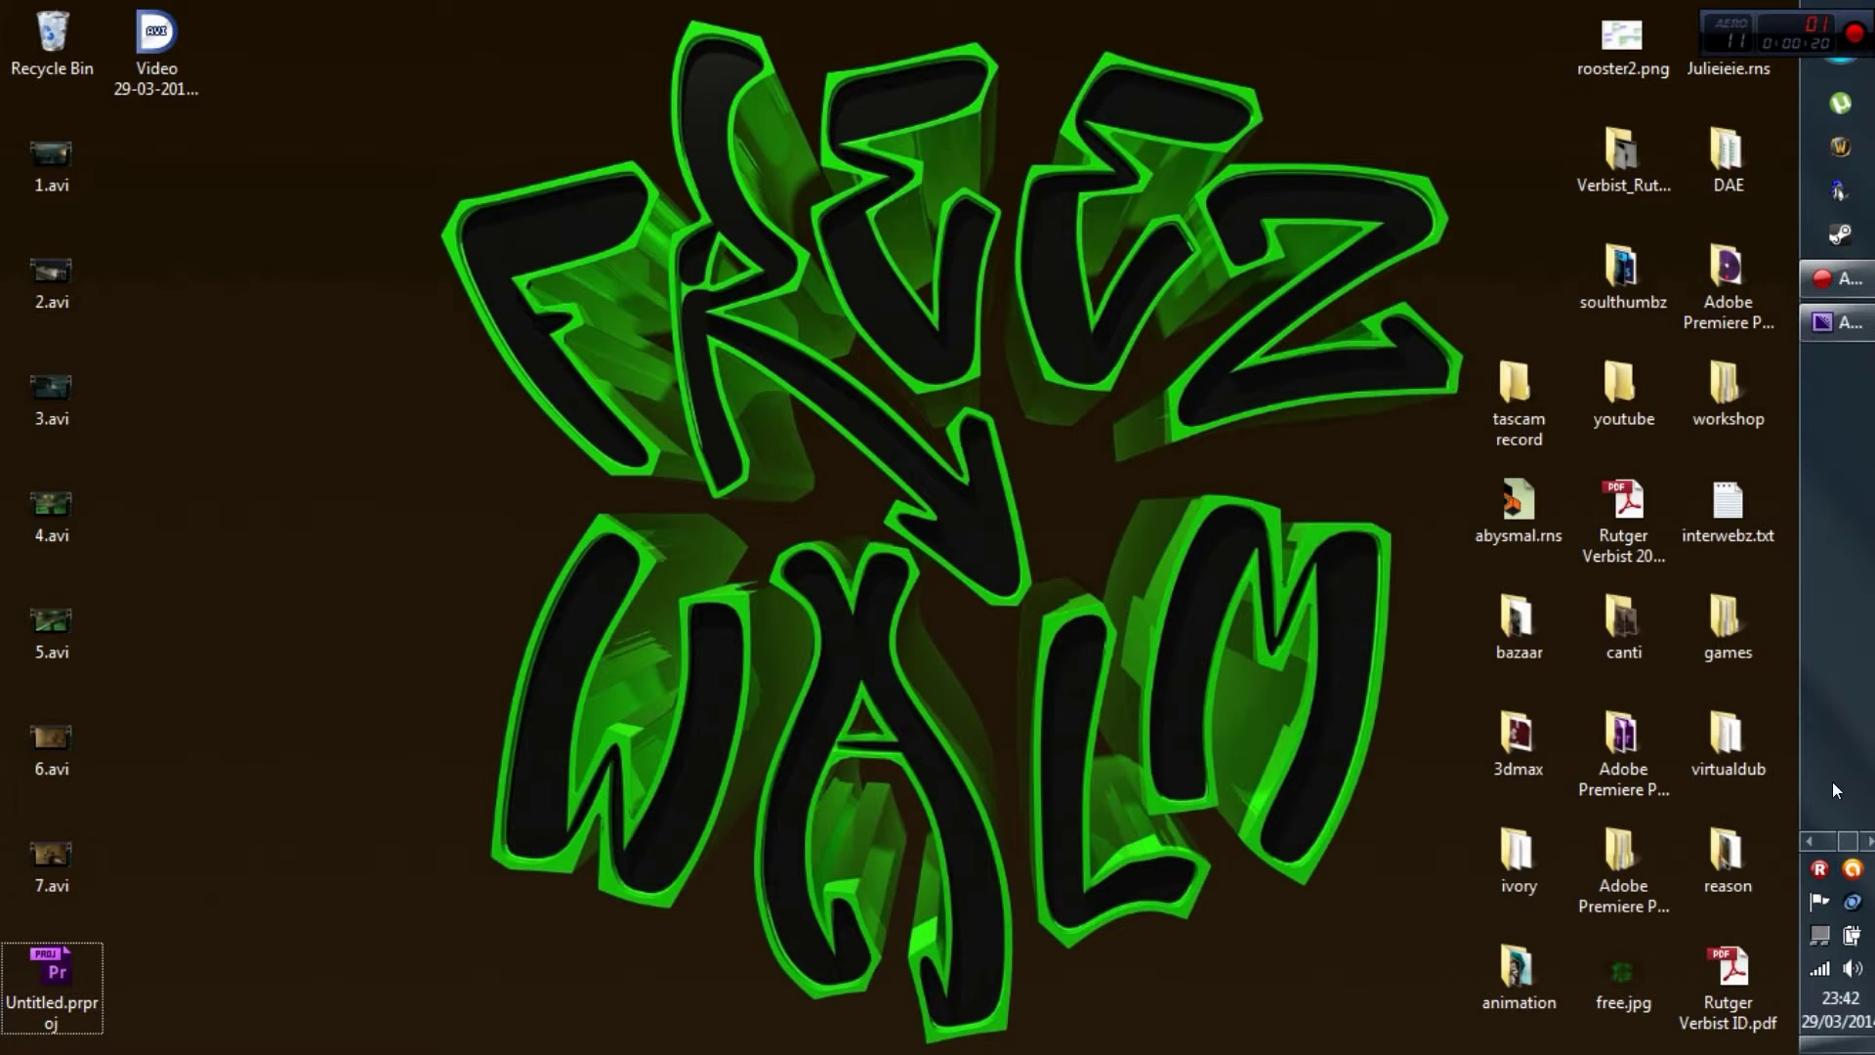
- Launch Reason from the Windows taskbar and make the empty rack of the new song active
{"action": "left_click", "coordinate": [1809, 841]}
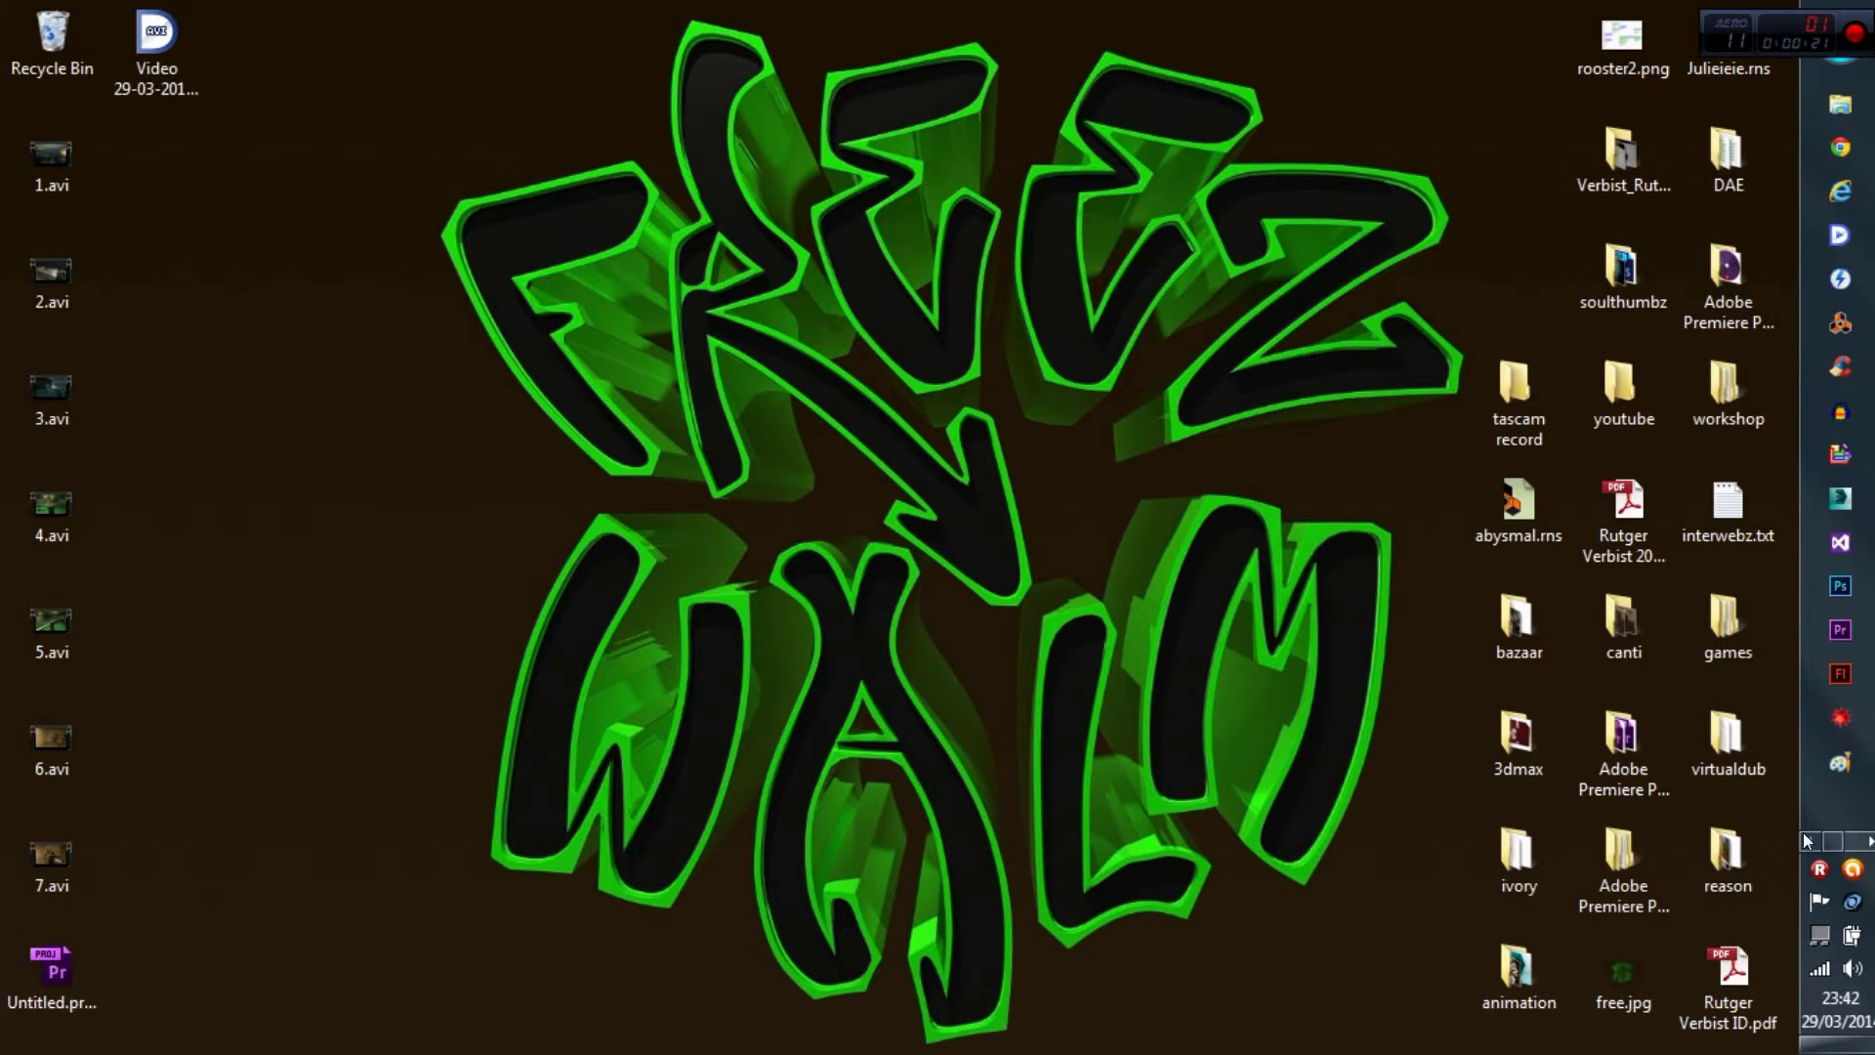
{"action": "left_click", "coordinate": [1838, 325]}
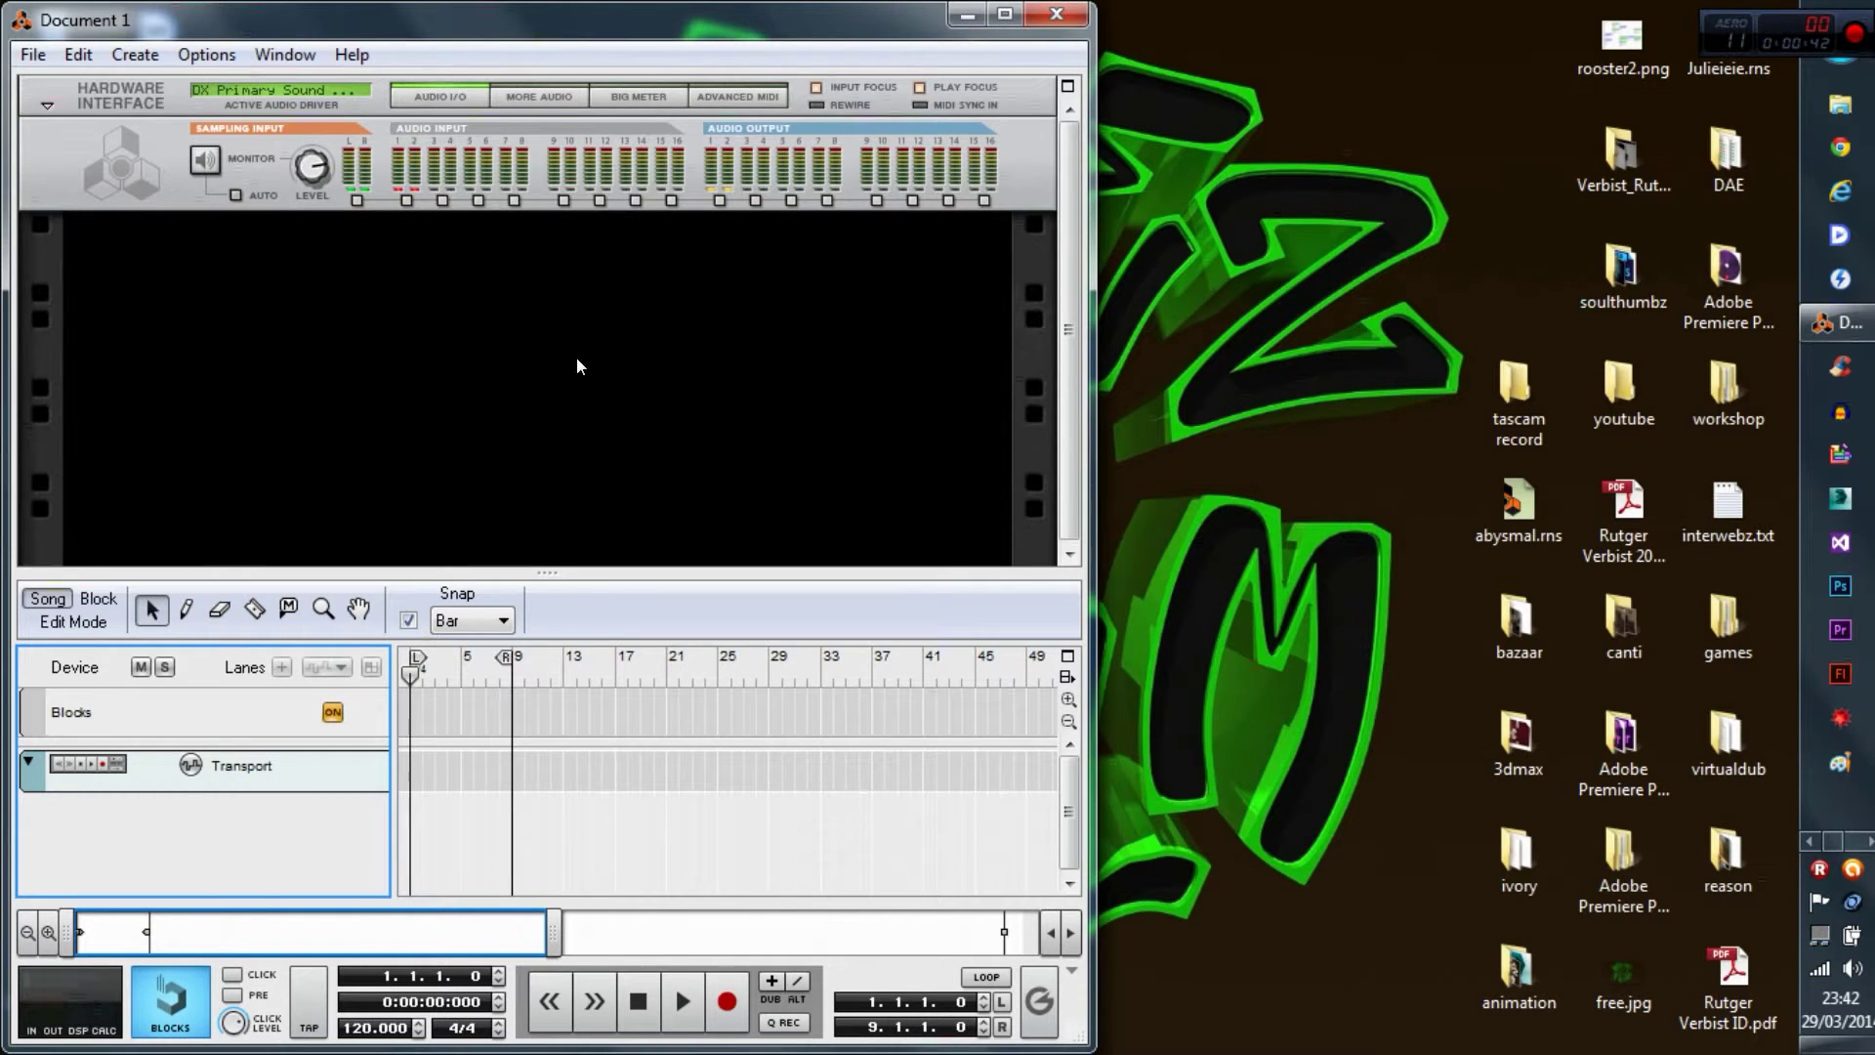
{"action": "left_click", "coordinate": [531, 405]}
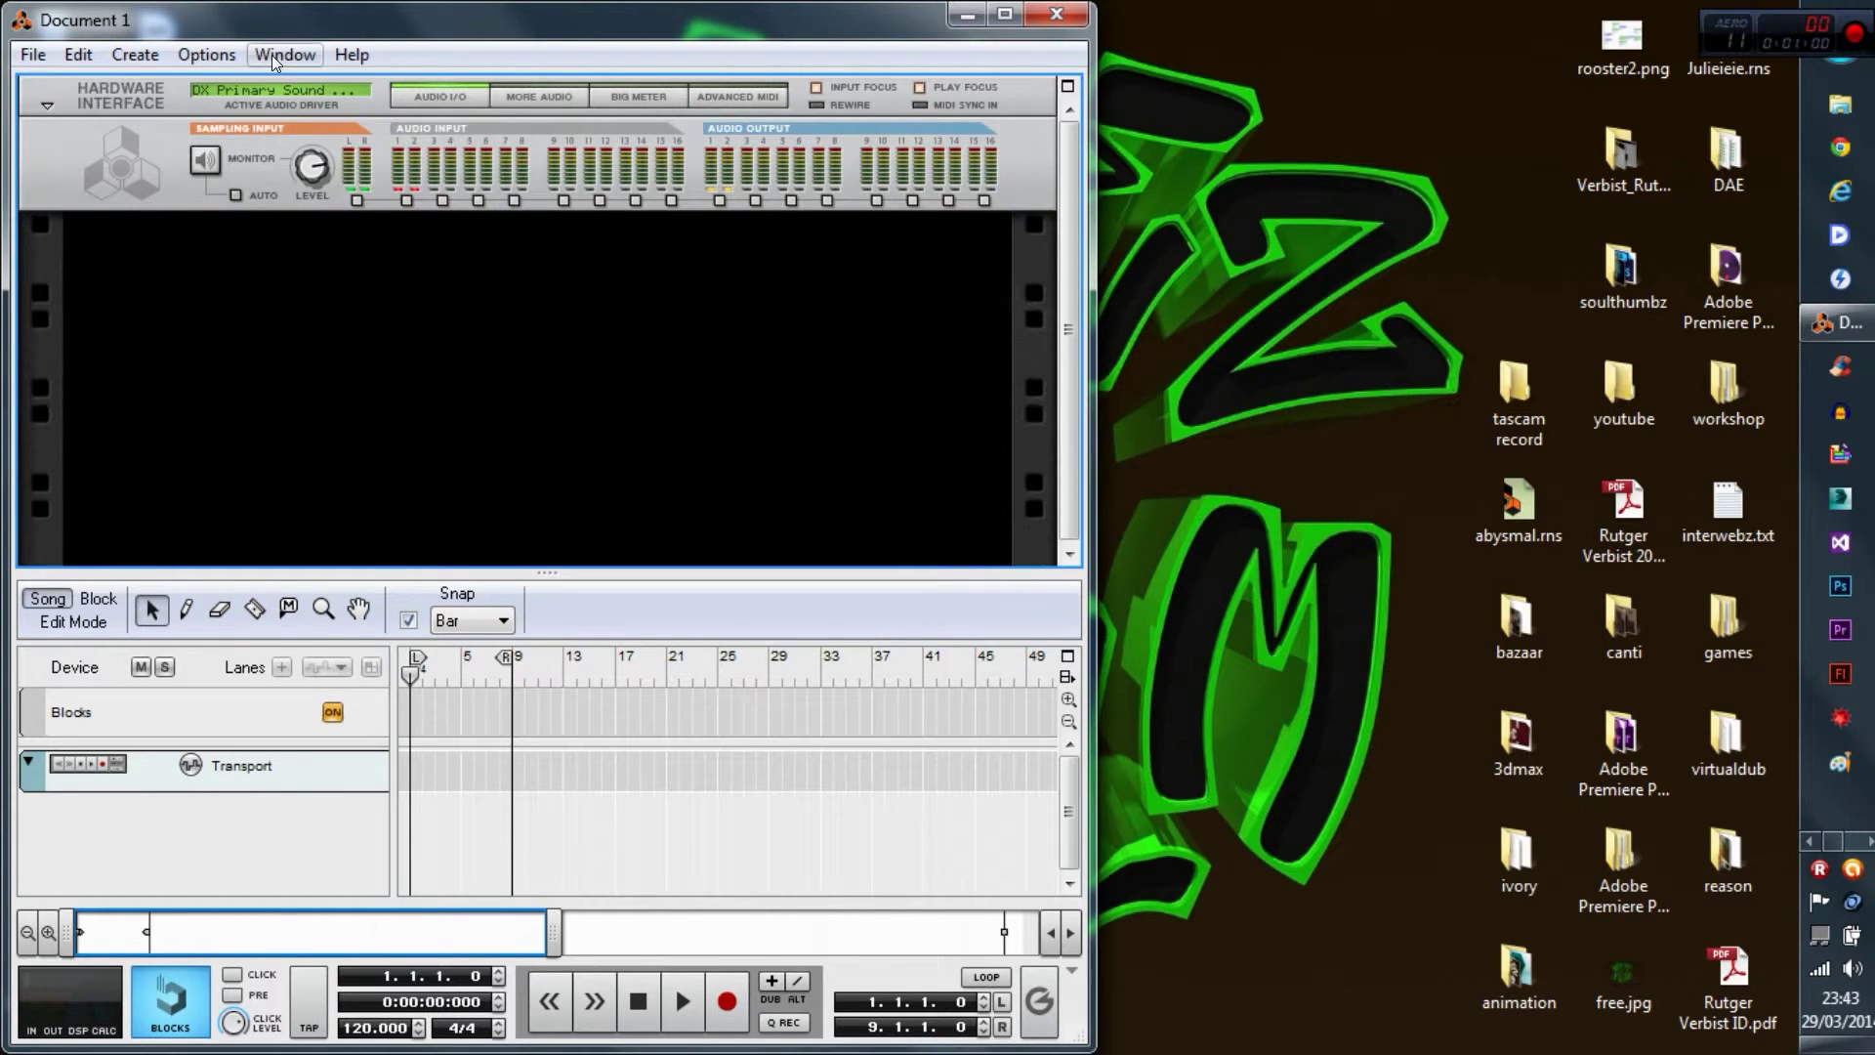
- Review the General page of the preferences, including the default song settings, and close it
{"action": "left_click", "coordinate": [70, 56]}
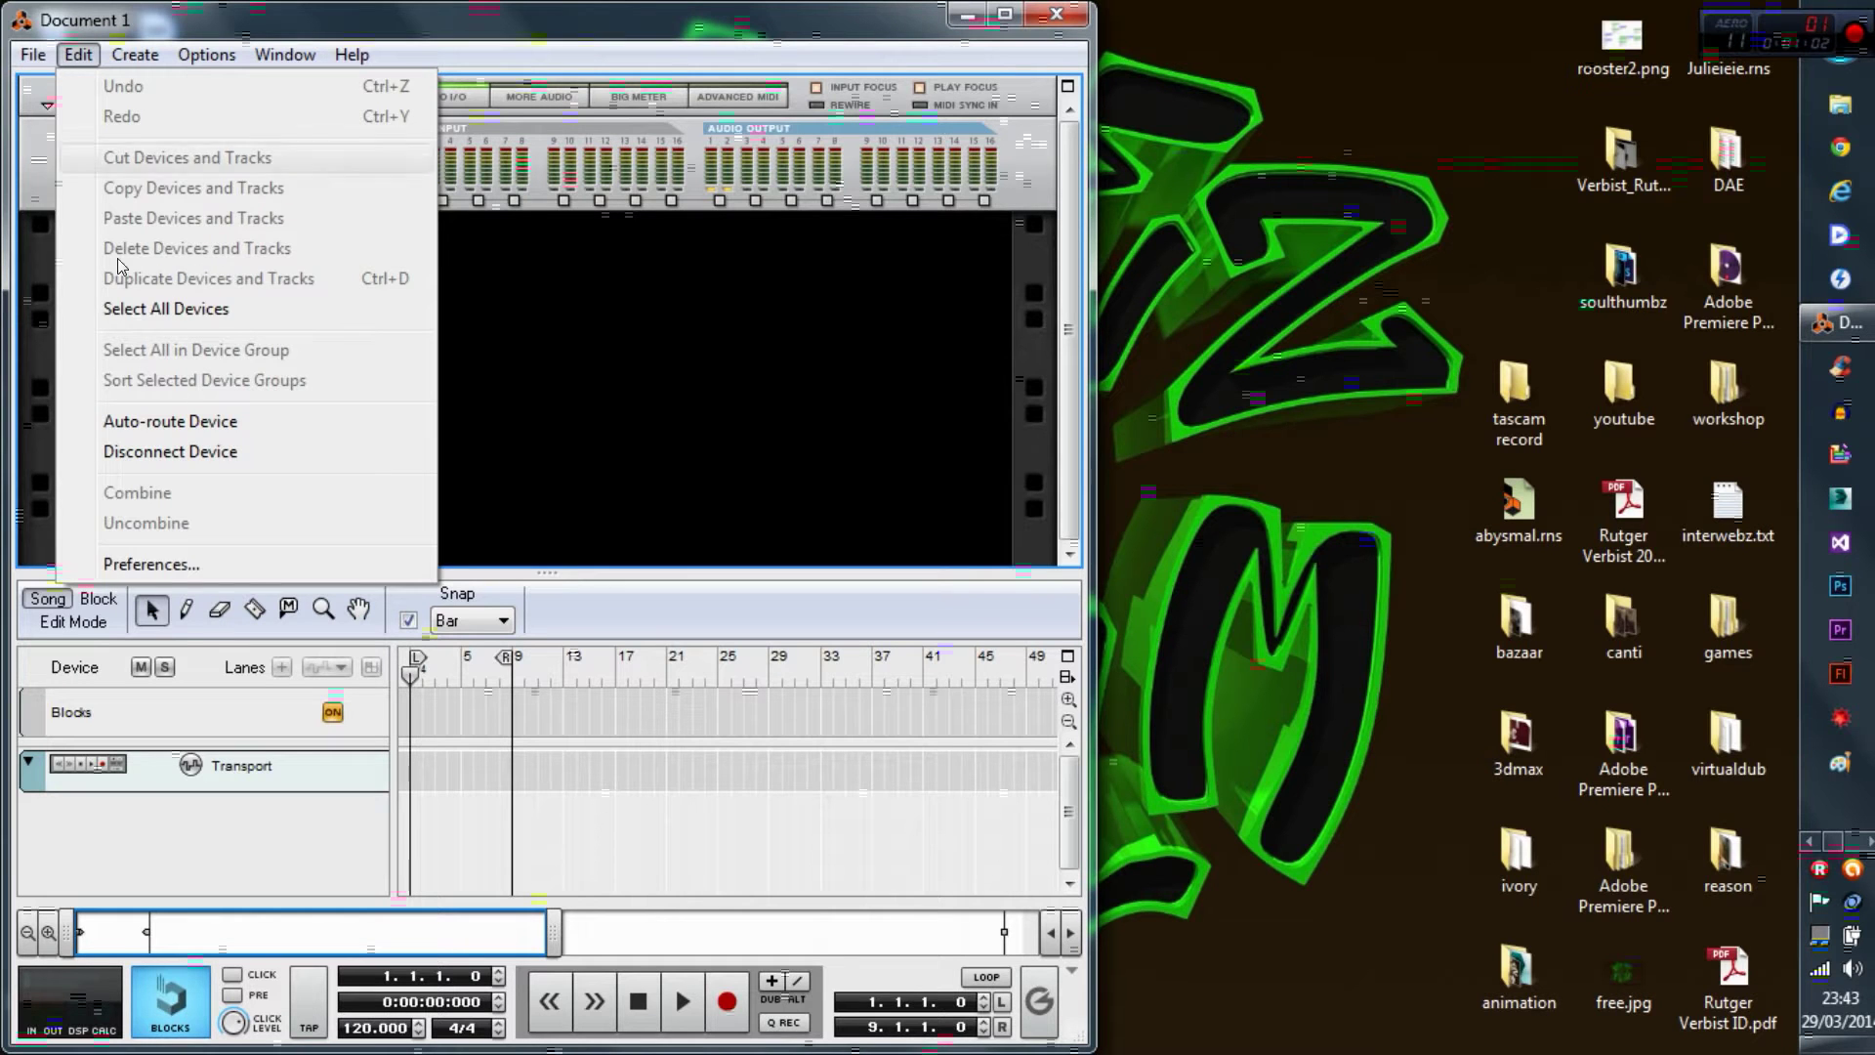
{"action": "left_click", "coordinate": [200, 570]}
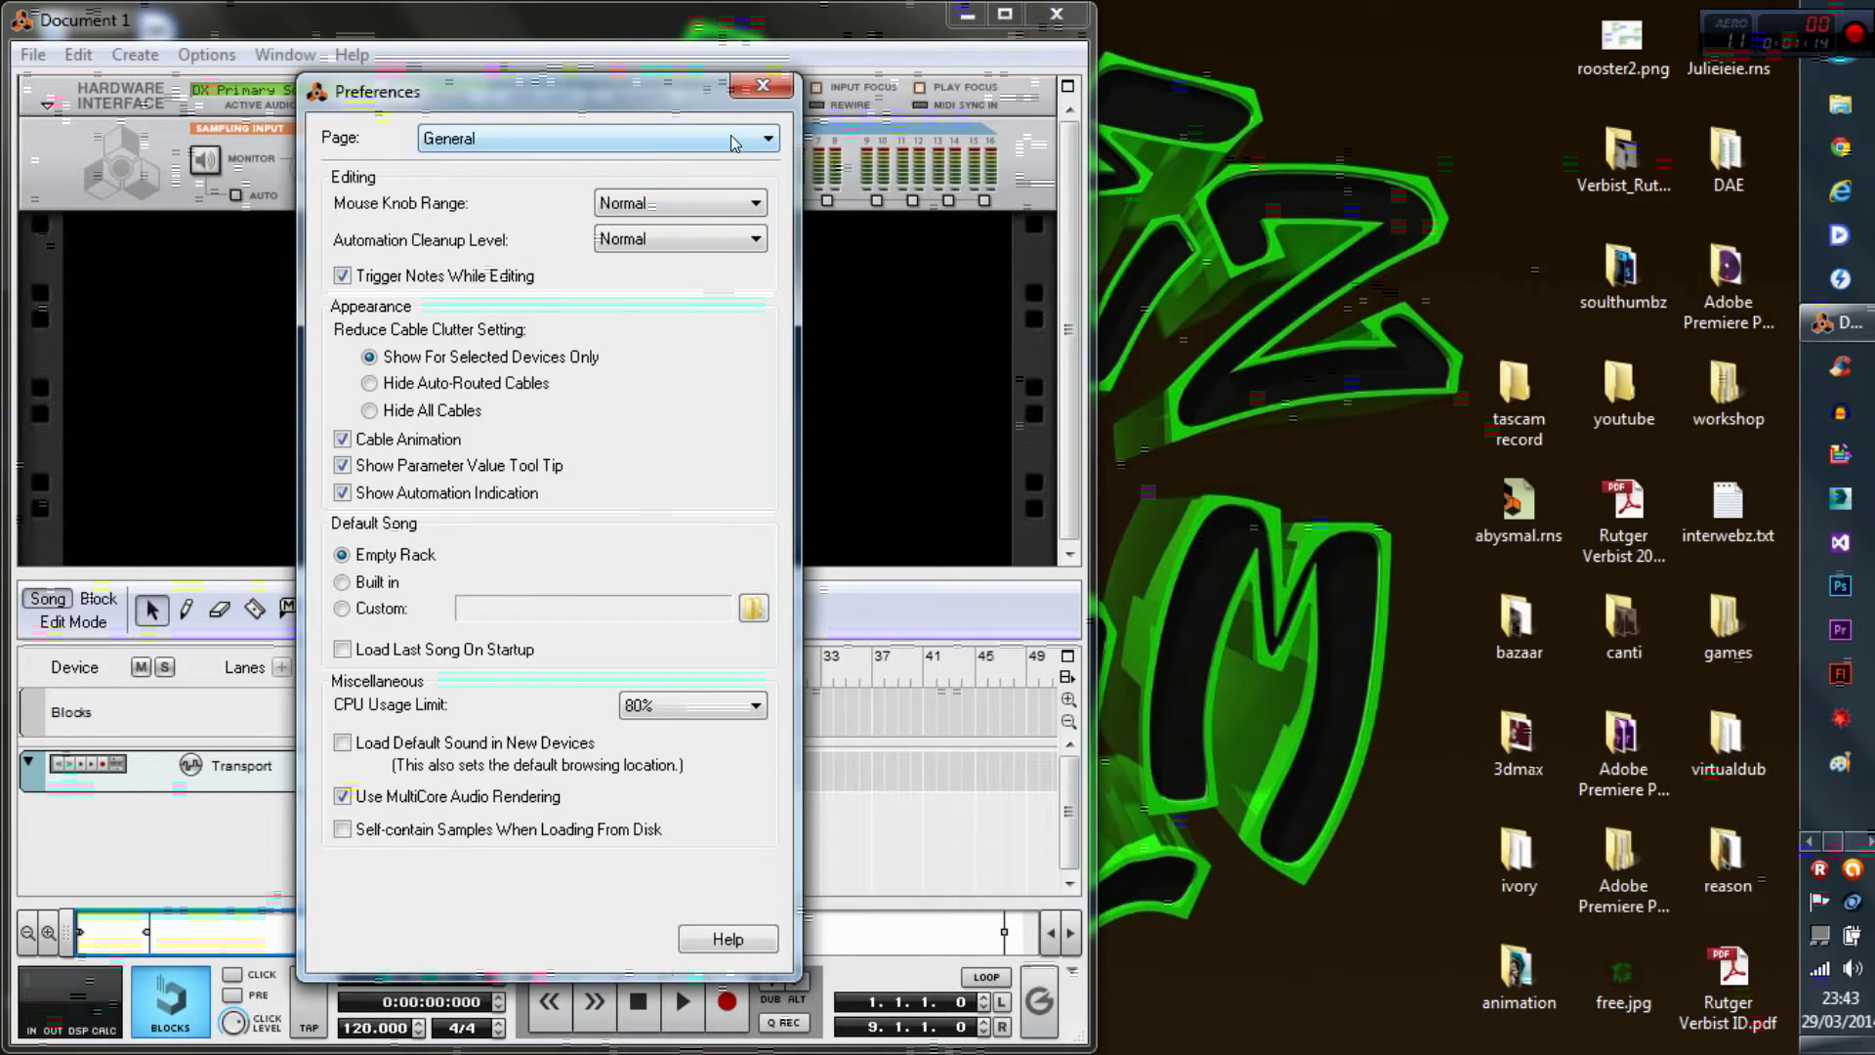
{"action": "left_click", "coordinate": [763, 85]}
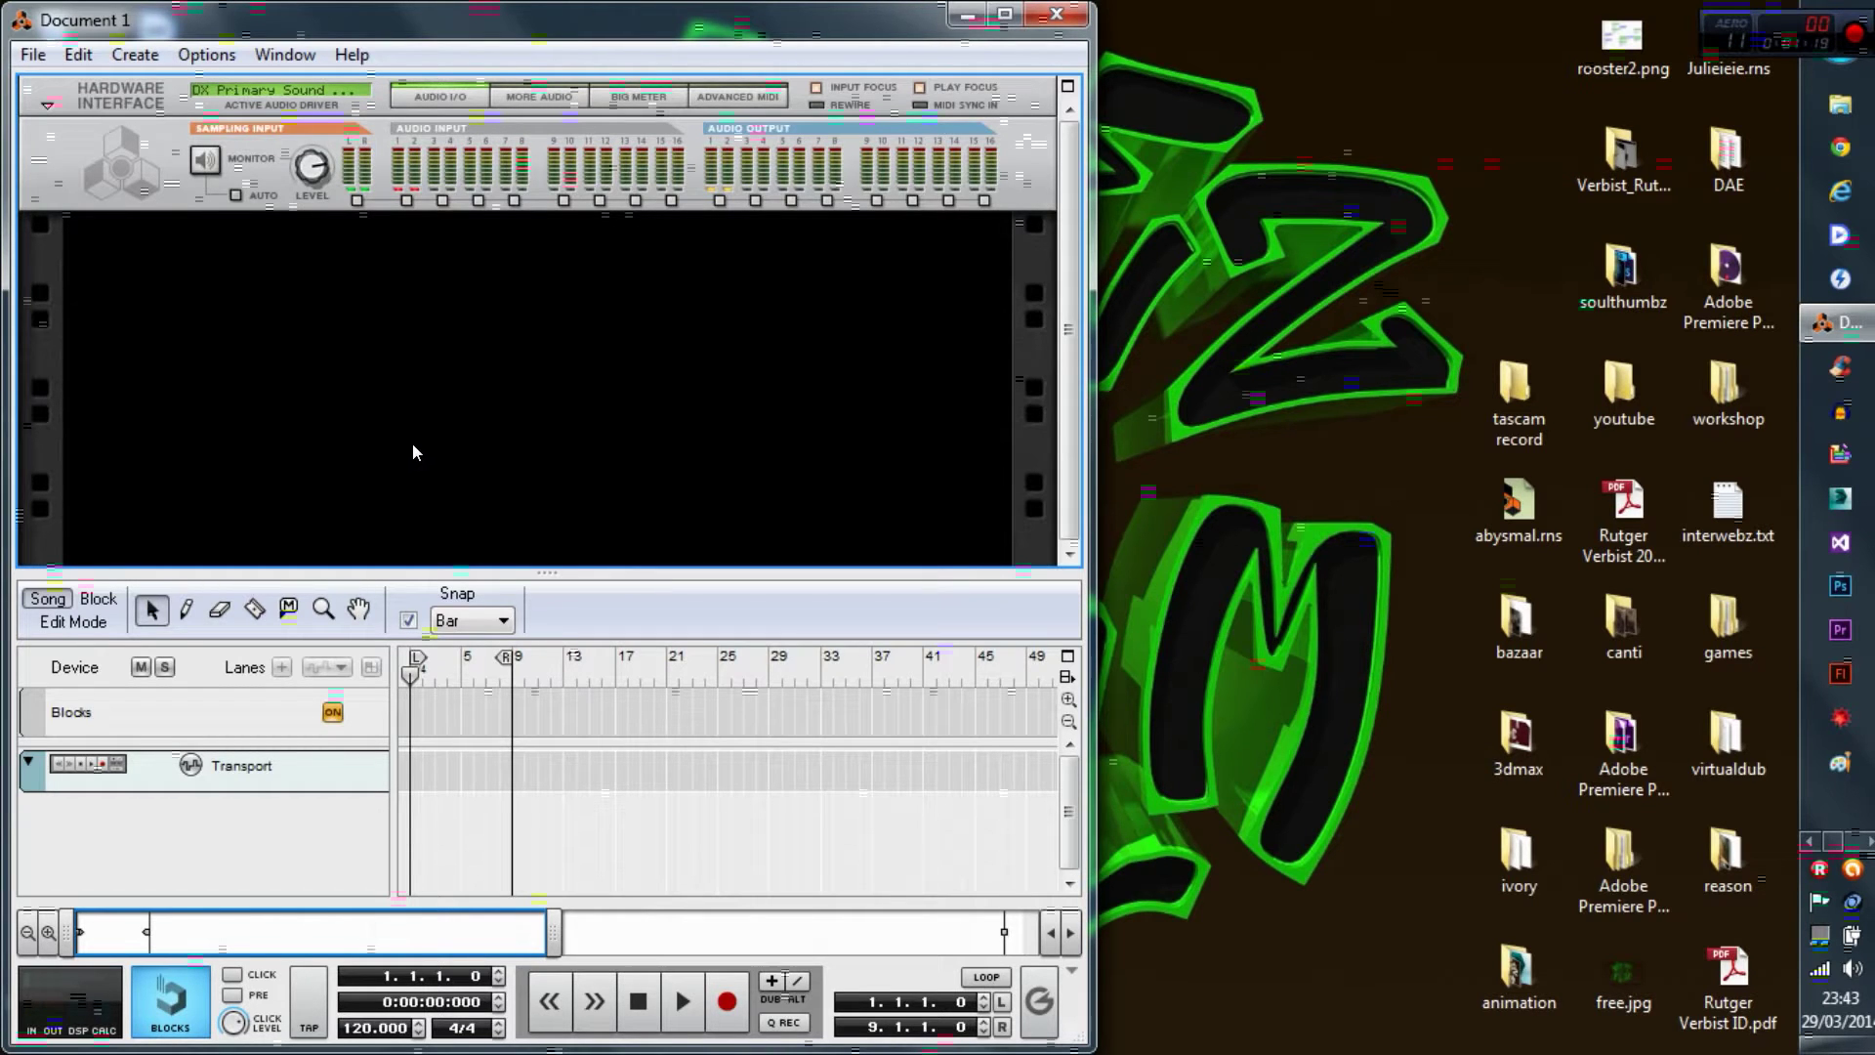
- Lower the divider between the rack and the sequencer to give the rack more height
{"action": "left_click", "coordinate": [272, 52]}
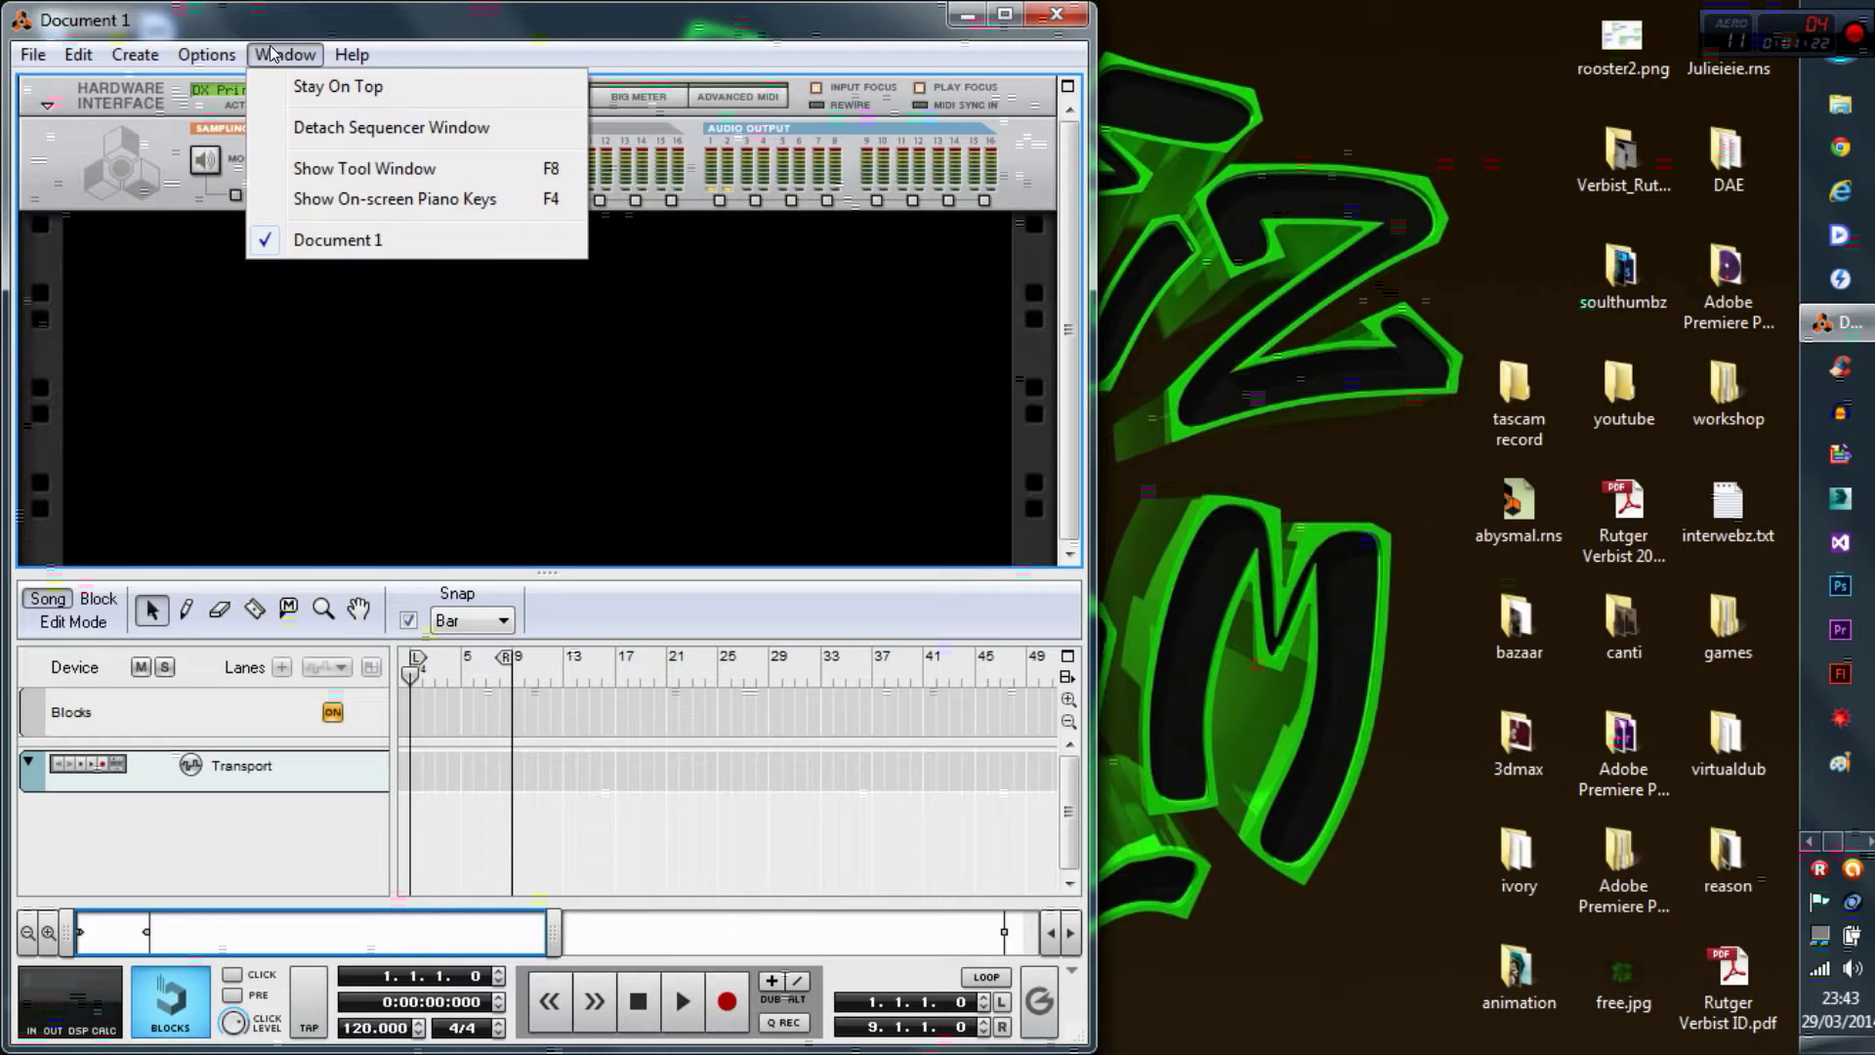
{"action": "left_click", "coordinate": [309, 127]}
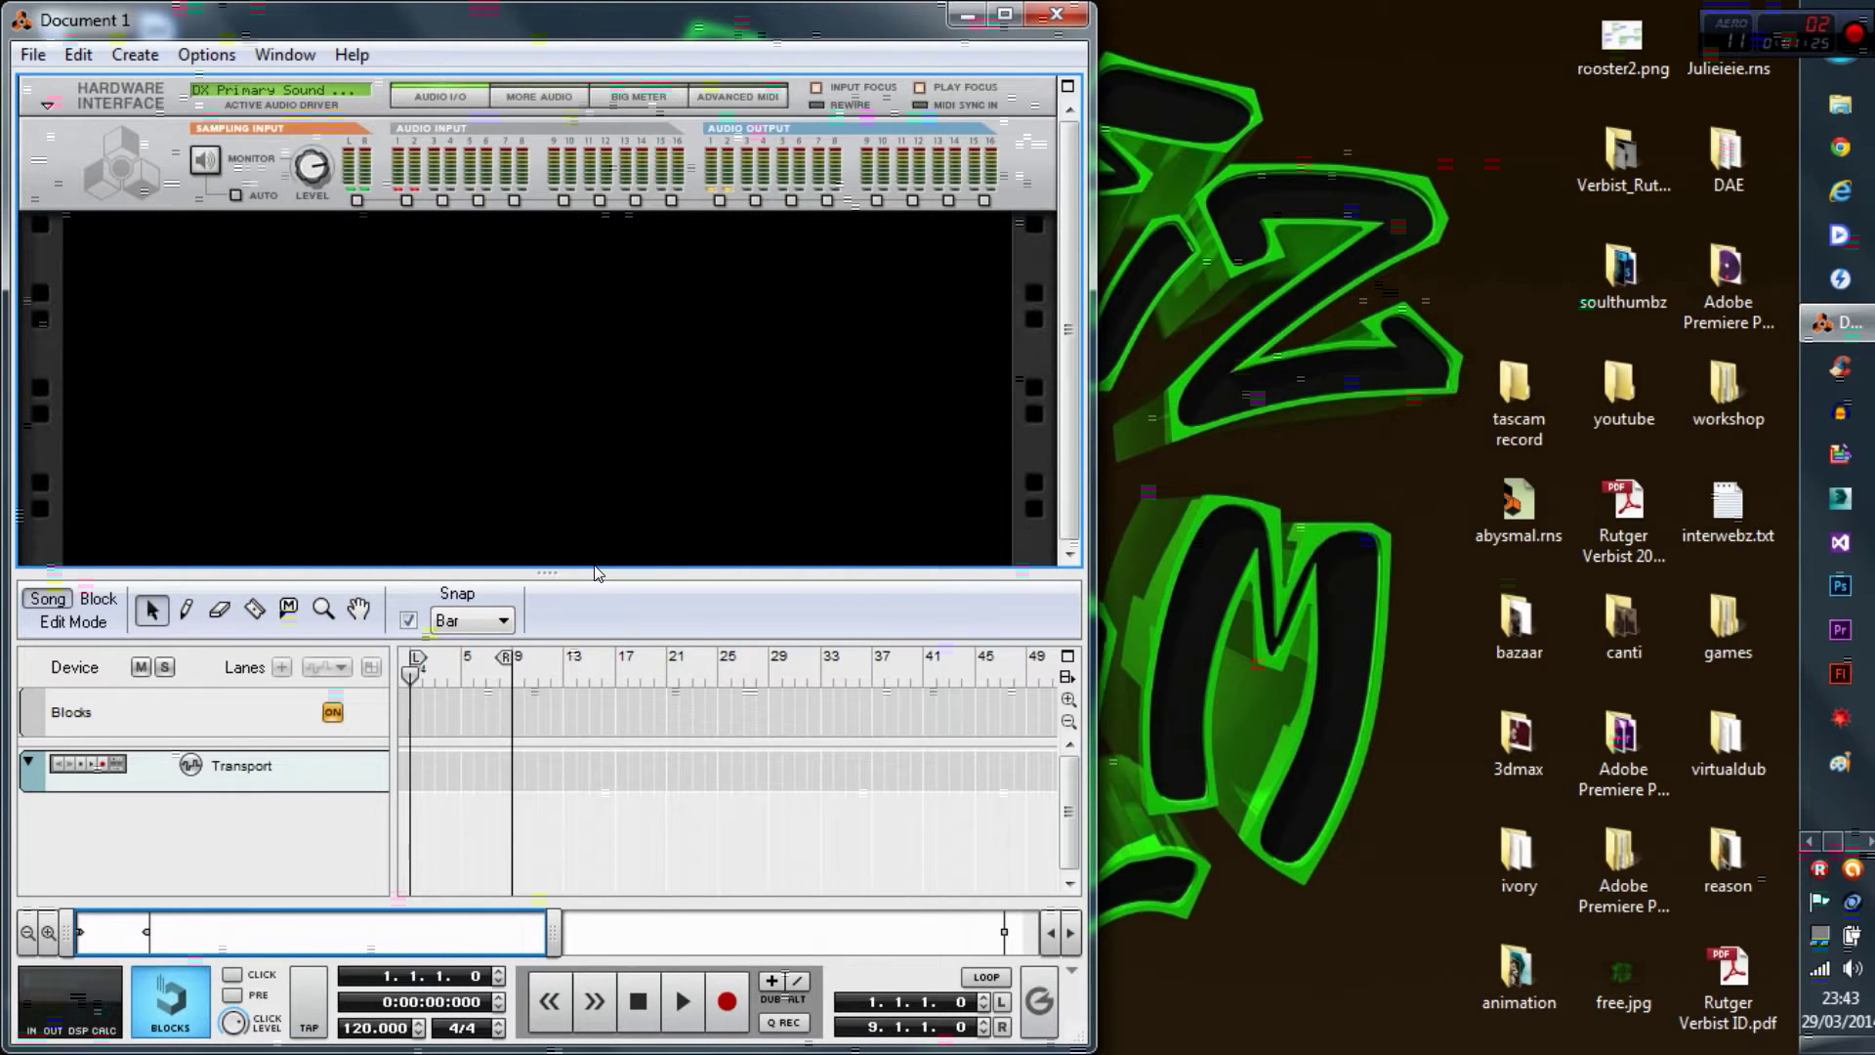
{"action": "left_click_drag", "start_coordinate": [598, 573], "coordinate": [586, 461]}
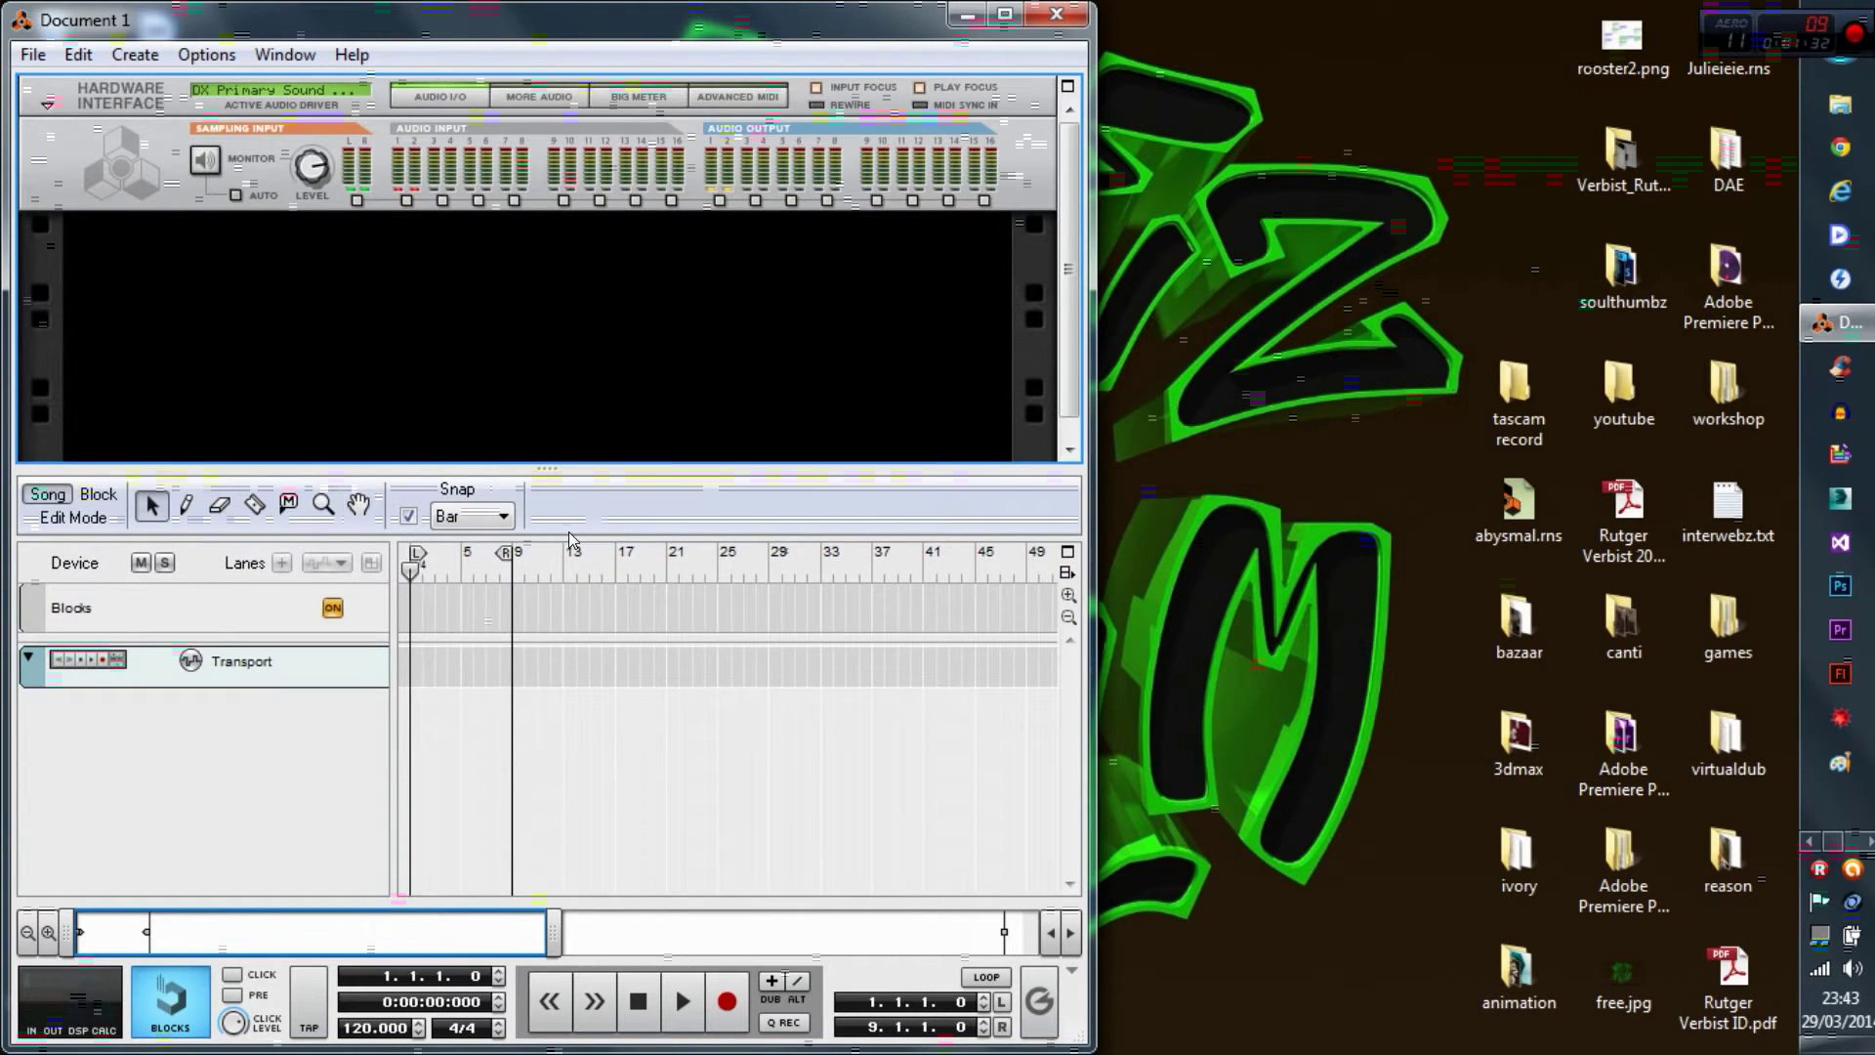
{"action": "left_click_drag", "start_coordinate": [572, 467], "coordinate": [572, 681]}
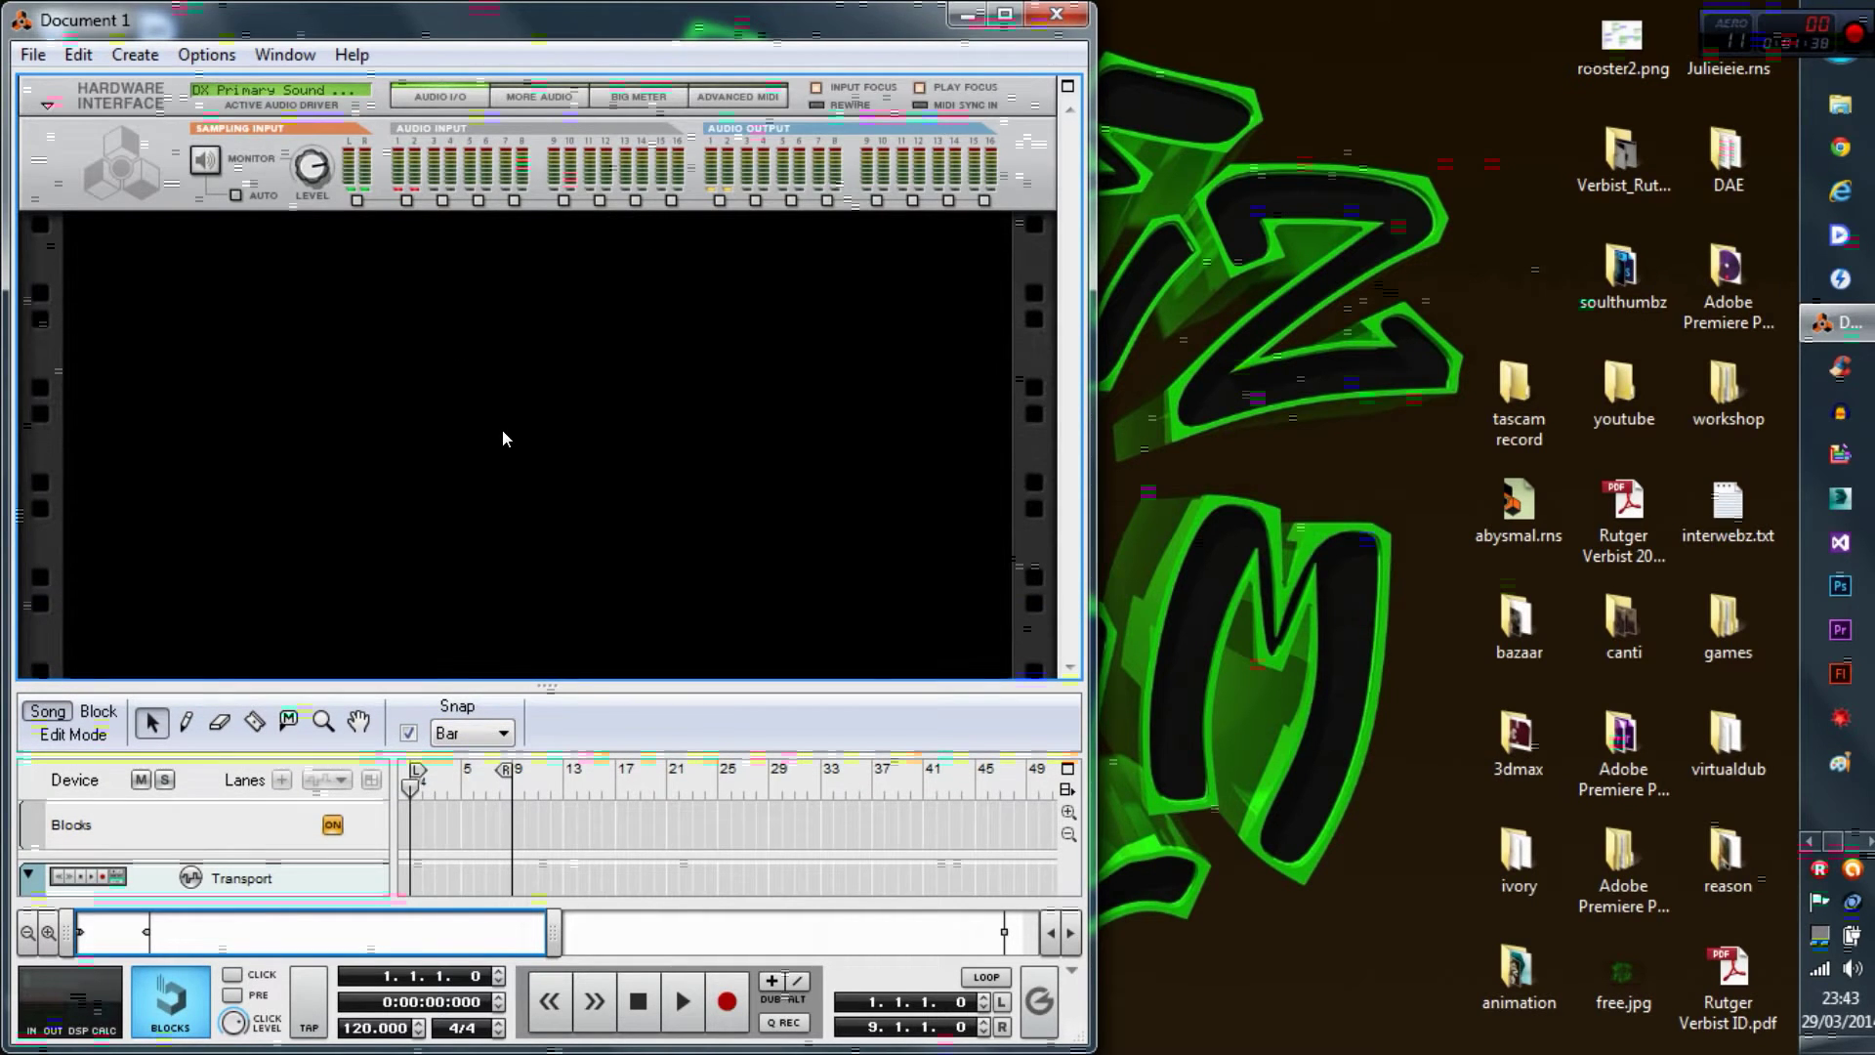
- Detach the sequencer into its own window, switch between both windows and bring the rack to the front
{"action": "left_click", "coordinate": [284, 56]}
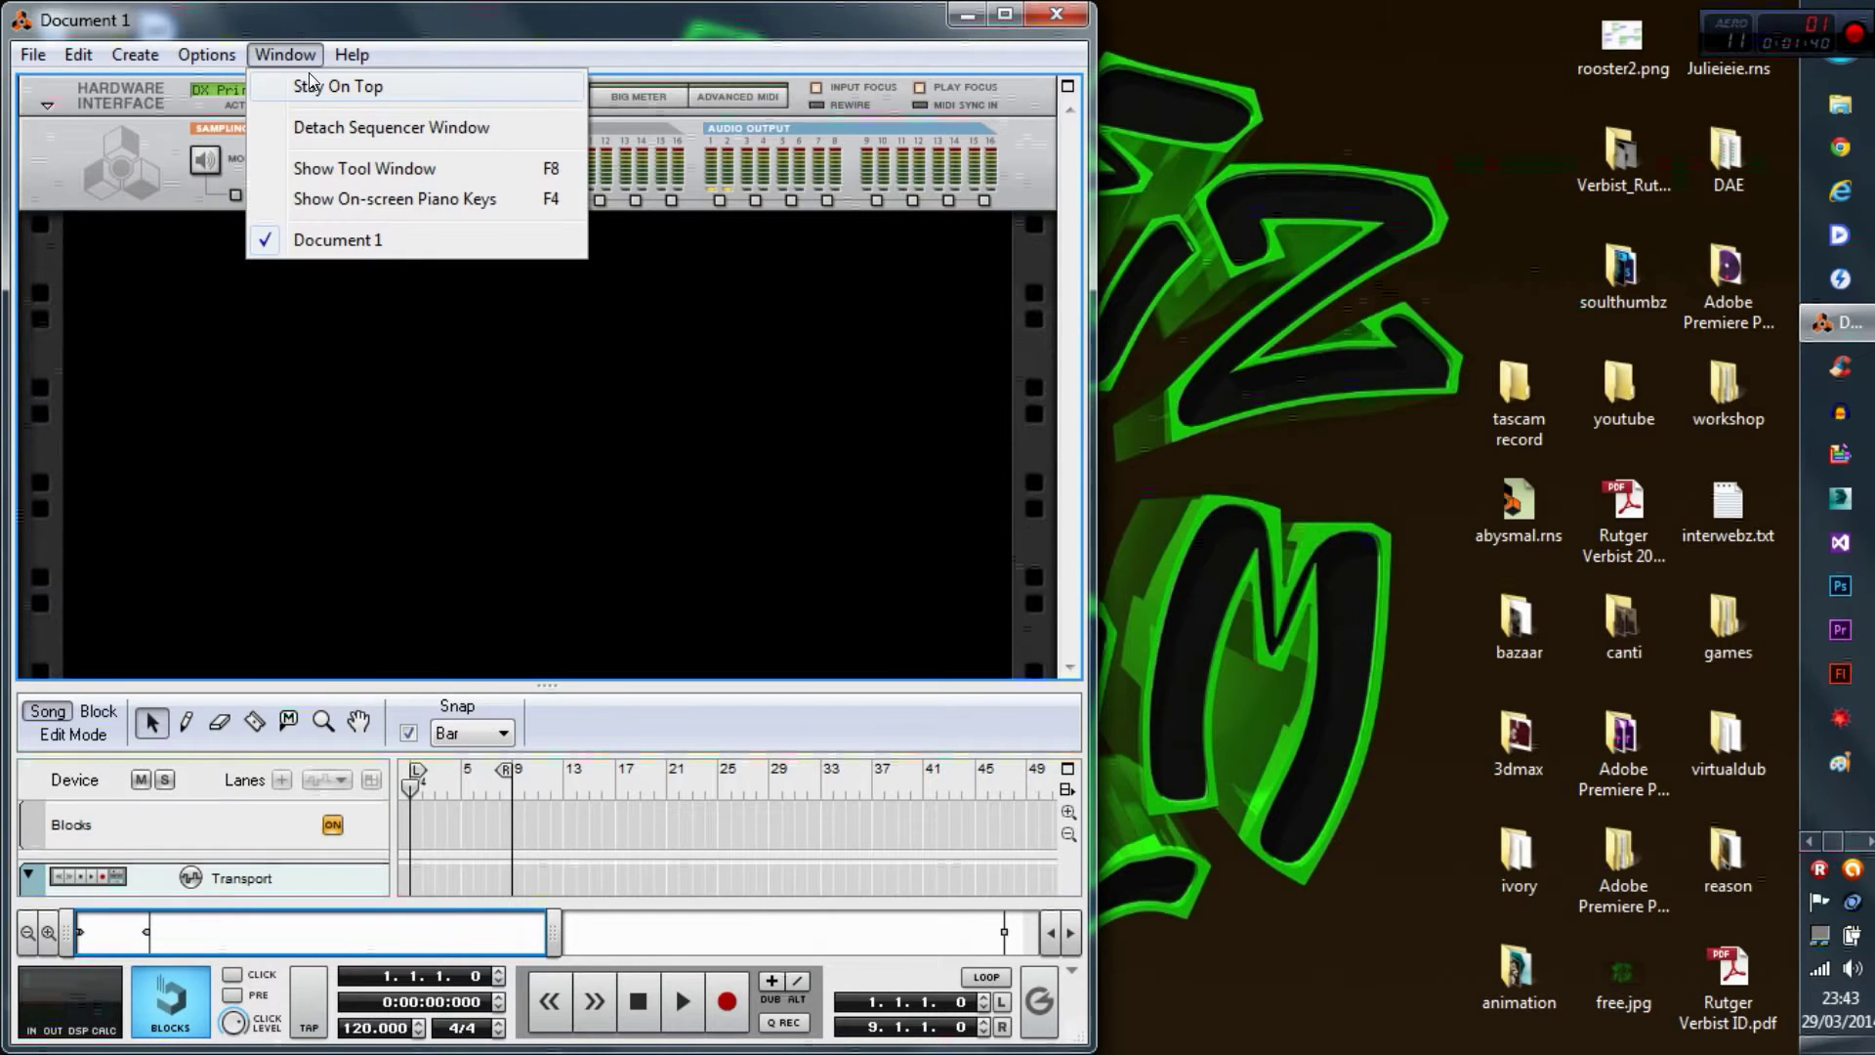
{"action": "left_click", "coordinate": [333, 121]}
{"action": "left_click", "coordinate": [695, 14]}
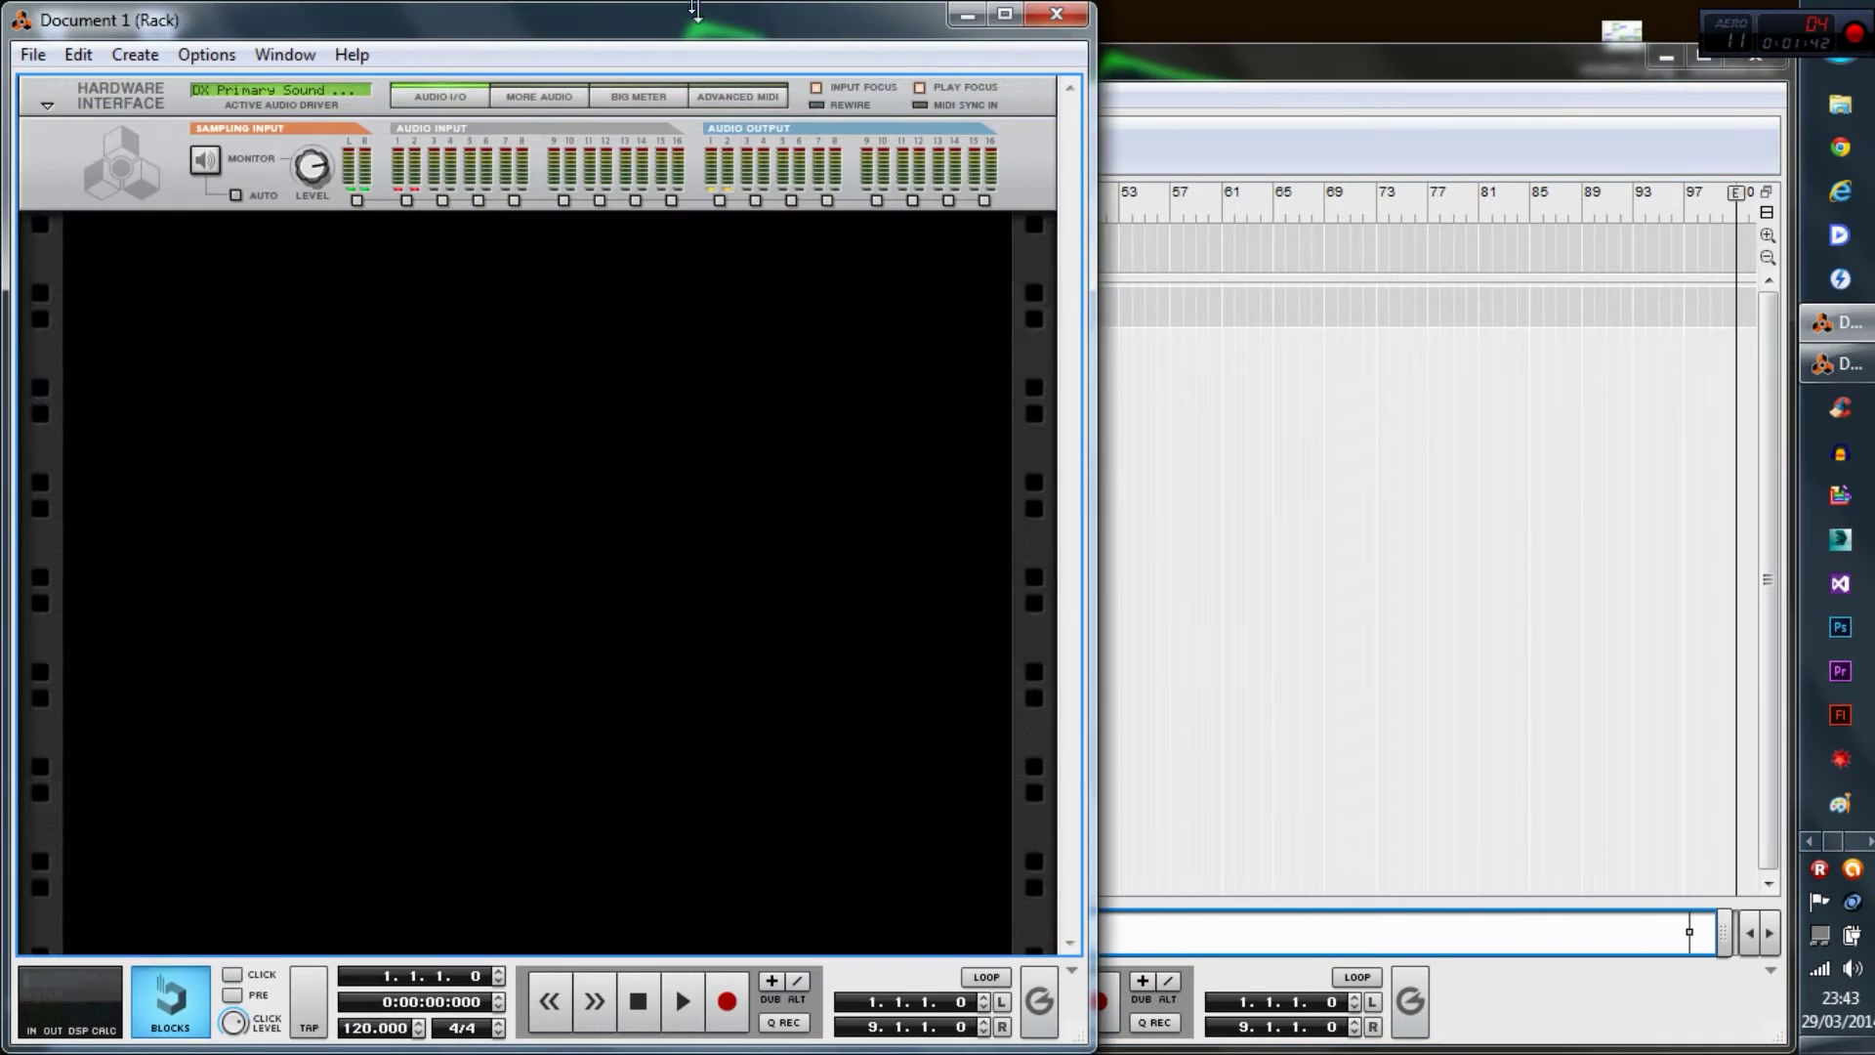
{"action": "left_click", "coordinate": [1123, 59]}
{"action": "left_click", "coordinate": [864, 21]}
{"action": "left_click", "coordinate": [1126, 72]}
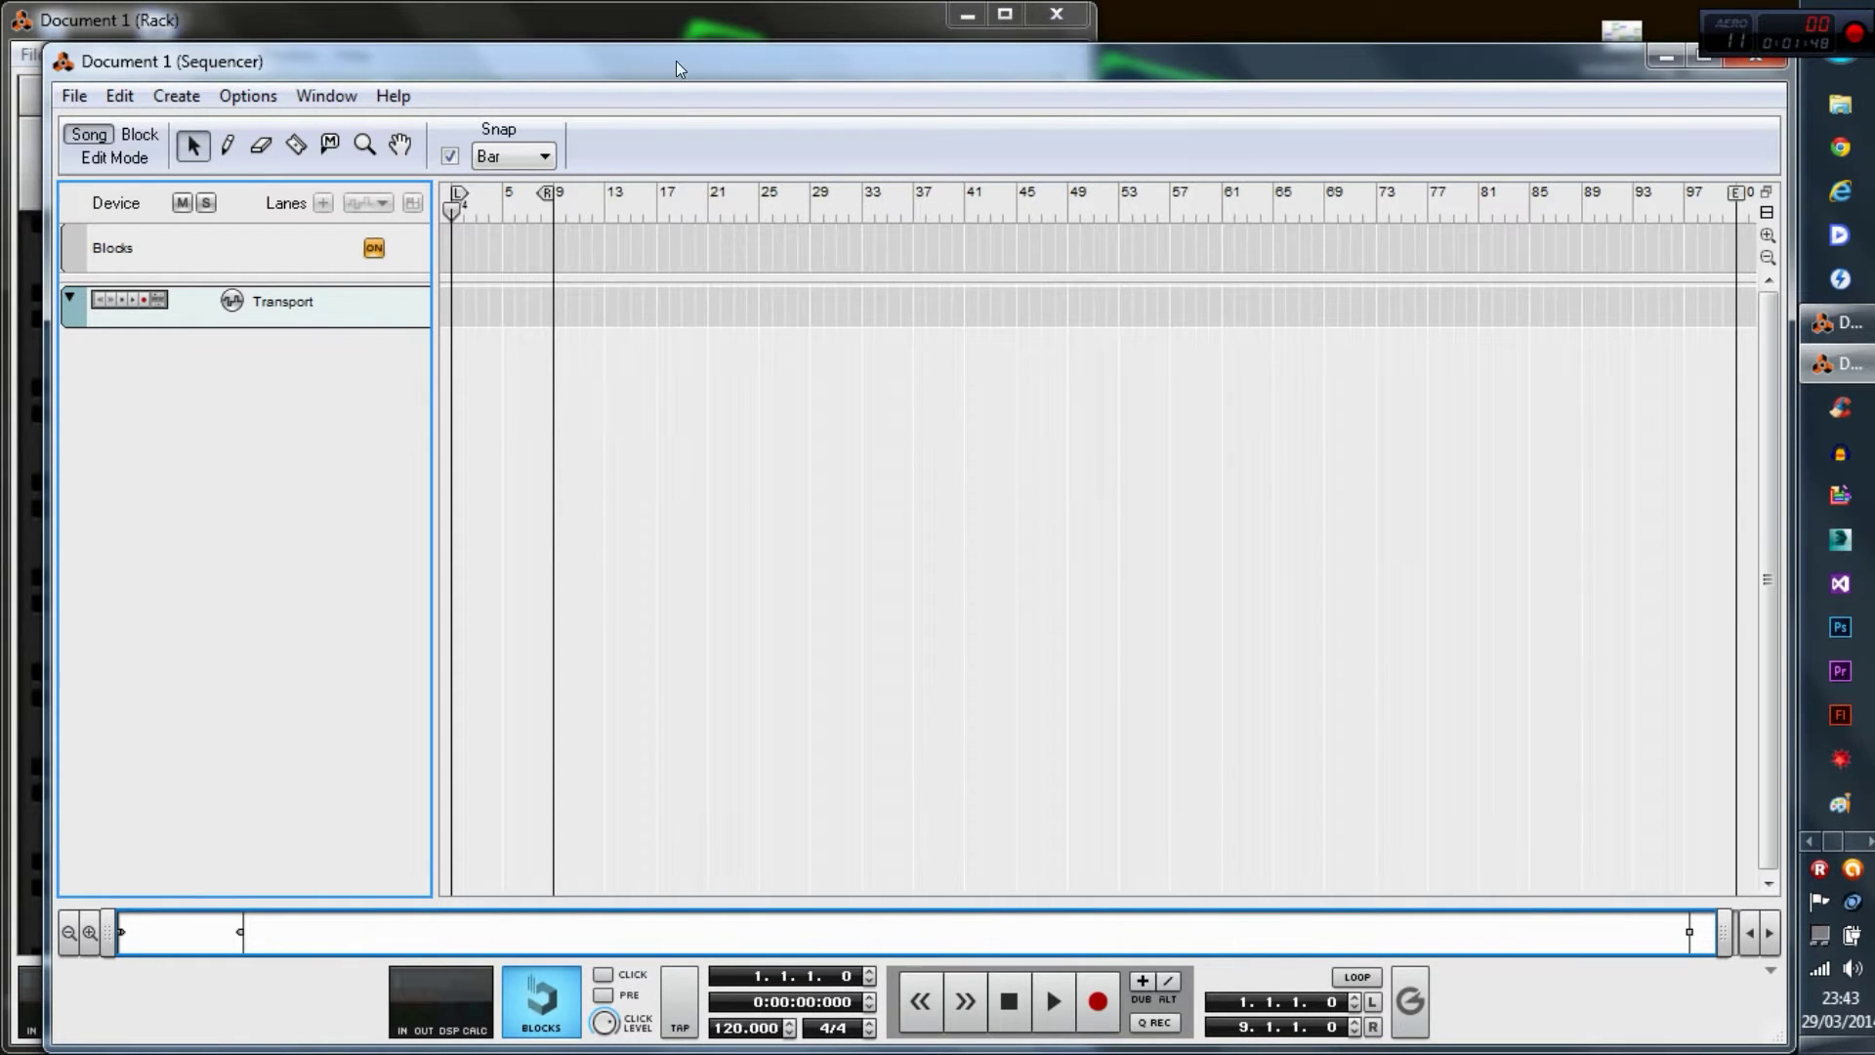
{"action": "left_click", "coordinate": [680, 35]}
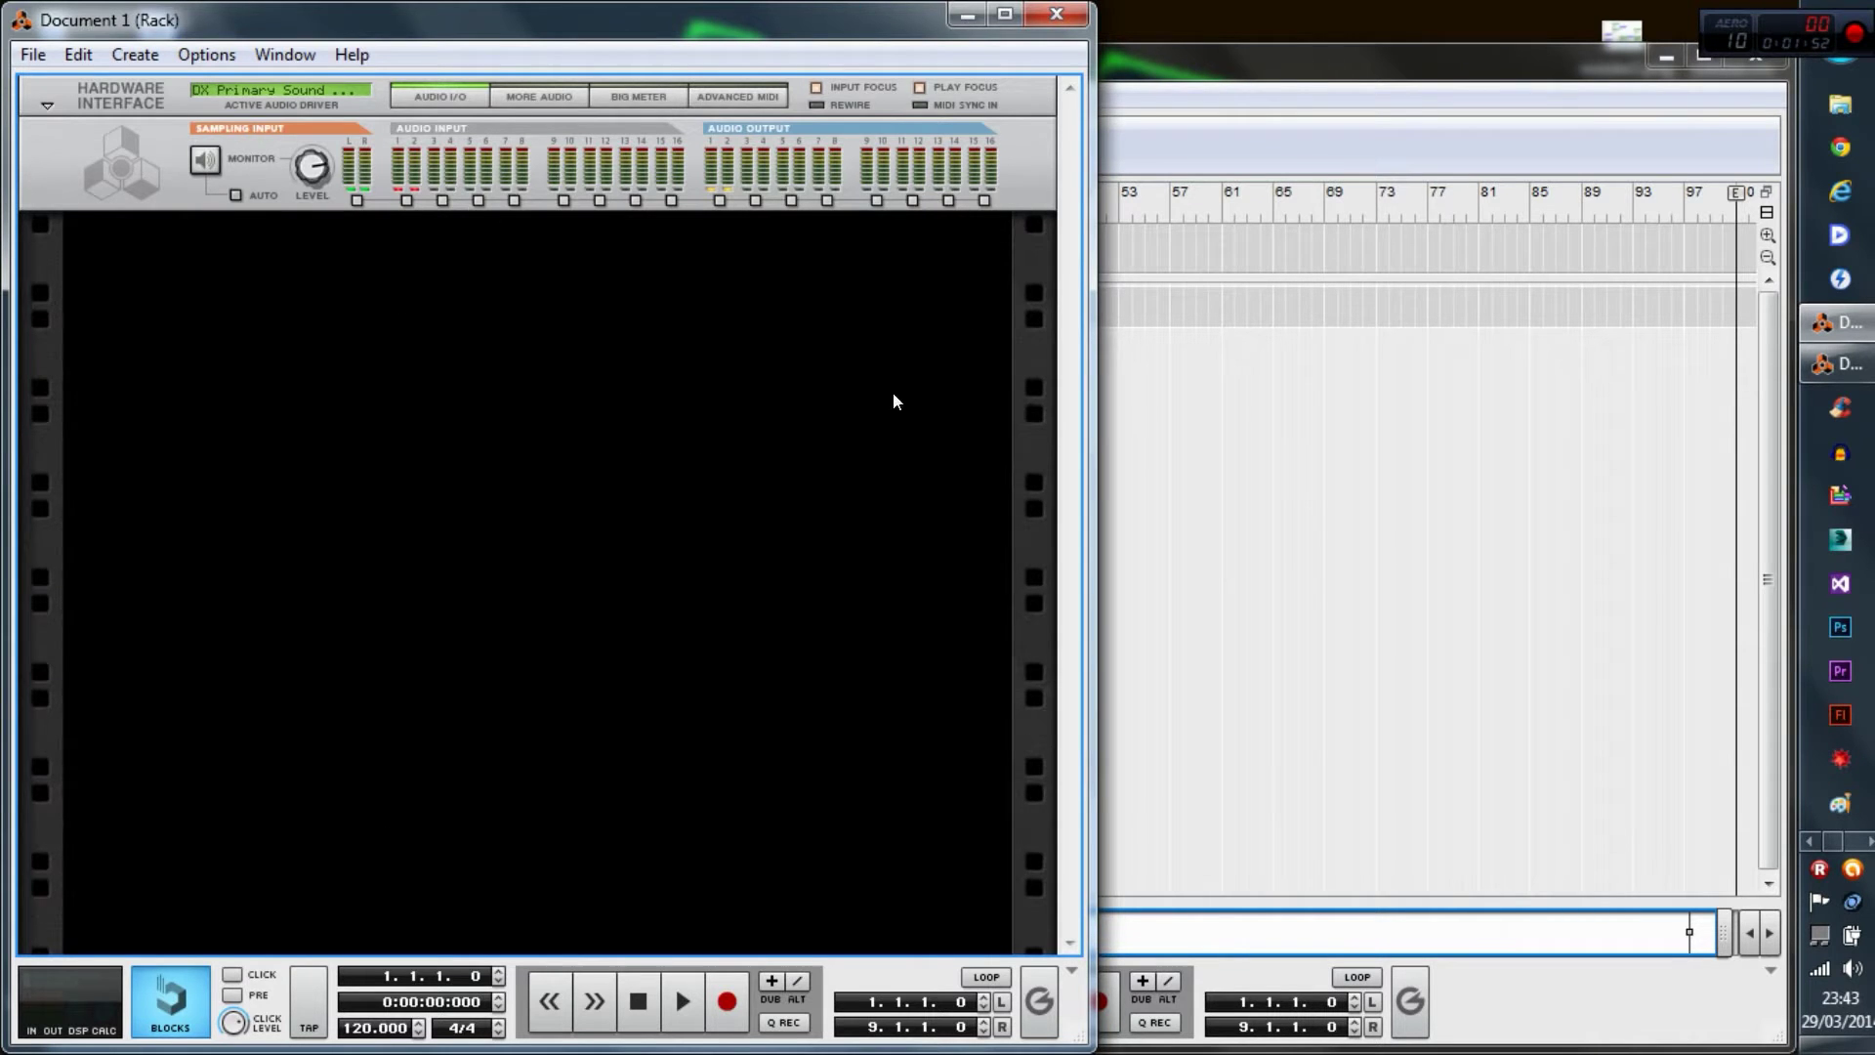
{"action": "left_click", "coordinate": [1162, 361]}
{"action": "left_click", "coordinate": [707, 26]}
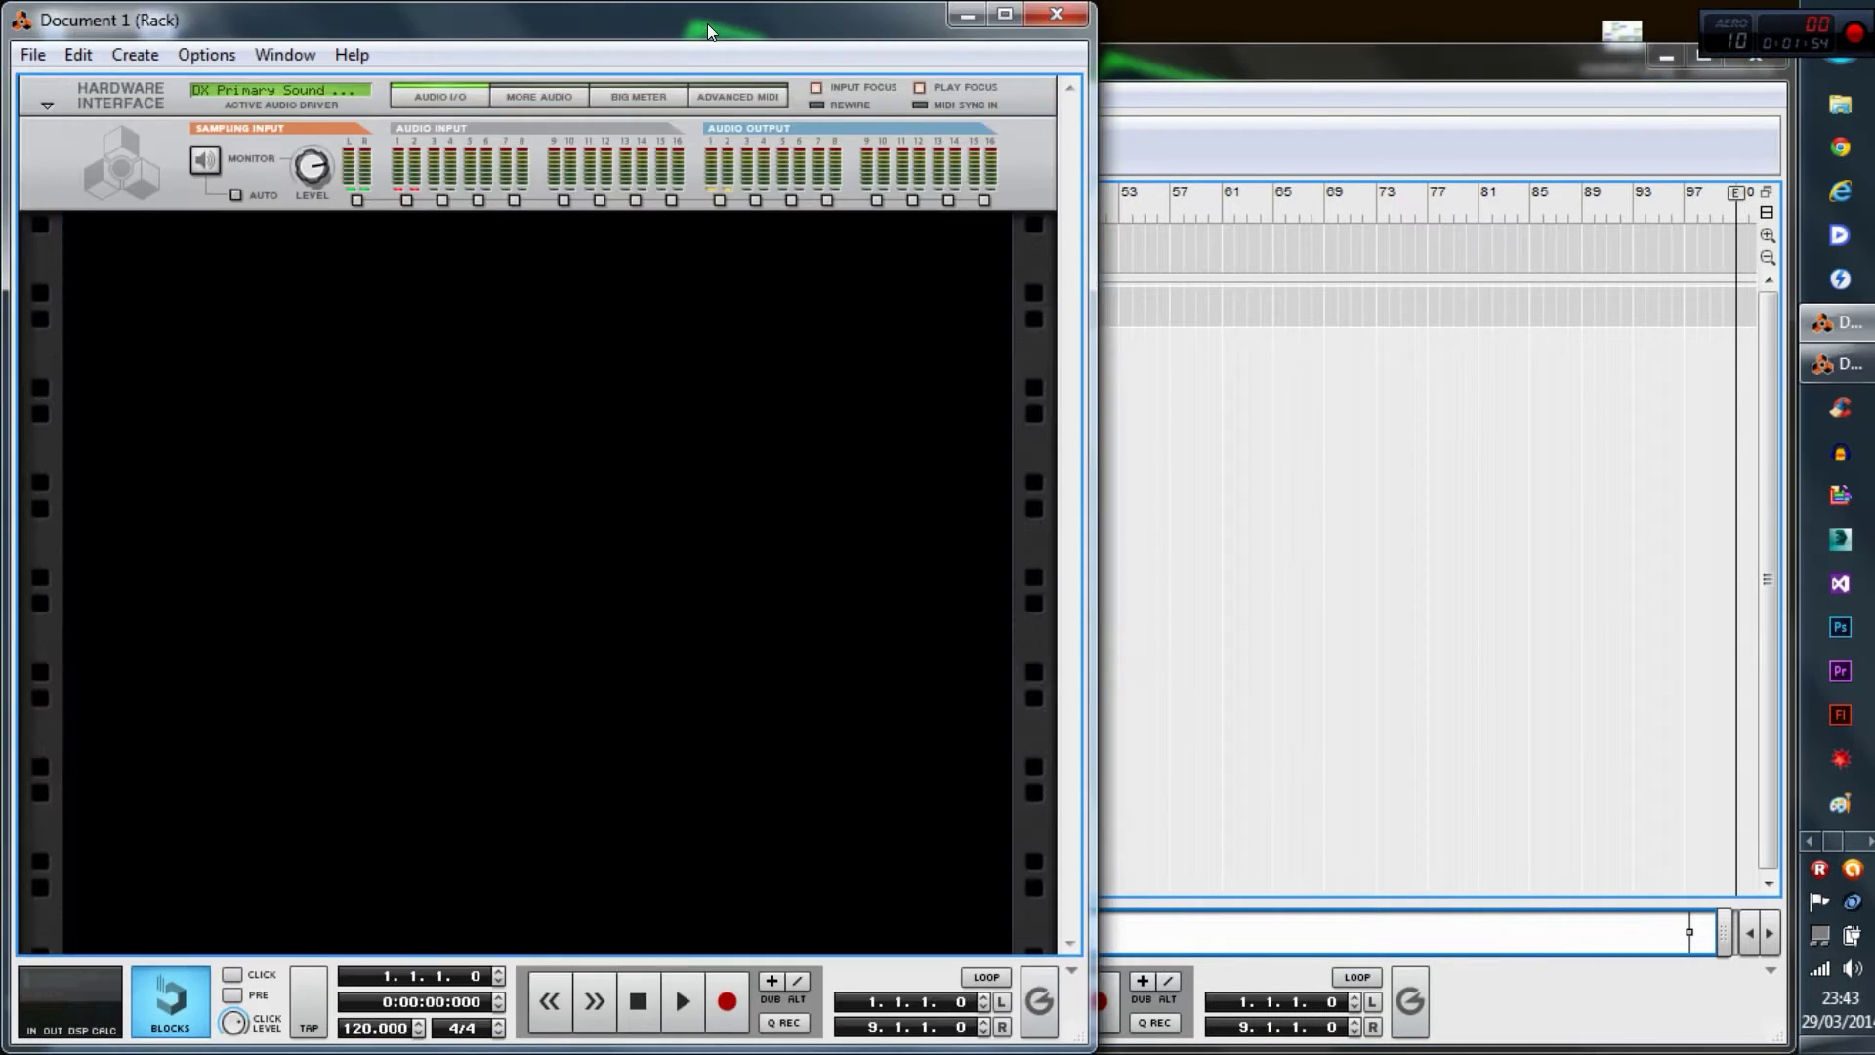
- Add a Mixer 14:2 to the empty rack and deselect it
{"action": "right_click", "coordinate": [354, 365]}
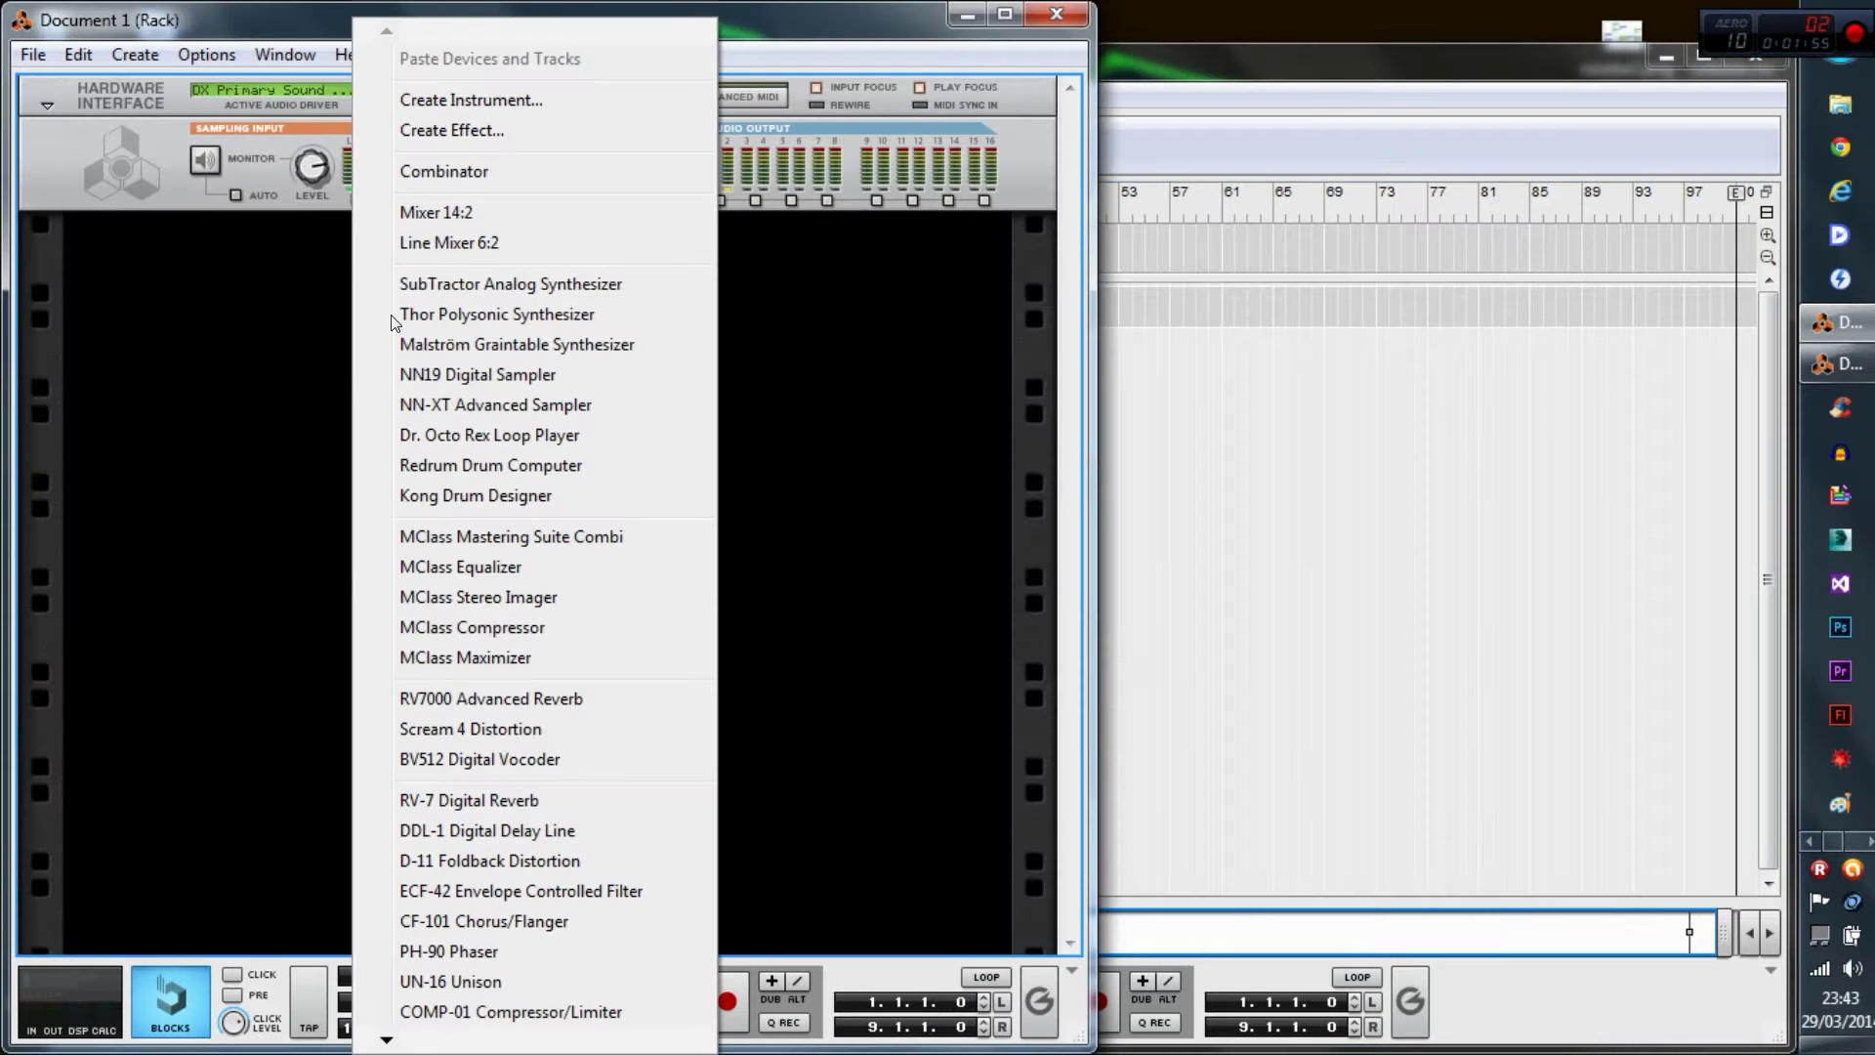
{"action": "left_click", "coordinate": [422, 212]}
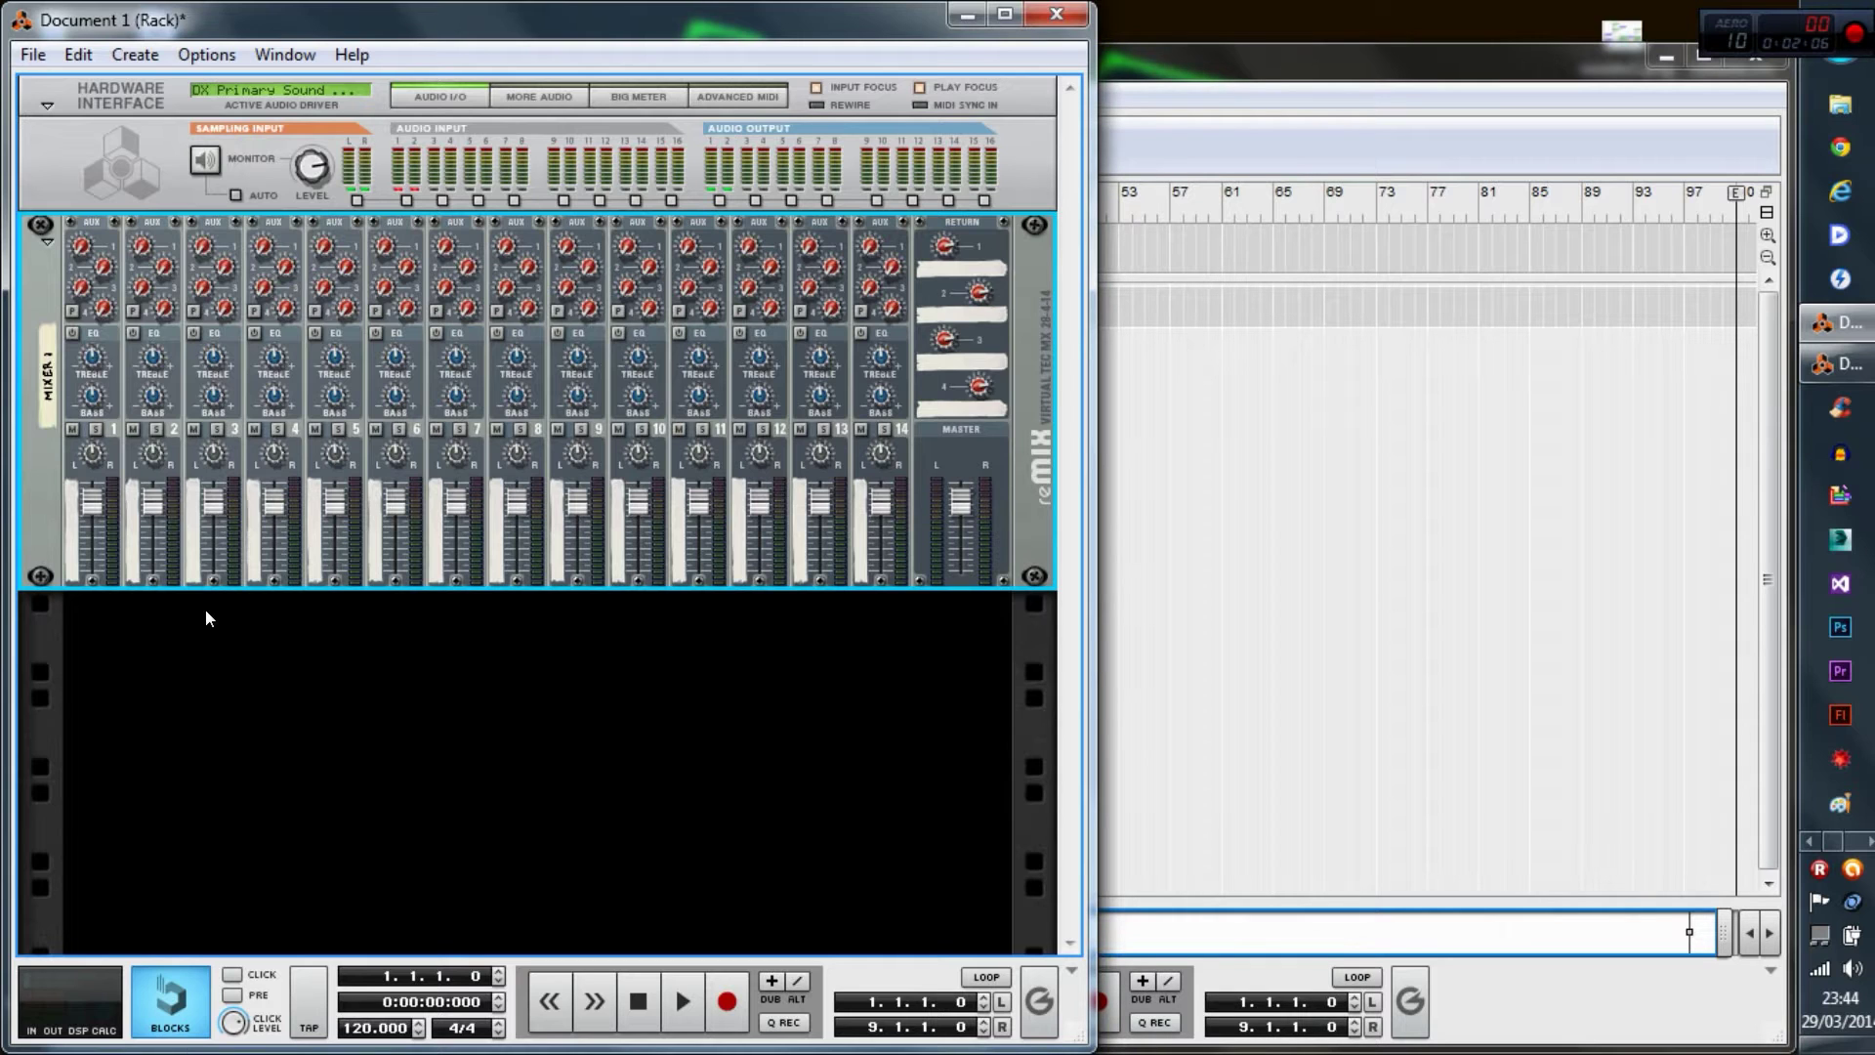
{"action": "left_click", "coordinate": [469, 732]}
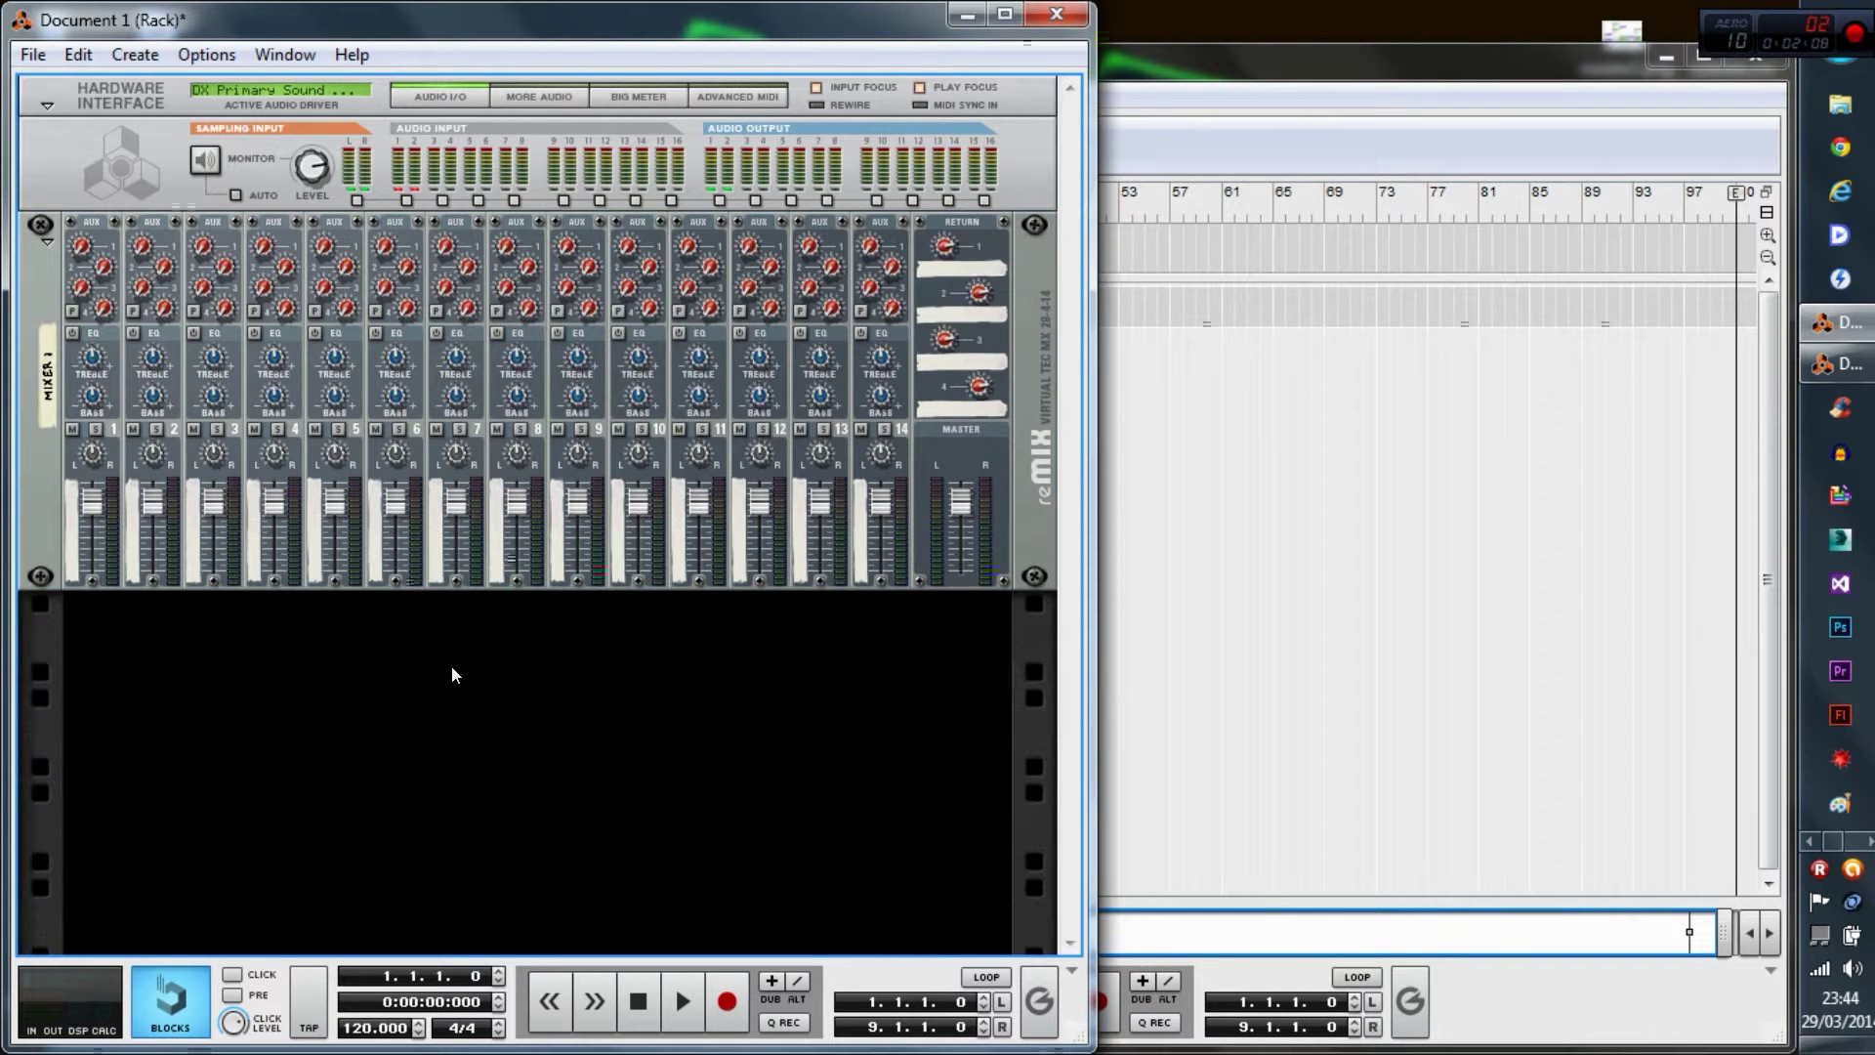
- Add an NN-XT Advanced Sampler below the mixer and unfold its remote editor
{"action": "right_click", "coordinate": [453, 674]}
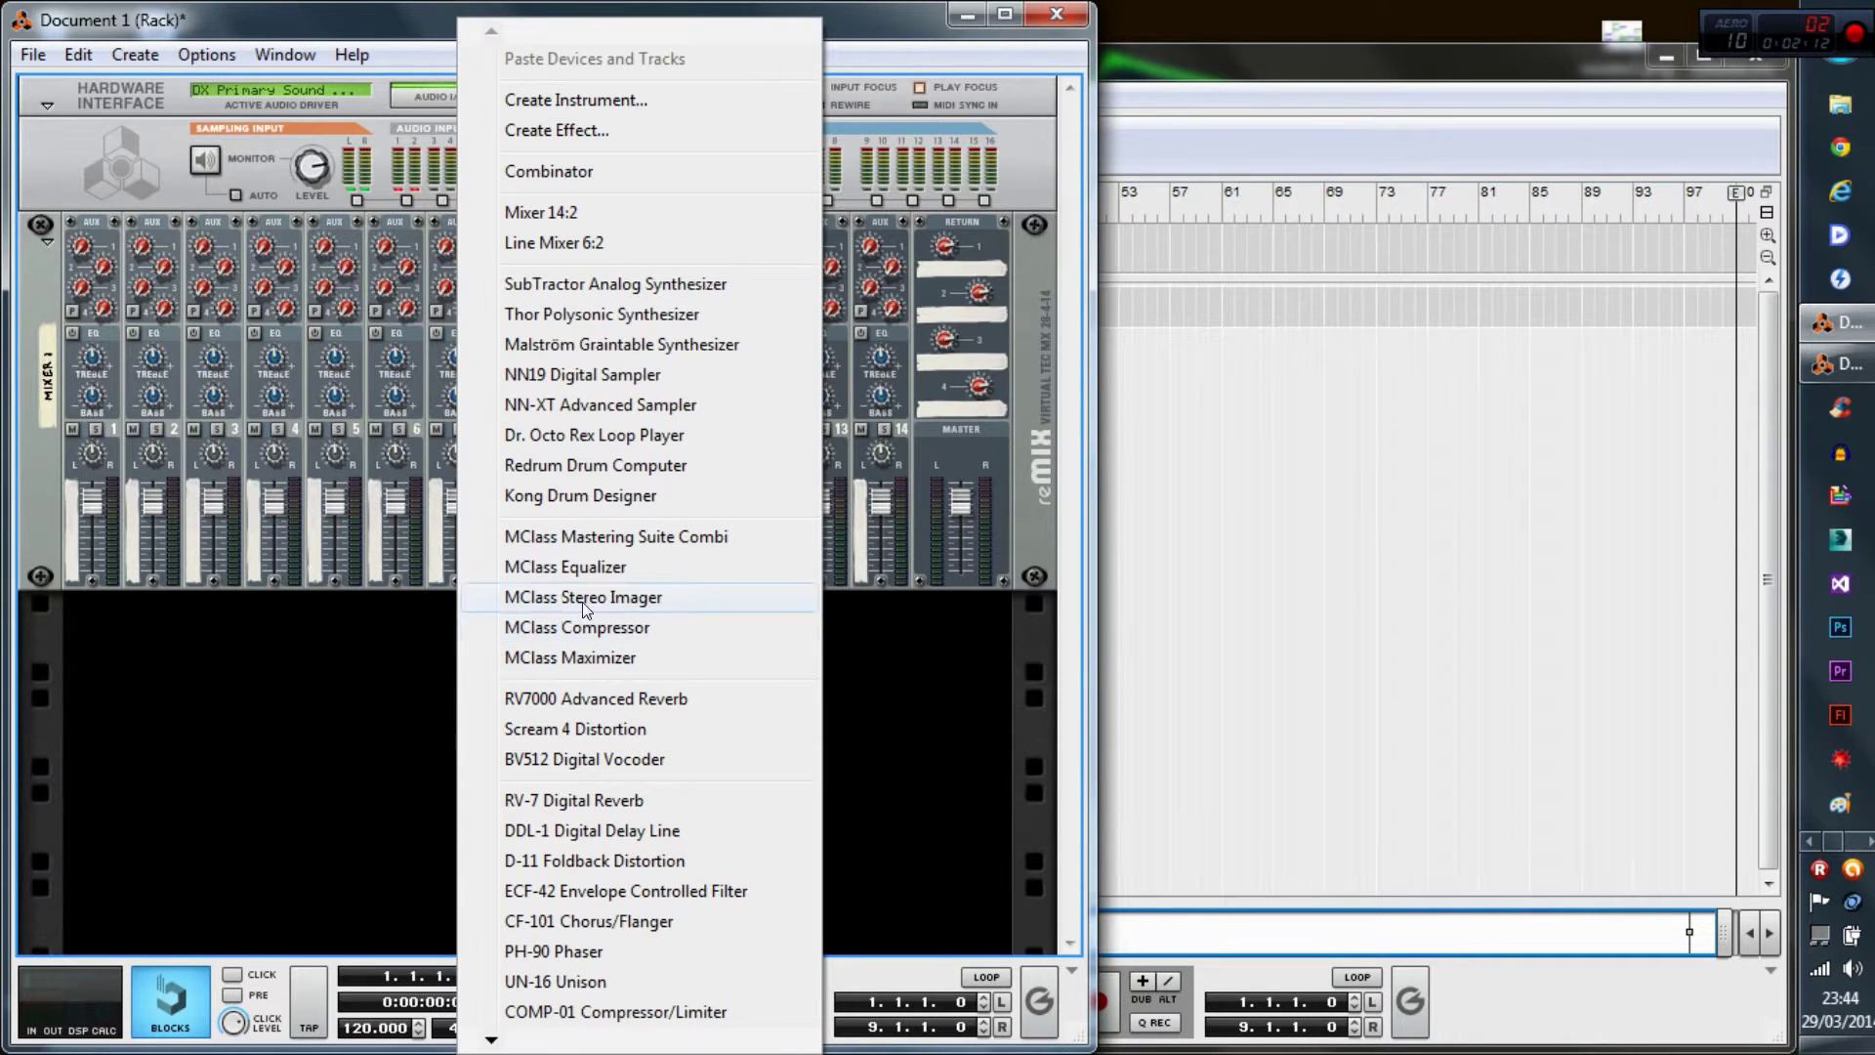
{"action": "left_click", "coordinate": [621, 411]}
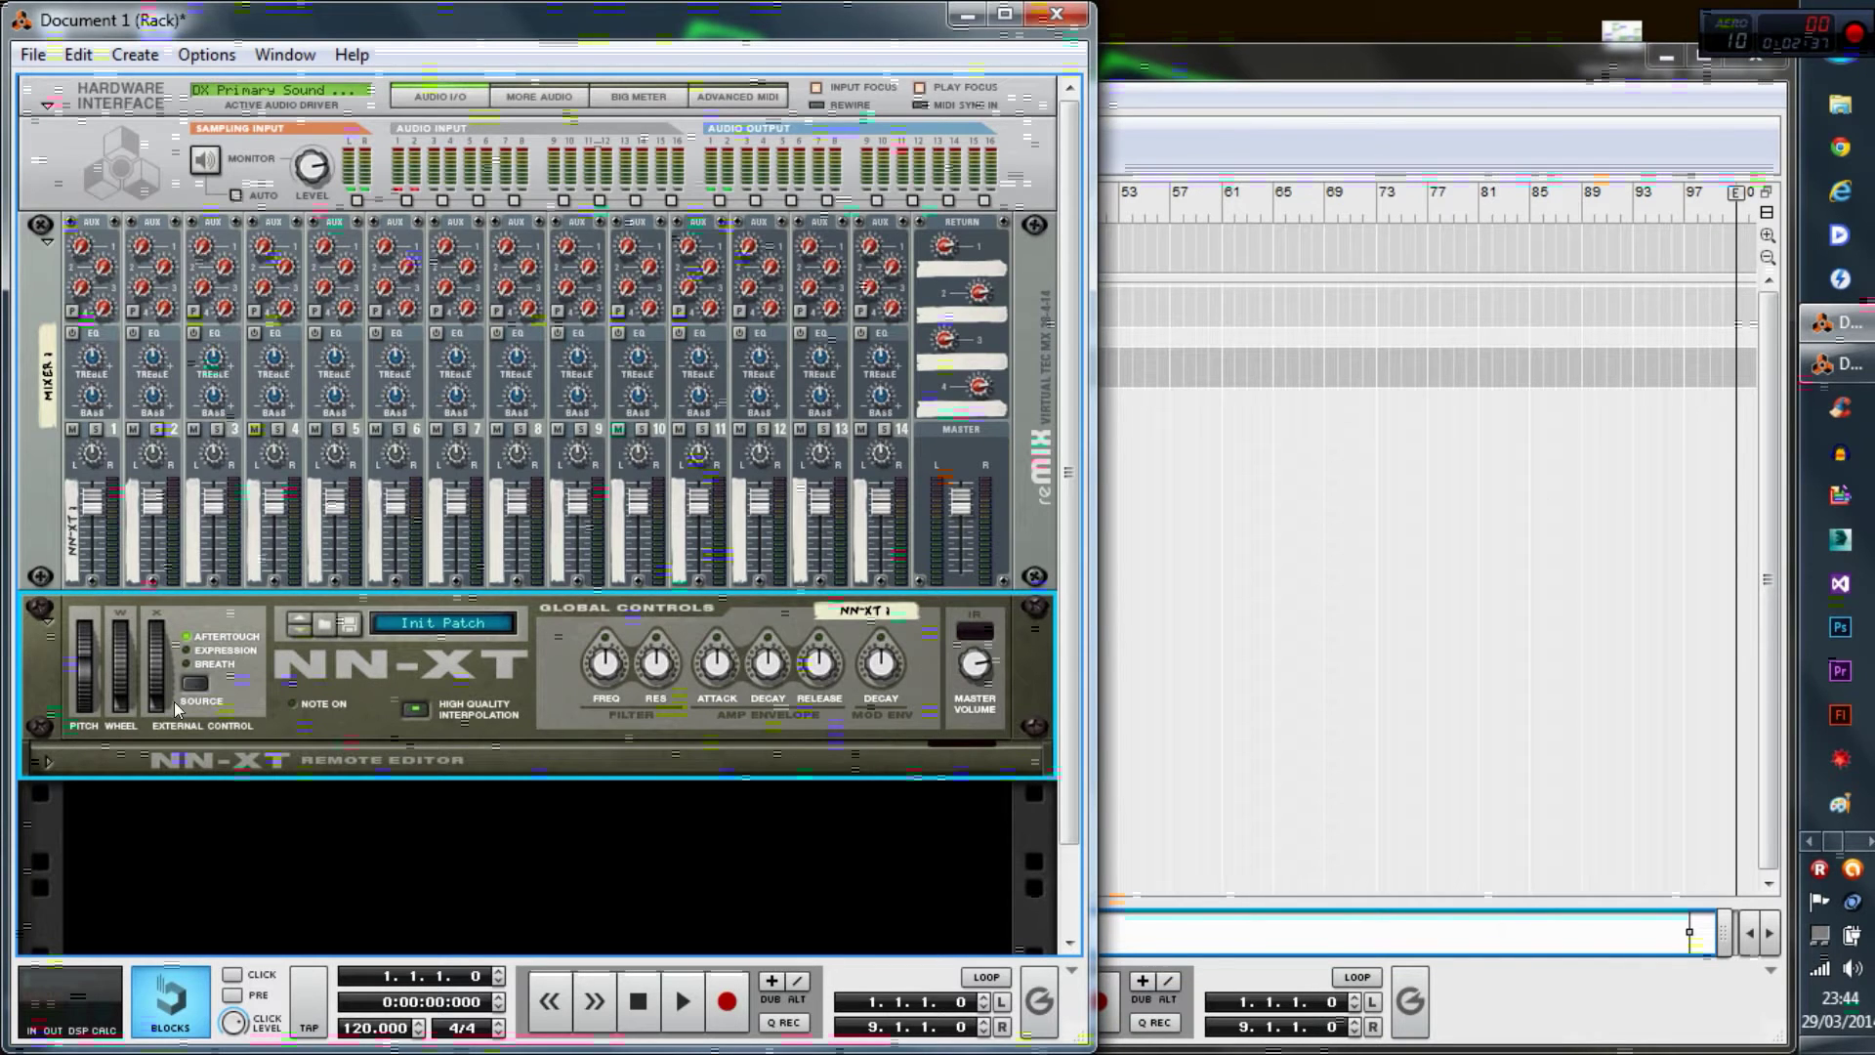
{"action": "left_click", "coordinate": [47, 761]}
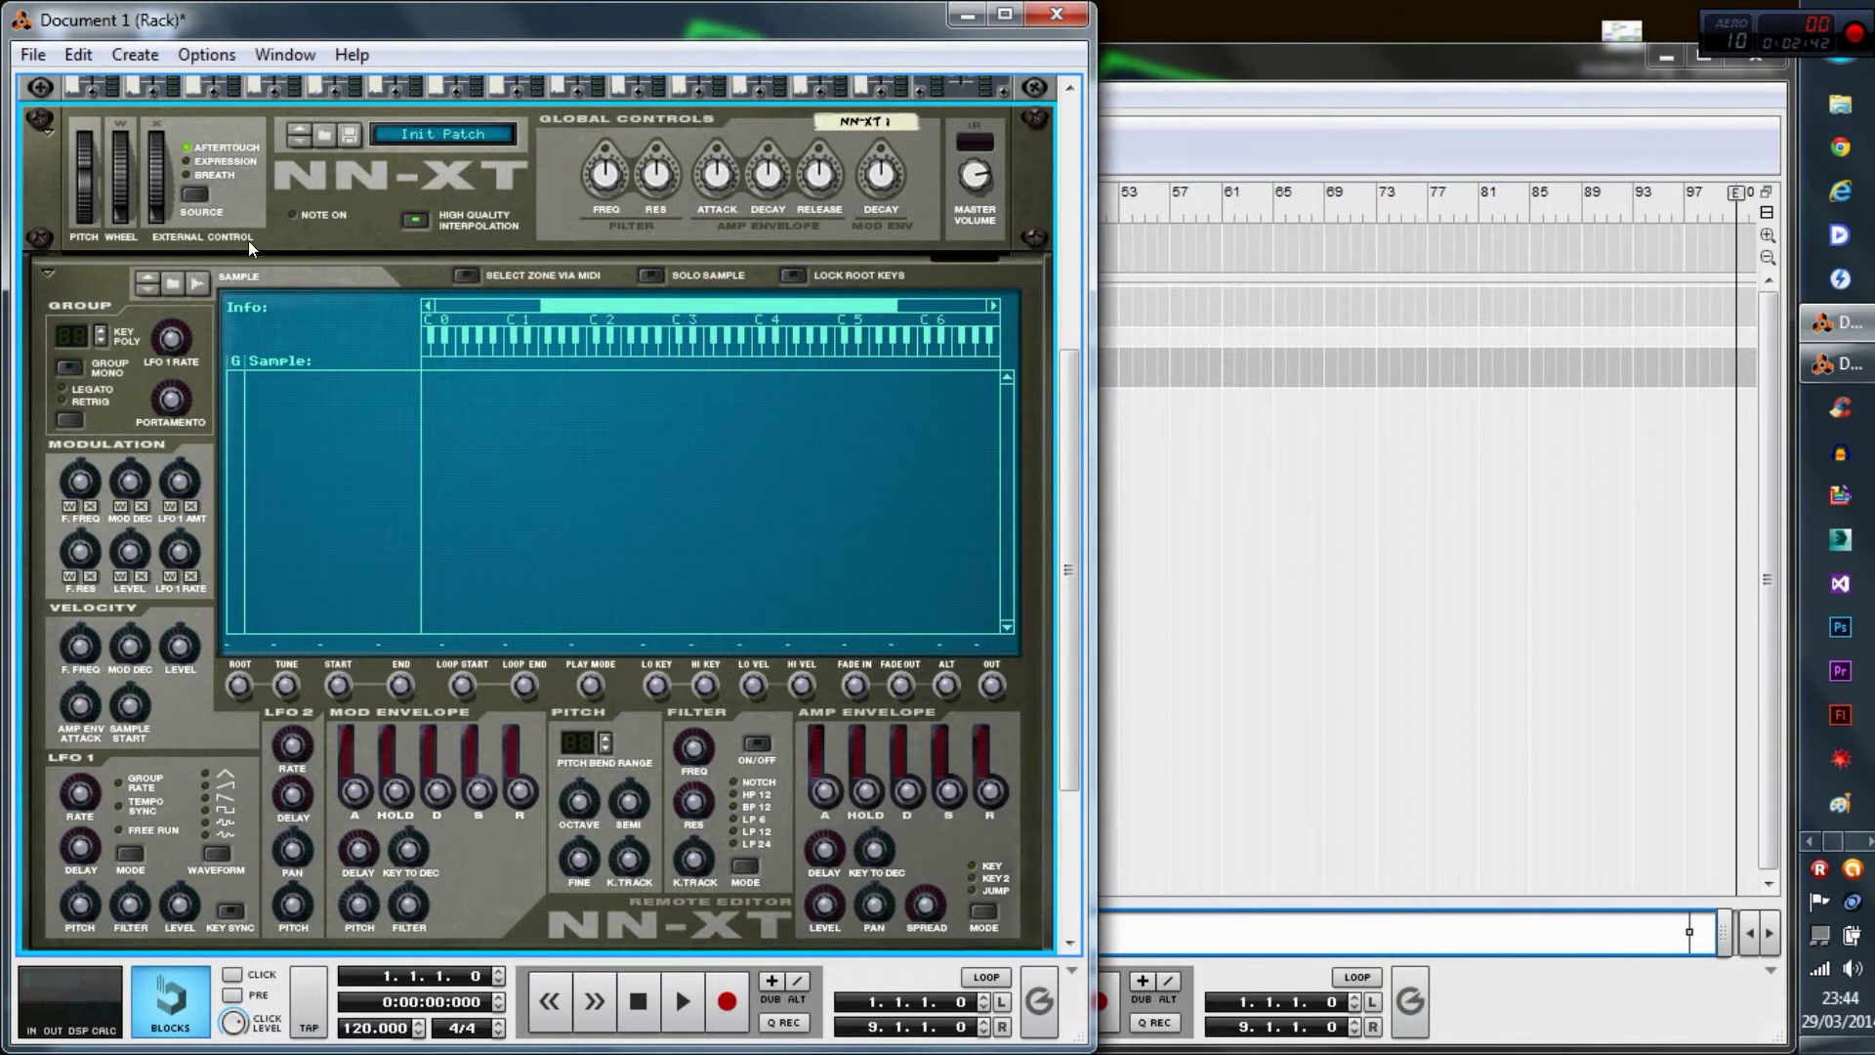
{"action": "left_click", "coordinate": [43, 275]}
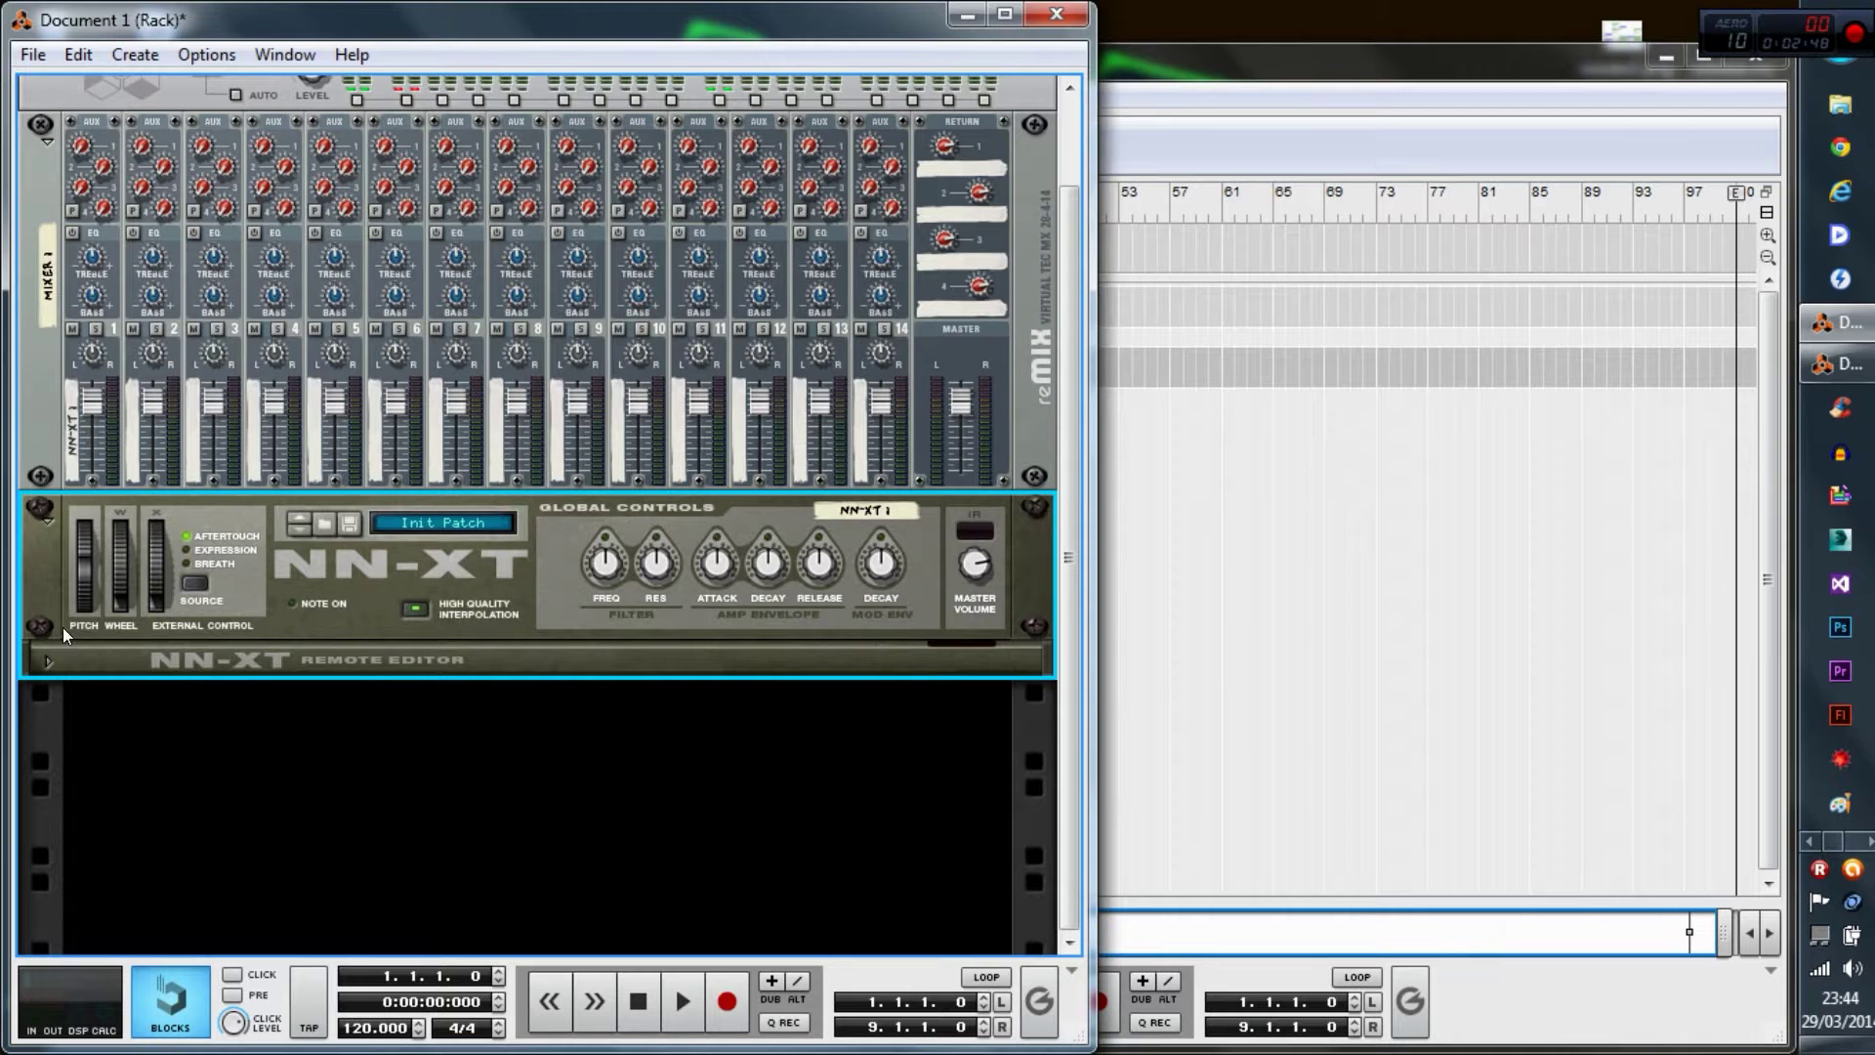
{"action": "left_click", "coordinate": [46, 662]}
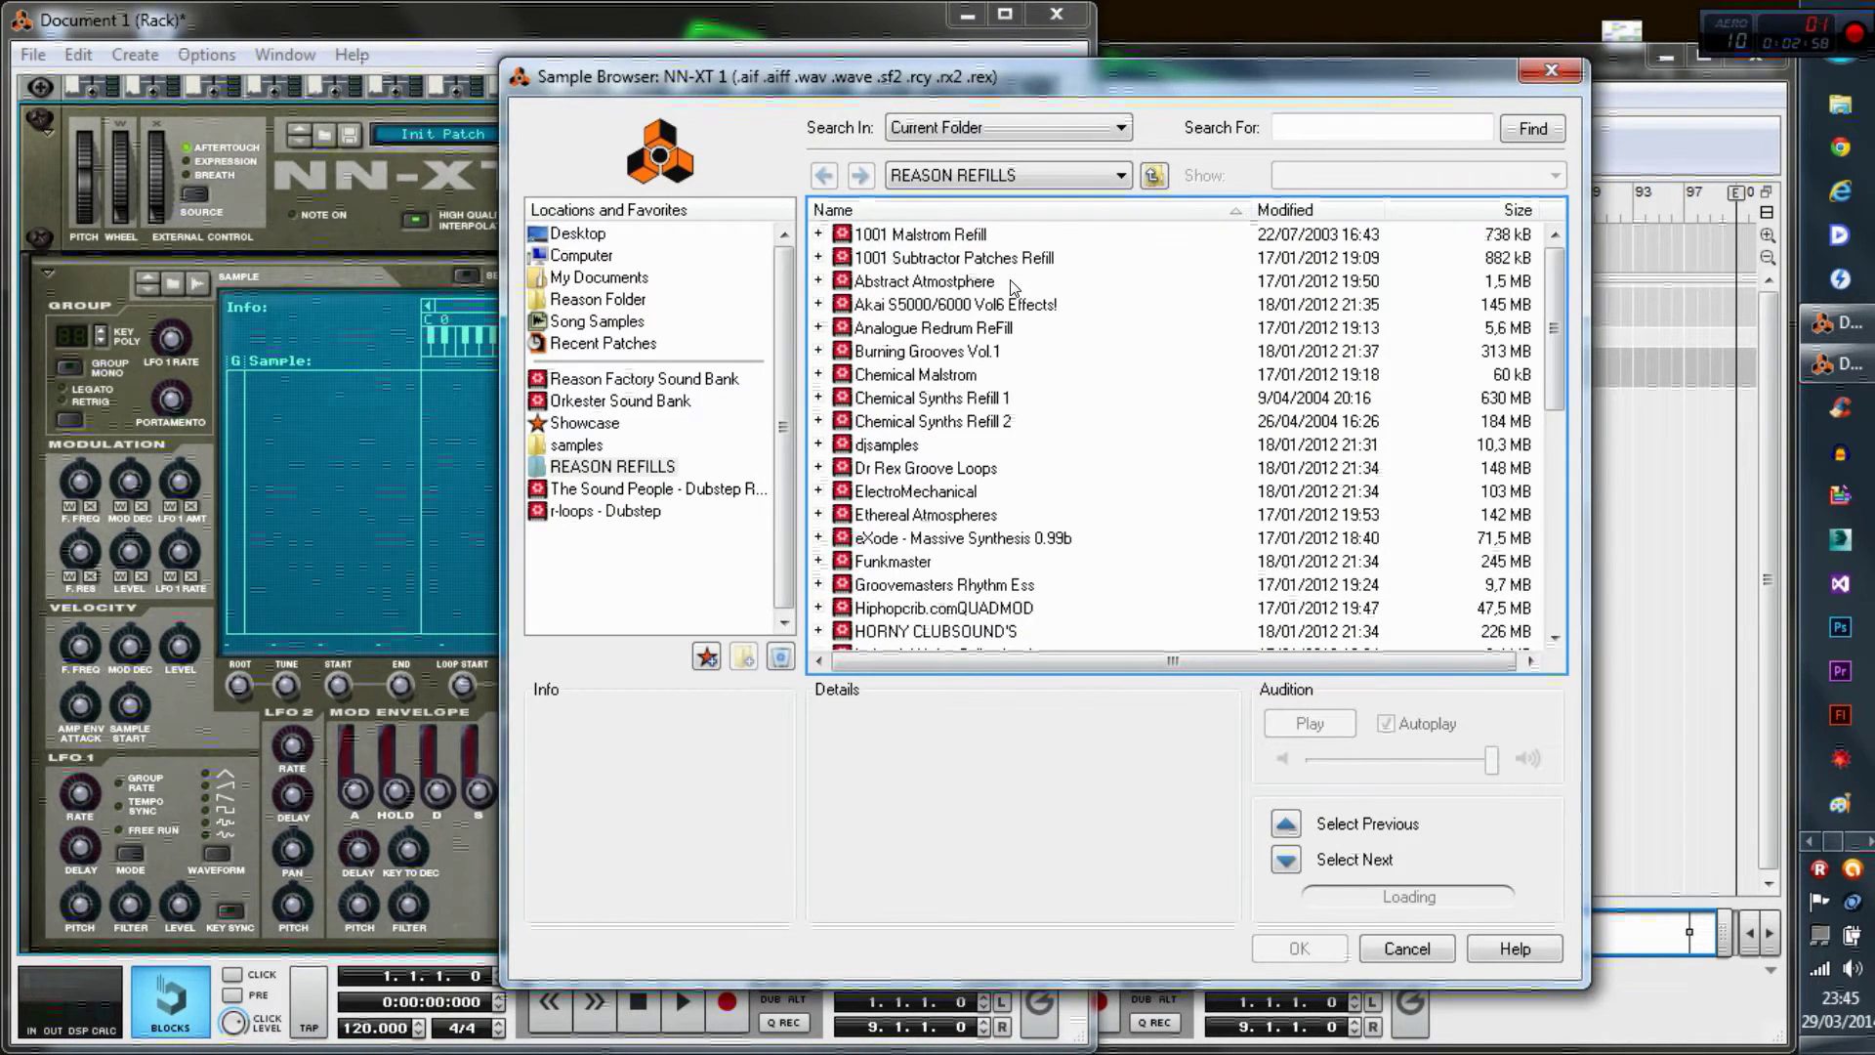
- Look through the Reason Factory Sound Bank, Orkester Sound Bank and REASON REFILLS contents in the NN-XT sample browser
{"action": "left_click", "coordinate": [699, 378]}
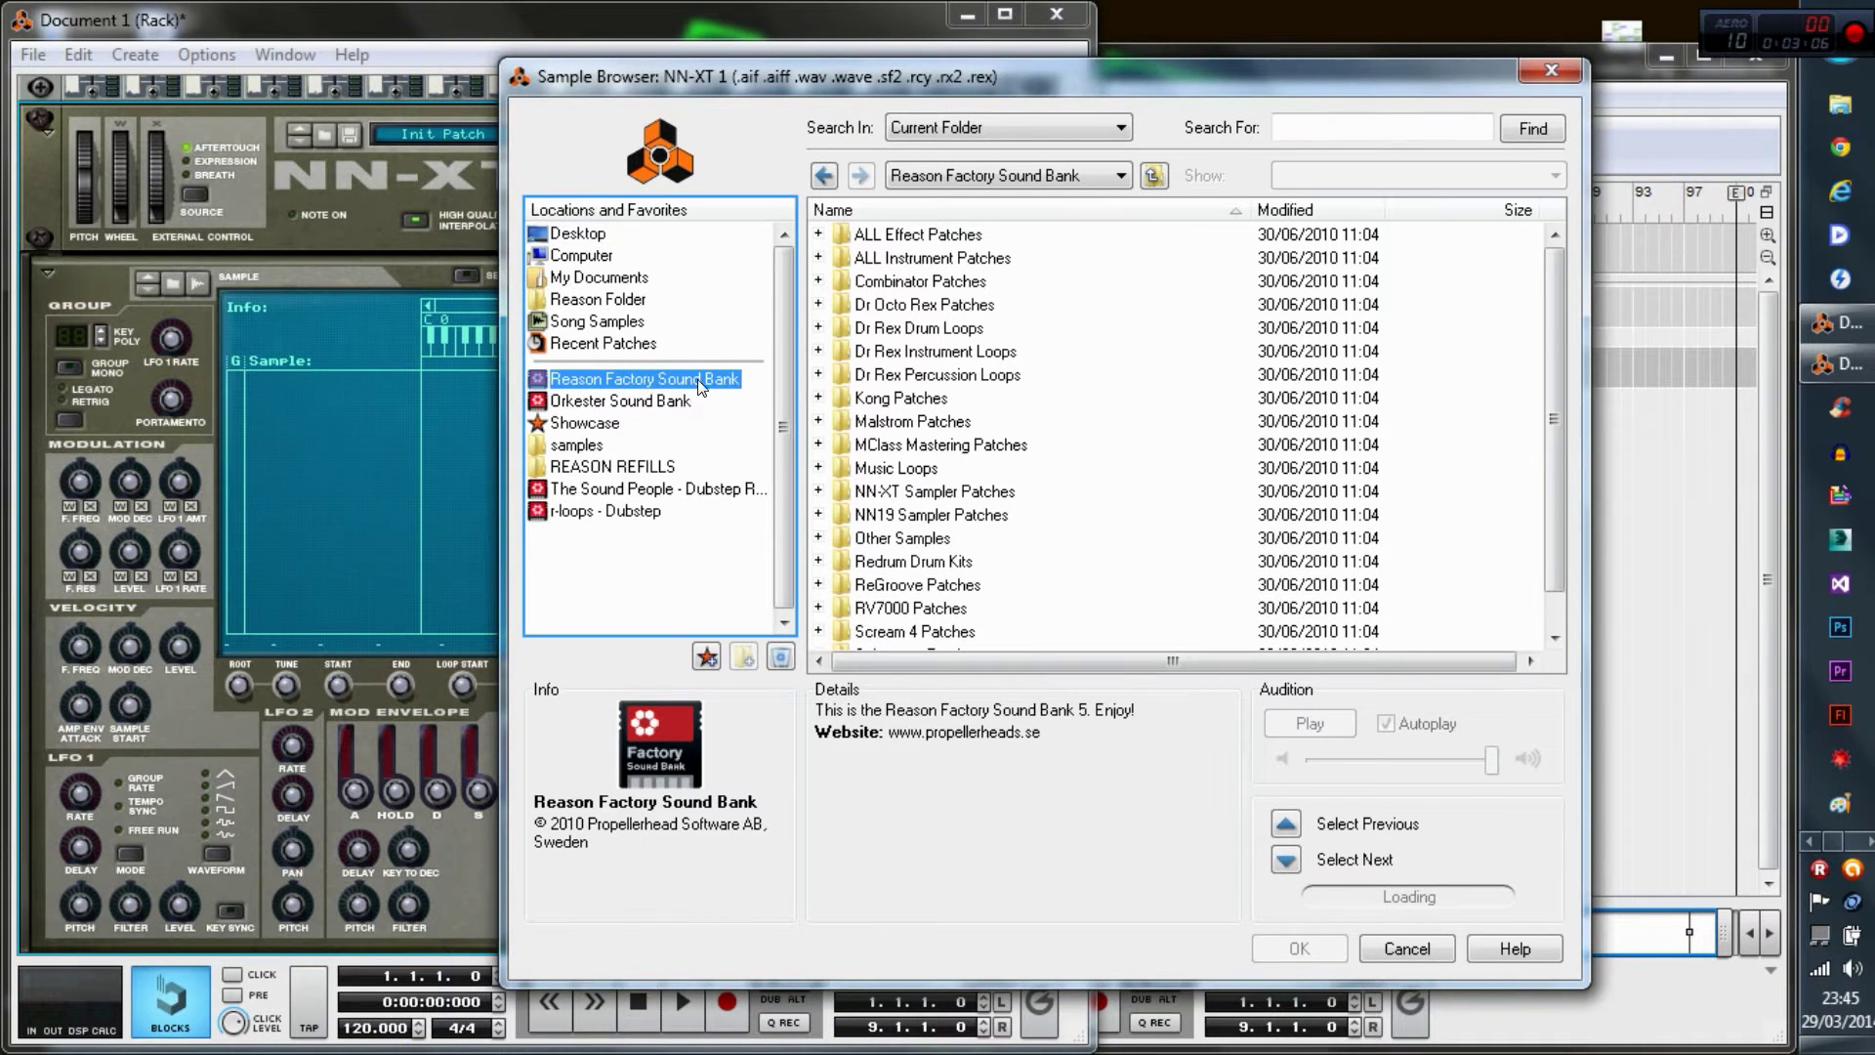
{"action": "left_click", "coordinate": [676, 403]}
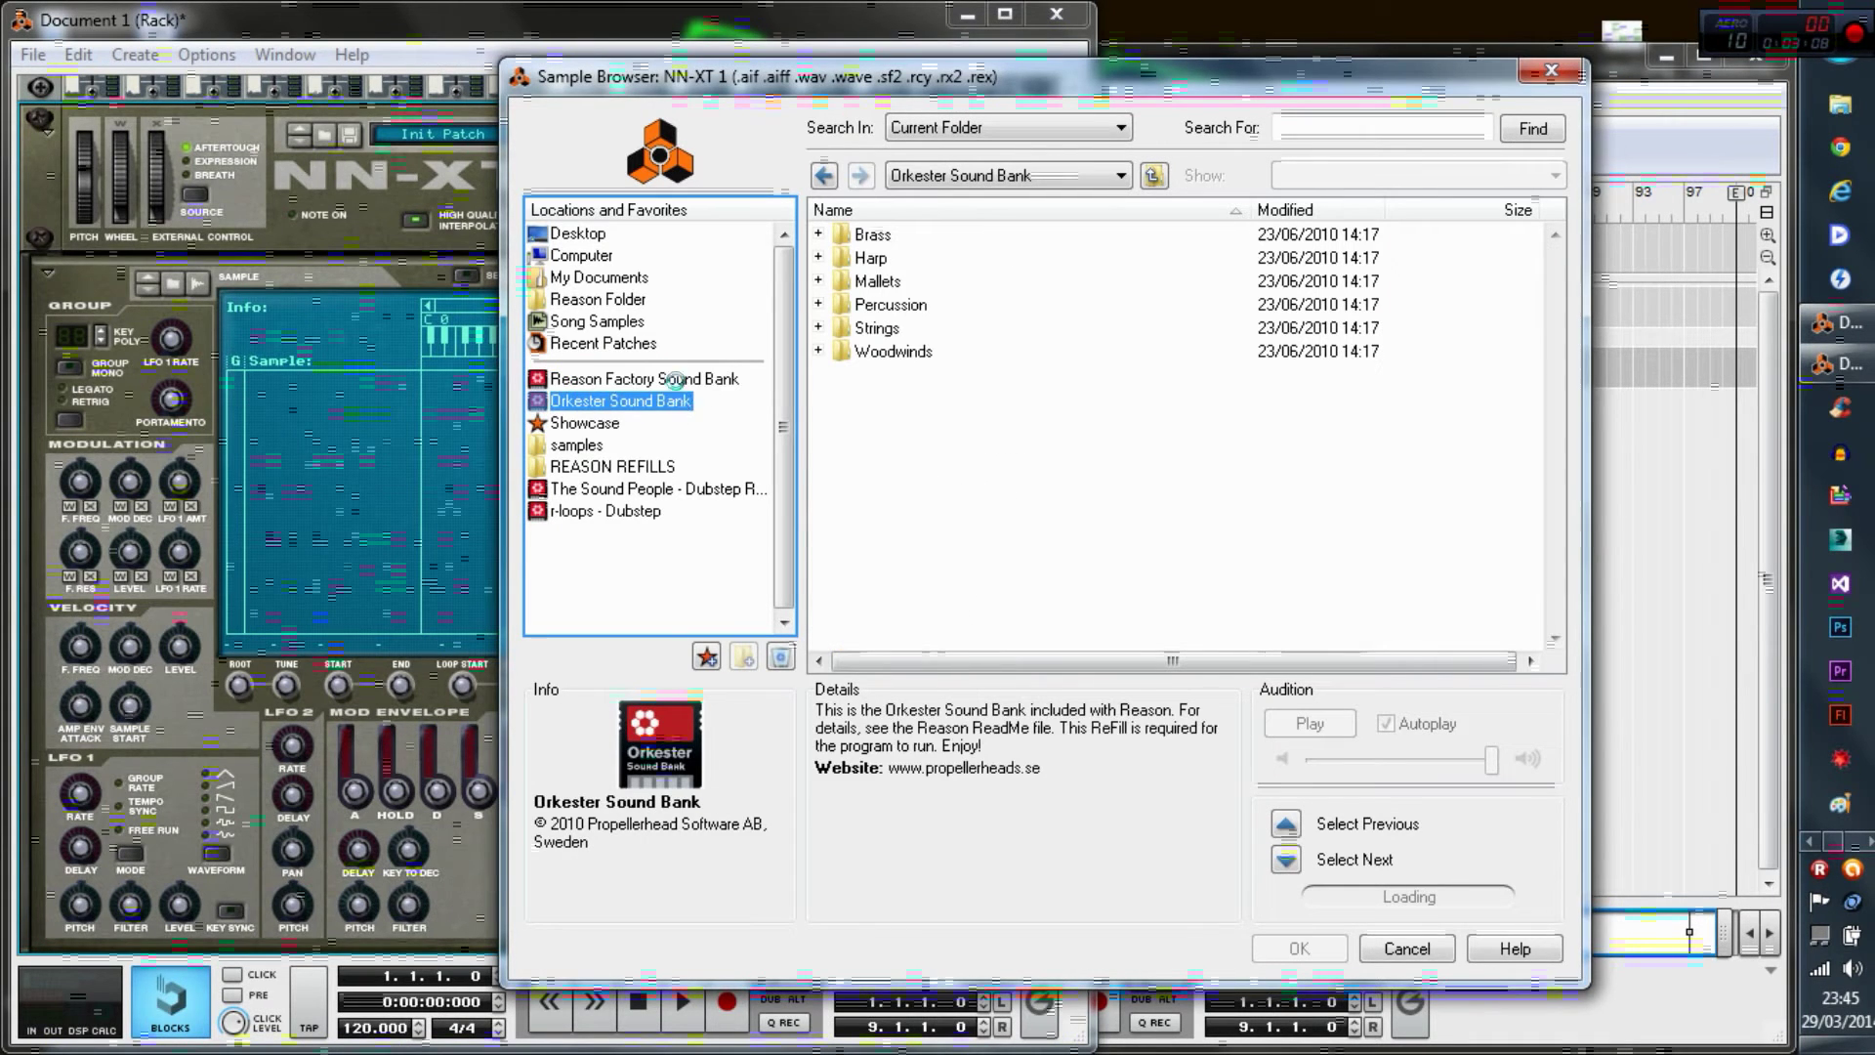
{"action": "left_click", "coordinate": [674, 380]}
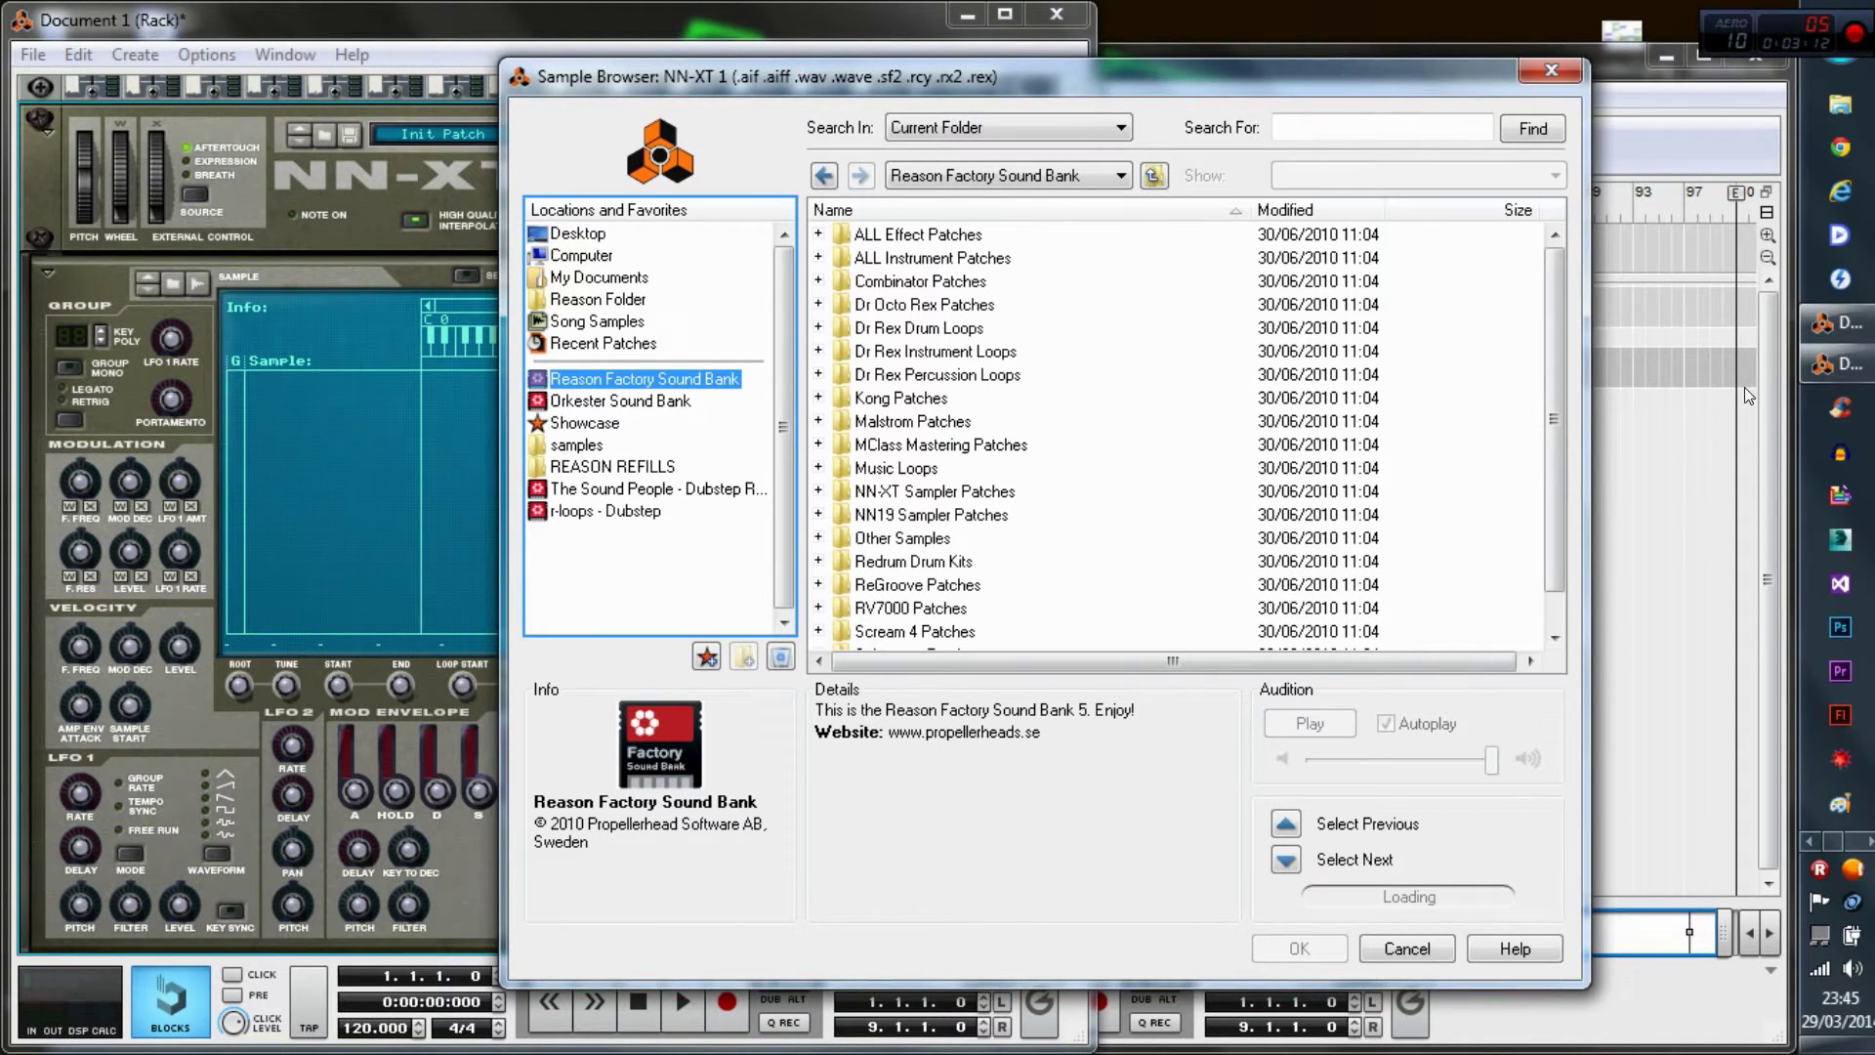
{"action": "left_click", "coordinate": [932, 376]}
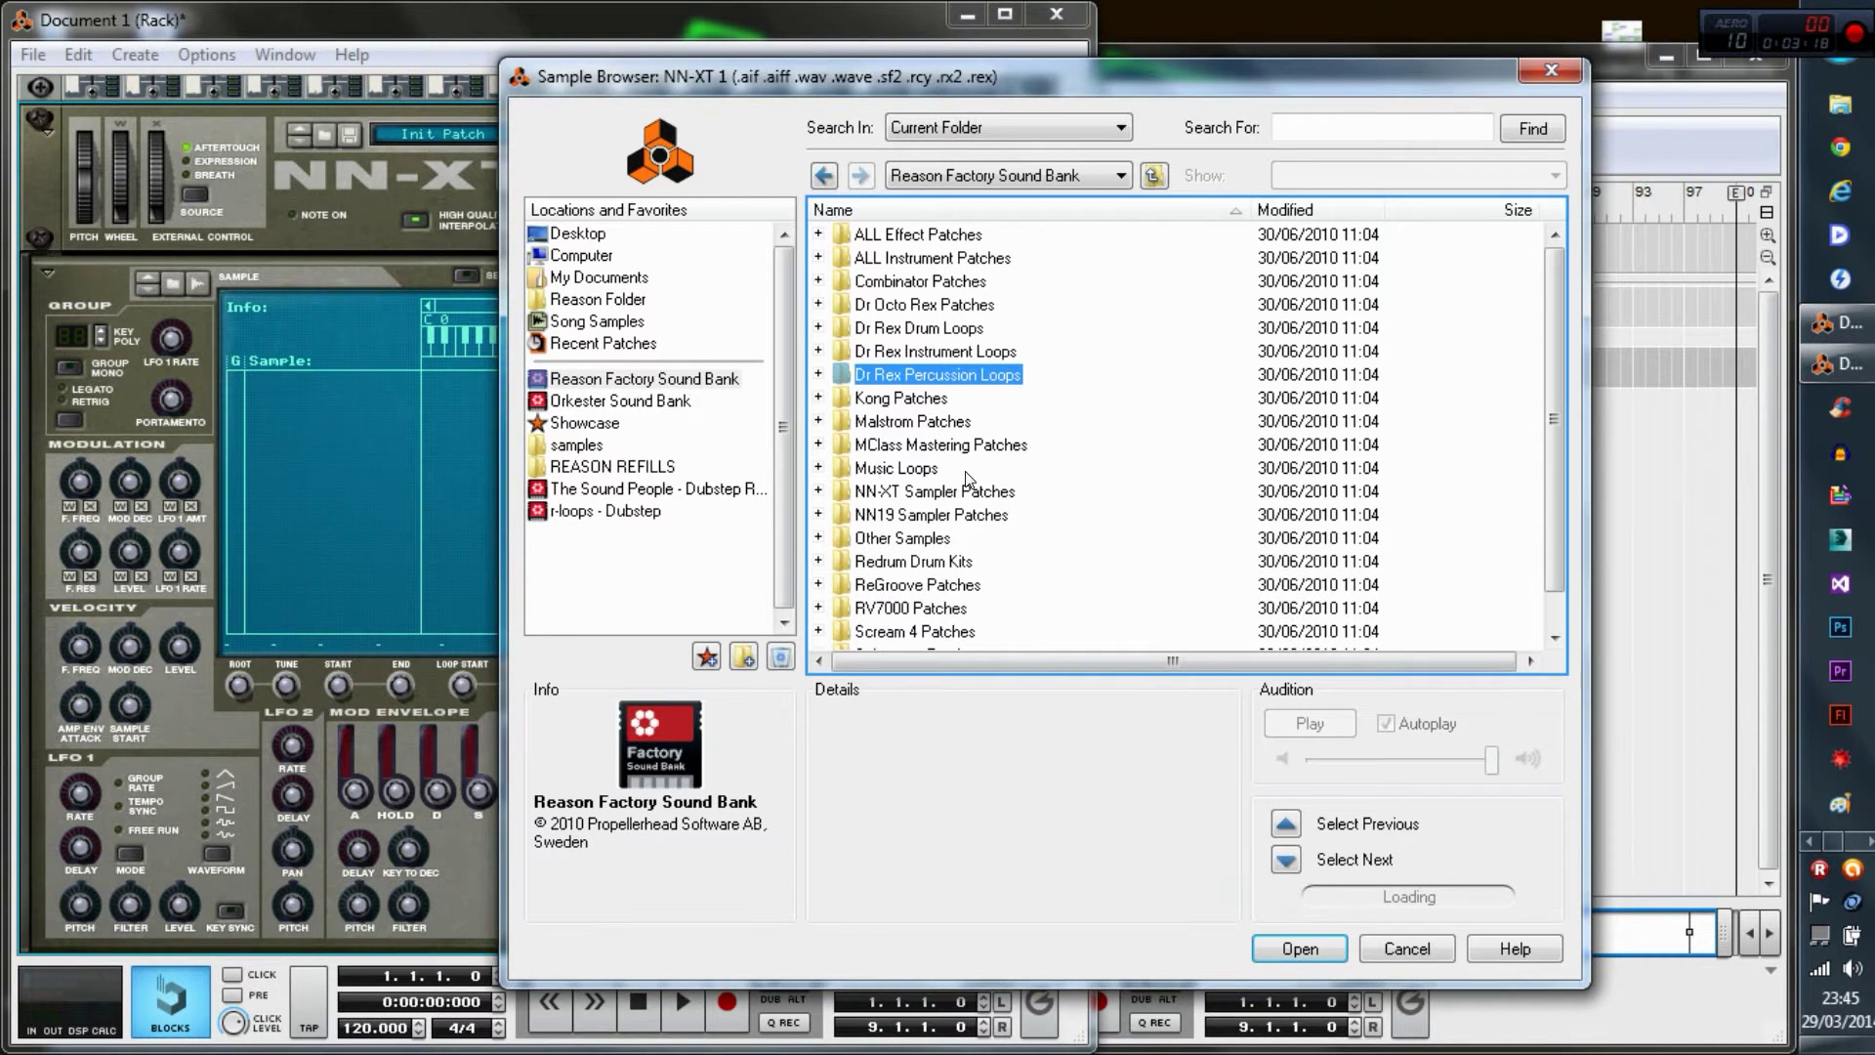
{"action": "scroll", "coordinate": [964, 476], "scroll_direction": "down", "scroll_amount": 1}
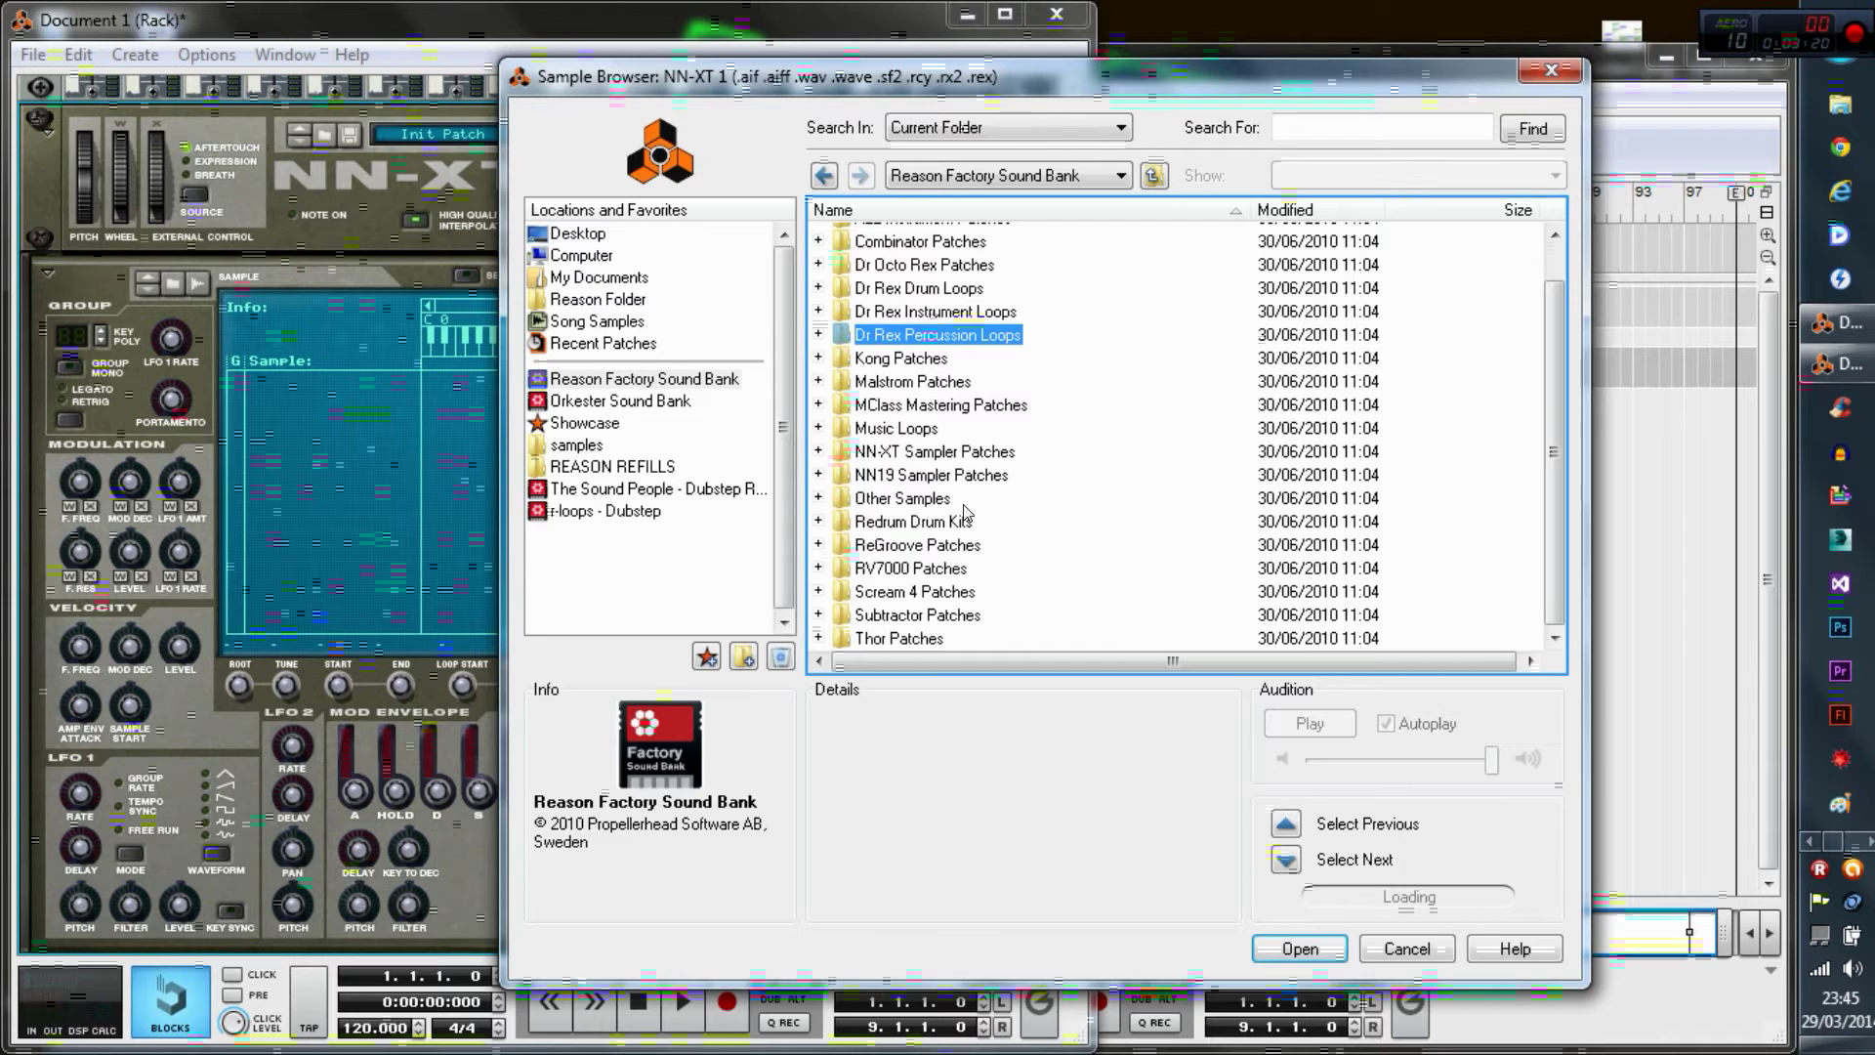
{"action": "scroll", "coordinate": [874, 317], "scroll_direction": "up", "scroll_amount": 1}
{"action": "scroll", "coordinate": [1035, 412], "scroll_direction": "down", "scroll_amount": 1}
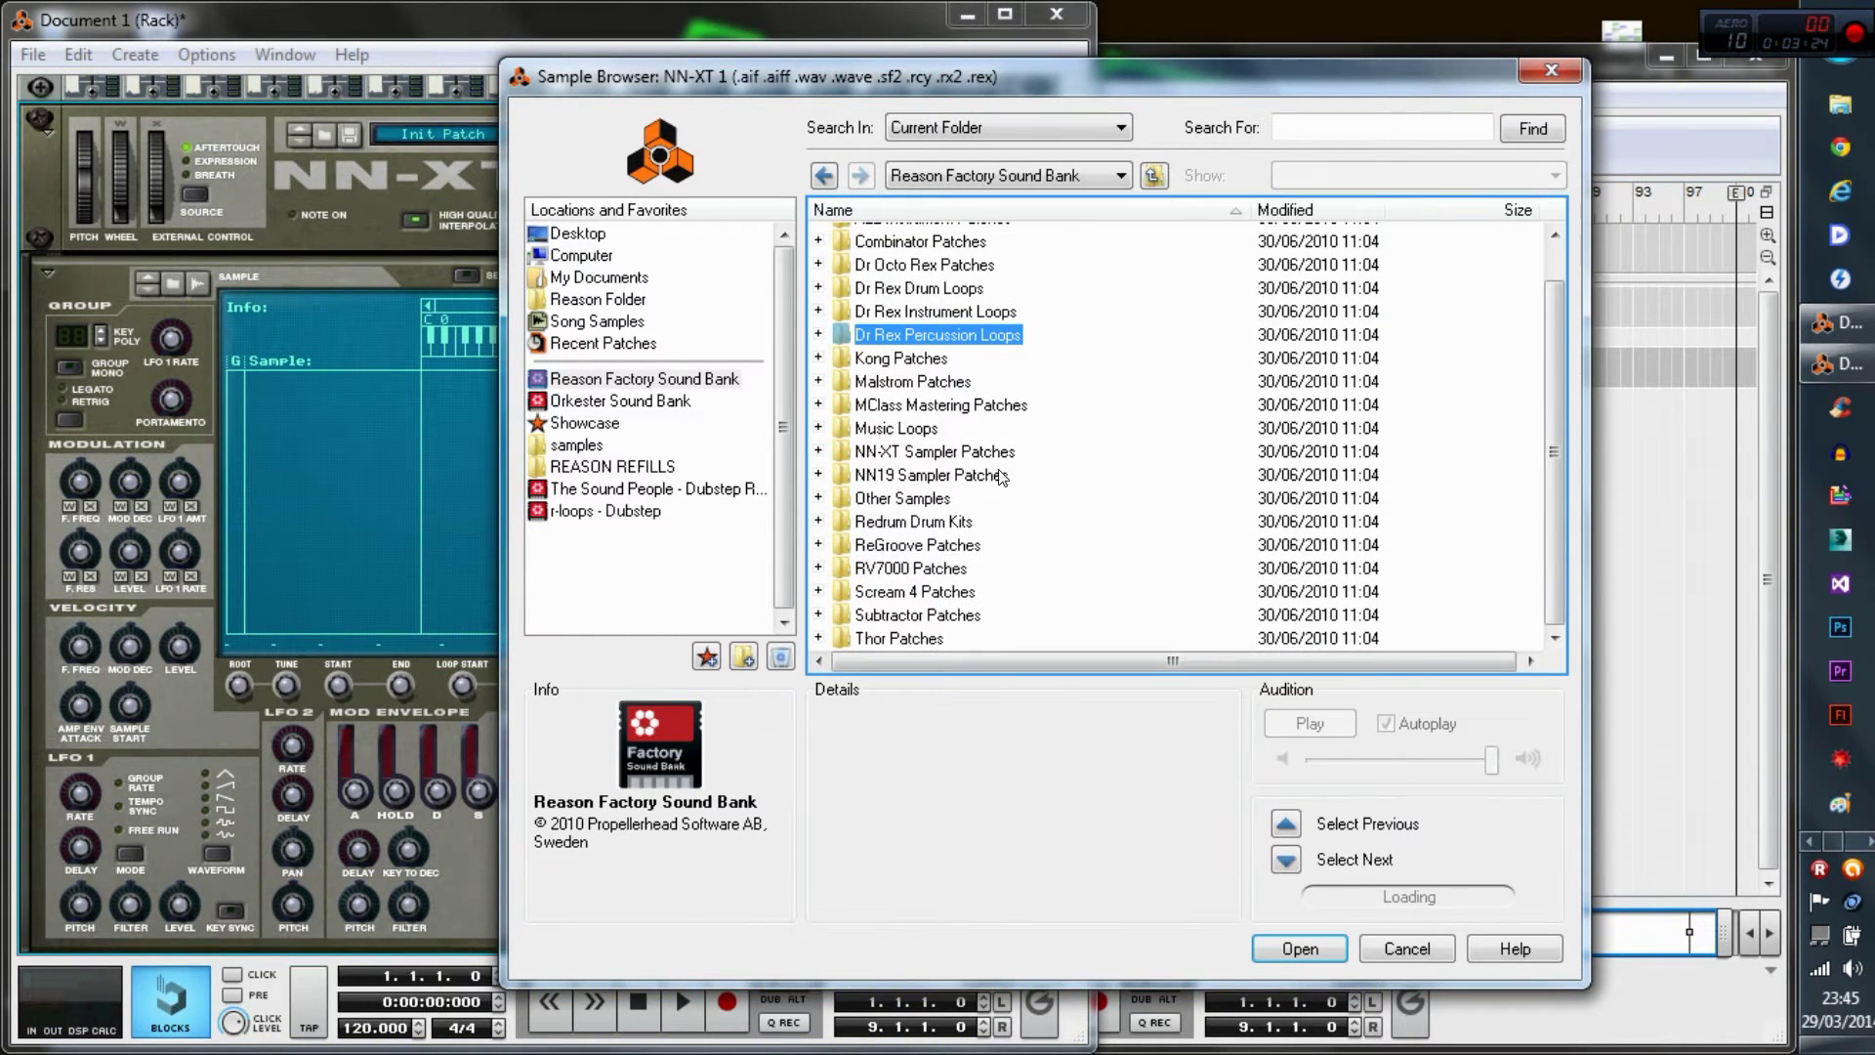
{"action": "left_click", "coordinate": [893, 449]}
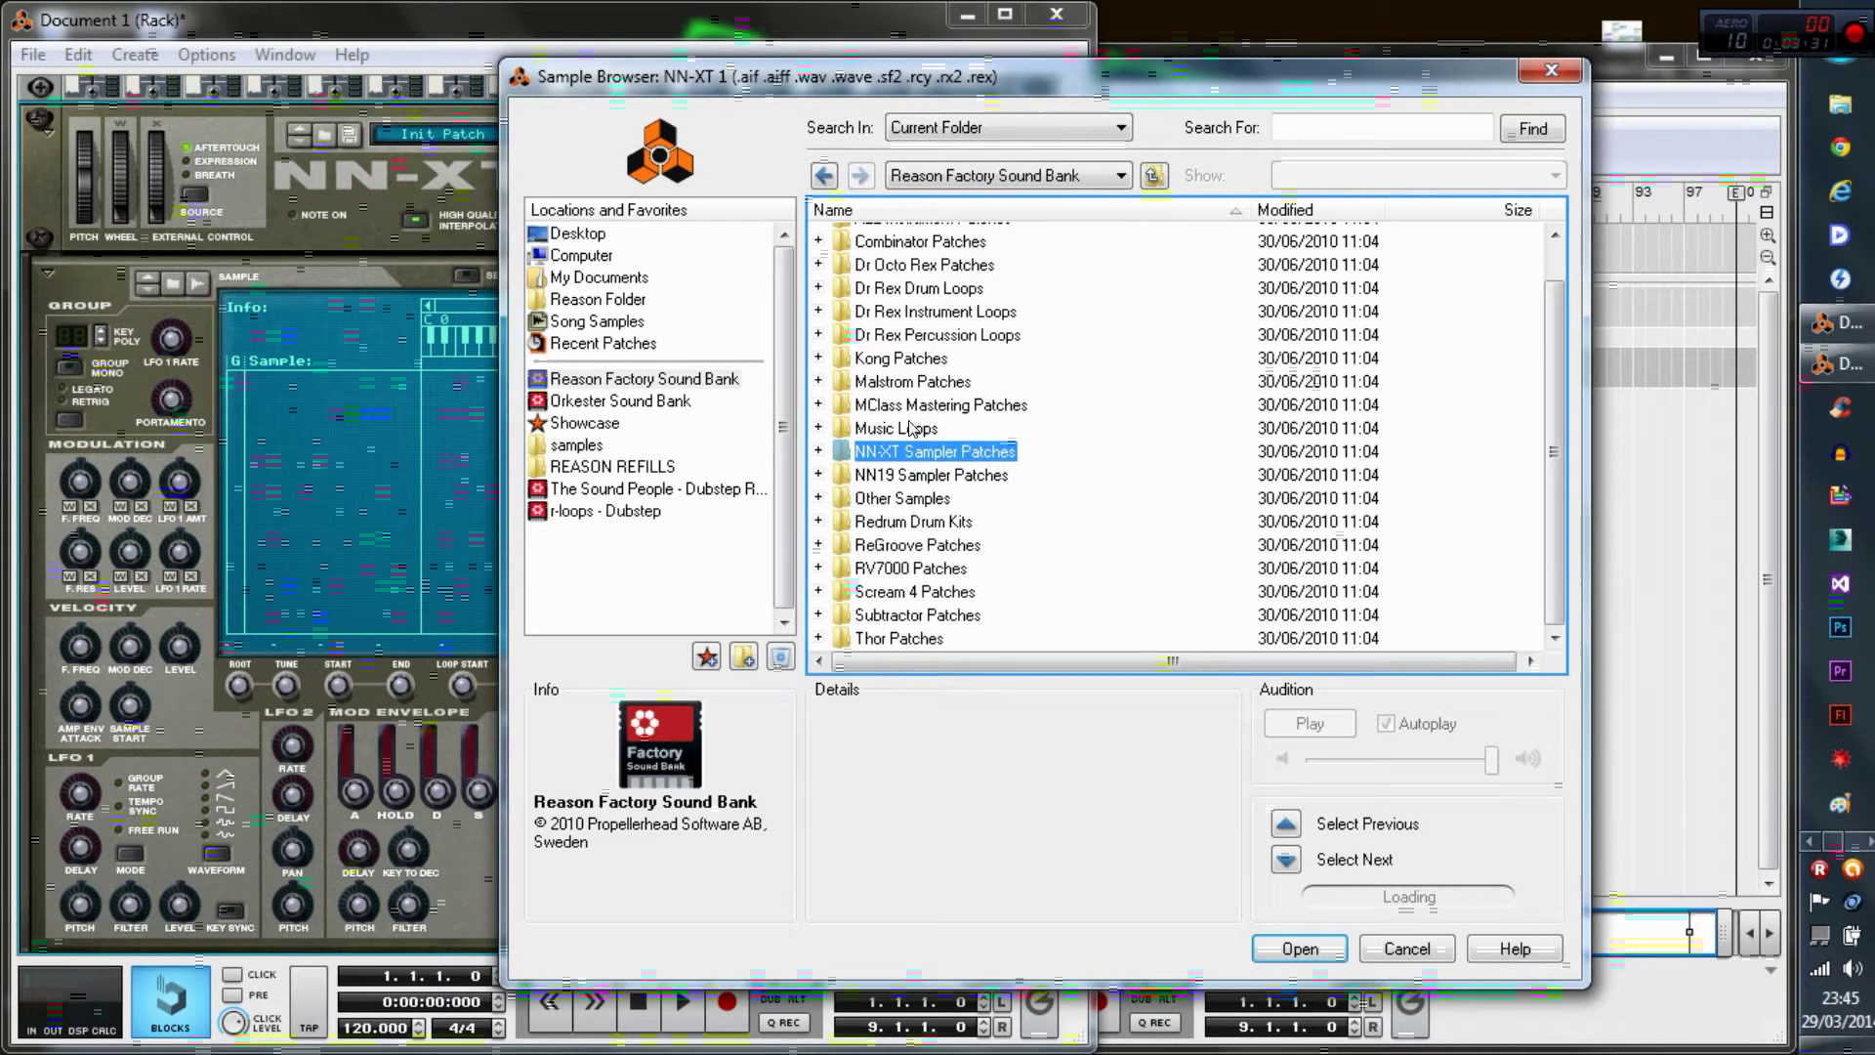
{"action": "left_click", "coordinate": [625, 469]}
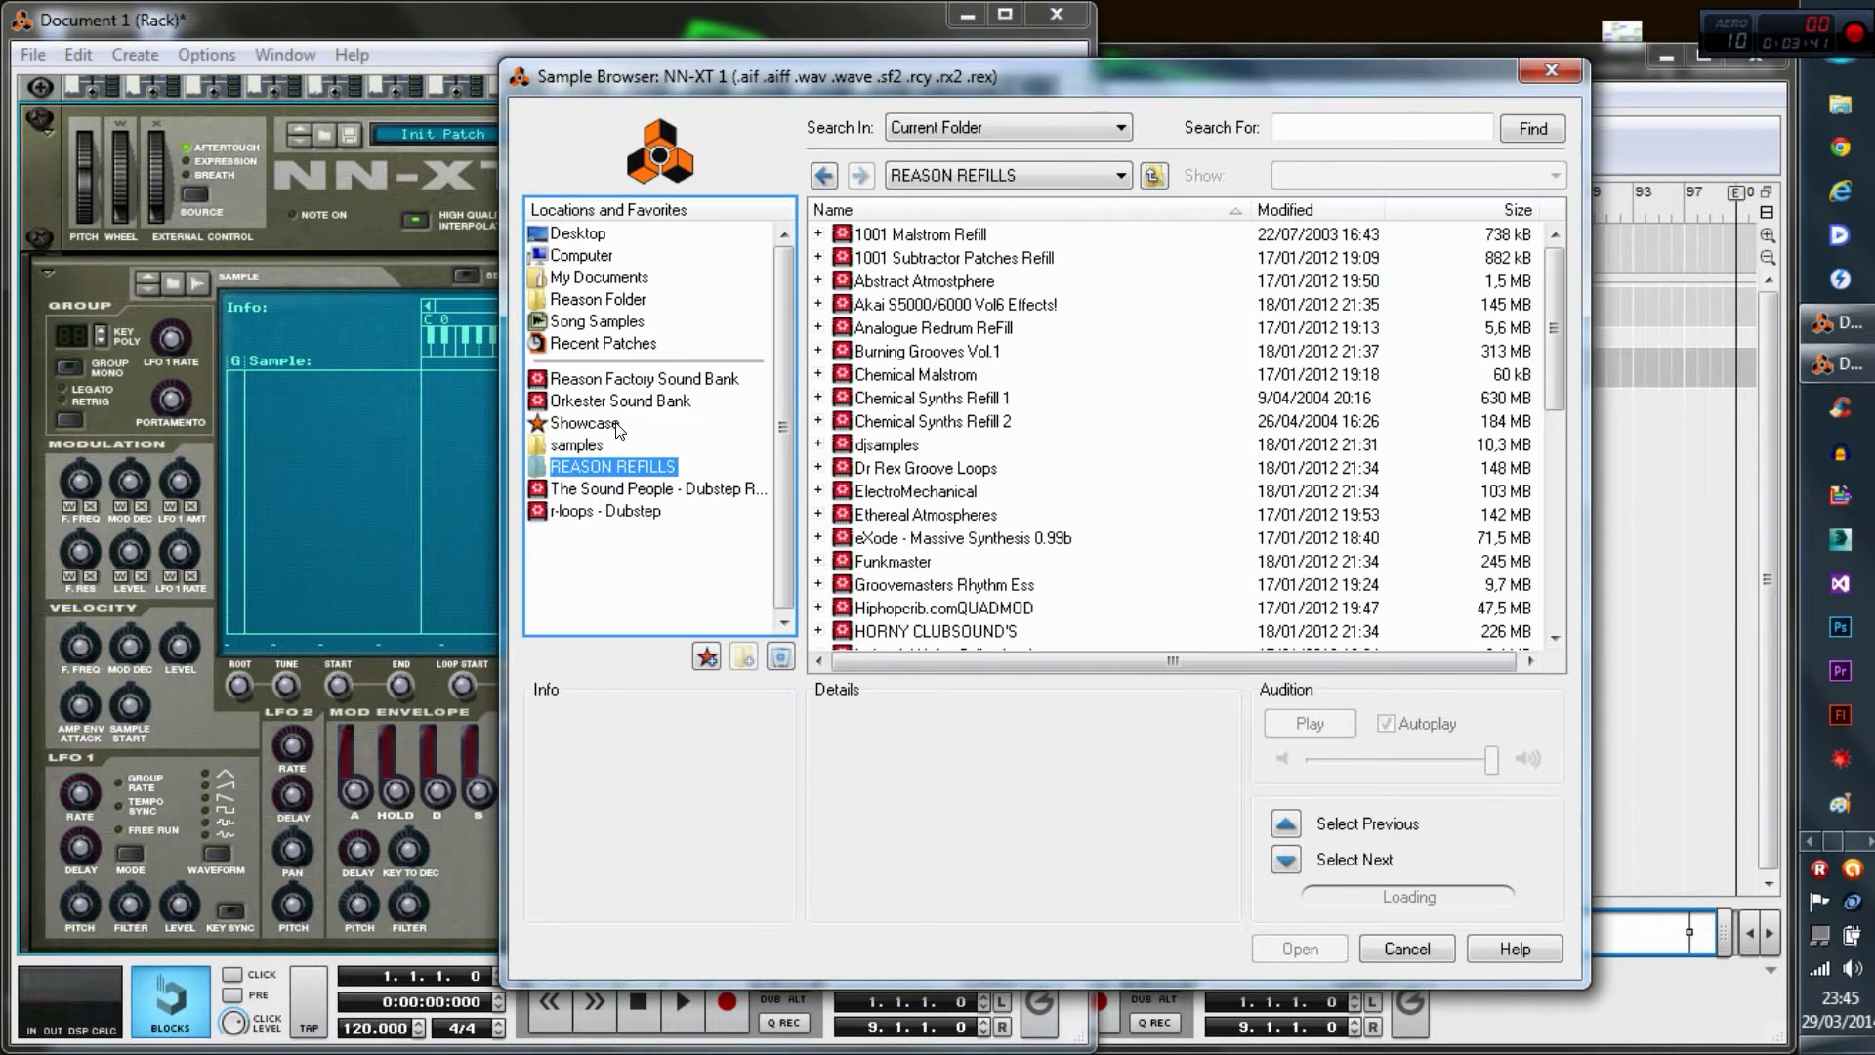
- Open the Reason Factory Sound Bank's Redrum Drum Kits and expand xclusive drums-sorted down to the 01_BassDrums samples
{"action": "left_click", "coordinate": [633, 383]}
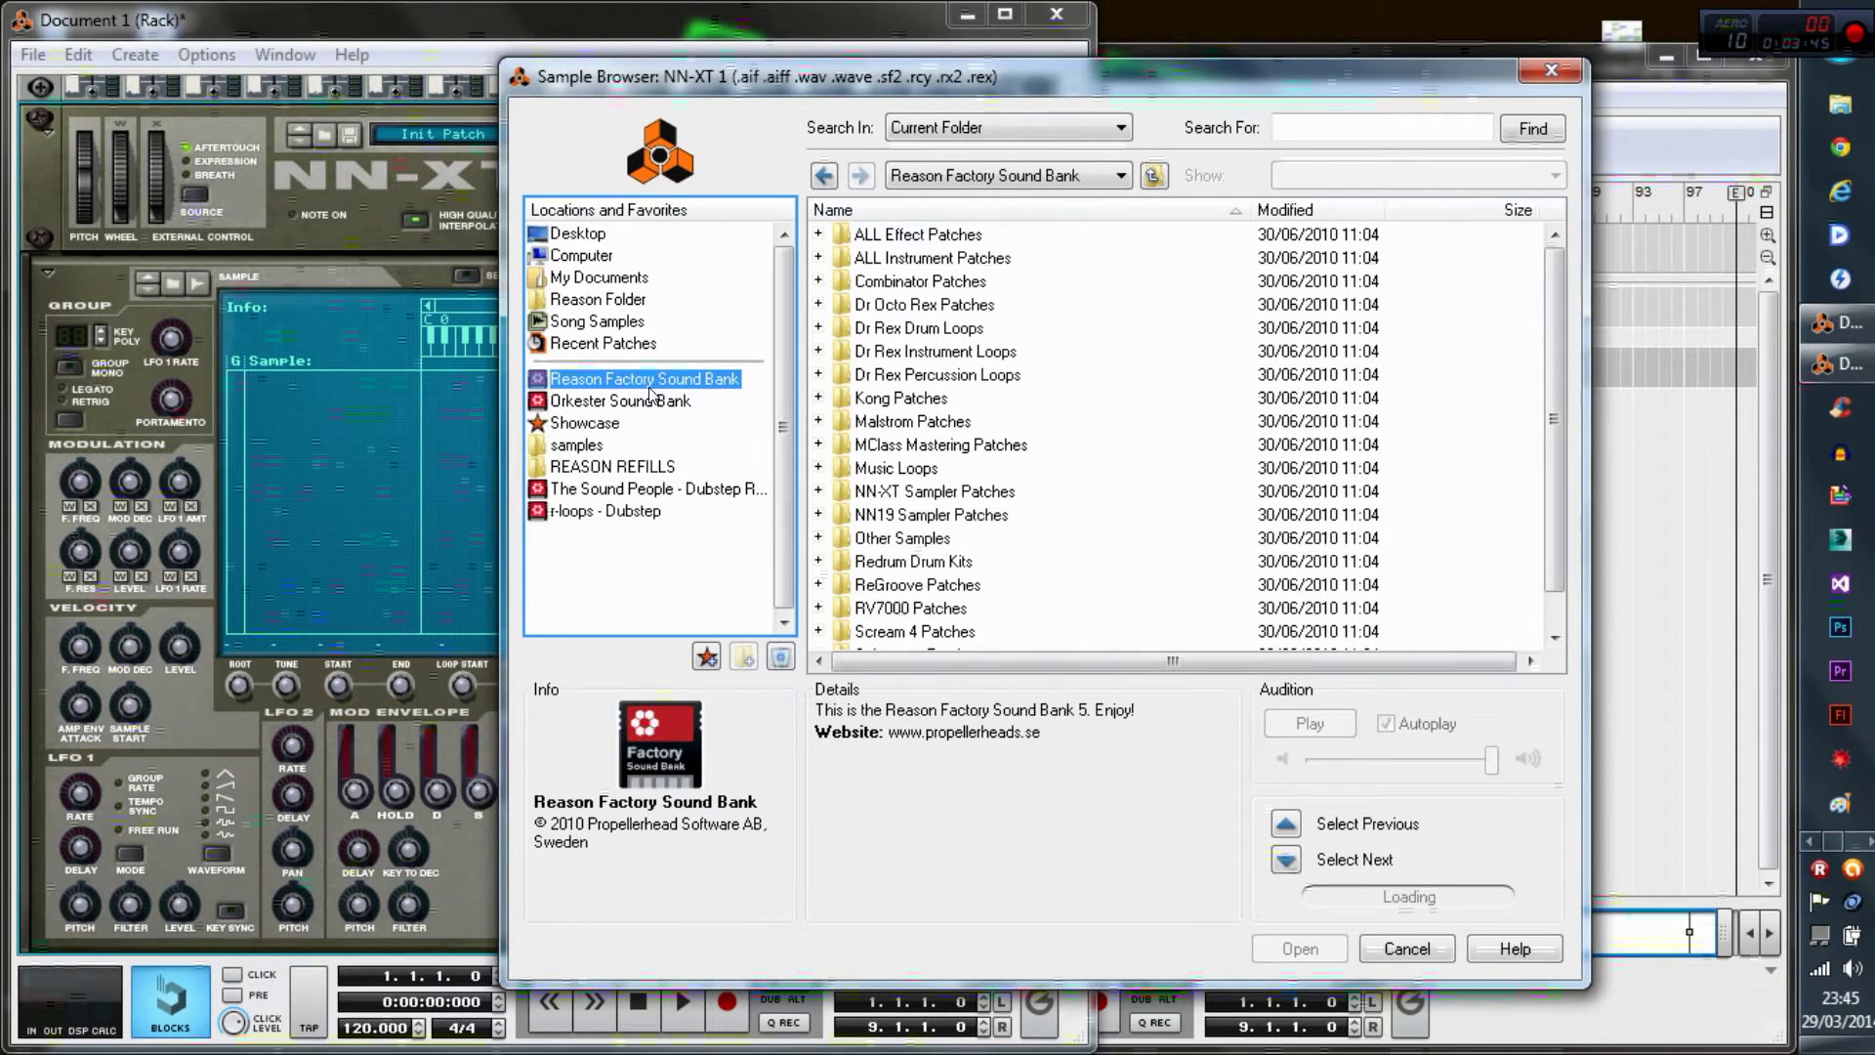
{"action": "left_click", "coordinate": [904, 473]}
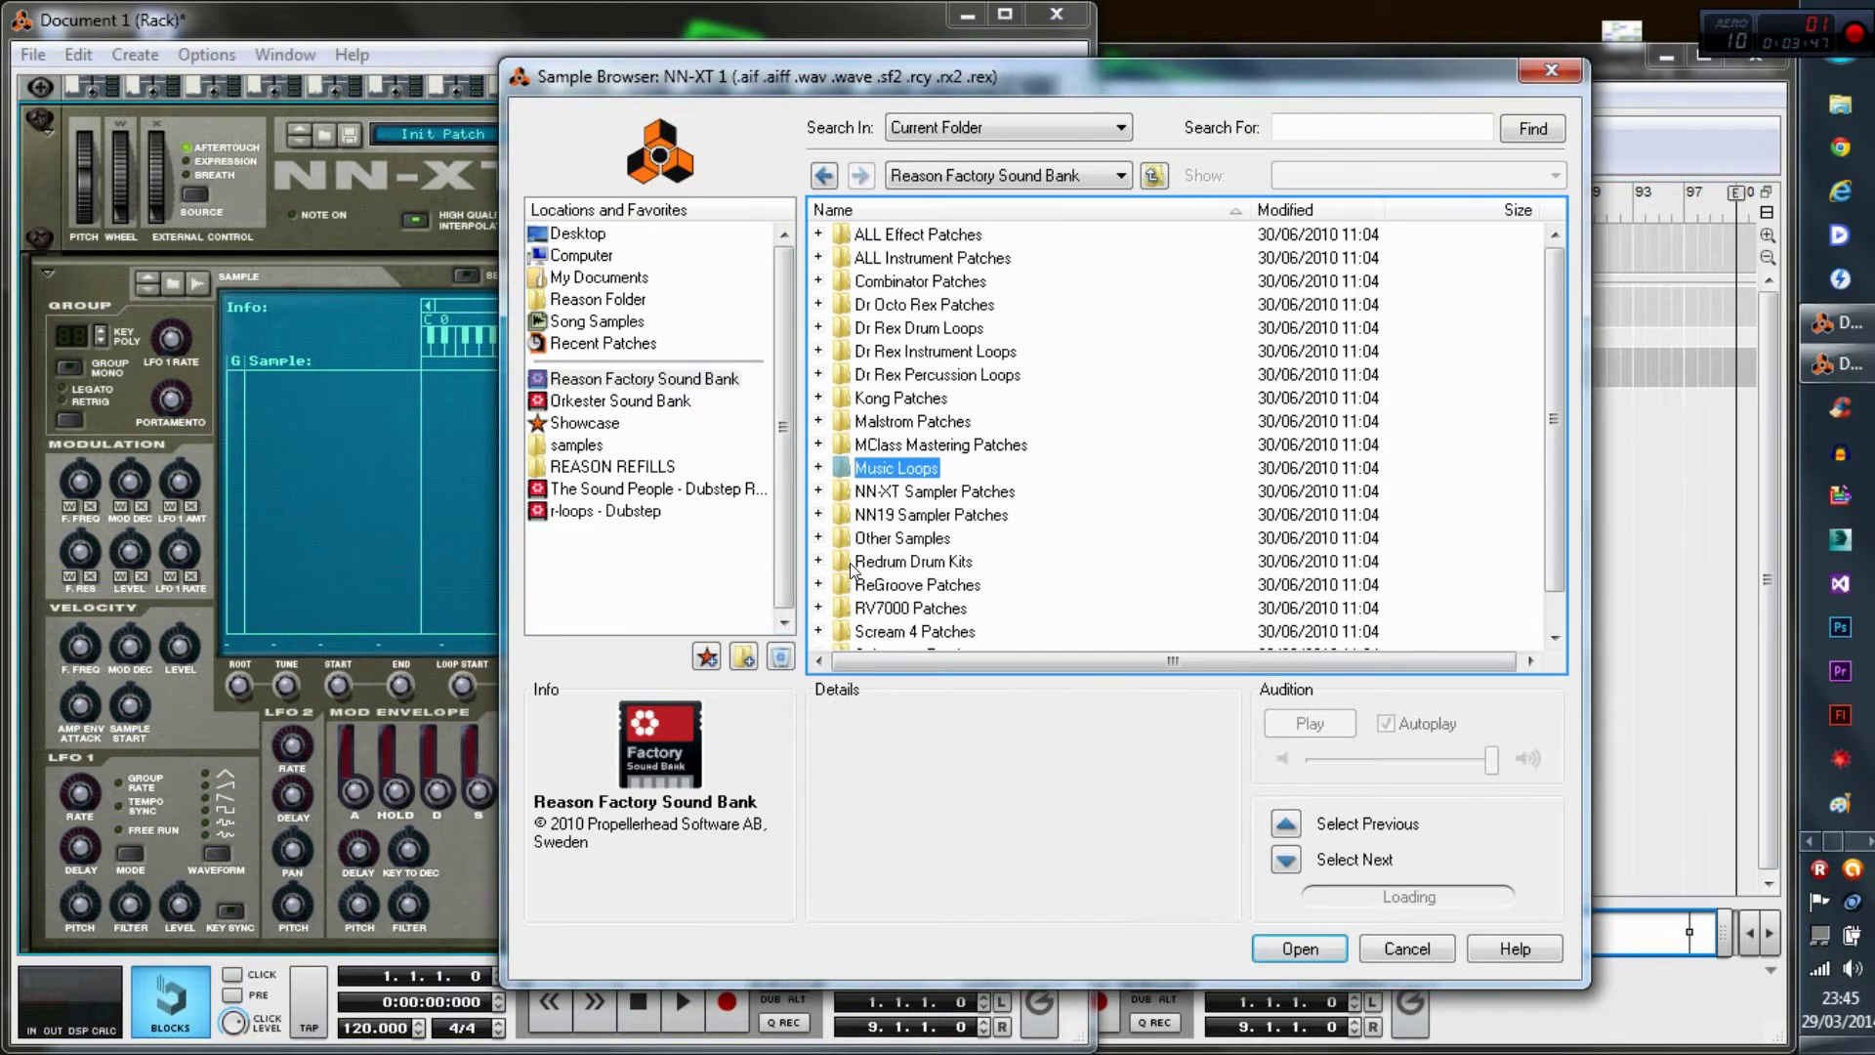
{"action": "left_click", "coordinate": [860, 565]}
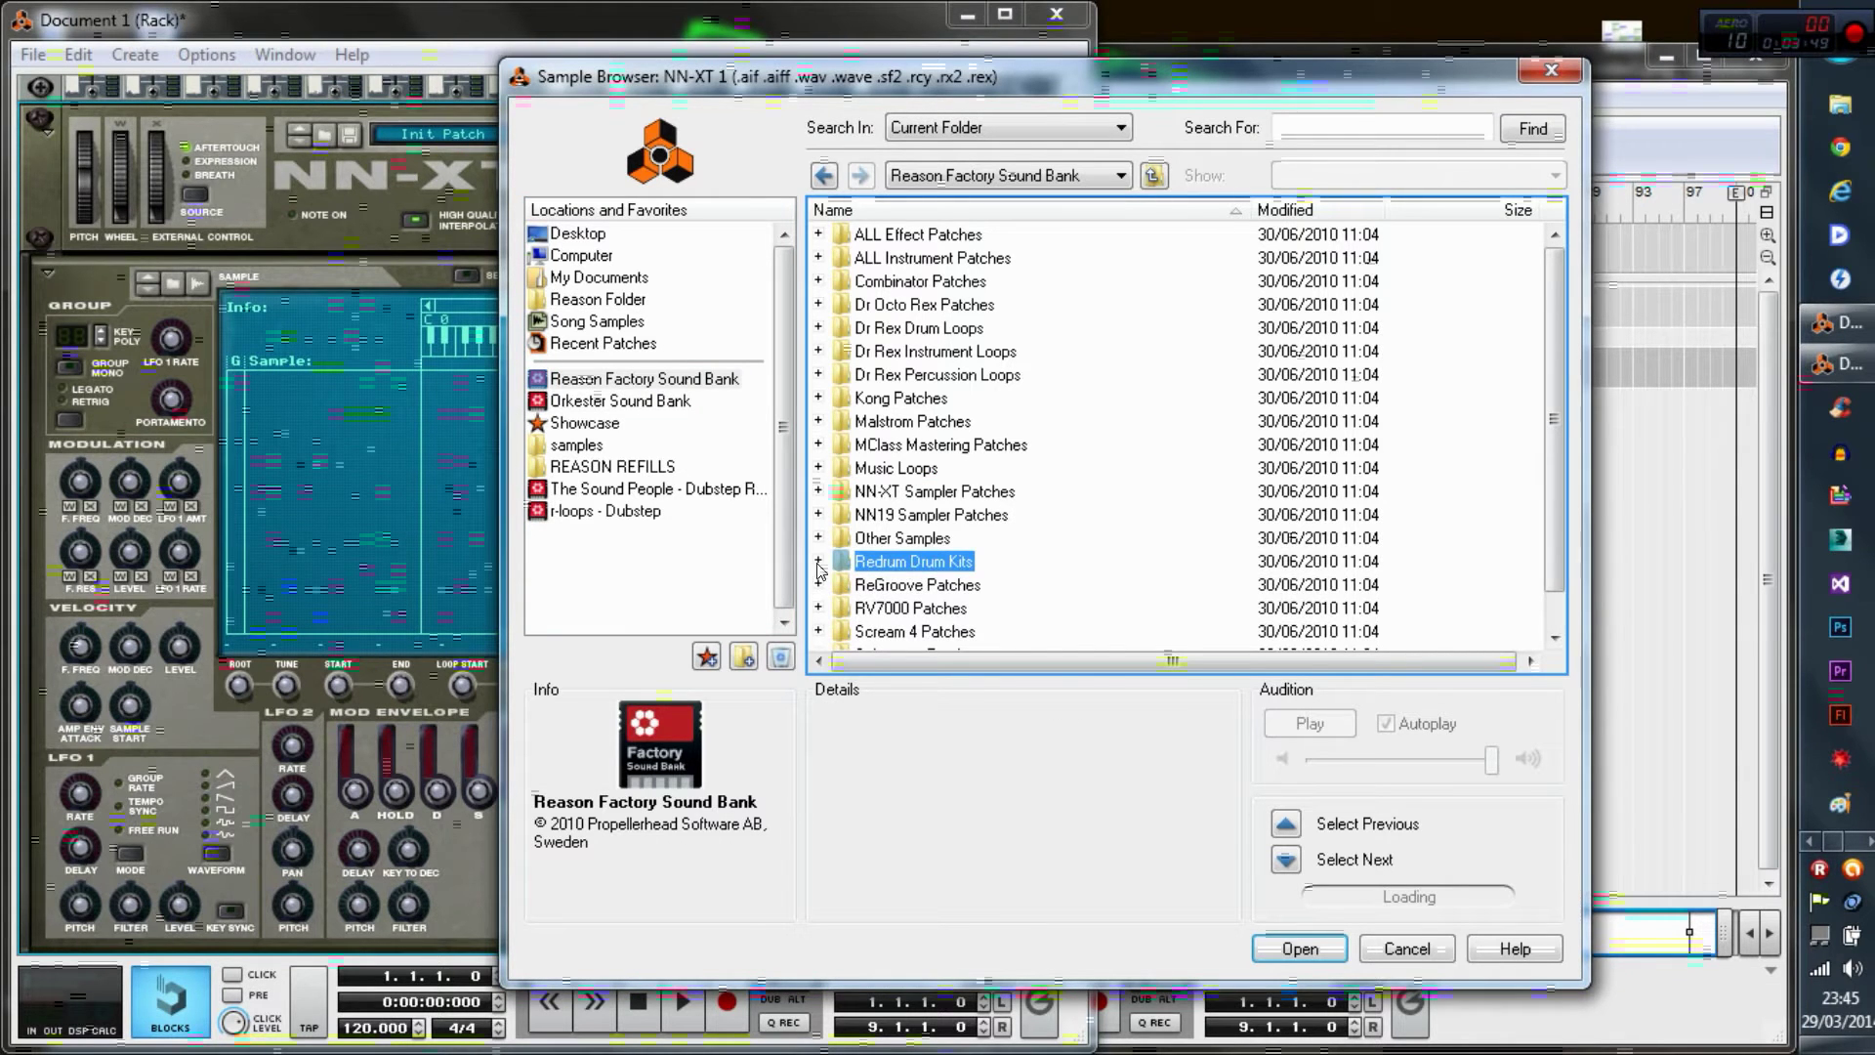
{"action": "left_click", "coordinate": [819, 561]}
{"action": "scroll", "coordinate": [894, 383], "scroll_direction": "down", "scroll_amount": 2}
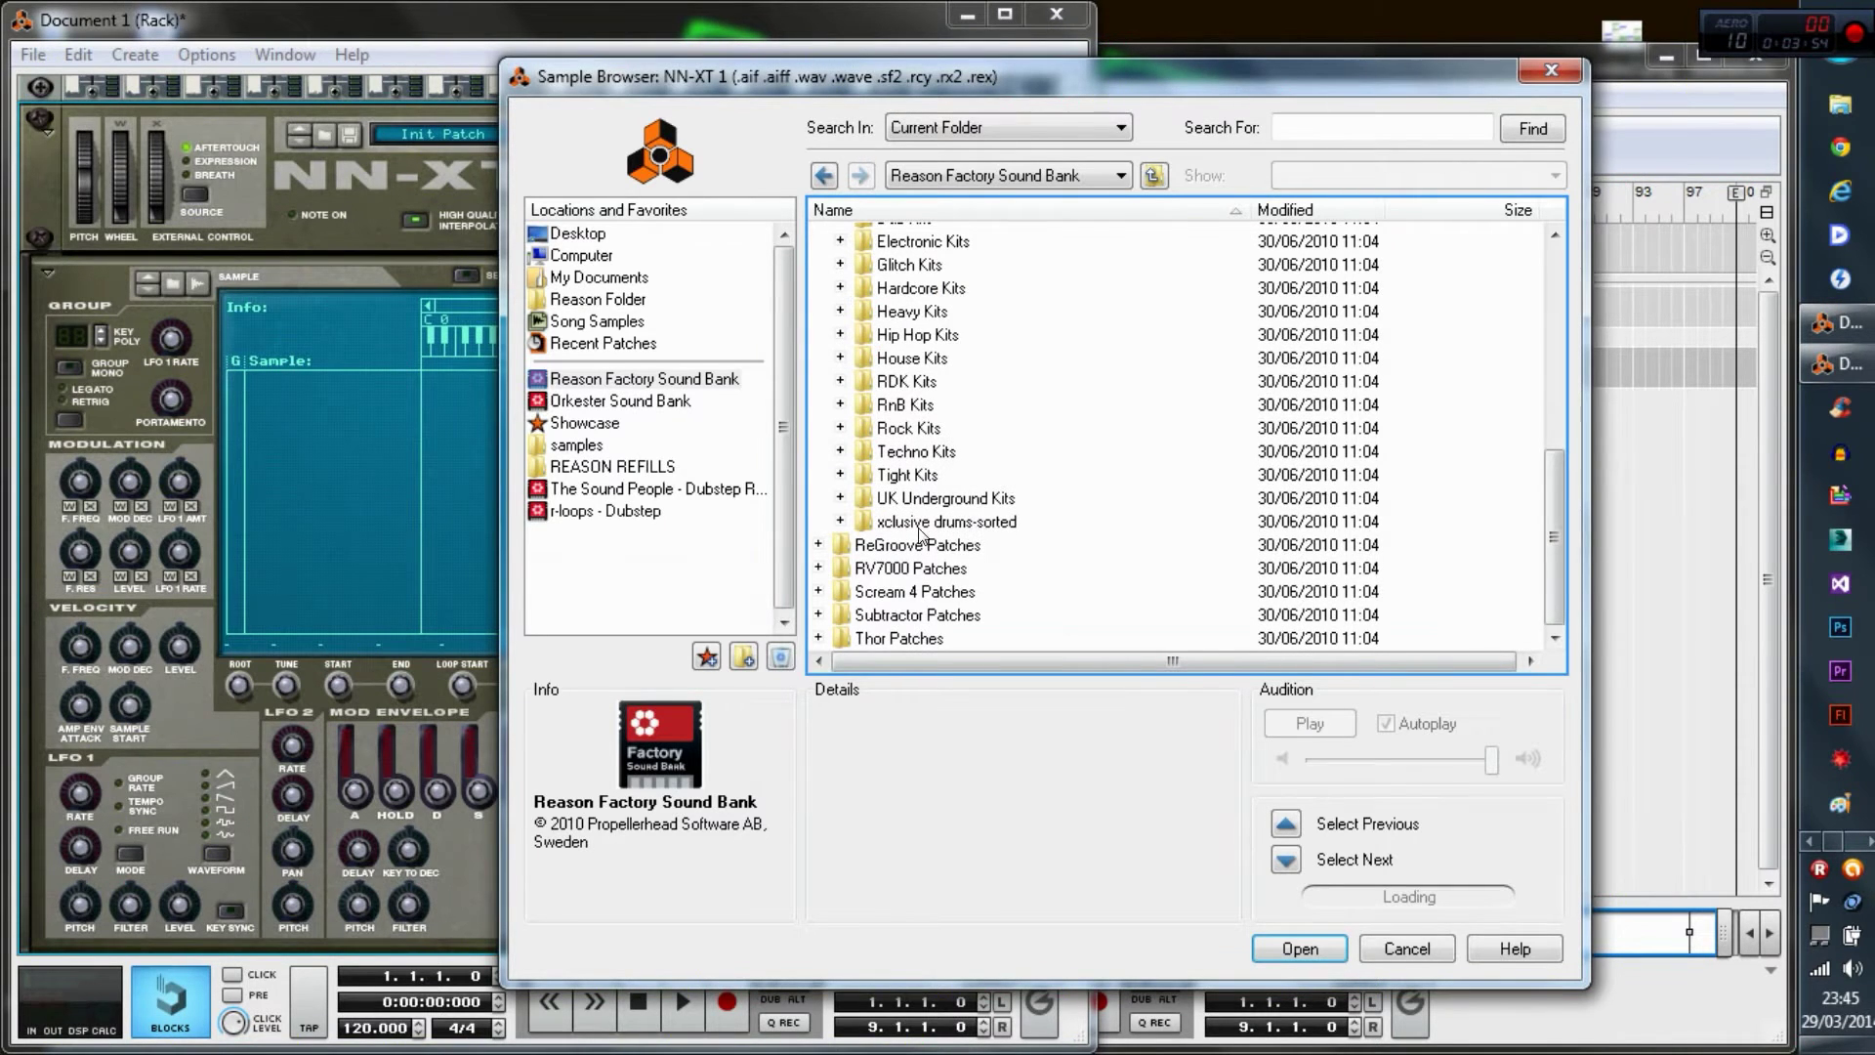
{"action": "left_click", "coordinate": [840, 522]}
{"action": "scroll", "coordinate": [977, 390], "scroll_direction": "down", "scroll_amount": 2}
{"action": "scroll", "coordinate": [982, 323], "scroll_direction": "up", "scroll_amount": 1}
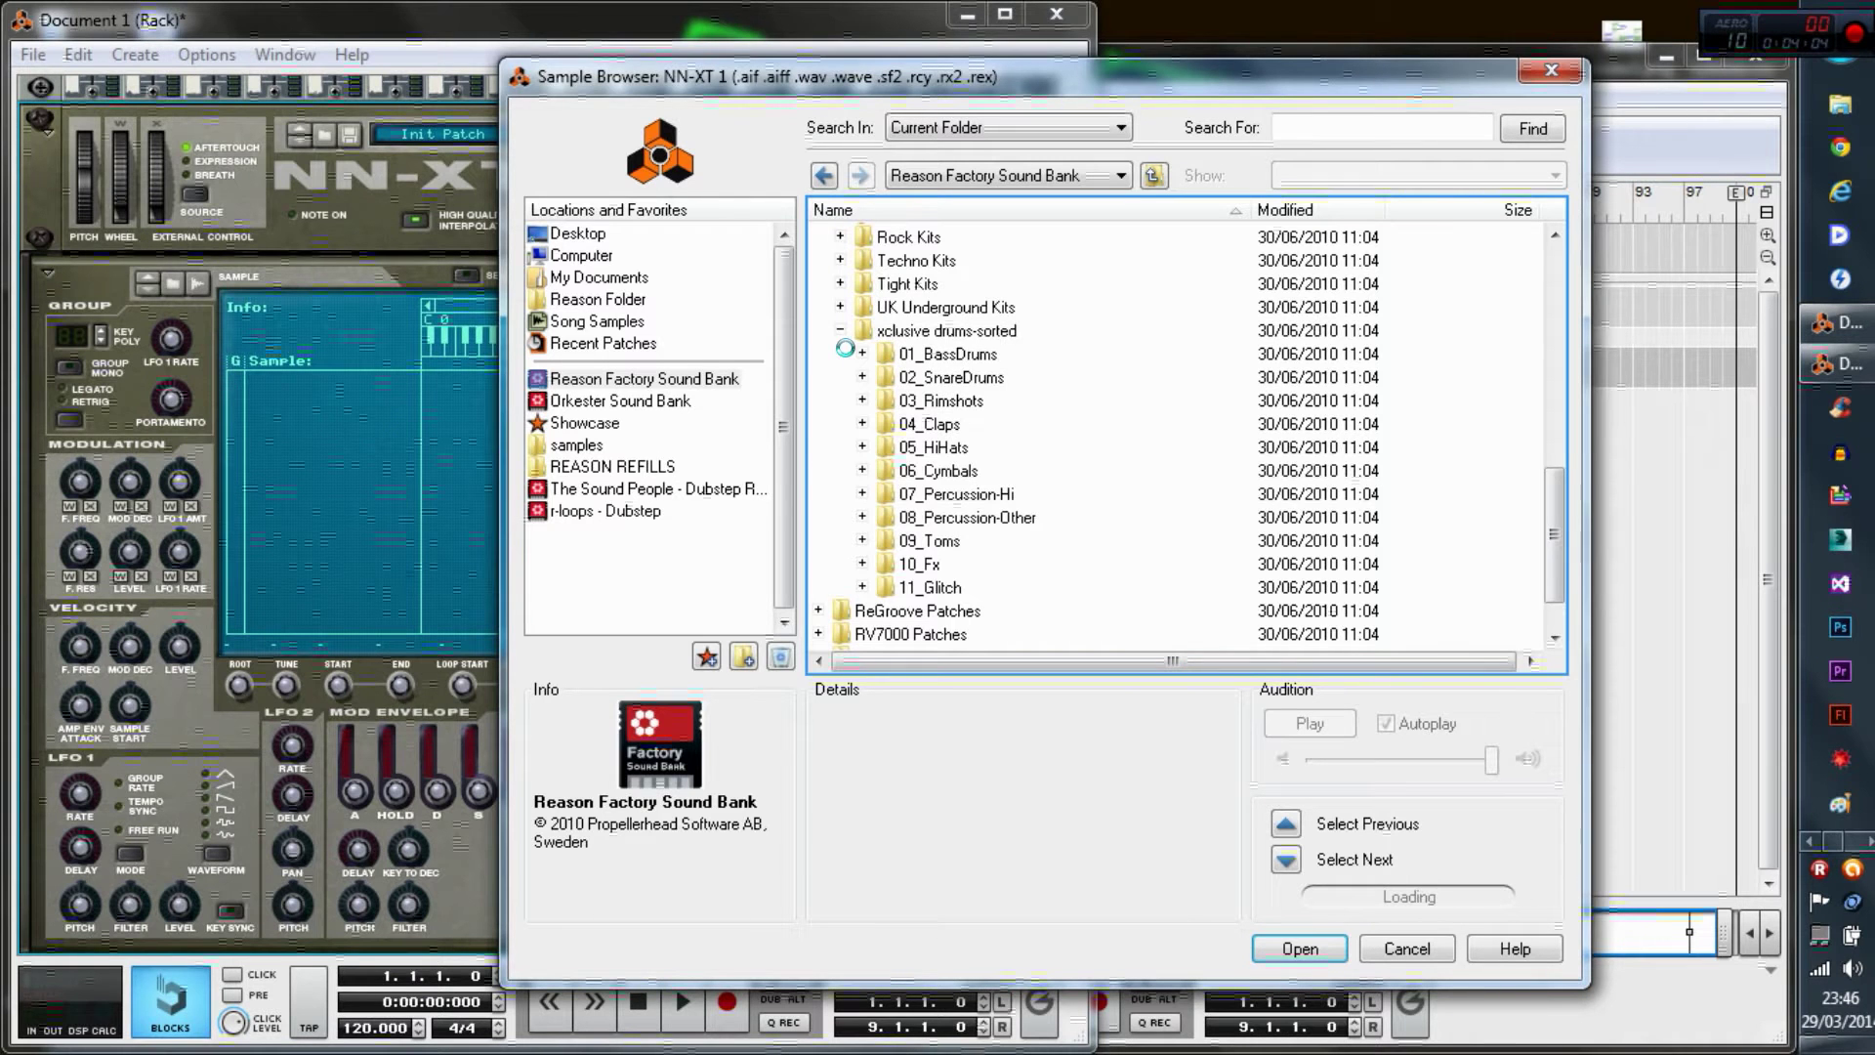
{"action": "left_click", "coordinate": [855, 356]}
{"action": "scroll", "coordinate": [875, 329], "scroll_direction": "down", "scroll_amount": 3}
{"action": "scroll", "coordinate": [875, 329], "scroll_direction": "up", "scroll_amount": 4}
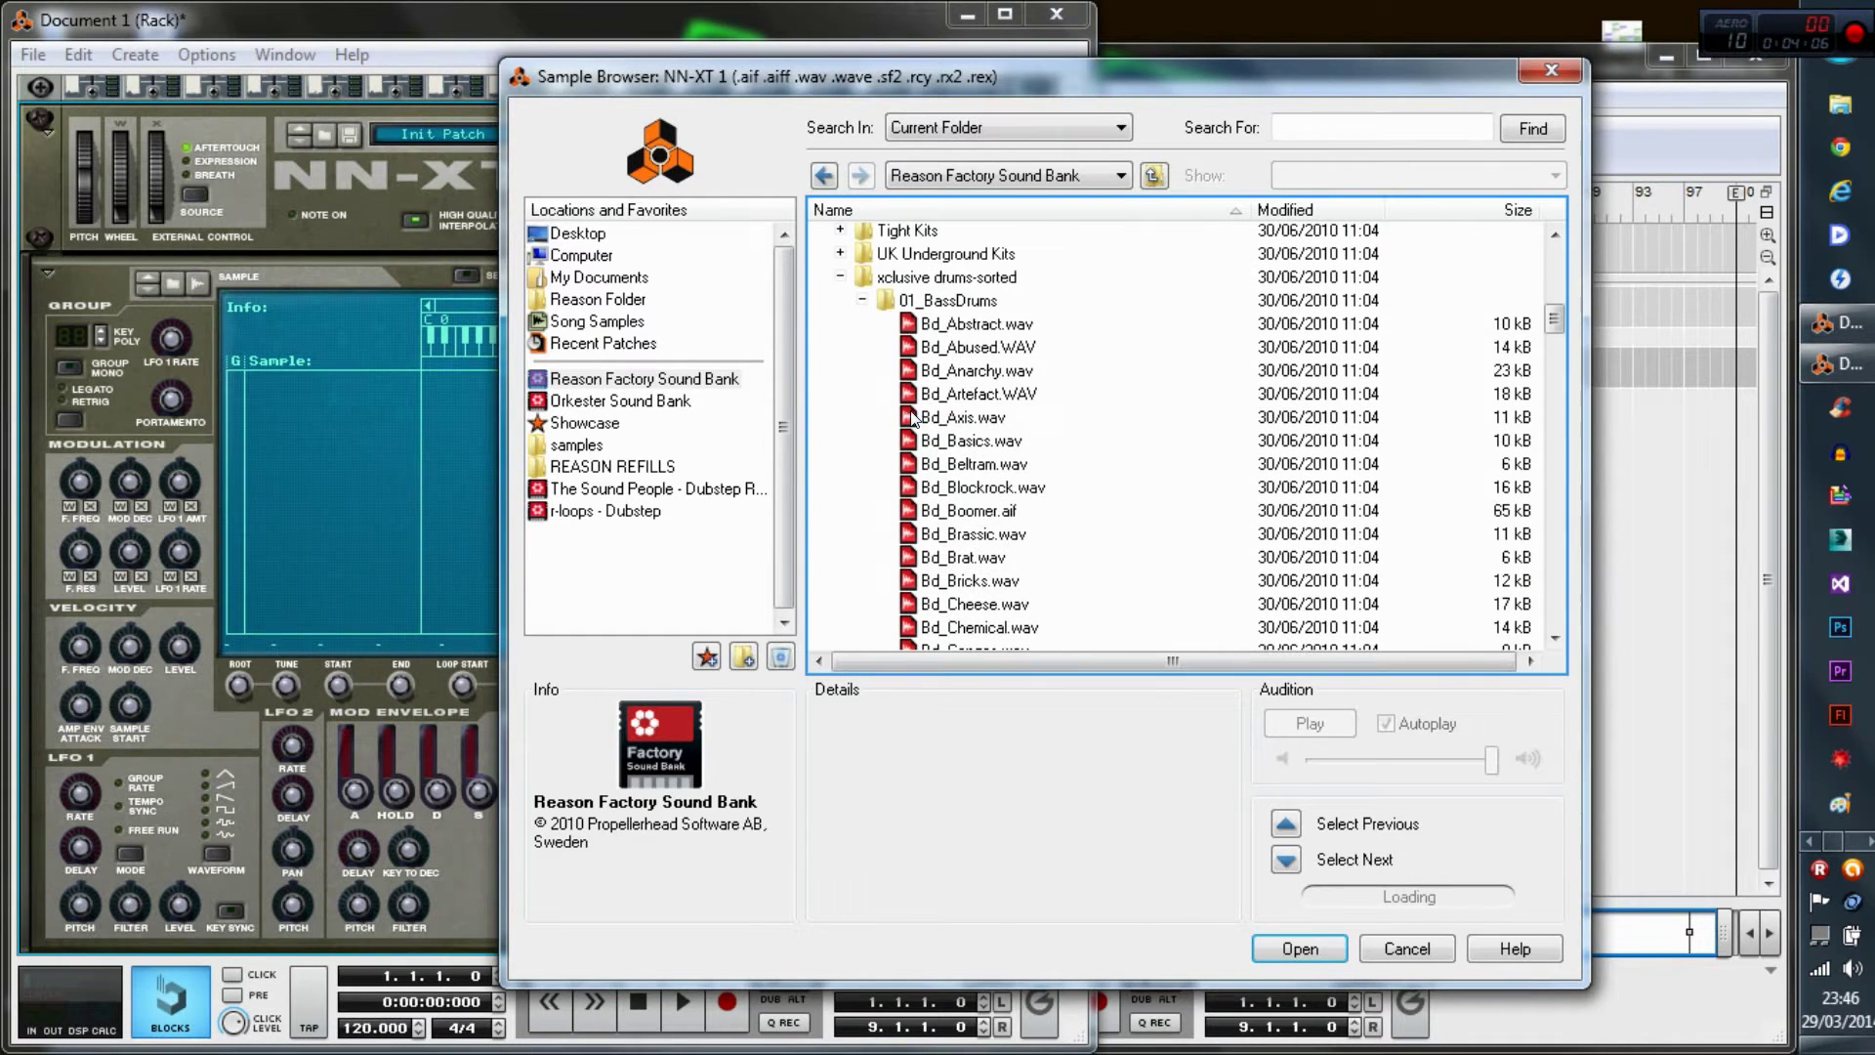
- Audition the first bass drum samples, including Bd_Abstract, Bd_Anarchy, Bd_Artefact, Bd_Brassic, Bd_Boomer and Bd_Blockrock
{"action": "left_click", "coordinate": [973, 324]}
{"action": "left_click", "coordinate": [977, 371]}
{"action": "left_click", "coordinate": [977, 394]}
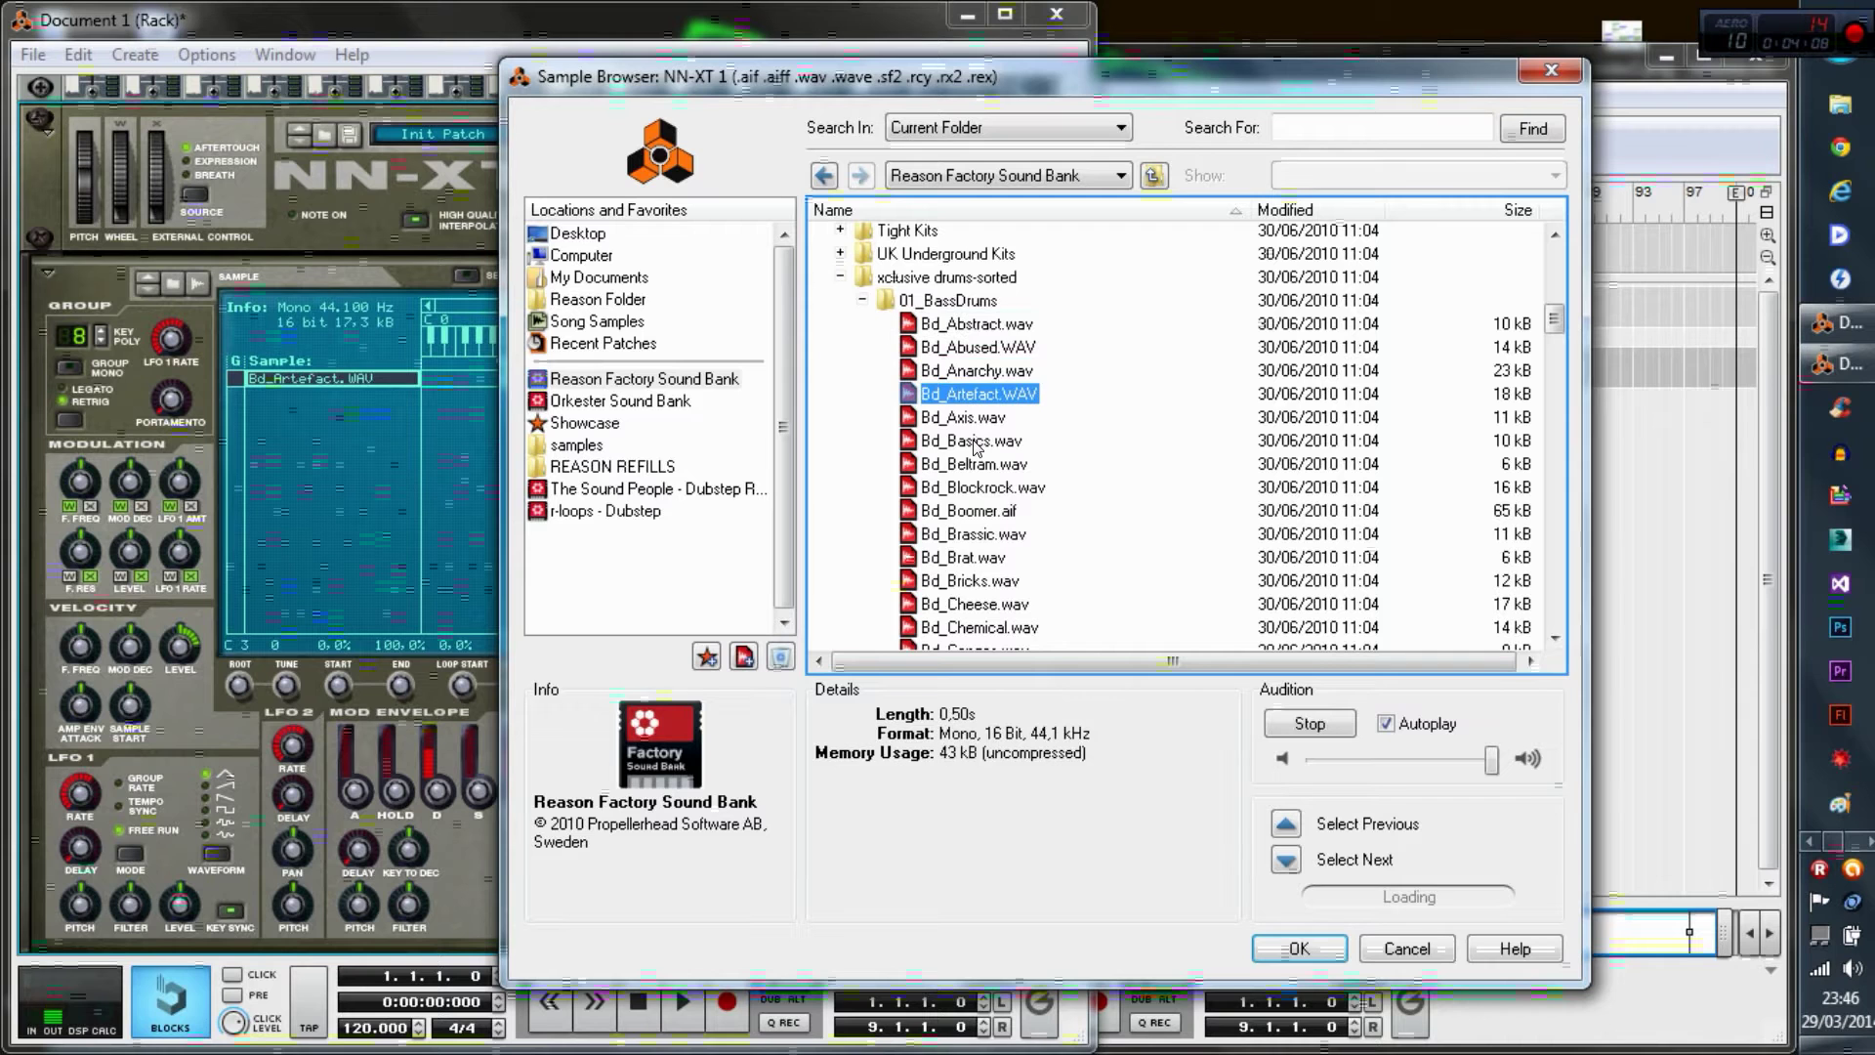
{"action": "left_click", "coordinate": [977, 441]}
{"action": "scroll", "coordinate": [979, 441], "scroll_direction": "down", "scroll_amount": 1}
{"action": "left_click", "coordinate": [985, 426]}
{"action": "scroll", "coordinate": [989, 442], "scroll_direction": "down", "scroll_amount": 2}
{"action": "left_click", "coordinate": [974, 334]}
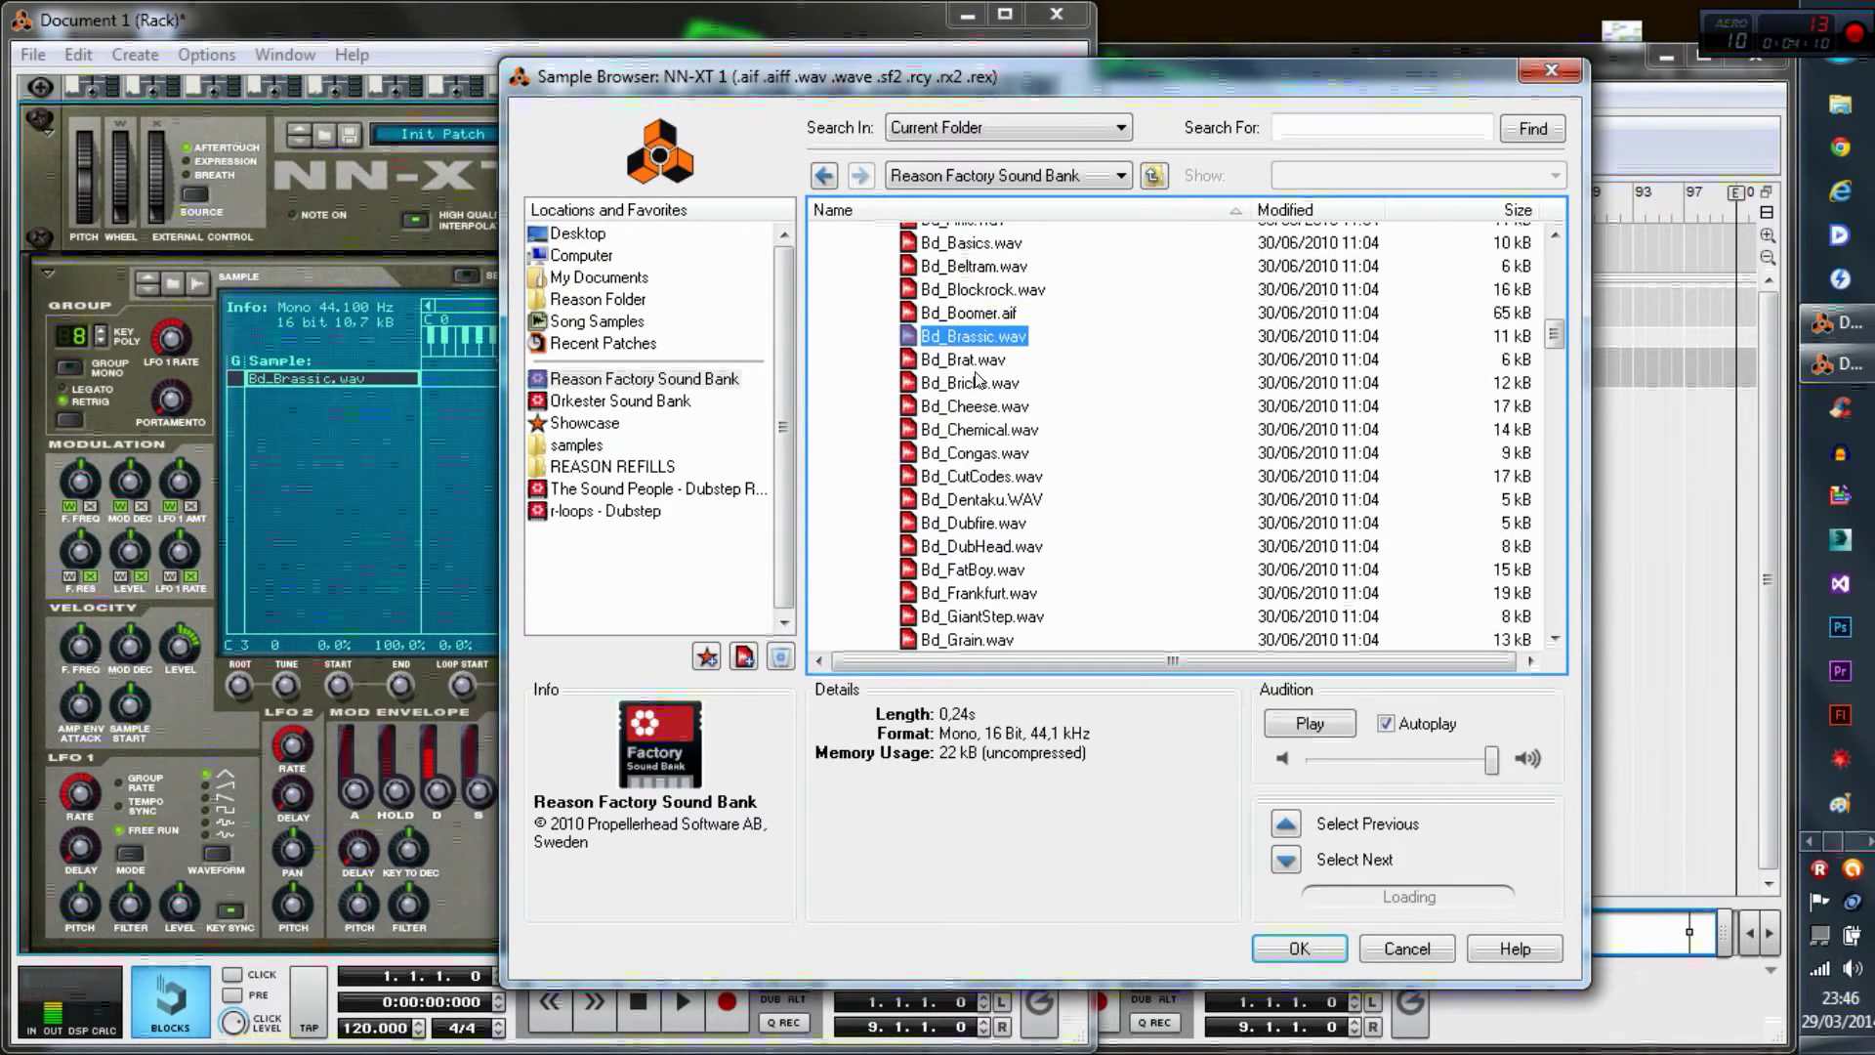
{"action": "key", "text": "Down"}
{"action": "key", "text": "Down"}
{"action": "key", "text": "Down"}
{"action": "key", "text": "Down"}
{"action": "key", "text": "Down"}
{"action": "left_click", "coordinate": [974, 314]}
{"action": "left_click", "coordinate": [975, 290]}
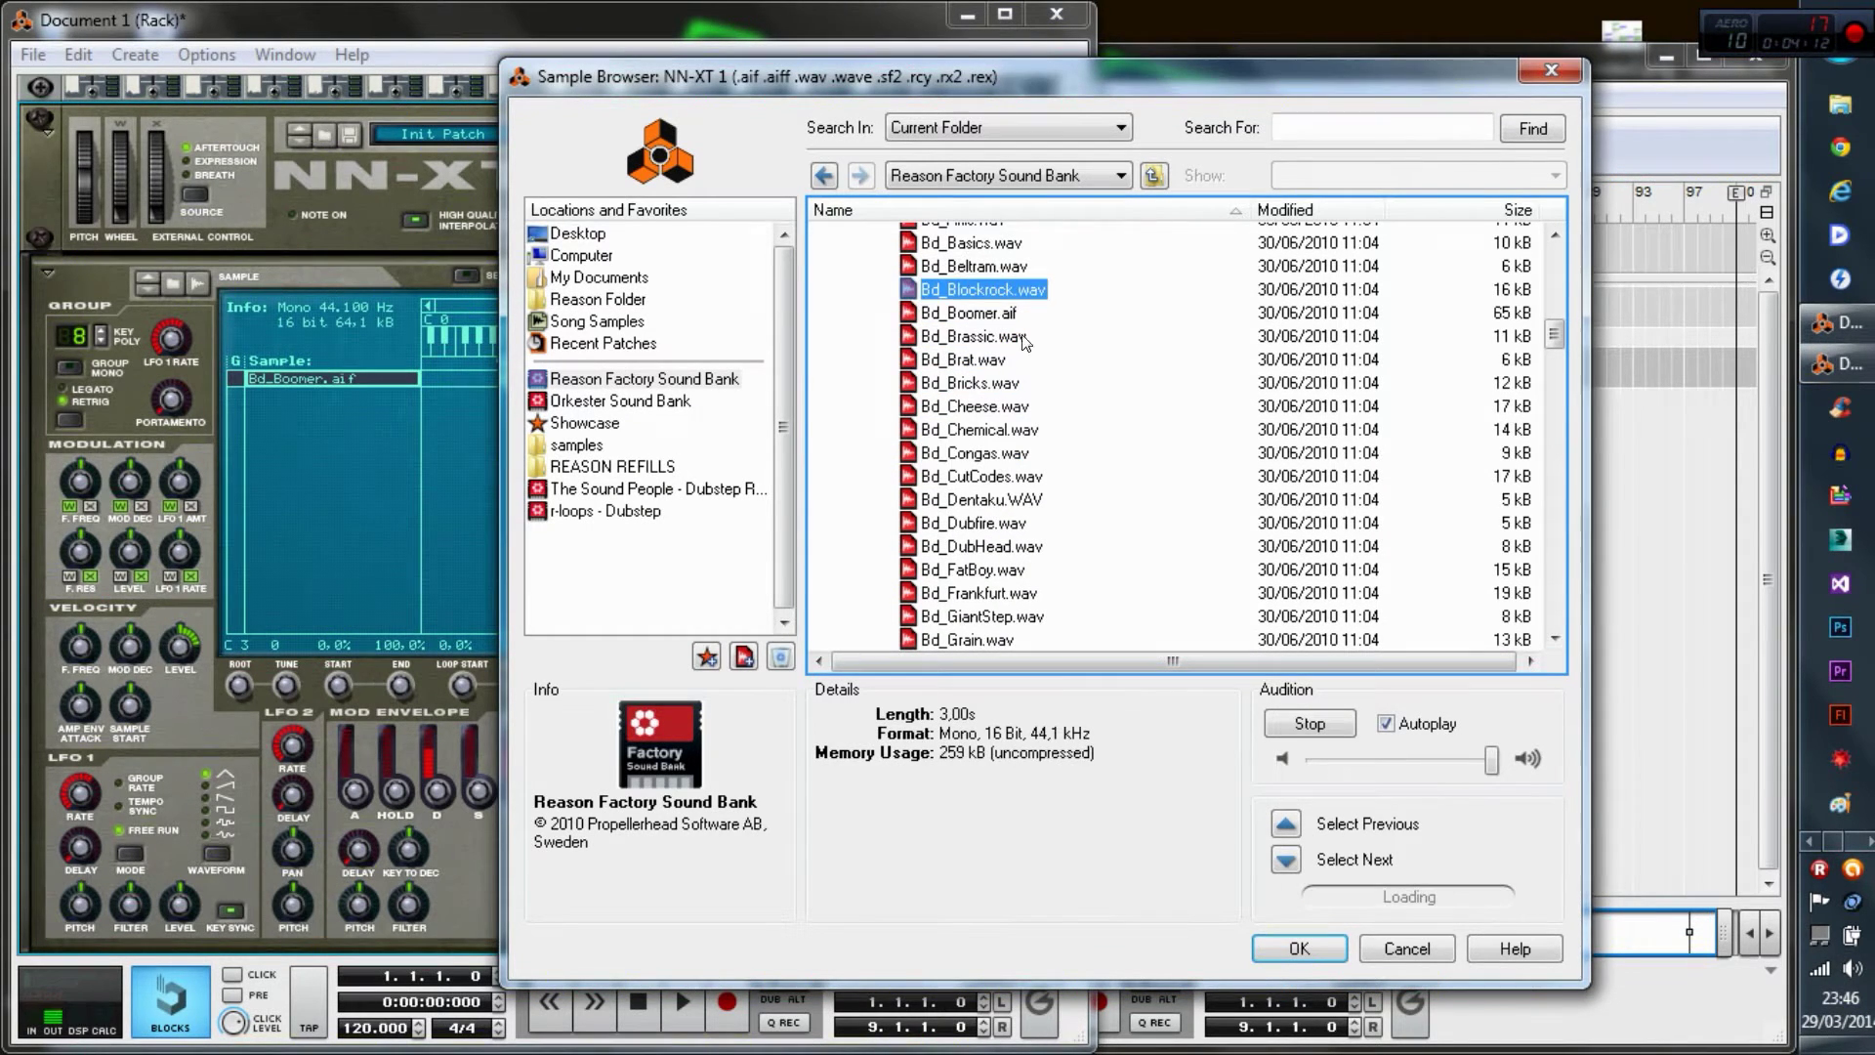
- Audition further bass drum samples around Bd_Chemical, Bd_Congas, Bd_CutCodes and Bd_Dentaku
{"action": "left_click", "coordinate": [976, 430]}
{"action": "left_click", "coordinate": [976, 459]}
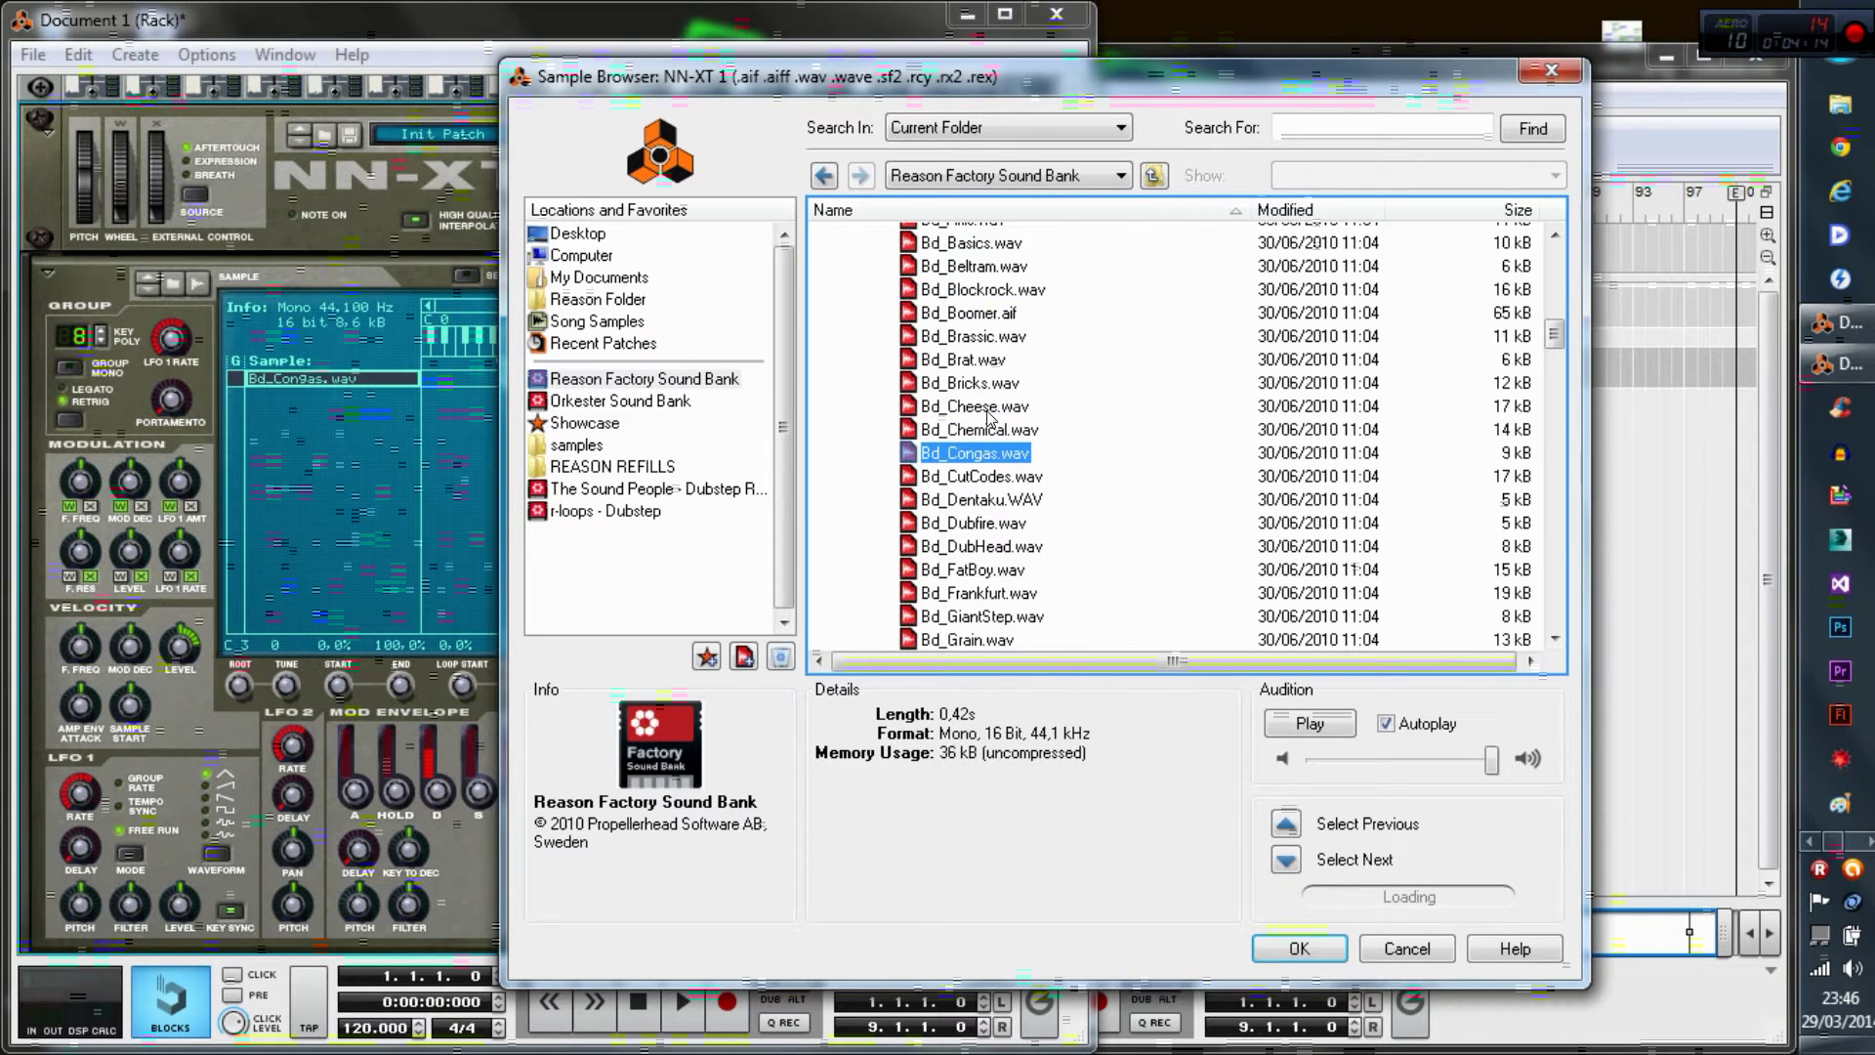
{"action": "left_click", "coordinate": [990, 477]}
{"action": "left_click", "coordinate": [990, 461]}
{"action": "key", "text": "Down"}
{"action": "key", "text": "Down"}
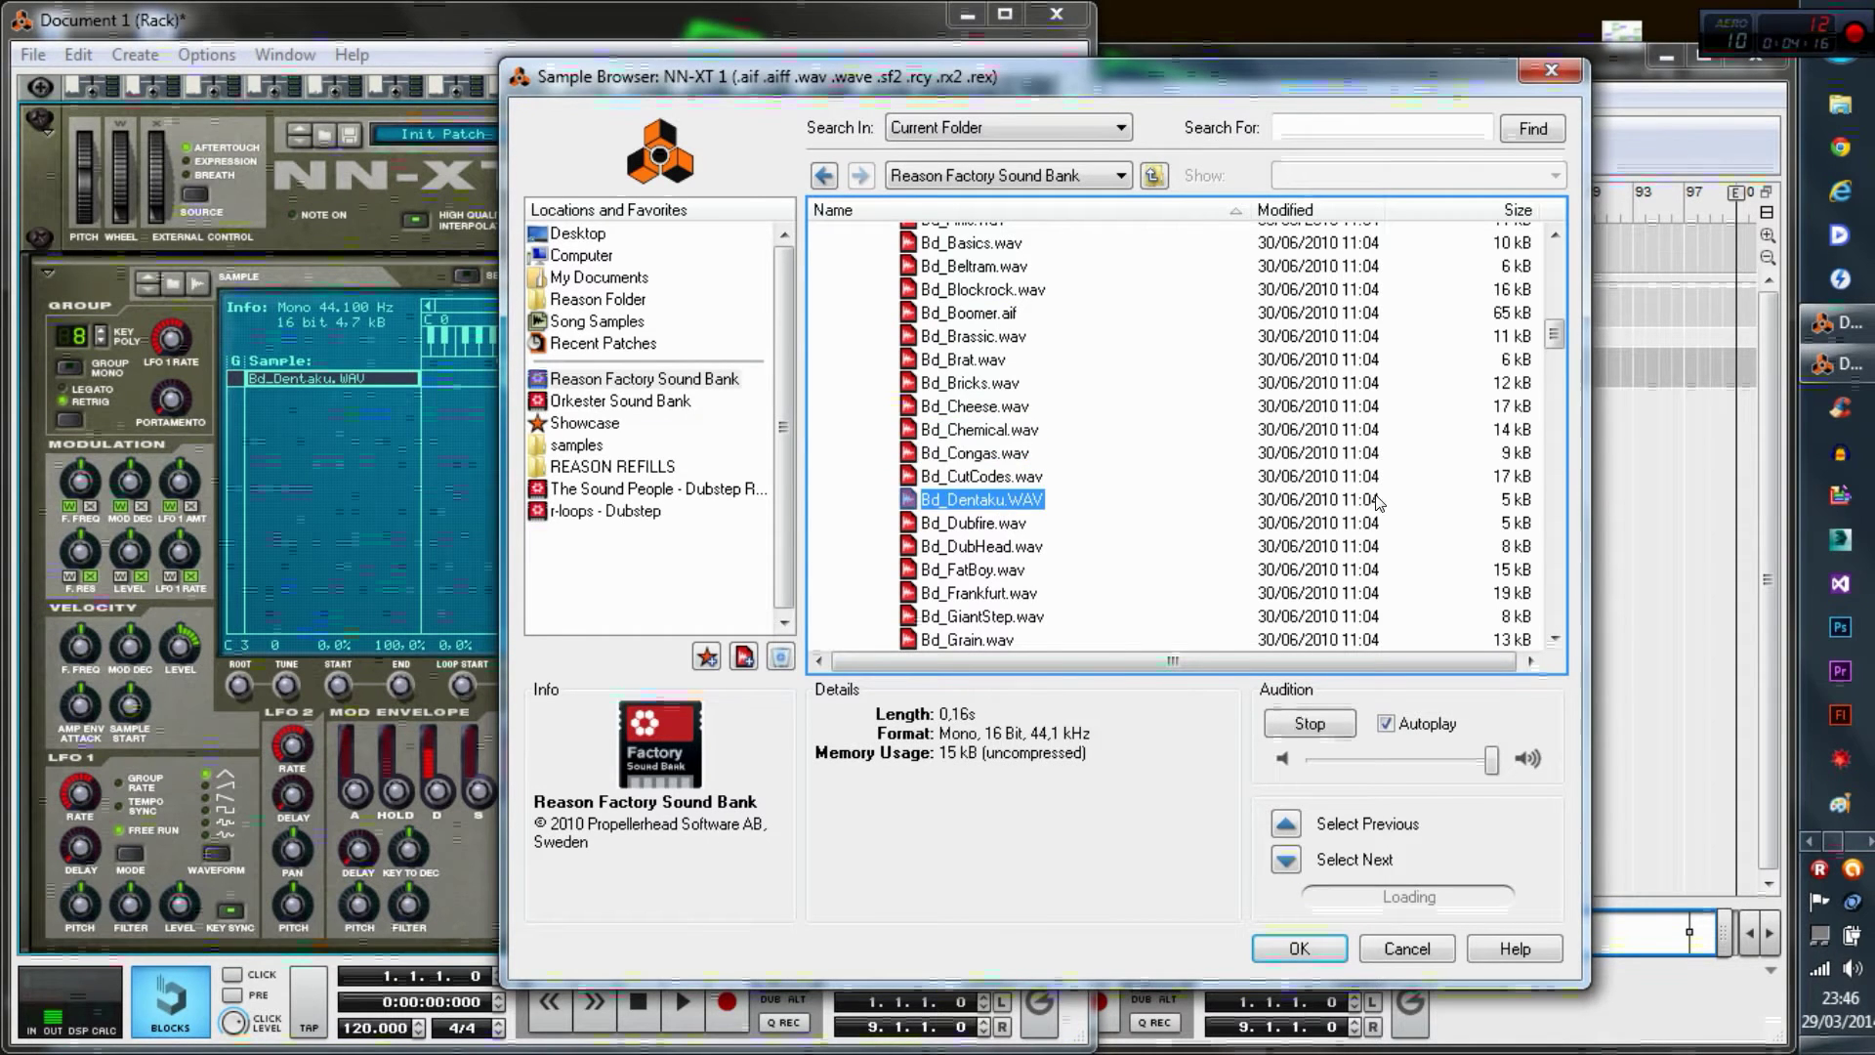
{"action": "key", "text": "Down"}
{"action": "key", "text": "Down"}
{"action": "key", "text": "Down"}
{"action": "key", "text": "Down"}
{"action": "left_click", "coordinate": [977, 453]}
{"action": "scroll", "coordinate": [1130, 483], "scroll_direction": "down", "scroll_amount": 5}
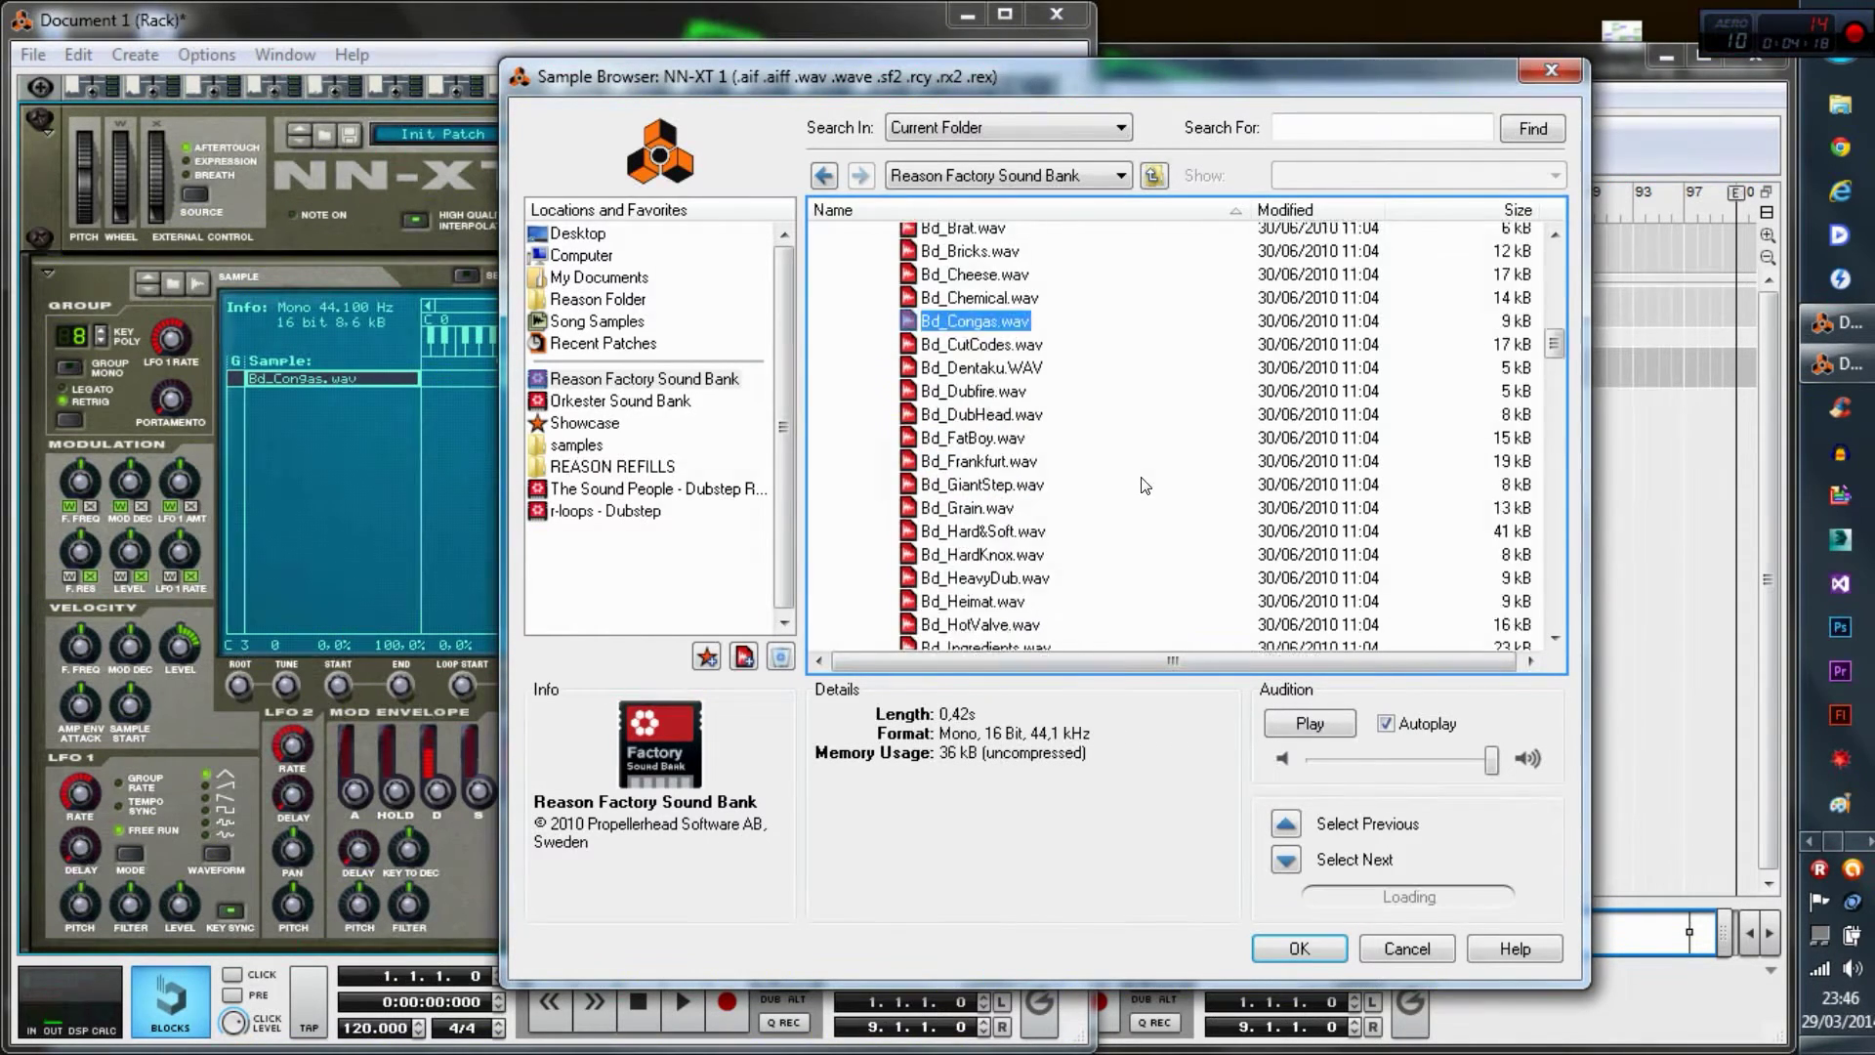
{"action": "scroll", "coordinate": [1128, 479], "scroll_direction": "up", "scroll_amount": 4}
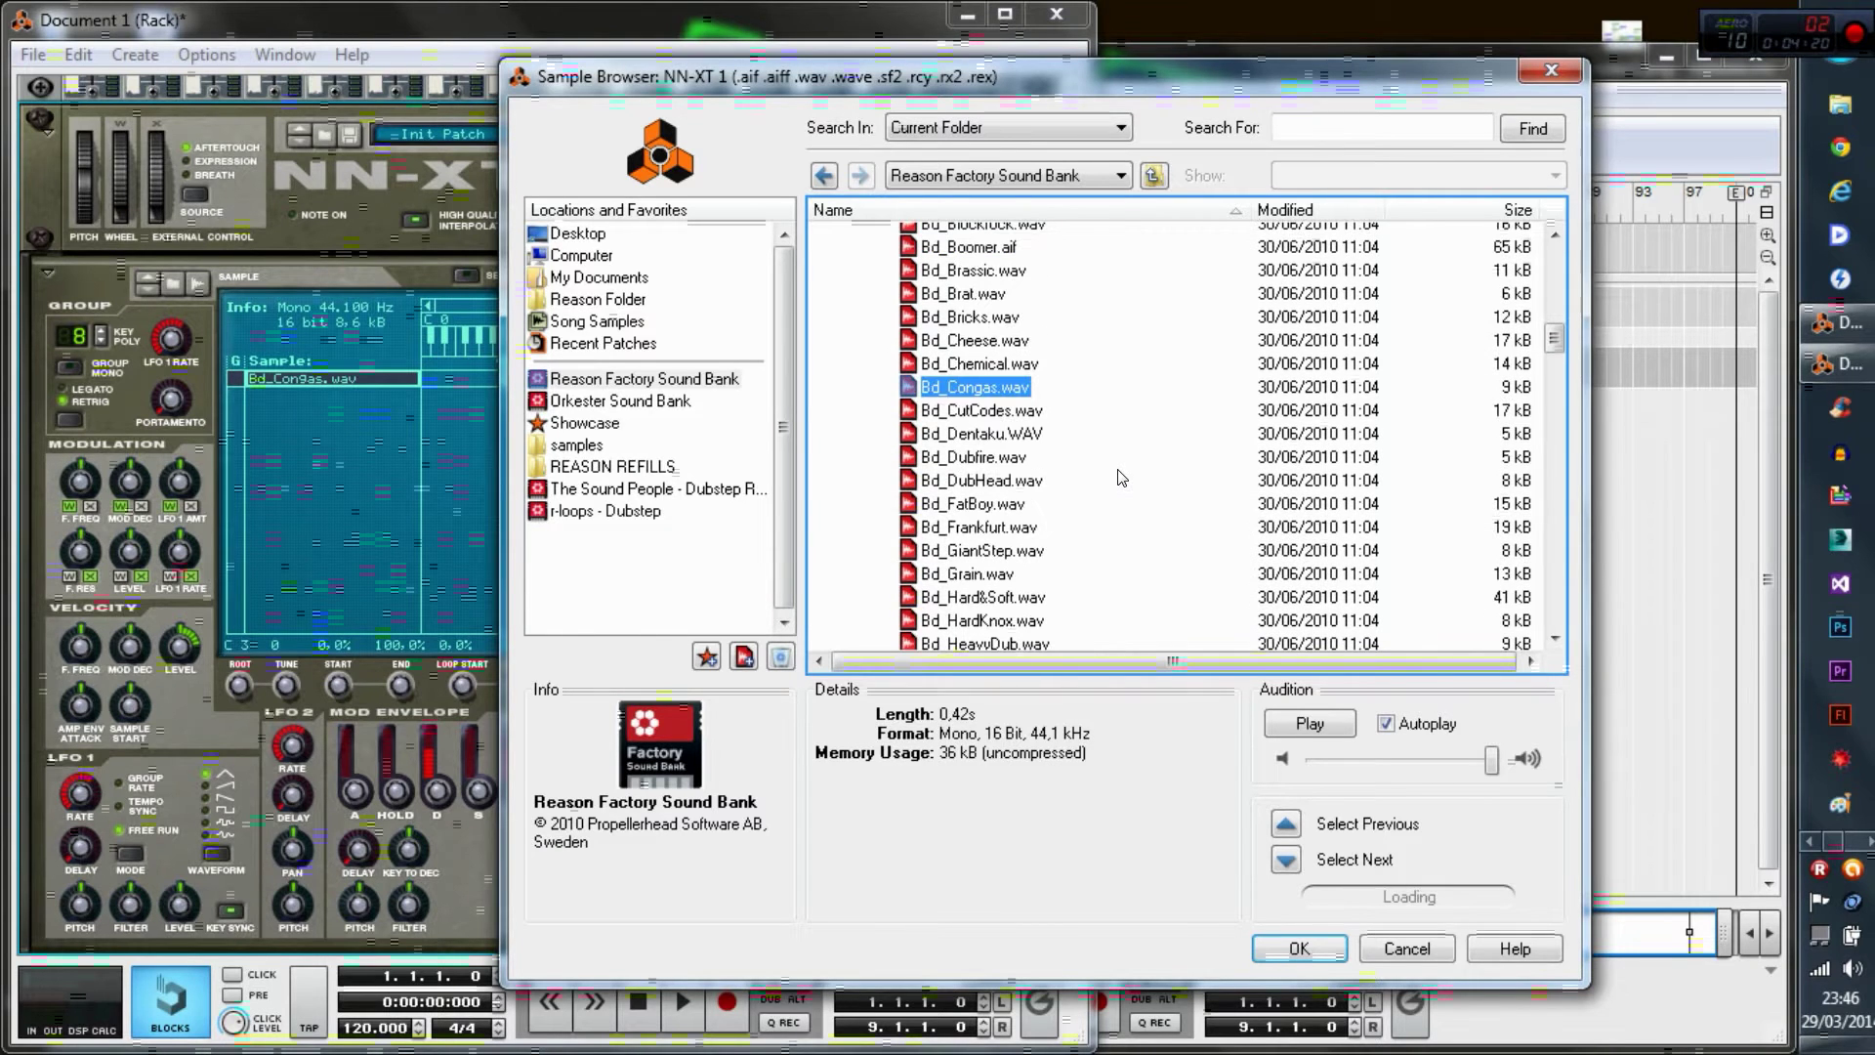
- Compare Bd_Dubfire.wav with Bd_Congas.wav and load Bd_Congas.wav into the NN-XT
{"action": "left_click", "coordinate": [996, 461]}
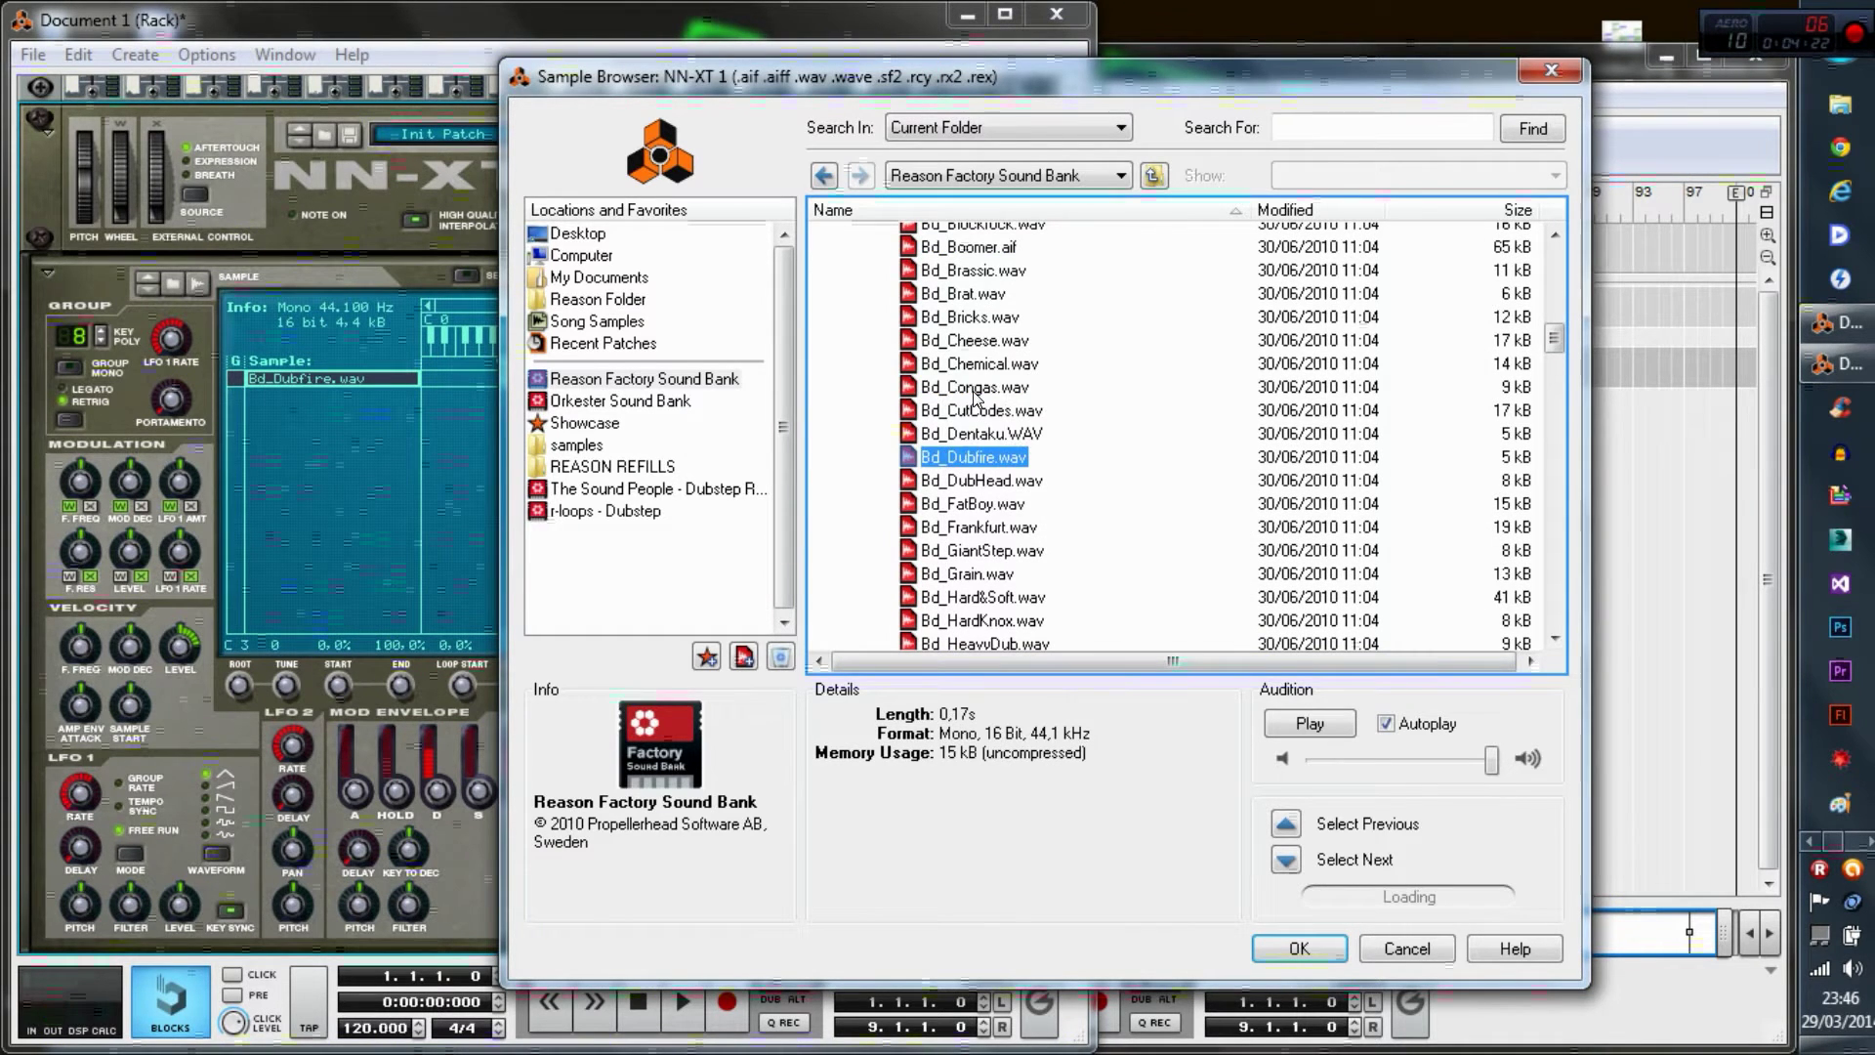
{"action": "left_click", "coordinate": [967, 391]}
{"action": "left_click", "coordinate": [958, 456]}
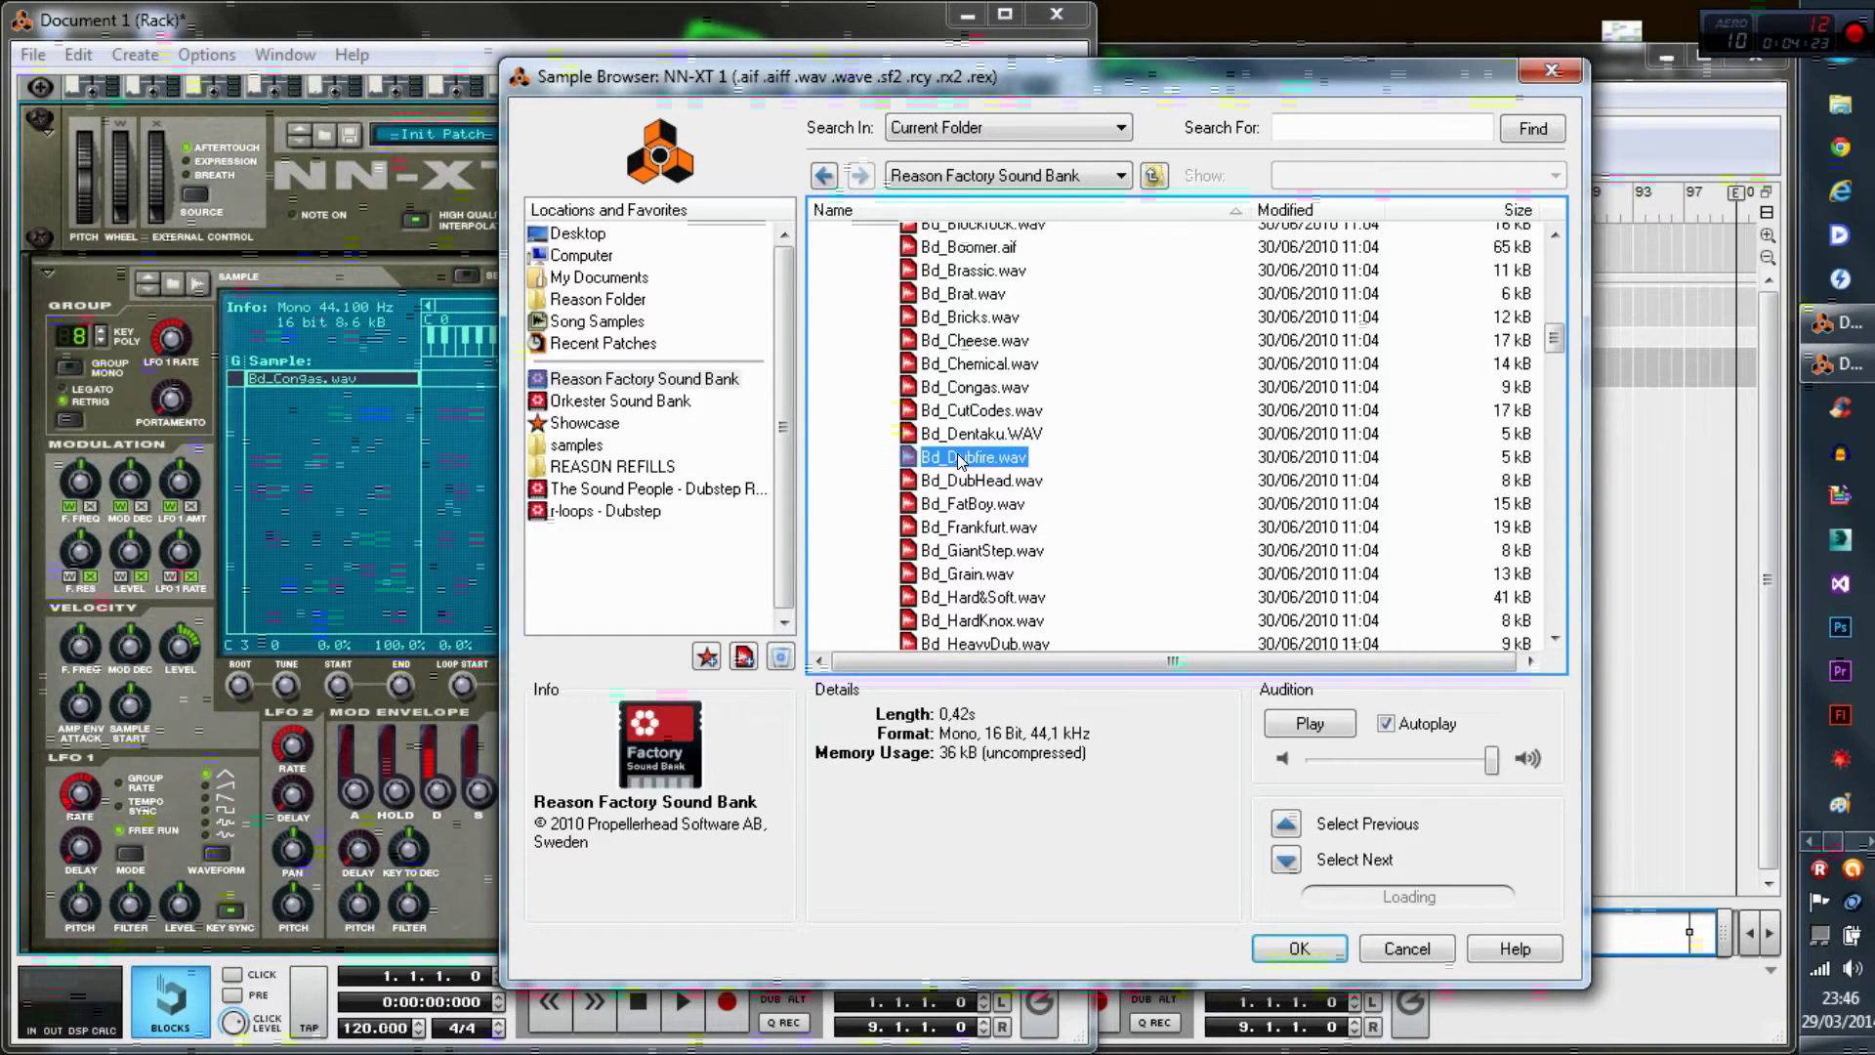
{"action": "left_click", "coordinate": [971, 388]}
{"action": "left_click", "coordinate": [1298, 948]}
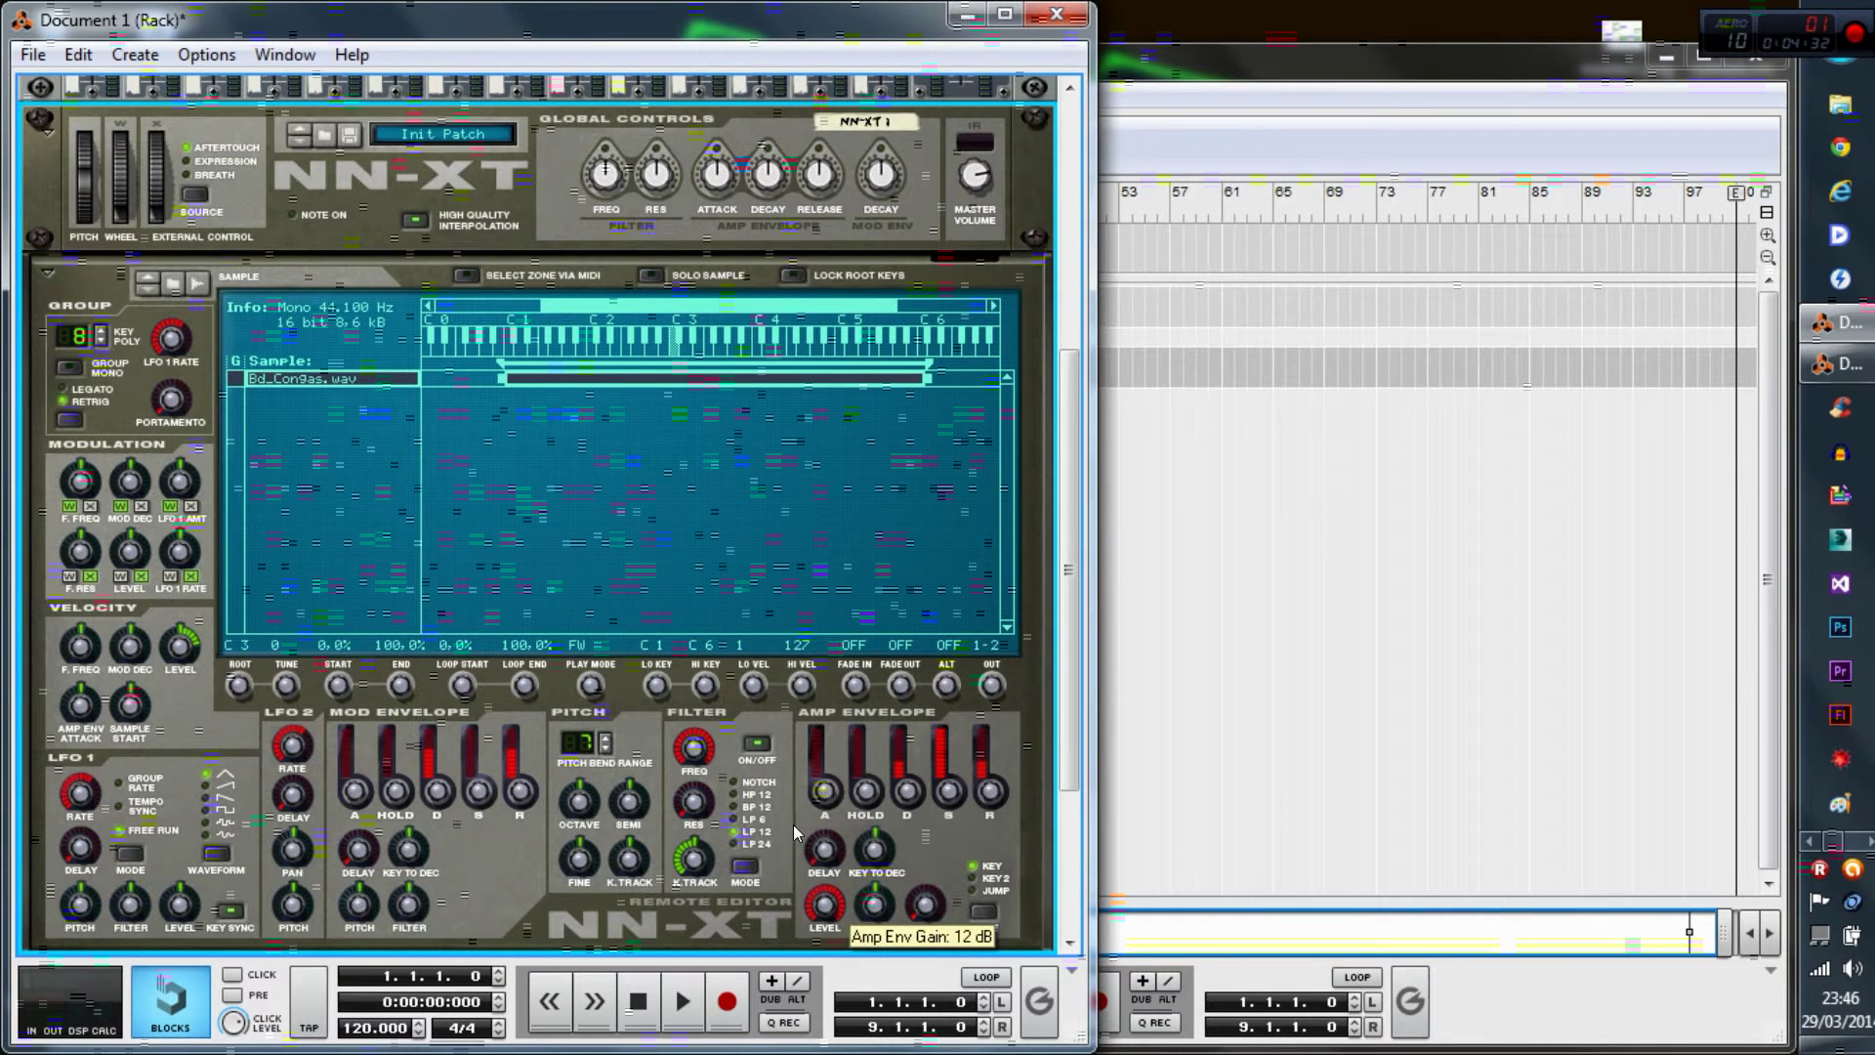
- Fold the NN-XT in the rack and try lowering the mixer's channel 1 level to about 84
{"action": "left_click", "coordinate": [44, 136]}
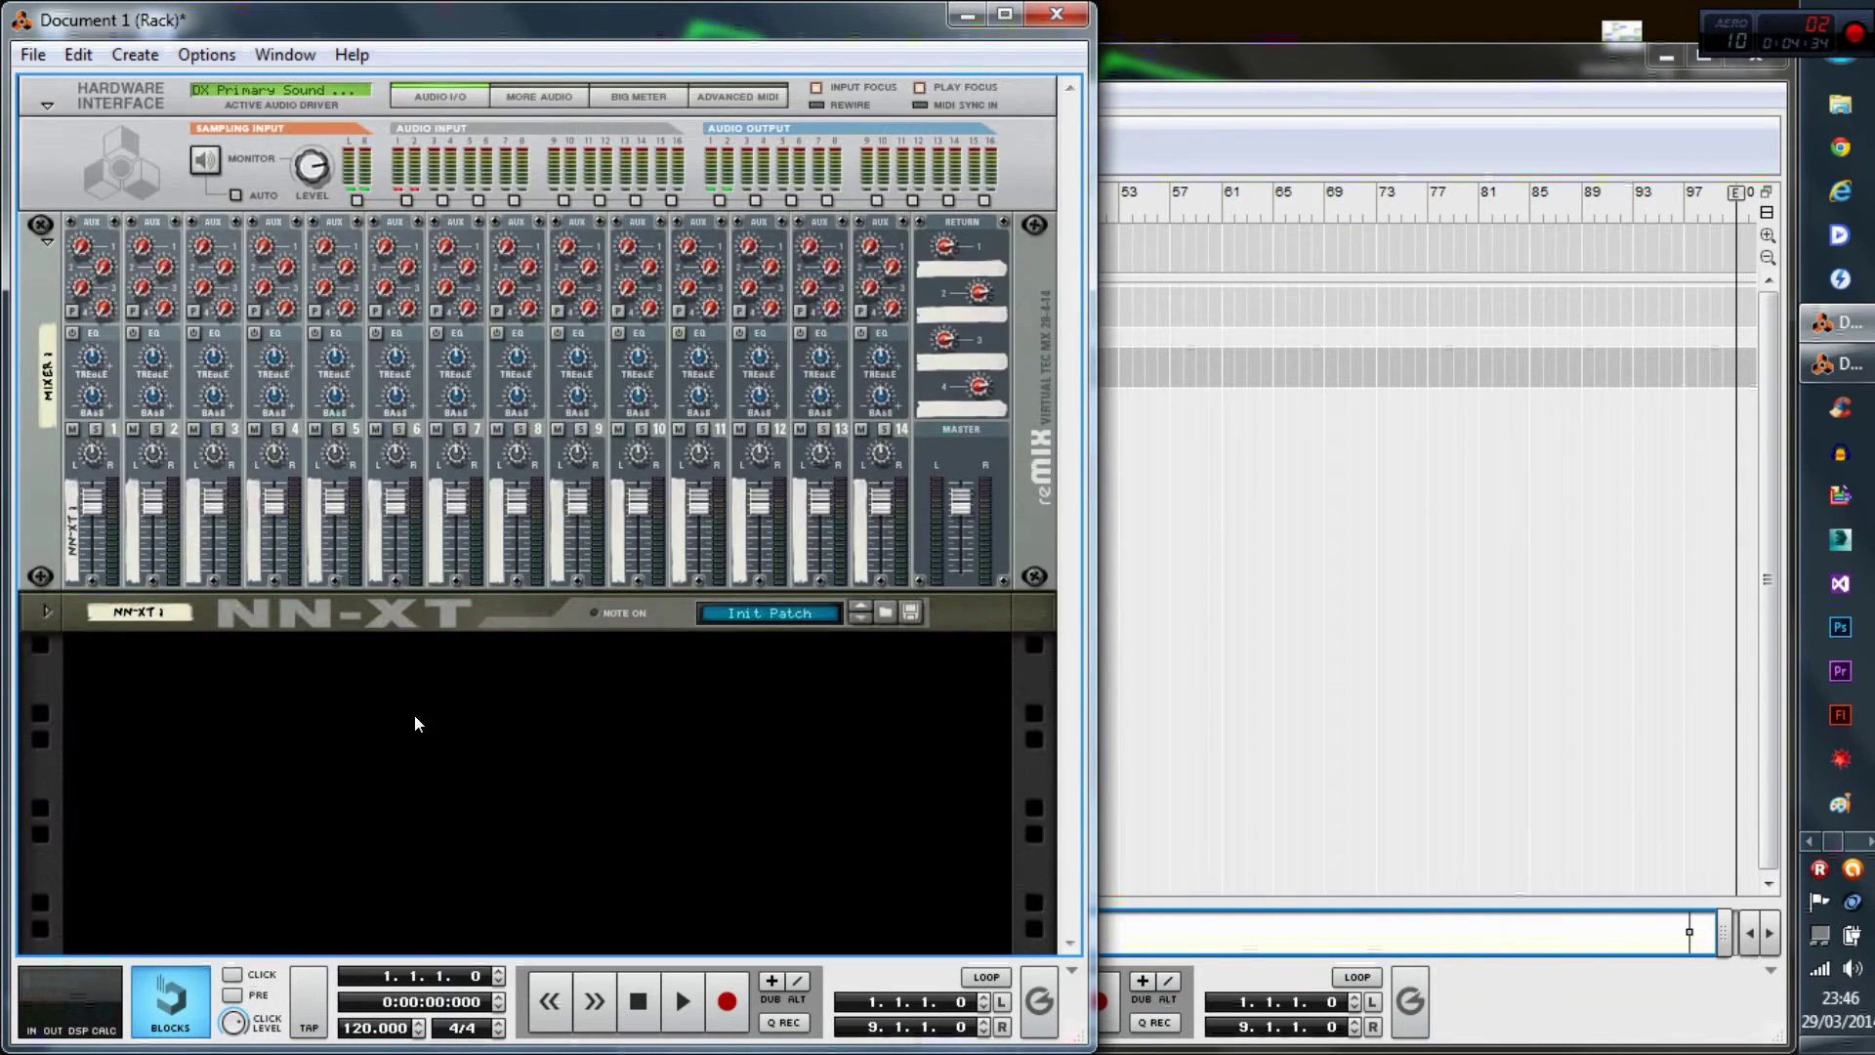
{"action": "left_click", "coordinate": [281, 608]}
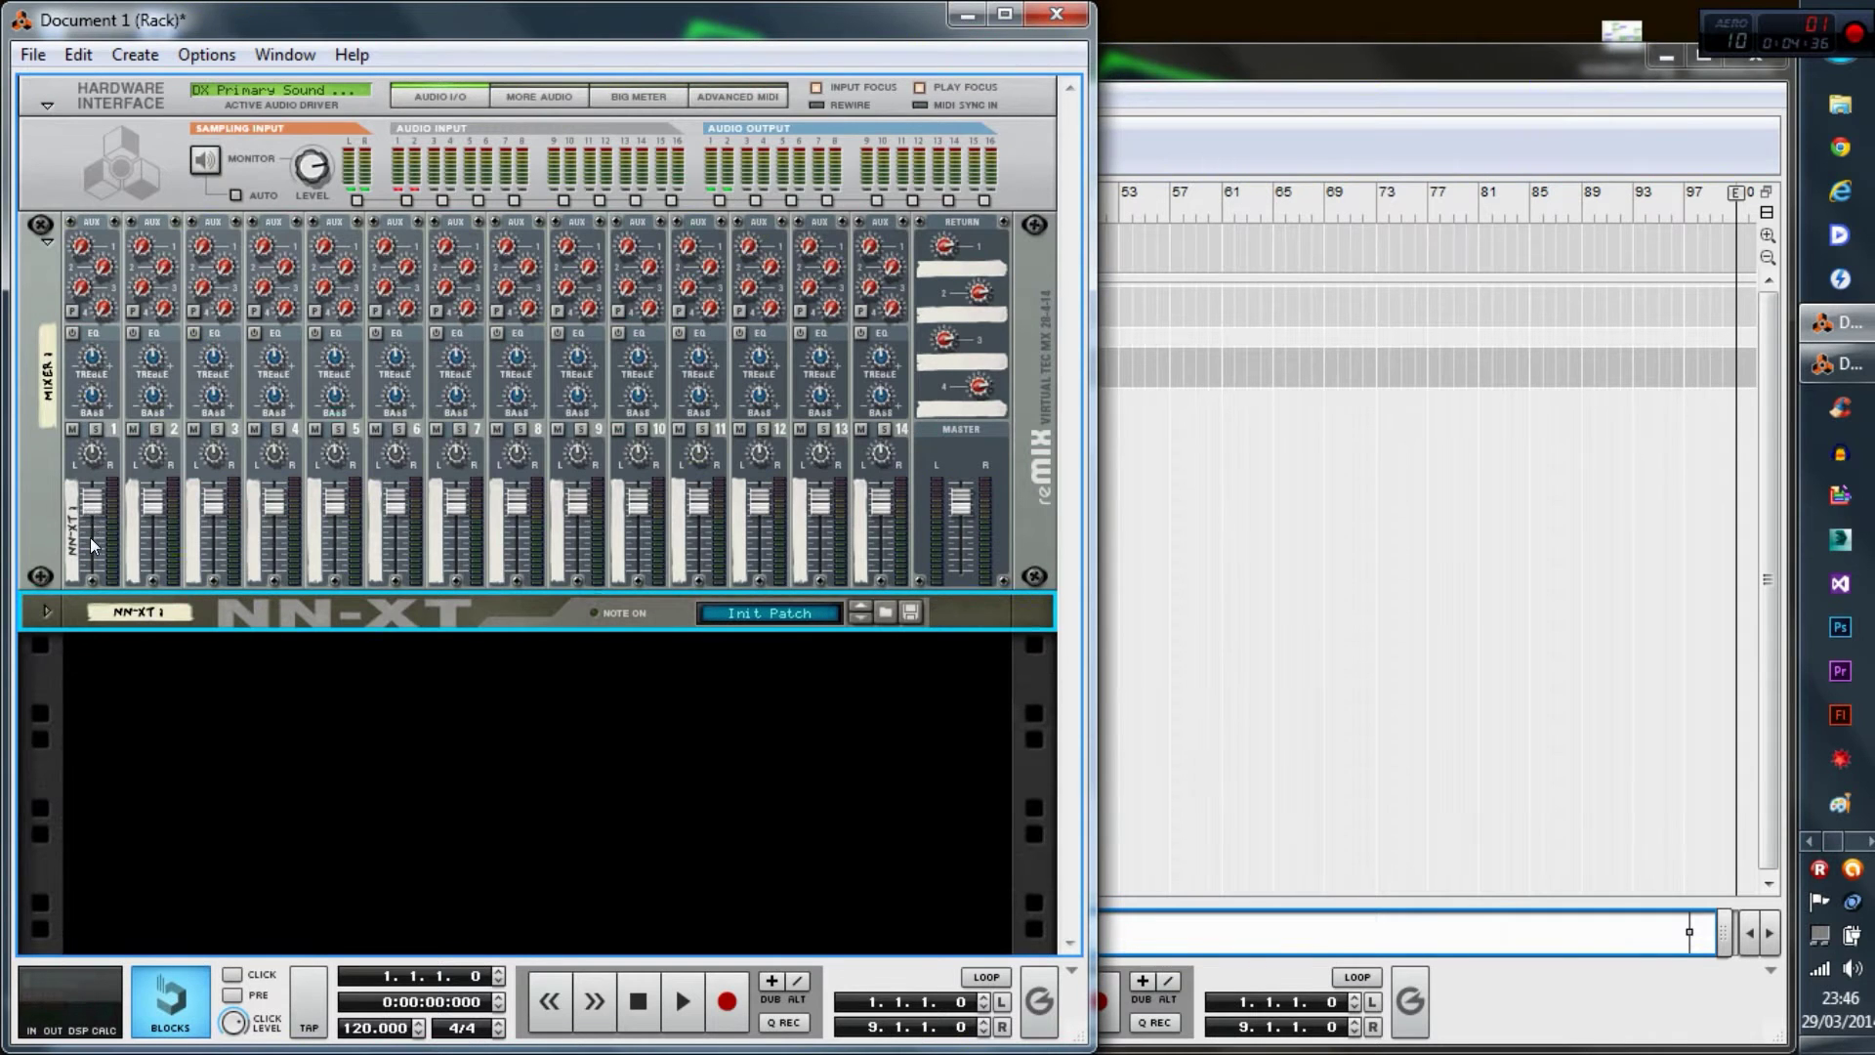
{"action": "mouse_move", "coordinate": [88, 512]}
{"action": "left_mouse_down"}
{"action": "mouse_move", "coordinate": [73, 527]}
{"action": "mouse_move", "coordinate": [68, 467]}
{"action": "mouse_move", "coordinate": [62, 521]}
{"action": "mouse_move", "coordinate": [64, 480]}
{"action": "mouse_move", "coordinate": [99, 491]}
{"action": "mouse_move", "coordinate": [86, 522]}
{"action": "left_mouse_up"}
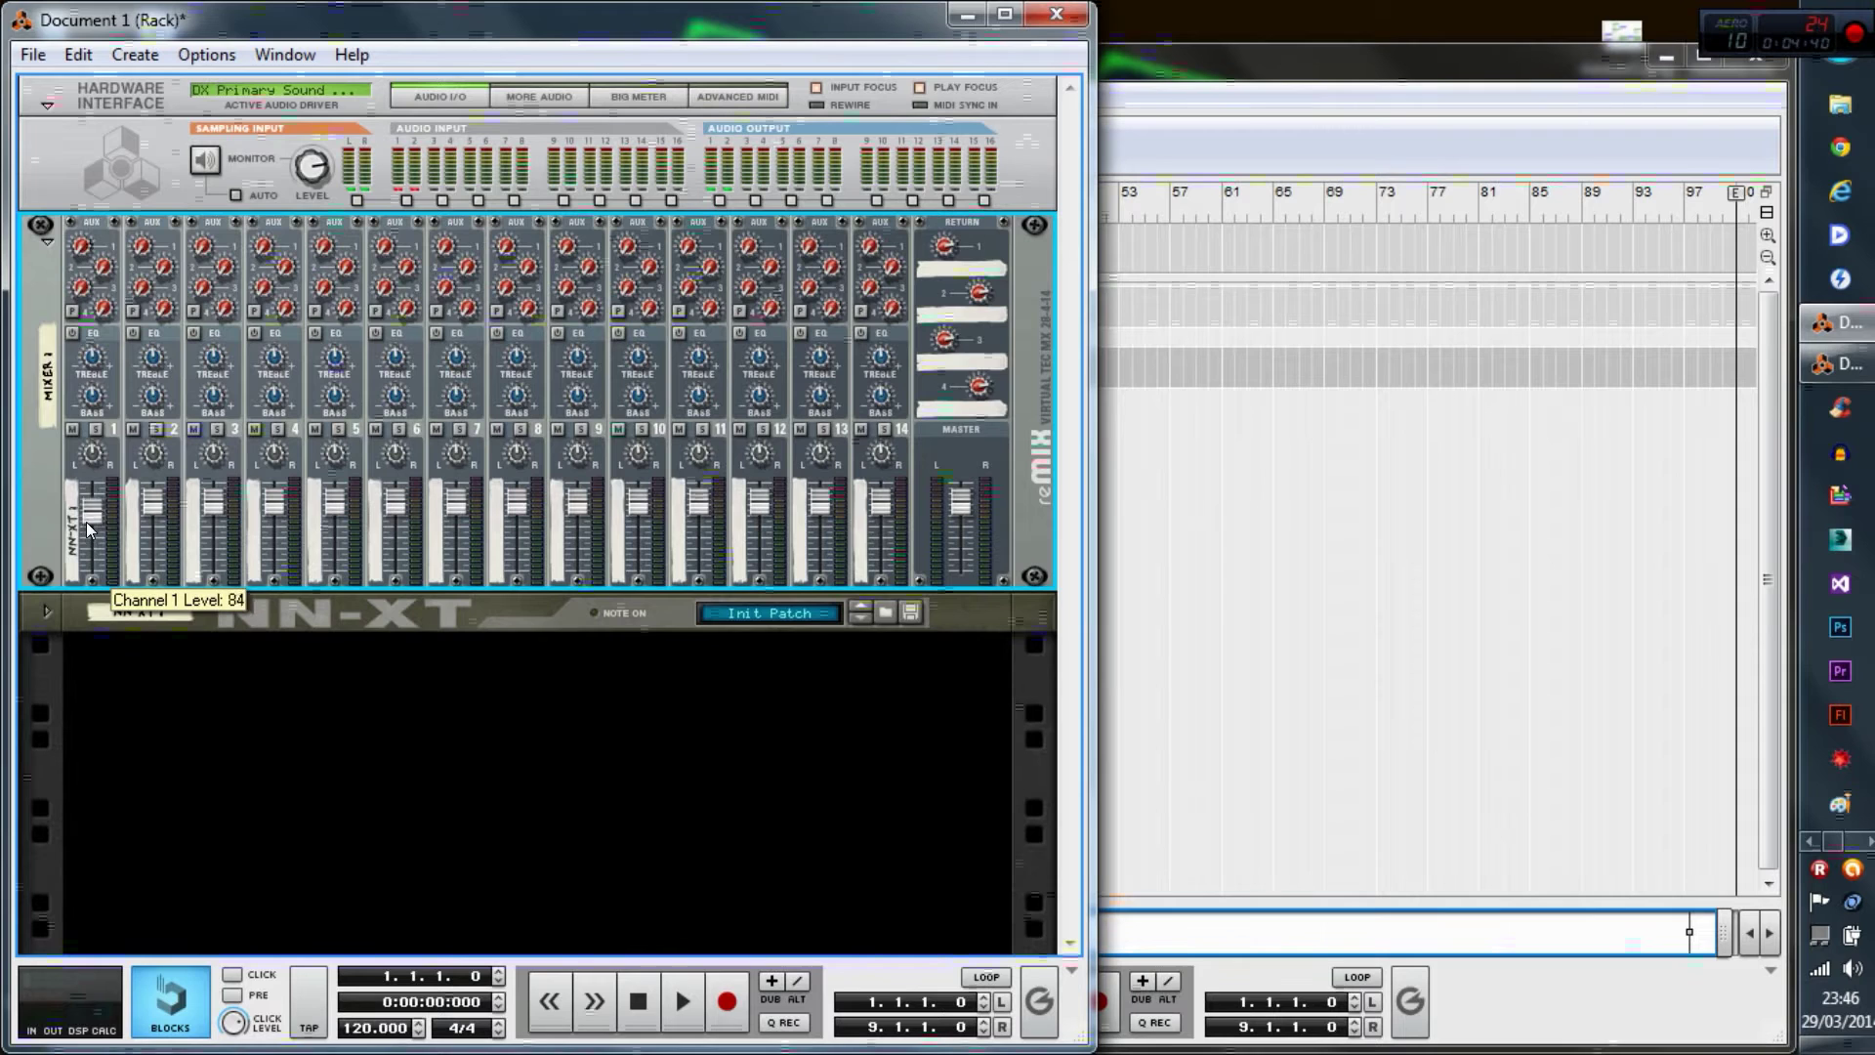
- Rename the NN-XT sampler to "kick"
{"action": "left_click", "coordinate": [138, 617]}
{"action": "double_click", "coordinate": [143, 617]}
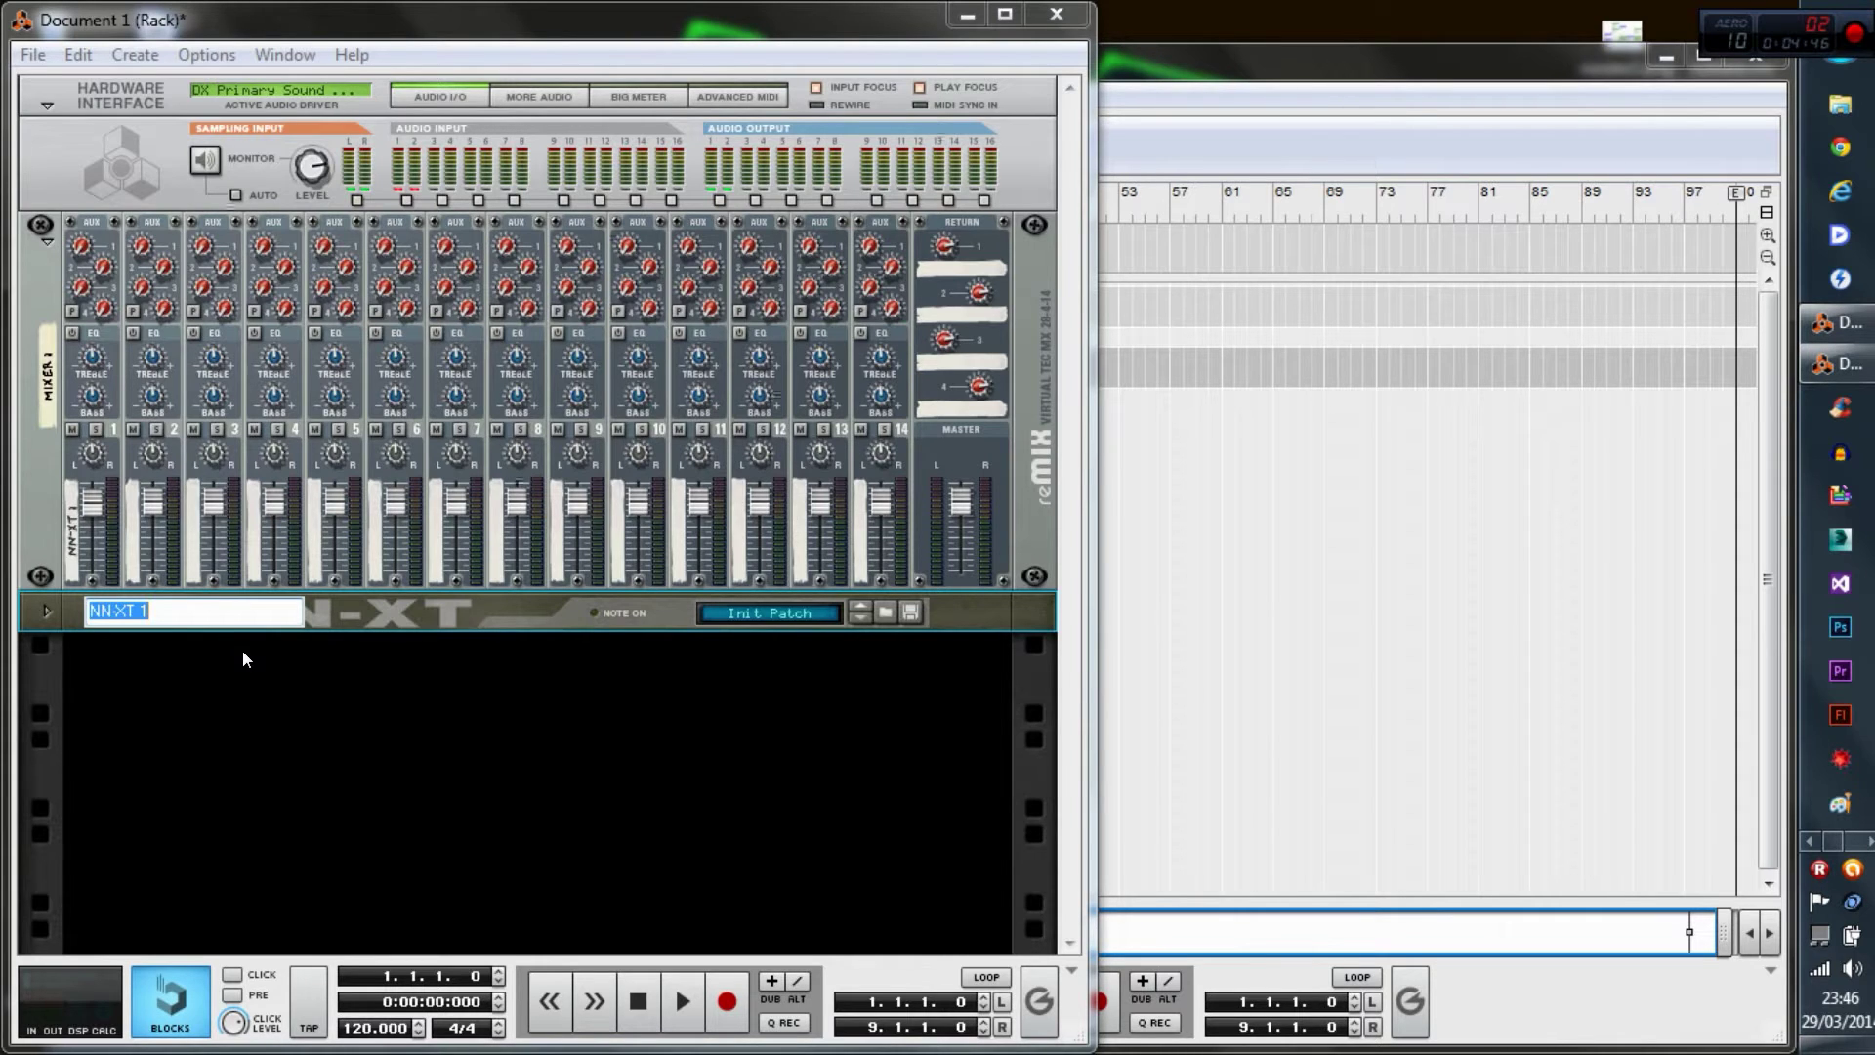
{"action": "type", "text": "kick"}
{"action": "left_click", "coordinate": [223, 683]}
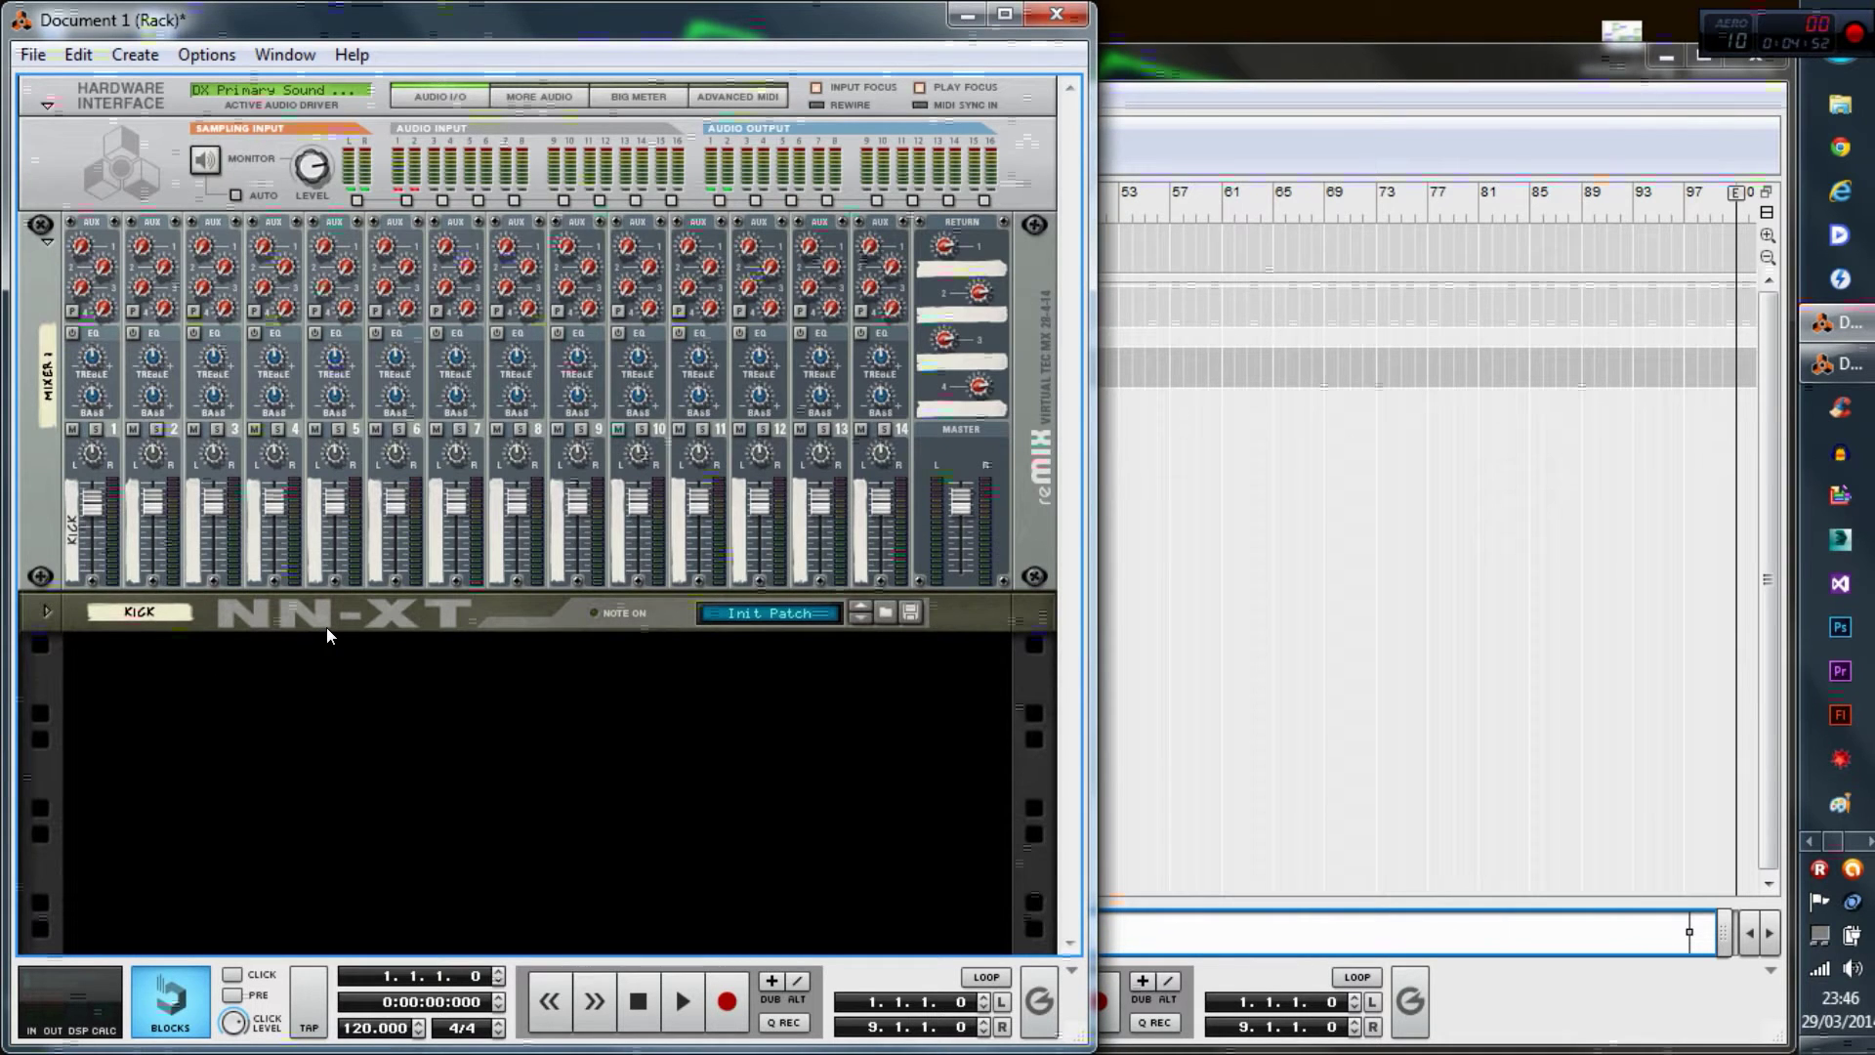
{"action": "left_click", "coordinate": [170, 609]}
{"action": "left_click", "coordinate": [108, 634]}
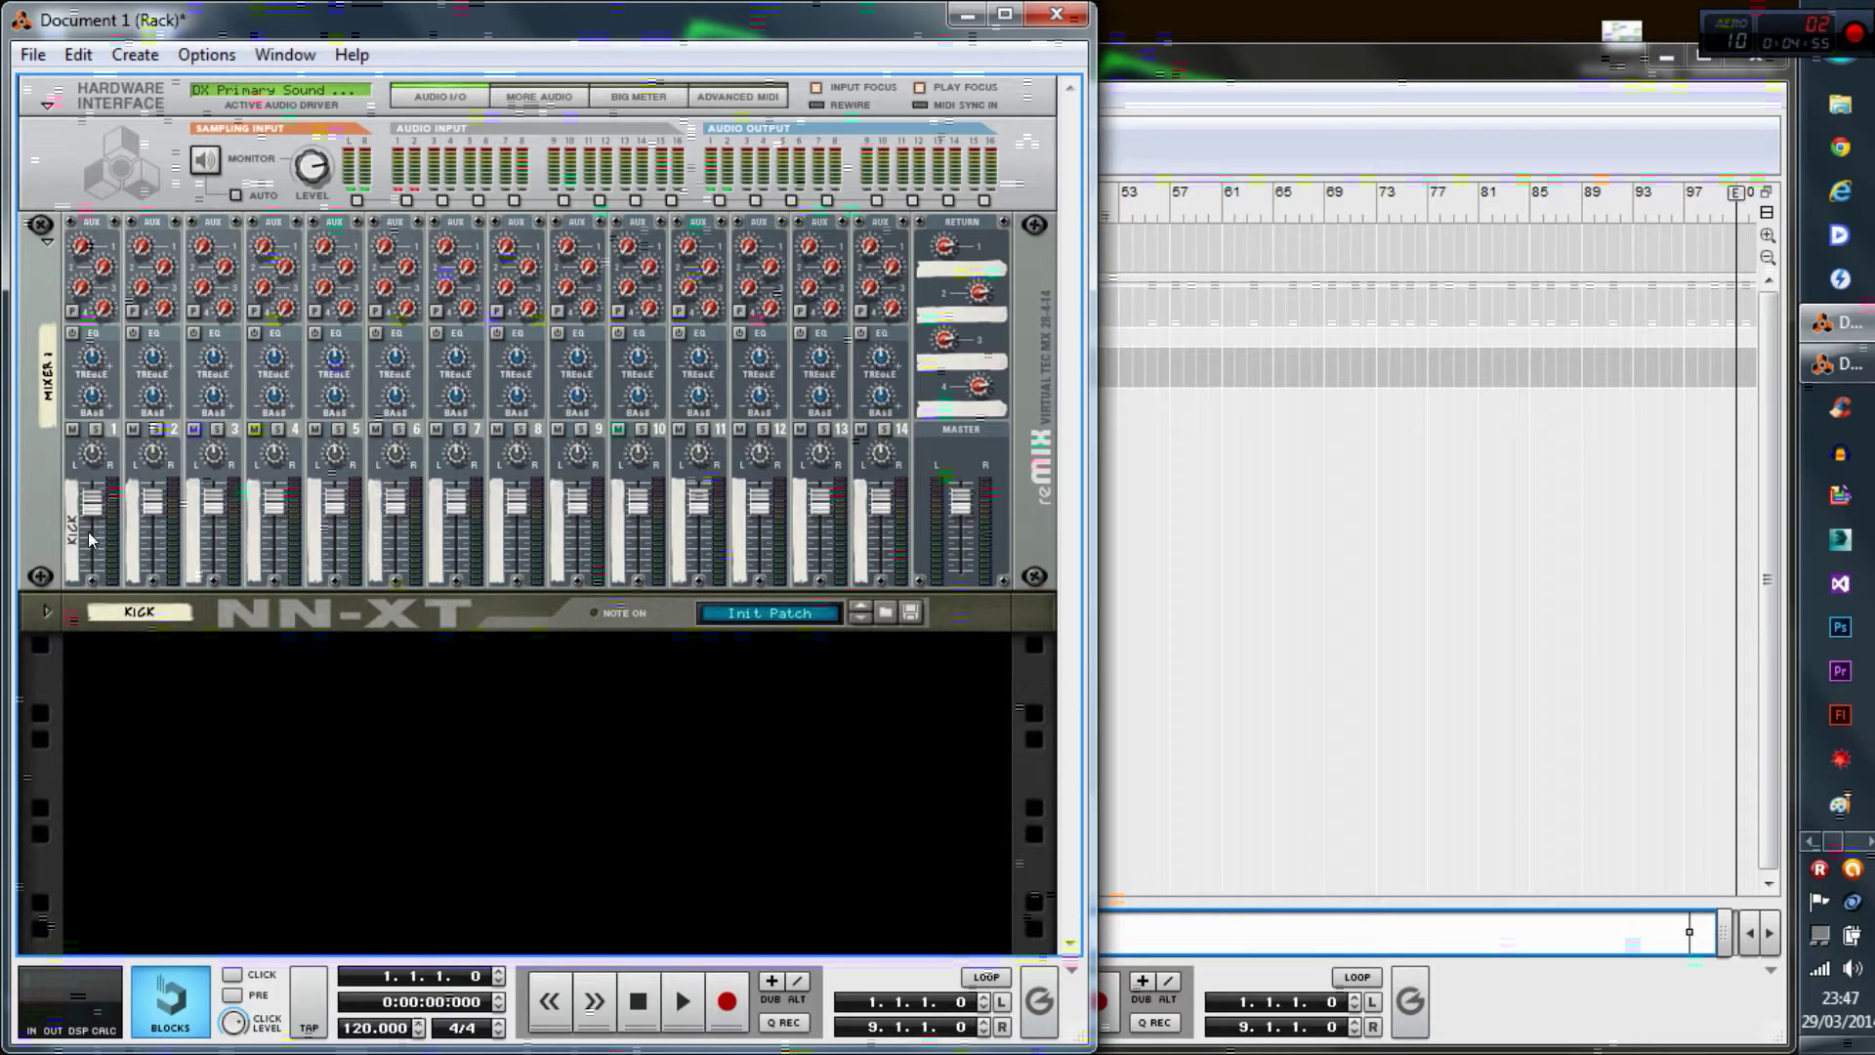
- Adjust the KICK channel's level on the mixer, lowering it to about 61 and raising it to about 123
{"action": "left_click_drag", "start_coordinate": [91, 501], "coordinate": [82, 527]}
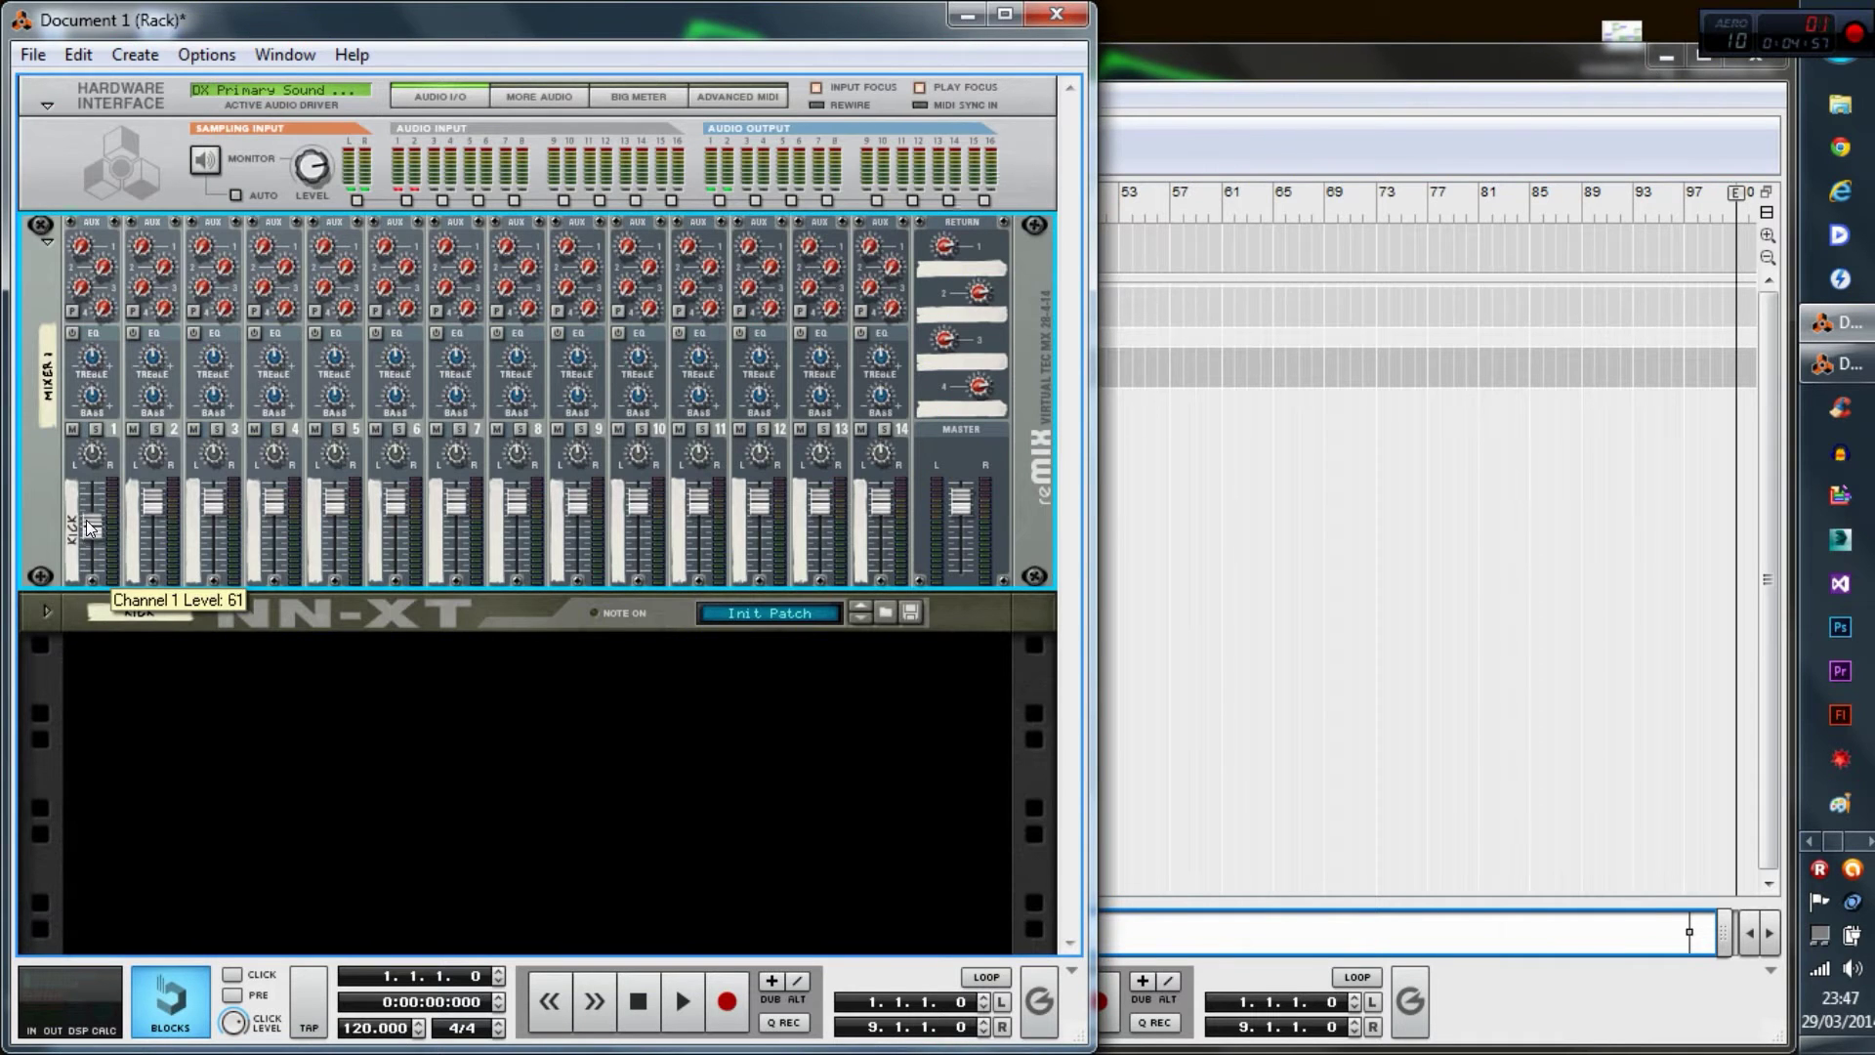
{"action": "left_click", "coordinate": [123, 609]}
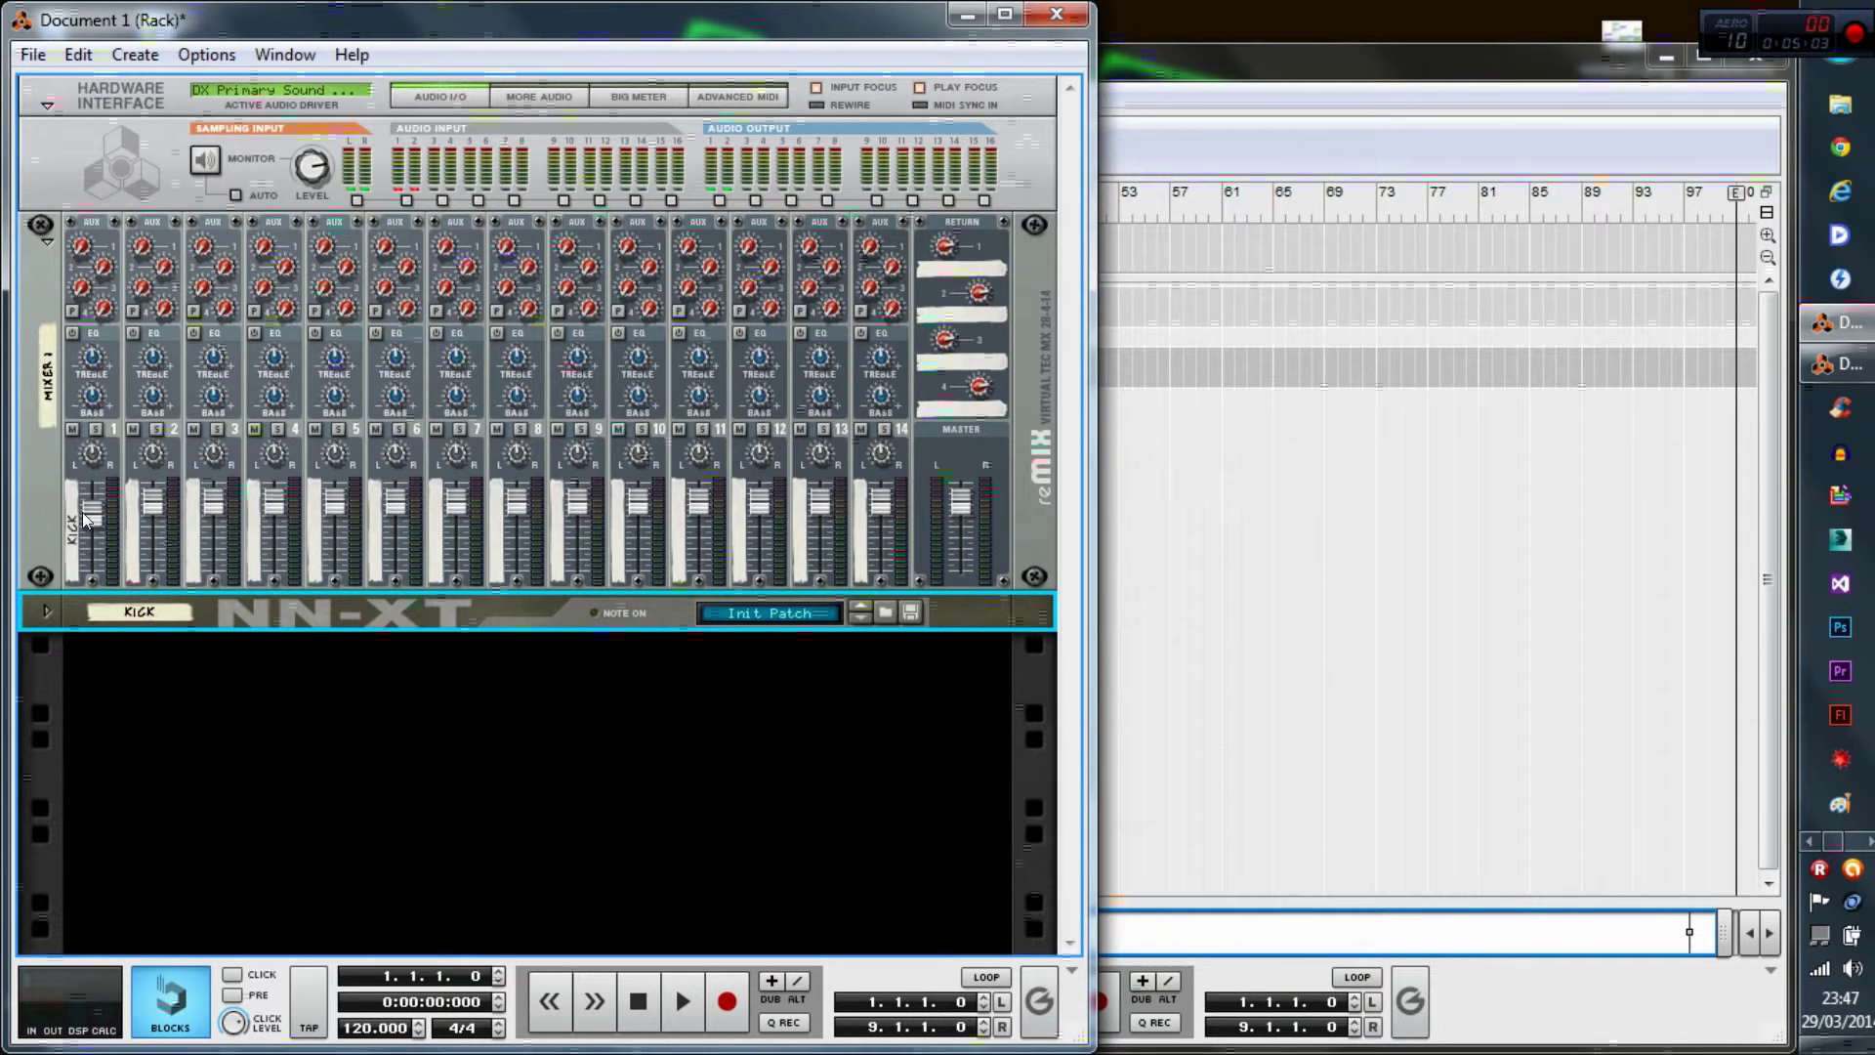
{"action": "left_click_drag", "start_coordinate": [80, 520], "coordinate": [94, 498]}
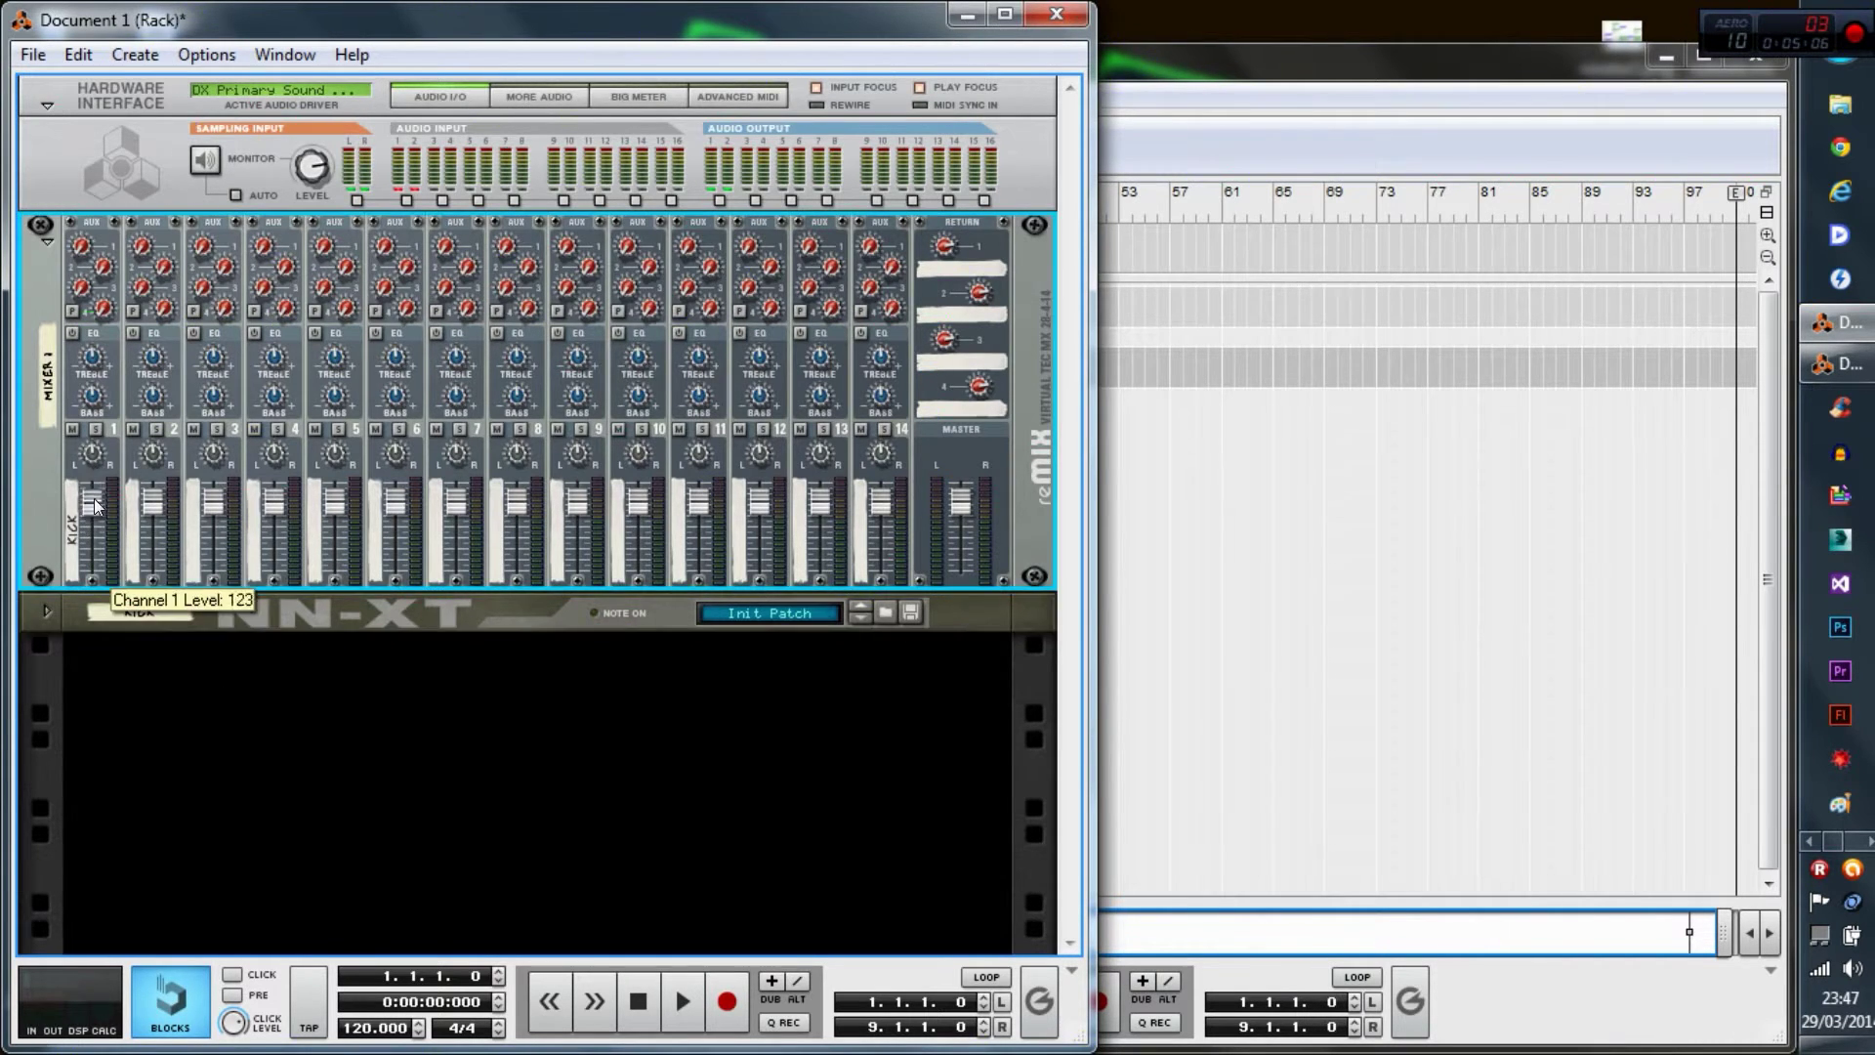
- Unfold the KICK NN-XT so its main panel is open, with its remote editor folded
{"action": "left_click", "coordinate": [47, 612]}
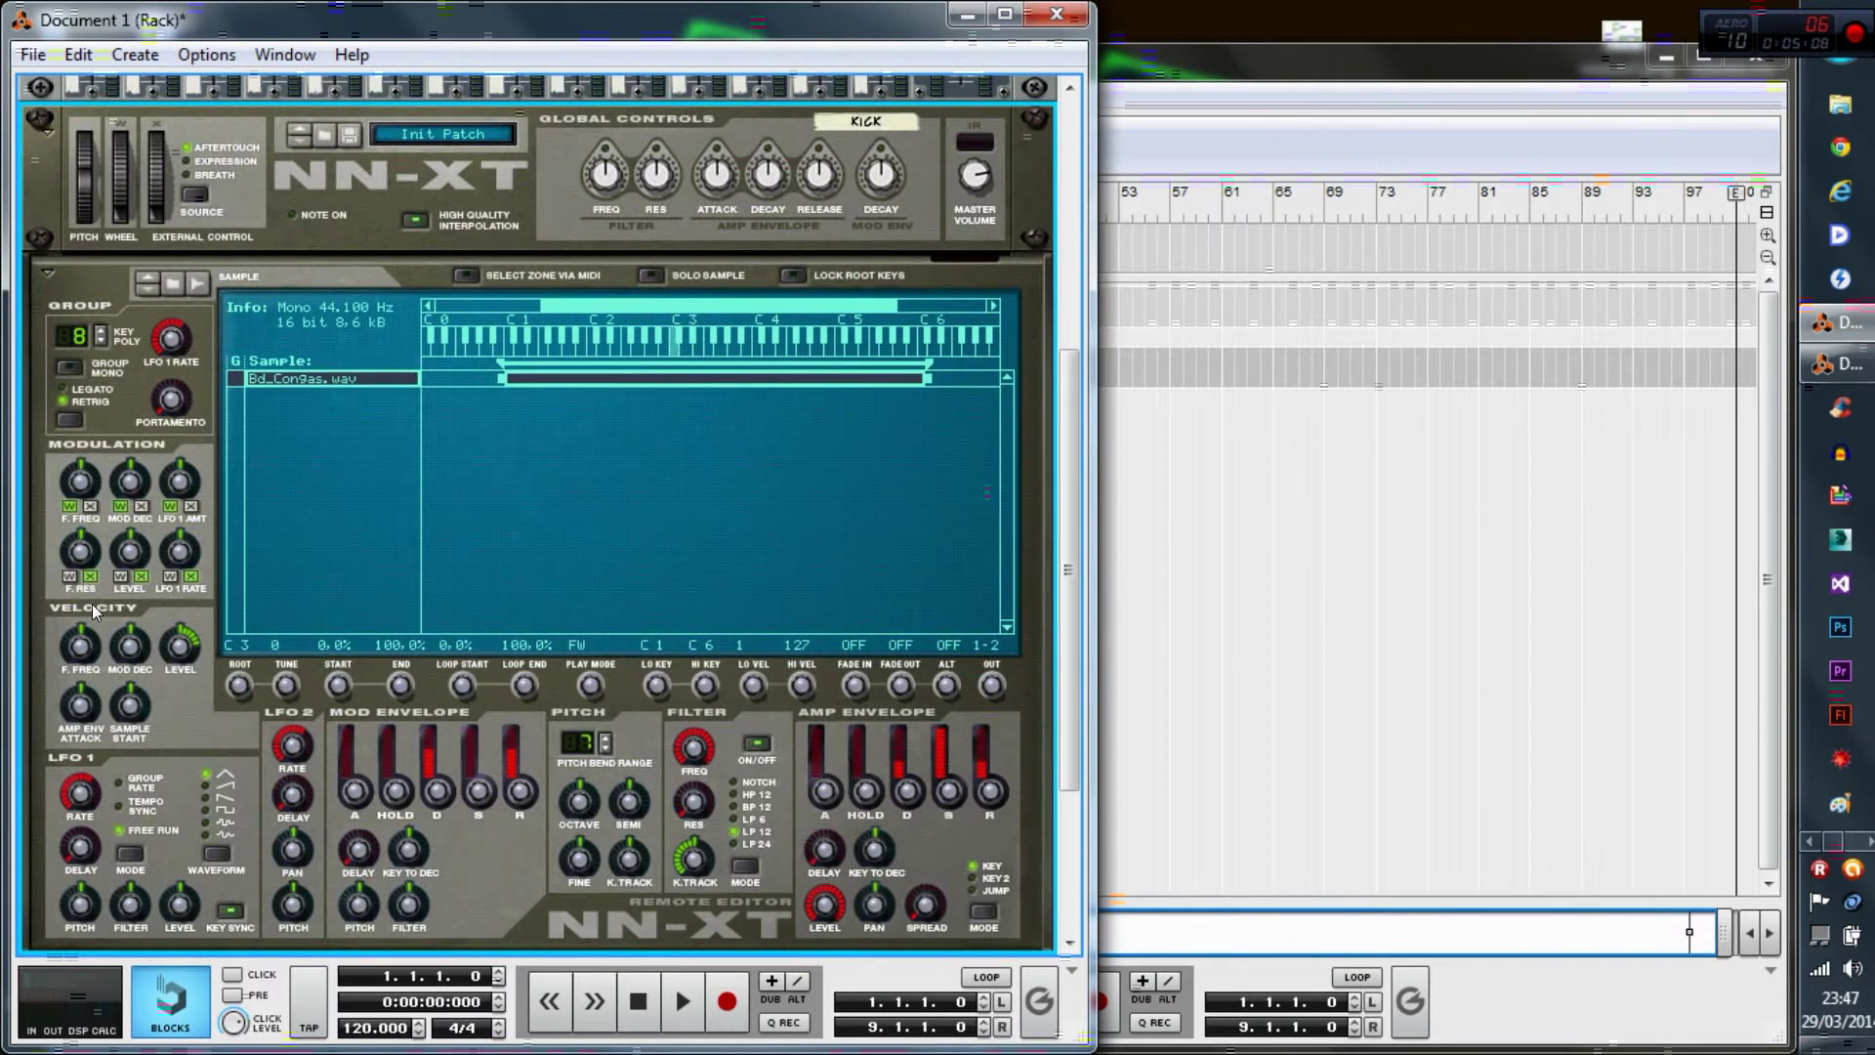
{"action": "left_click", "coordinate": [43, 129]}
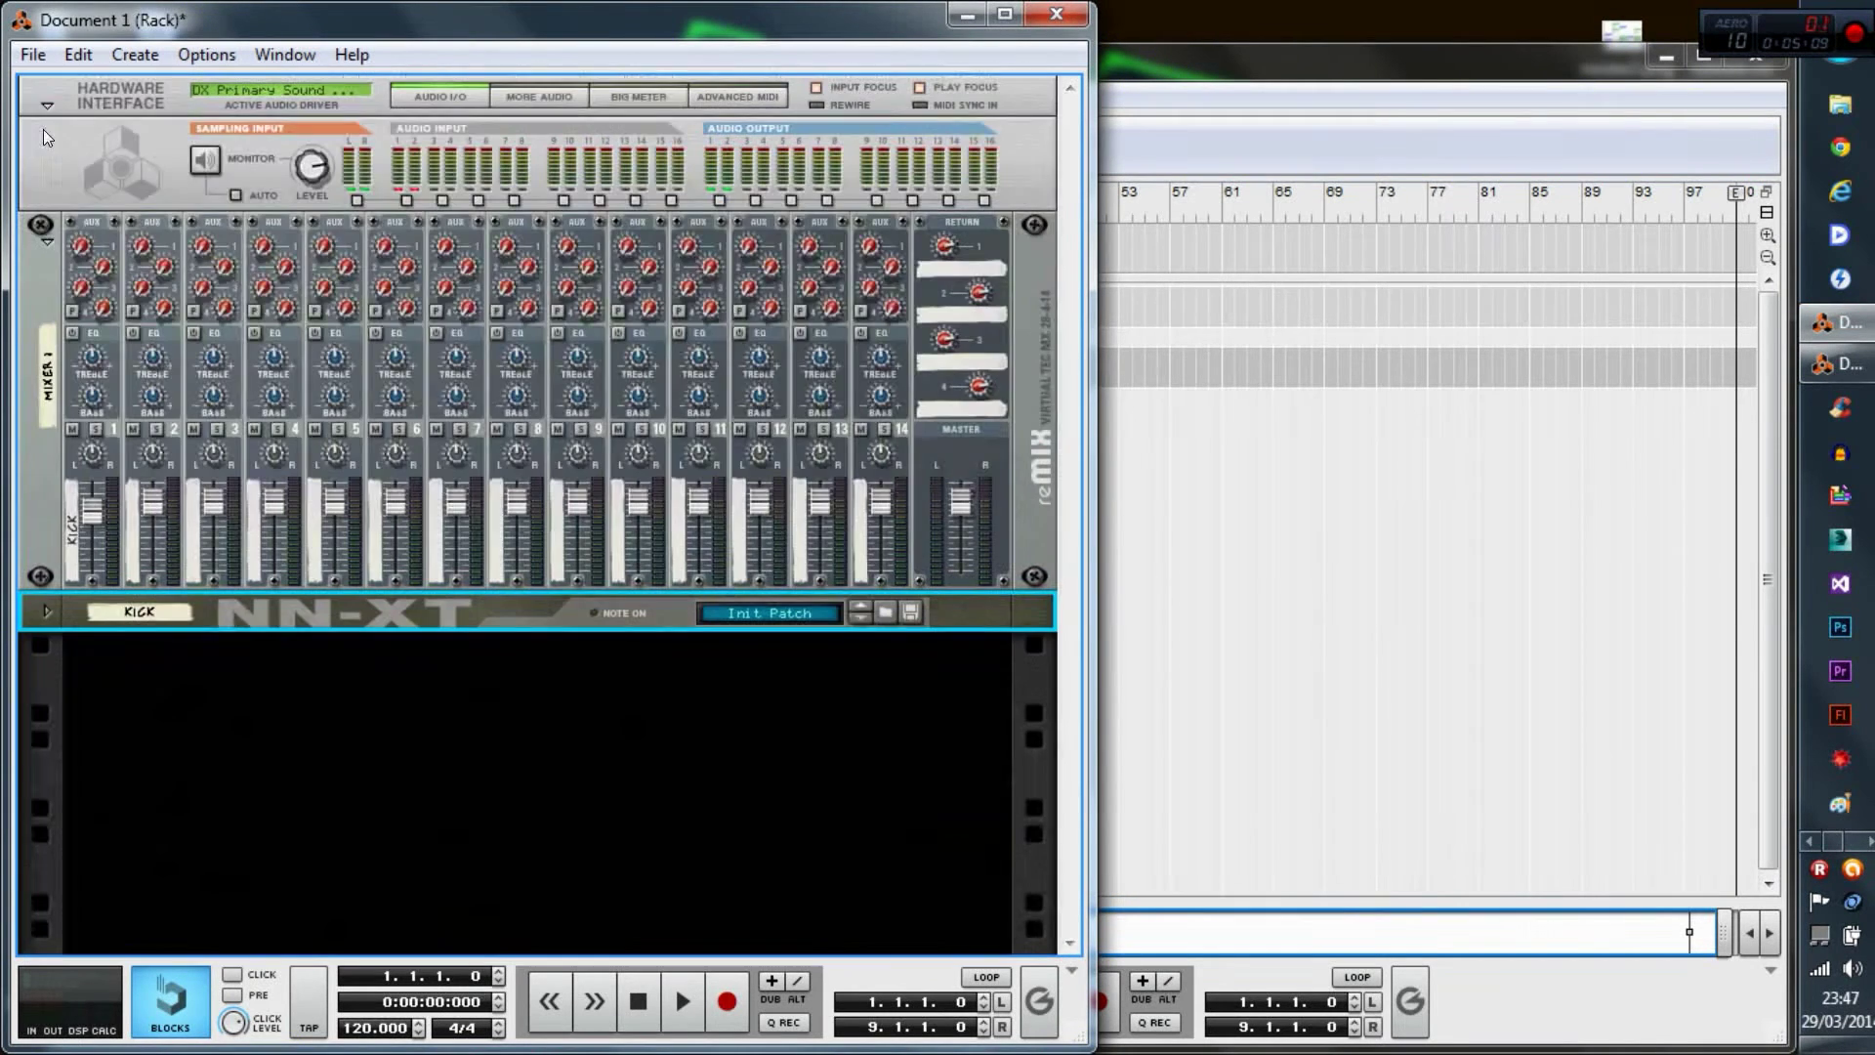
{"action": "left_click", "coordinate": [46, 612]}
{"action": "left_click", "coordinate": [51, 269]}
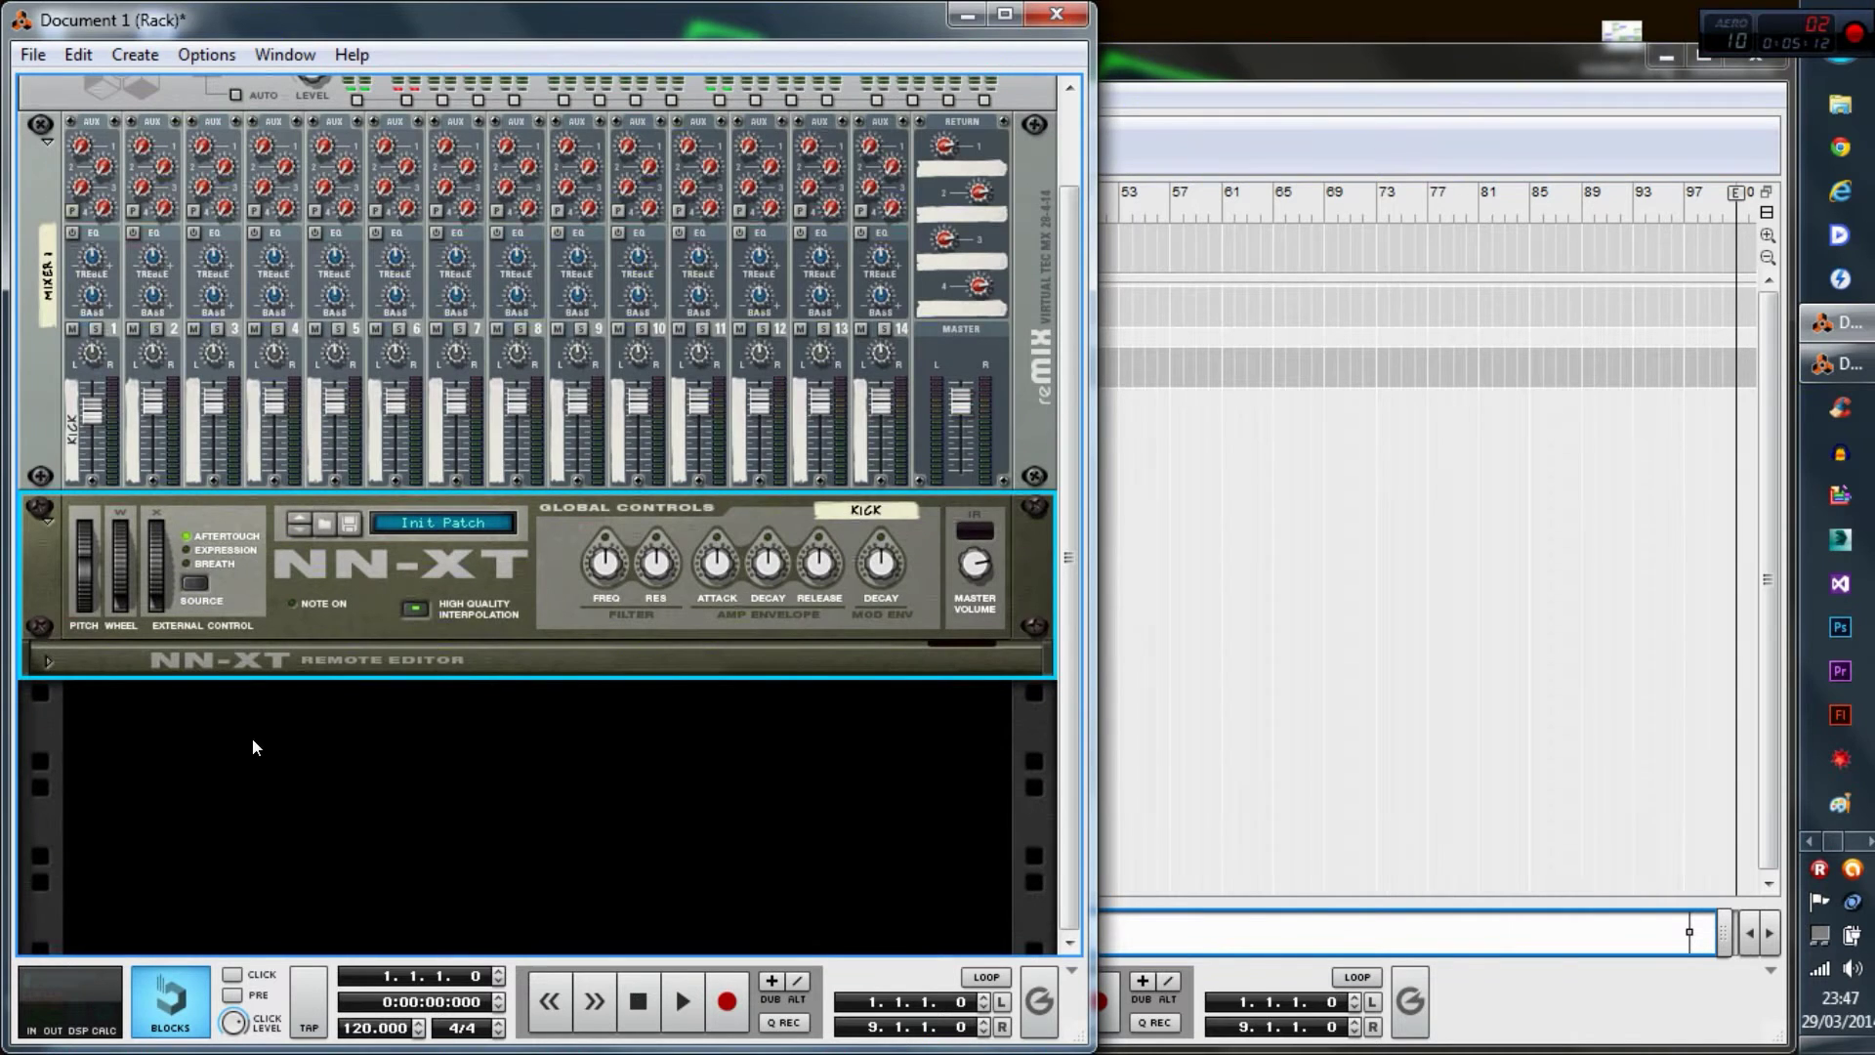
- Examine the cabling between the KICK sampler, mixer and audio outputs on the rack's rear, and return to the front
{"action": "key", "text": "Tab"}
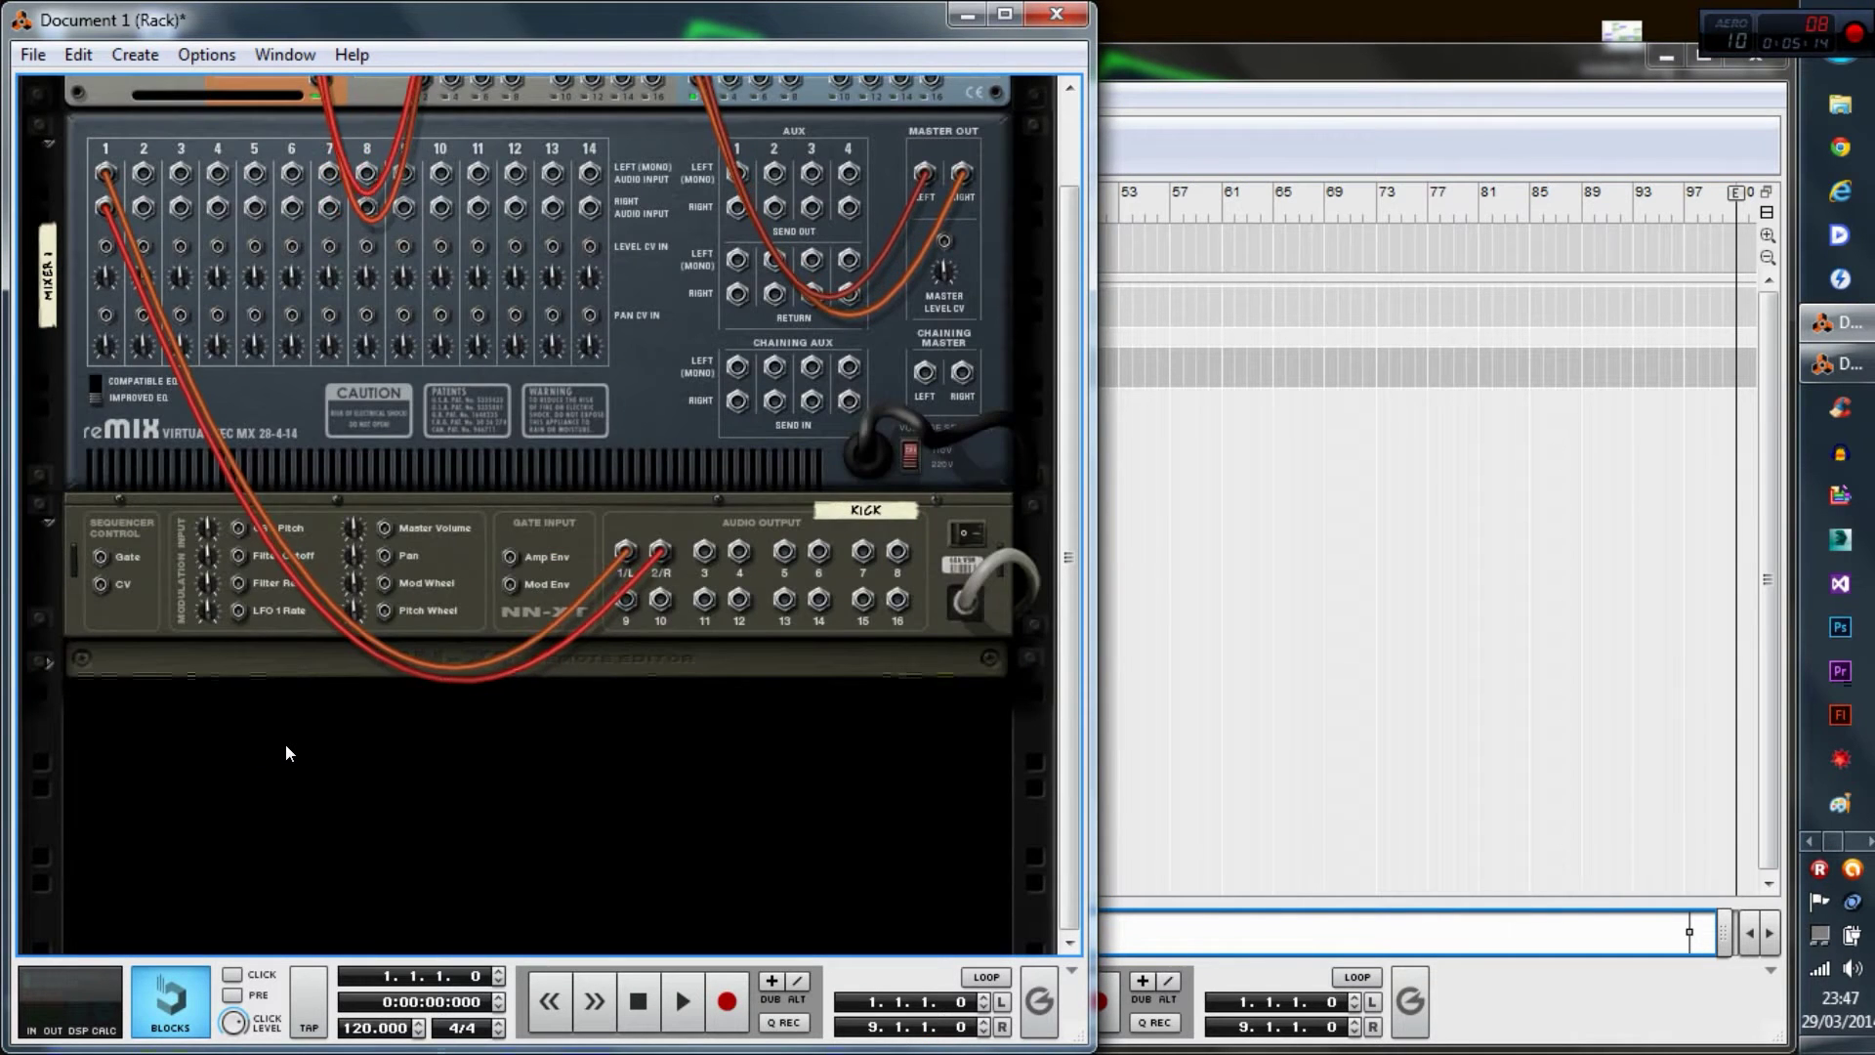
{"action": "scroll", "coordinate": [285, 740], "scroll_direction": "up", "scroll_amount": 2}
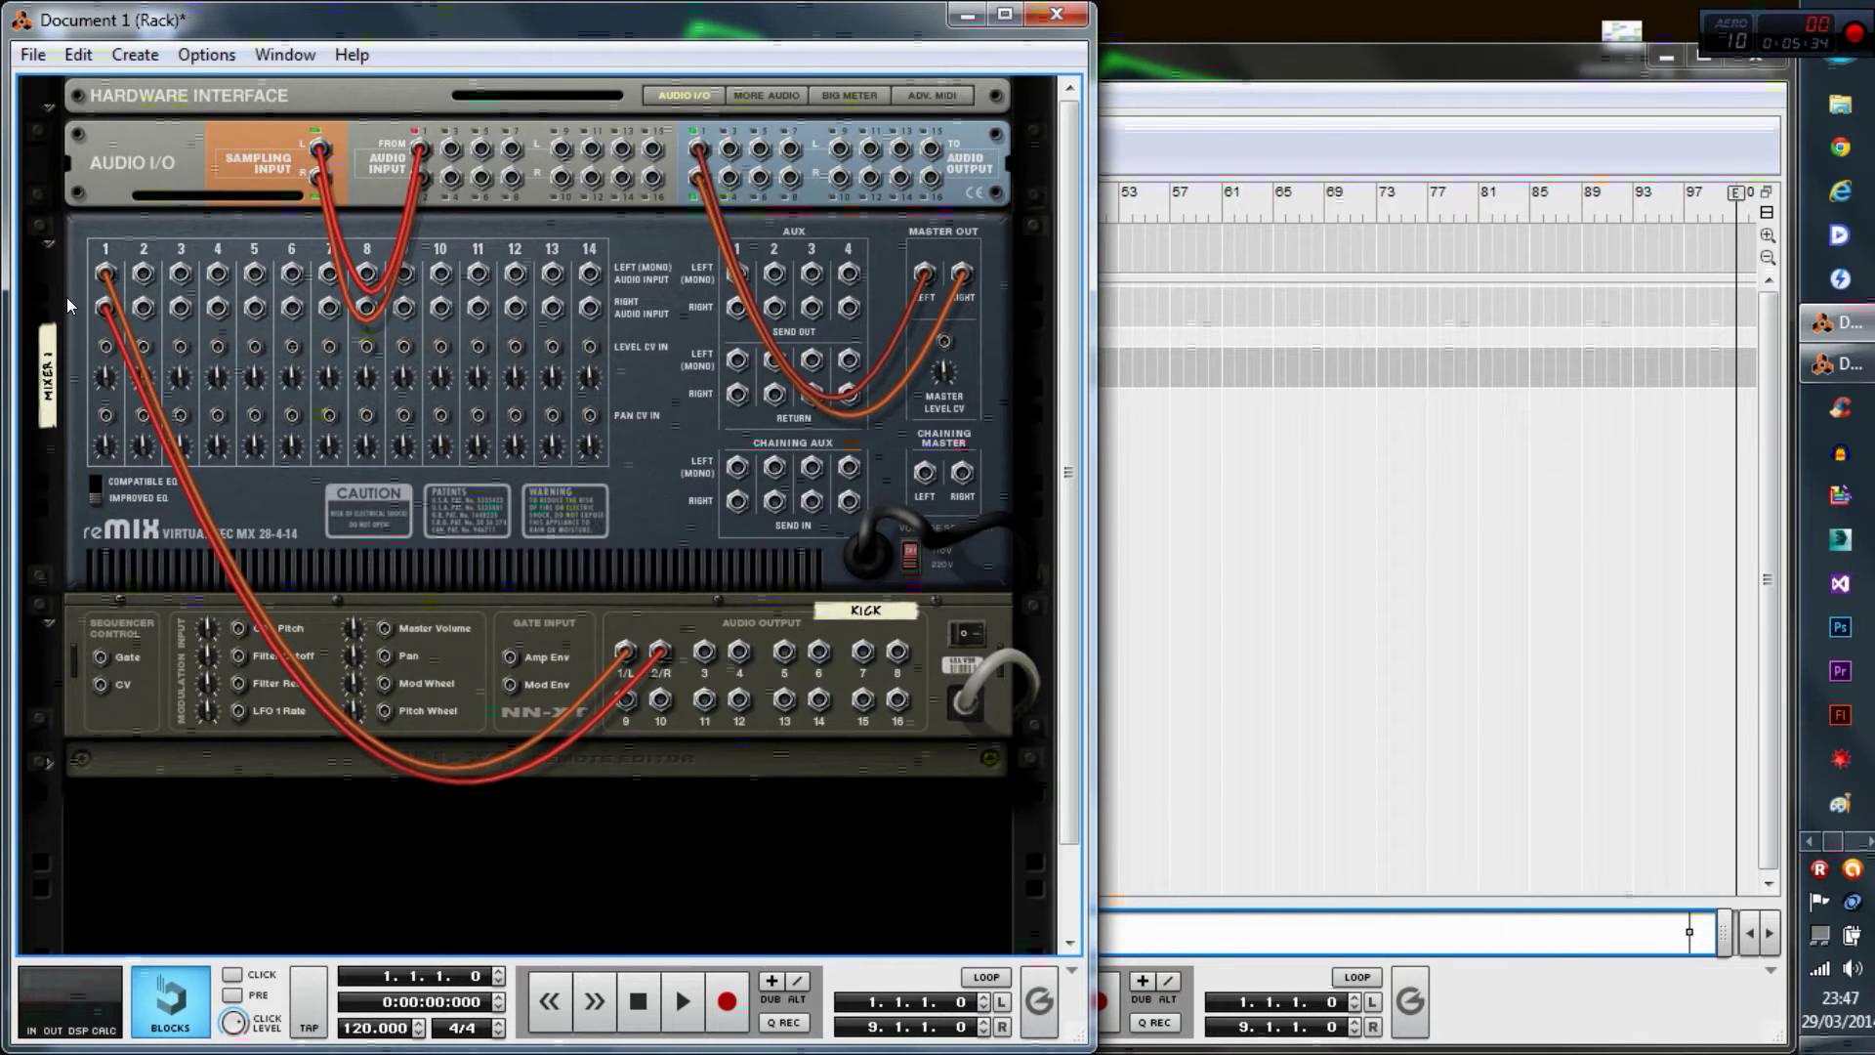
{"action": "key", "text": "Tab"}
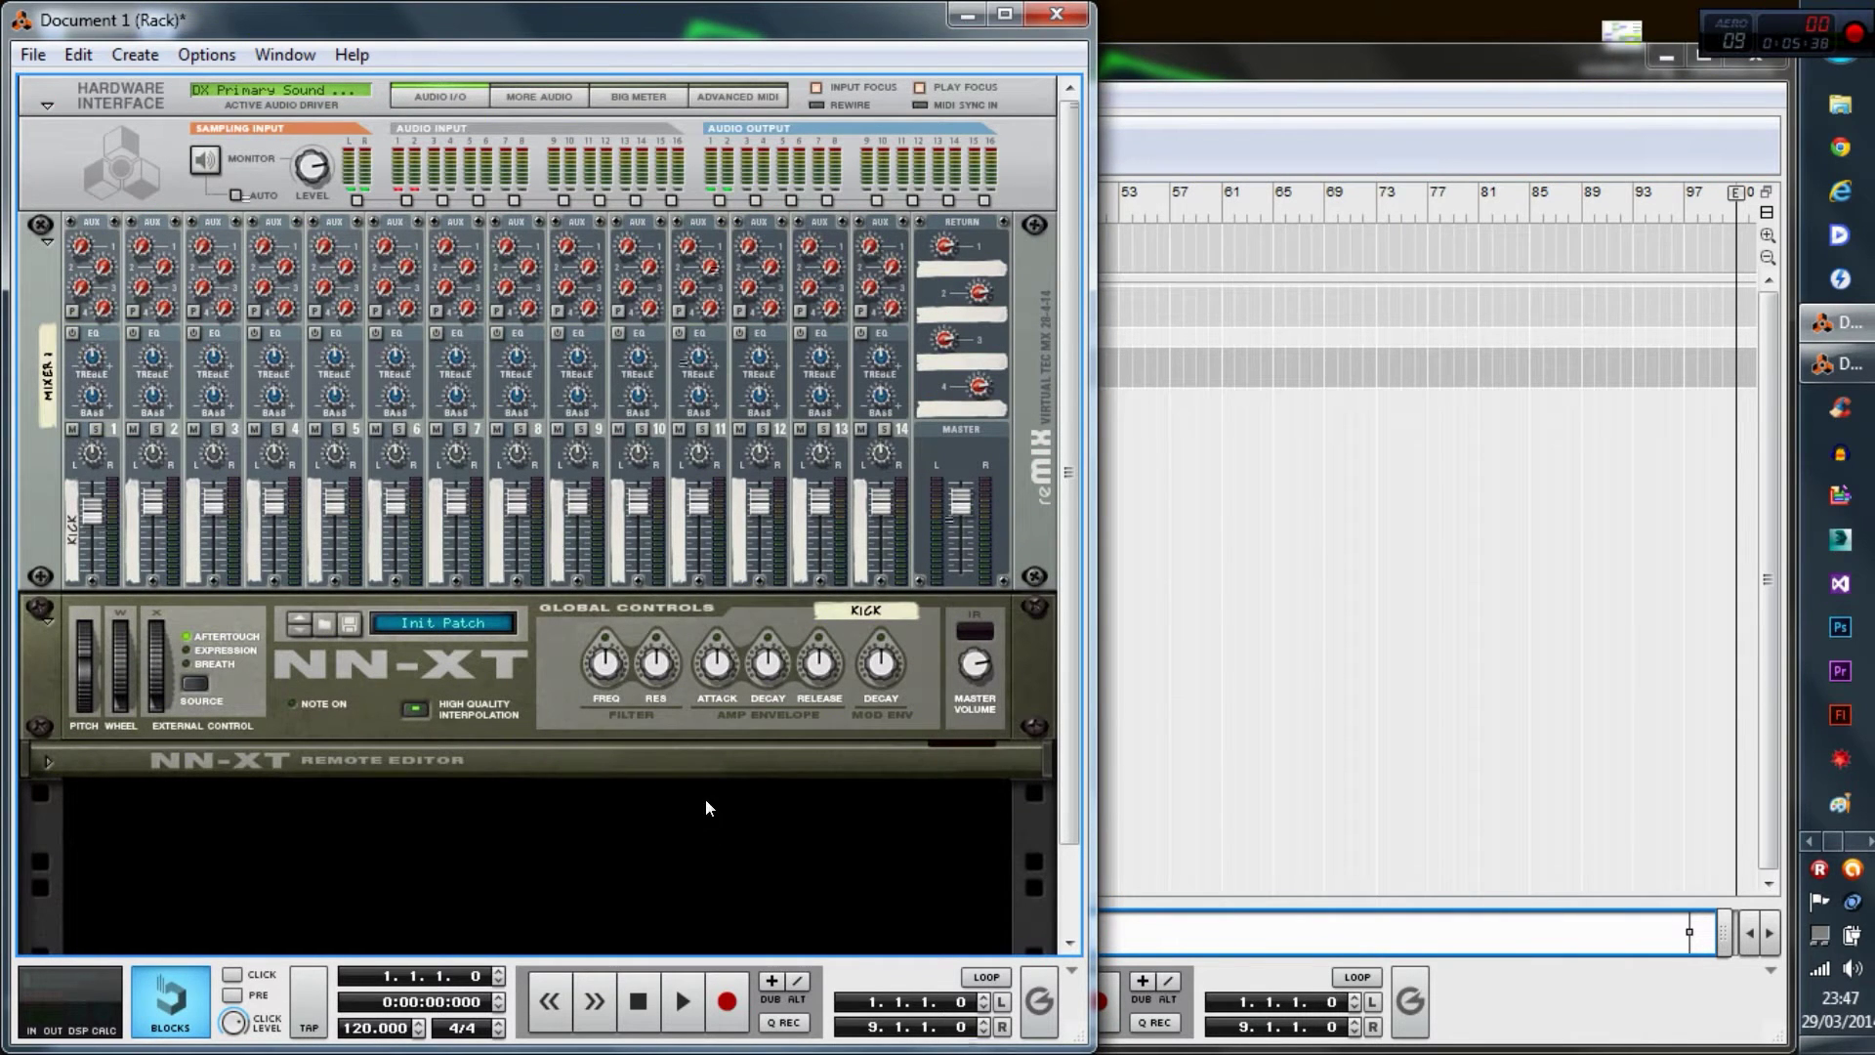
- Fold the KICK sampler and create another NN-XT Advanced Sampler below it in the rack
{"action": "left_click_drag", "start_coordinate": [1067, 455], "coordinate": [1053, 548]}
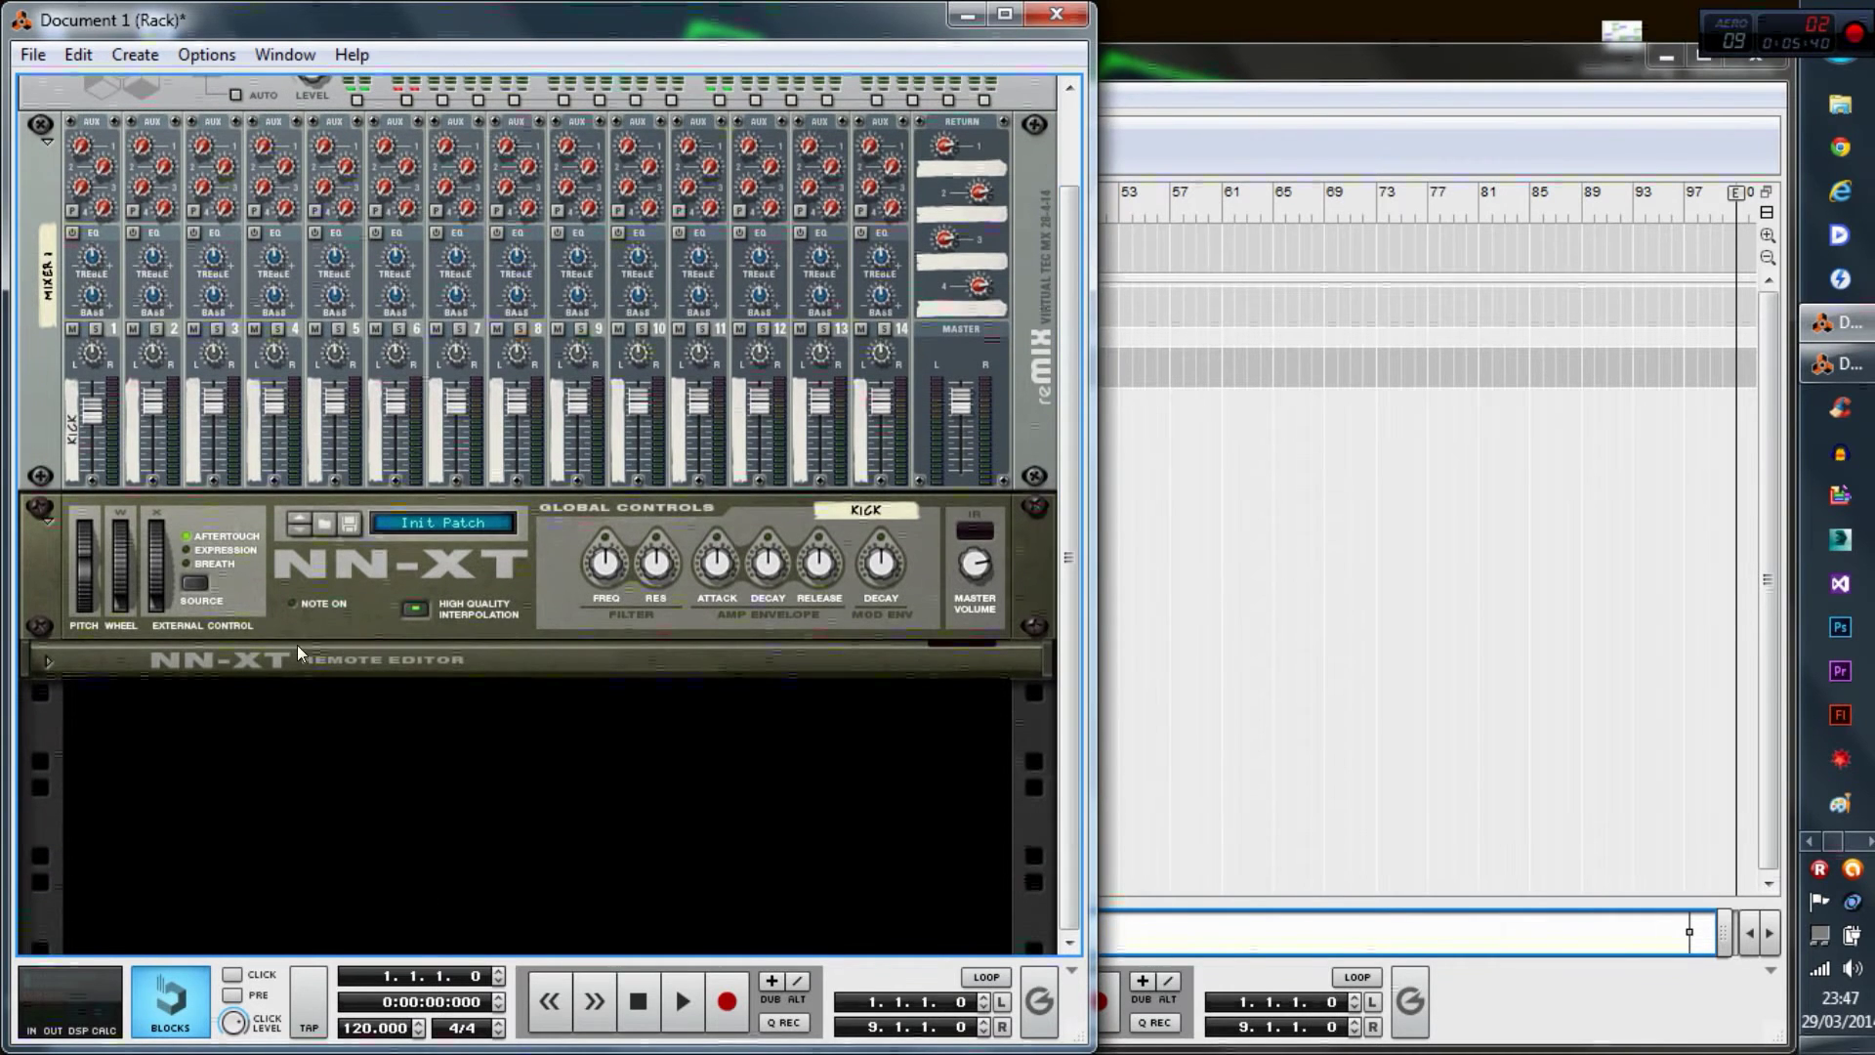
{"action": "left_click", "coordinate": [51, 529]}
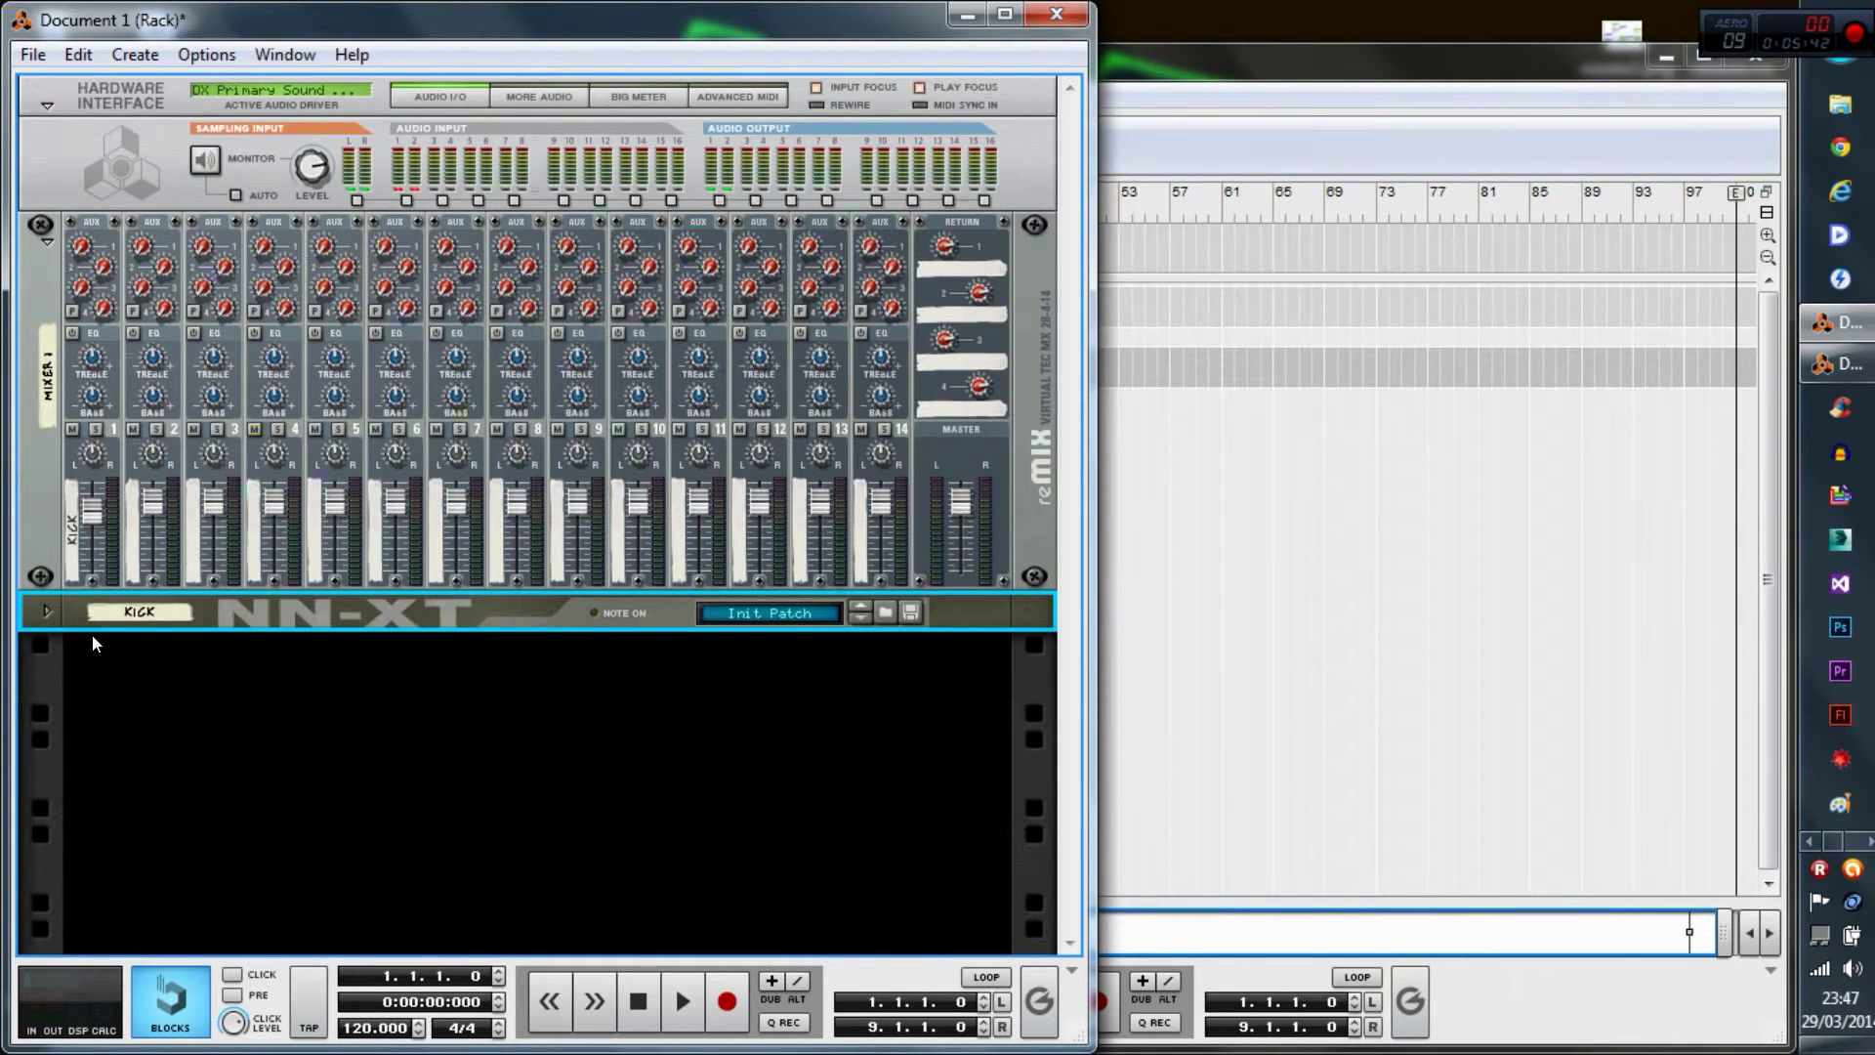
{"action": "right_click", "coordinate": [180, 674]}
{"action": "left_click", "coordinate": [108, 697]}
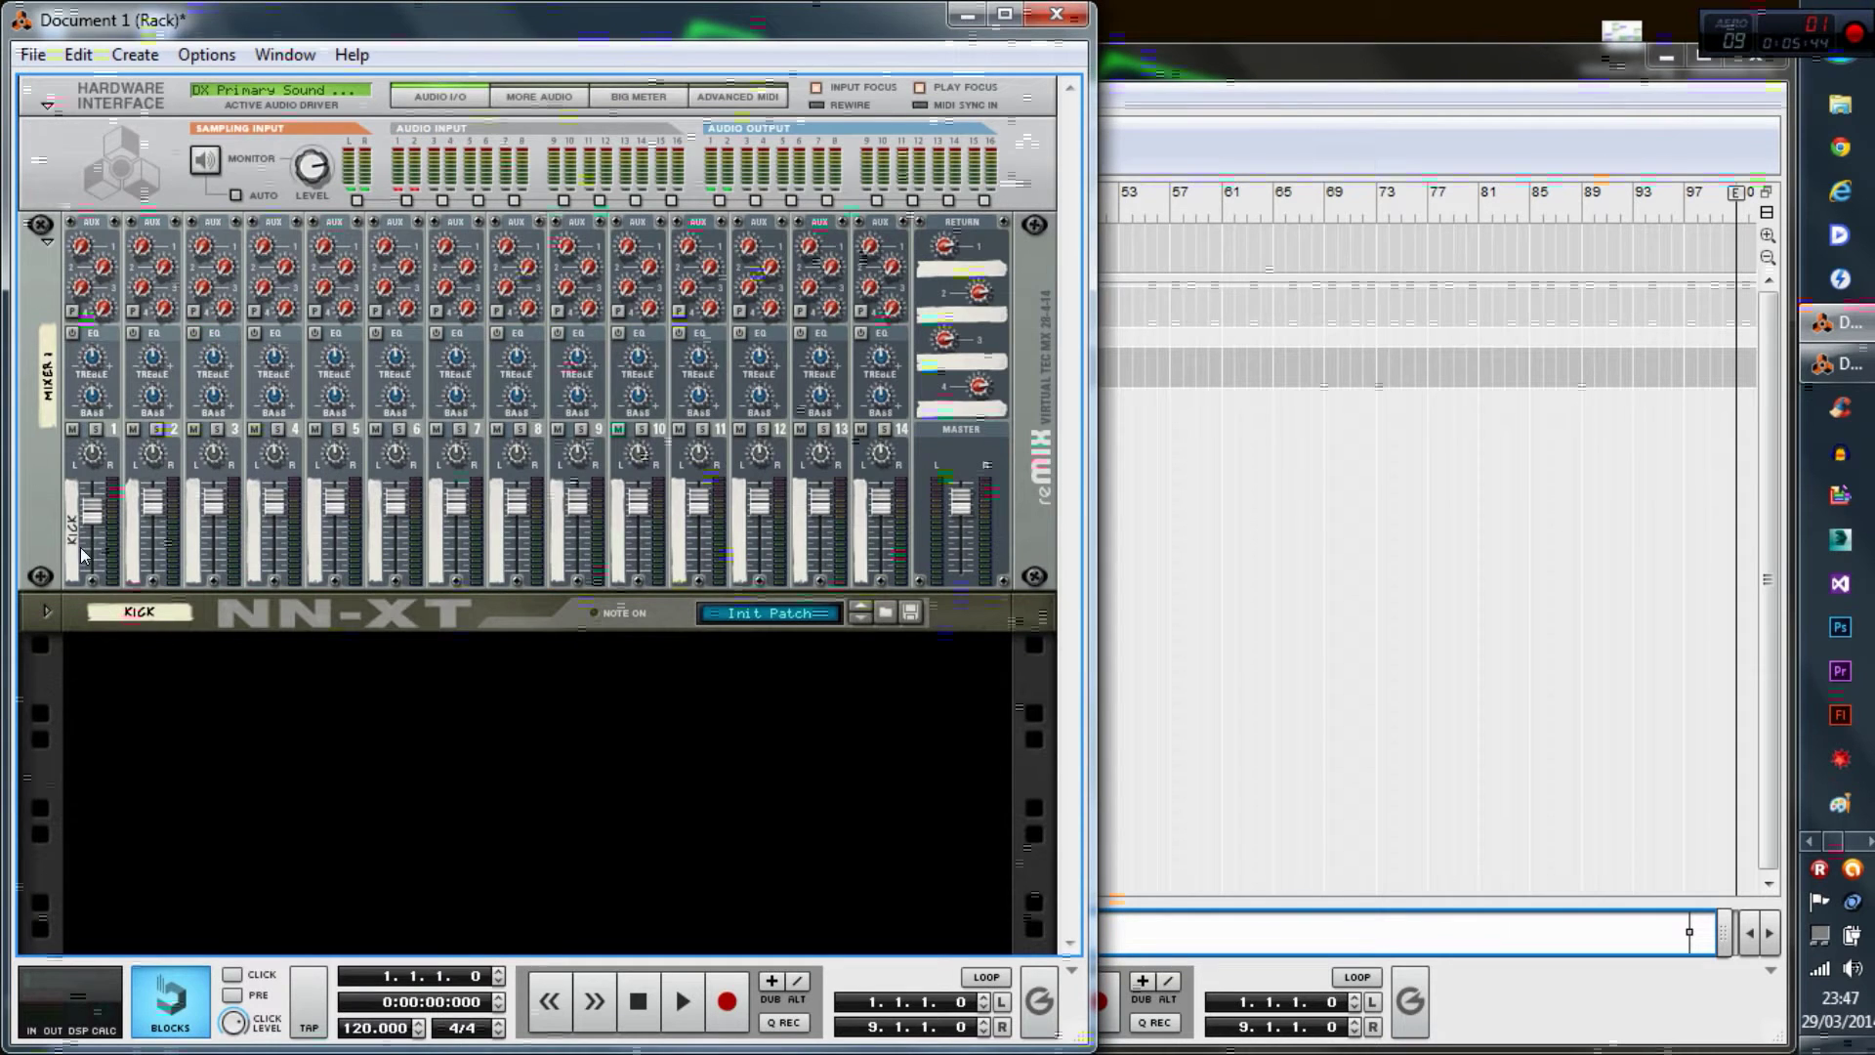
{"action": "right_click", "coordinate": [110, 709]}
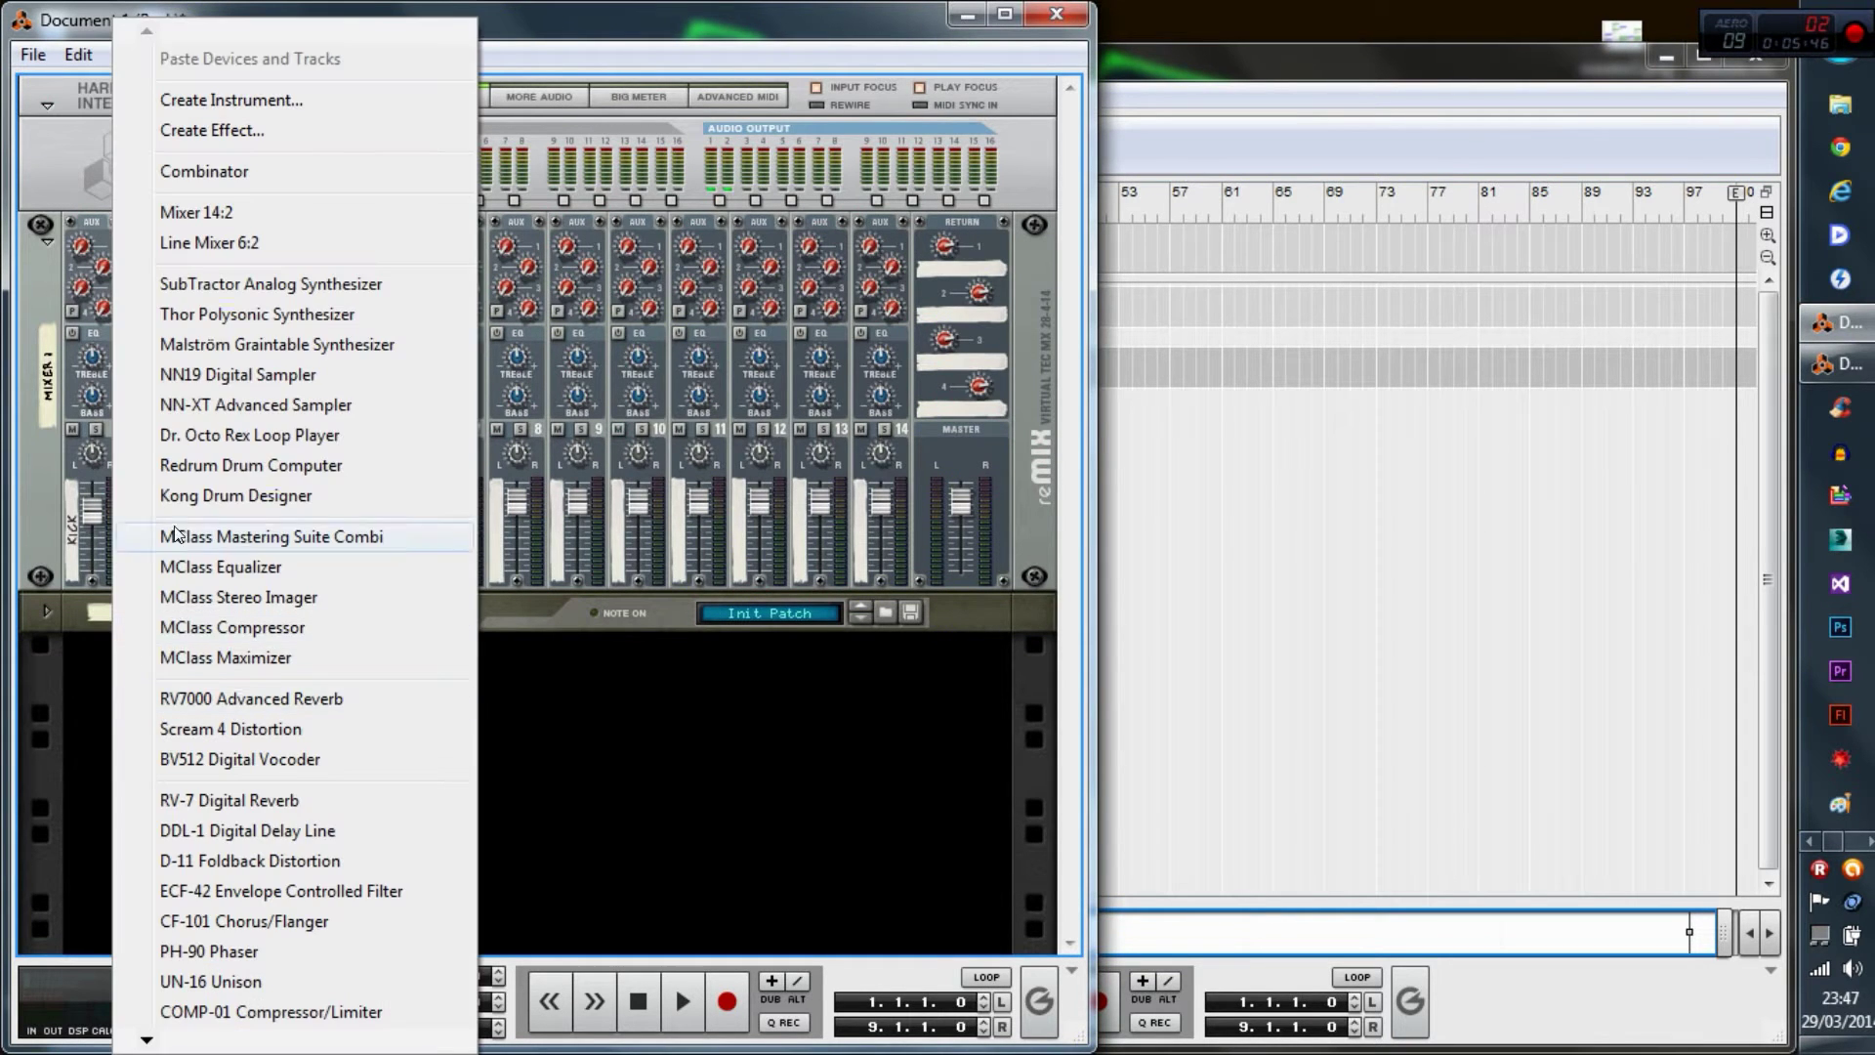
{"action": "left_click", "coordinate": [217, 404]}
- Browse samples for the new NN-XT and expand 02_SnareDrums under xclusive drums-sorted in the Redrum Drum Kits folder, collapsing 01_BassDrums
{"action": "left_click", "coordinate": [41, 804]}
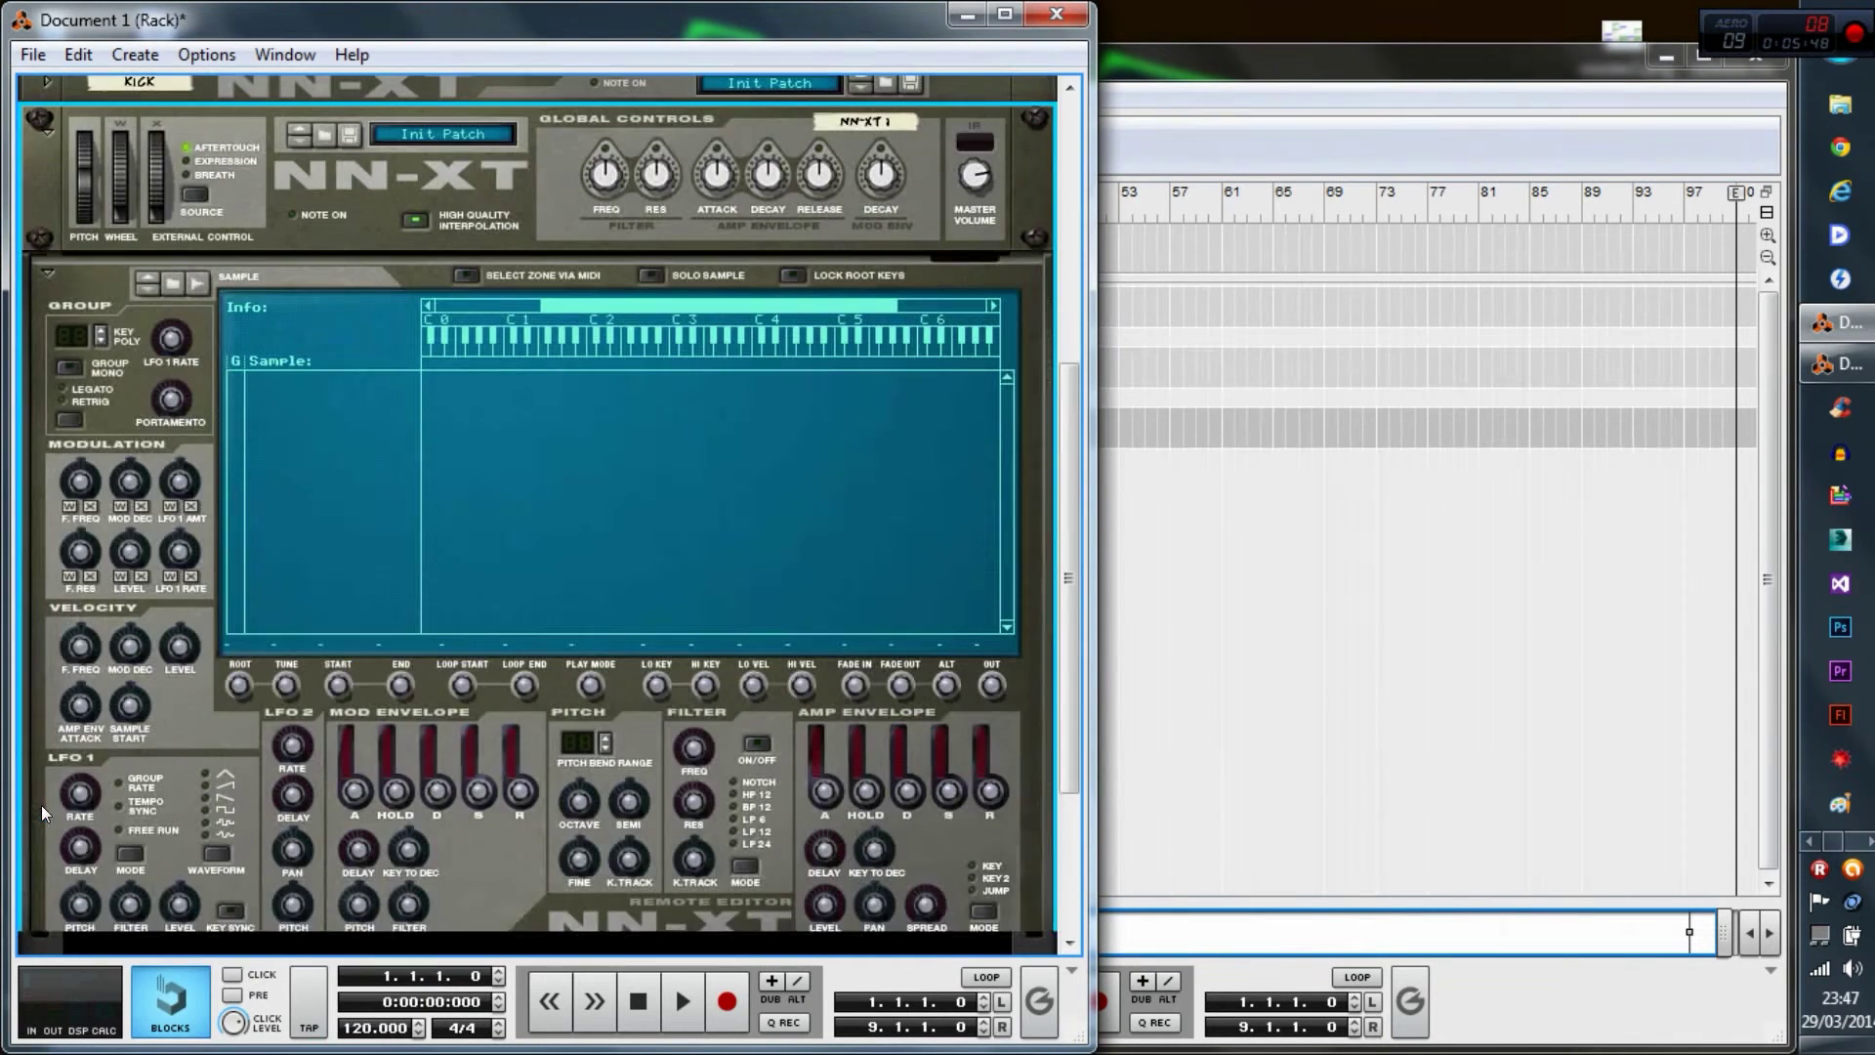
{"action": "left_click", "coordinate": [173, 284]}
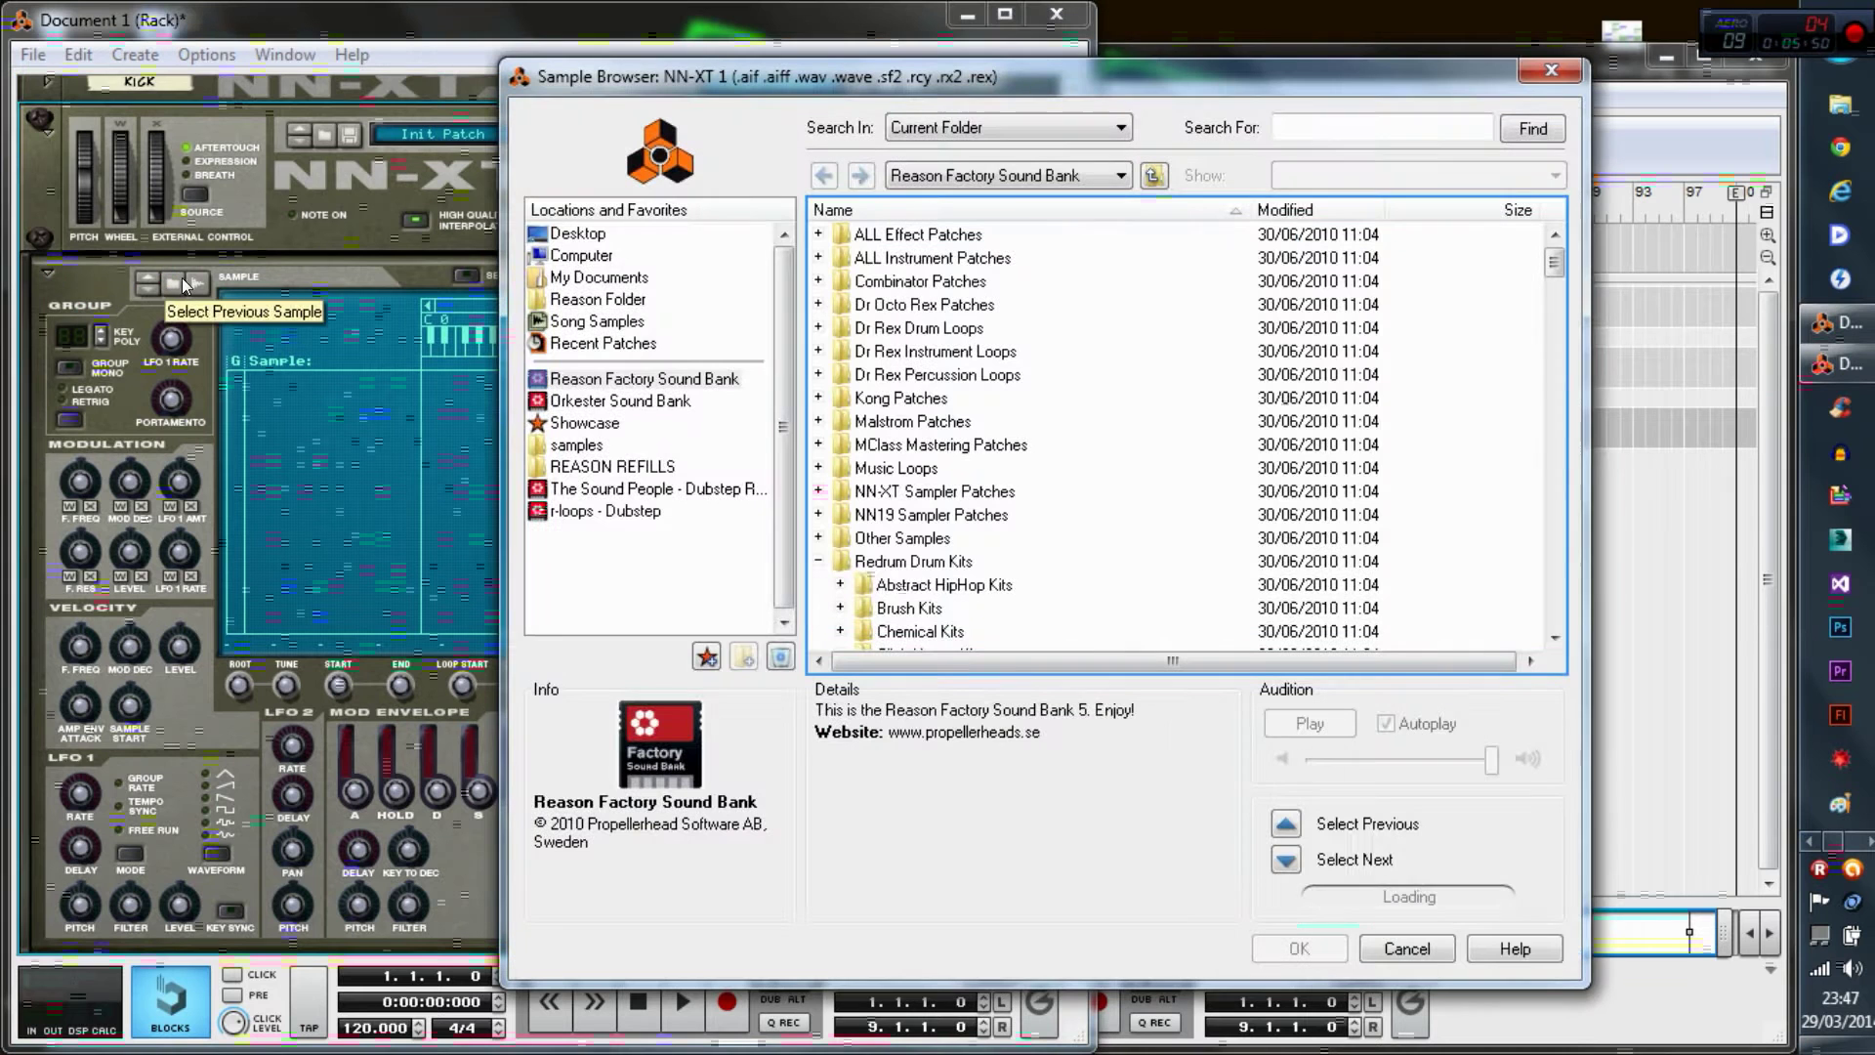
{"action": "left_click", "coordinate": [874, 515]}
{"action": "scroll", "coordinate": [876, 522], "scroll_direction": "down", "scroll_amount": 3}
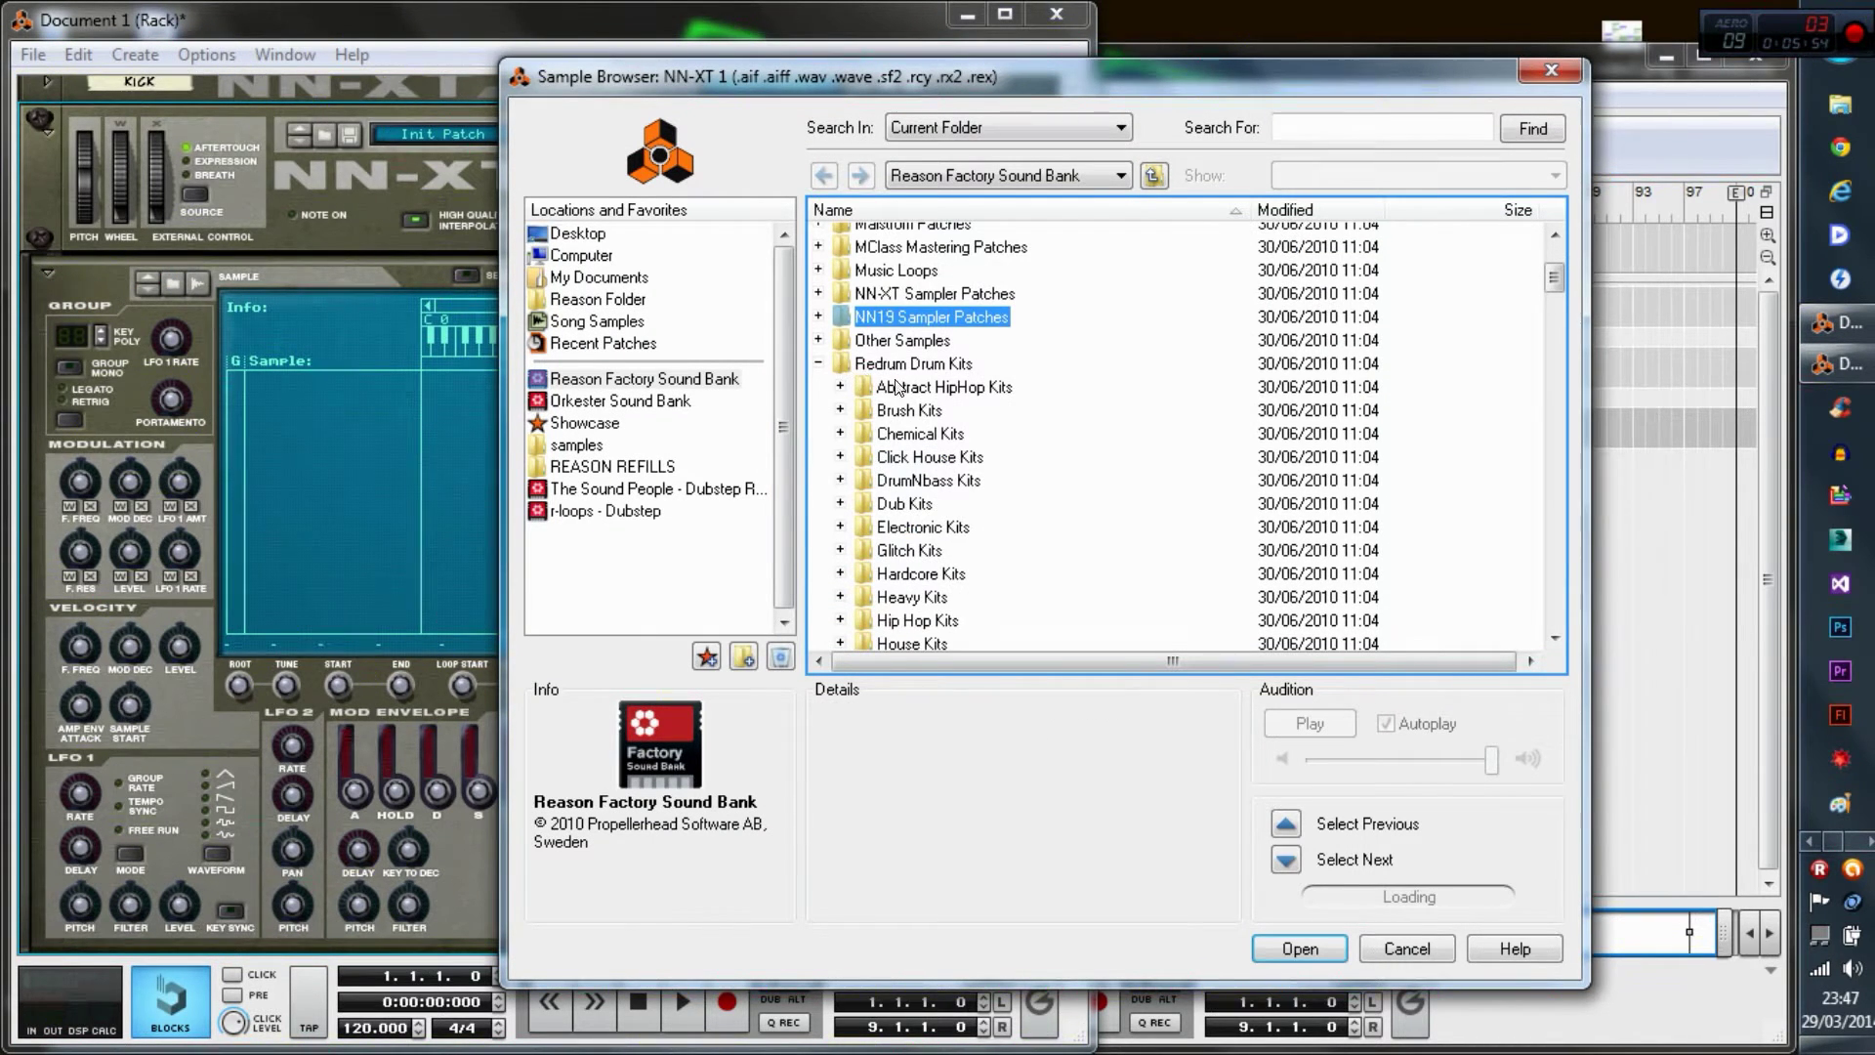
{"action": "scroll", "coordinate": [965, 423], "scroll_direction": "down", "scroll_amount": 2}
{"action": "scroll", "coordinate": [960, 430], "scroll_direction": "down", "scroll_amount": 5}
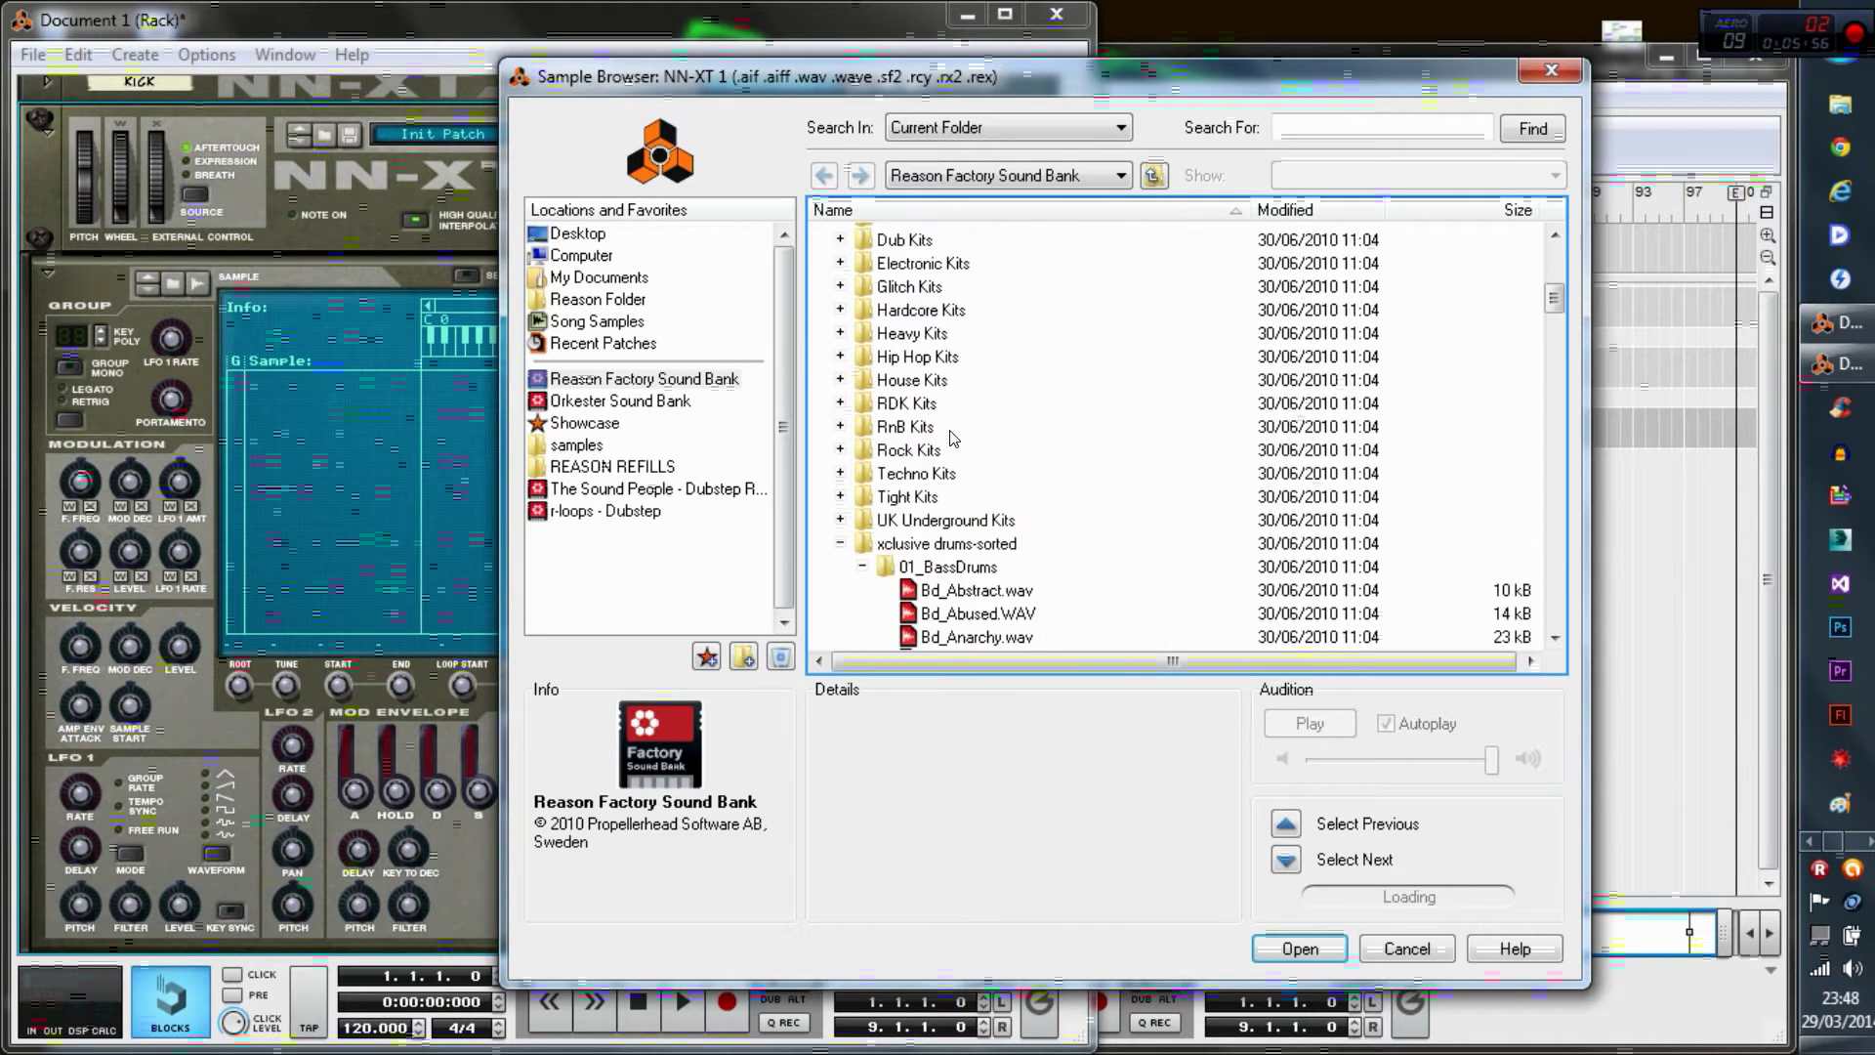
{"action": "left_click", "coordinate": [945, 347]}
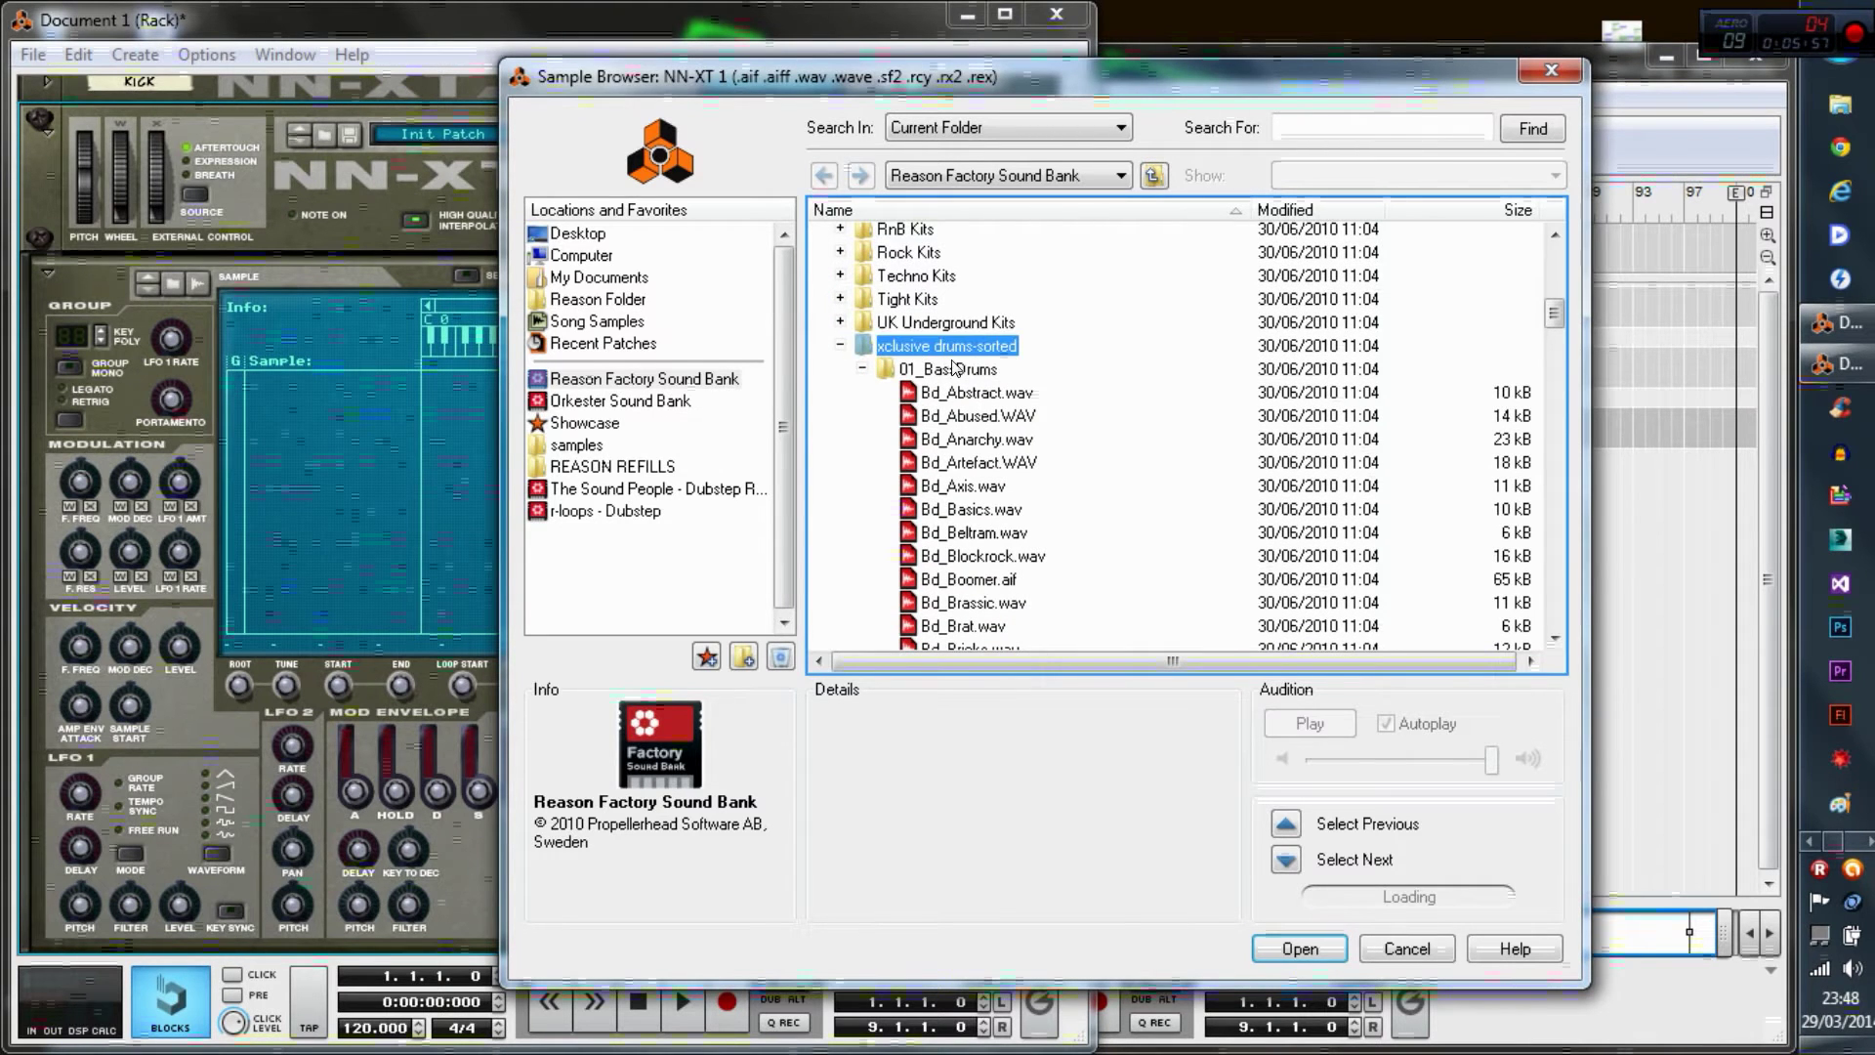
{"action": "left_click", "coordinate": [954, 376]}
{"action": "left_click", "coordinate": [863, 369]}
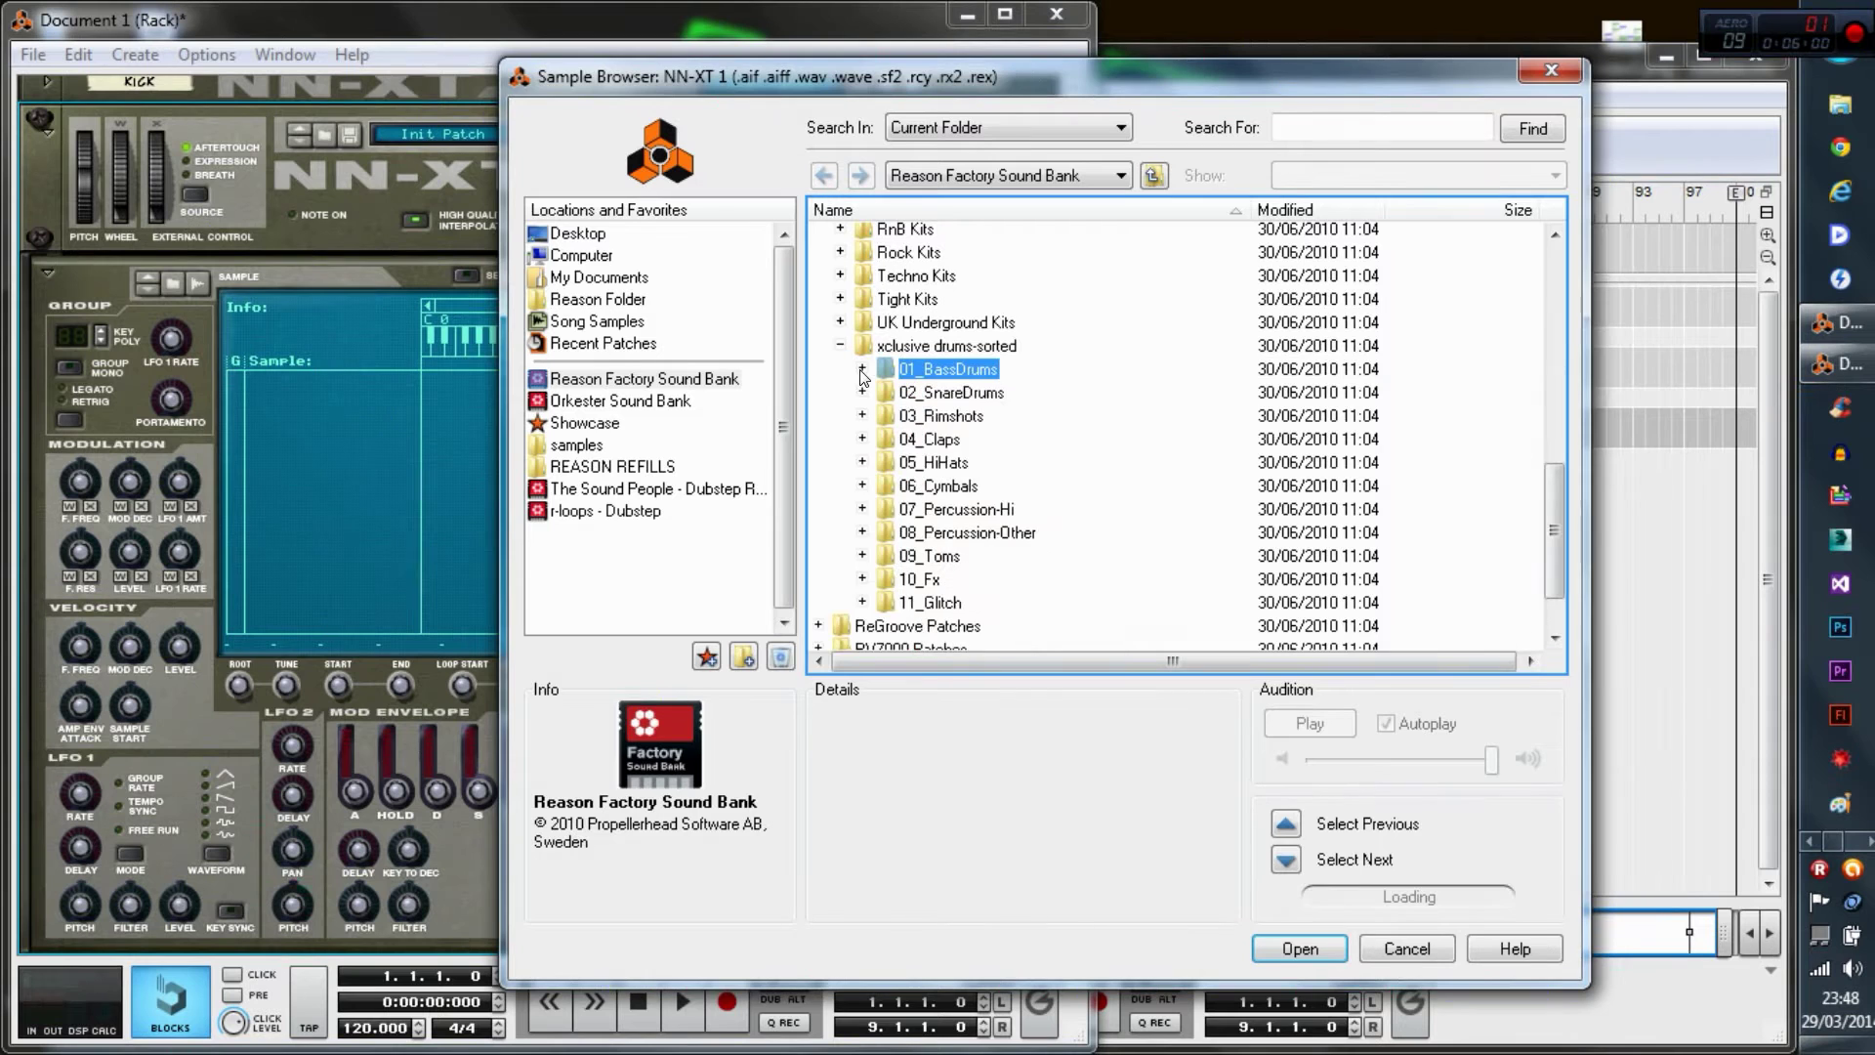
{"action": "scroll", "coordinate": [863, 380], "scroll_direction": "down", "scroll_amount": 1}
{"action": "scroll", "coordinate": [863, 381], "scroll_direction": "down", "scroll_amount": 1}
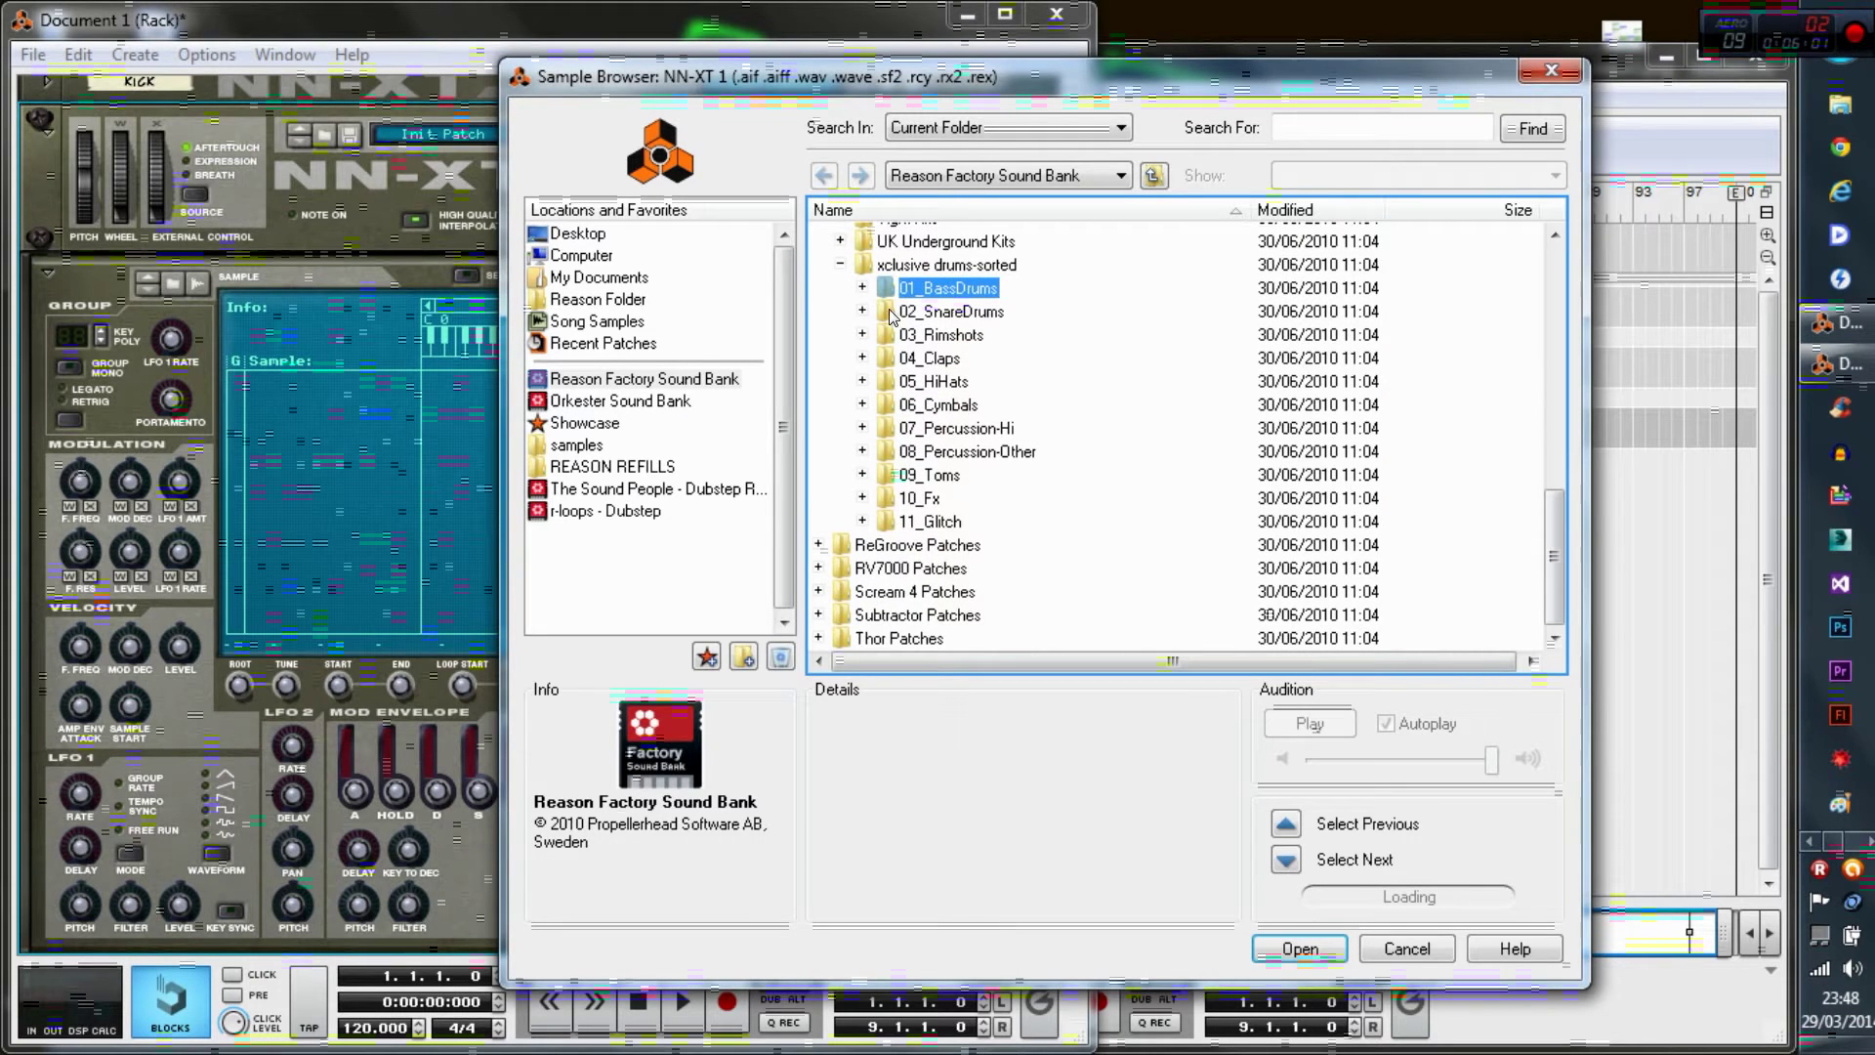
{"action": "left_click", "coordinate": [863, 311]}
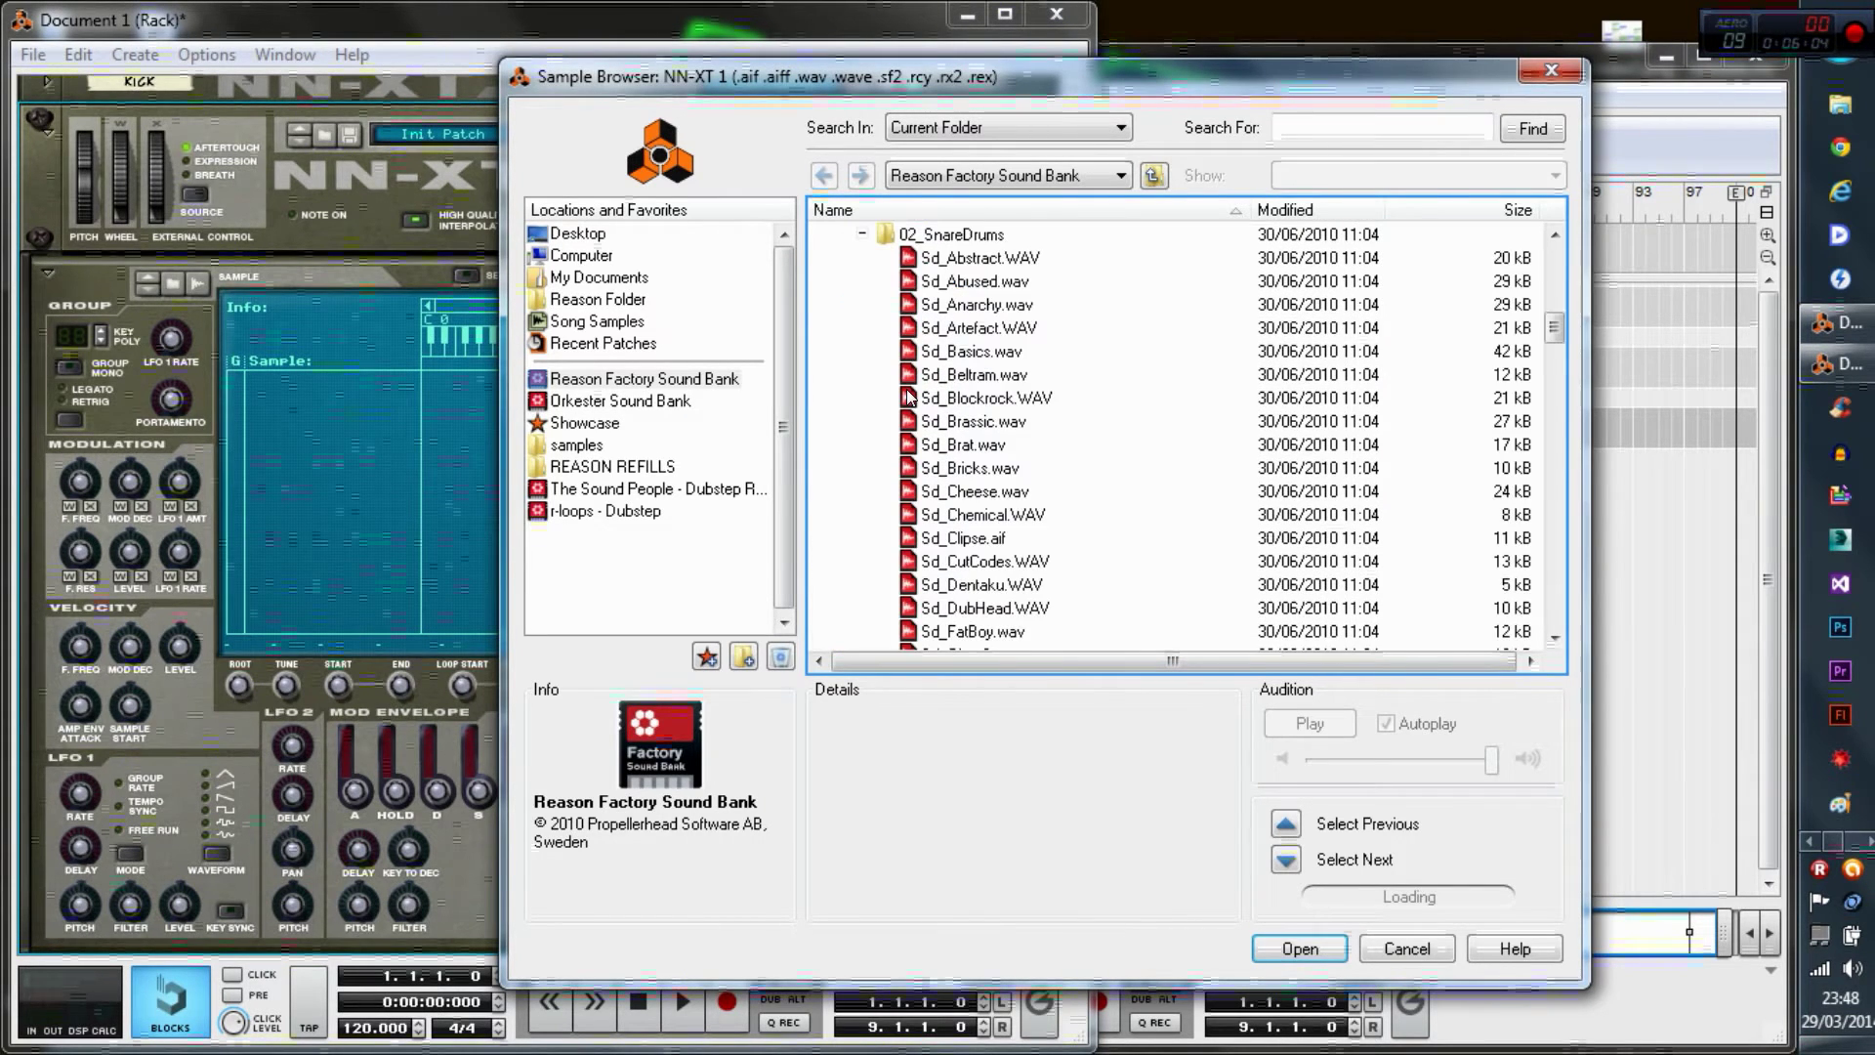
- Audition the snare samples in 02_SnareDrums, from Sd_Abstract.WAV through Sd_FatBoy.wav
{"action": "left_click", "coordinate": [951, 262]}
{"action": "left_click", "coordinate": [968, 308]}
{"action": "left_click", "coordinate": [971, 355]}
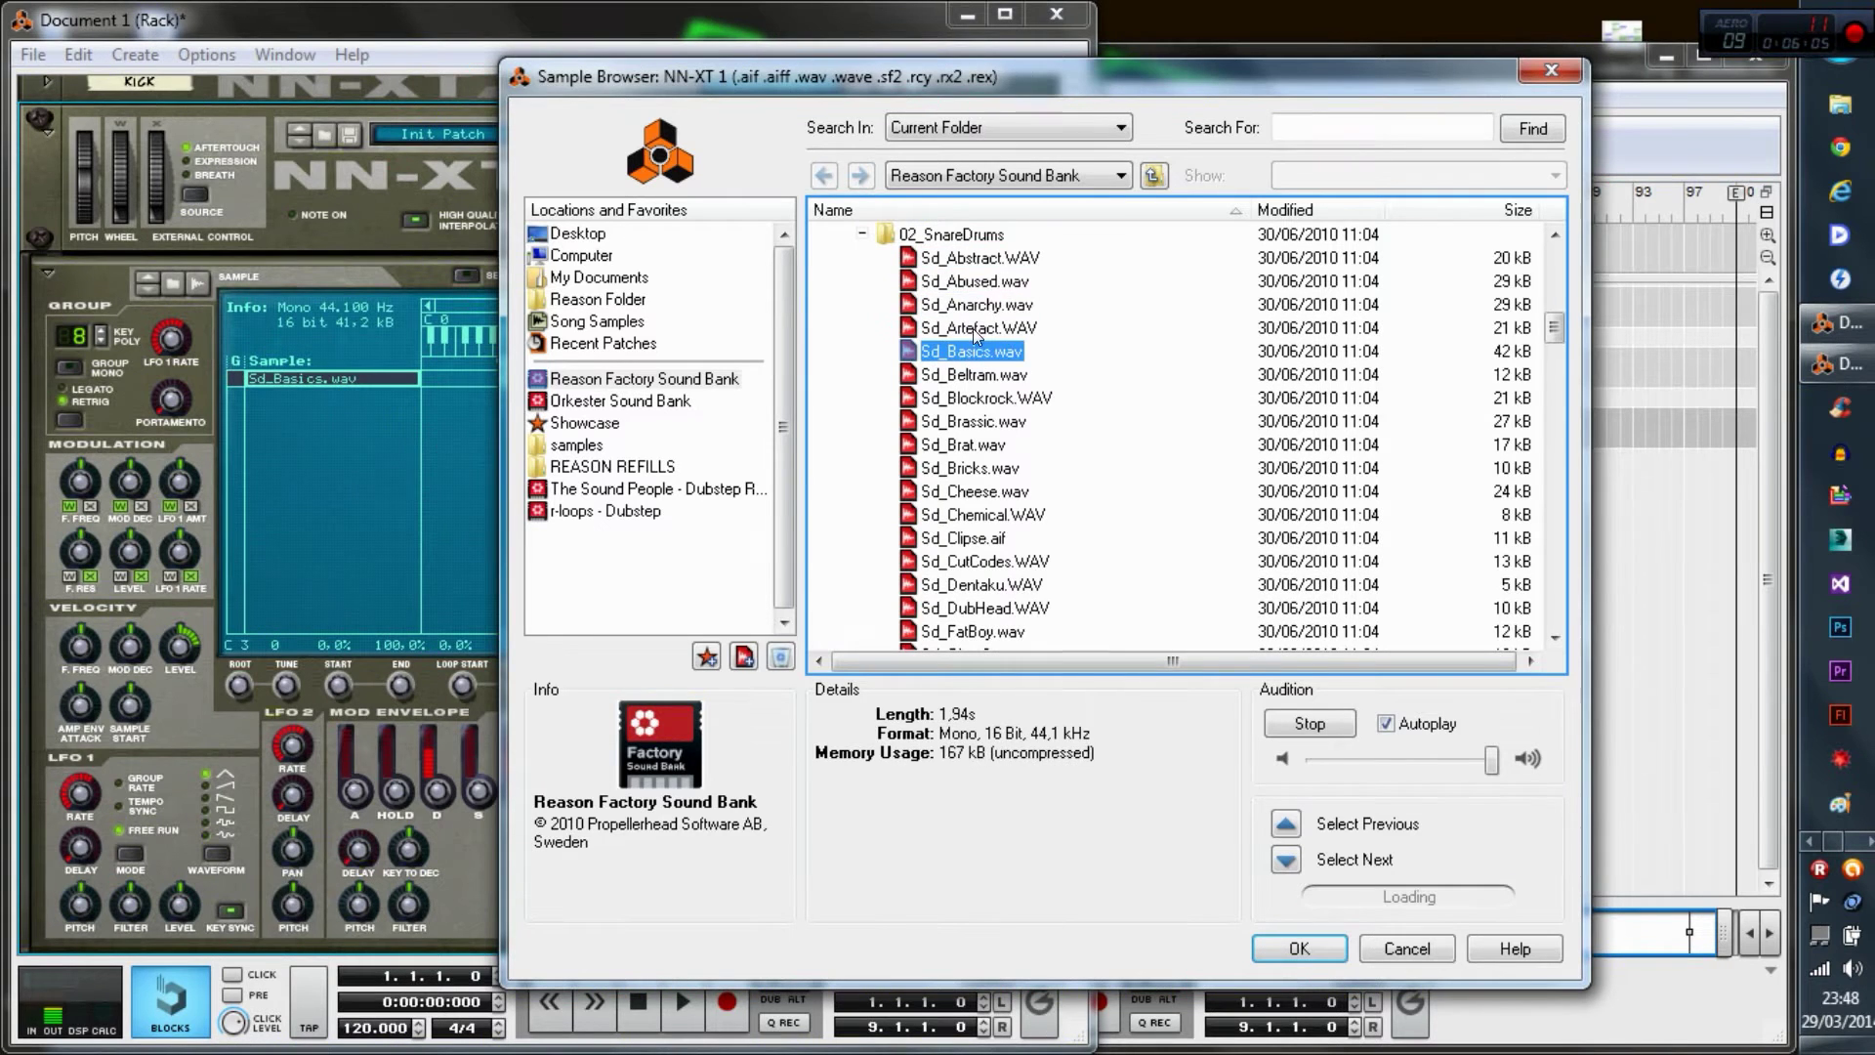
{"action": "left_click", "coordinate": [980, 310]}
{"action": "left_click", "coordinate": [978, 284]}
{"action": "left_click", "coordinate": [977, 399]}
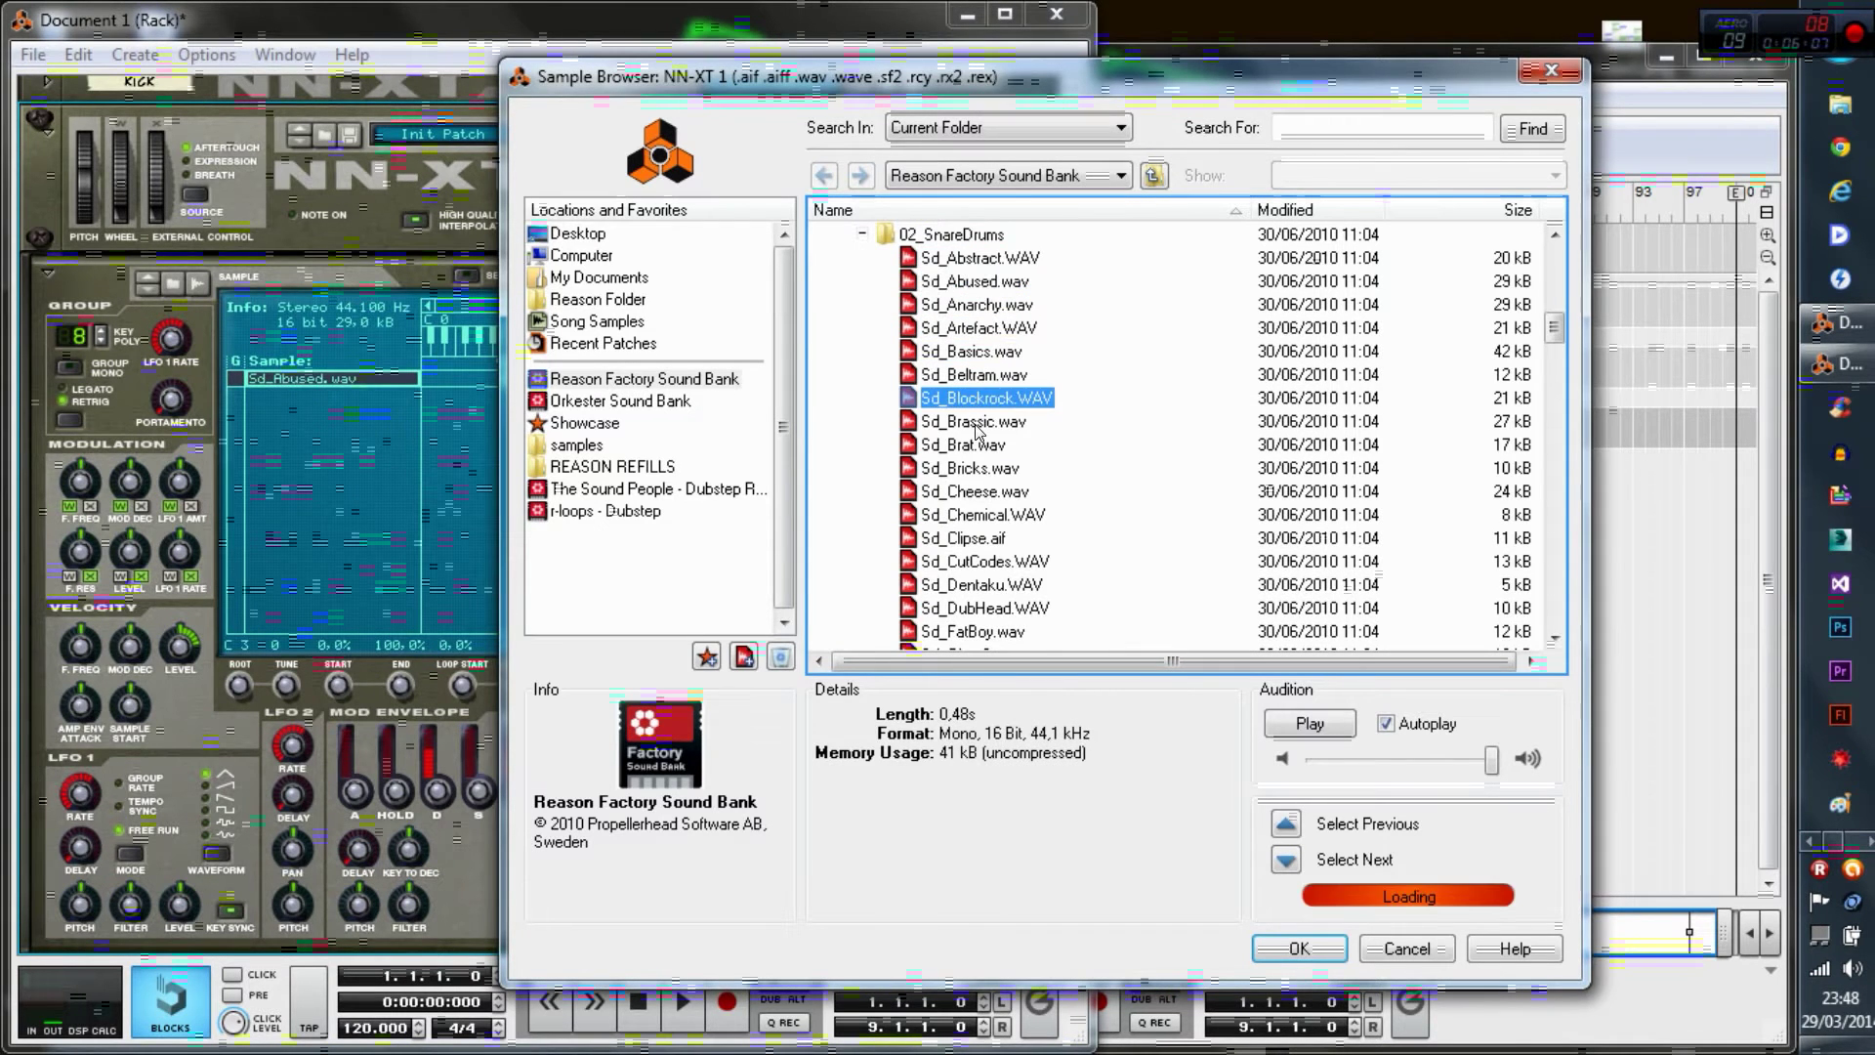
{"action": "left_click", "coordinate": [974, 423]}
{"action": "left_click", "coordinate": [971, 447]}
{"action": "left_click", "coordinate": [969, 470]}
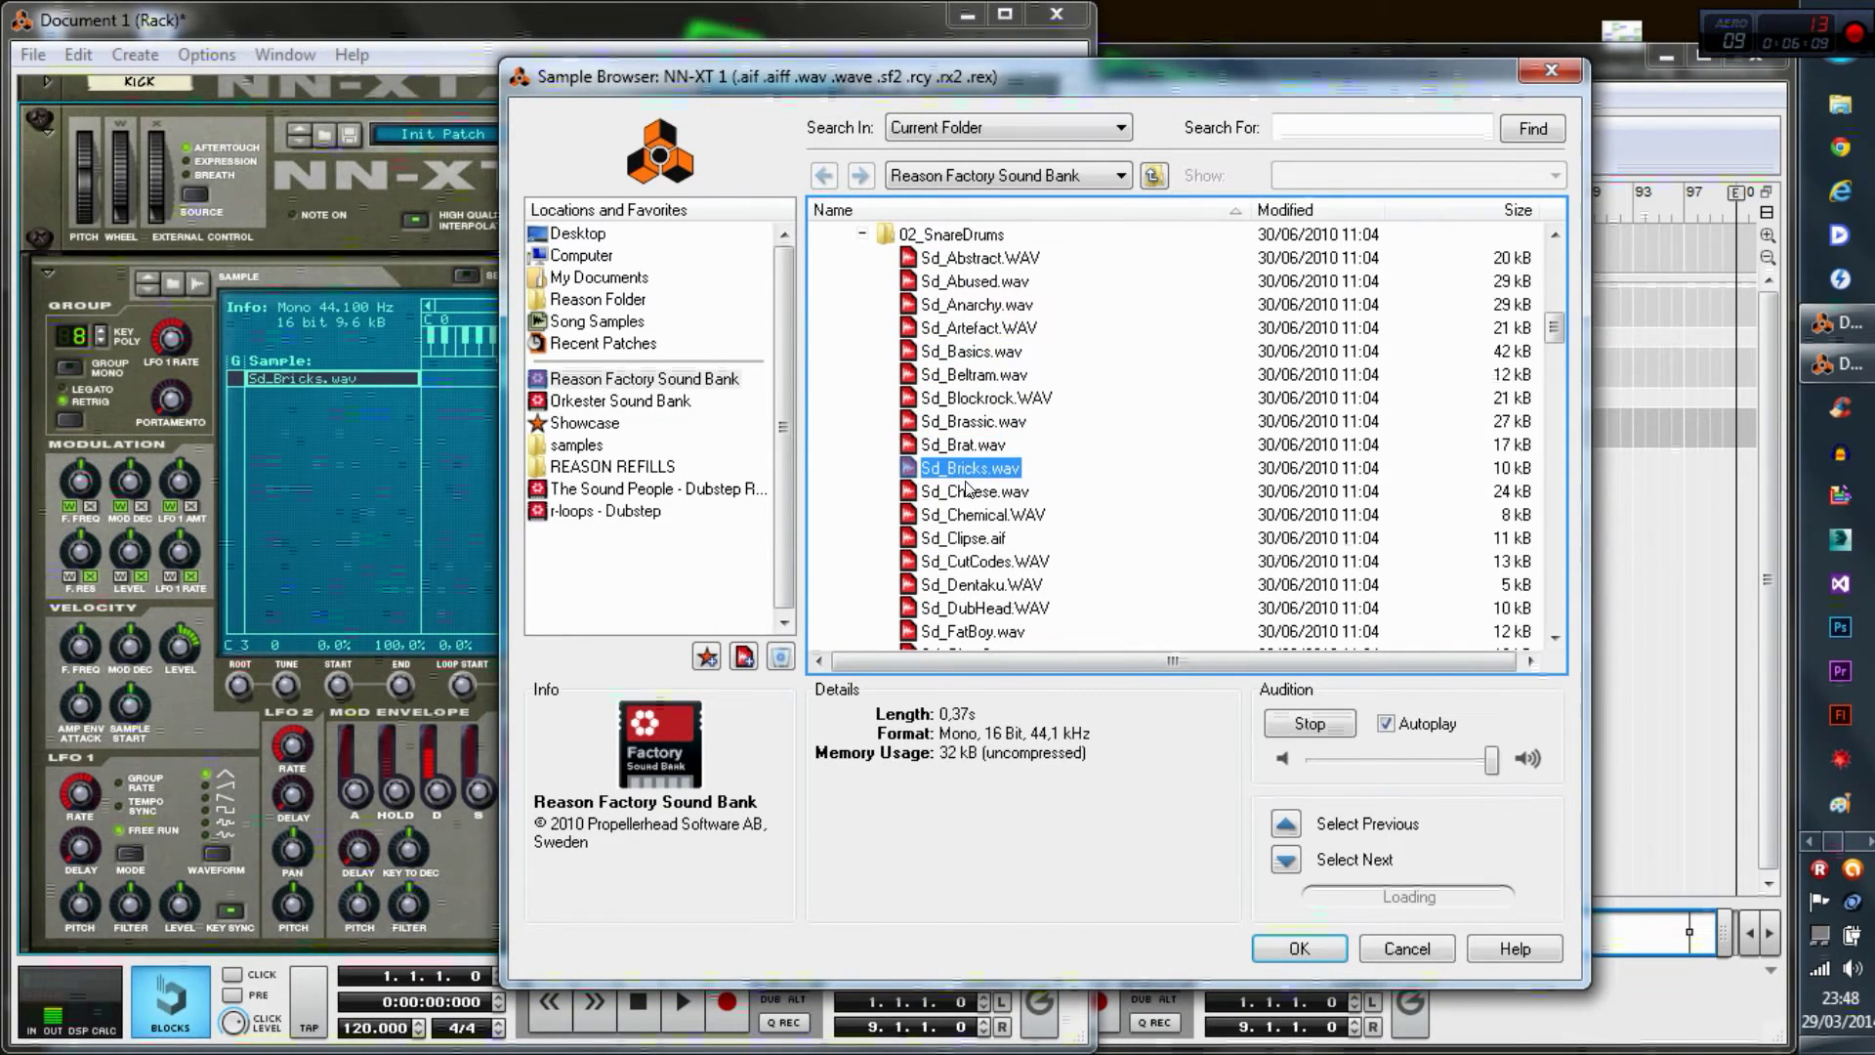
{"action": "left_click", "coordinate": [965, 493]}
{"action": "left_click", "coordinate": [964, 516]}
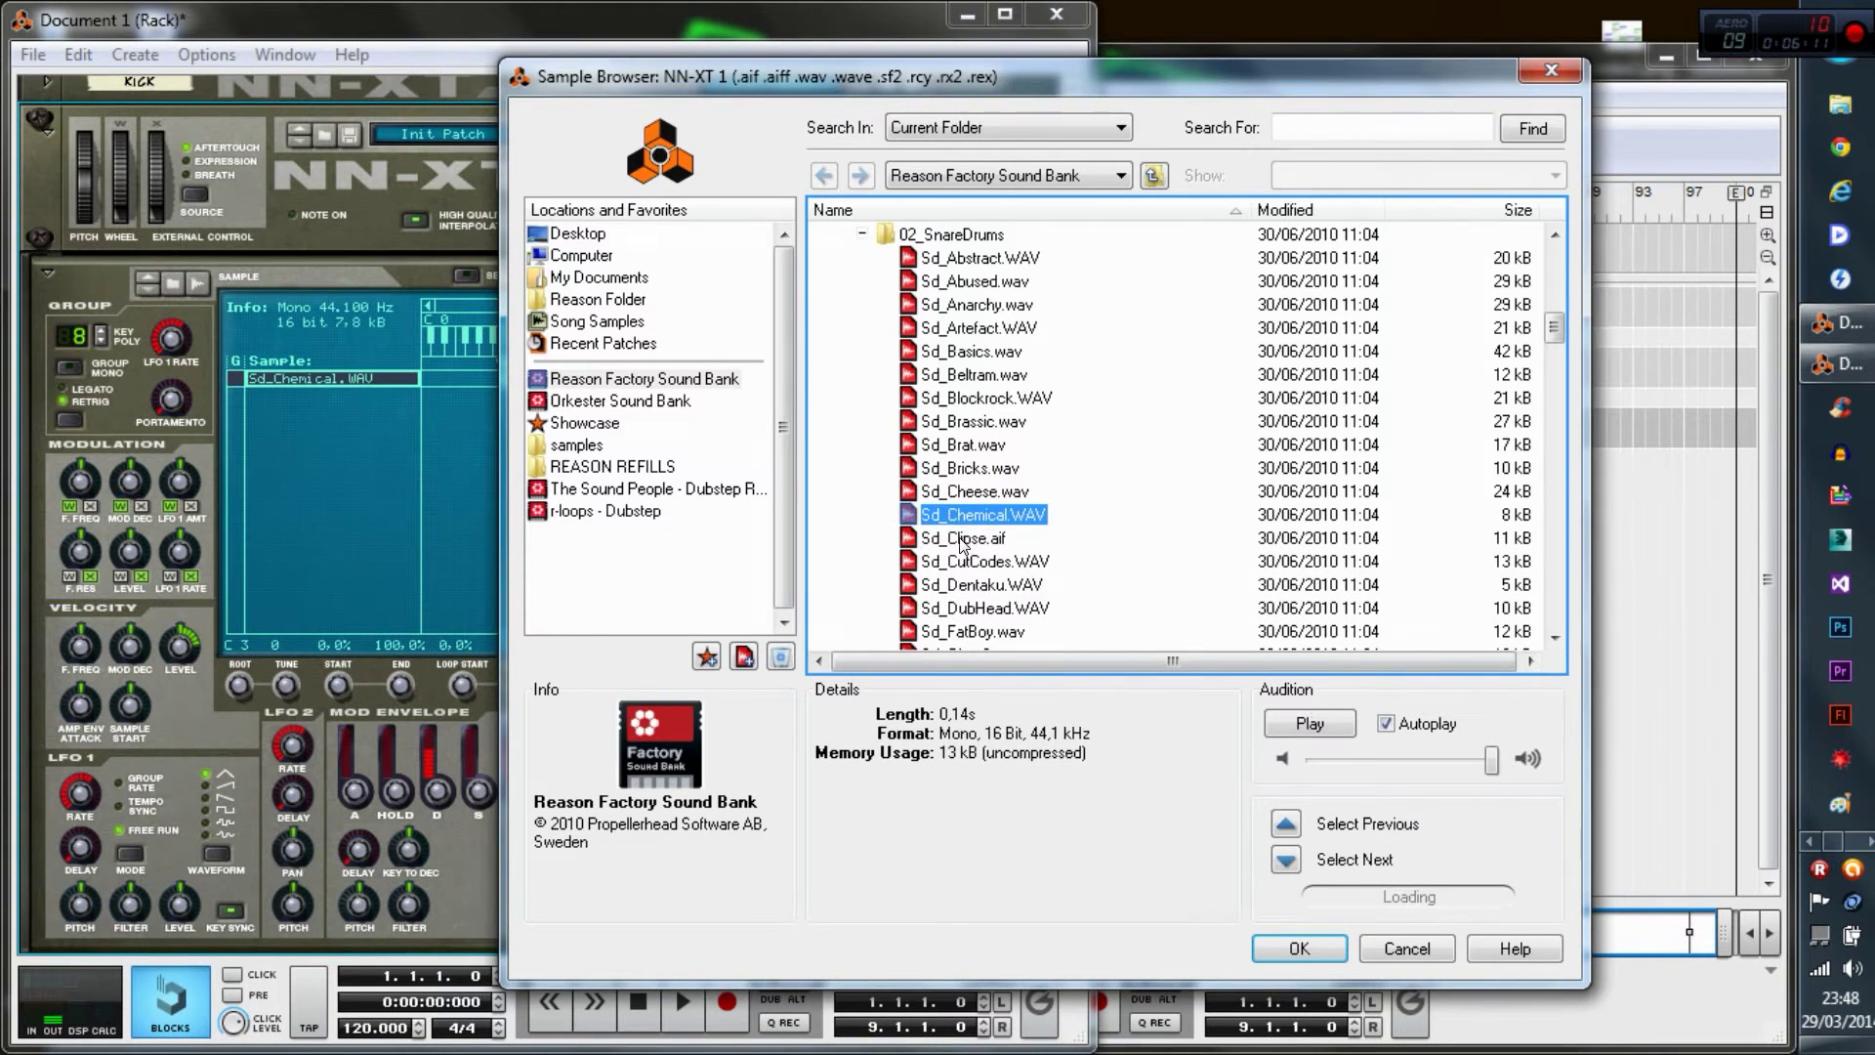
{"action": "left_click", "coordinate": [963, 534]}
{"action": "left_click", "coordinate": [964, 561]}
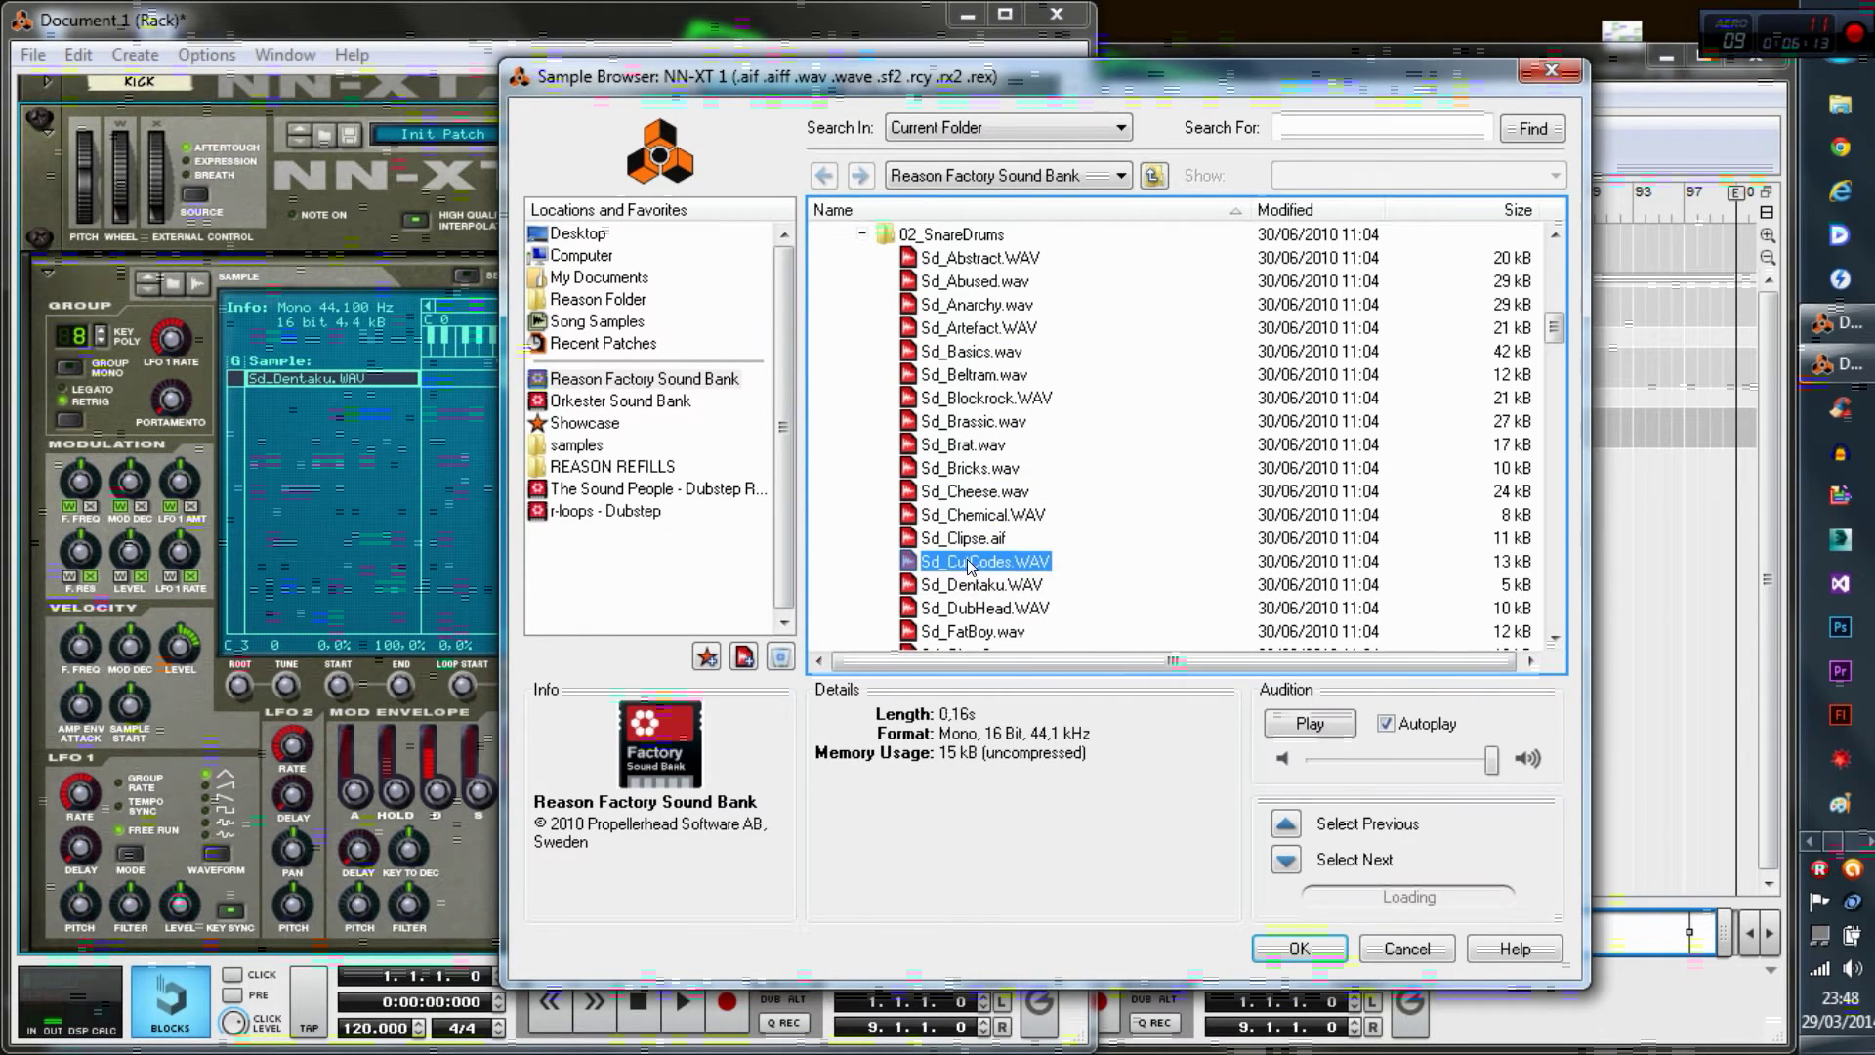
{"action": "left_click", "coordinate": [965, 608]}
{"action": "left_click", "coordinate": [967, 631]}
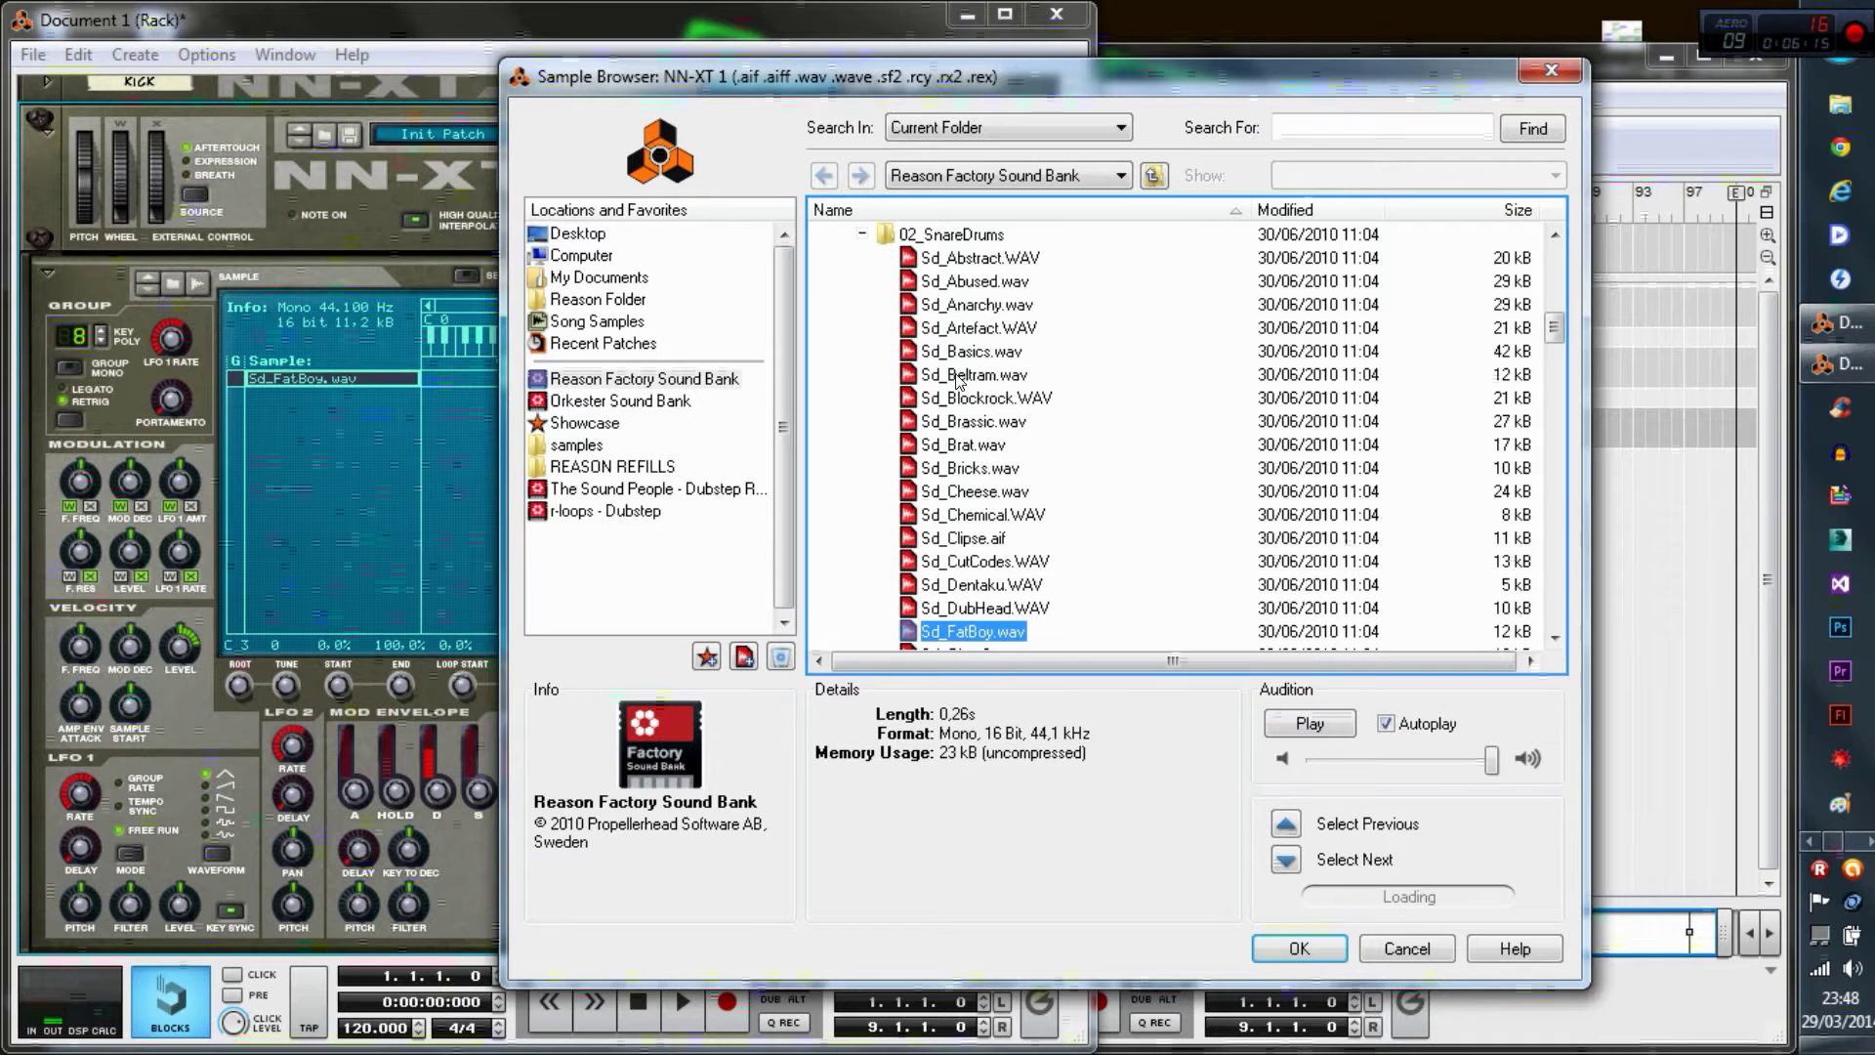
- Compare Sd_Anarchy.wav and Sd_Abused.wav, and load Sd_Abstract.WAV into the second NN-XT
{"action": "left_click", "coordinate": [947, 308]}
{"action": "left_click", "coordinate": [950, 286]}
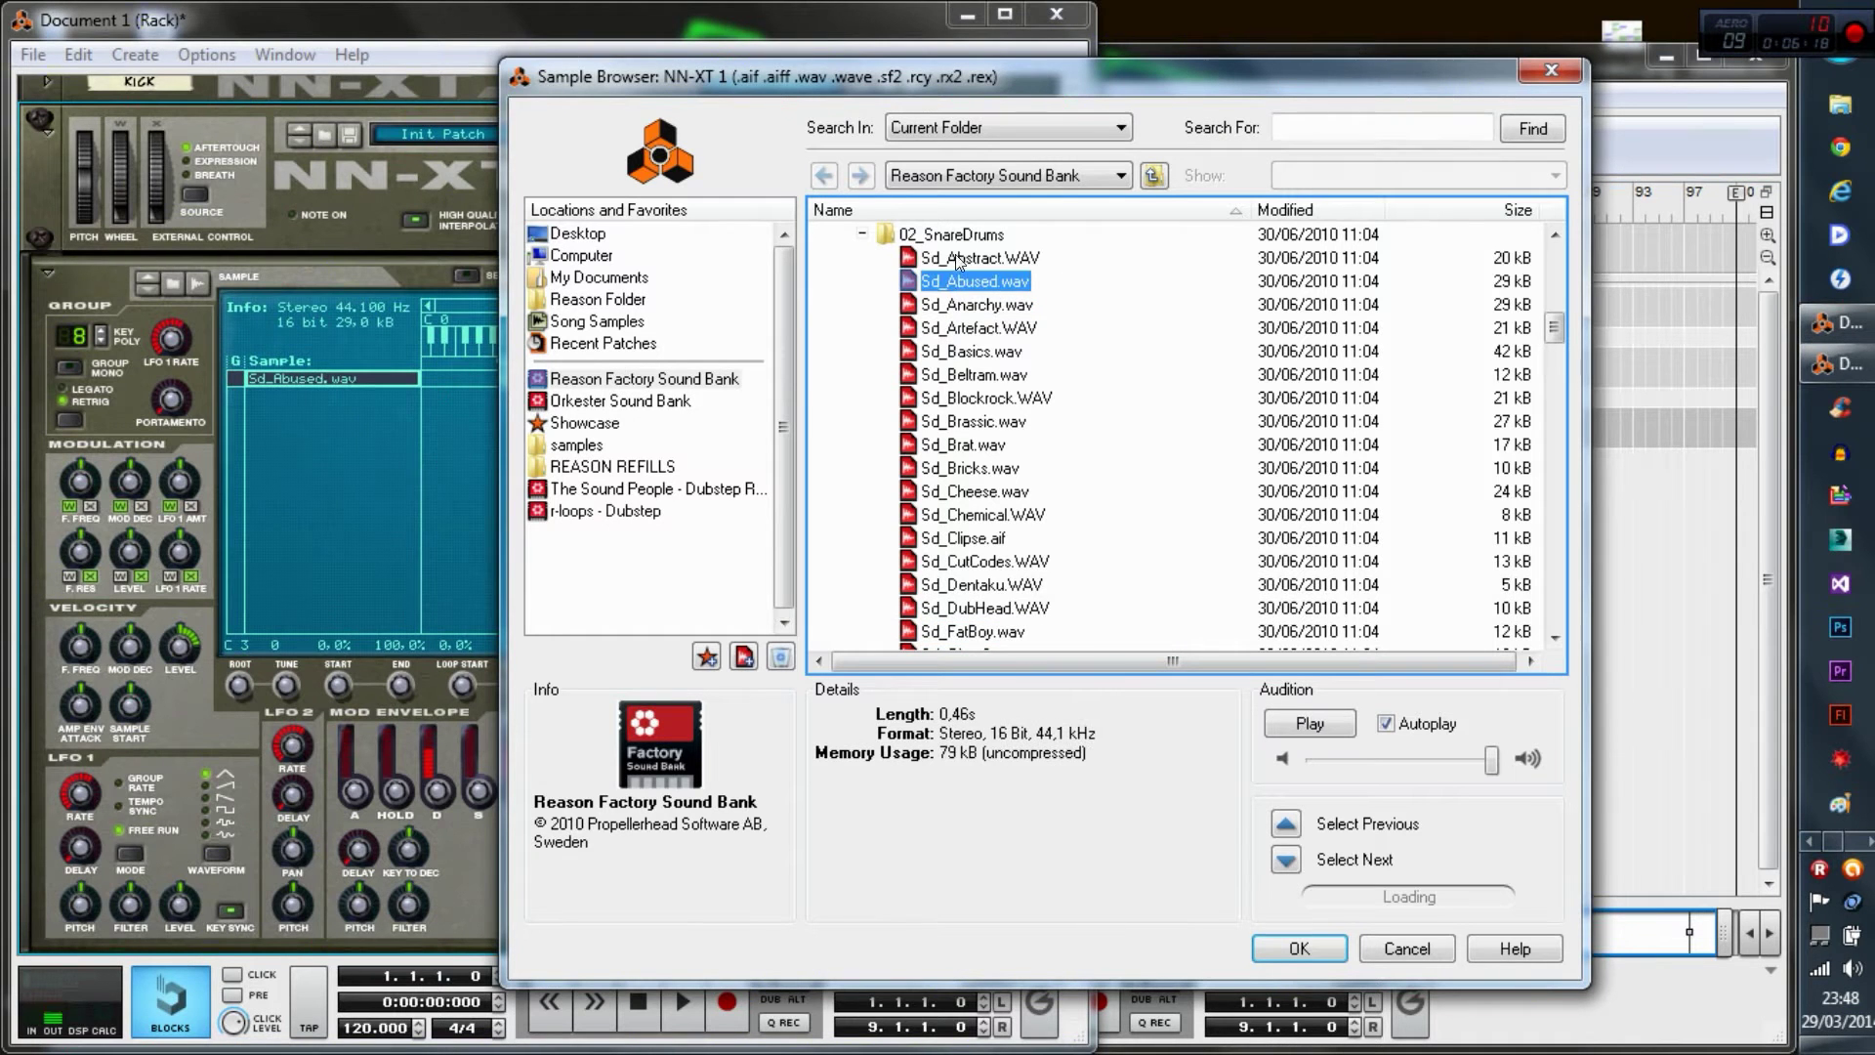
{"action": "left_click", "coordinate": [957, 264]}
{"action": "key", "text": "Return"}
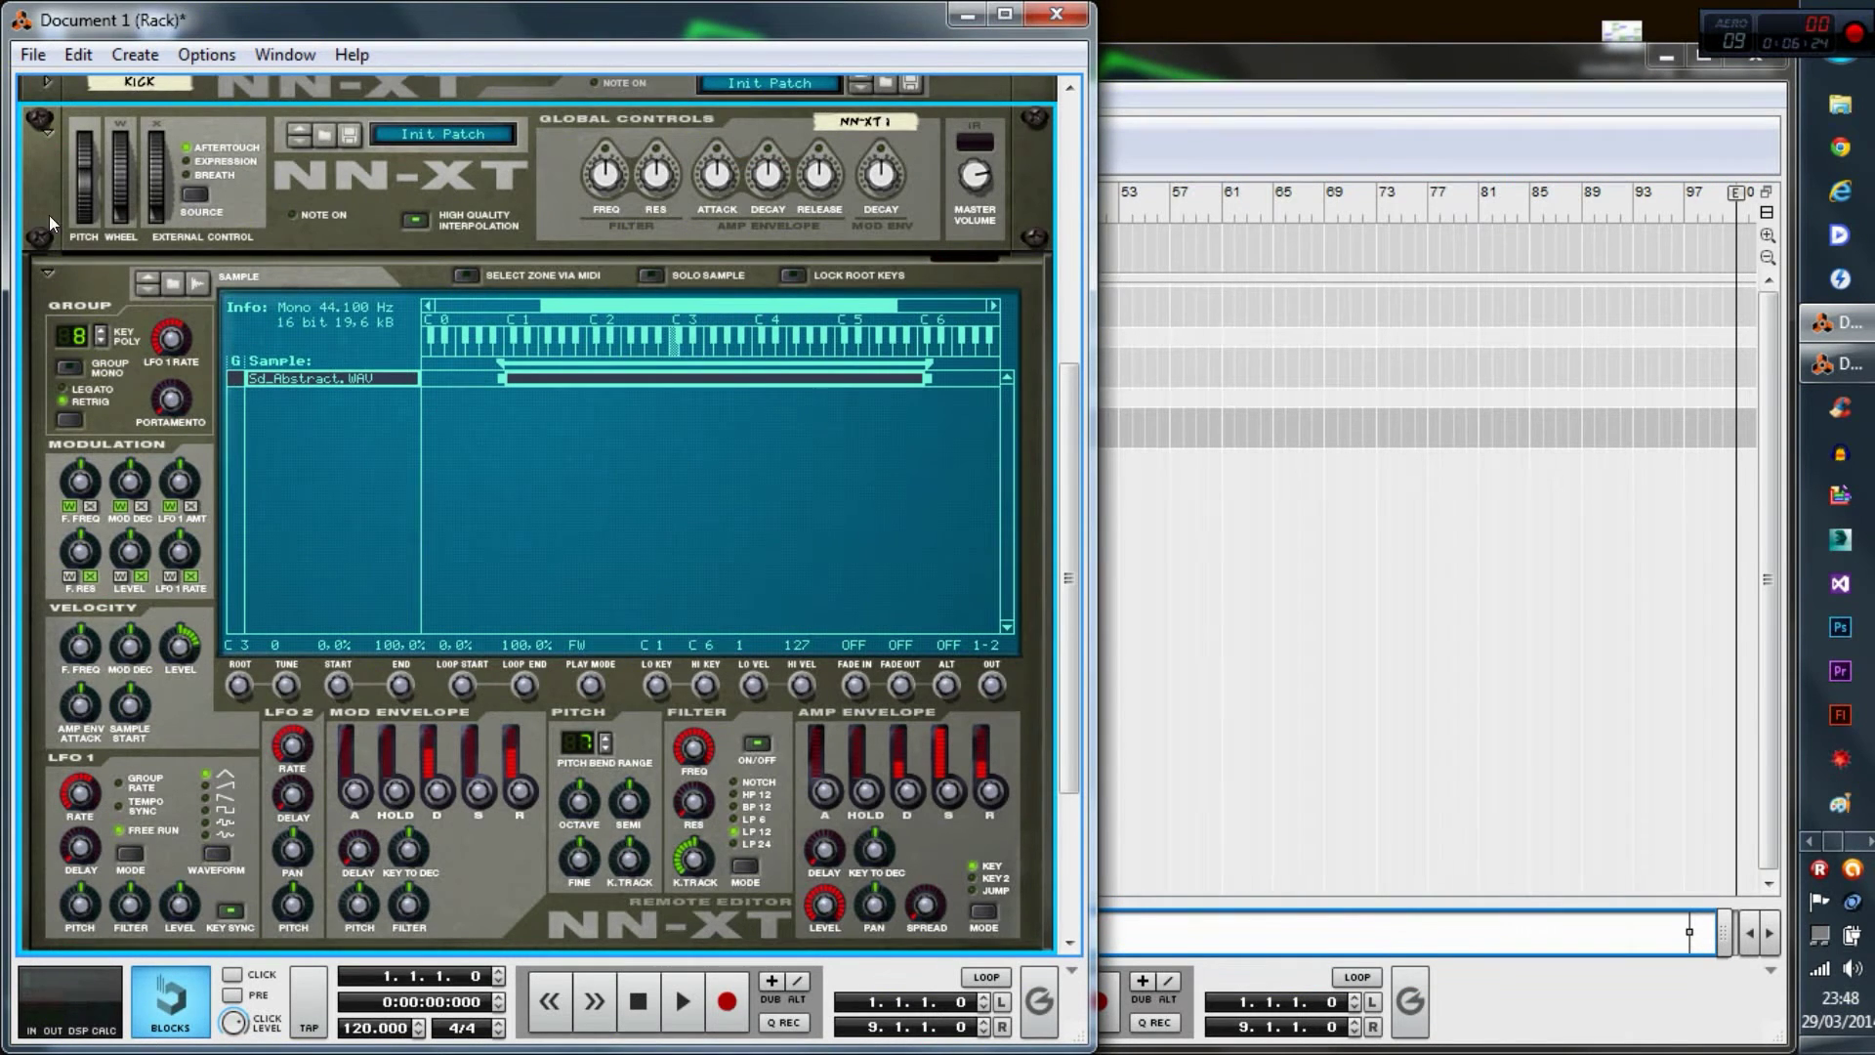
- Fold the second NN-XT completely and rename it "snare"
{"action": "left_click", "coordinate": [46, 270]}
{"action": "left_click", "coordinate": [51, 518]}
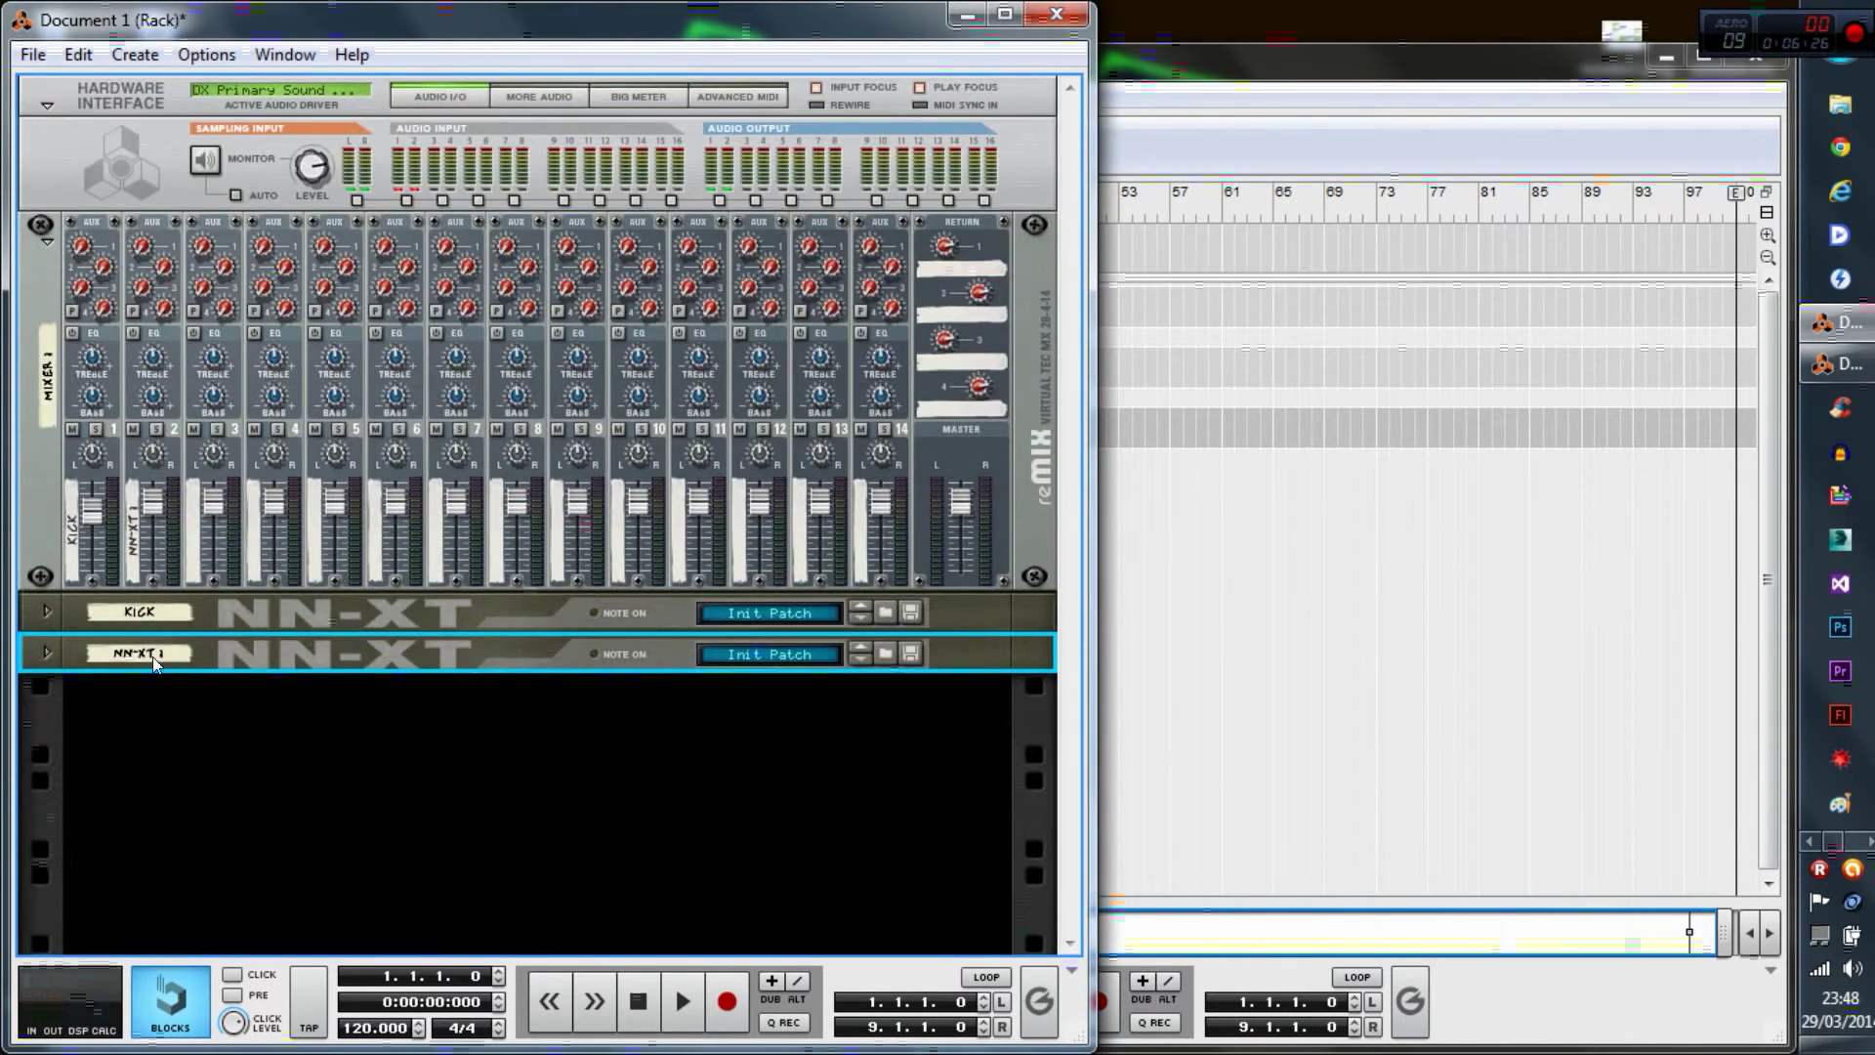
{"action": "double_click", "coordinate": [136, 656]}
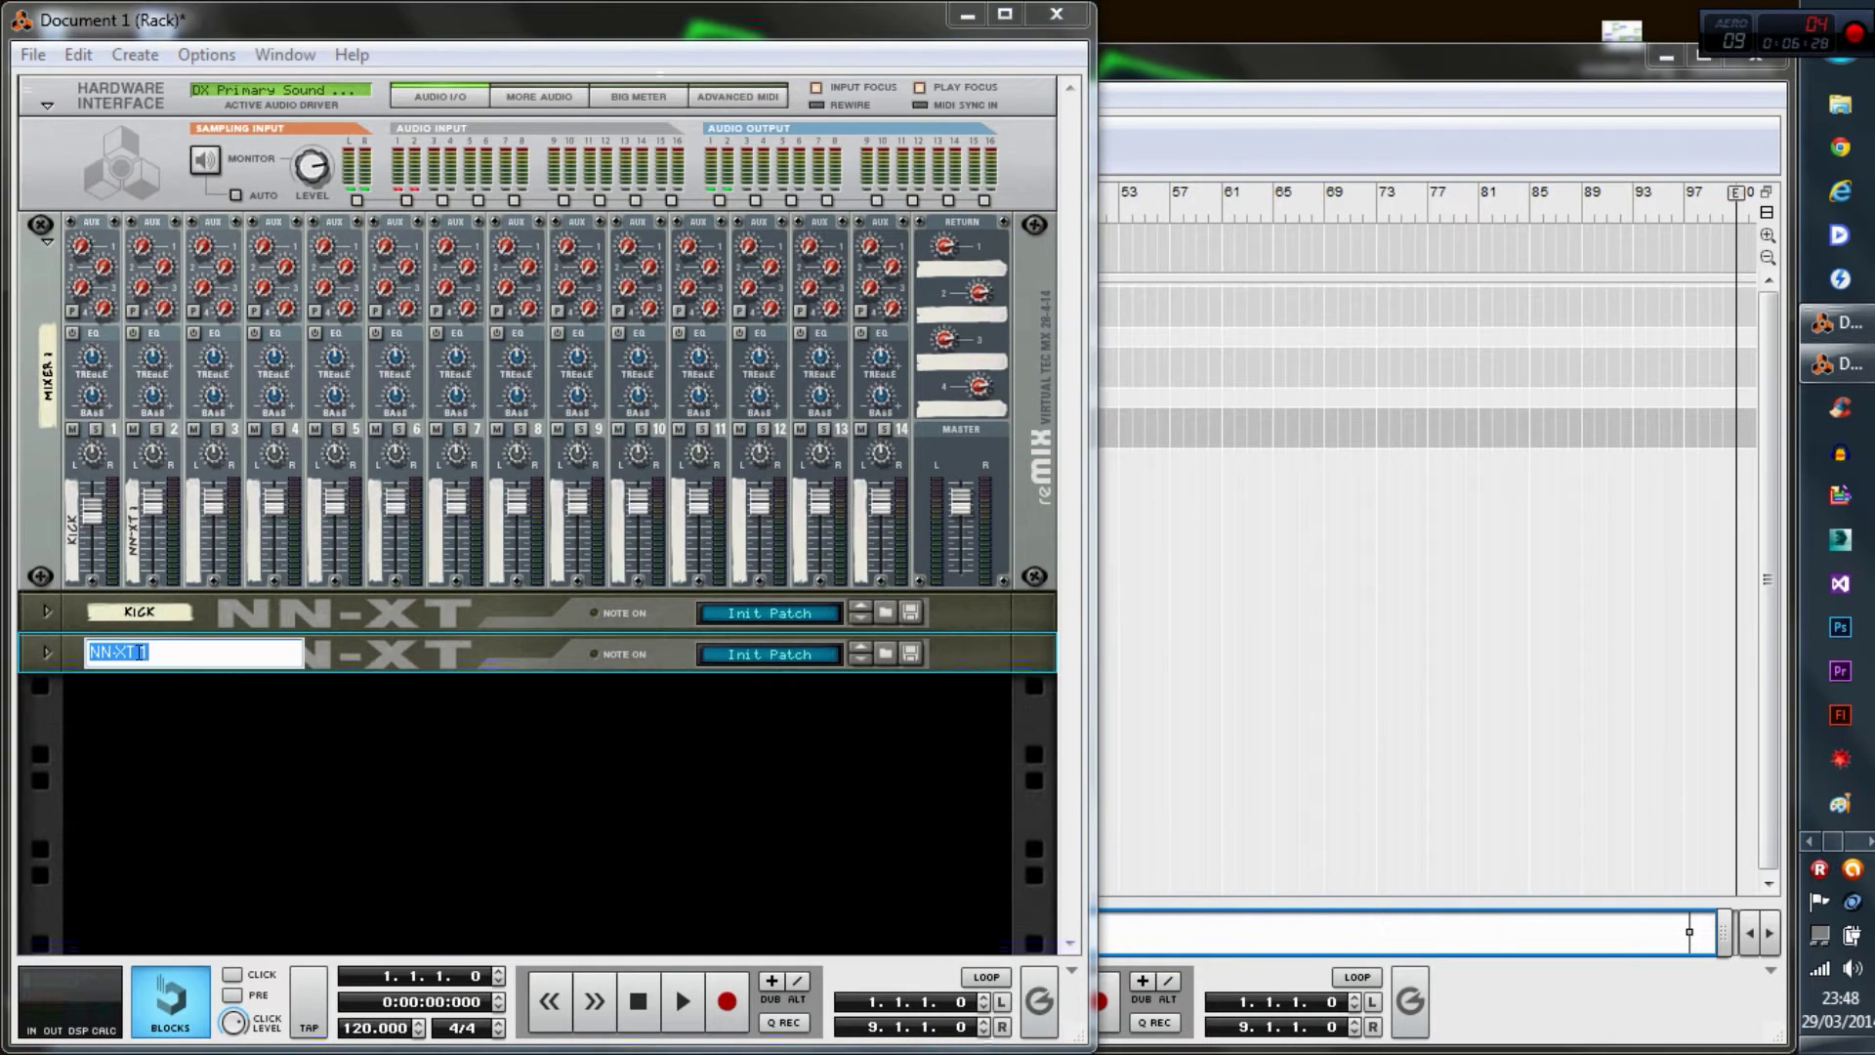
{"action": "type", "text": "snare"}
{"action": "key", "text": "Return"}
- Create a third NN-XT Advanced Sampler below the SNARE sampler and unfold its remote editor
{"action": "right_click", "coordinate": [147, 730]}
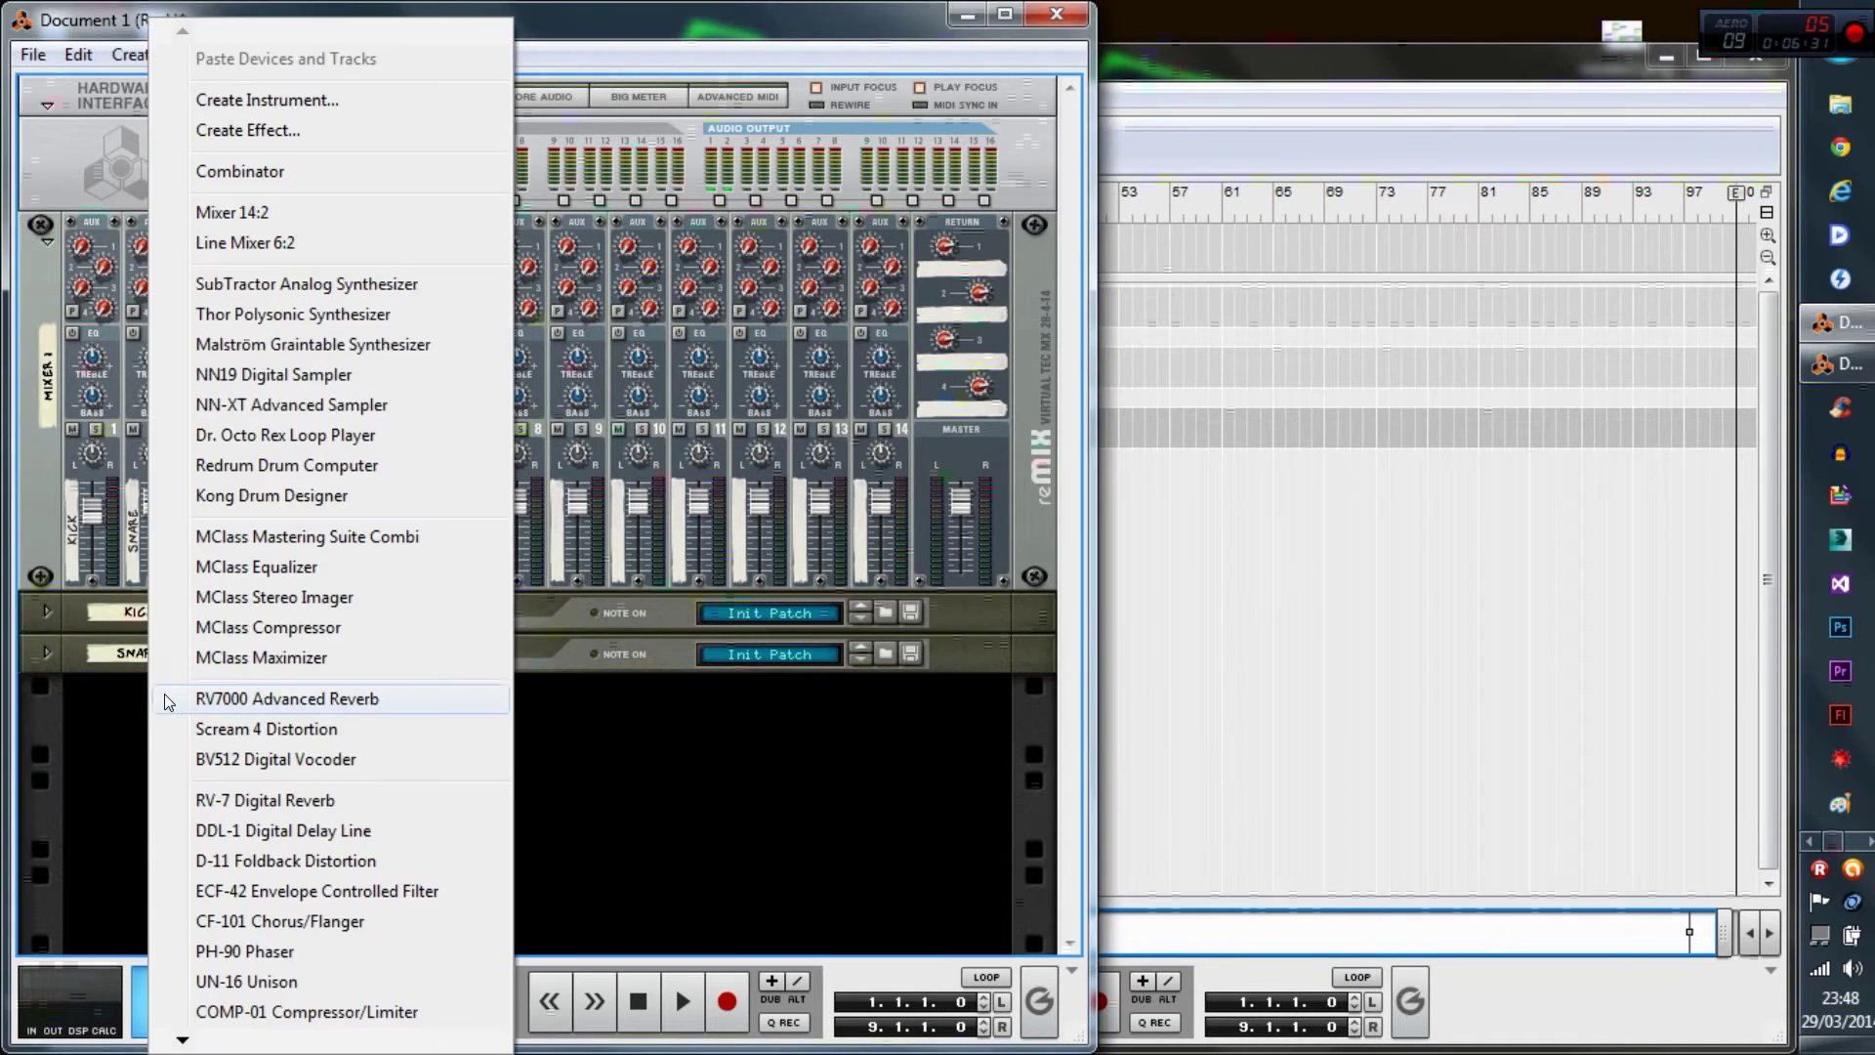
{"action": "left_click", "coordinate": [245, 416]}
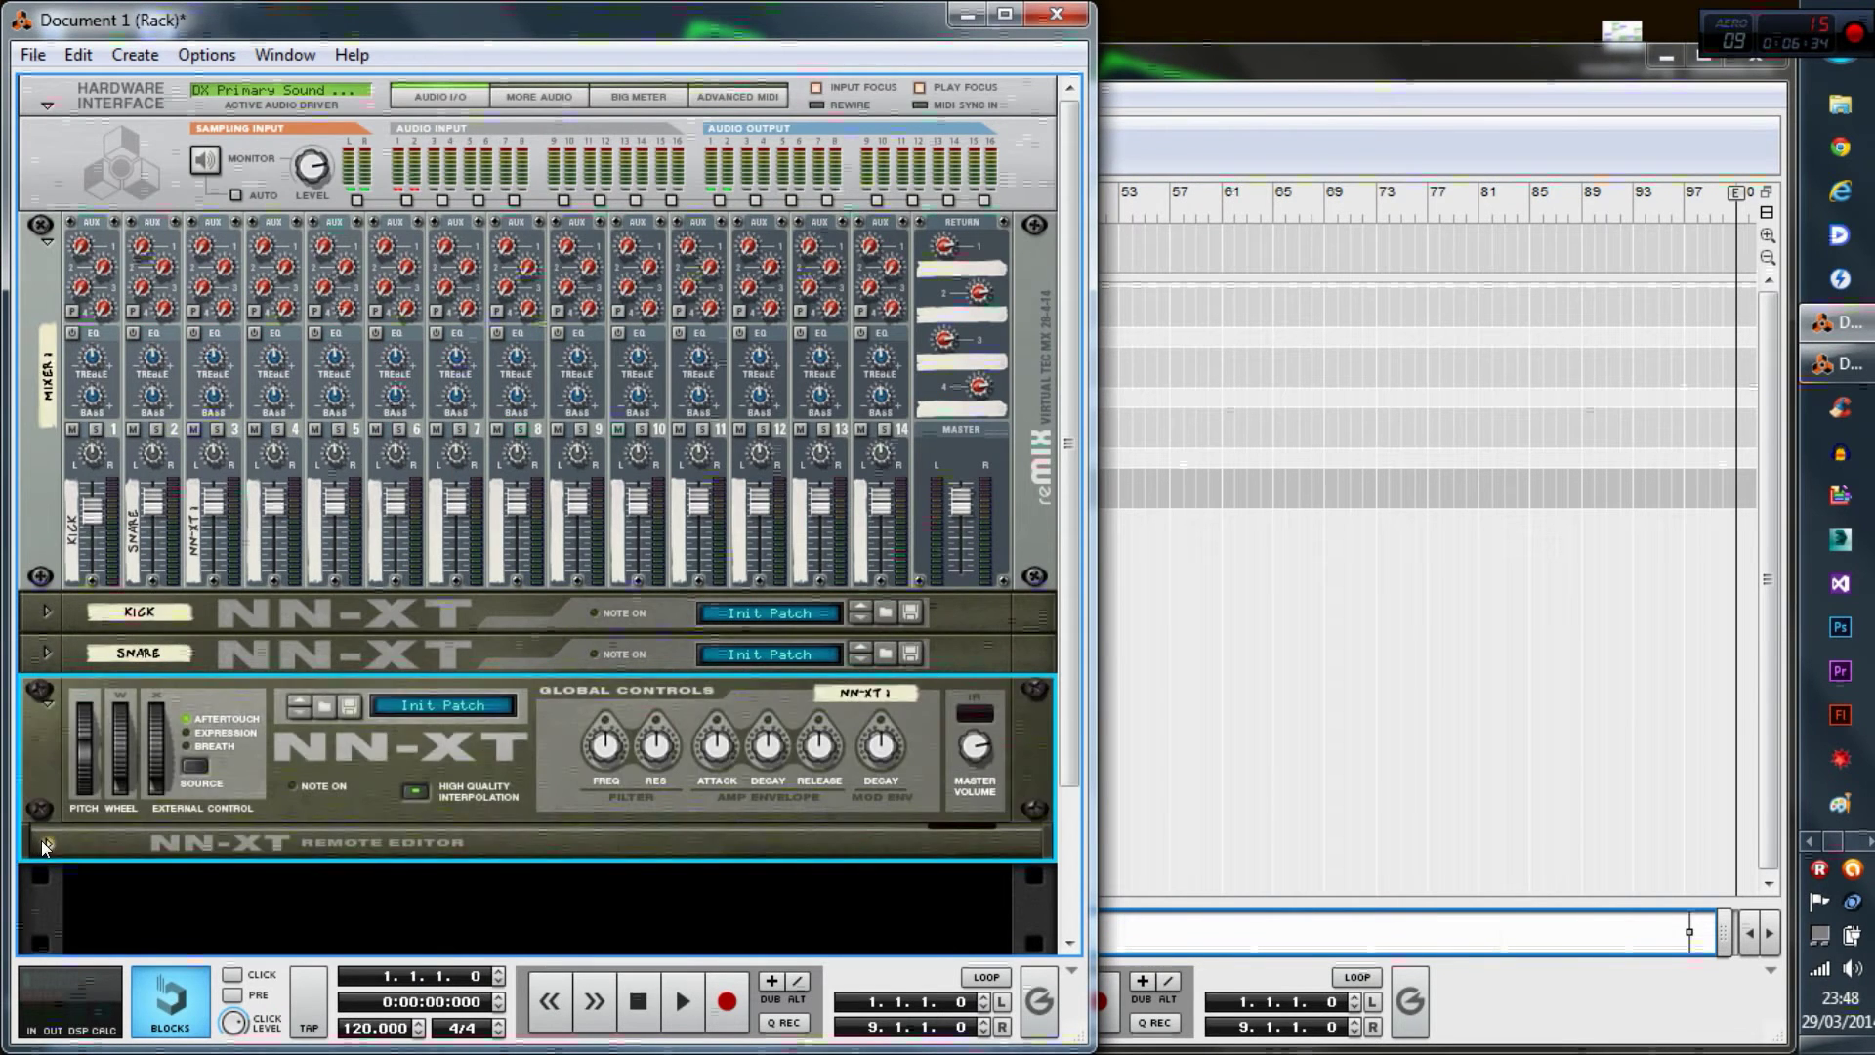
{"action": "scroll", "coordinate": [123, 453], "scroll_direction": "down", "scroll_amount": 5}
- Browse samples for the third NN-XT and expand the 05_HiHats folder under xclusive drums-sorted
{"action": "left_click", "coordinate": [170, 284]}
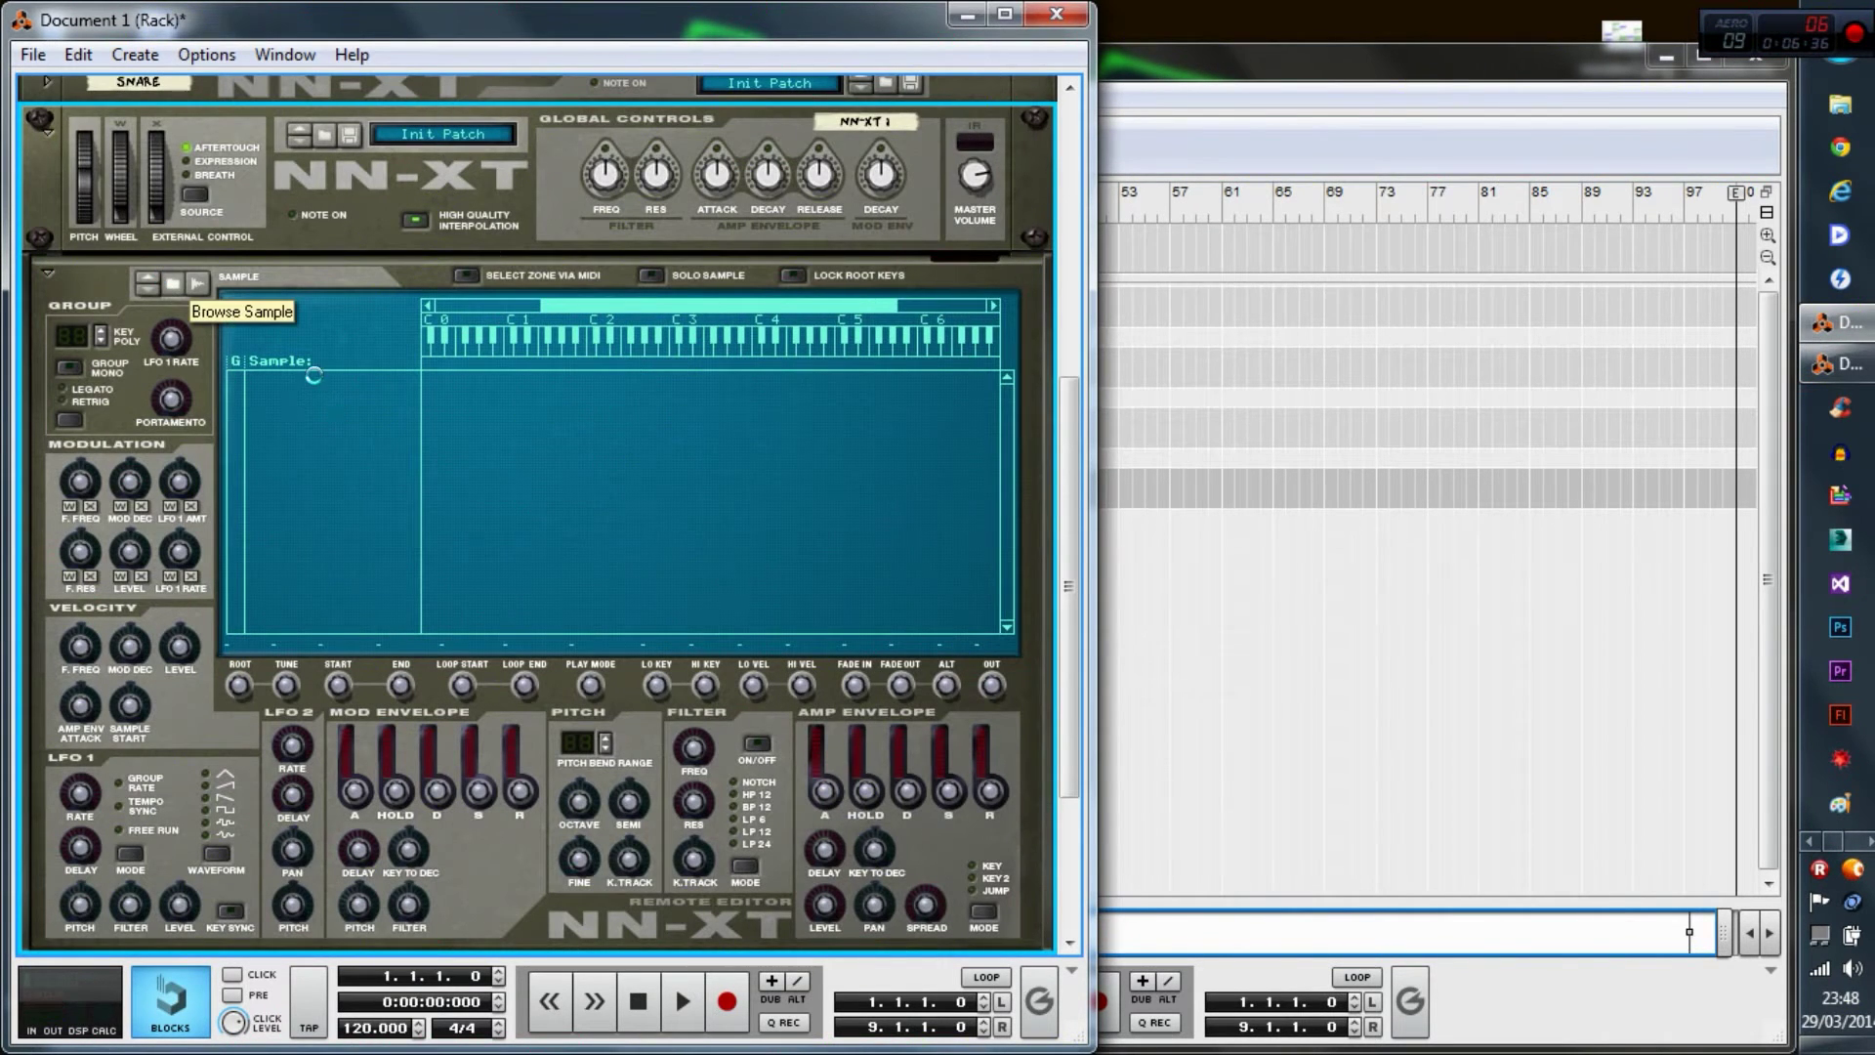
{"action": "scroll", "coordinate": [937, 478], "scroll_direction": "down", "scroll_amount": 10}
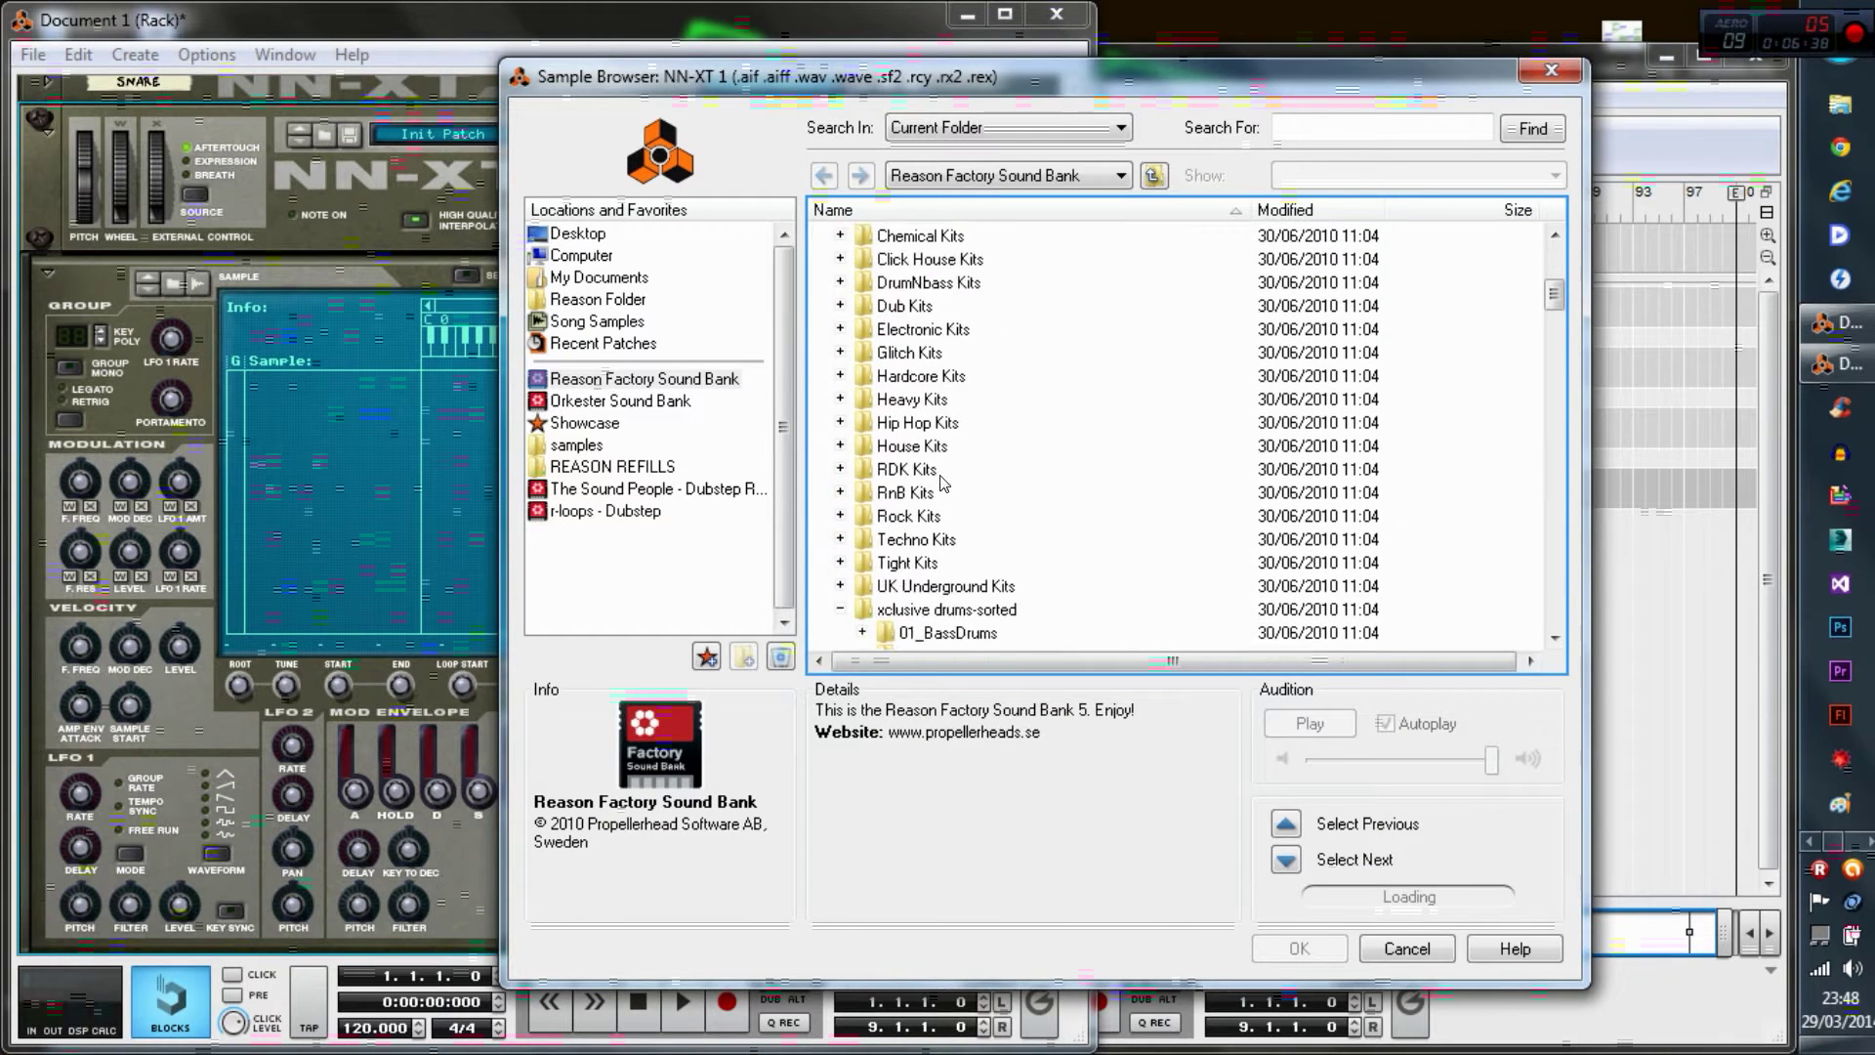
{"action": "left_click", "coordinate": [860, 328]}
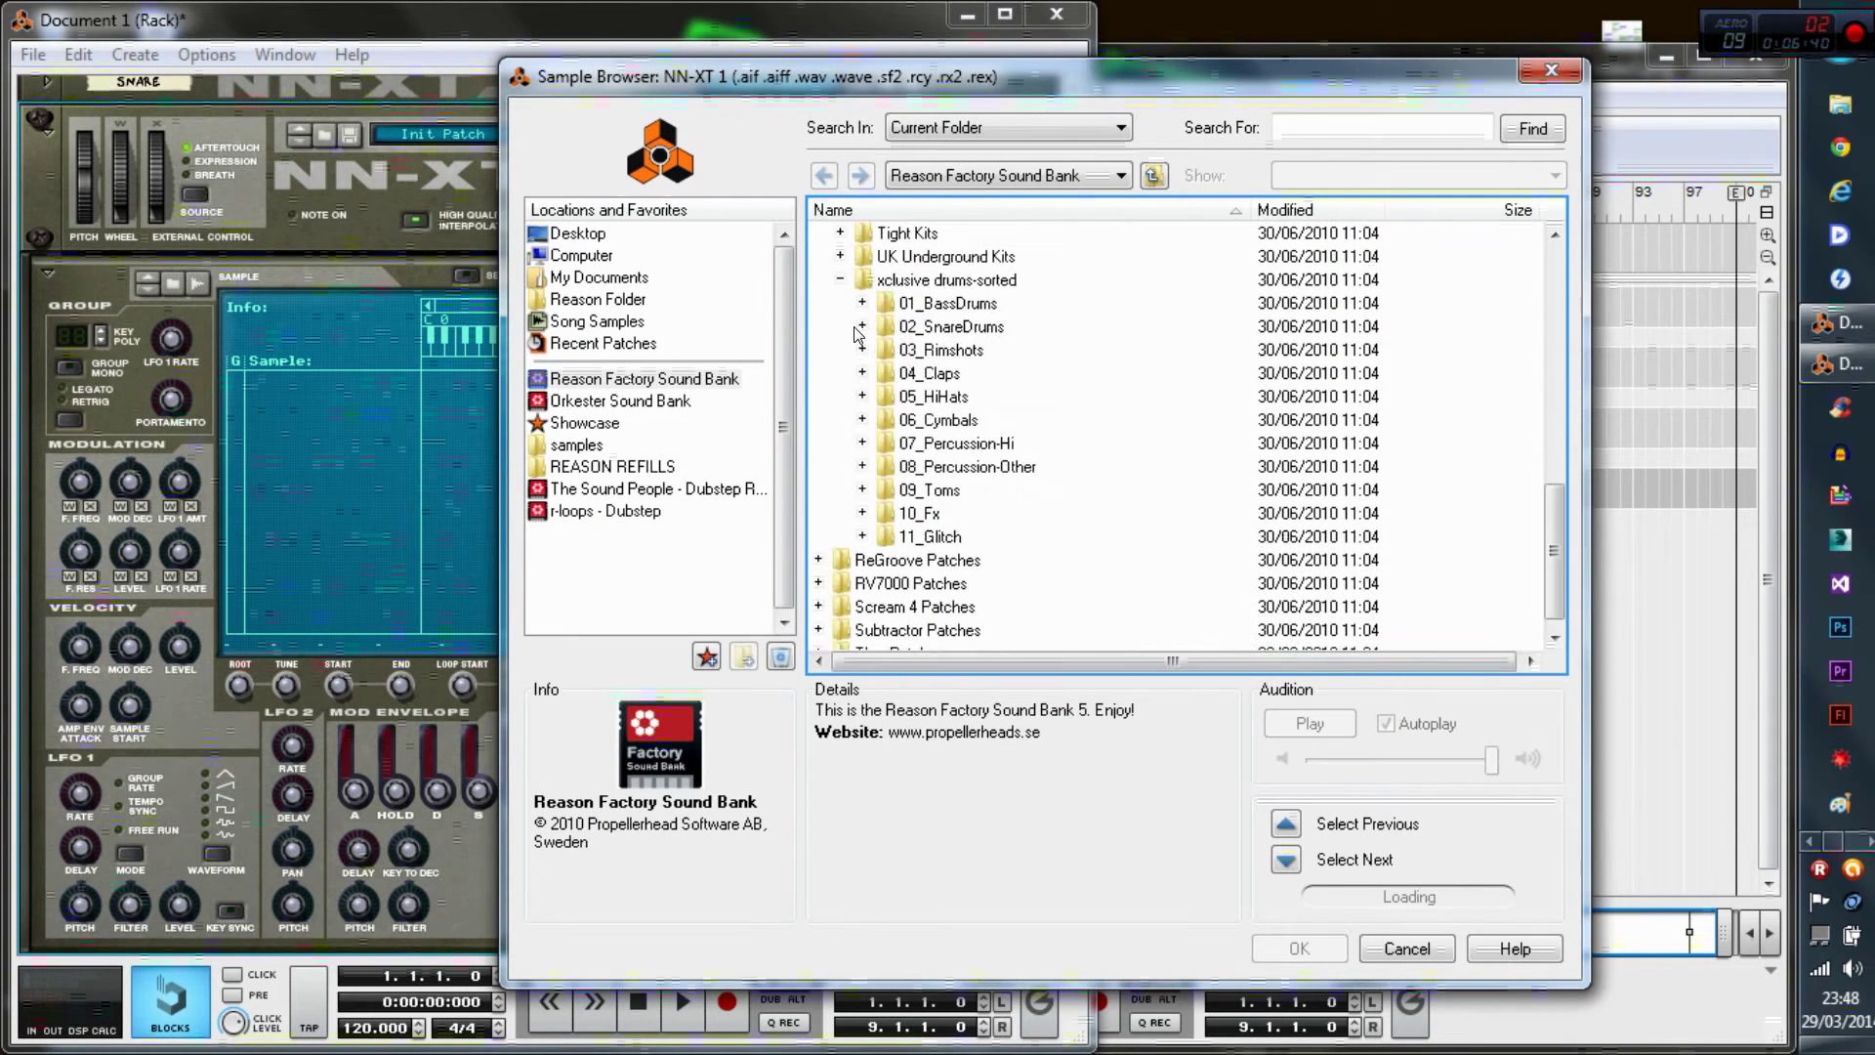
{"action": "left_click", "coordinate": [861, 396]}
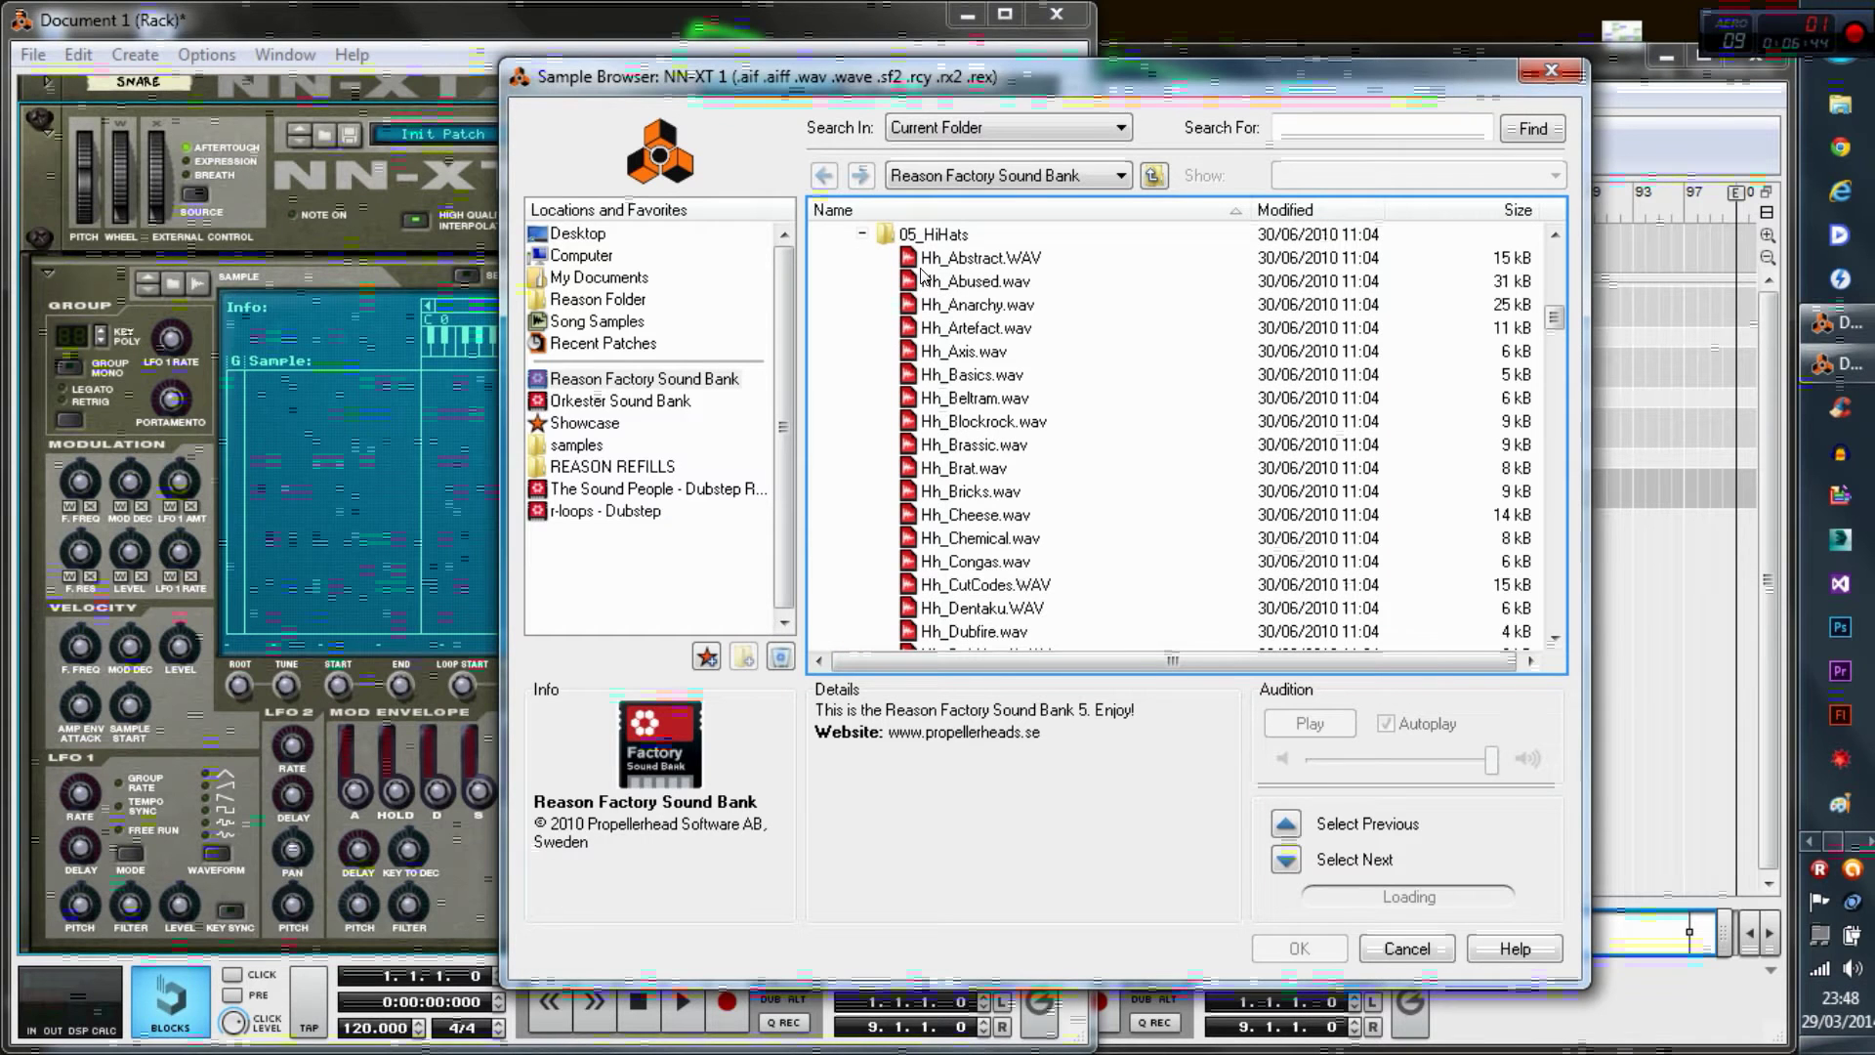
- Audition the hi-hat samples in 05_HiHats from Hh_Abstract.WAV to Hh_Bricks.wav, comparing Hh_Brat.wav with its neighbours
{"action": "left_click", "coordinate": [974, 257]}
{"action": "left_click", "coordinate": [975, 305]}
{"action": "left_click", "coordinate": [975, 328]}
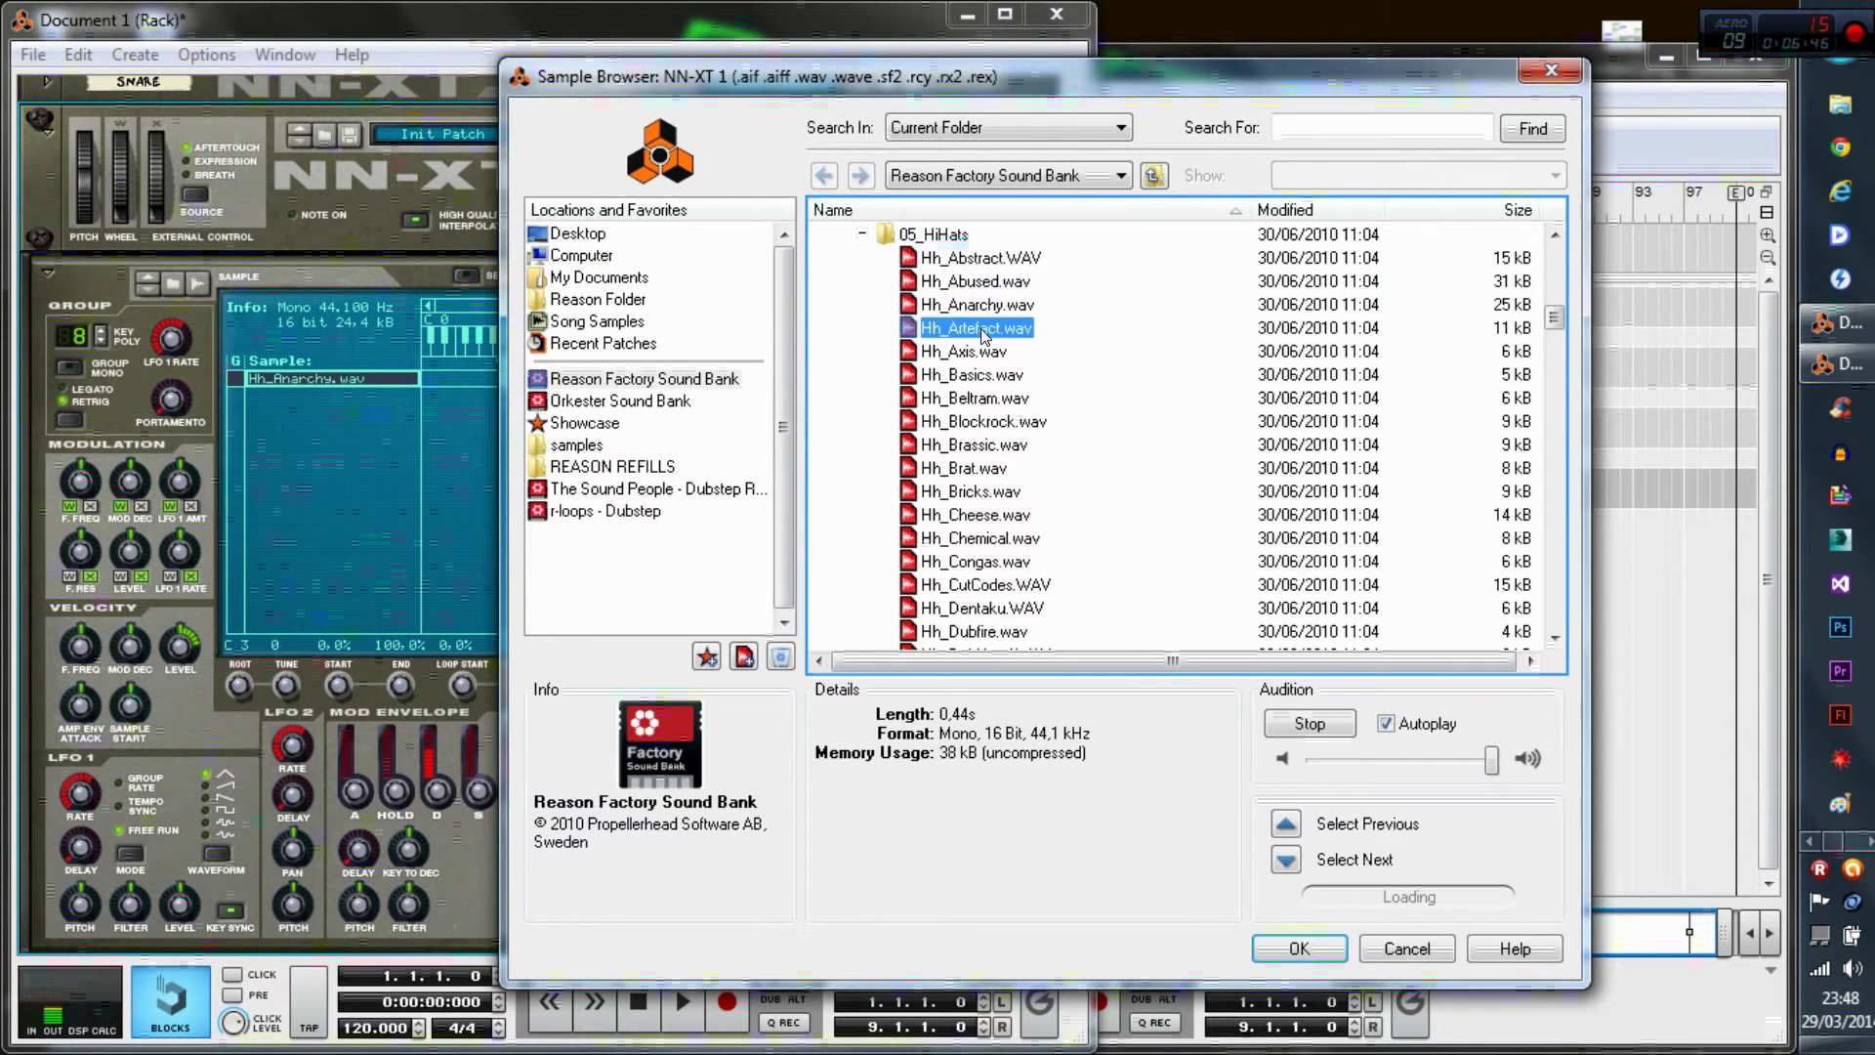
{"action": "left_click", "coordinate": [979, 375]}
{"action": "left_click", "coordinate": [977, 398]}
{"action": "left_click", "coordinate": [976, 424]}
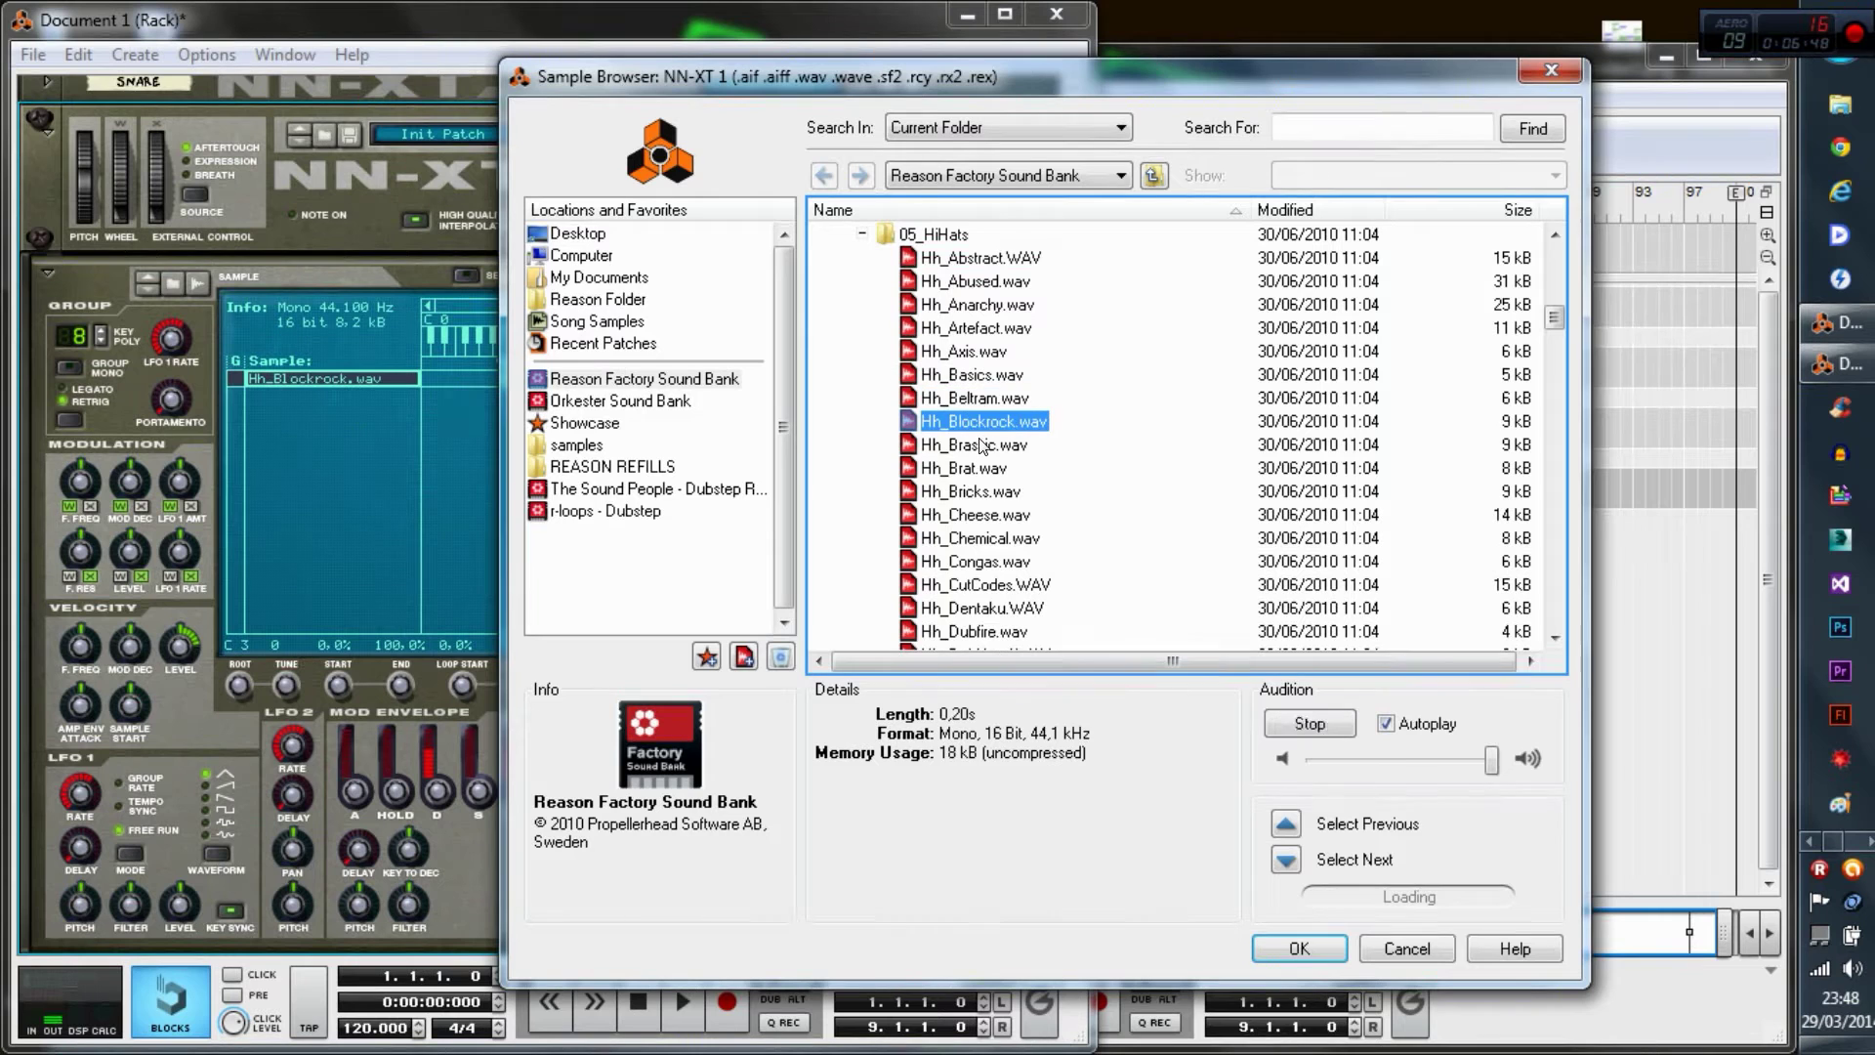
{"action": "left_click", "coordinate": [979, 446]}
{"action": "left_click", "coordinate": [979, 470]}
{"action": "left_click", "coordinate": [981, 493]}
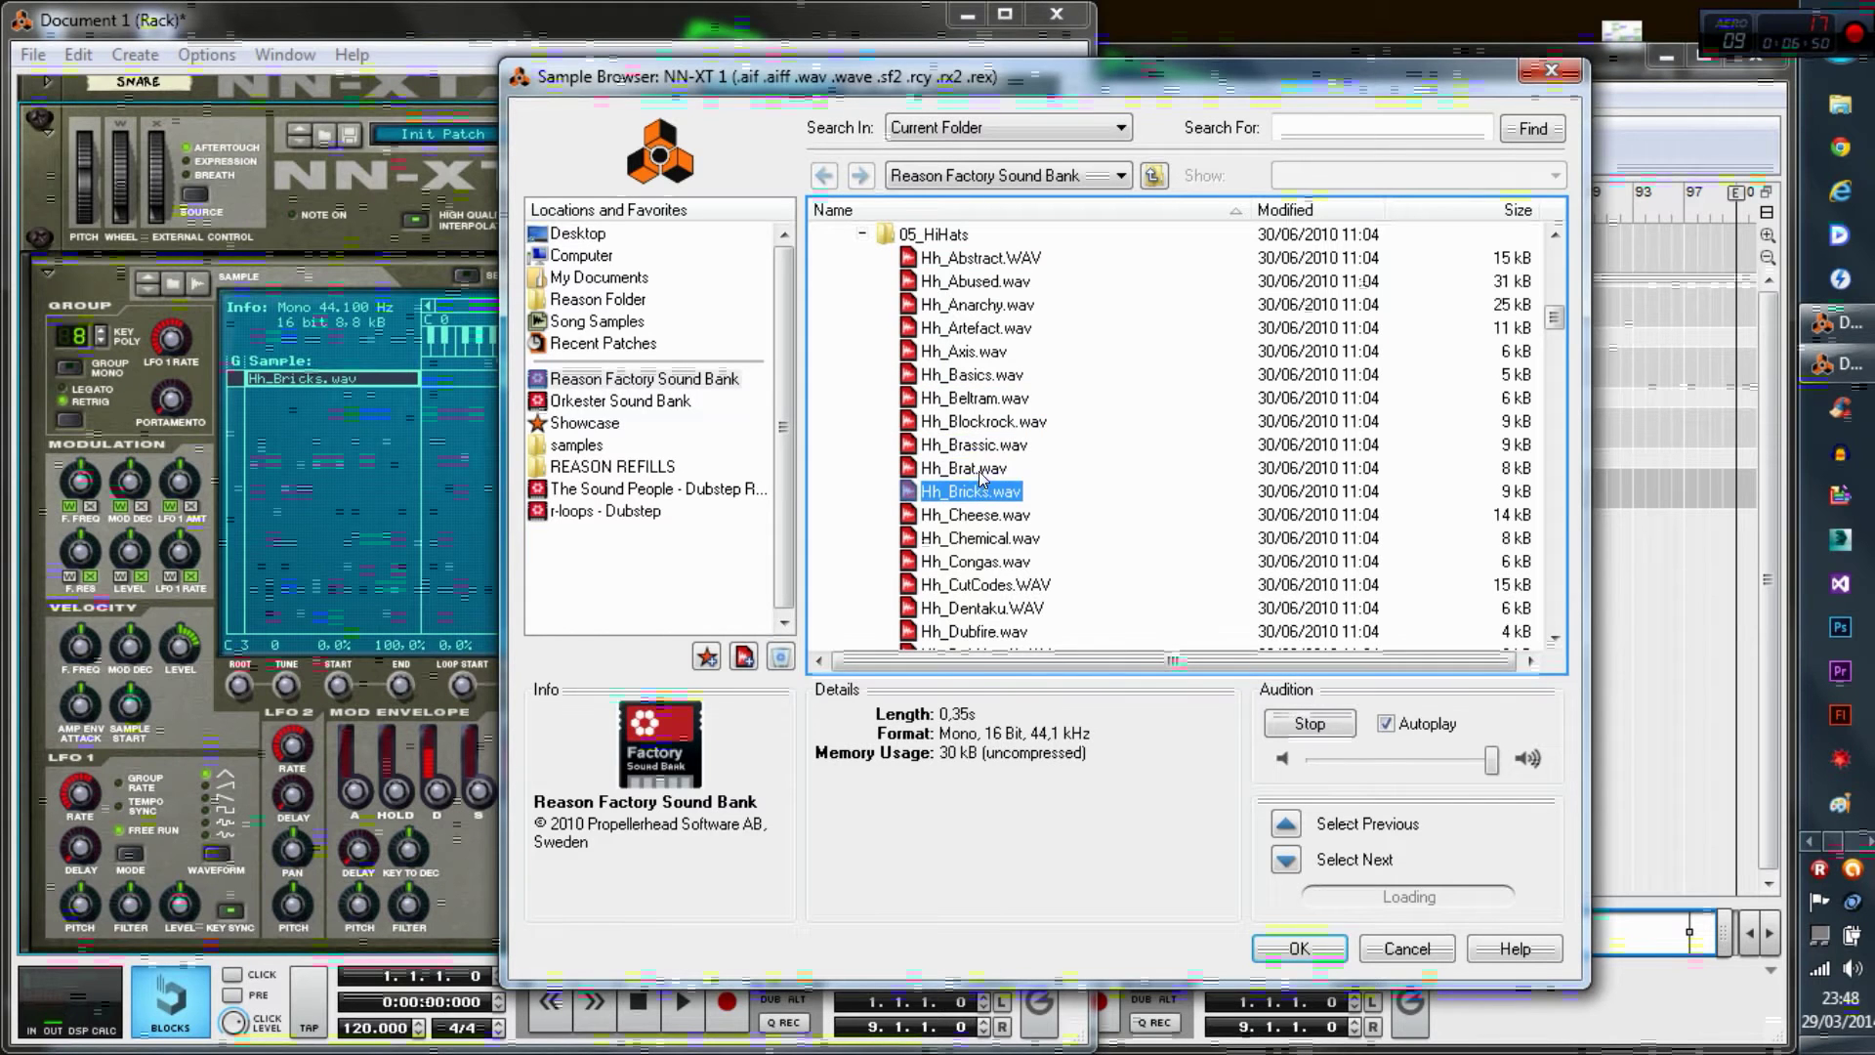
{"action": "left_click", "coordinate": [978, 471]}
{"action": "key", "text": "Up"}
{"action": "left_click", "coordinate": [976, 473]}
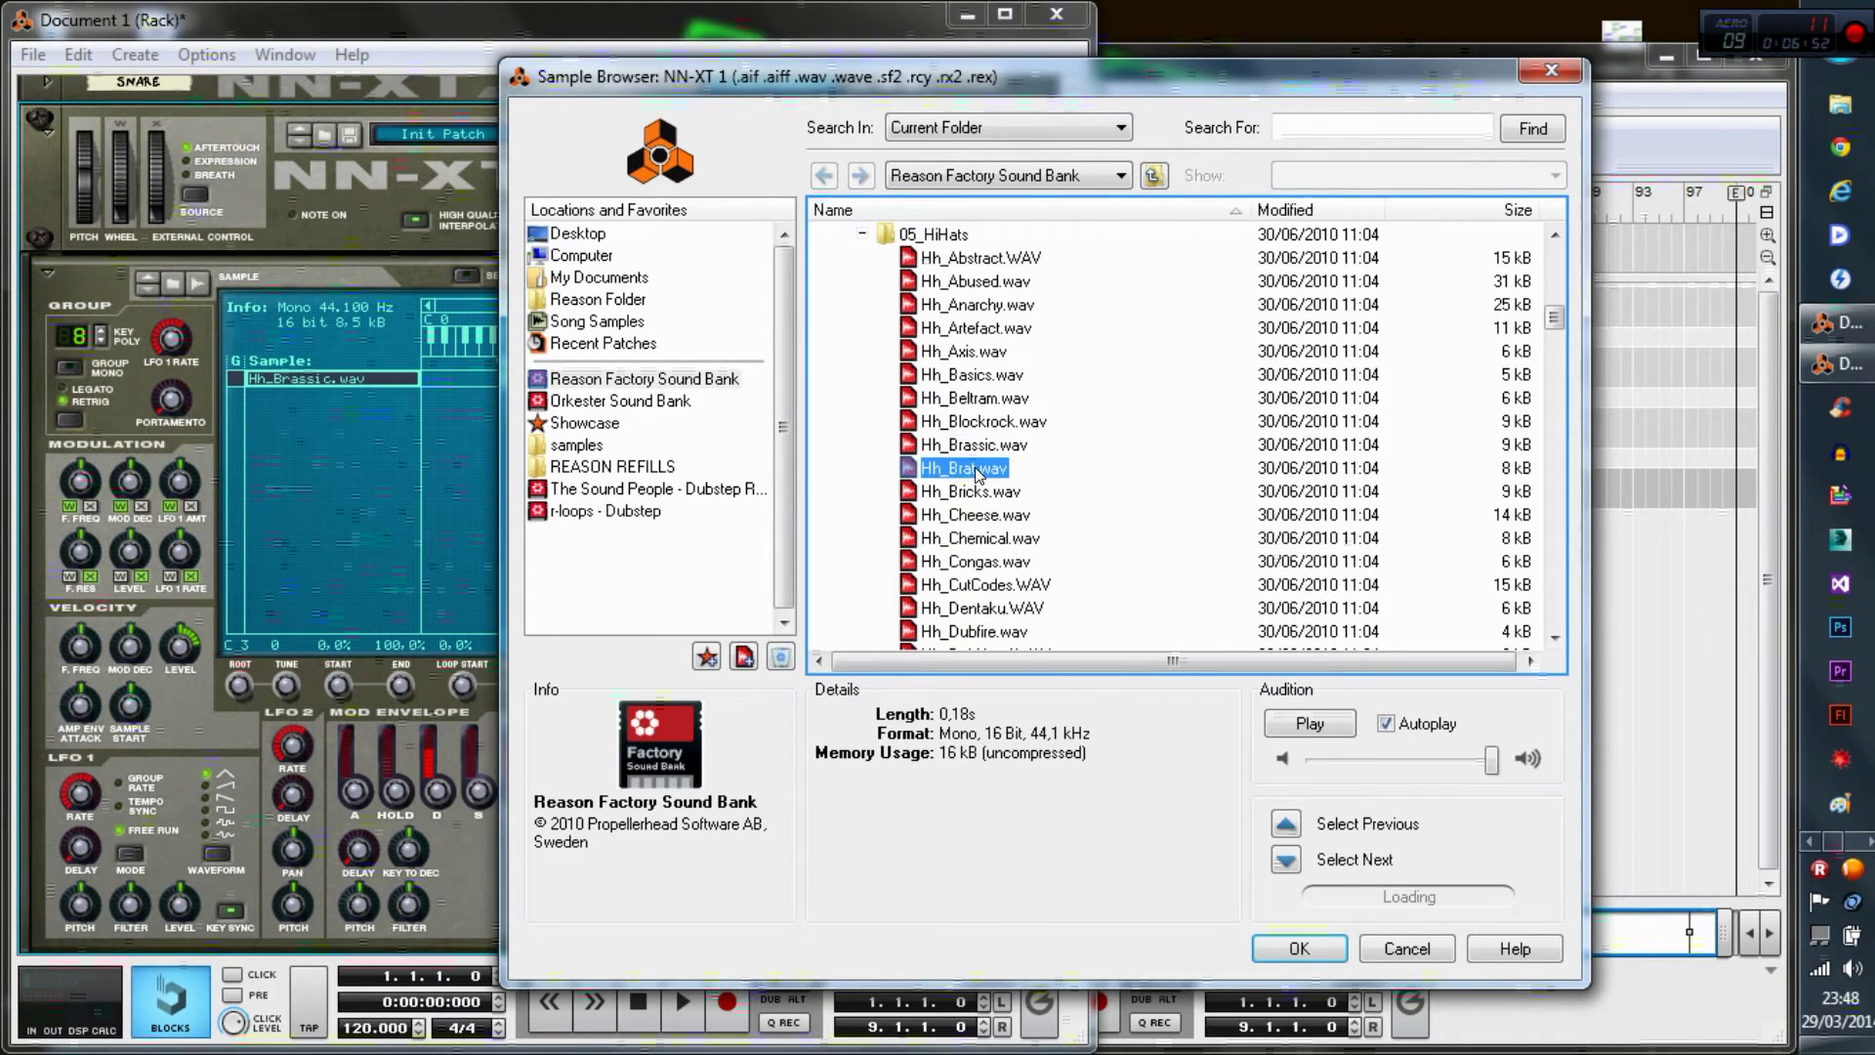
{"action": "key", "text": "Down"}
{"action": "key", "text": "Down"}
- Load Hh_Brat.wav into the third NN-XT and fold the device completely
{"action": "left_click", "coordinate": [967, 469]}
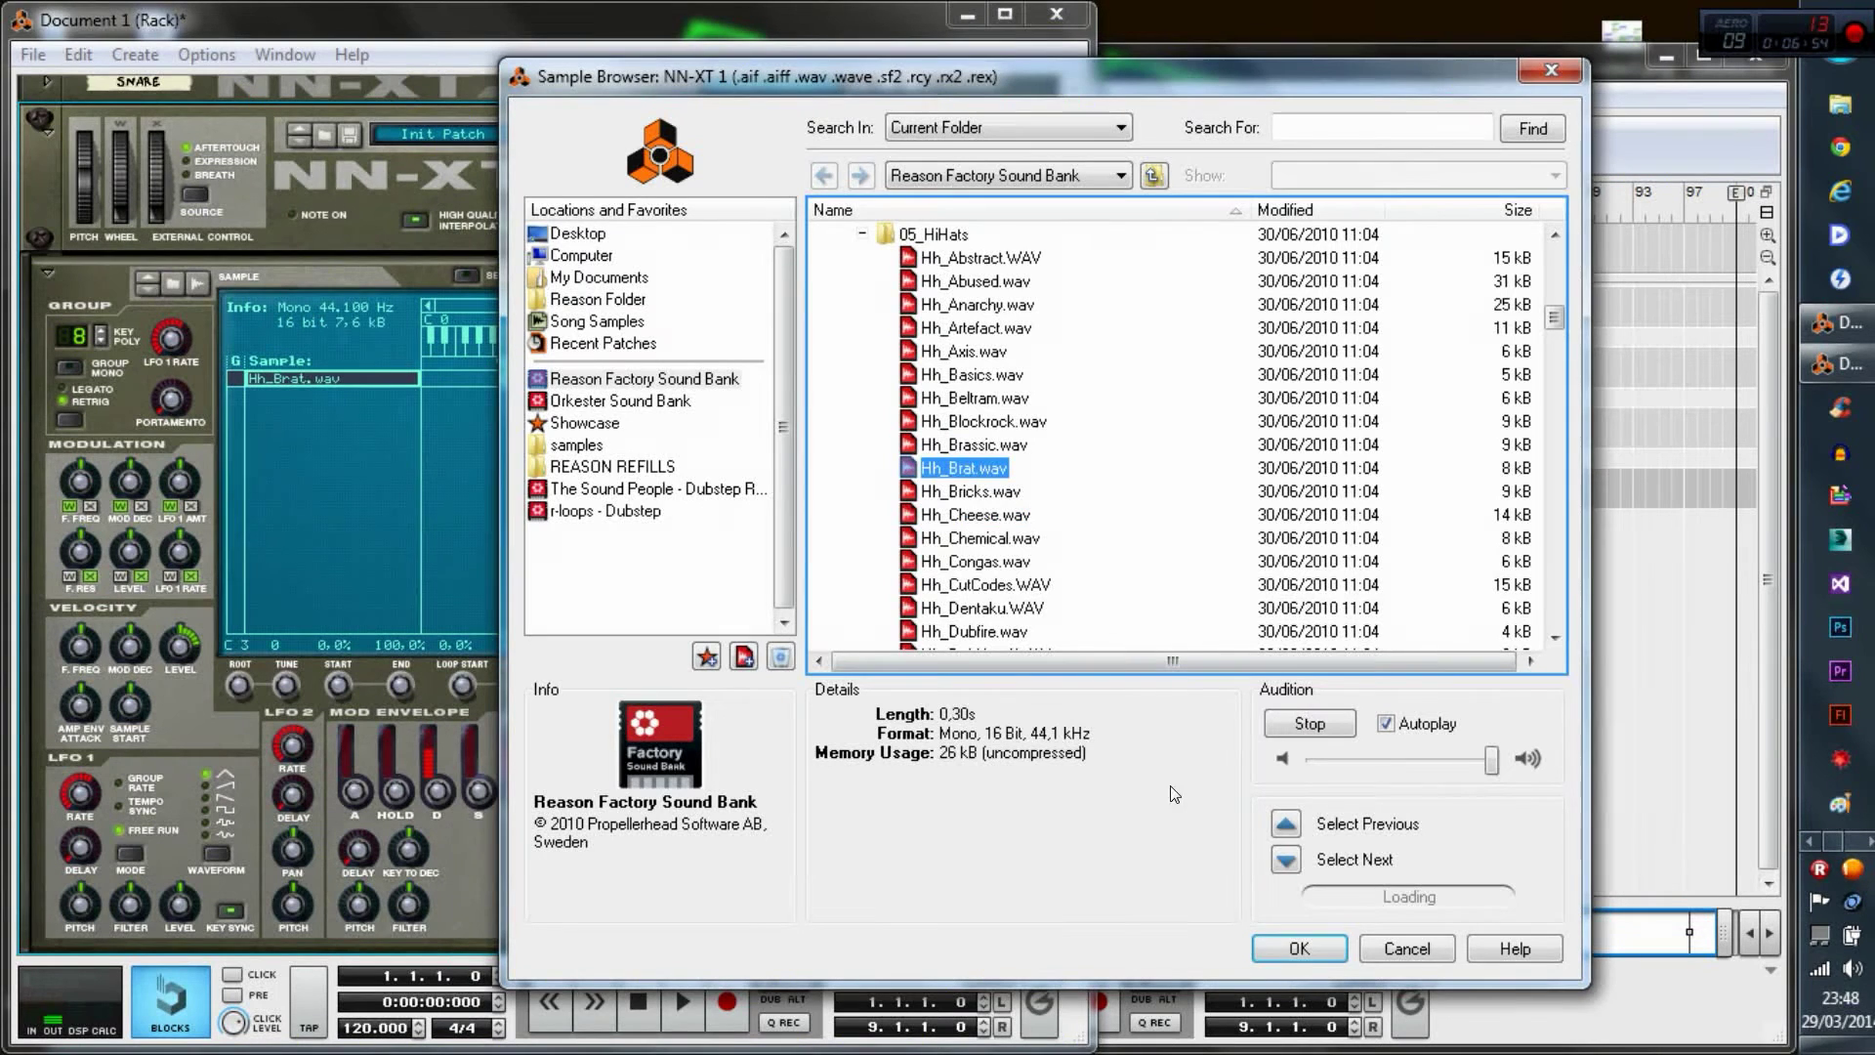
{"action": "left_click", "coordinate": [1299, 948]}
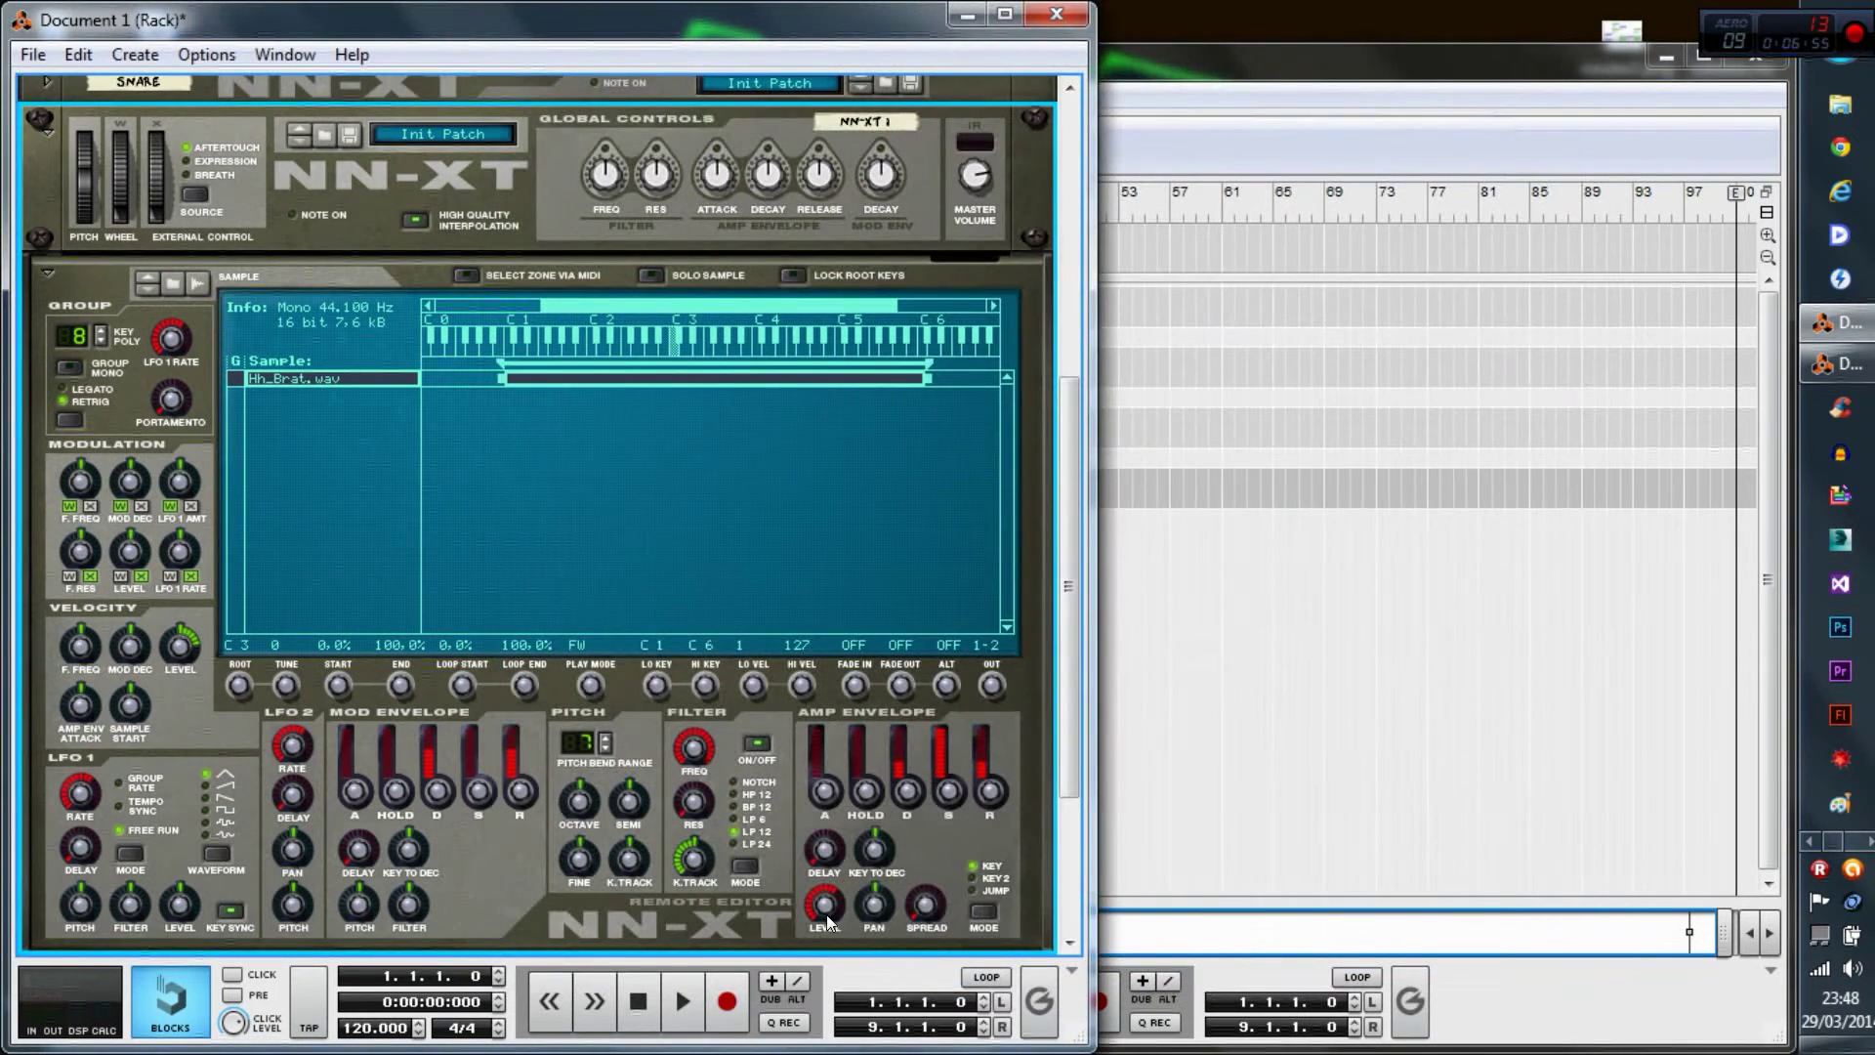
{"action": "left_click", "coordinate": [708, 549]}
{"action": "left_click", "coordinate": [45, 132]}
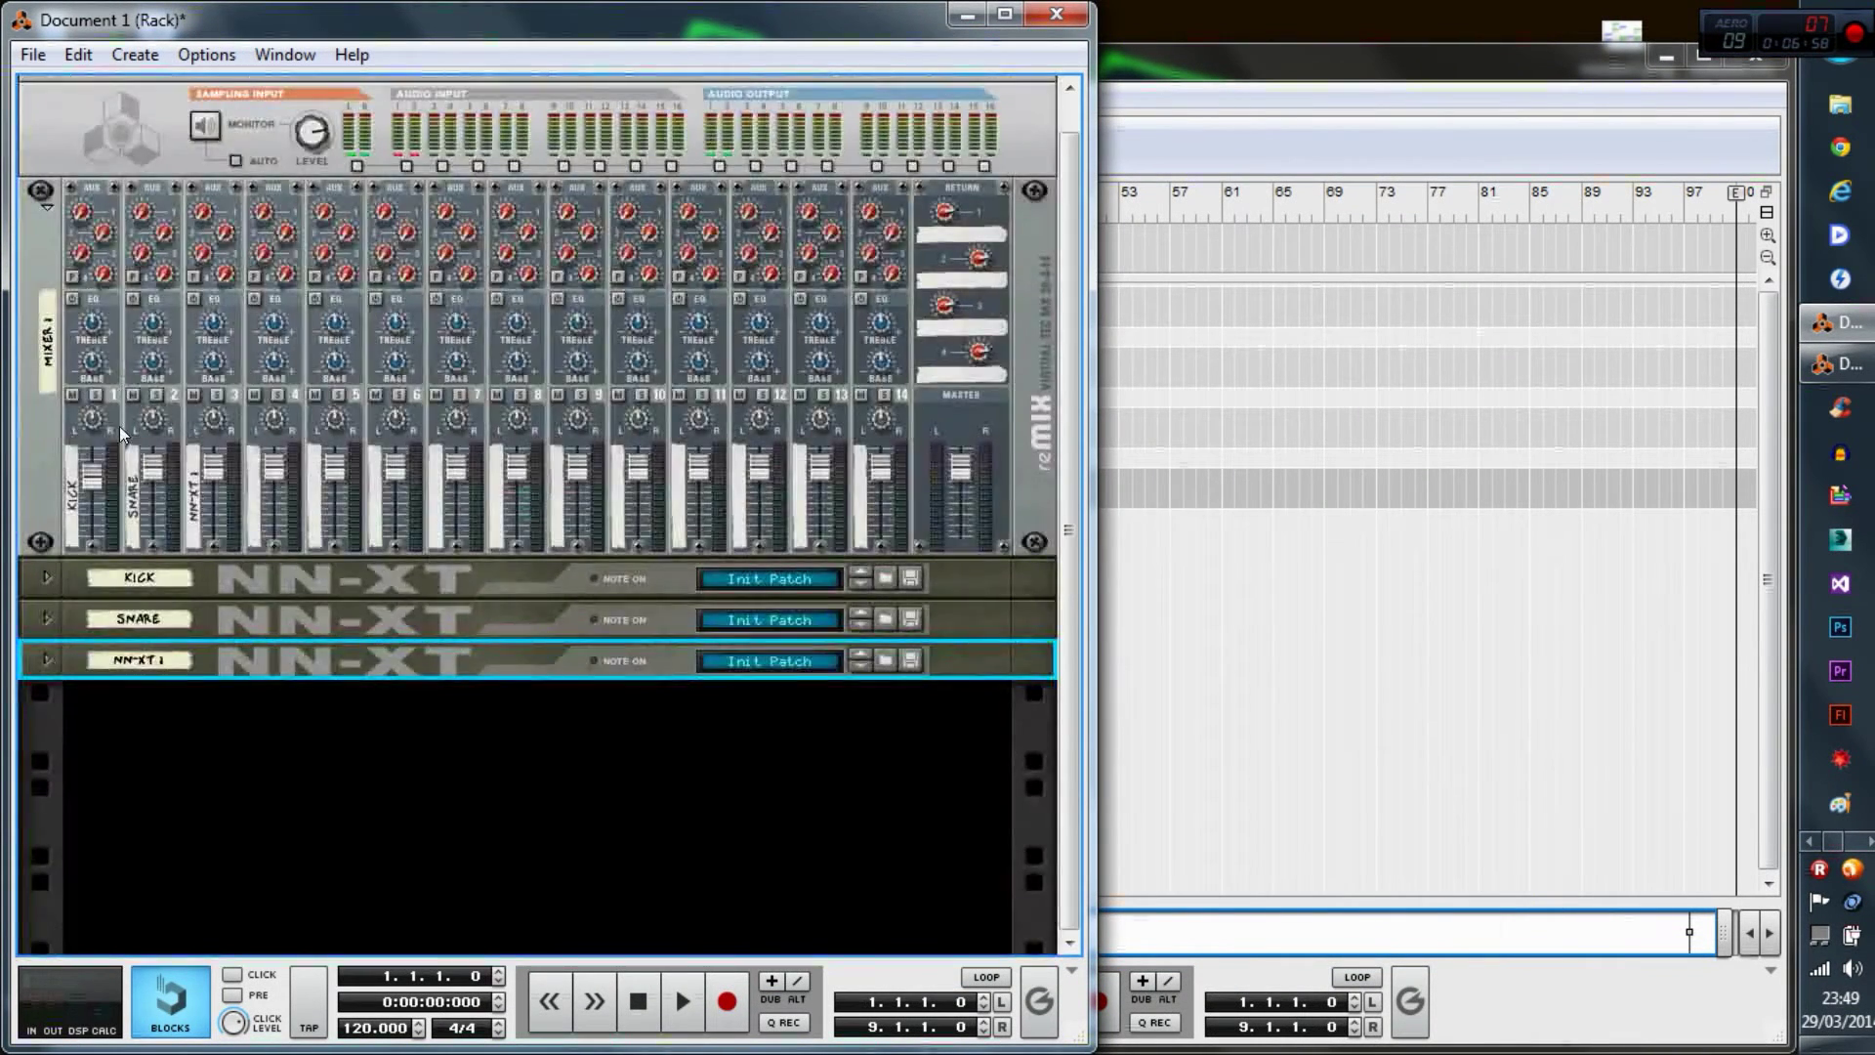
- Rename the third NN-XT sampler in the rack as hihat
{"action": "double_click", "coordinate": [129, 656]}
{"action": "type", "text": "H"}
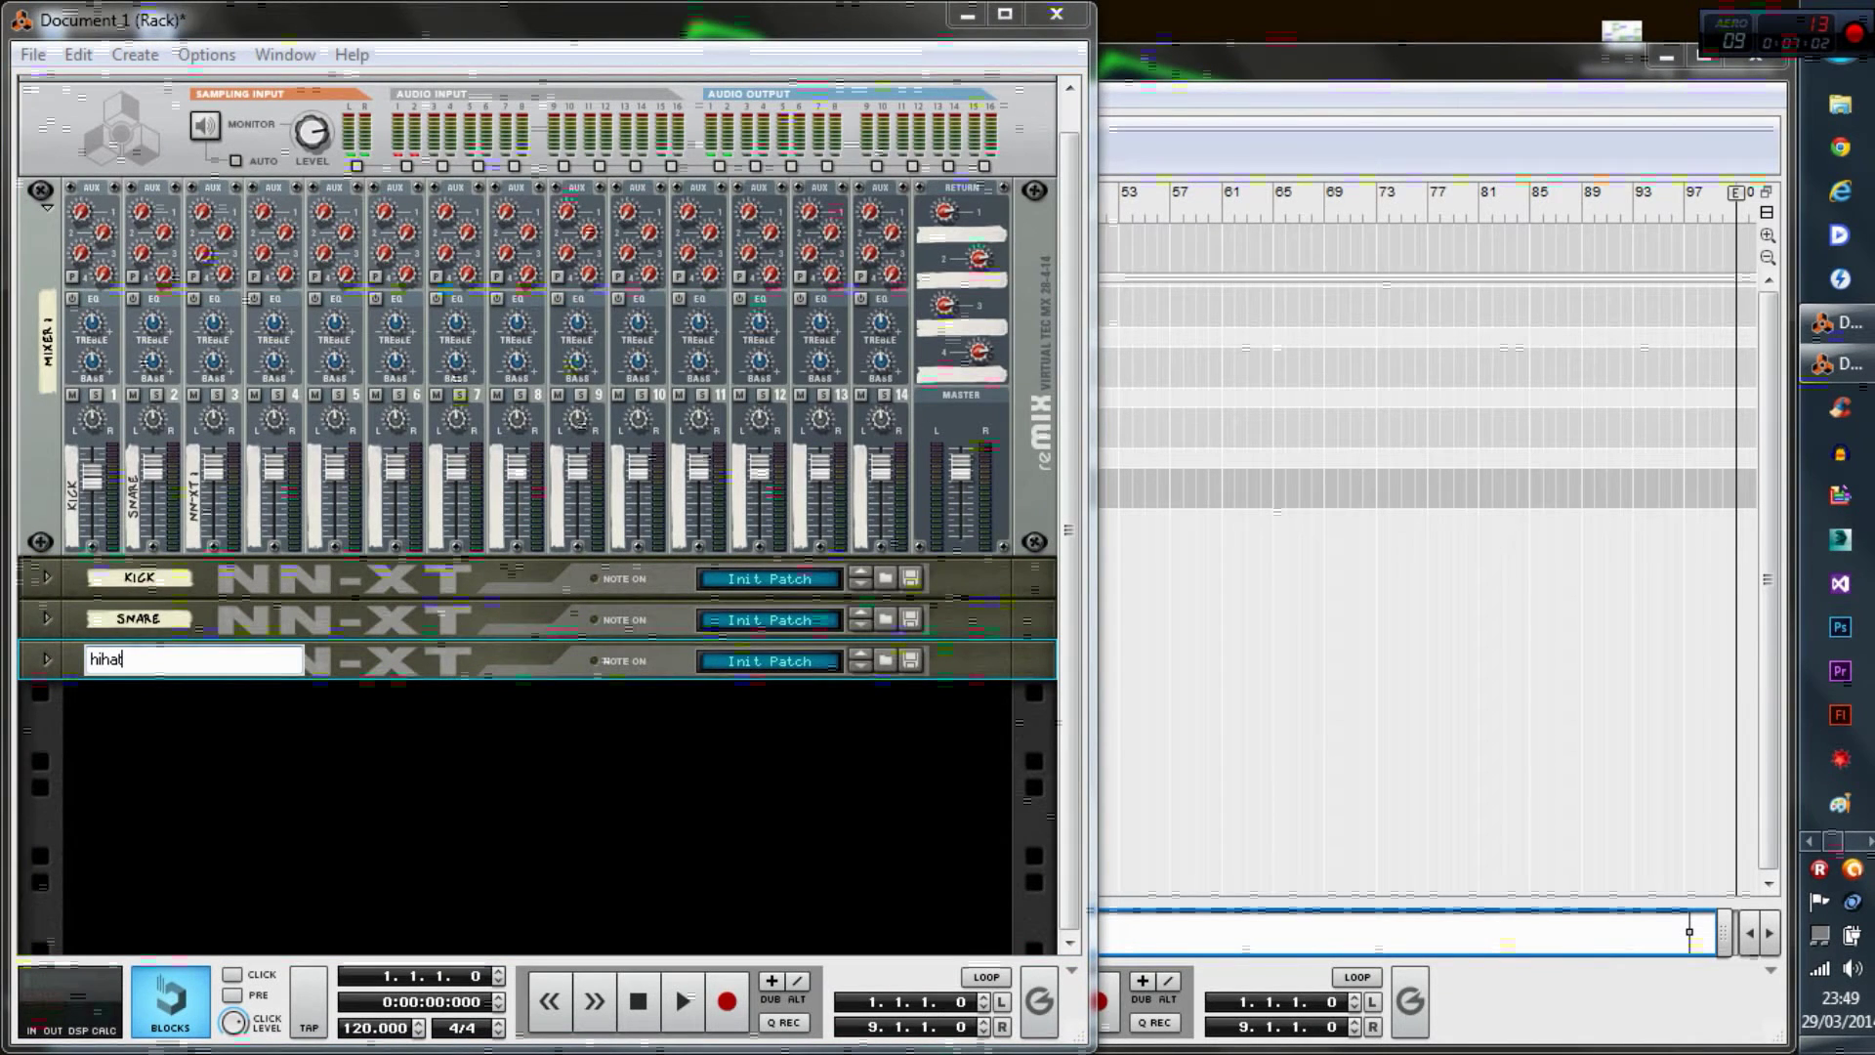
{"action": "key", "text": "Return"}
- Set the song tempo to 85 in the sequencer's transport
{"action": "left_click", "coordinate": [1175, 759]}
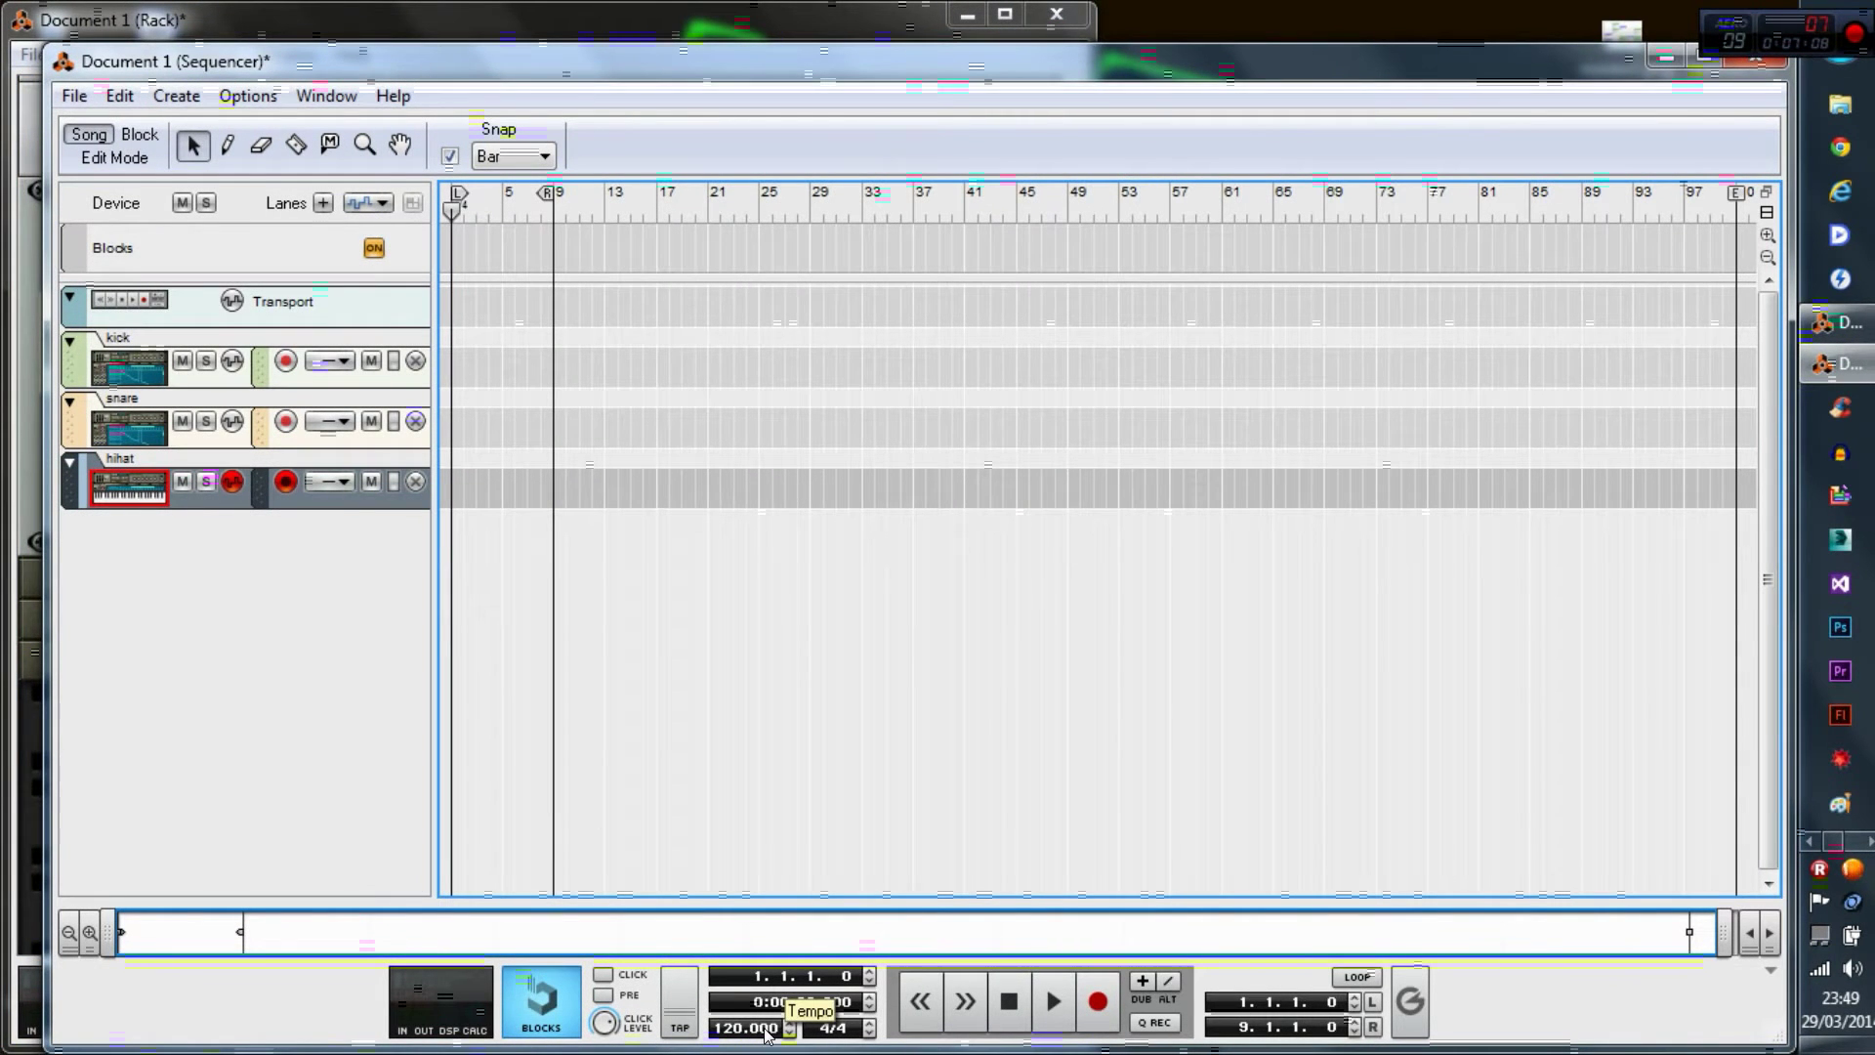
{"action": "double_click", "coordinate": [728, 1028]}
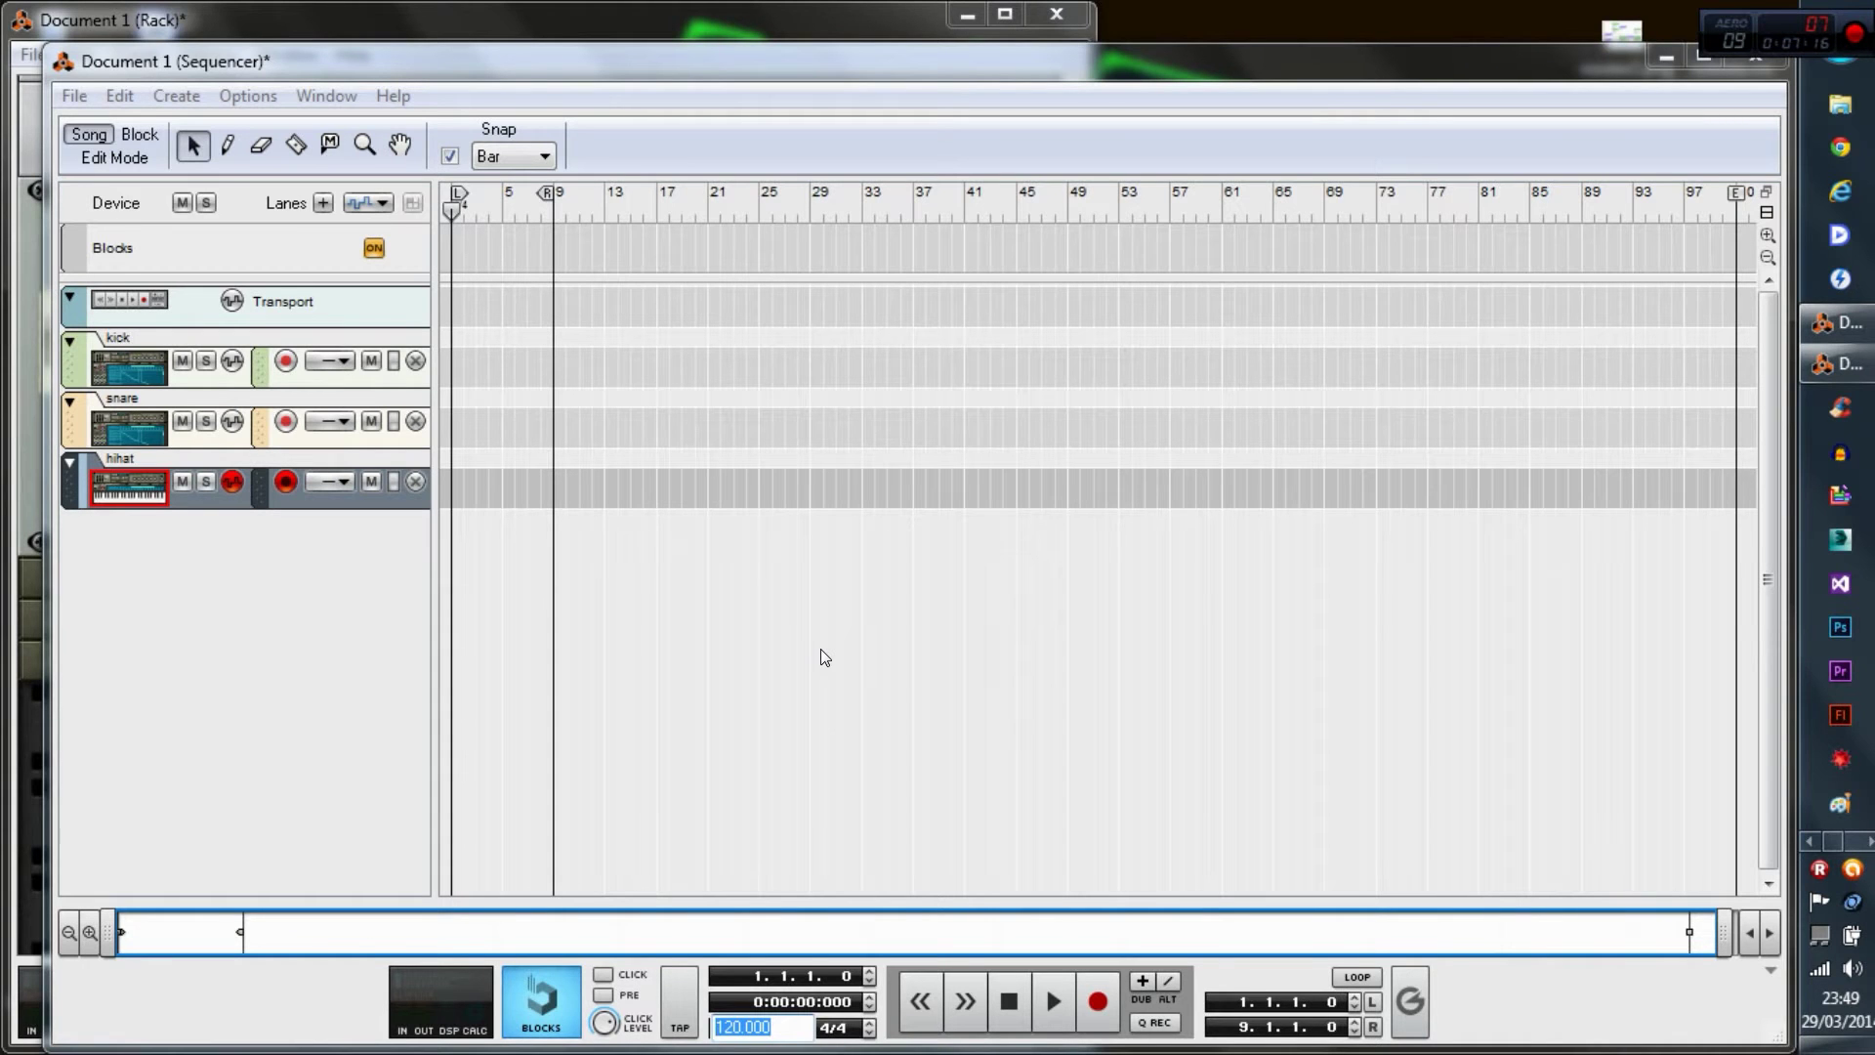
{"action": "type", "text": "85"}
{"action": "key", "text": "Return"}
{"action": "left_click", "coordinate": [789, 617]}
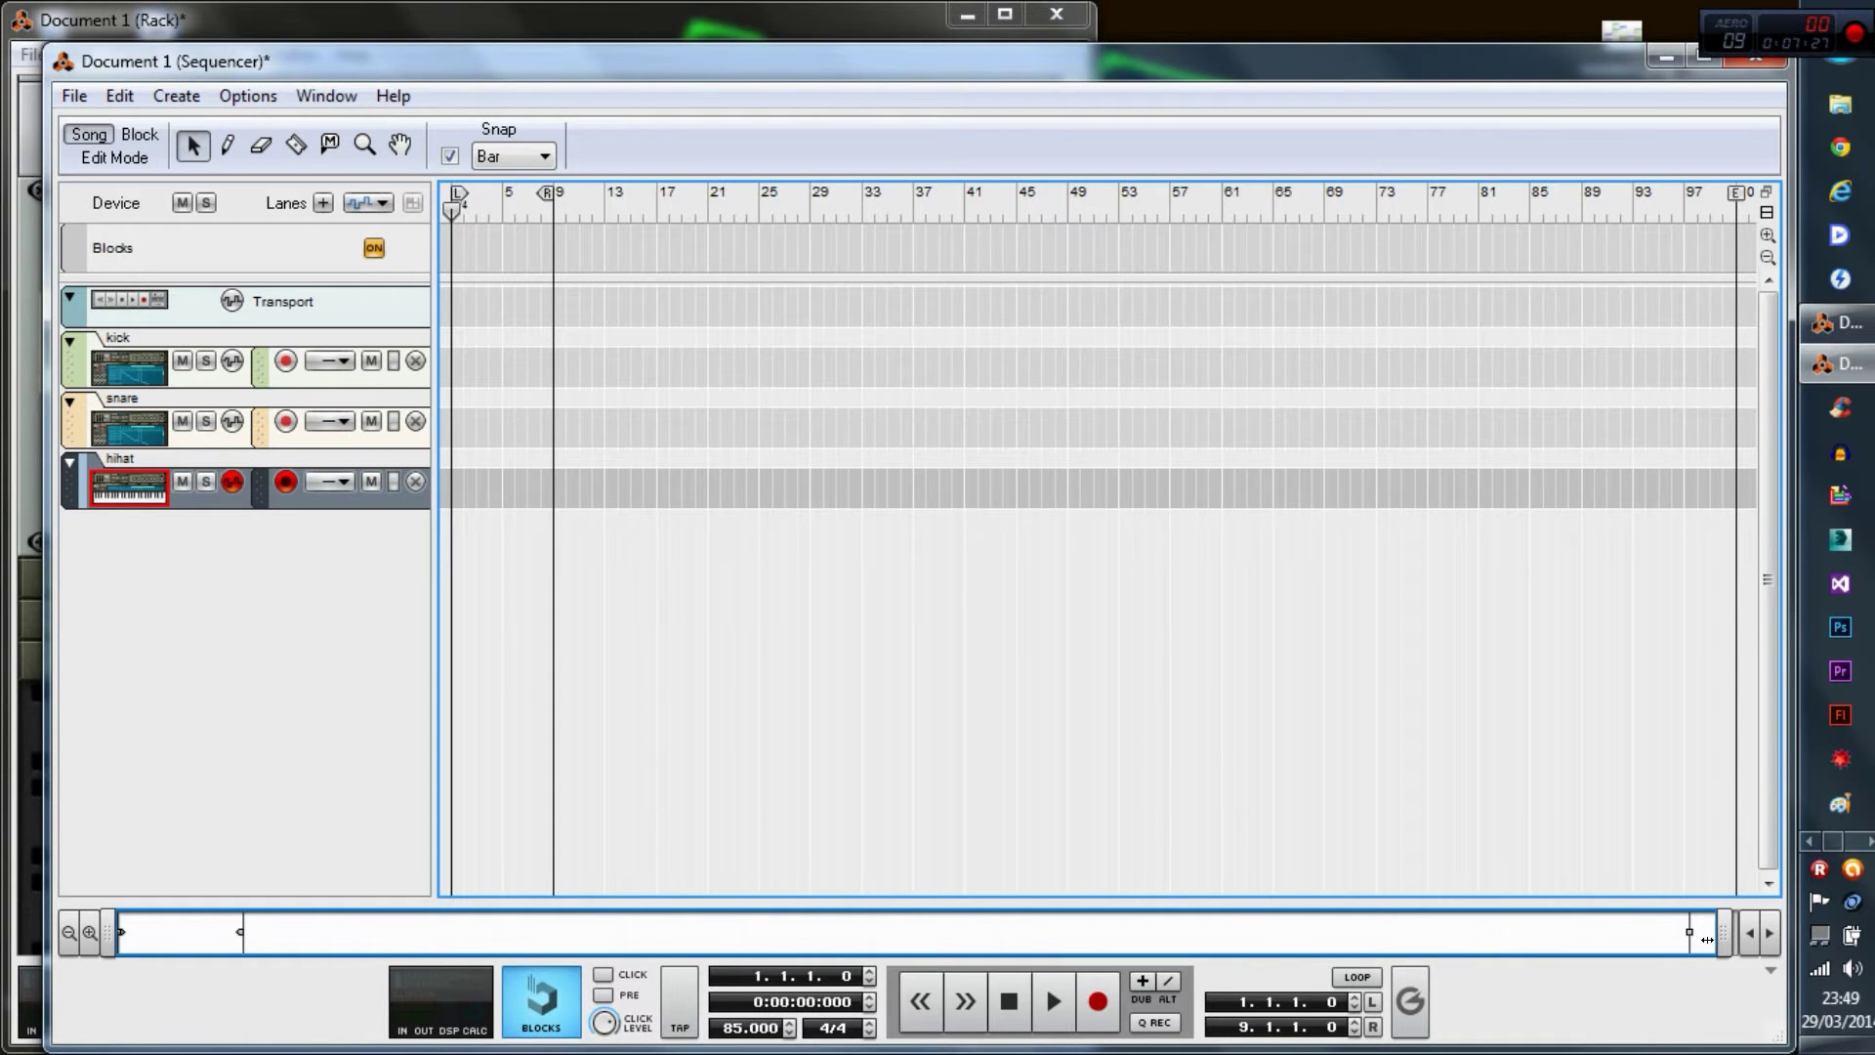
- Draw an eight-bar clip on the kick track from bar 1 to bar 9 with the Pencil tool
{"action": "left_click_drag", "start_coordinate": [1707, 939], "coordinate": [324, 926]}
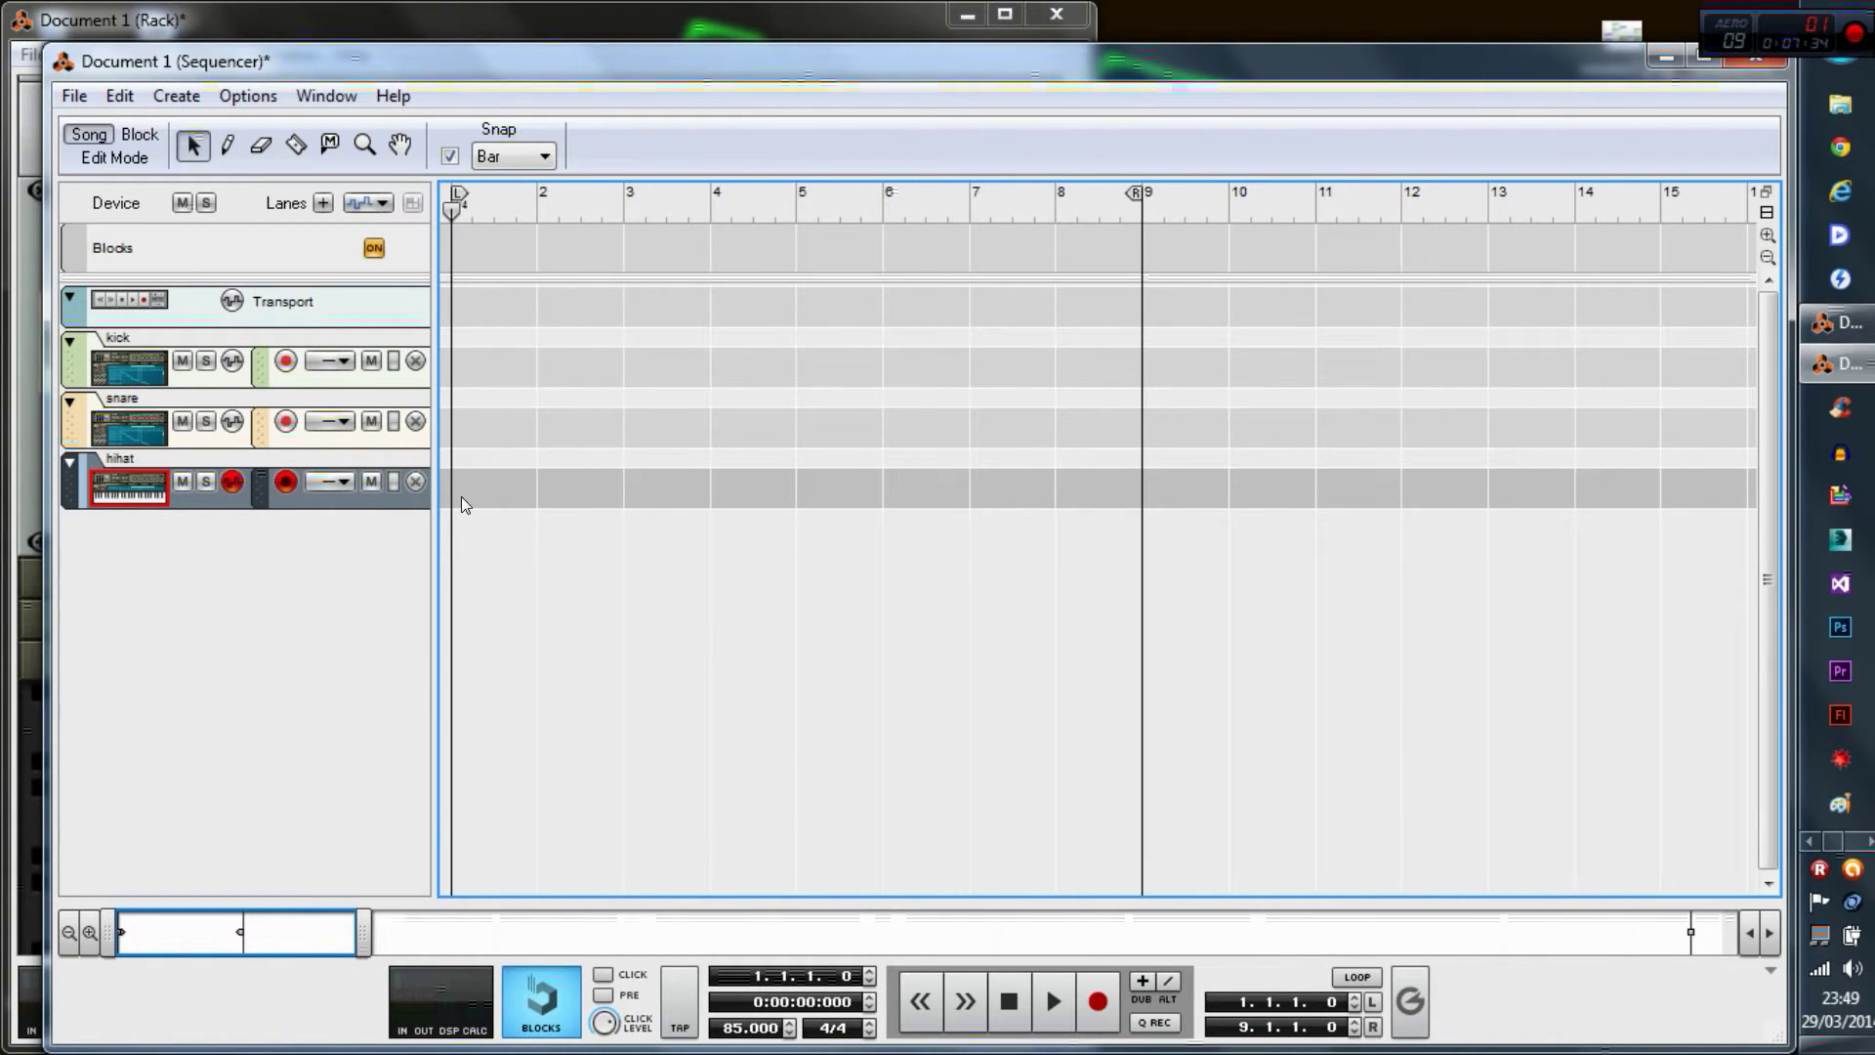
{"action": "left_click", "coordinate": [231, 146]}
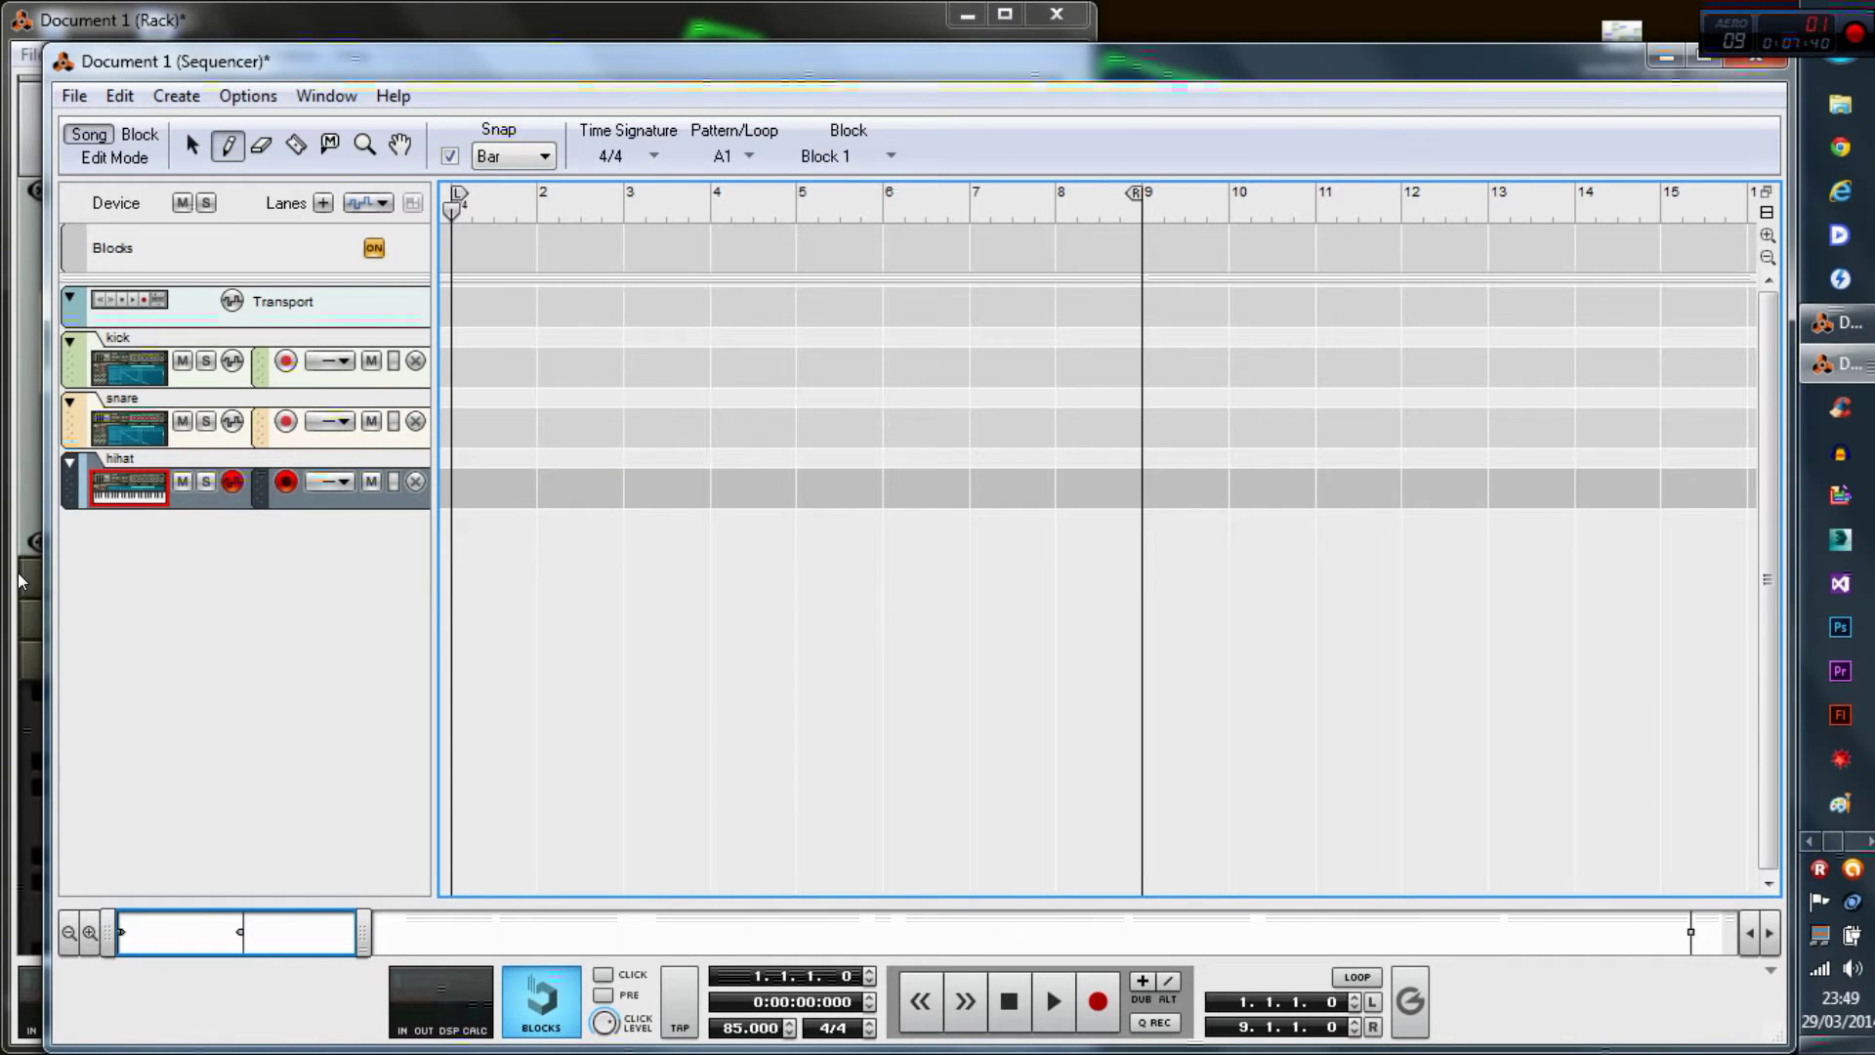
{"action": "left_click", "coordinate": [142, 575]}
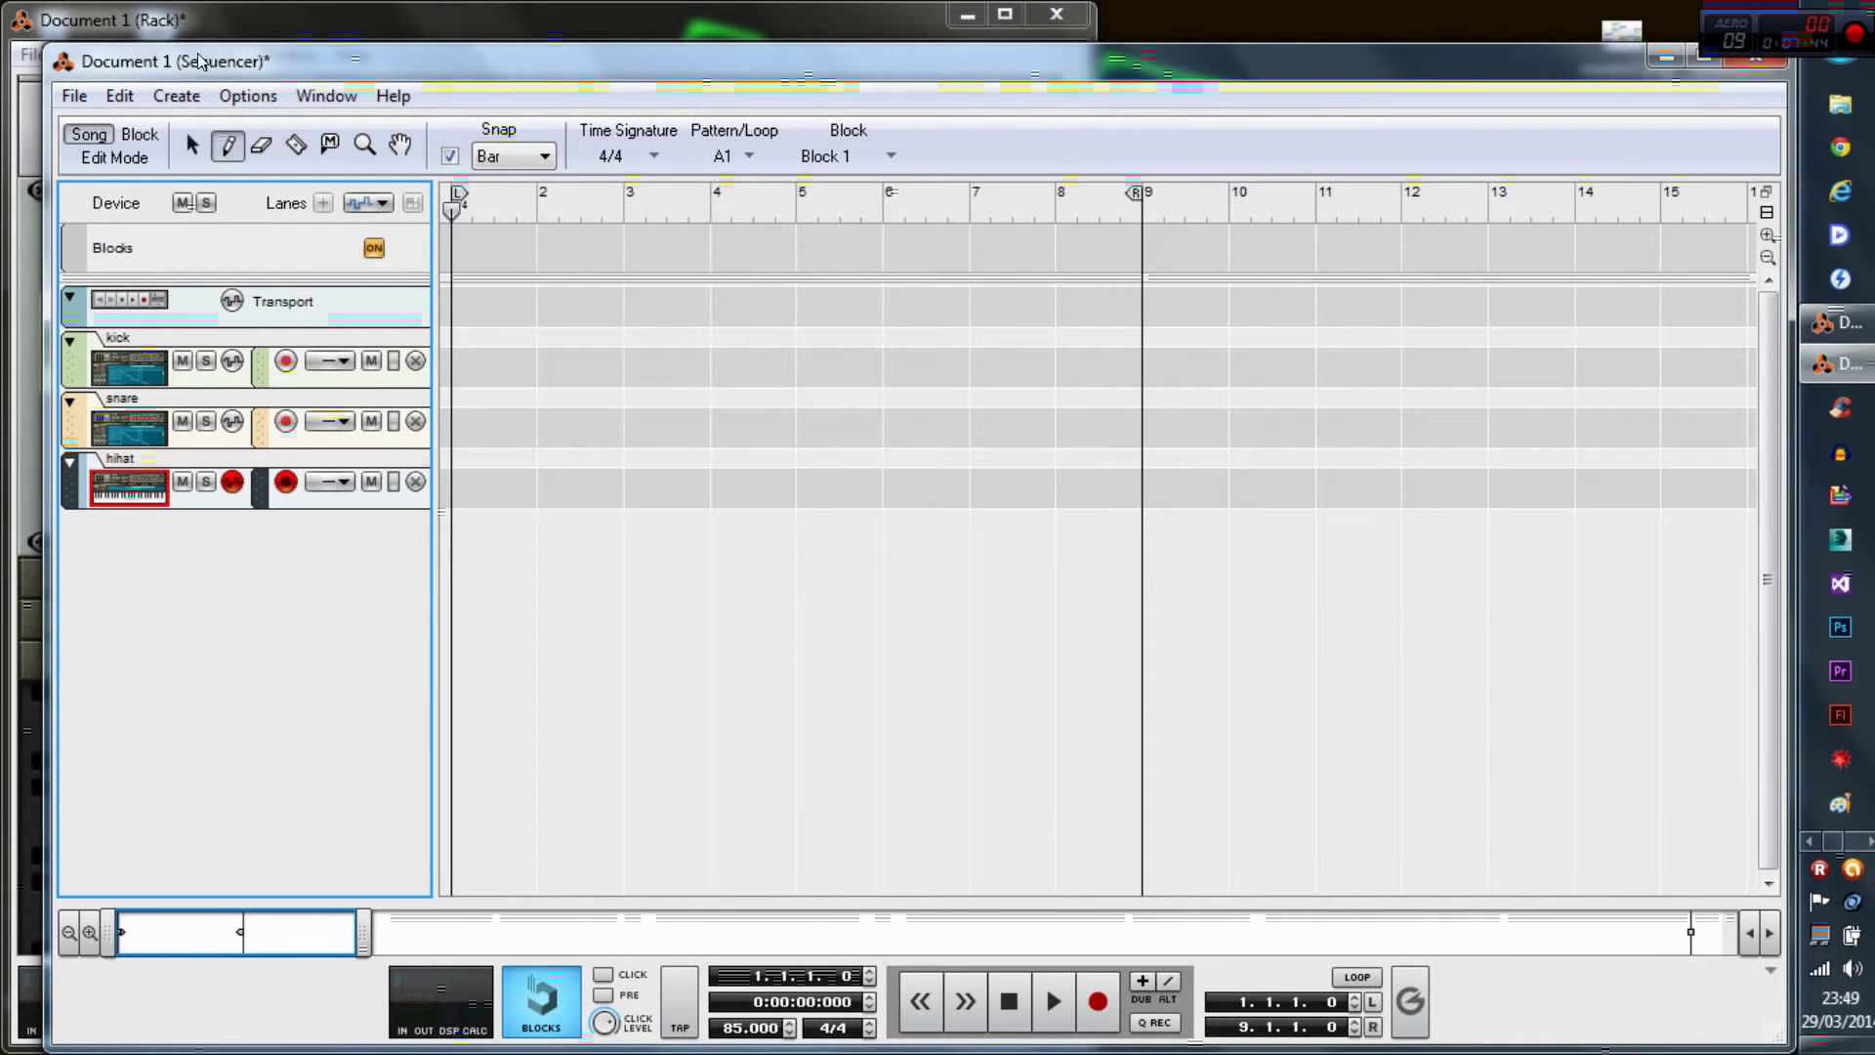
{"action": "left_click", "coordinate": [125, 342]}
{"action": "left_click", "coordinate": [127, 405]}
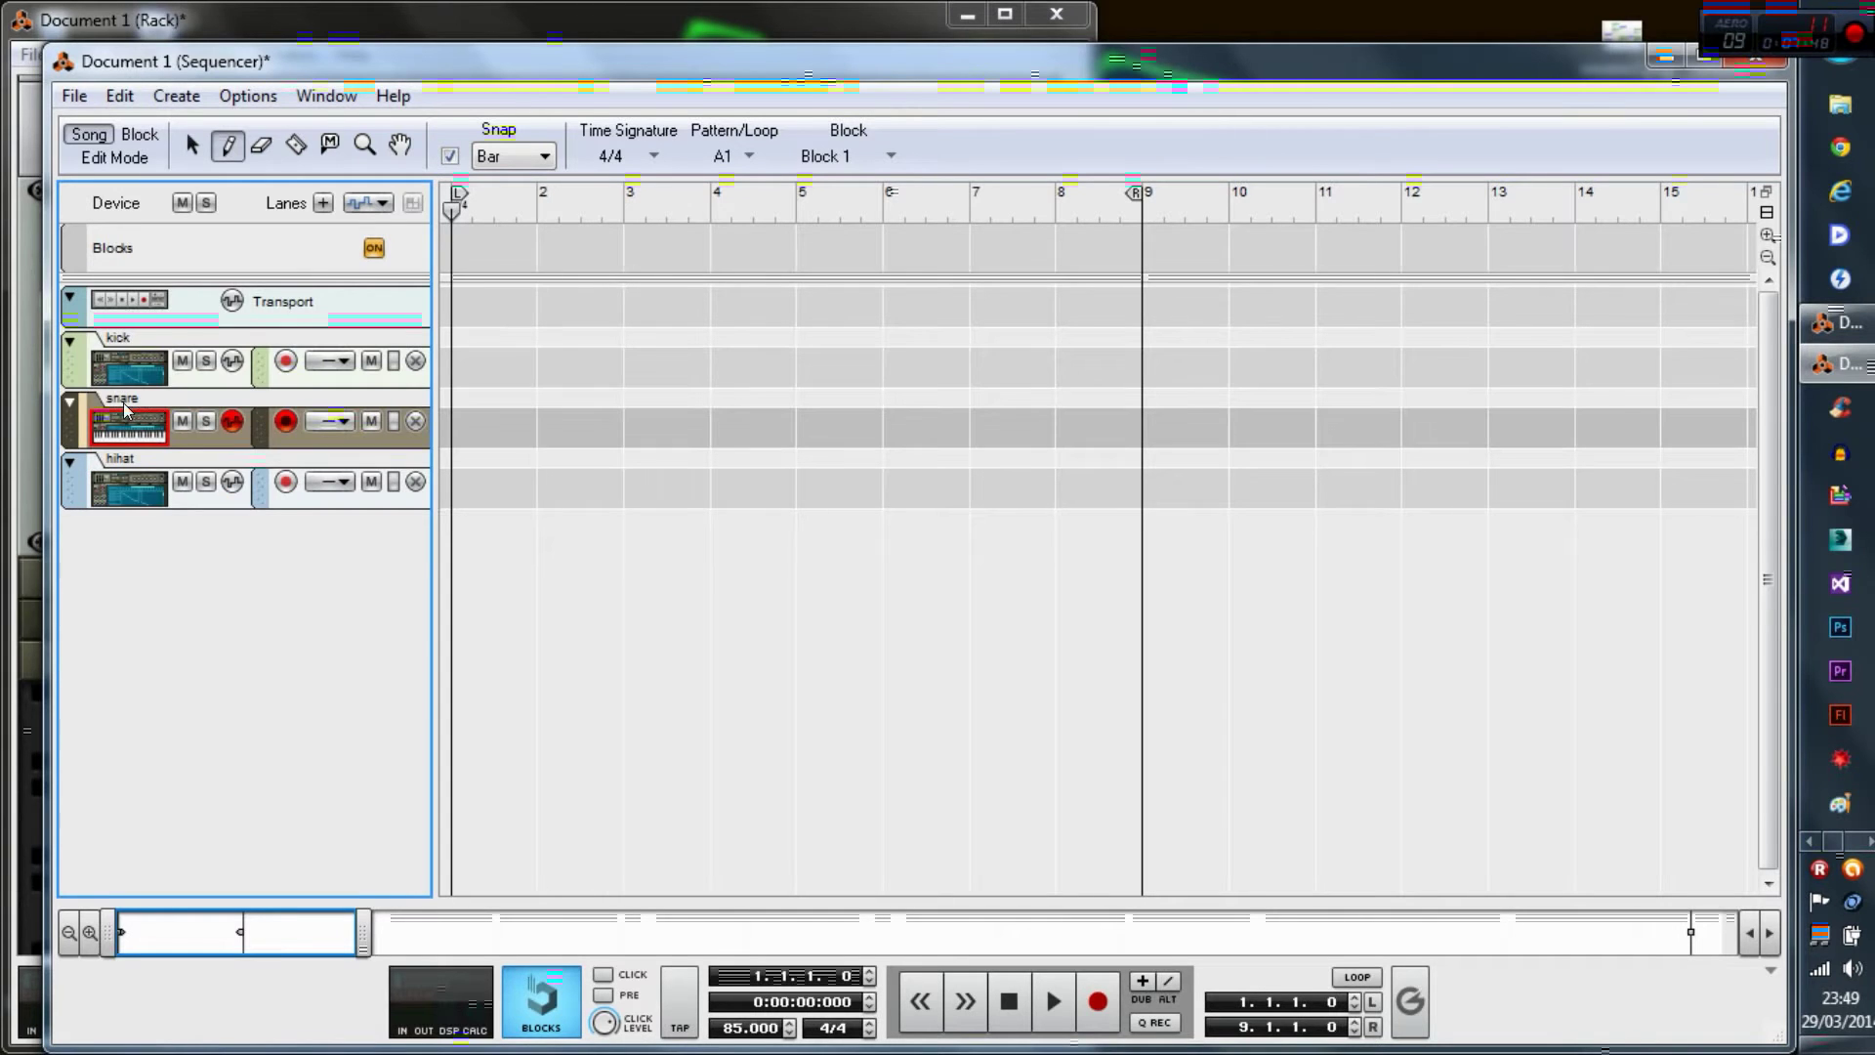
{"action": "left_click", "coordinate": [113, 464]}
{"action": "left_click", "coordinate": [119, 342]}
{"action": "double_click", "coordinate": [123, 334]}
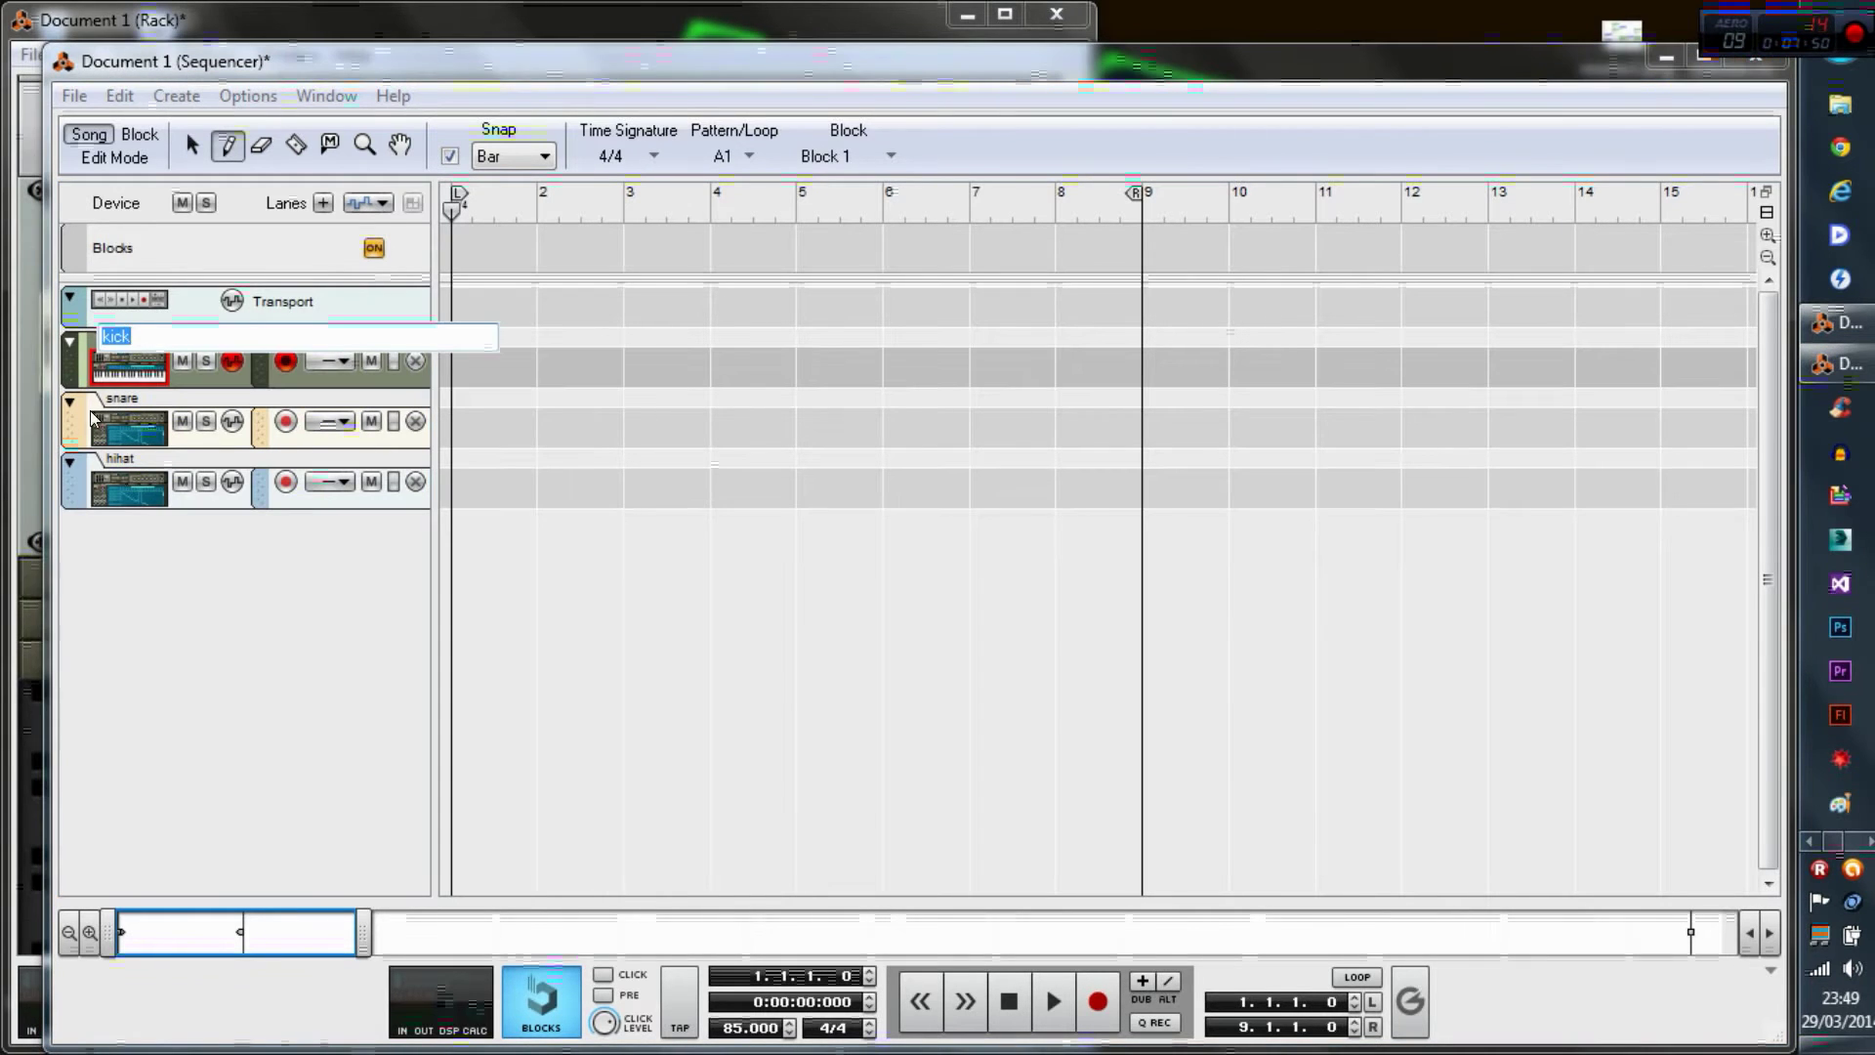
{"action": "left_click", "coordinate": [108, 589]}
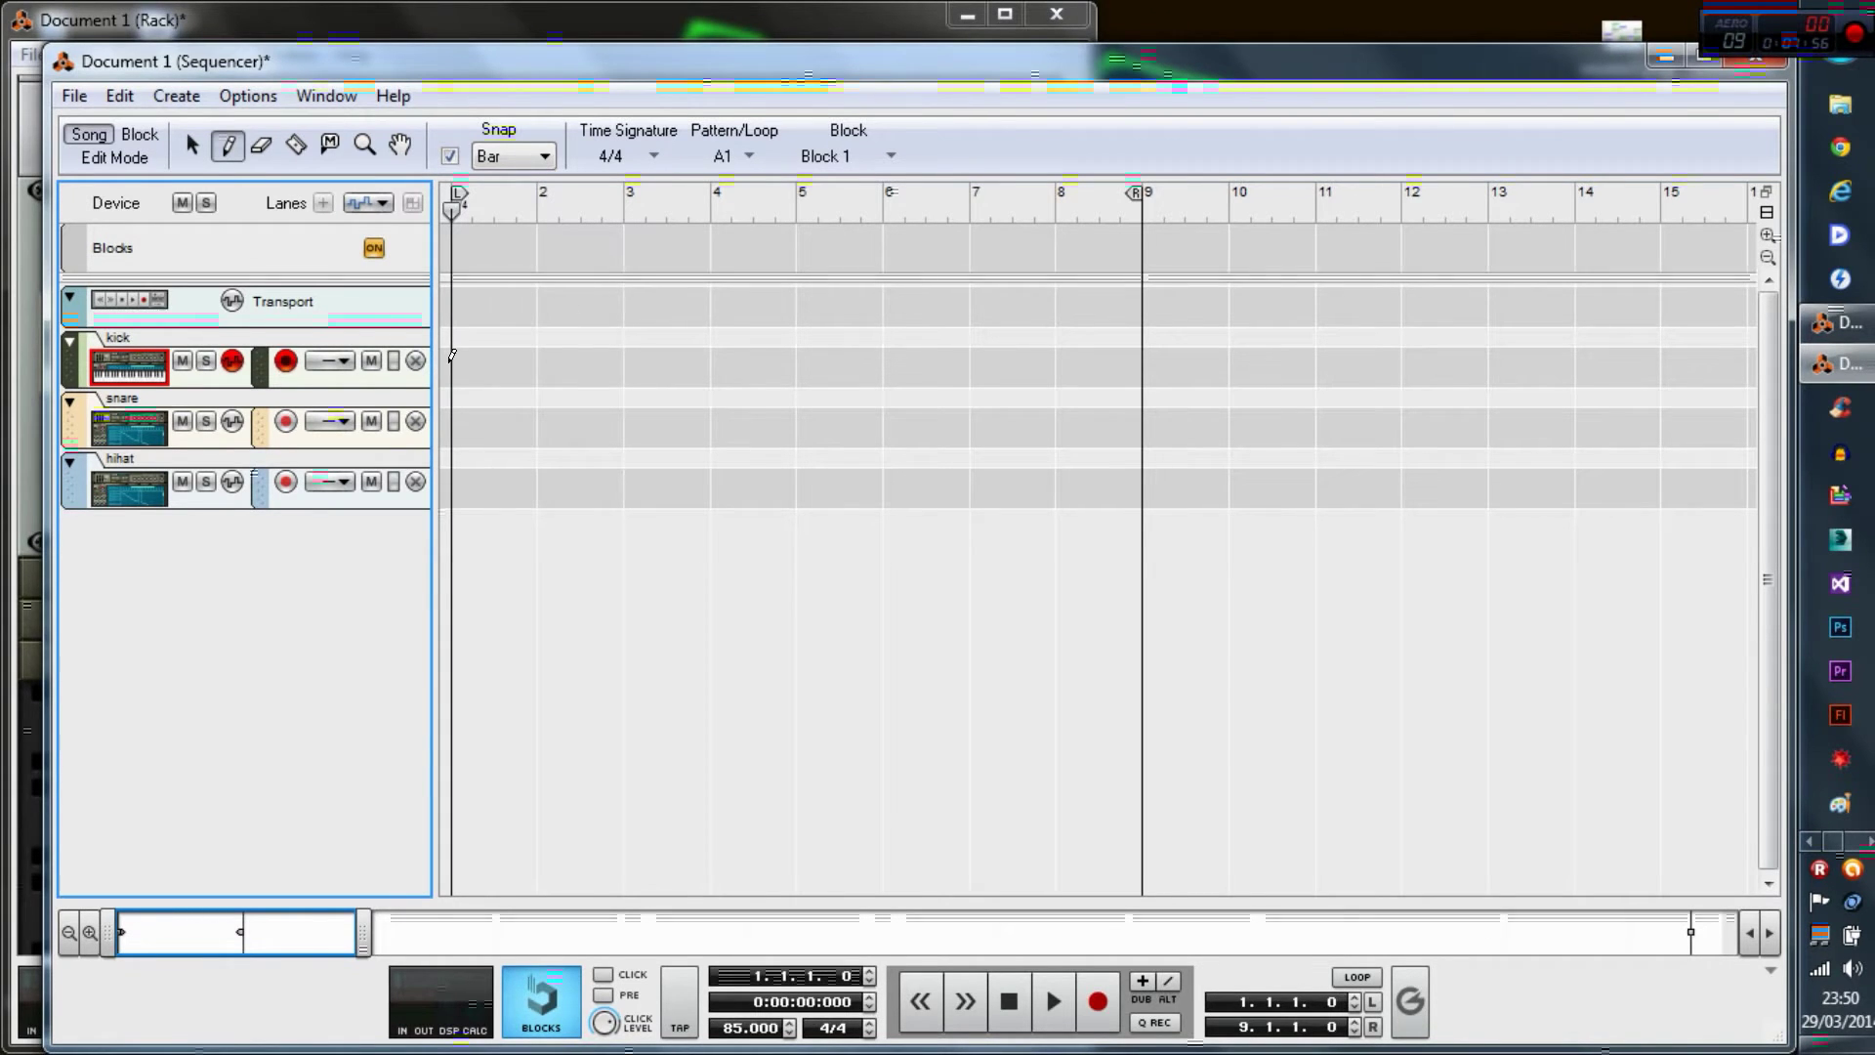
{"action": "left_click_drag", "start_coordinate": [456, 348], "coordinate": [1145, 345]}
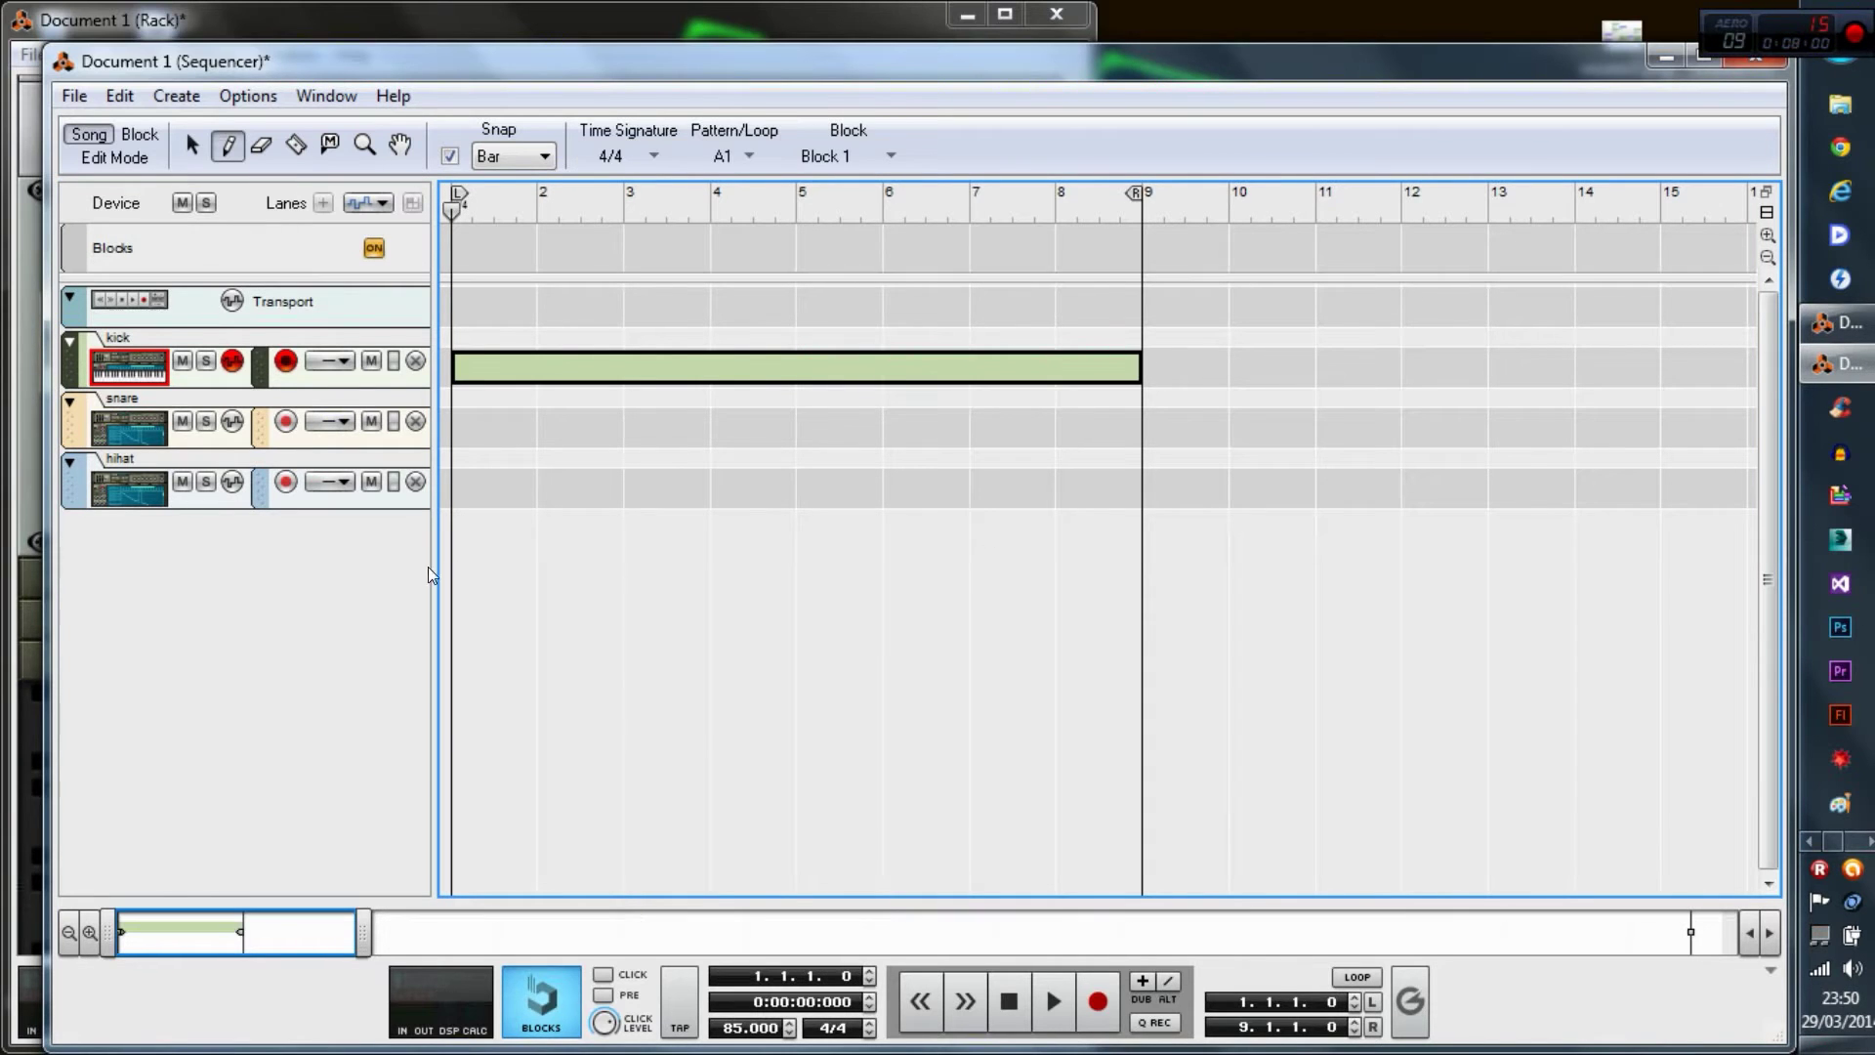
- Open the kick clip in Edit Mode to show its piano-roll note lanes
{"action": "left_click", "coordinate": [580, 375]}
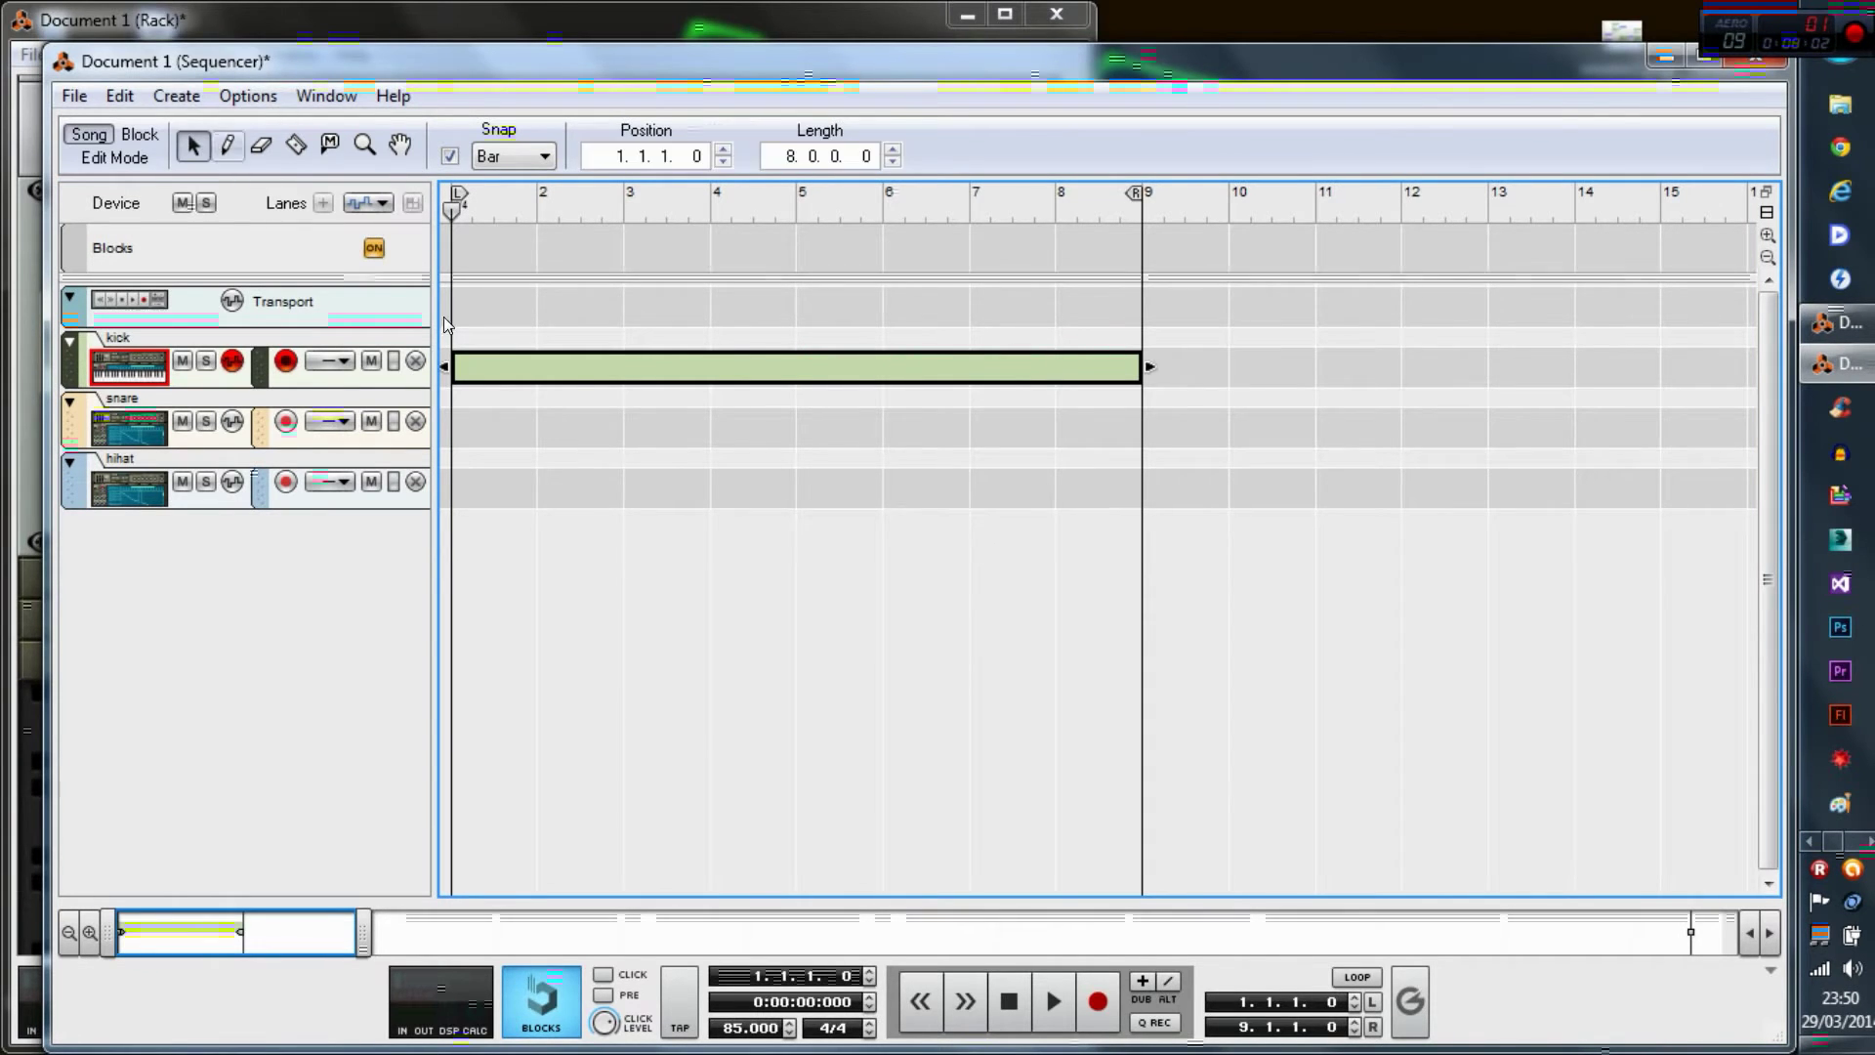
{"action": "key", "text": "q"}
{"action": "double_click", "coordinate": [579, 375]}
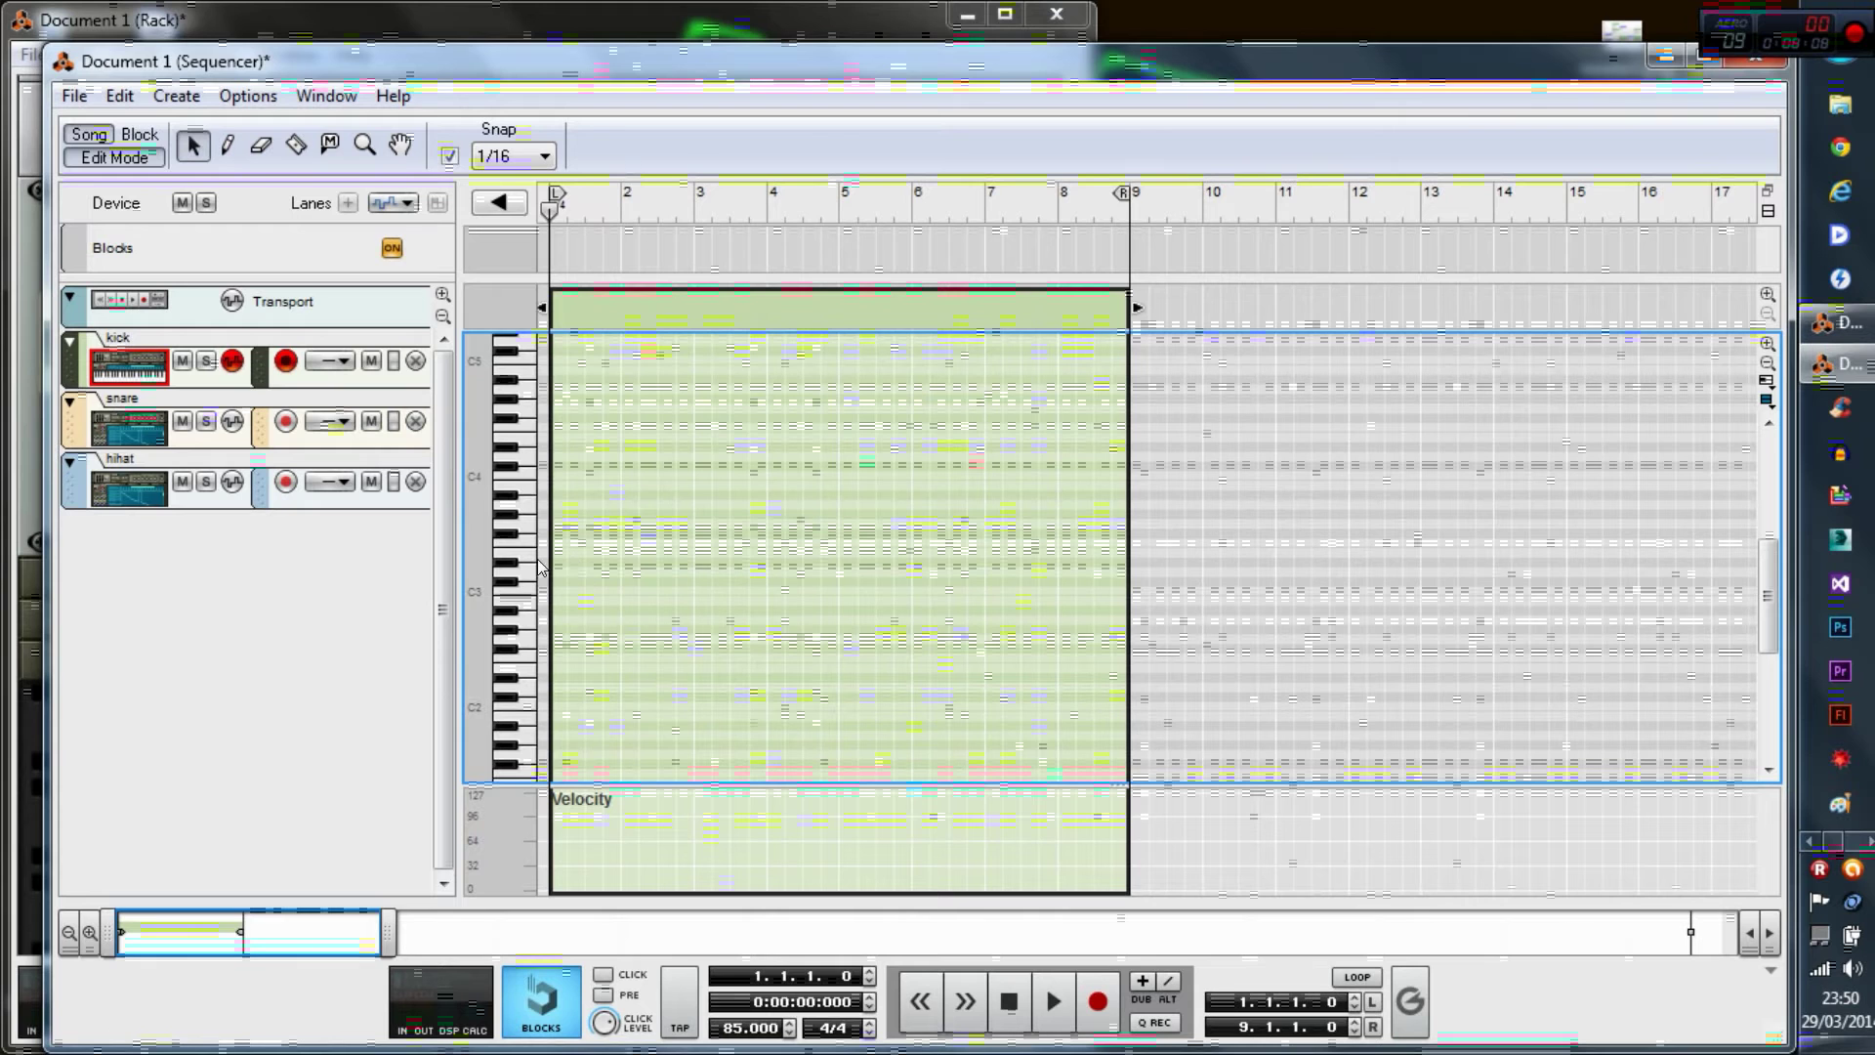
- Audition the kick sample repeatedly on the C3 key of the piano roll using the Pencil tool
{"action": "left_click", "coordinate": [227, 148]}
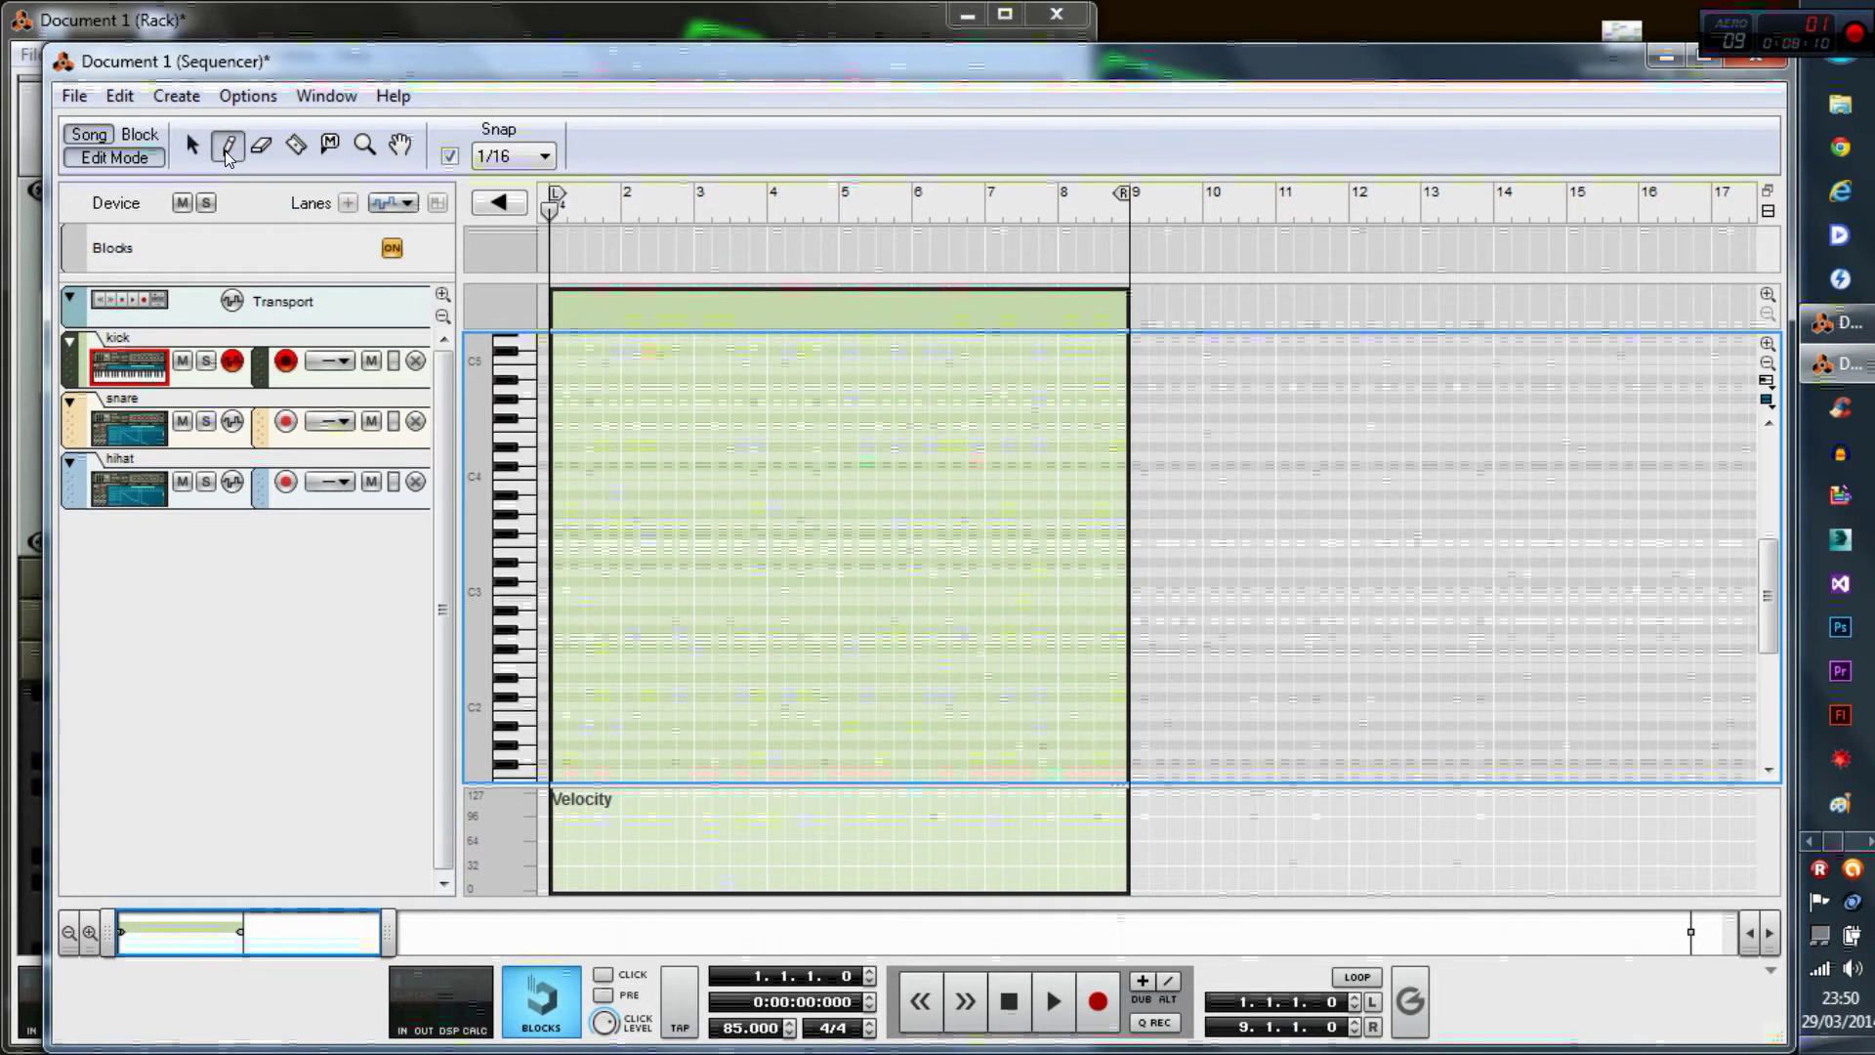
{"action": "left_click", "coordinate": [523, 581]}
{"action": "left_click", "coordinate": [522, 581]}
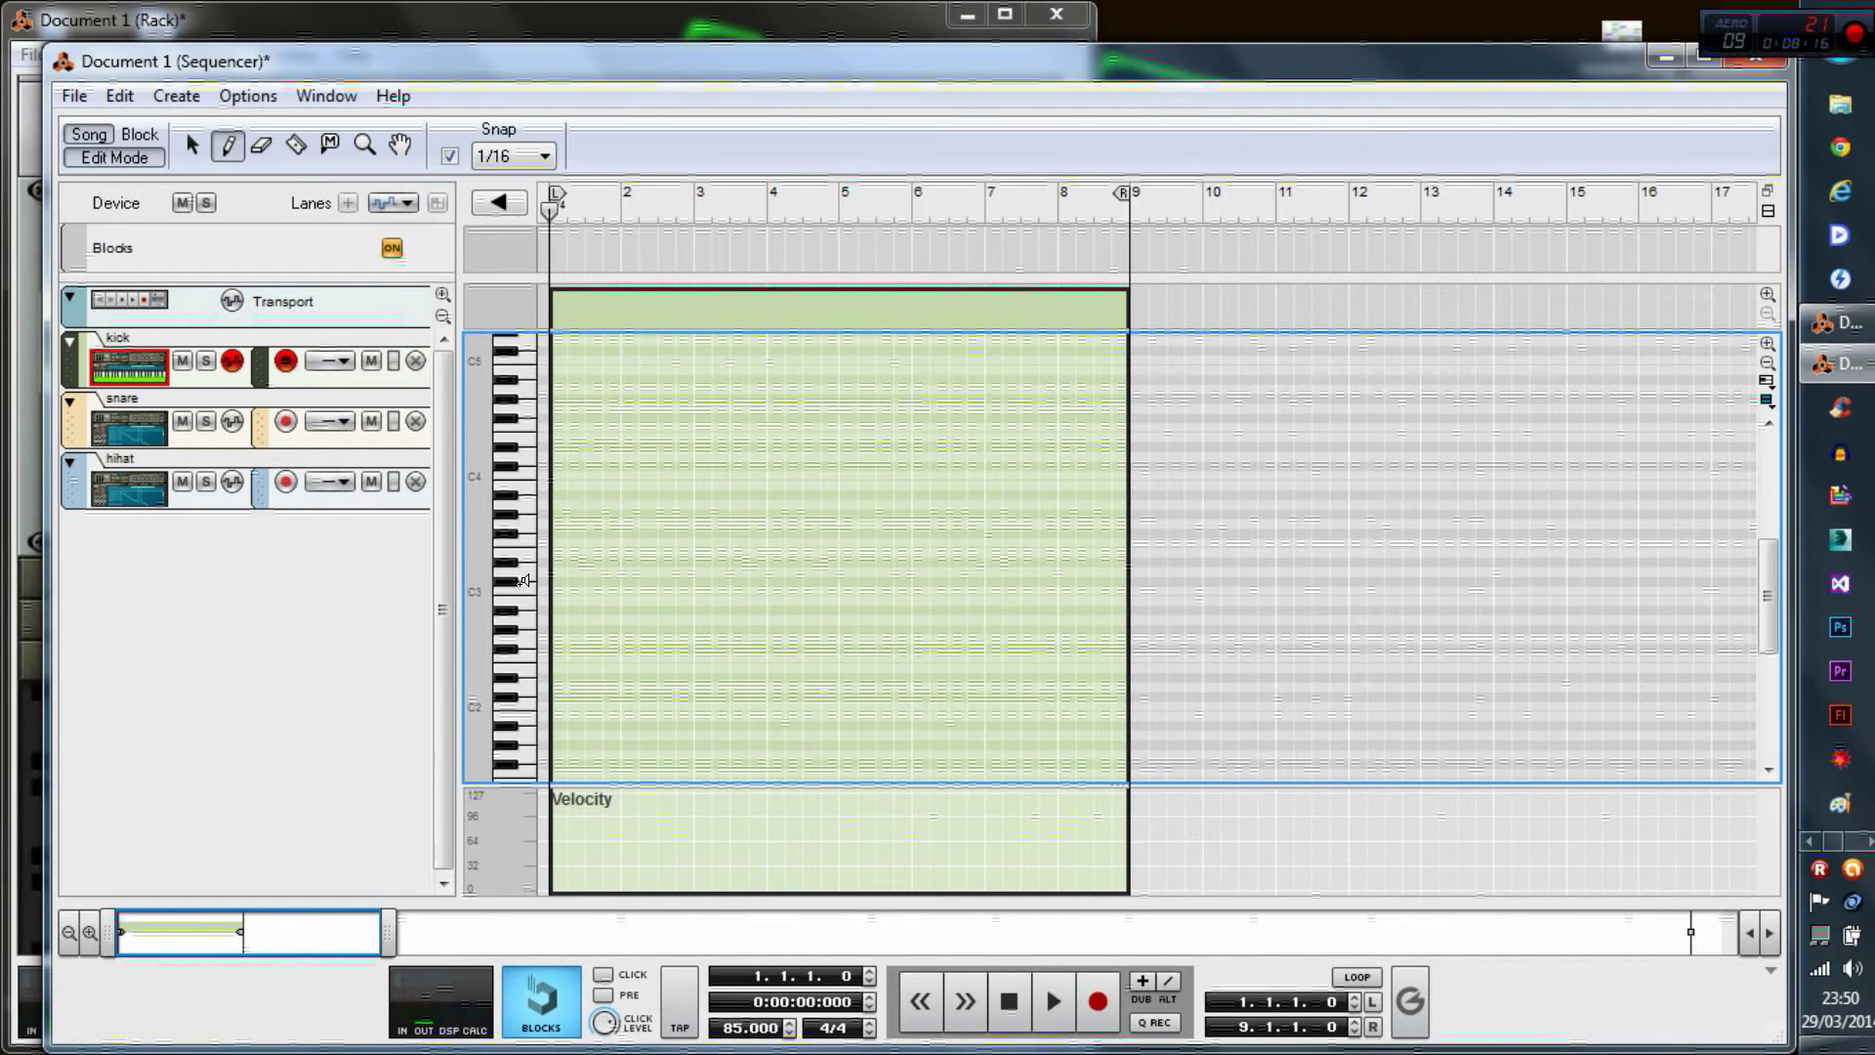
{"action": "left_click", "coordinate": [522, 581]}
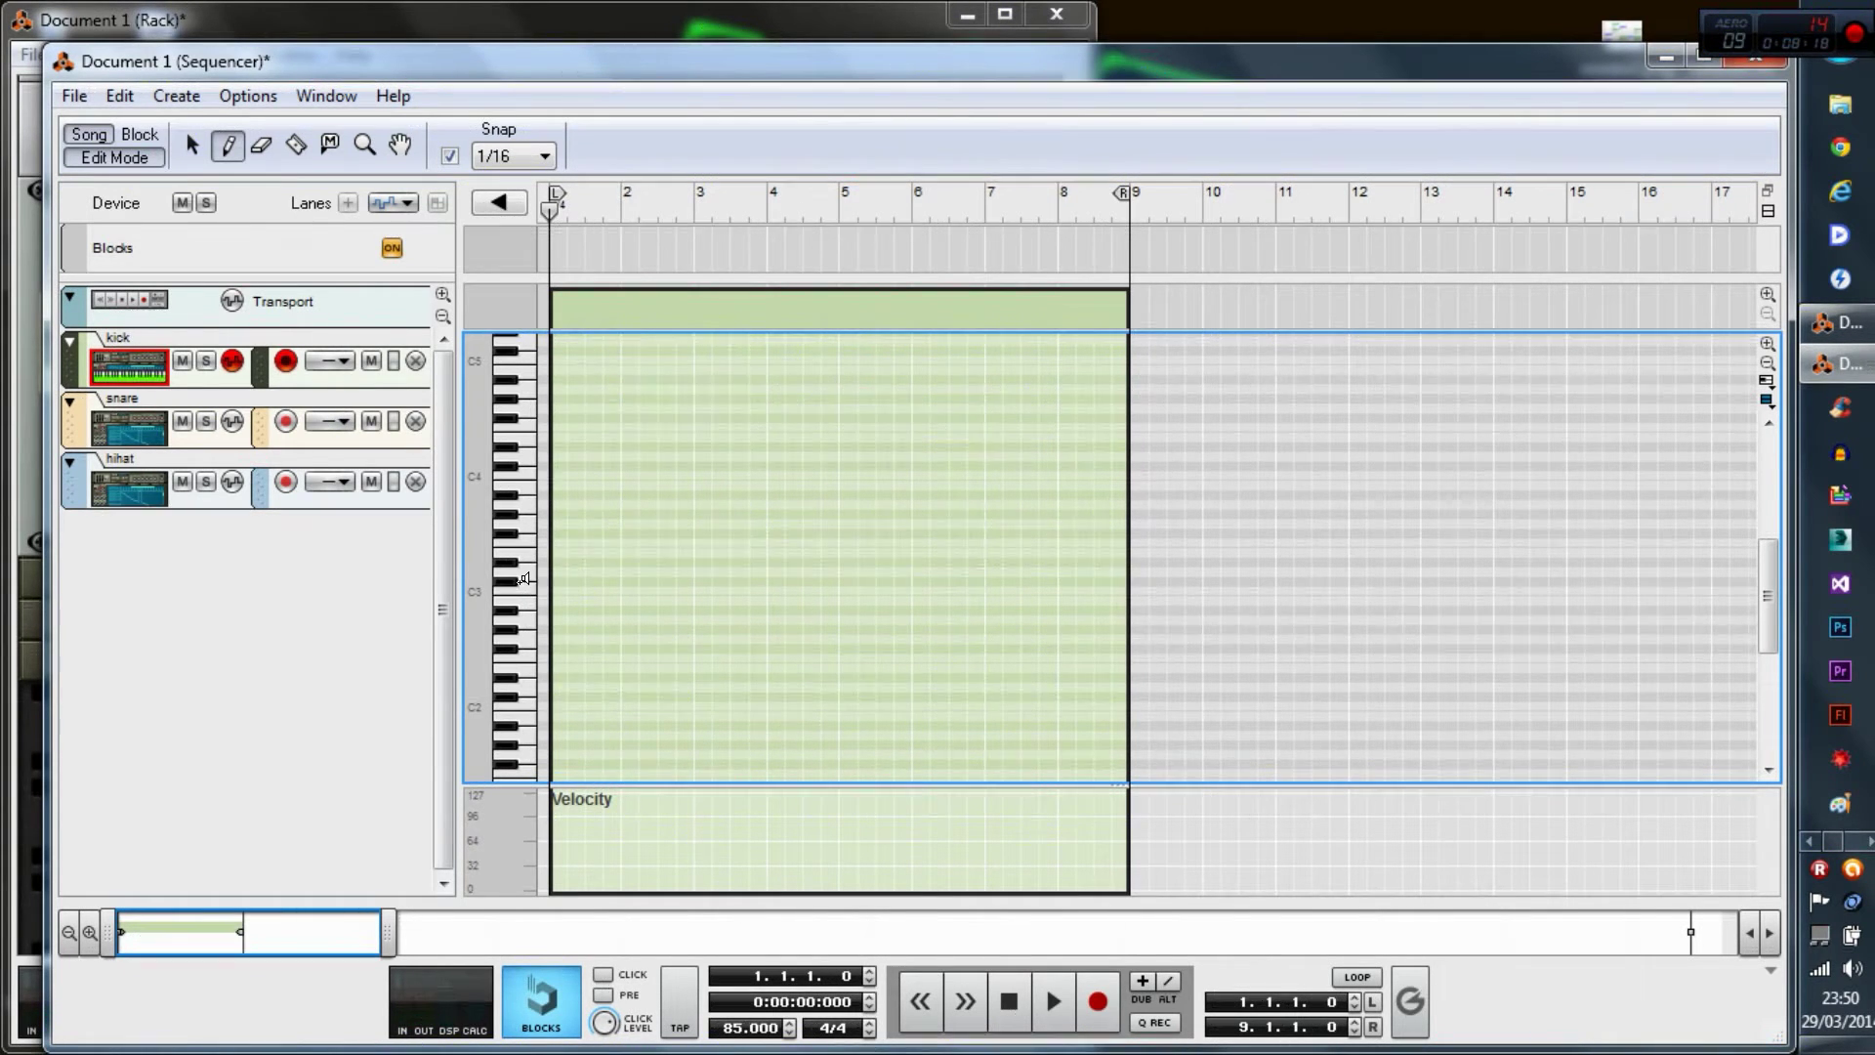
{"action": "left_click", "coordinate": [522, 581]}
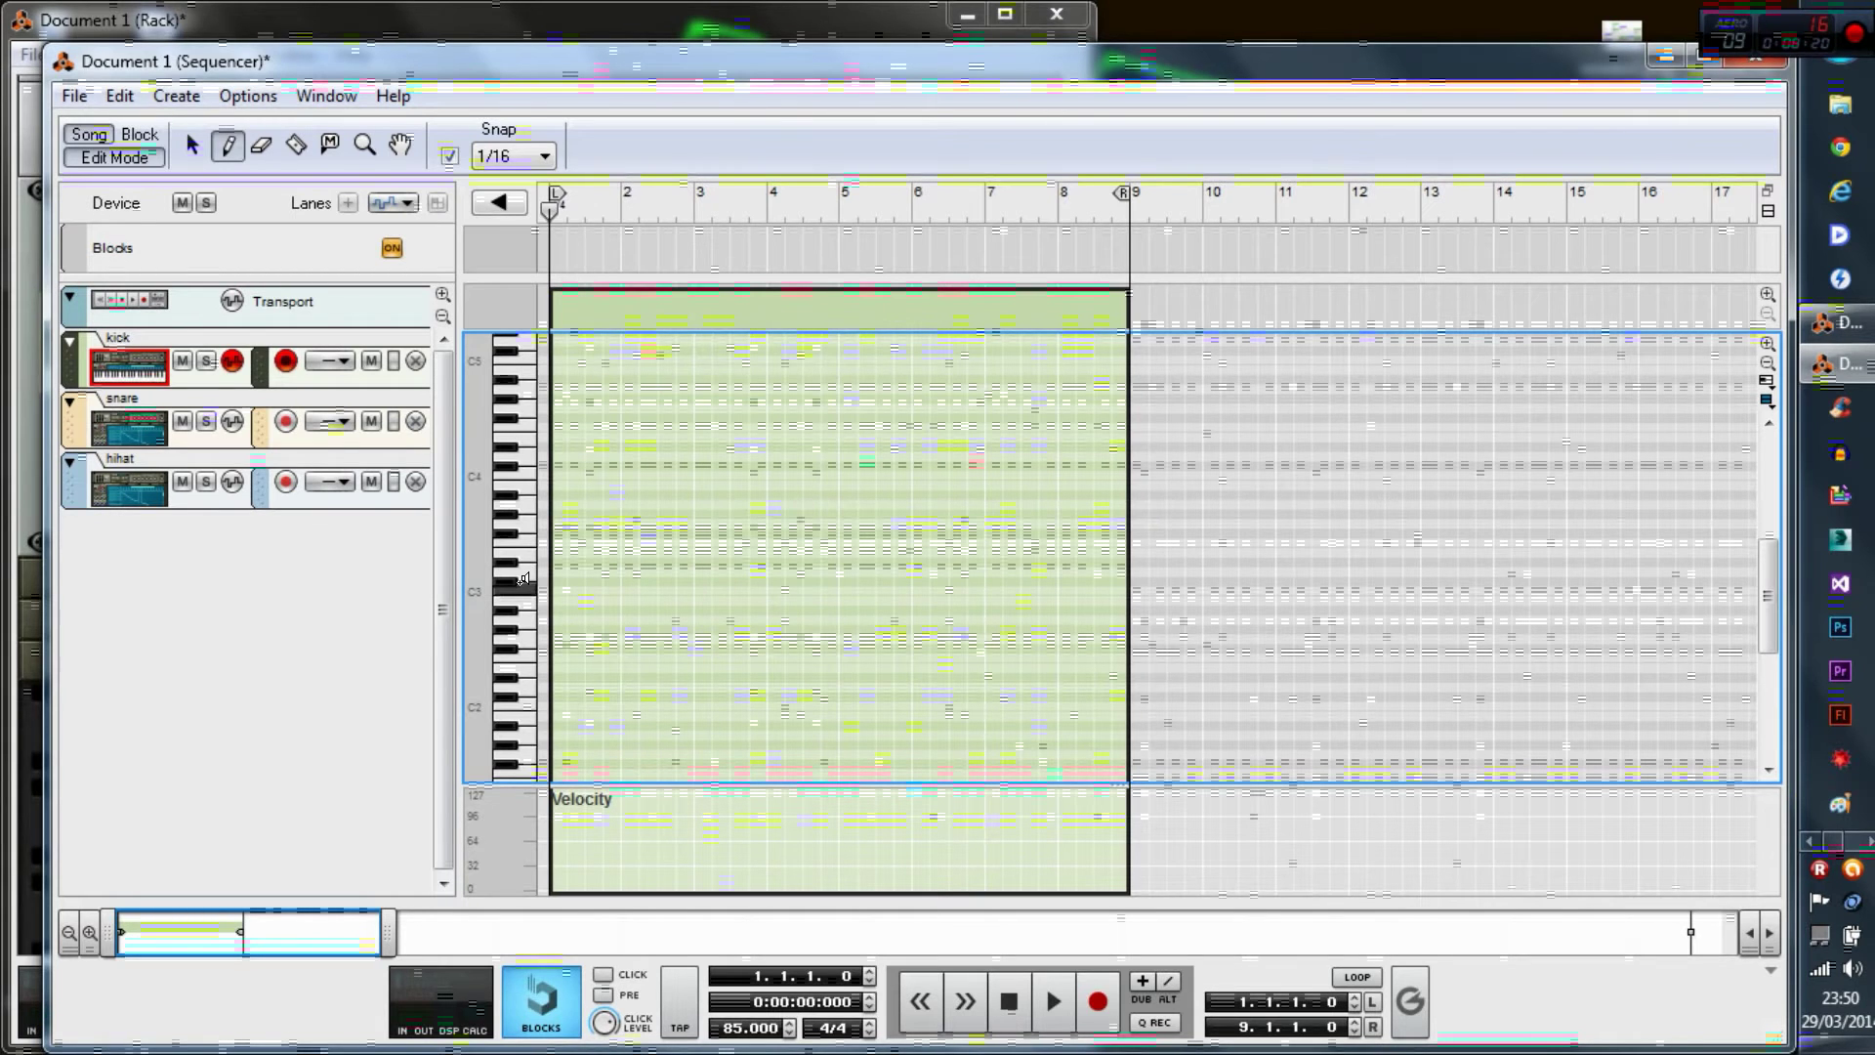
{"action": "left_click", "coordinate": [522, 581]}
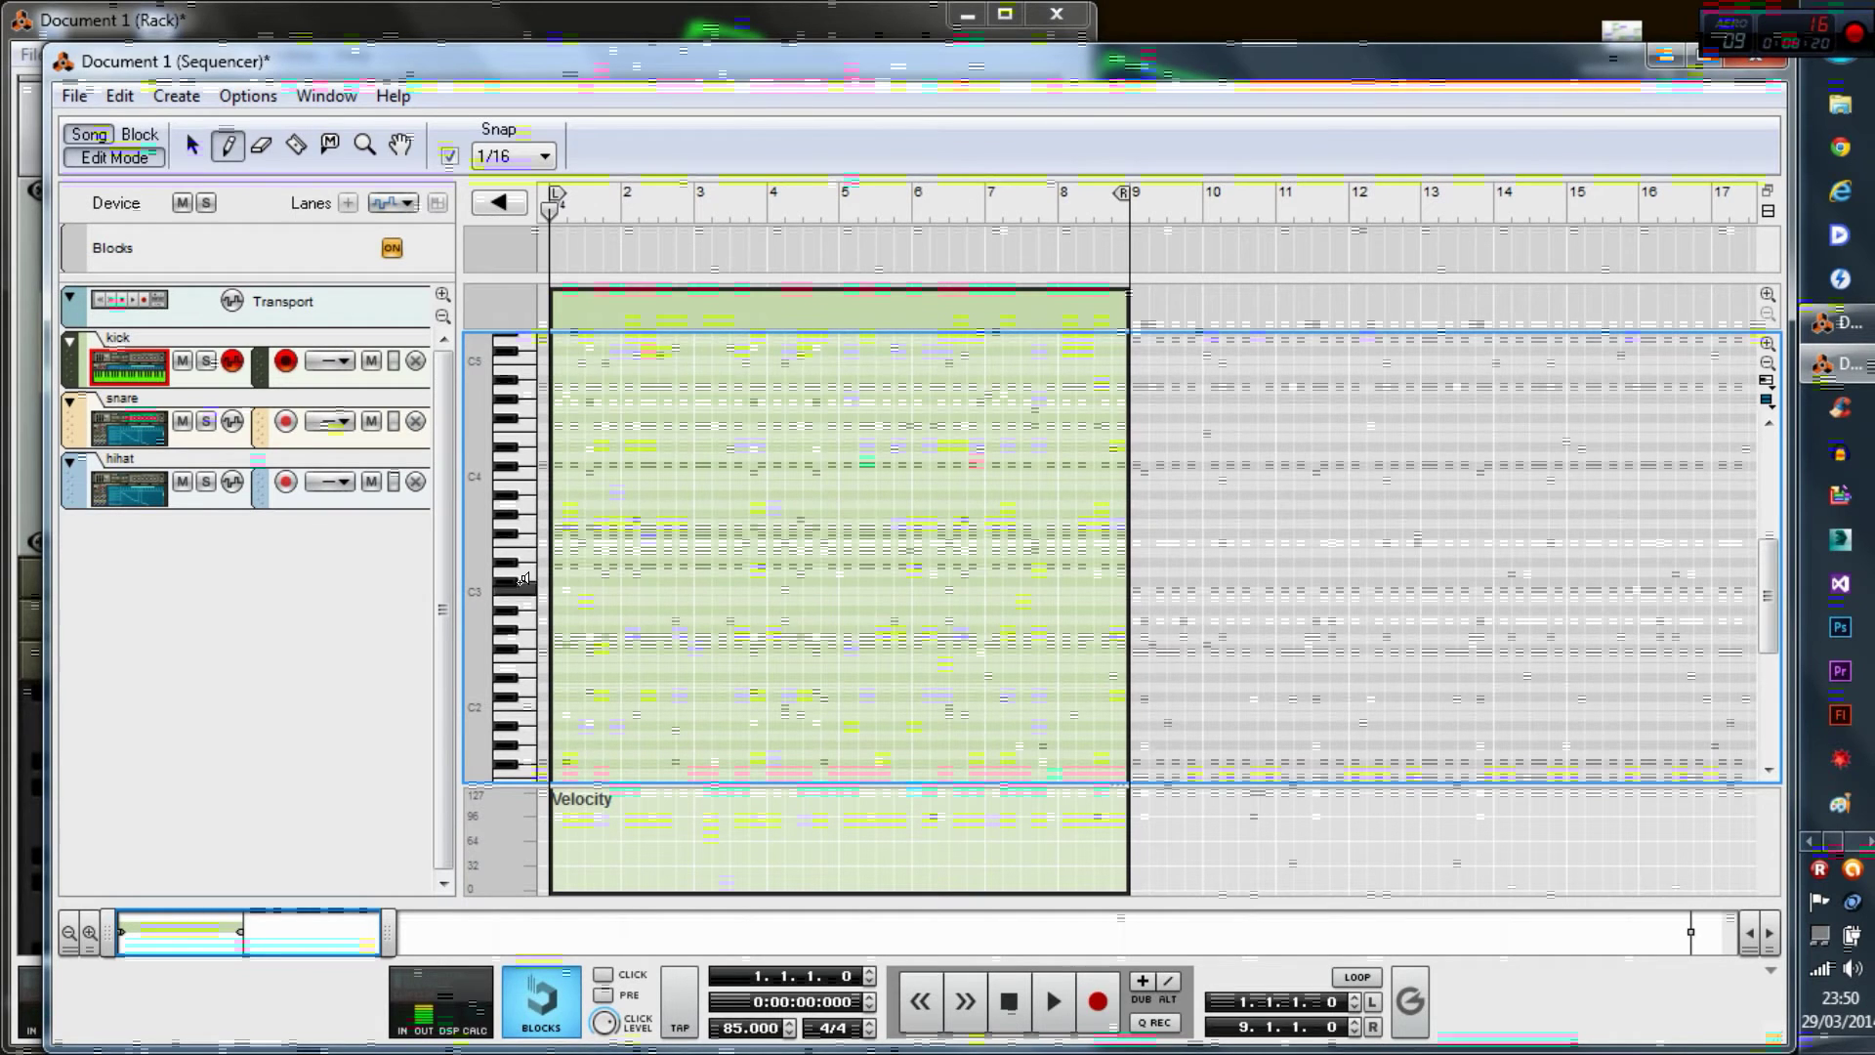
- Audition the kick sample on higher and lower keys between C2 and C5, ending on C3
{"action": "left_click", "coordinate": [524, 475]}
{"action": "left_click", "coordinate": [525, 465]}
{"action": "left_click", "coordinate": [525, 435]}
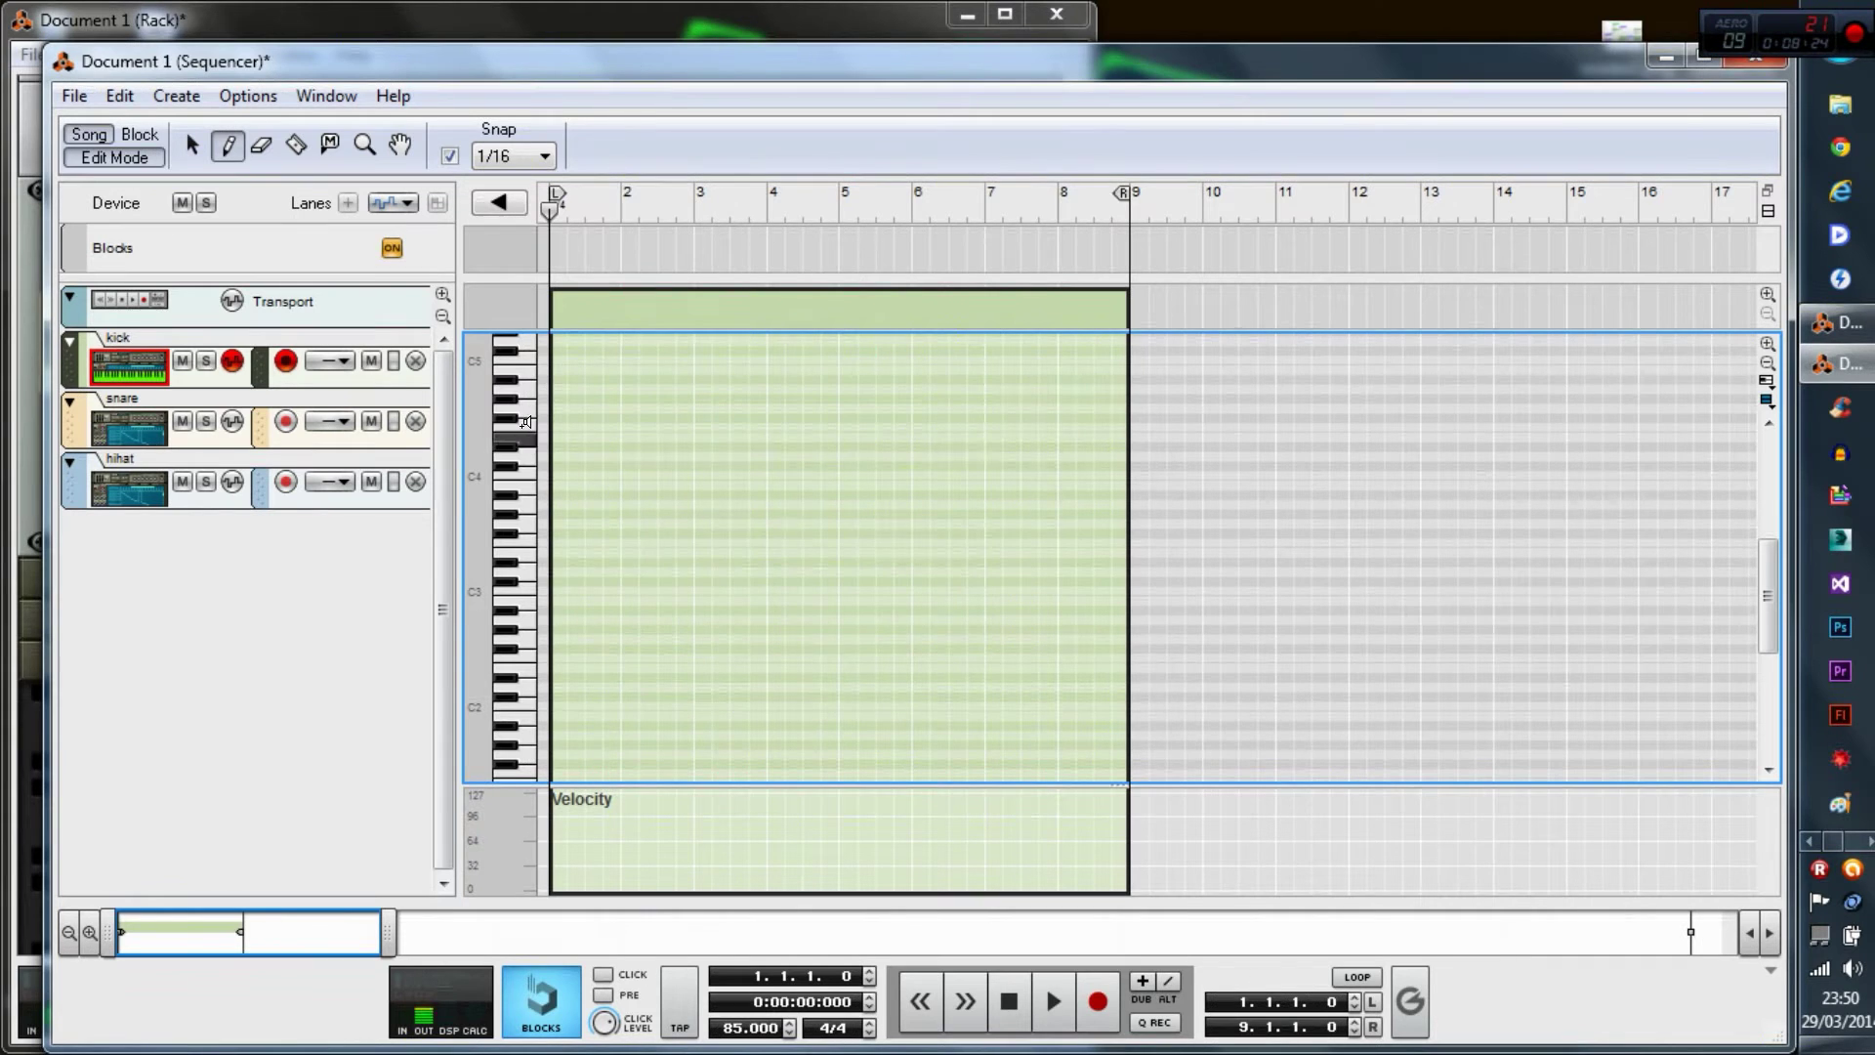
{"action": "left_click", "coordinate": [524, 400]}
{"action": "left_click", "coordinate": [524, 368]}
{"action": "left_click", "coordinate": [526, 342]}
{"action": "left_click", "coordinate": [526, 342]}
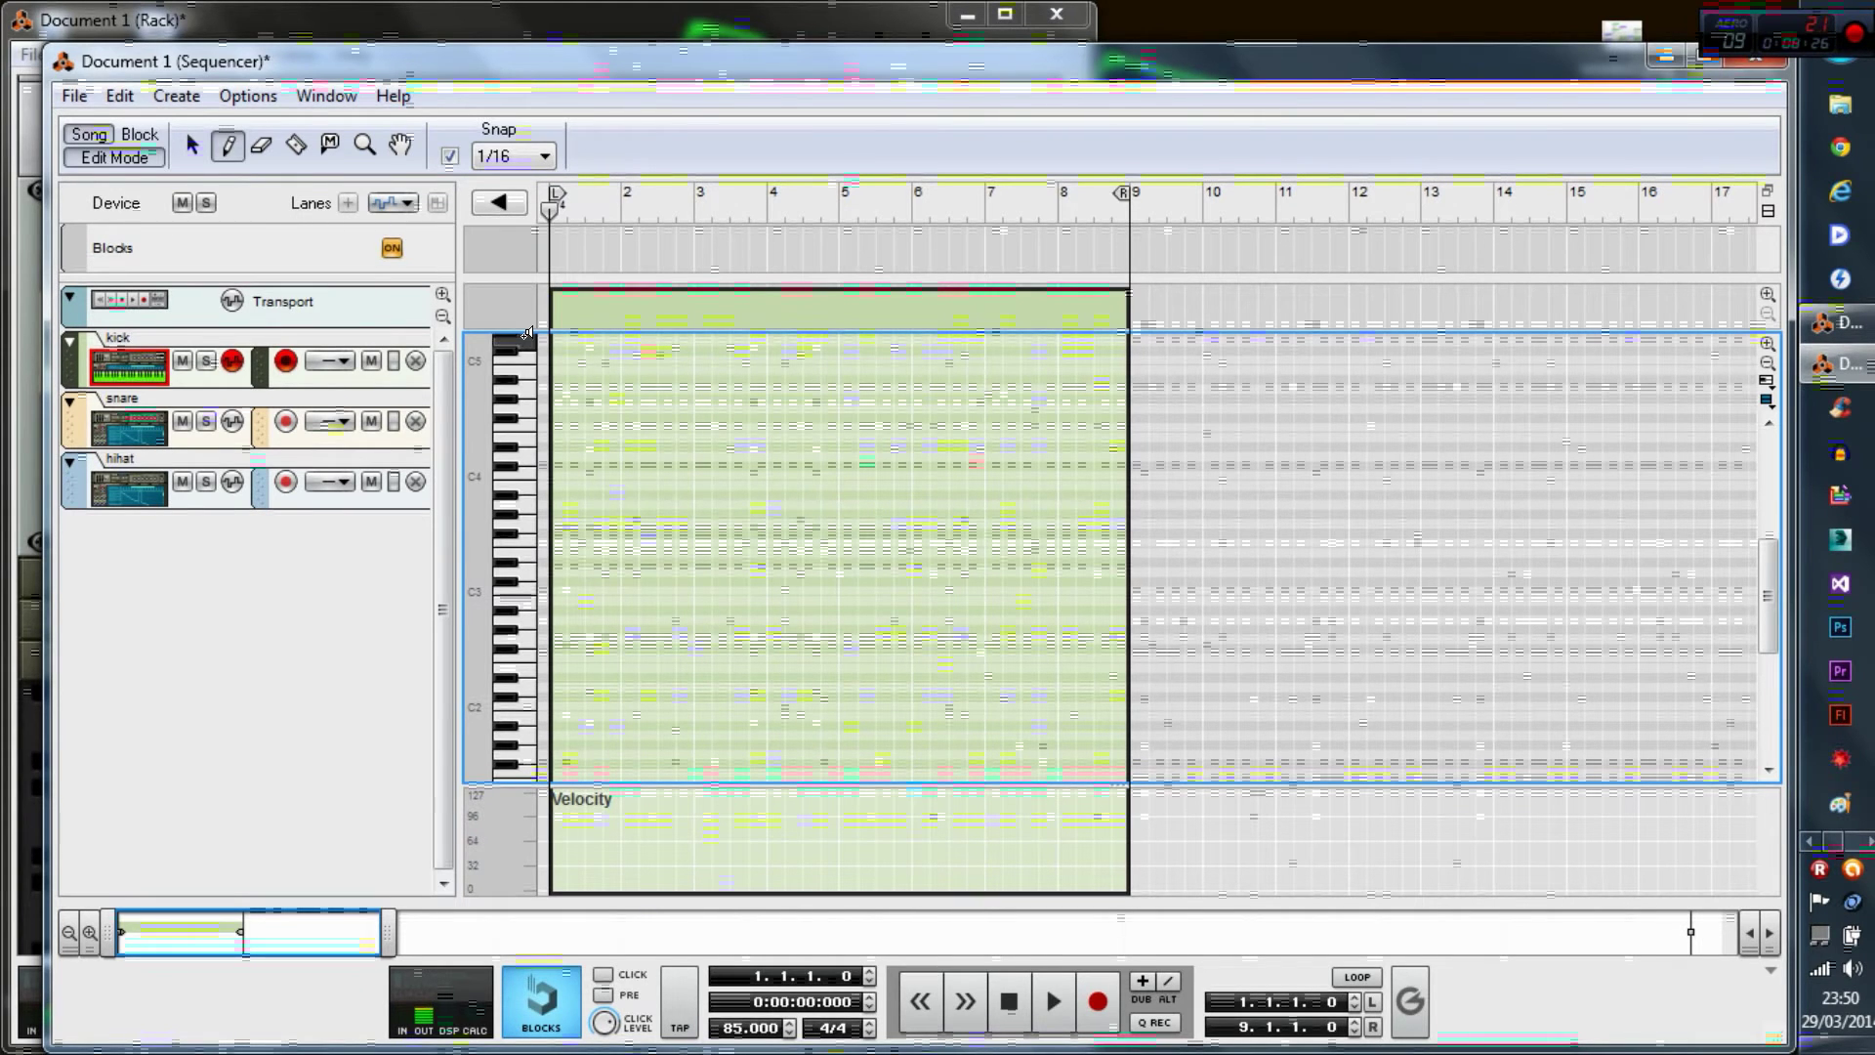
{"action": "left_click", "coordinate": [527, 373]}
{"action": "left_click", "coordinate": [528, 405]}
{"action": "left_click", "coordinate": [525, 448]}
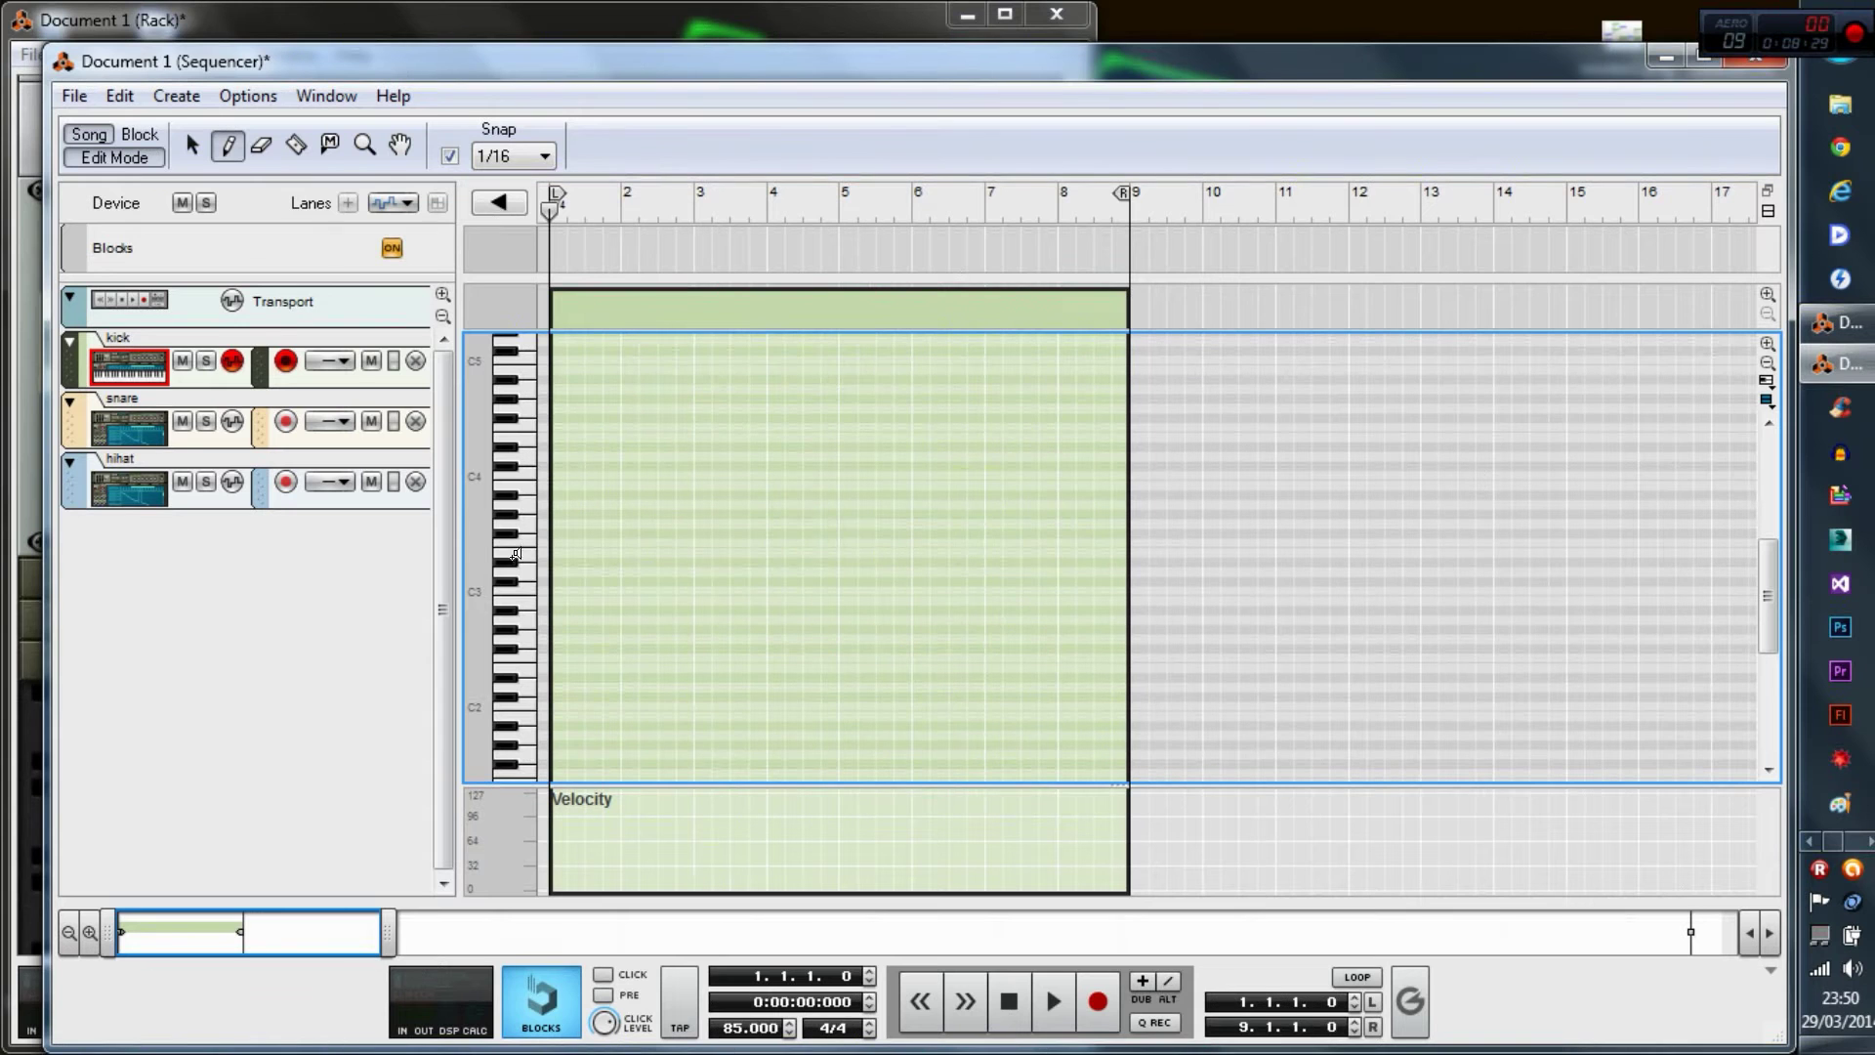
{"action": "left_click", "coordinate": [524, 578]}
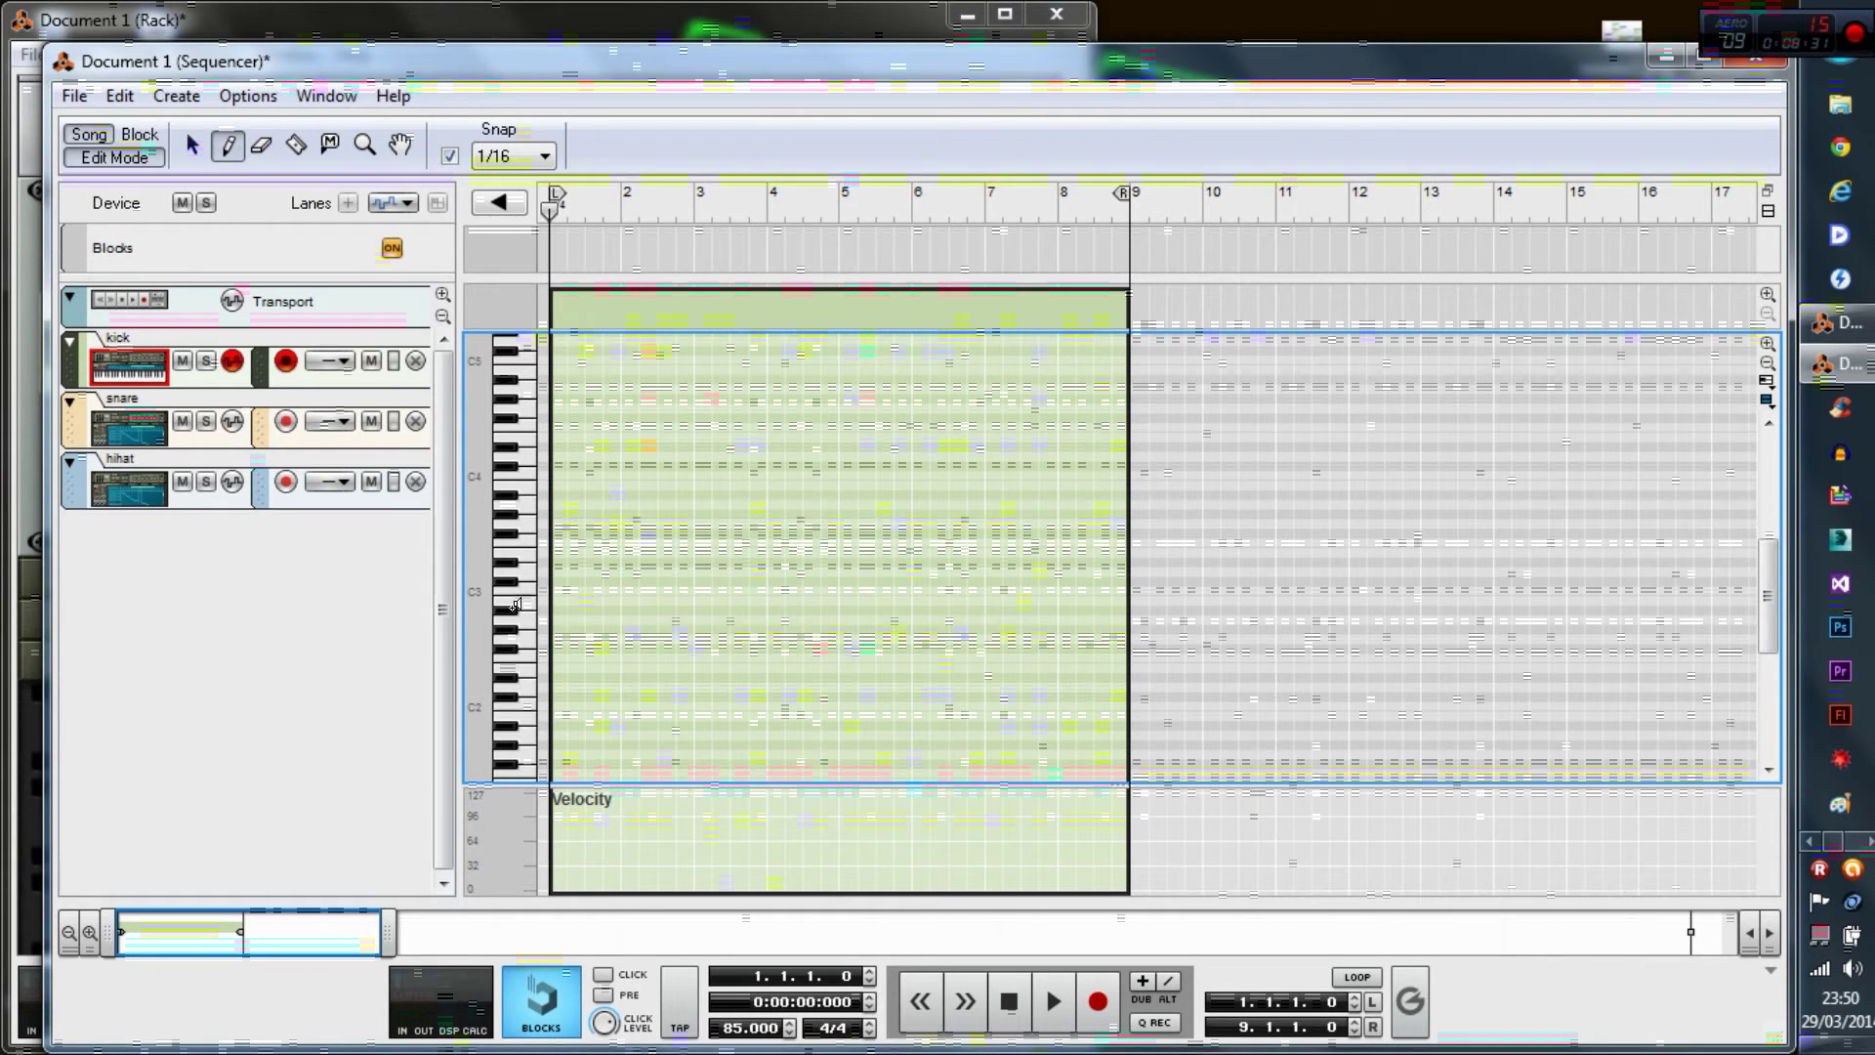
{"action": "left_click", "coordinate": [525, 698]}
{"action": "left_click", "coordinate": [513, 641]}
{"action": "left_click", "coordinate": [511, 551]}
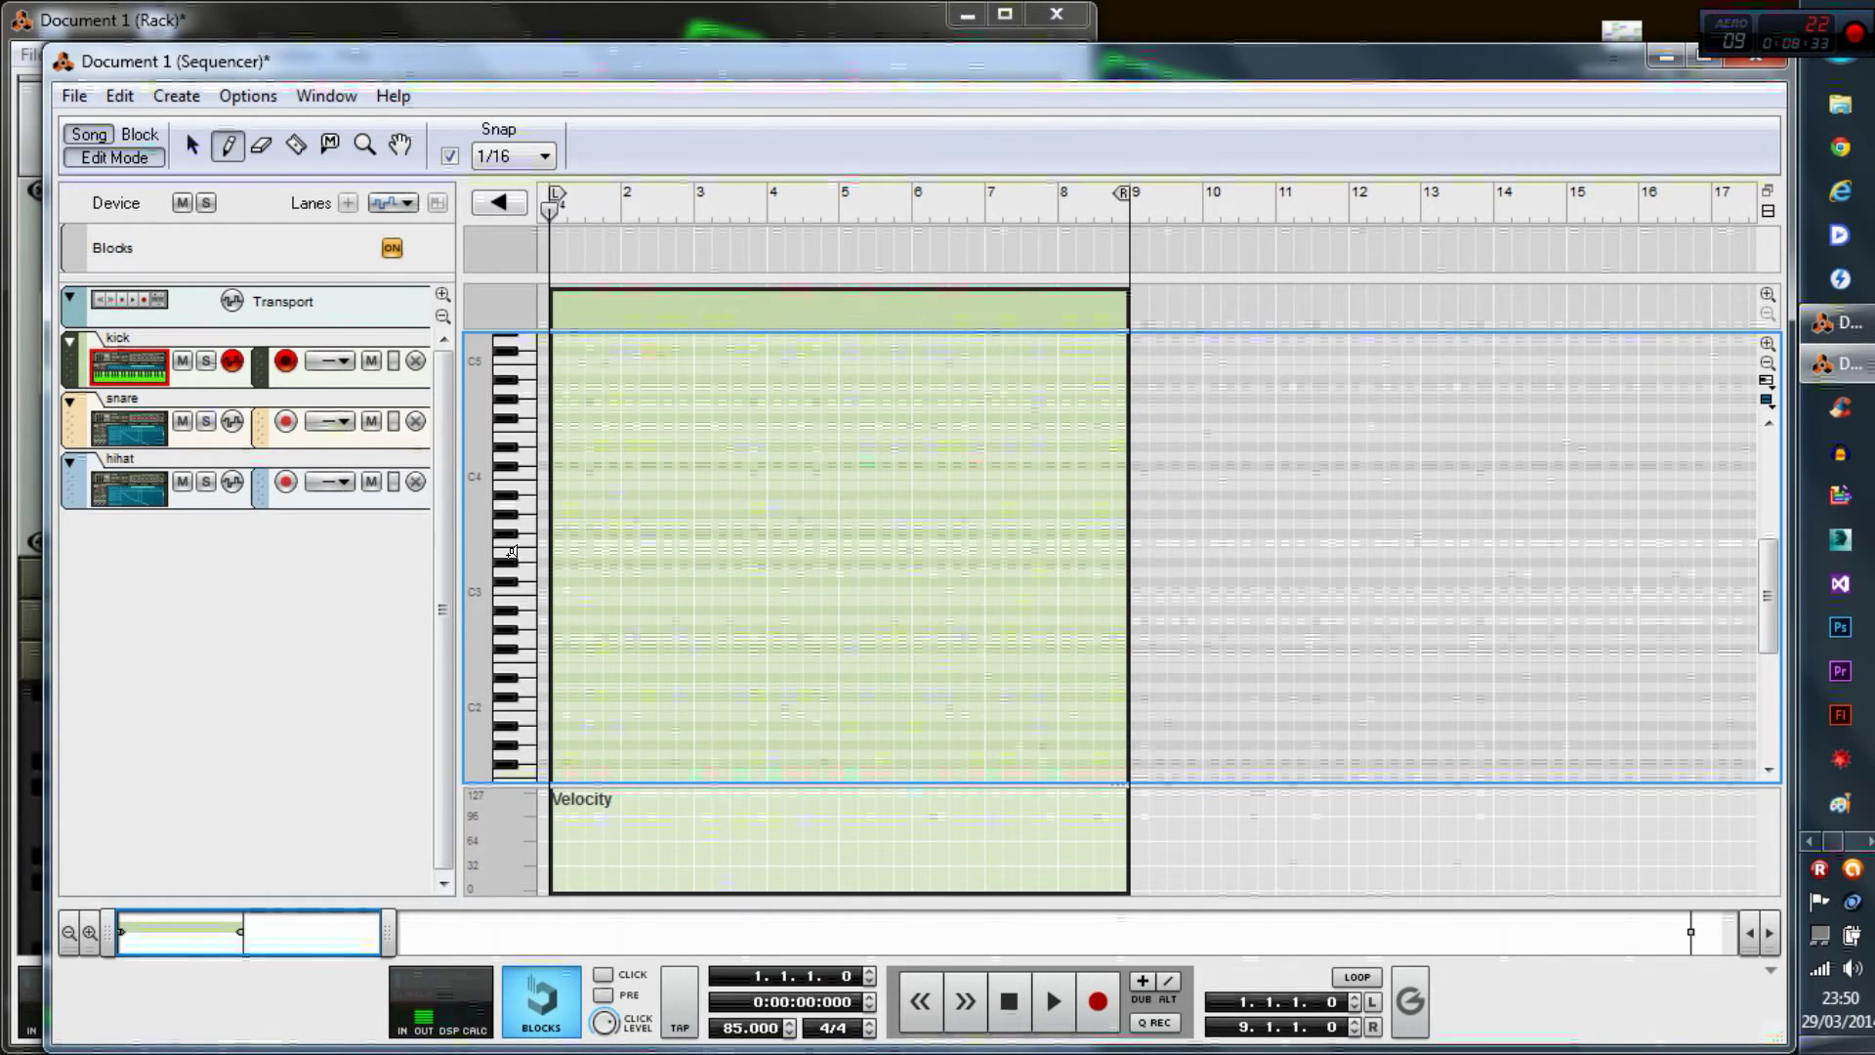
{"action": "left_click", "coordinate": [525, 582]}
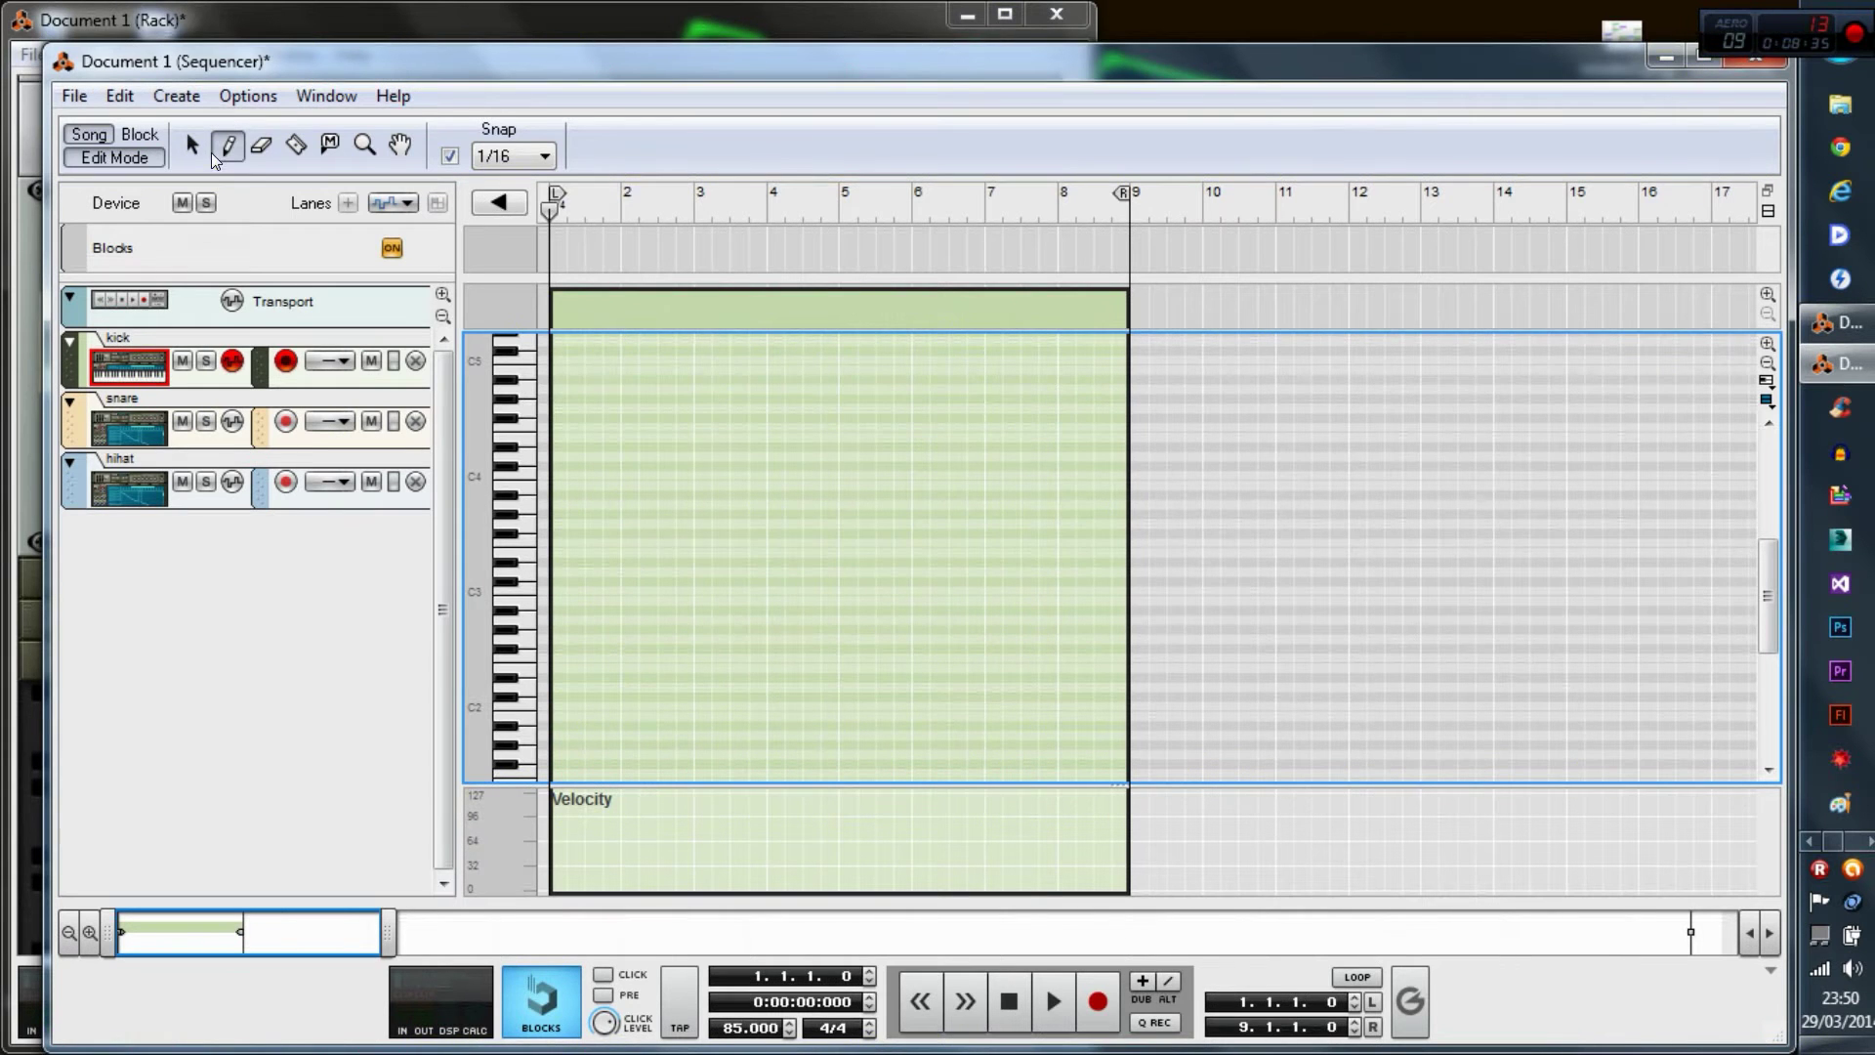
- Draw a C3 note of length 0.1.0.0 at position 1.1.1.0 in the kick clip
{"action": "left_click", "coordinate": [507, 581]}
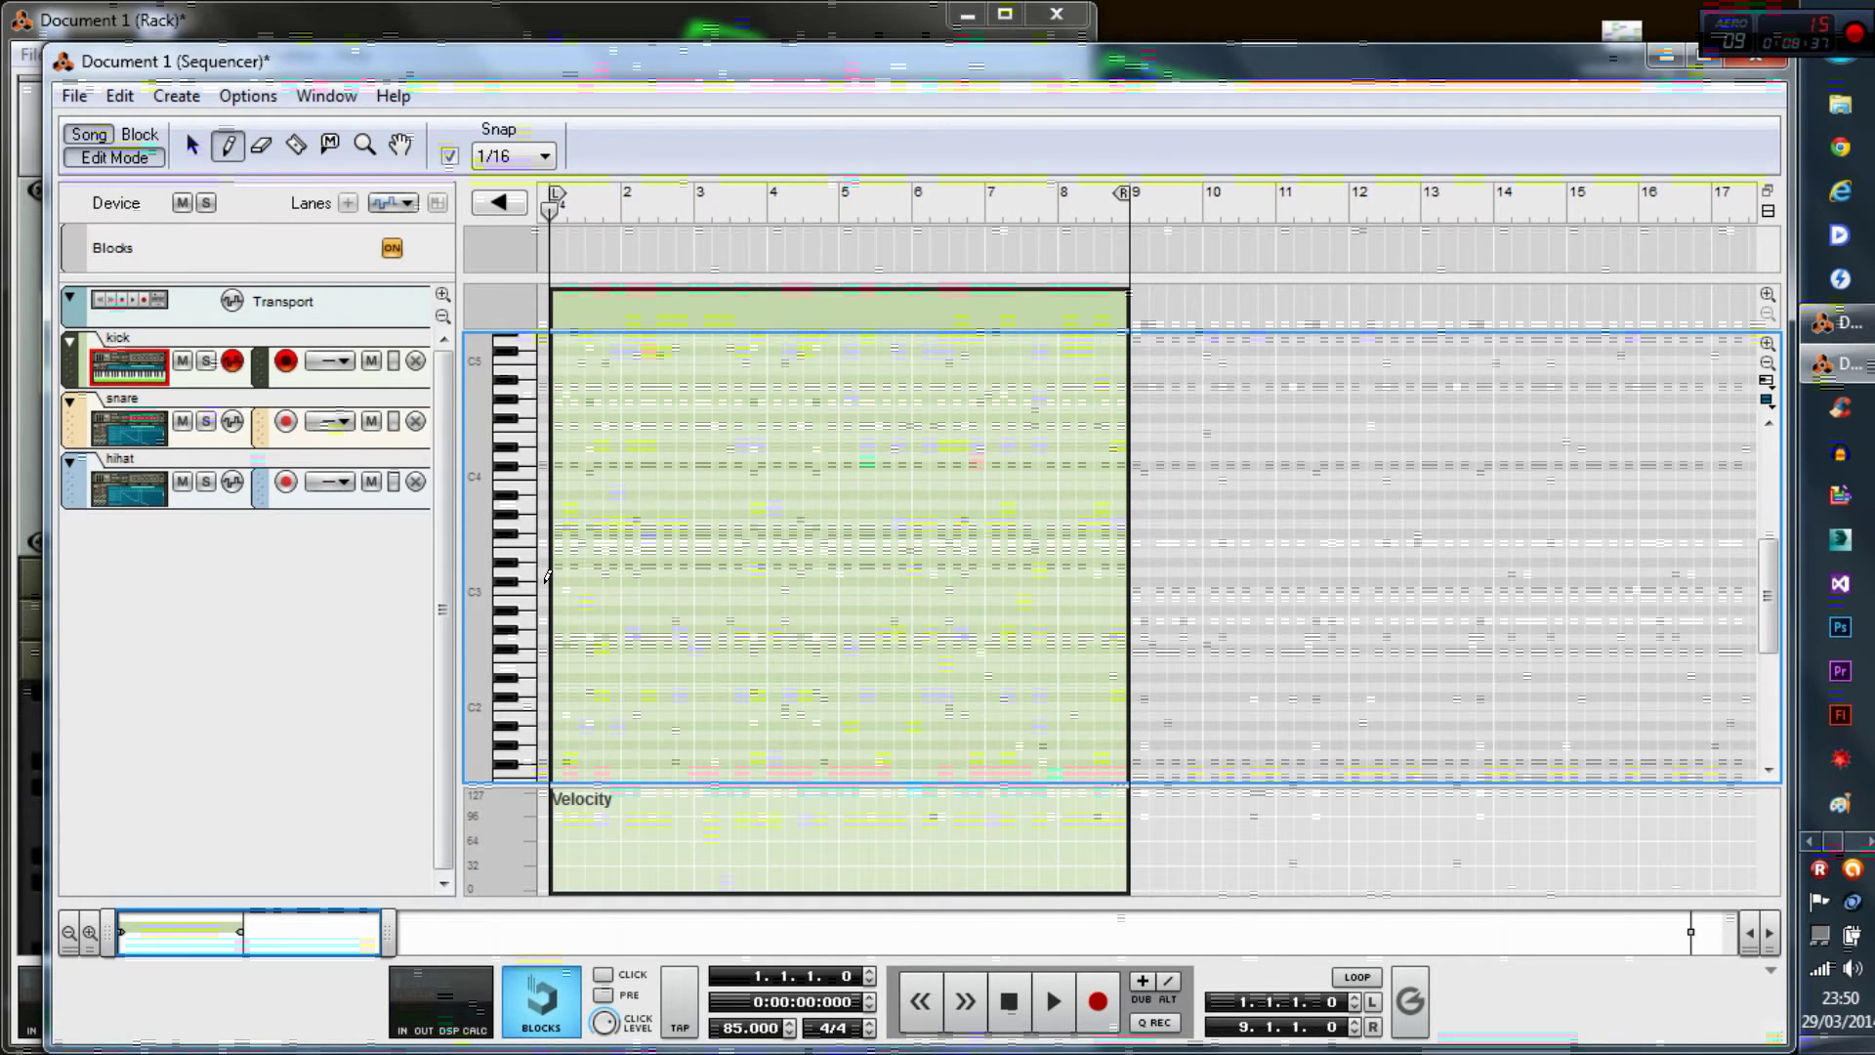
{"action": "left_click", "coordinate": [554, 590]}
{"action": "left_click_drag", "start_coordinate": [559, 585], "coordinate": [566, 586]}
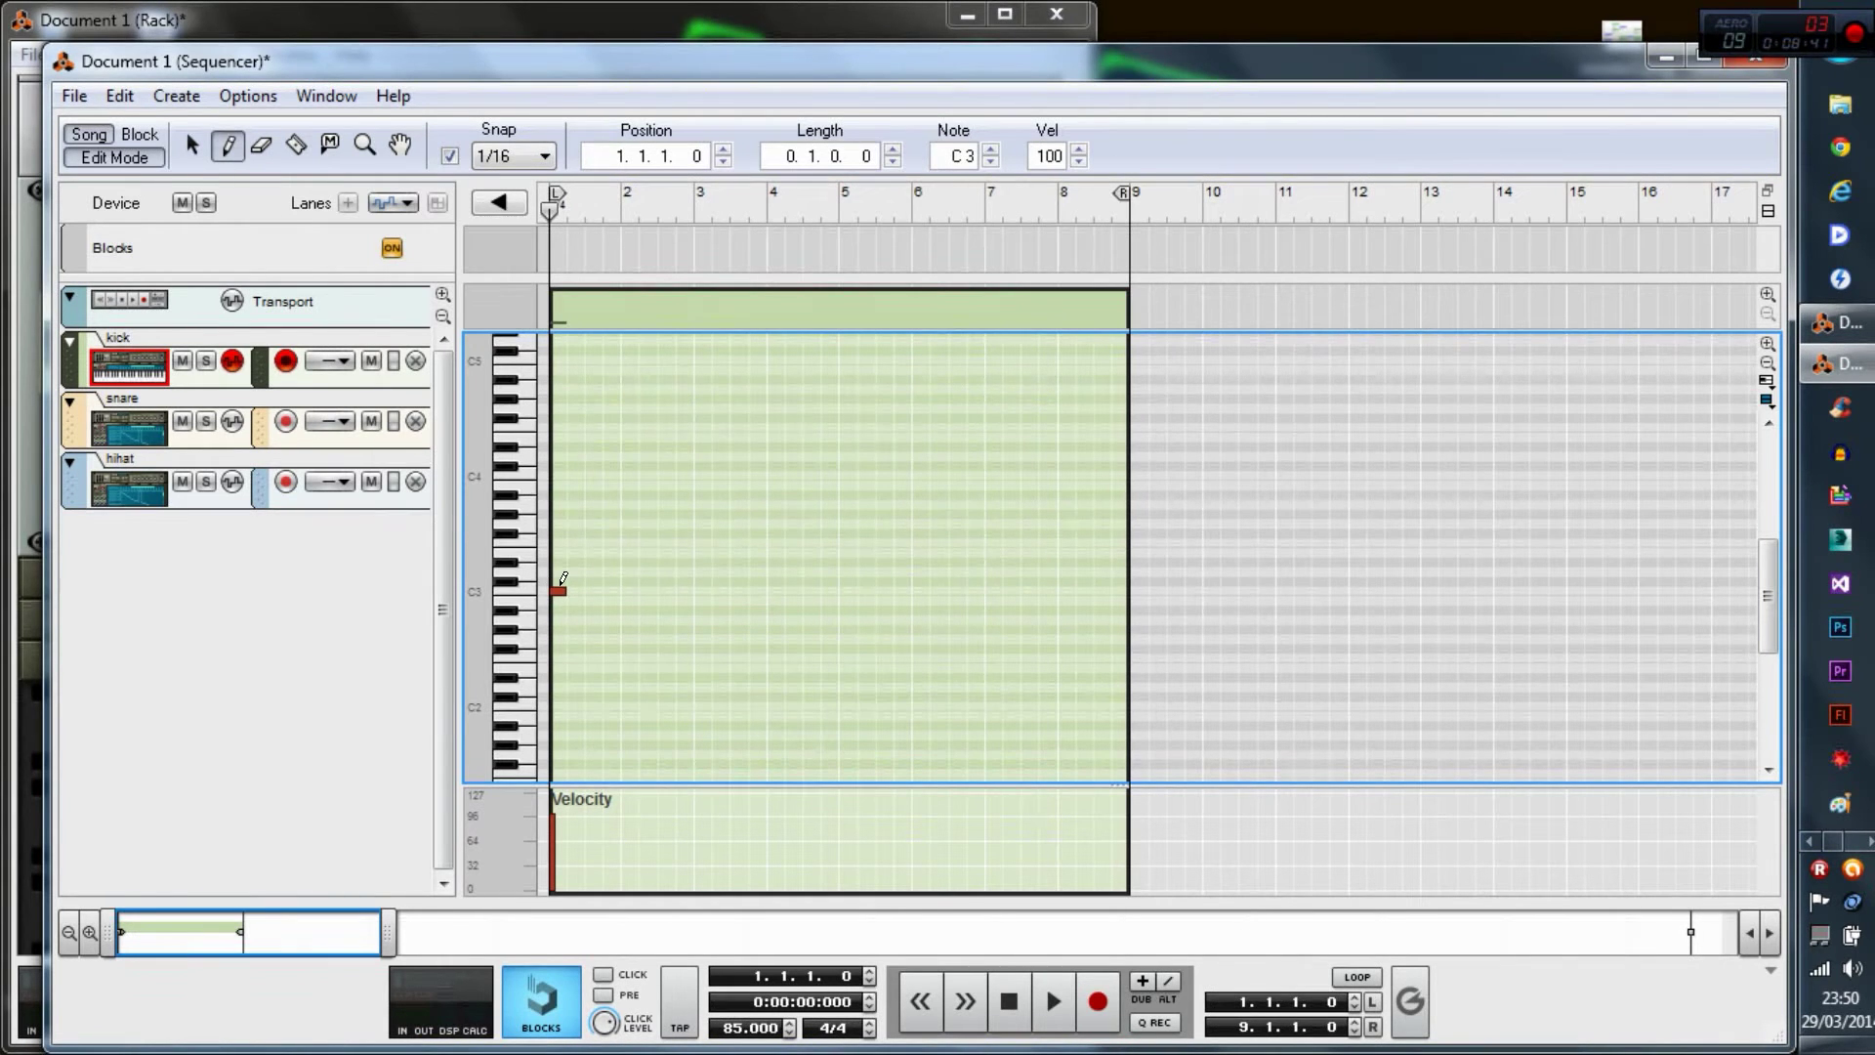
- Stretch the C3 kick note to a length of 1.0.0.0 and shorten it back to 0.1.0.0
{"action": "left_click", "coordinate": [192, 144]}
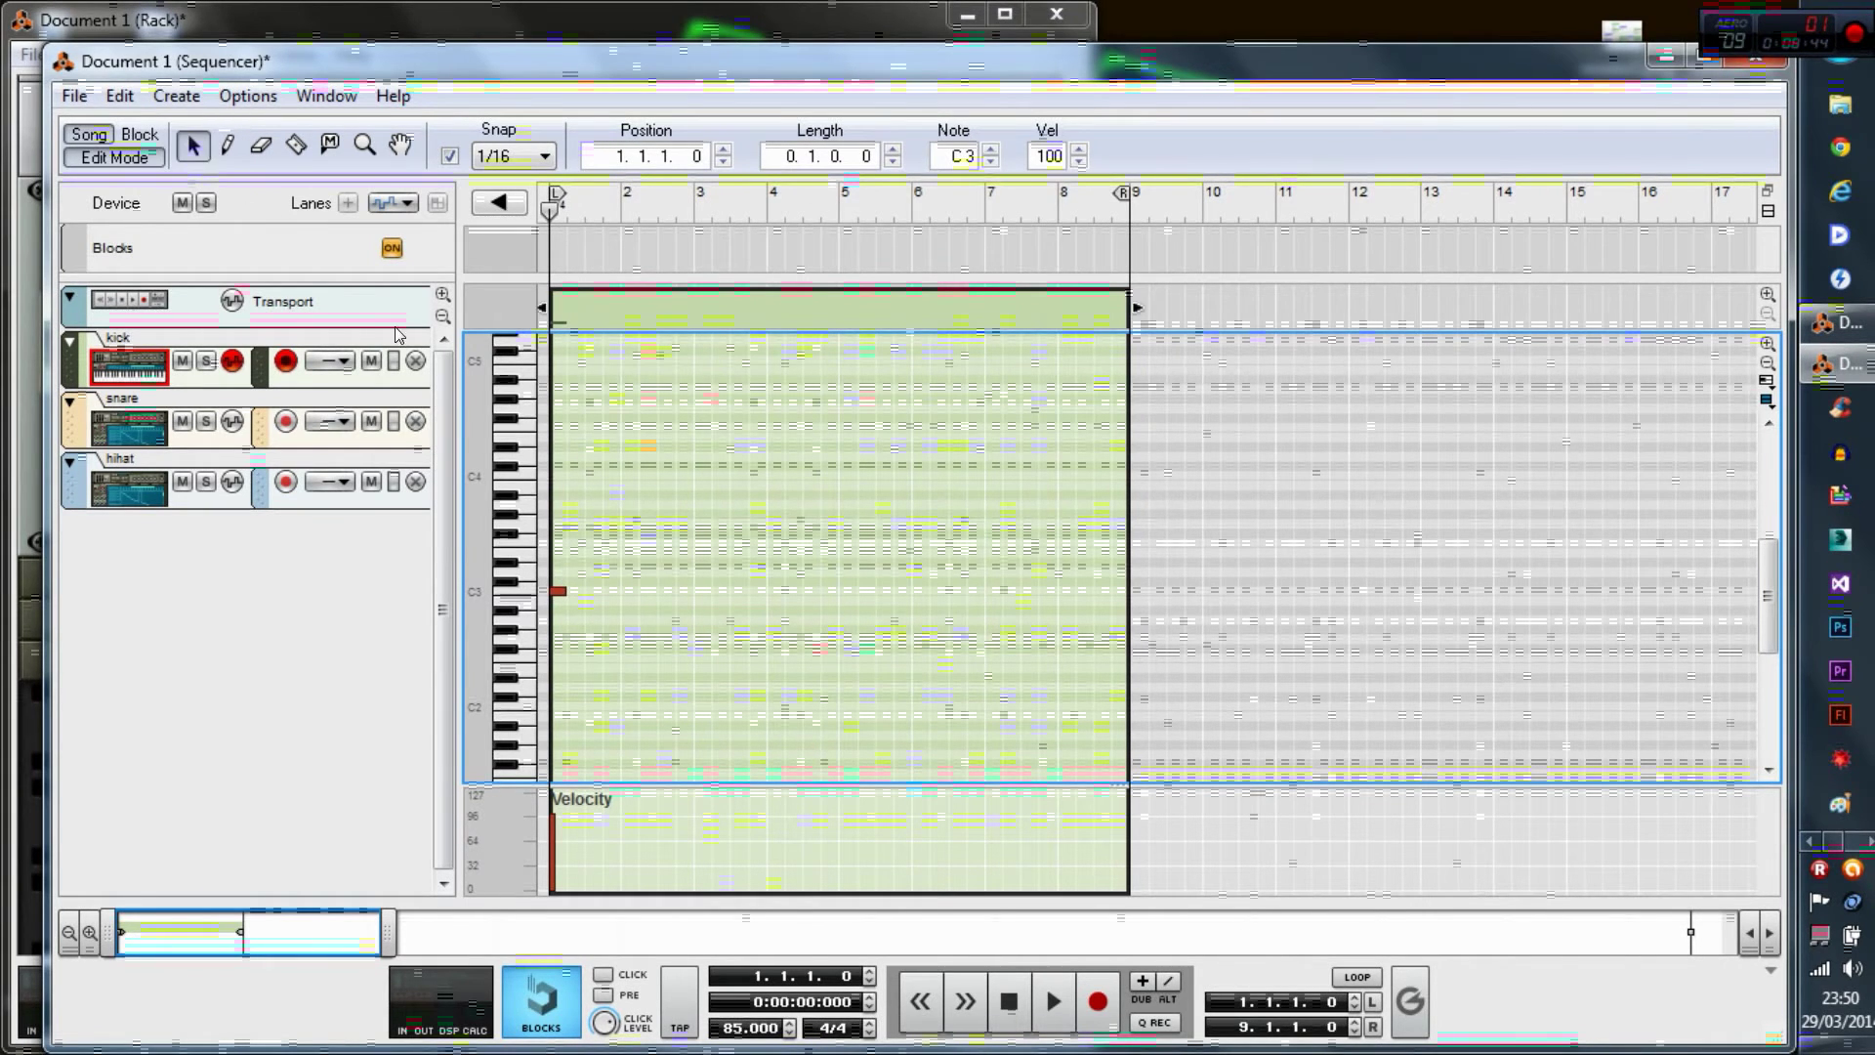
{"action": "mouse_move", "coordinate": [569, 592]}
{"action": "left_mouse_down"}
{"action": "mouse_move", "coordinate": [1027, 611]}
{"action": "mouse_move", "coordinate": [599, 613]}
{"action": "mouse_move", "coordinate": [981, 613]}
{"action": "mouse_move", "coordinate": [754, 583]}
{"action": "mouse_move", "coordinate": [609, 619]}
{"action": "left_mouse_up"}
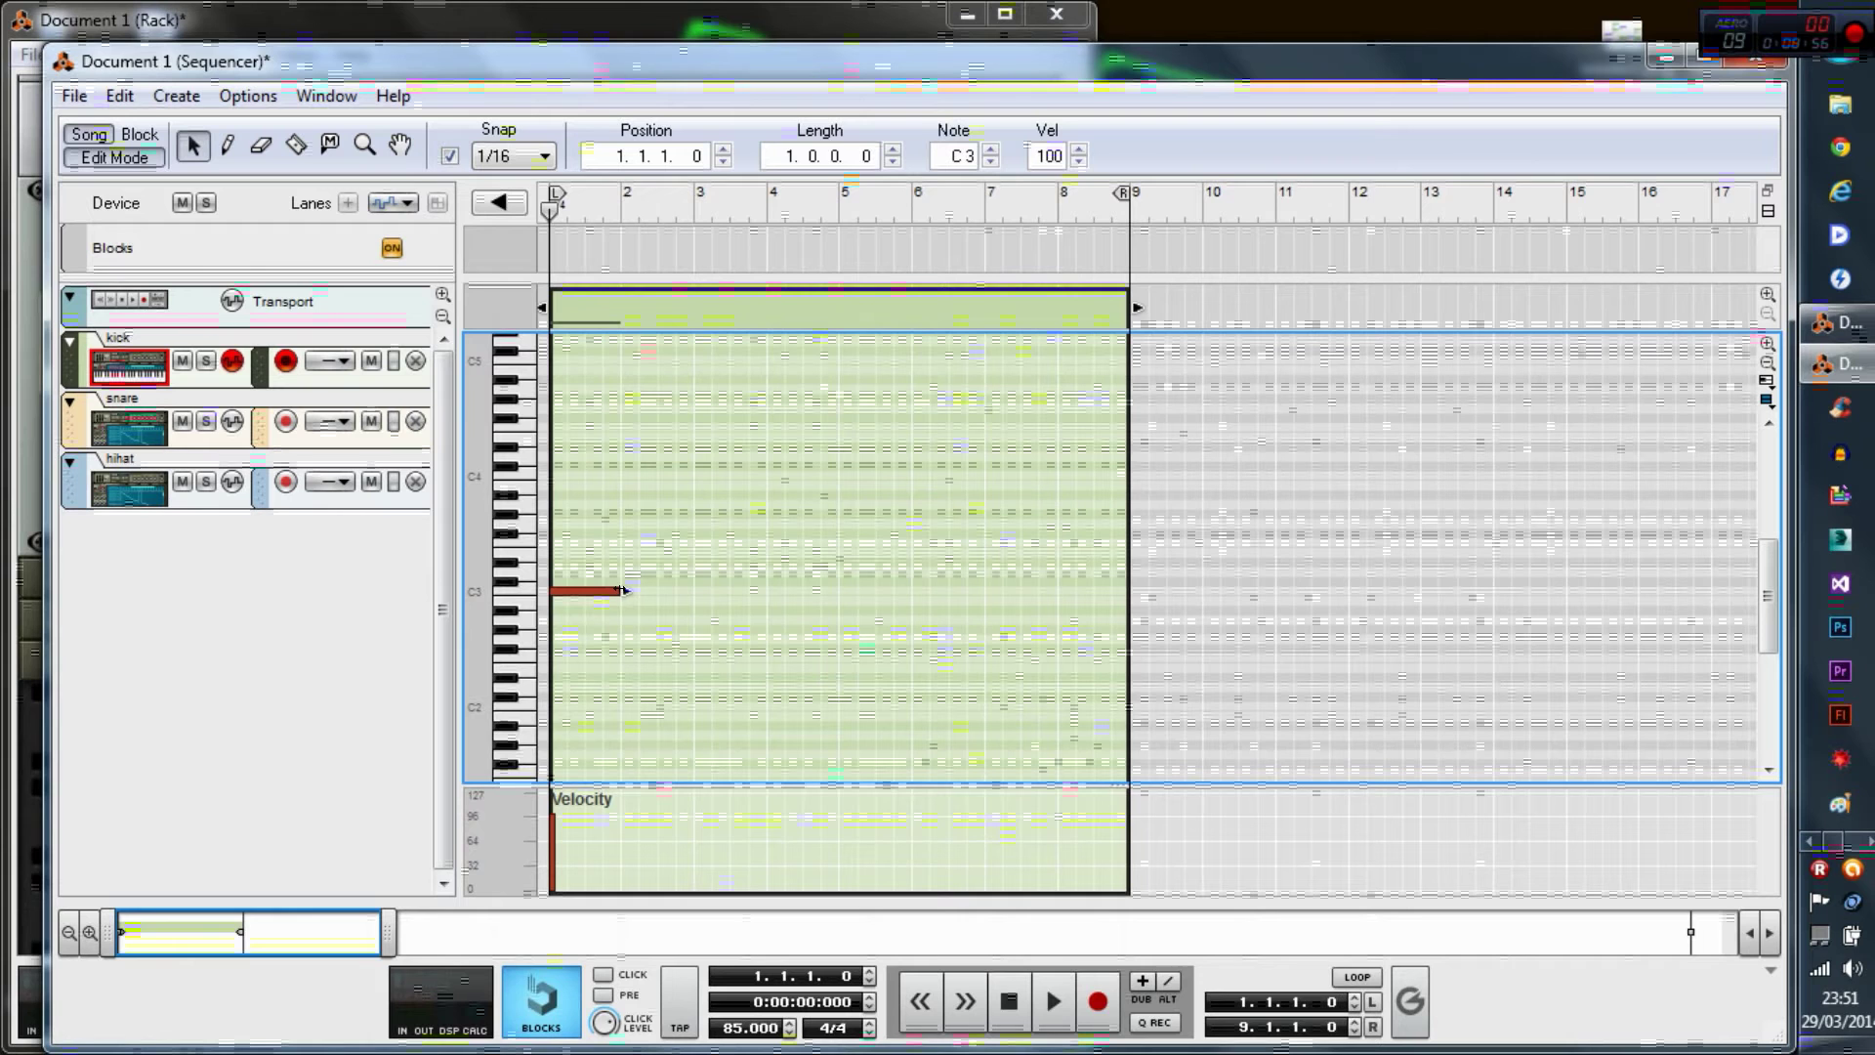
{"action": "left_click_drag", "start_coordinate": [623, 590], "coordinate": [571, 623]}
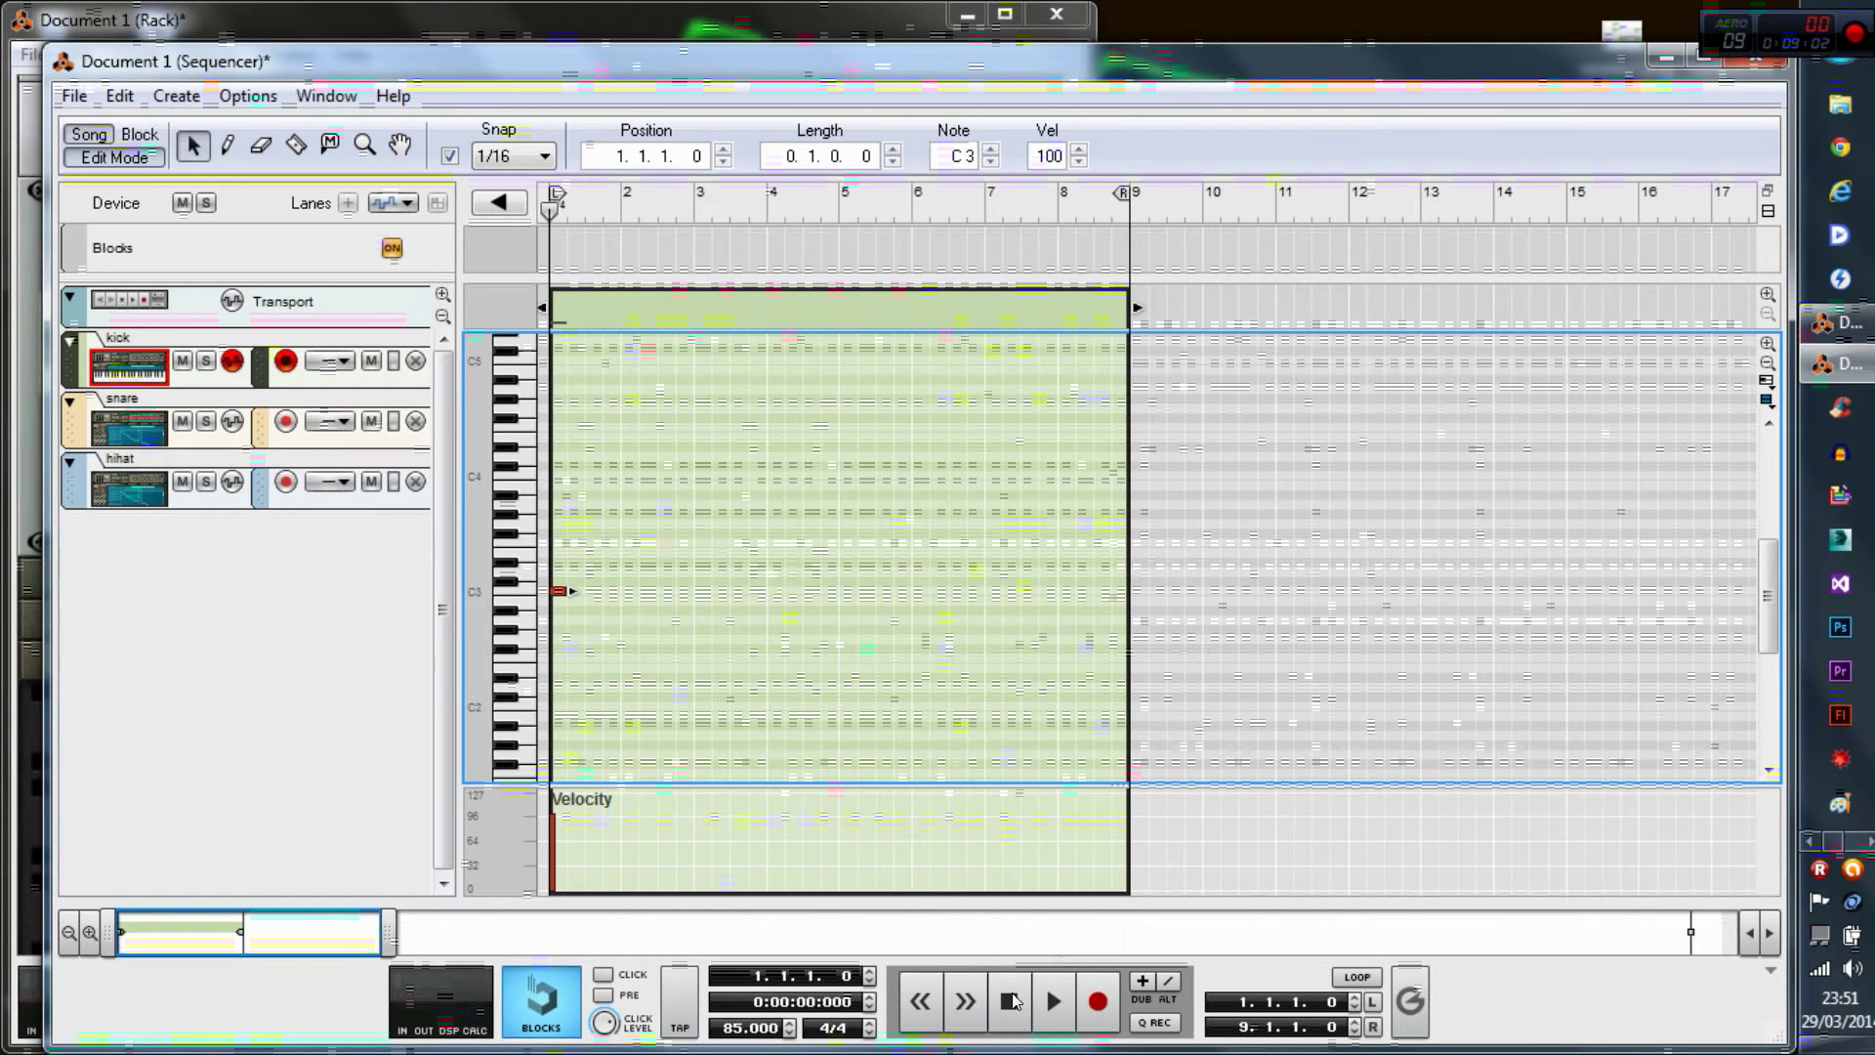
- Play the kick clip twice from bar 1, deselecting the note in between and returning the song position to the start after each playback
{"action": "left_click", "coordinate": [1053, 1003]}
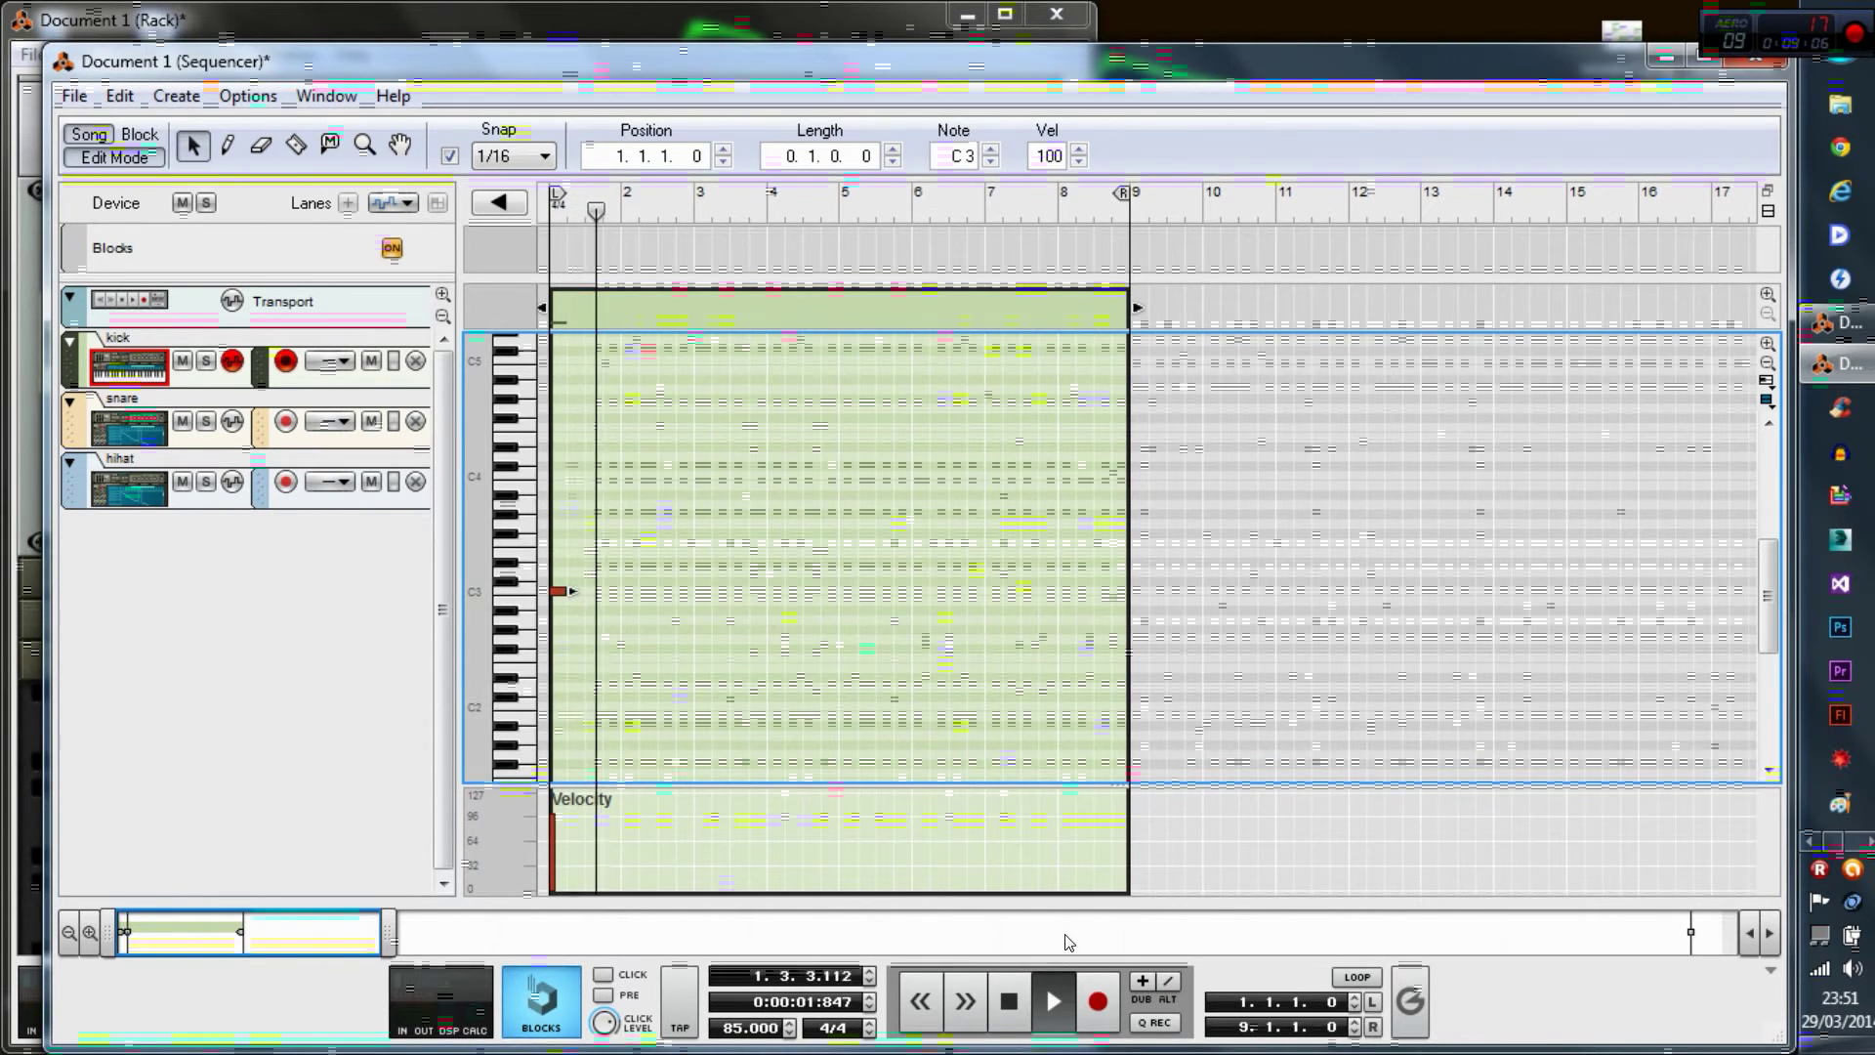
{"action": "left_click", "coordinate": [1009, 1001]}
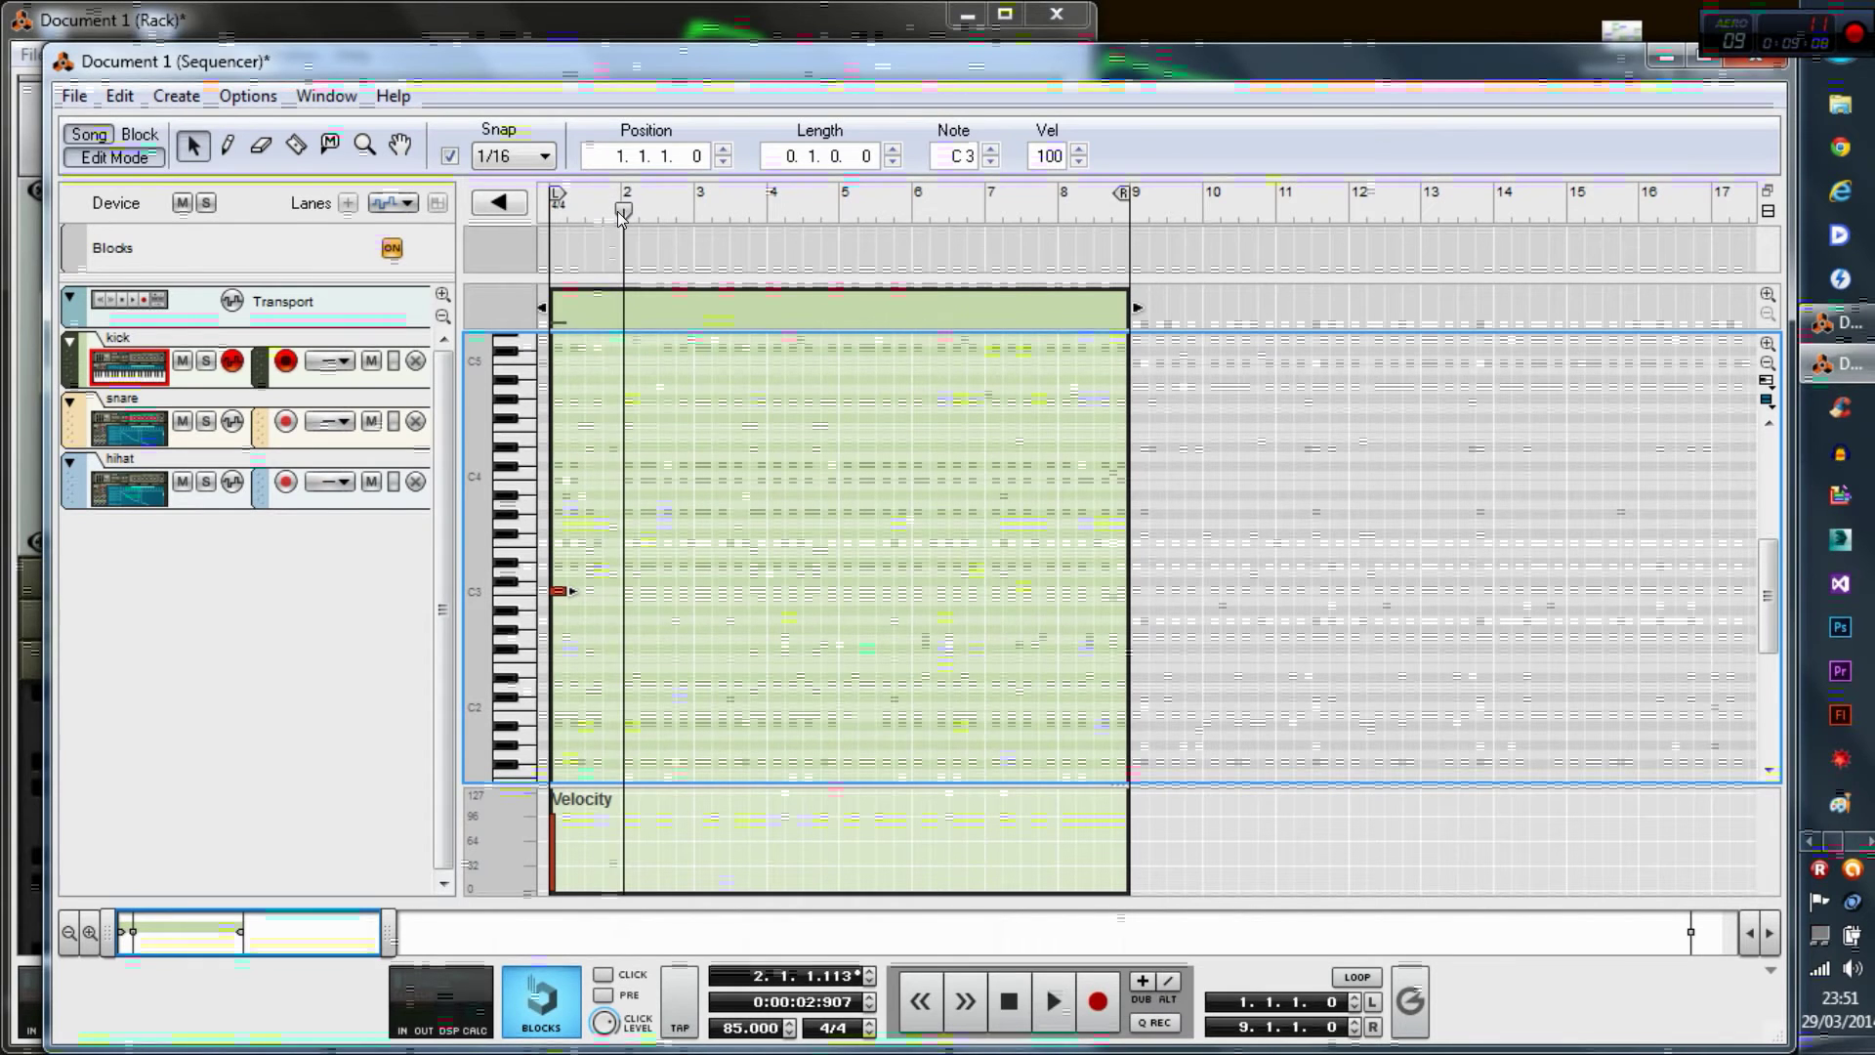
{"action": "mouse_move", "coordinate": [619, 217]}
{"action": "left_mouse_down"}
{"action": "mouse_move", "coordinate": [593, 227]}
{"action": "mouse_move", "coordinate": [1058, 219]}
{"action": "mouse_move", "coordinate": [700, 219]}
{"action": "mouse_move", "coordinate": [523, 242]}
{"action": "left_mouse_up"}
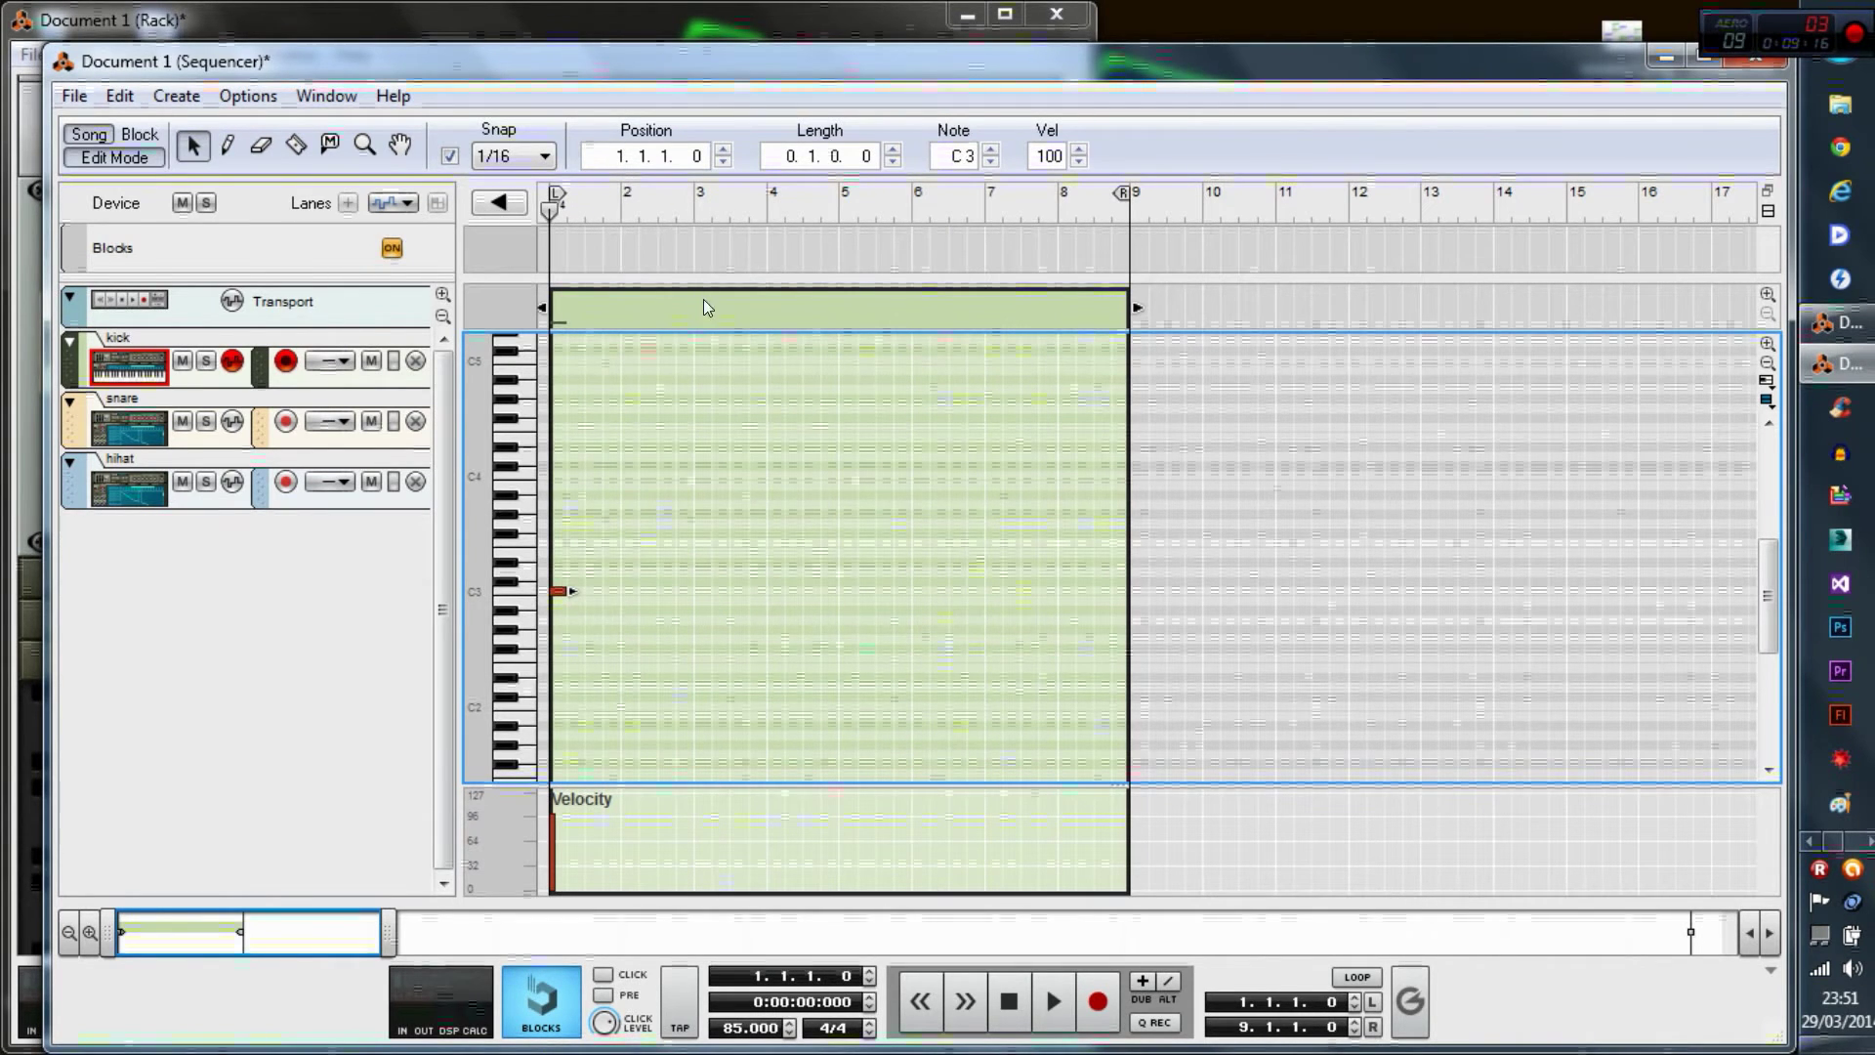
{"action": "left_click", "coordinate": [589, 580]}
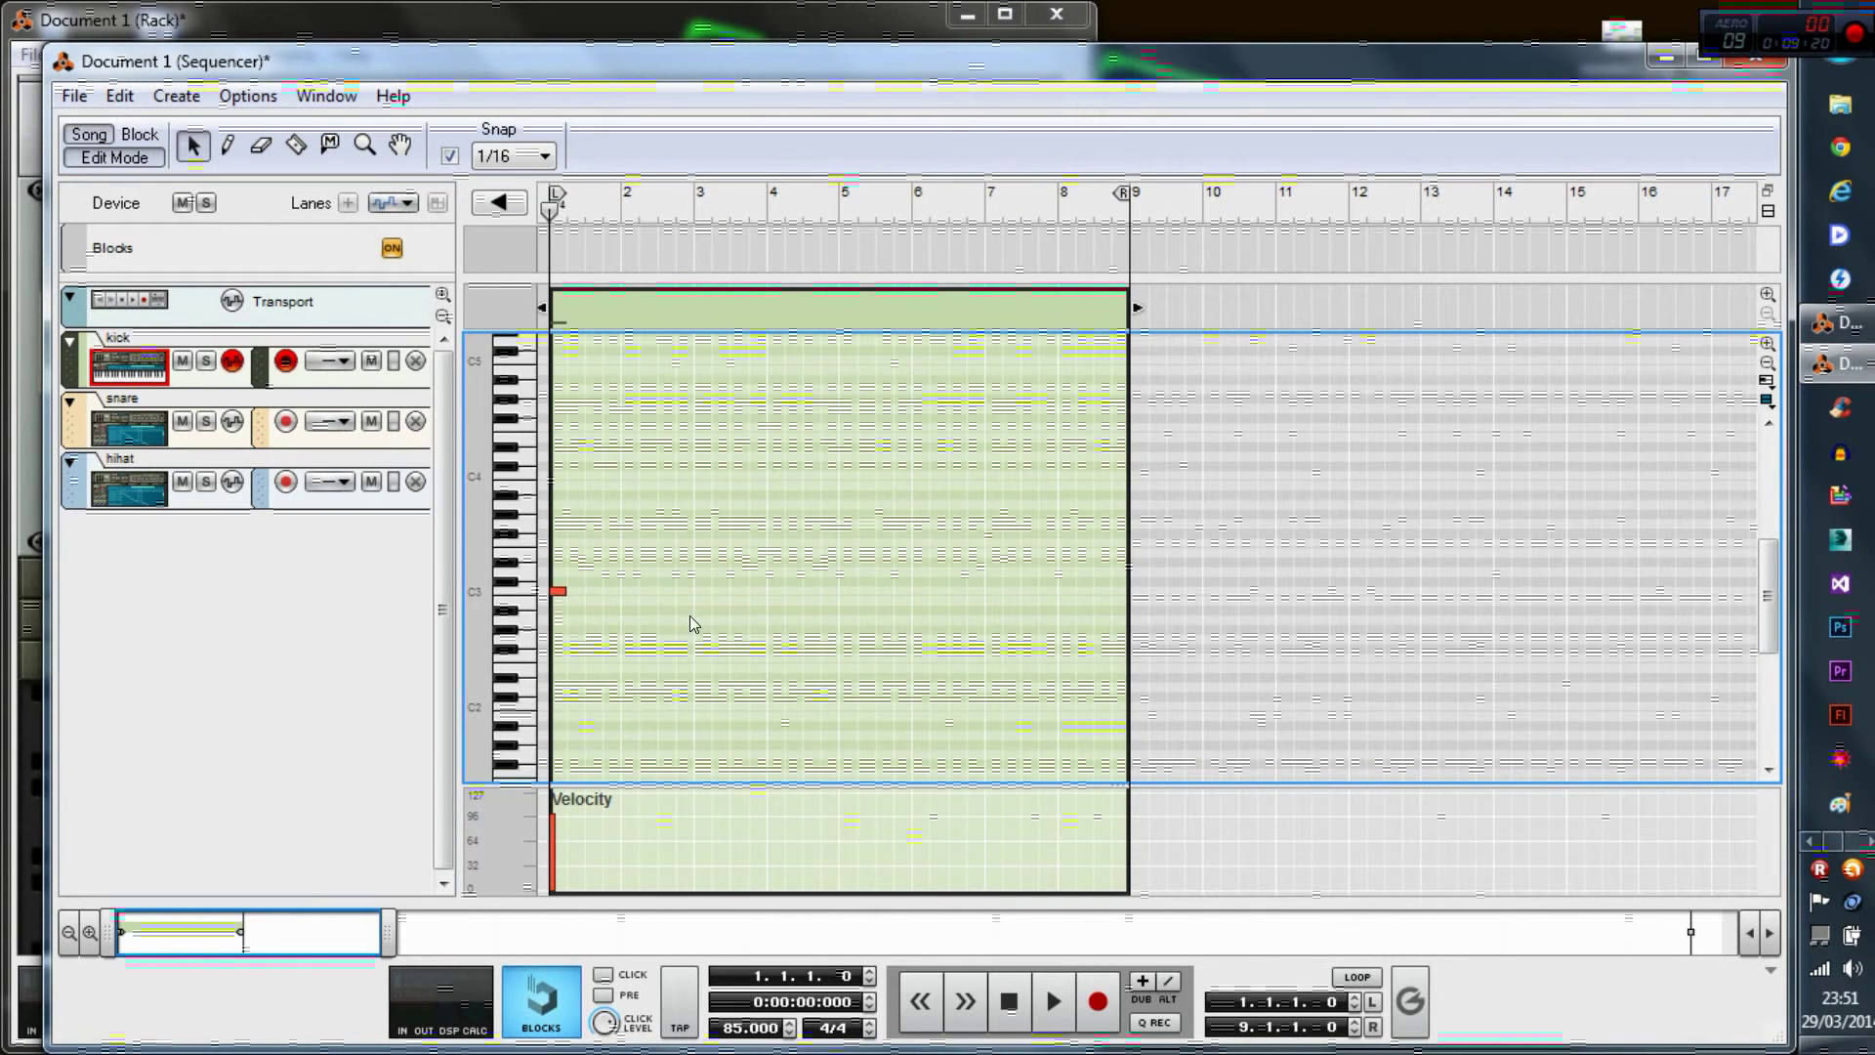
{"action": "key", "text": "space"}
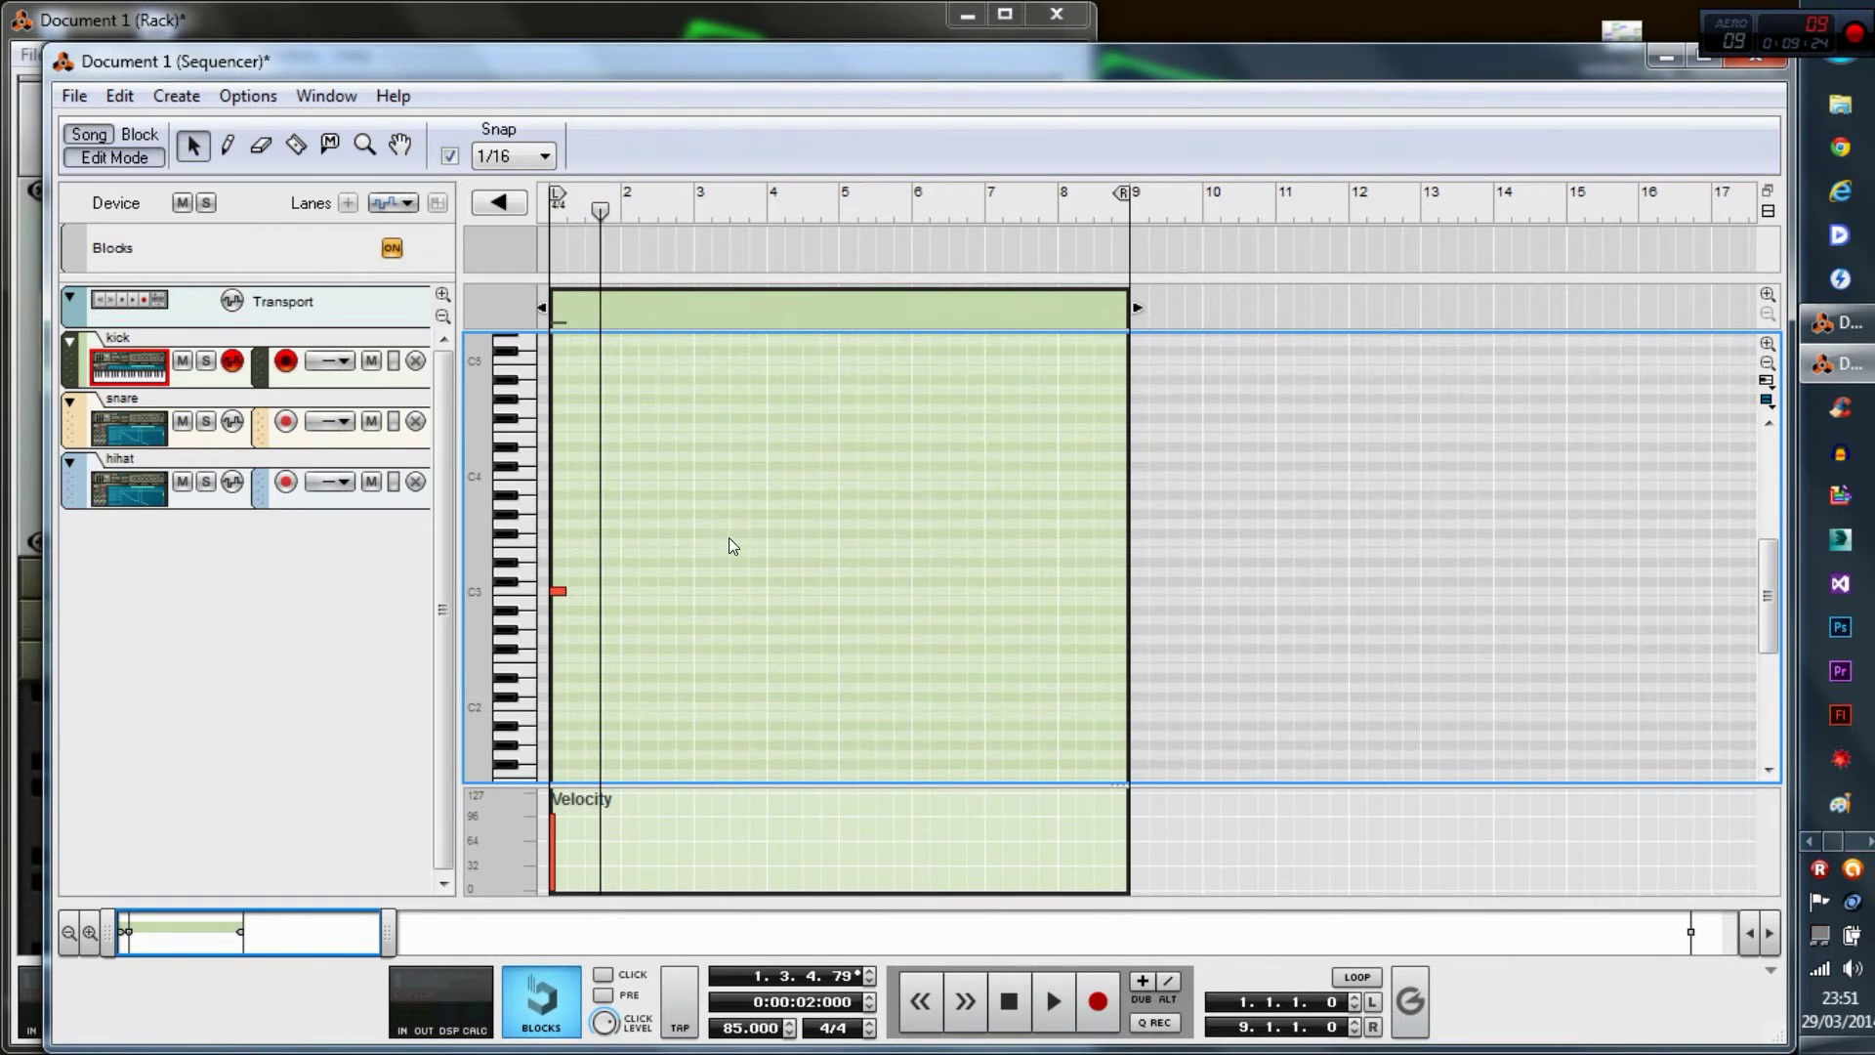
{"action": "left_click_drag", "start_coordinate": [599, 213], "coordinate": [549, 213]}
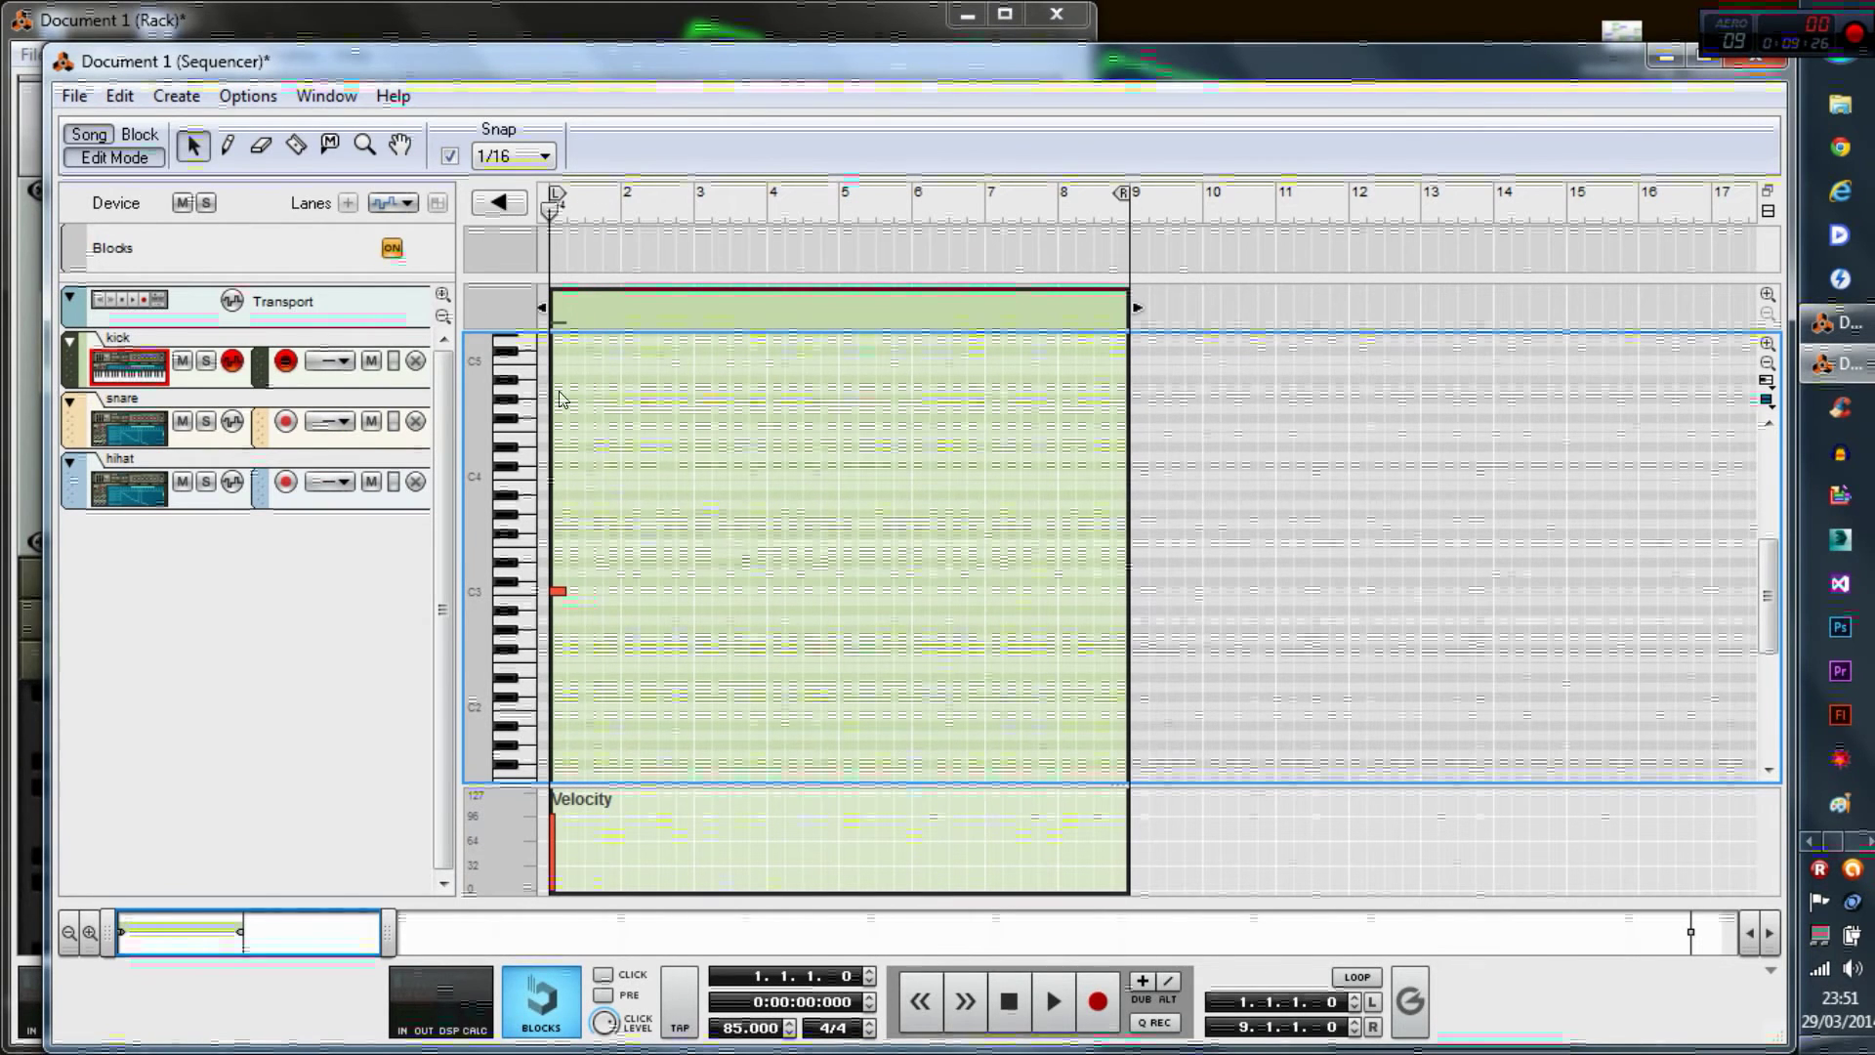
- Copy the first C3 kick note into bar 2 and, with snap set to 1/8, move the copy to position 2.1.1.0
{"action": "left_click_drag", "start_coordinate": [587, 529], "coordinate": [556, 614]}
{"action": "left_click_drag", "start_coordinate": [559, 591], "coordinate": [666, 594]}
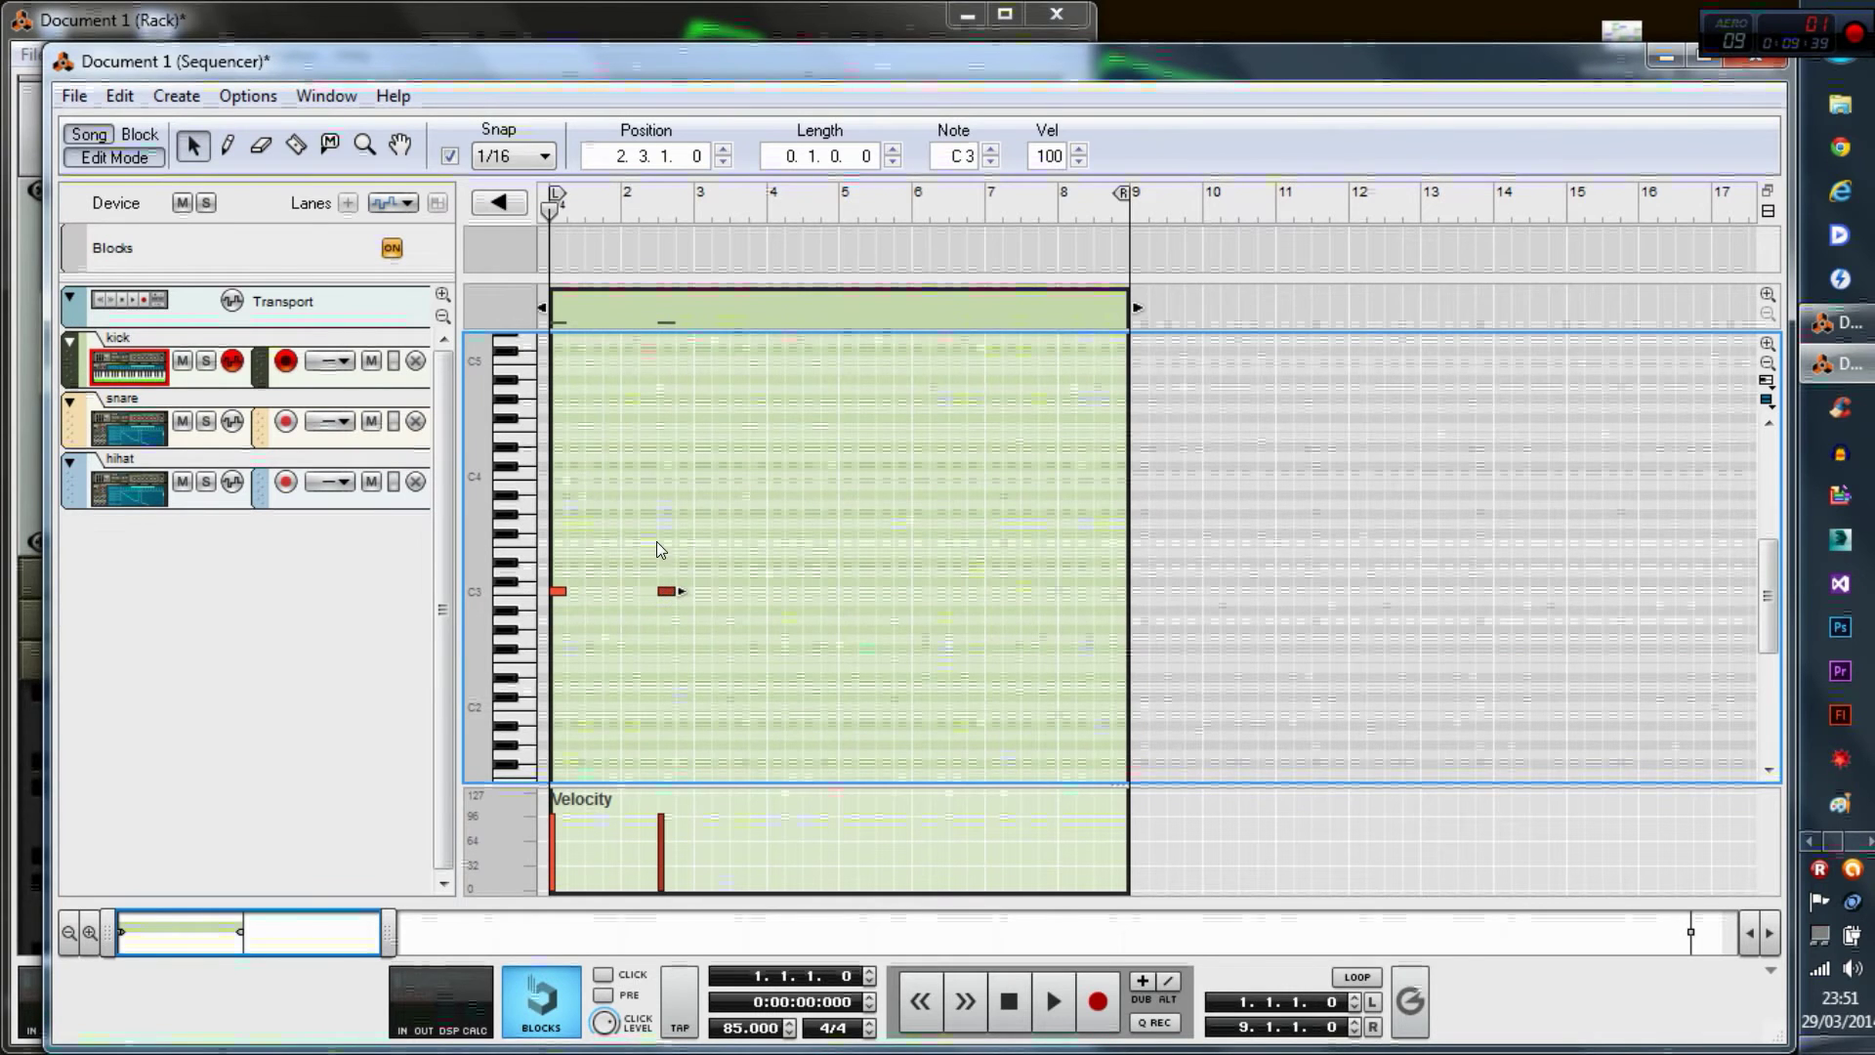
{"action": "left_click", "coordinate": [536, 158]}
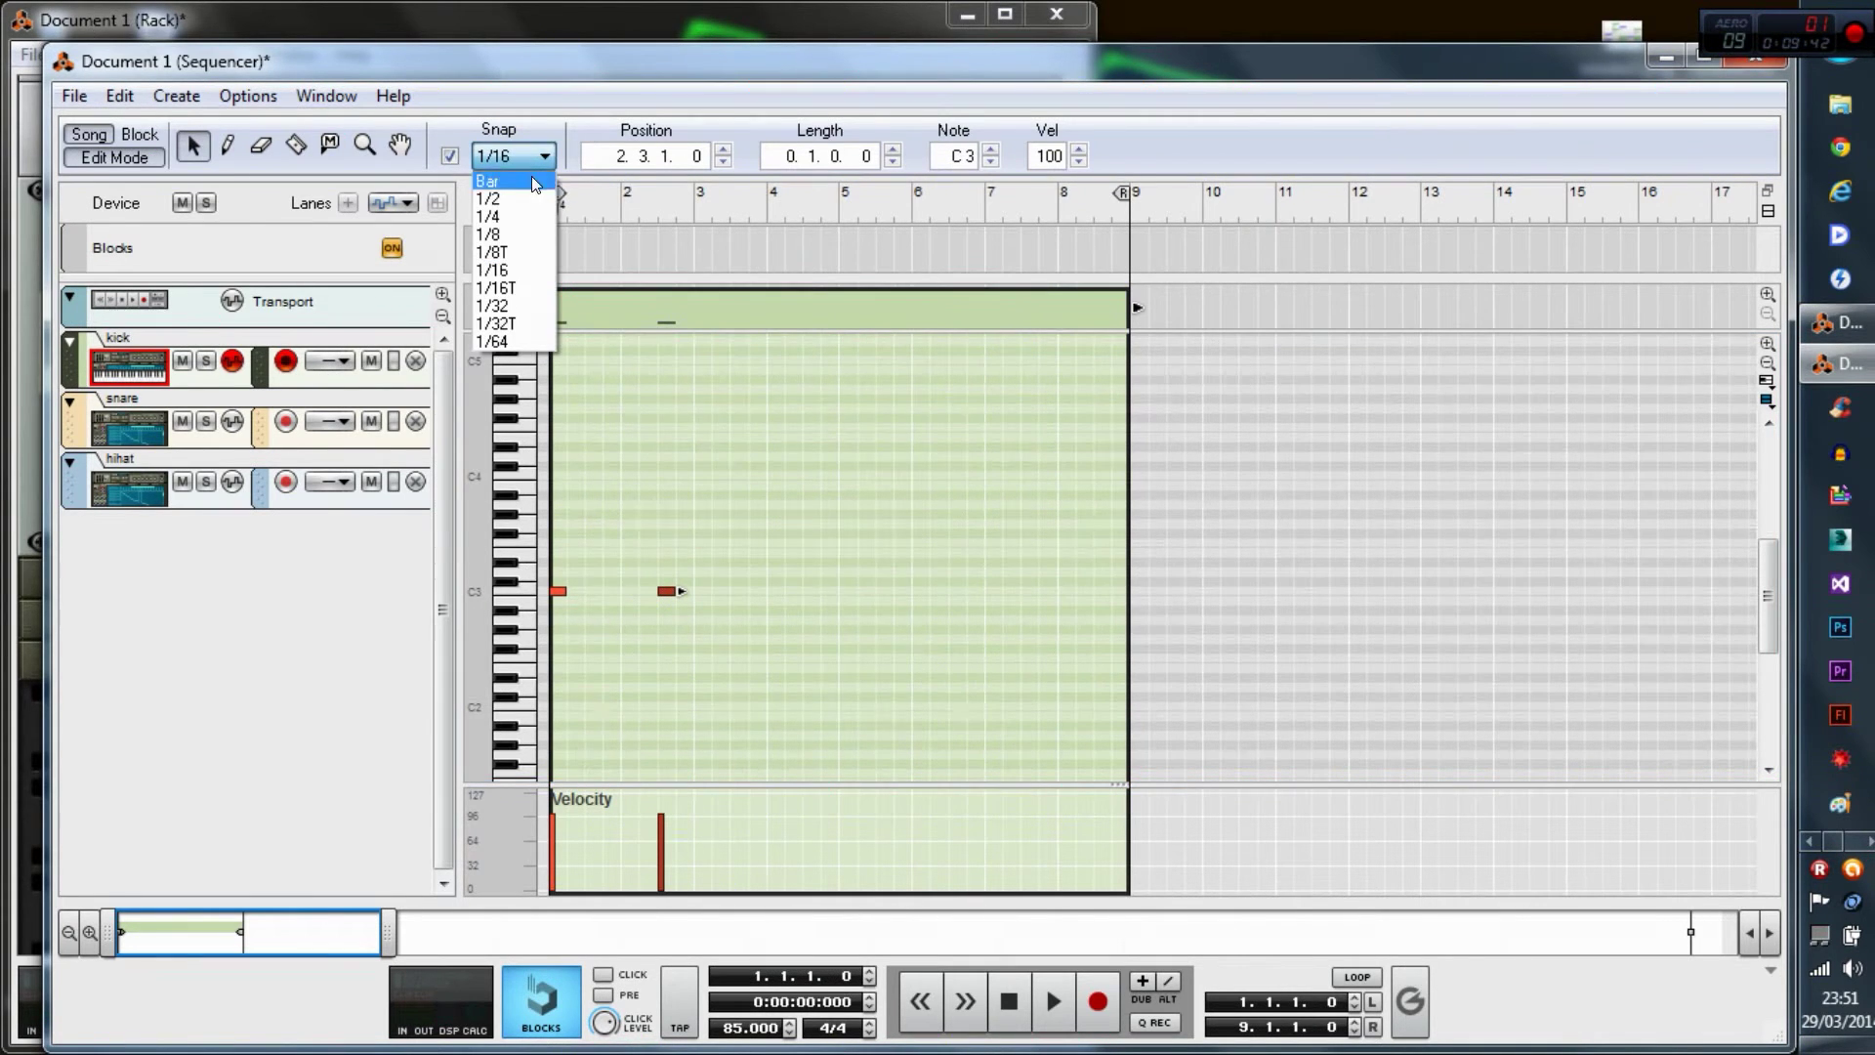
{"action": "left_click", "coordinate": [515, 233]}
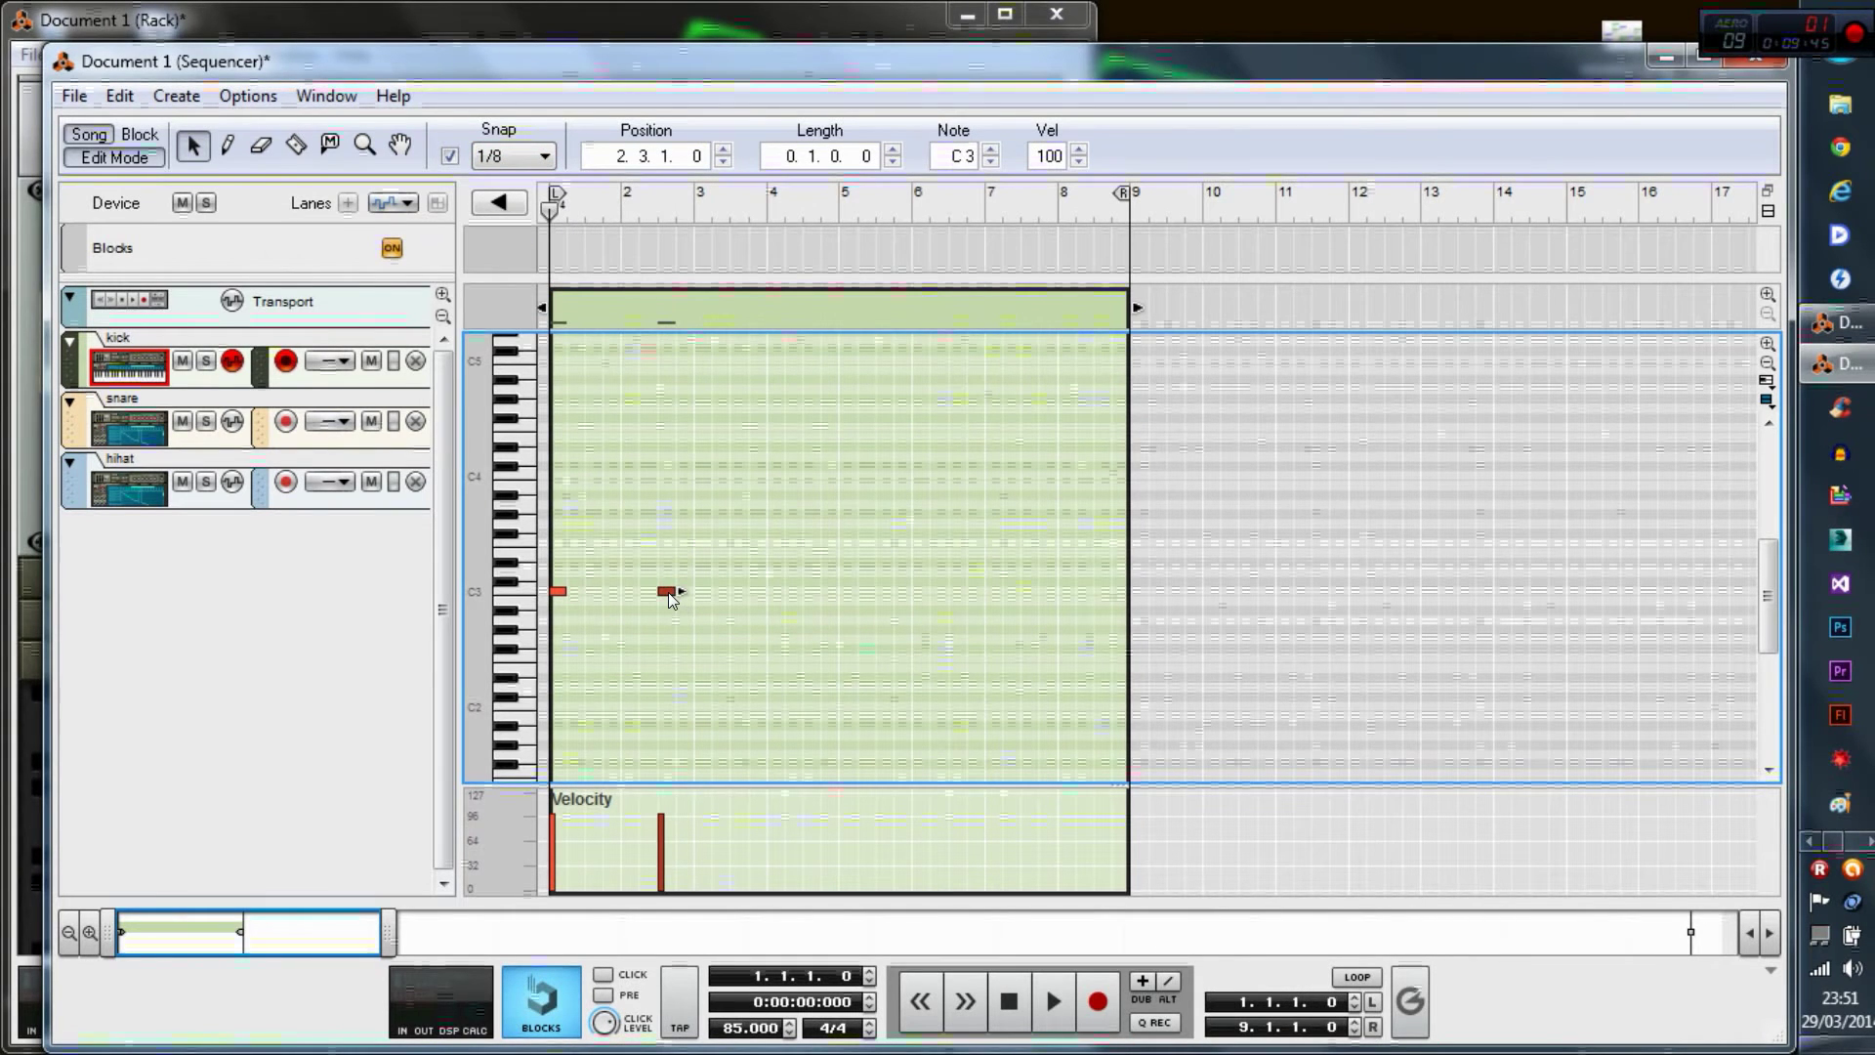
{"action": "left_click_drag", "start_coordinate": [671, 599], "coordinate": [628, 597]}
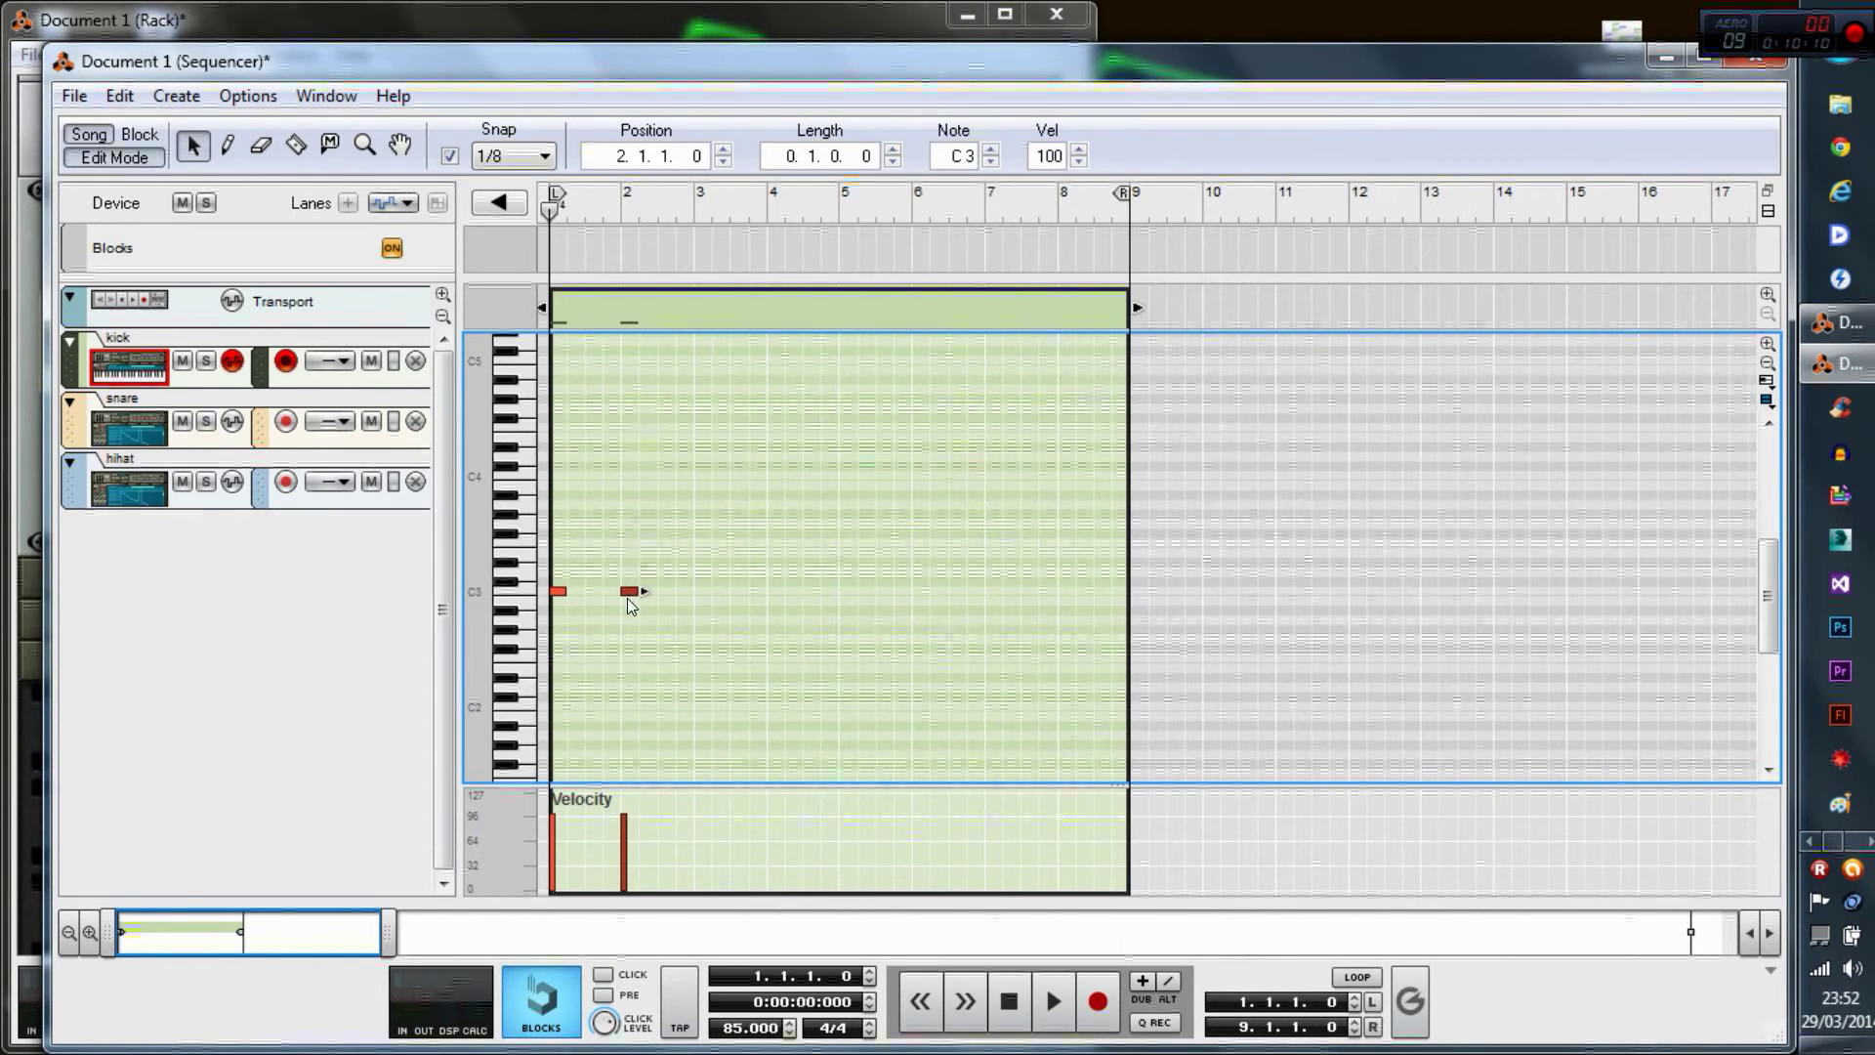
- Move the copied kick note to position 1.3.1.0 and play the passage from there
{"action": "left_click_drag", "start_coordinate": [561, 221], "coordinate": [670, 219]}
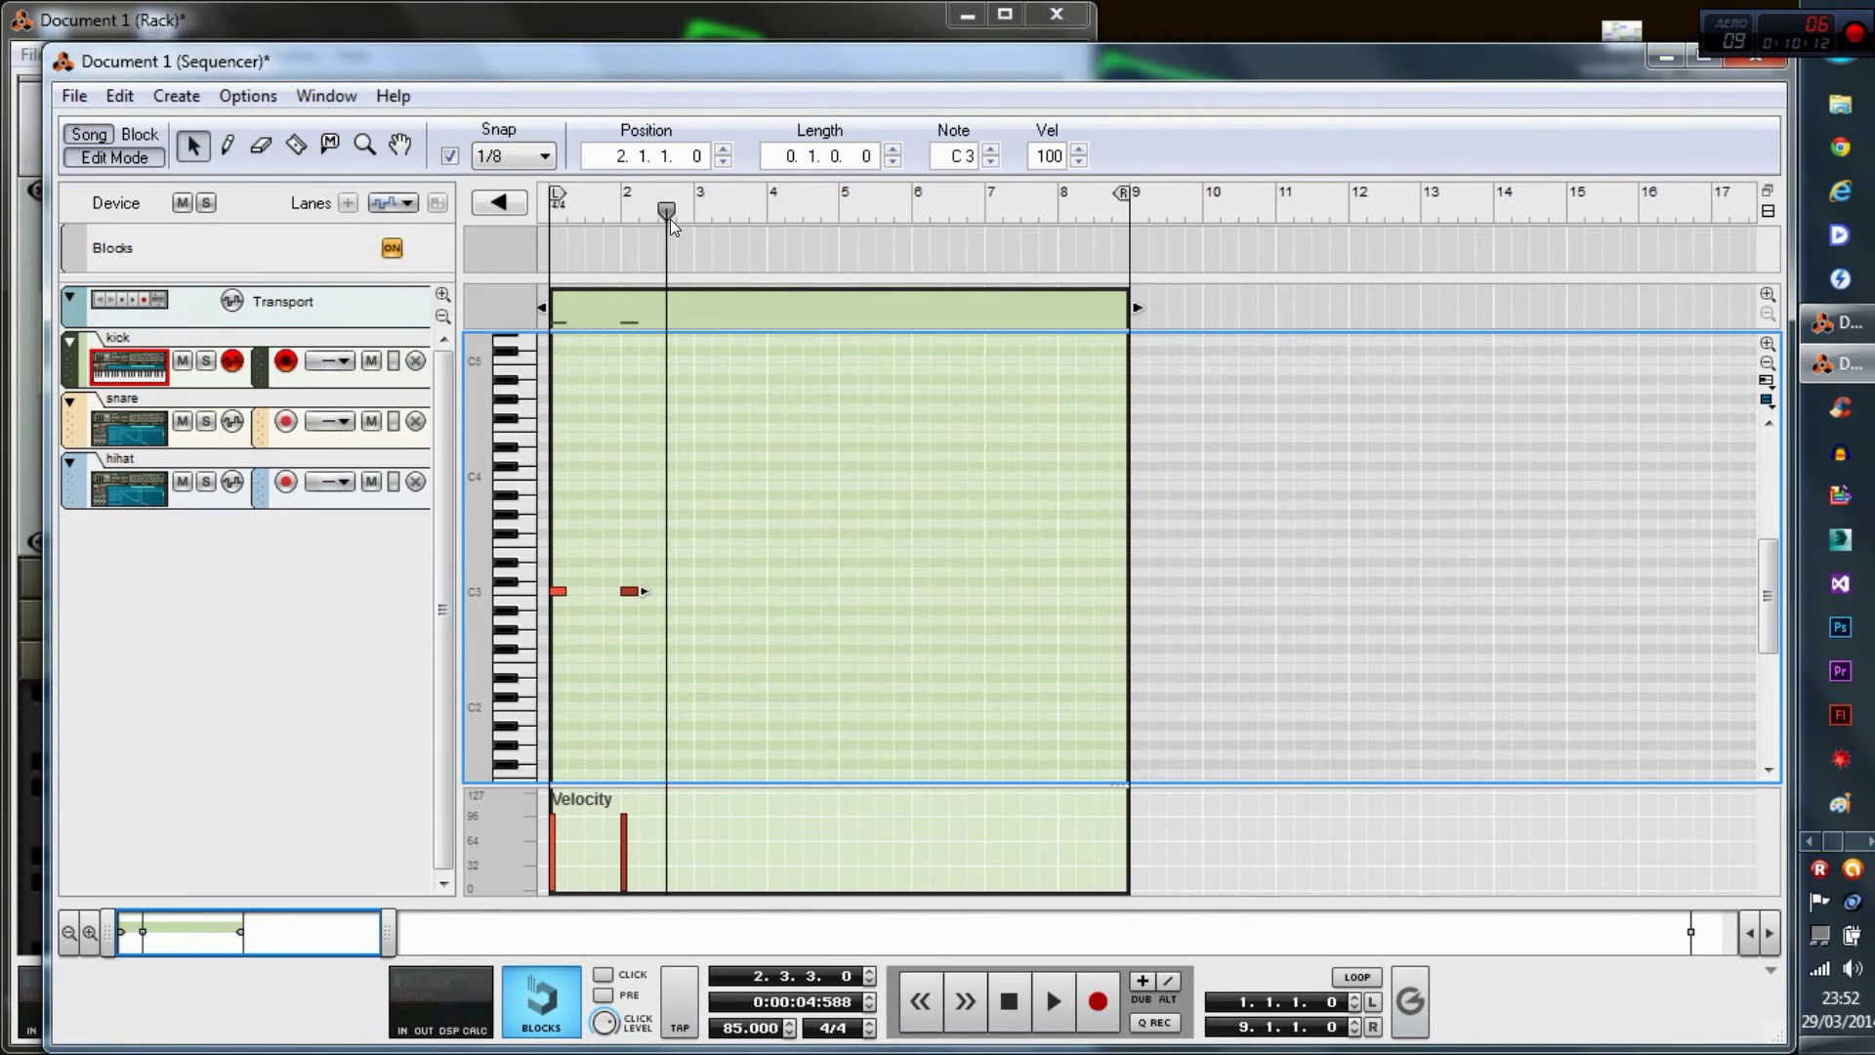
{"action": "key", "text": "space"}
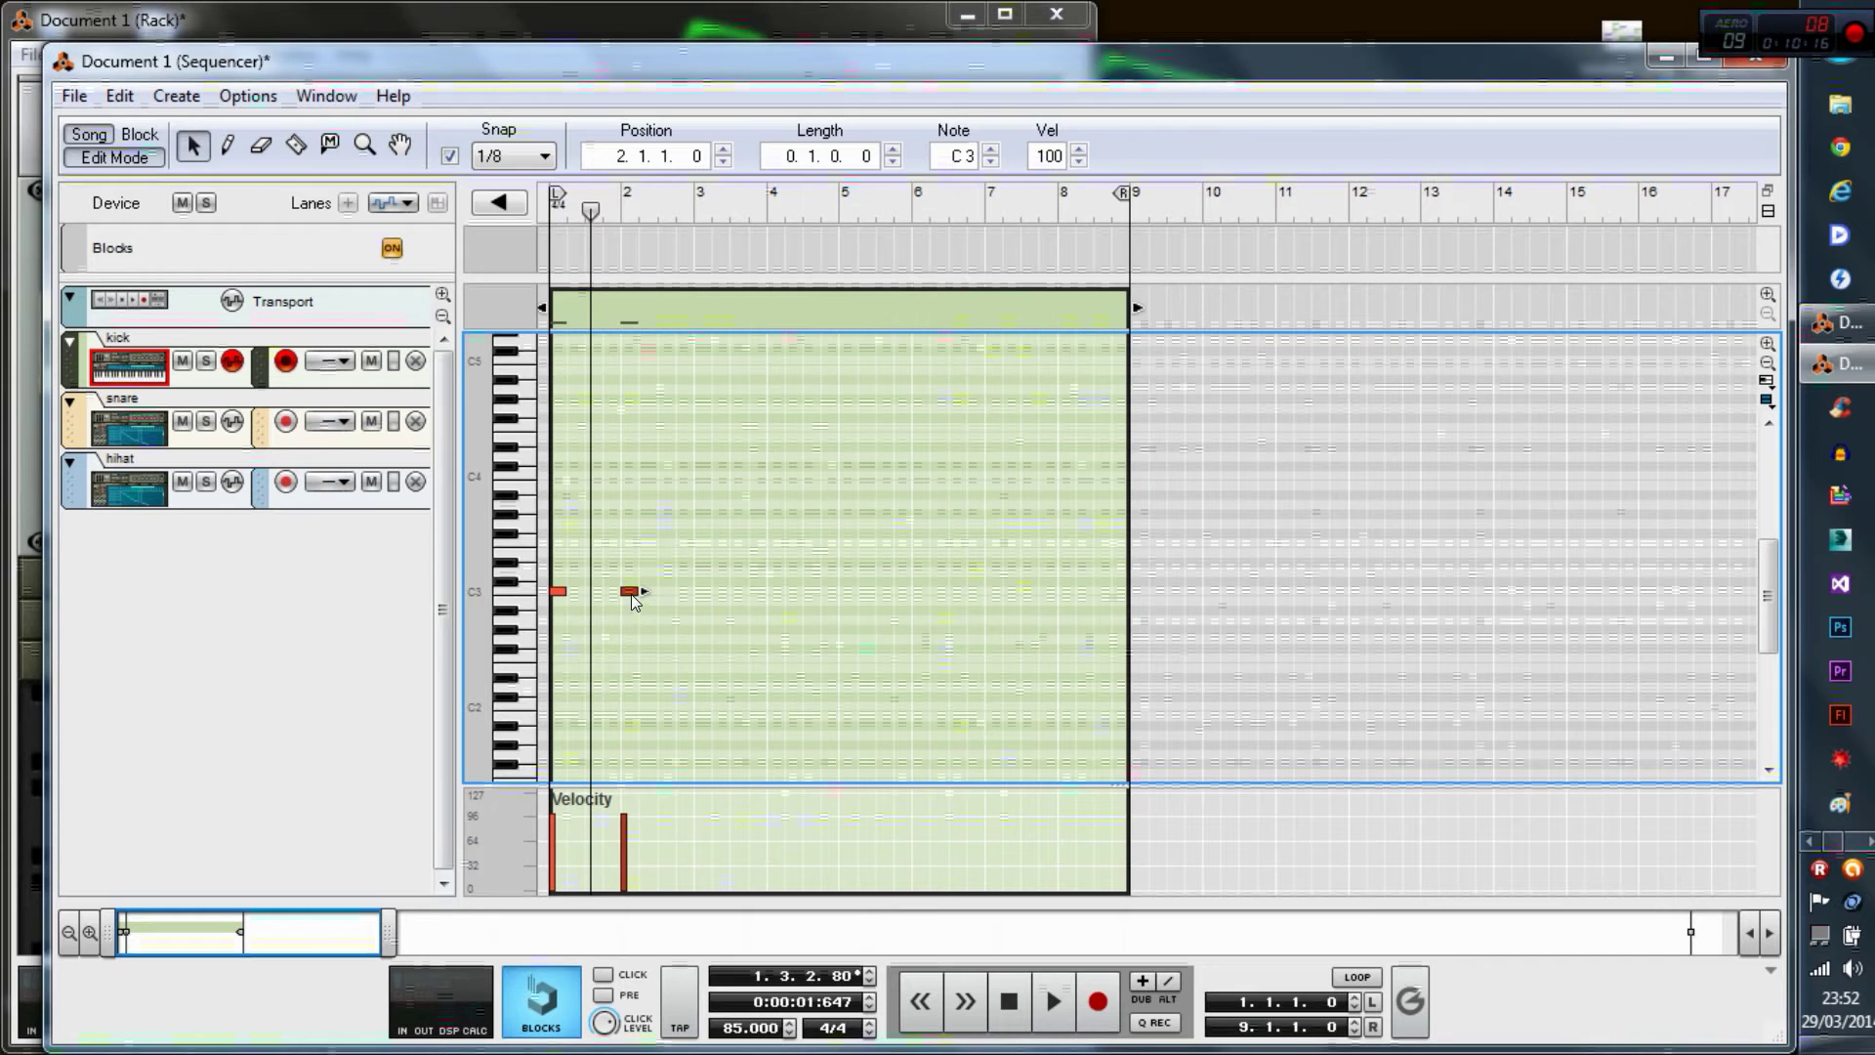
{"action": "left_click", "coordinate": [582, 216]}
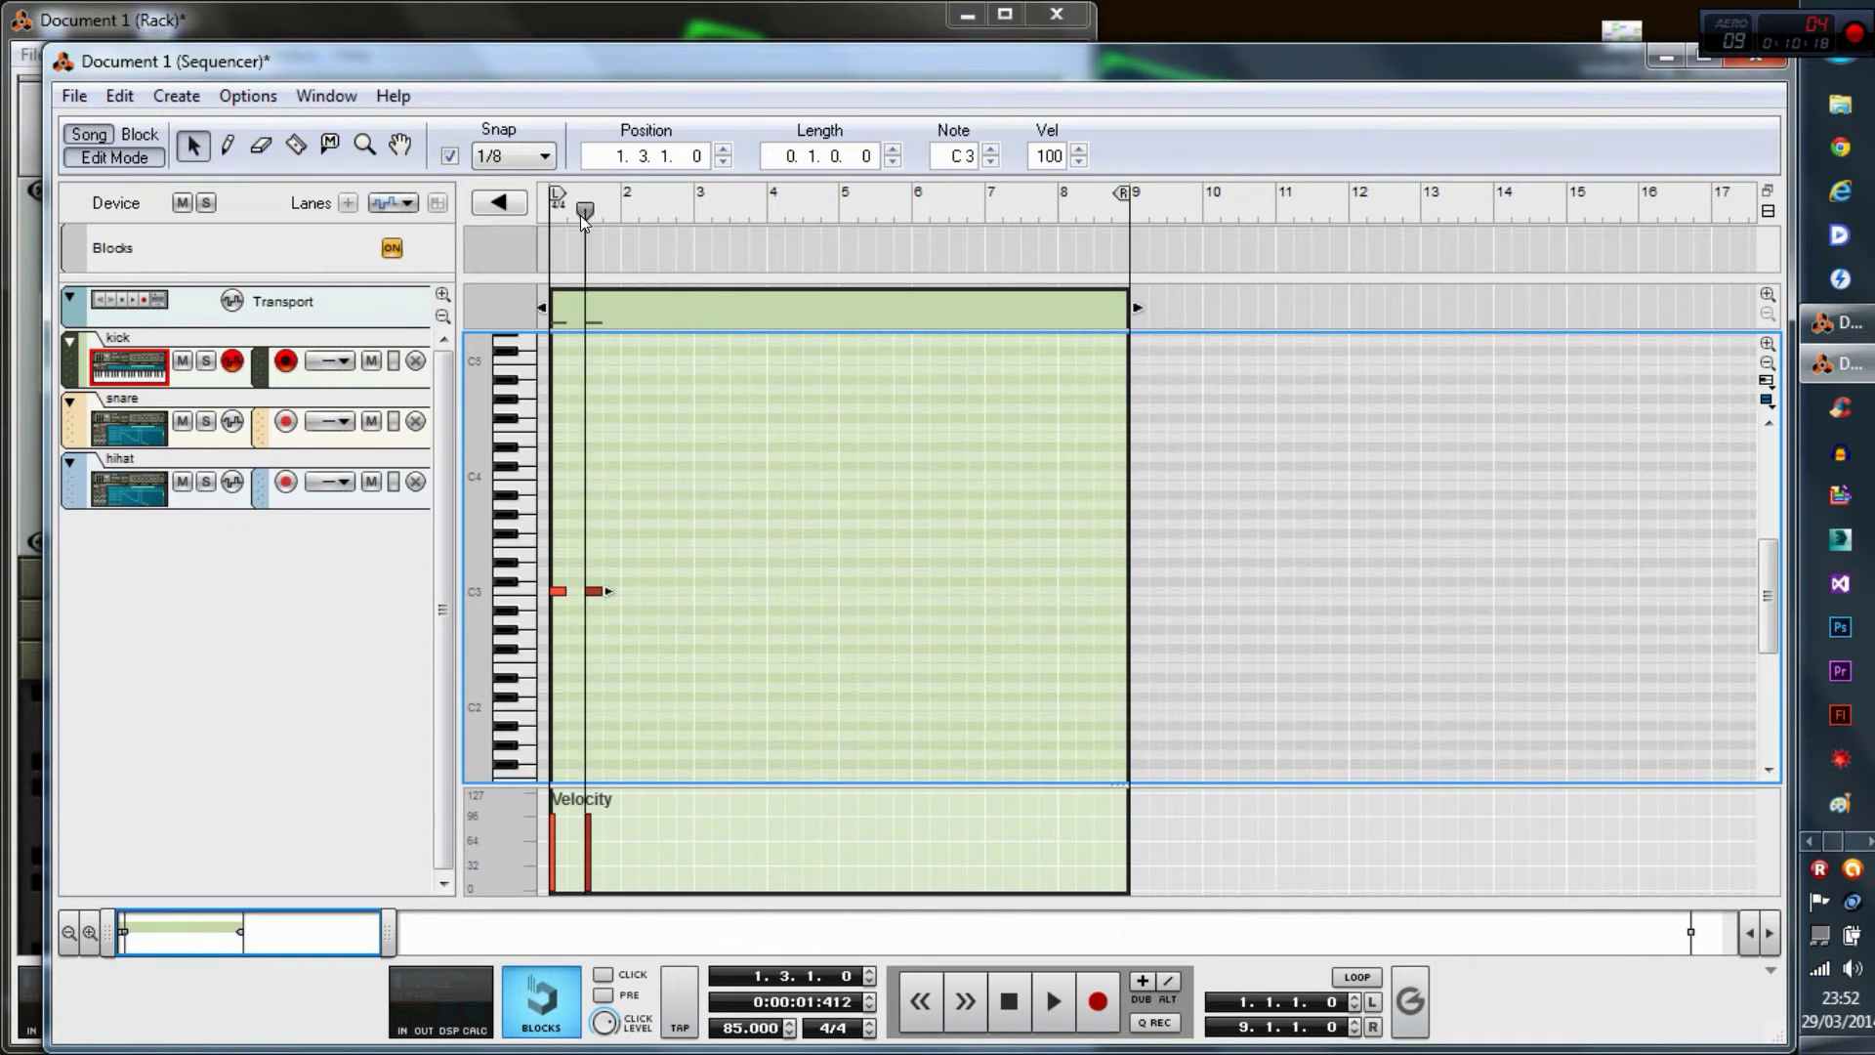
{"action": "key", "text": "space"}
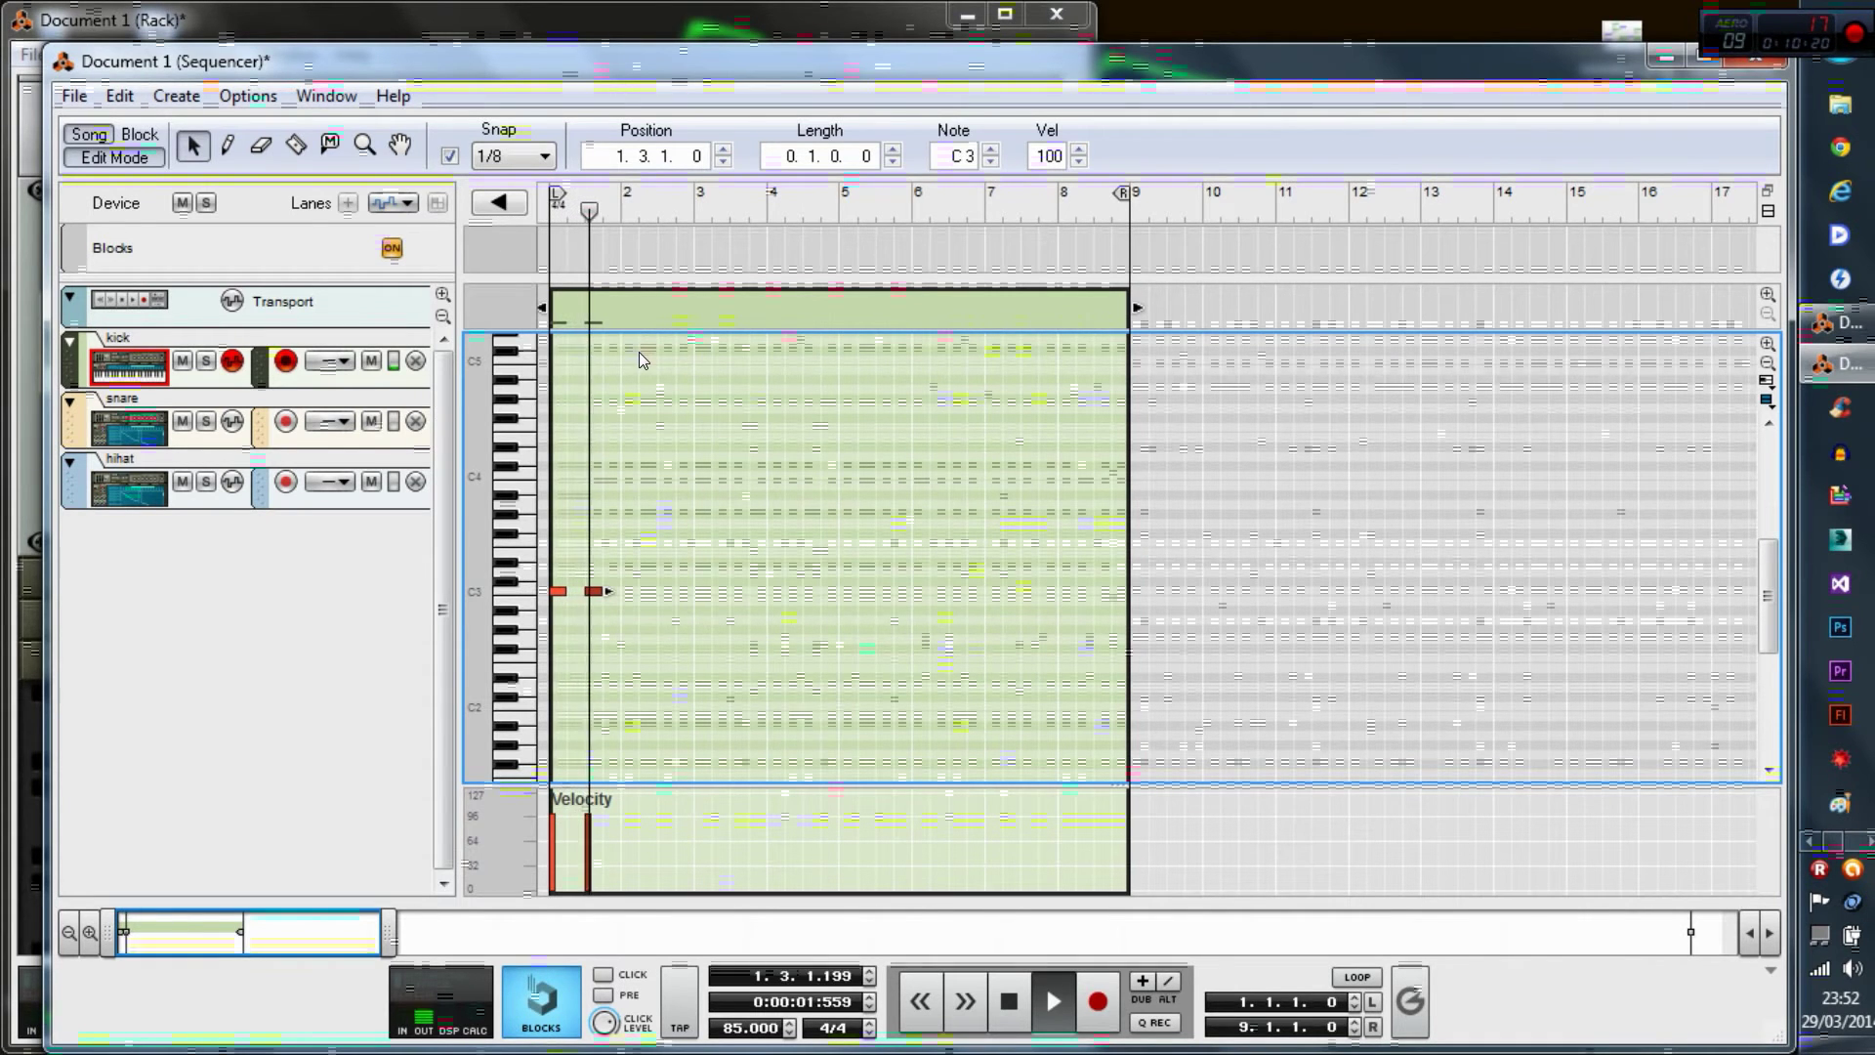
{"action": "key", "text": "space"}
- Duplicate the two C3 kick notes into bar 2 at 2.1.1.0 and 2.3.1.0 and play the clip from the start
{"action": "left_click", "coordinate": [588, 596]}
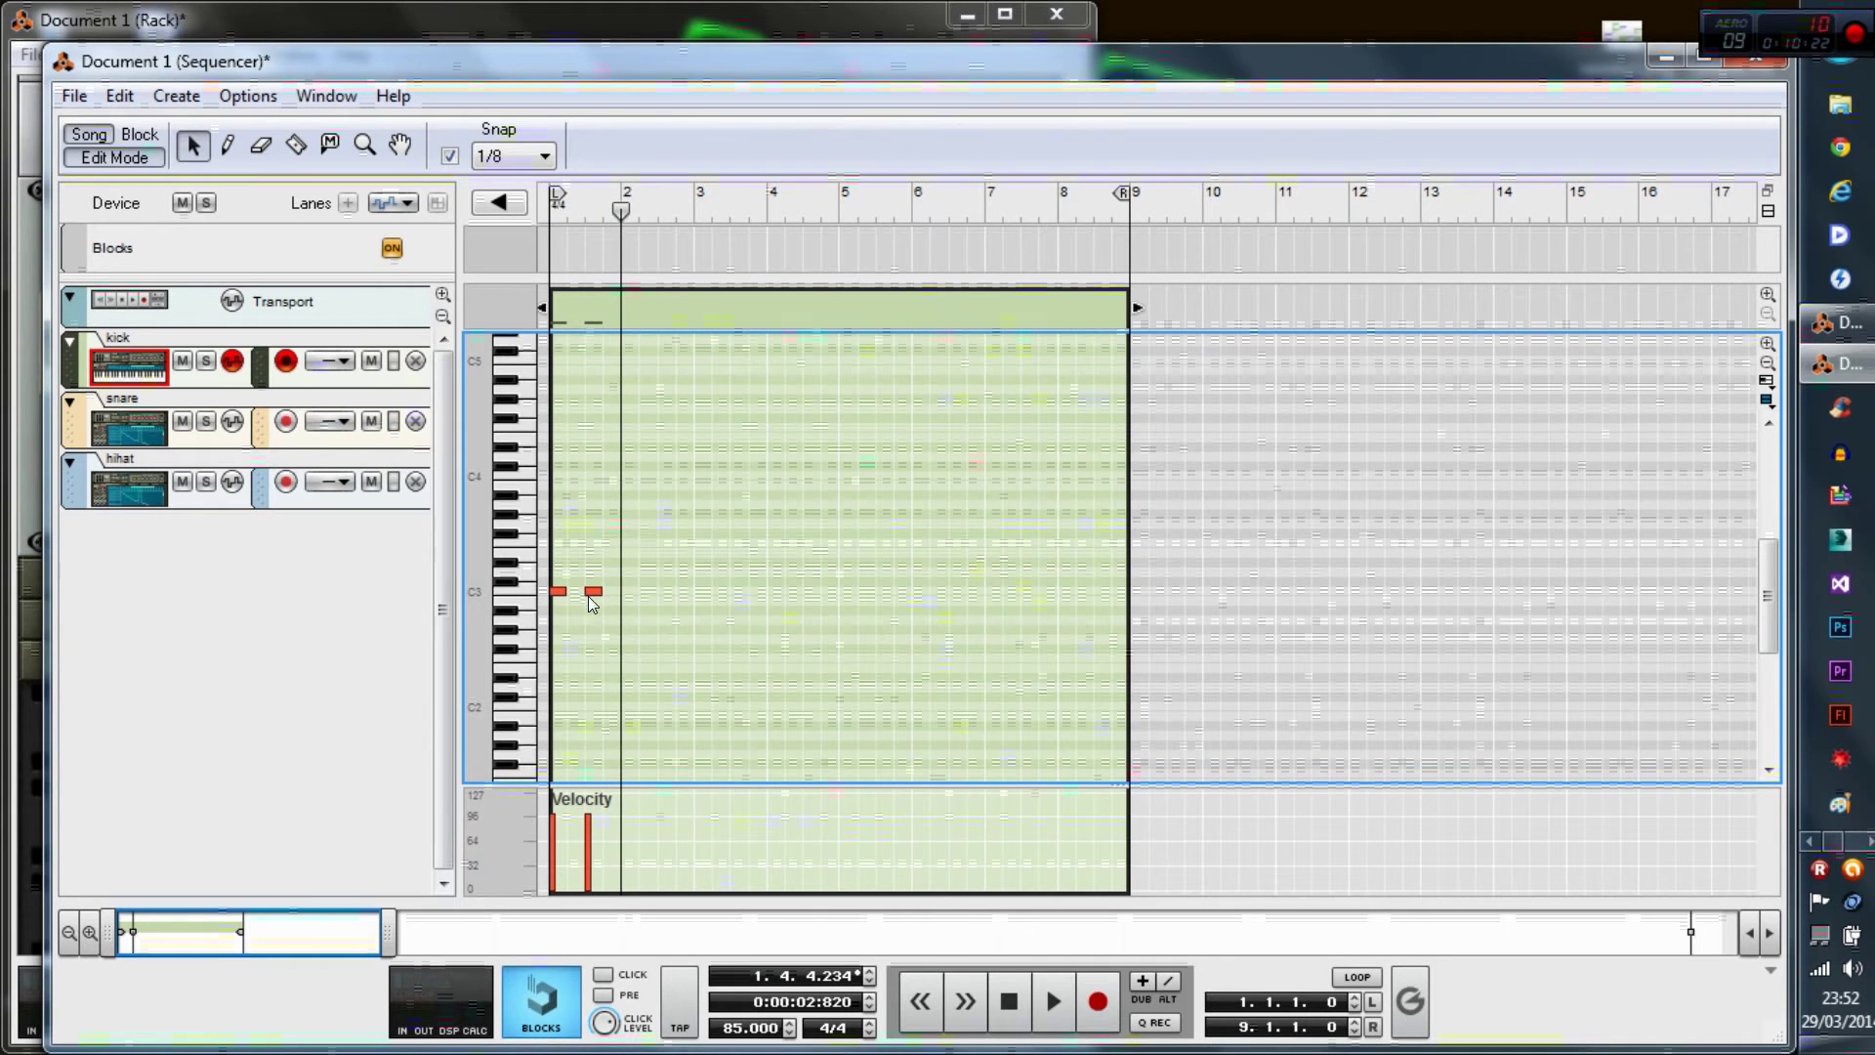
{"action": "left_click_drag", "start_coordinate": [626, 596], "coordinate": [667, 598]}
{"action": "key", "text": "space"}
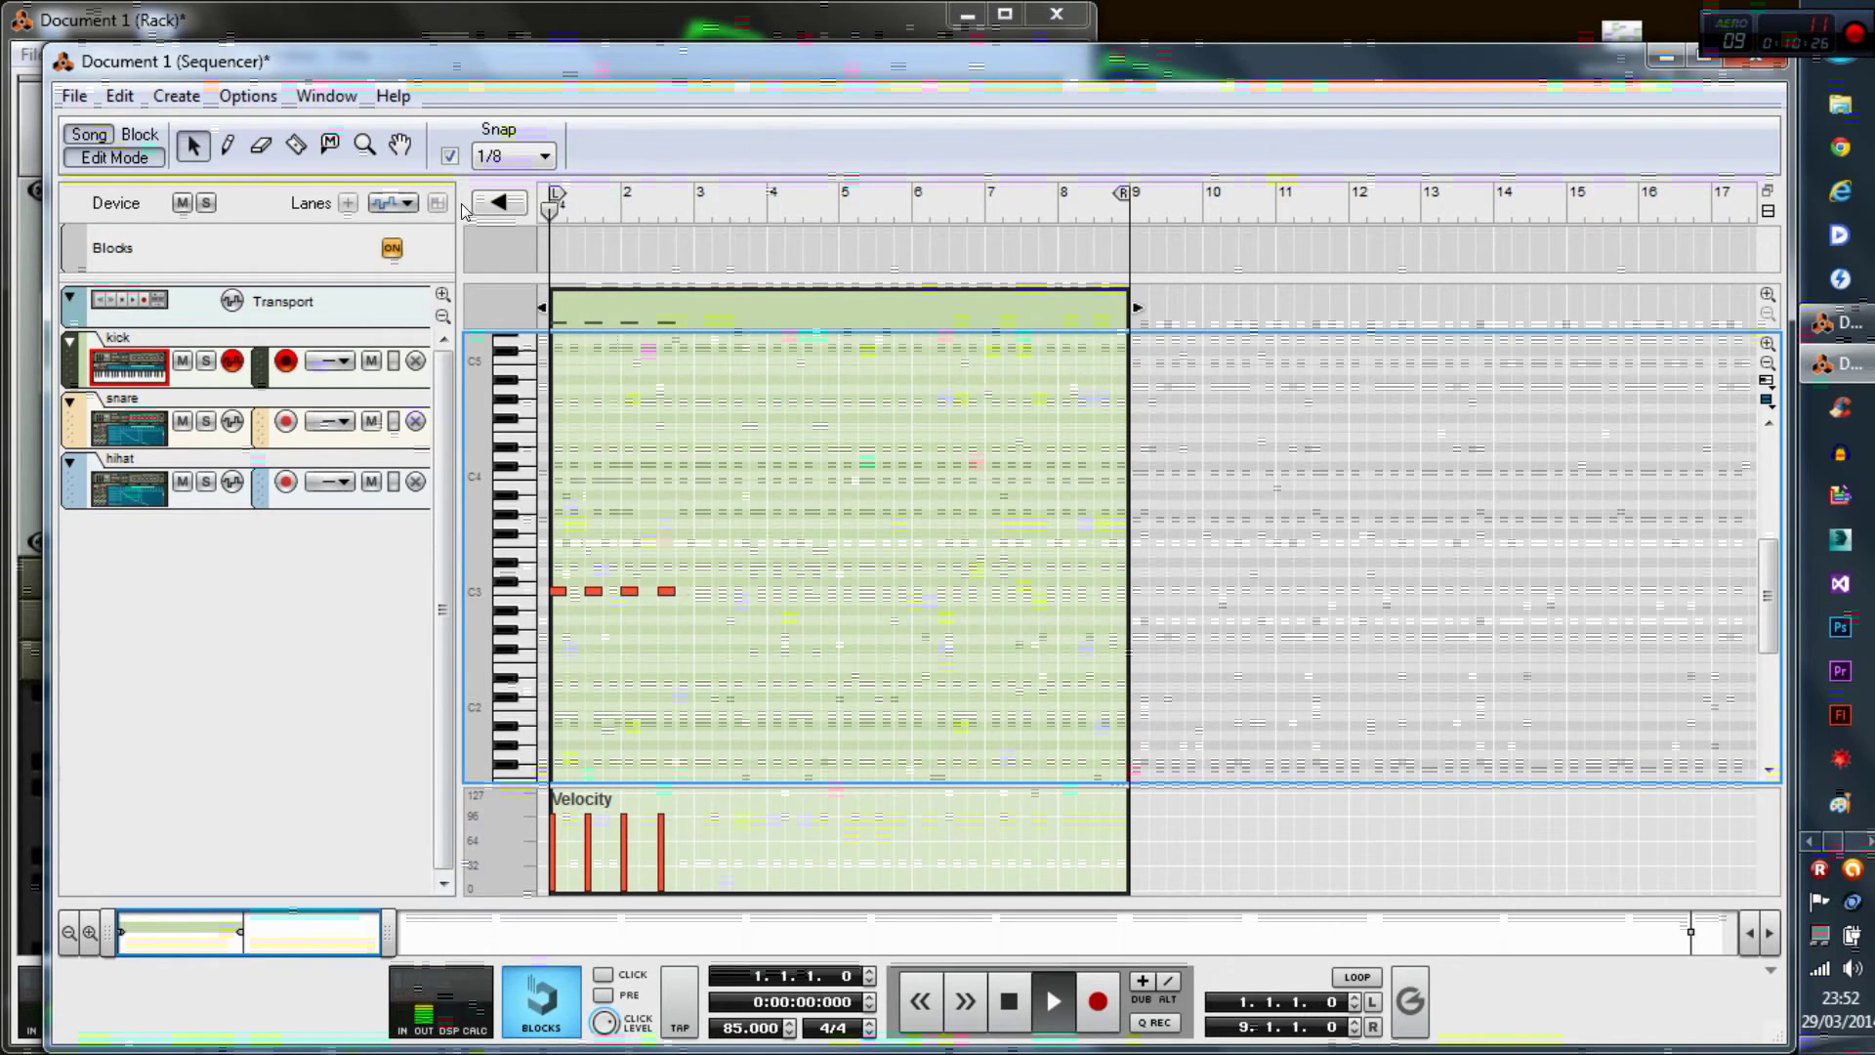
- Set the right loop locator to 3.1.1.0, turn on looping and listen to the two-bar kick loop
{"action": "left_click_drag", "start_coordinate": [1100, 200], "coordinate": [688, 236]}
{"action": "left_click", "coordinate": [1356, 977]}
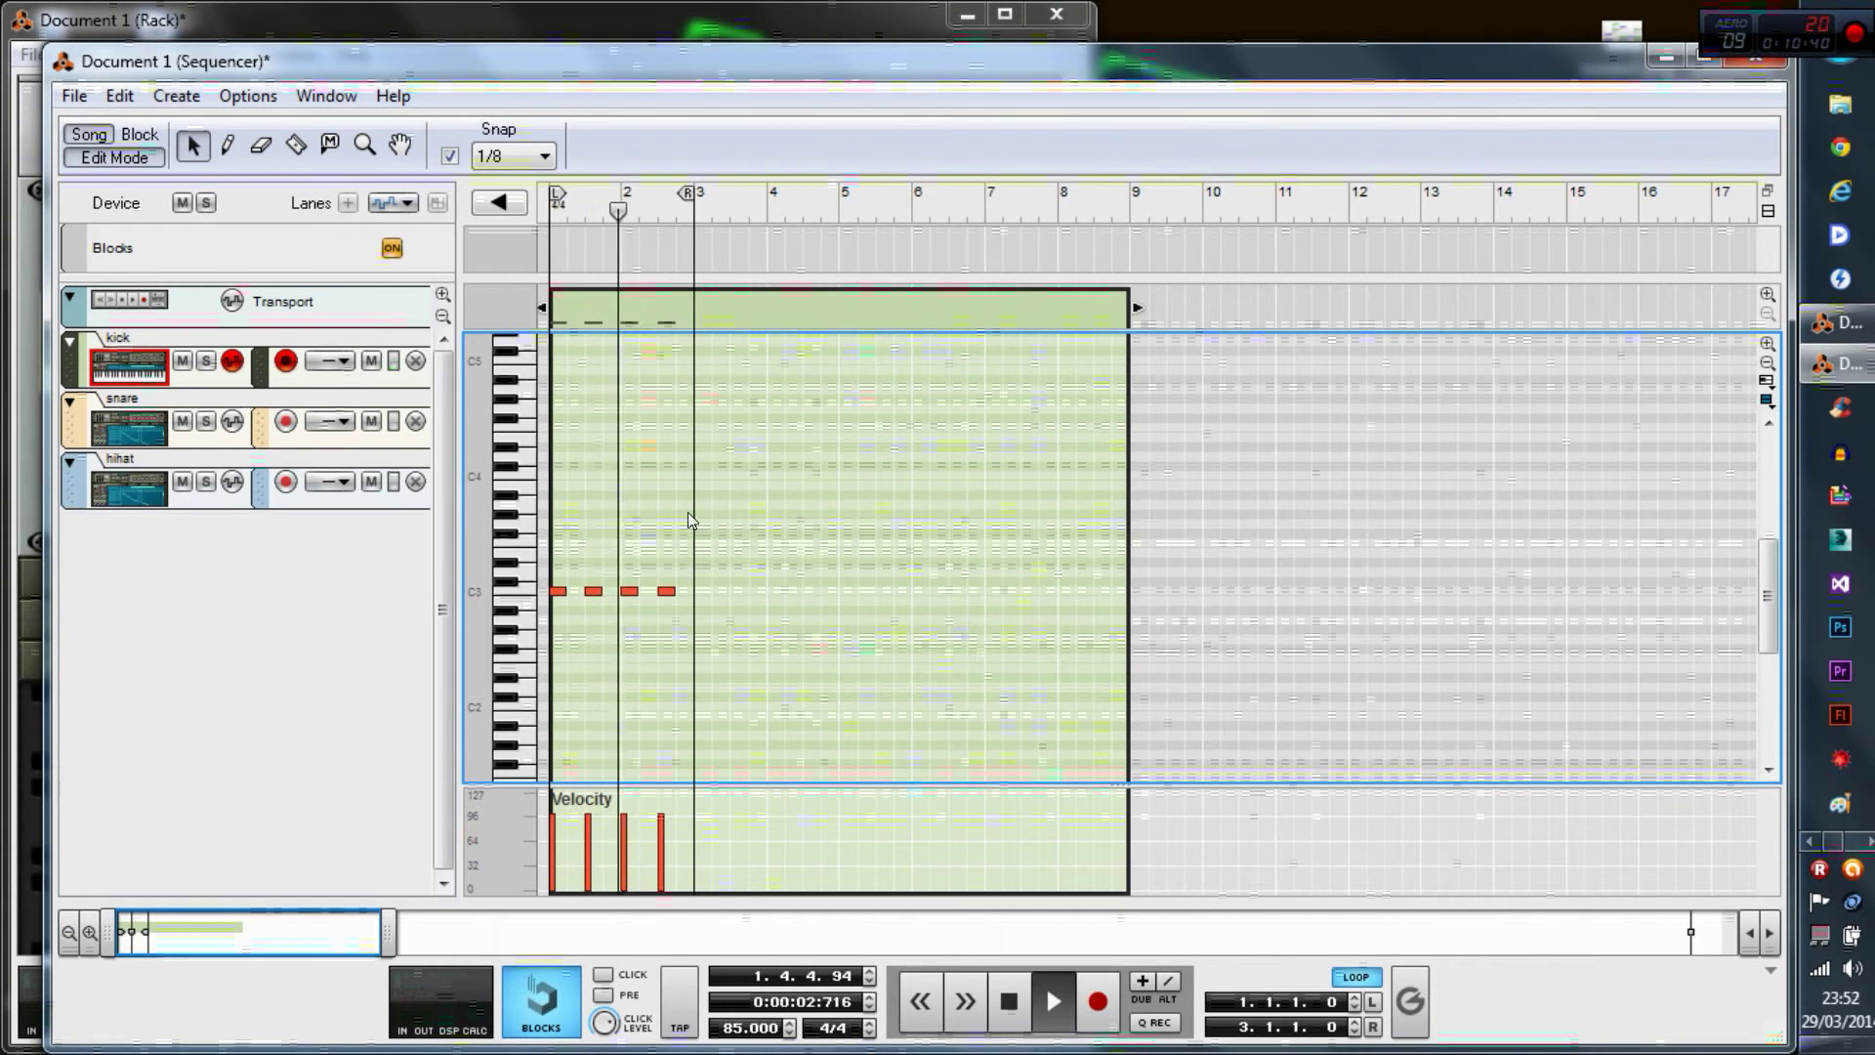
{"action": "mouse_move", "coordinate": [647, 211]}
{"action": "left_mouse_down"}
{"action": "mouse_move", "coordinate": [682, 226]}
{"action": "mouse_move", "coordinate": [681, 206]}
{"action": "left_mouse_up"}
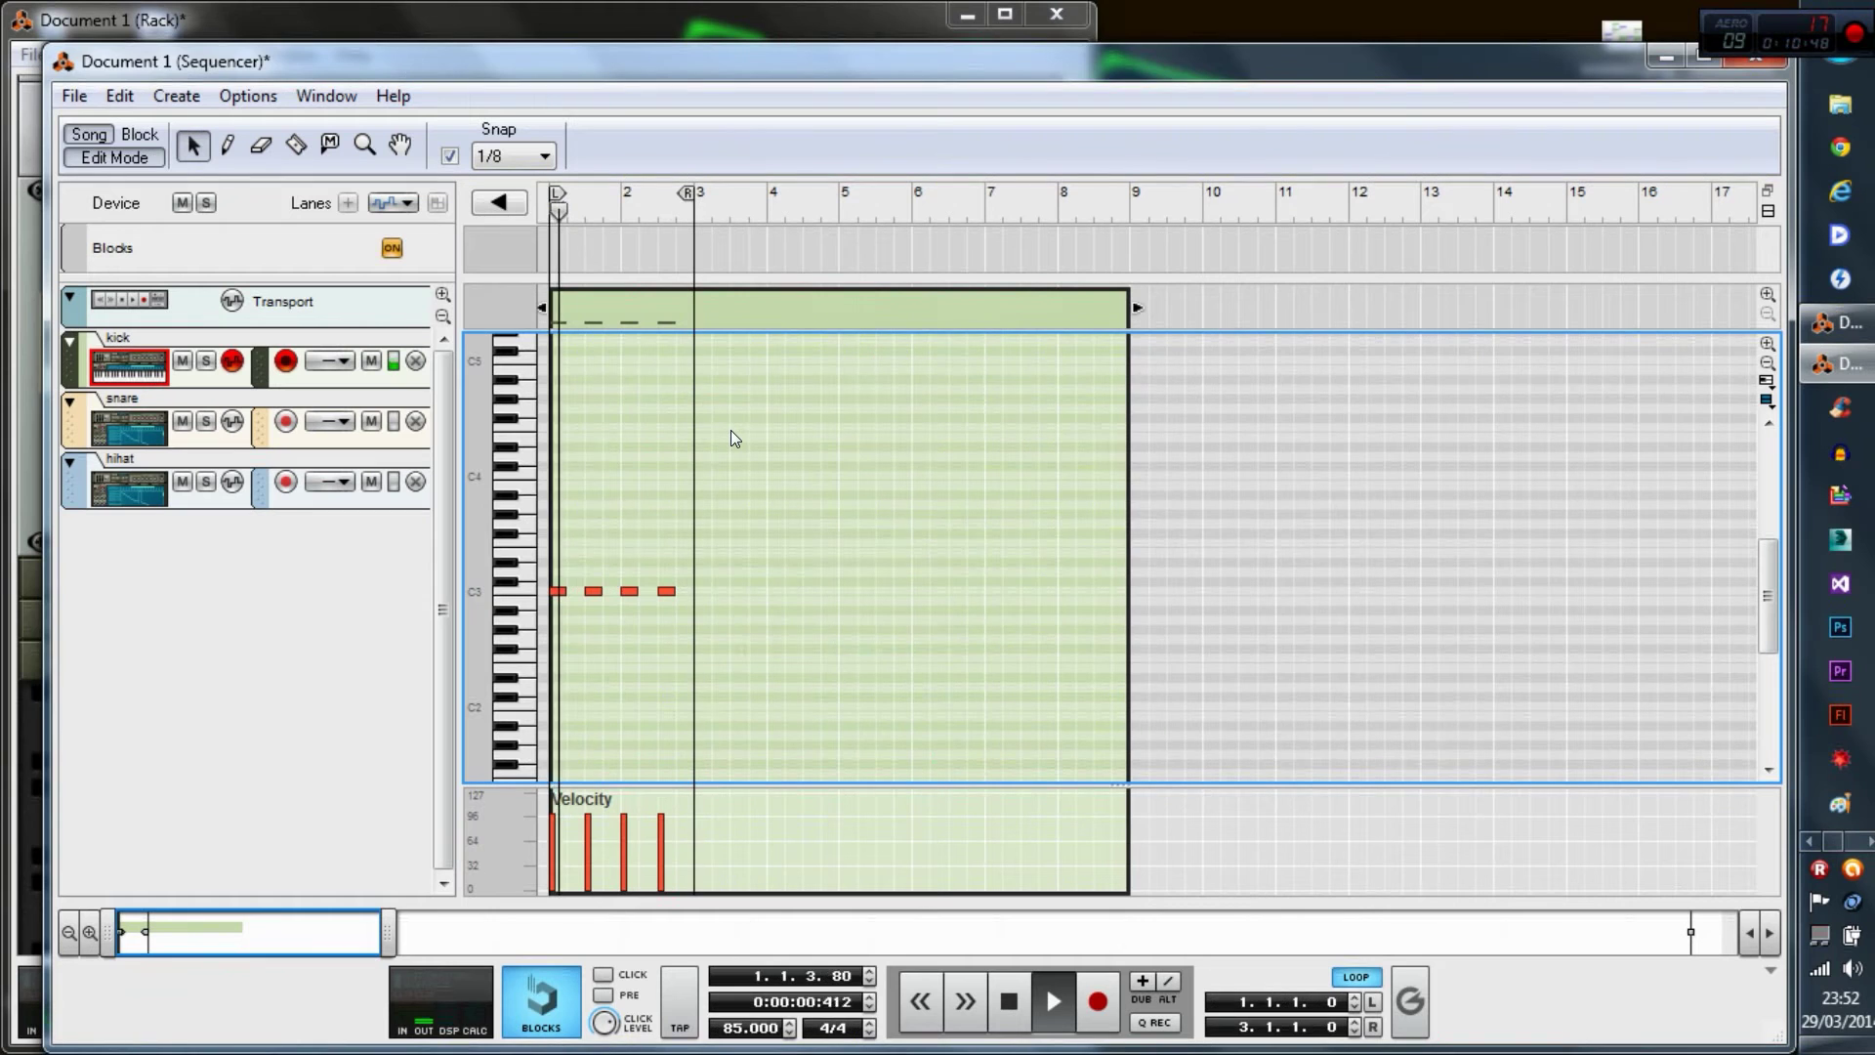
{"action": "key", "text": "space"}
- Shorten the kick clip to a length of 2.0.0.0 and return to the song arrangement
{"action": "key", "text": "ctrl+1"}
{"action": "left_click_drag", "start_coordinate": [1133, 308], "coordinate": [694, 349]}
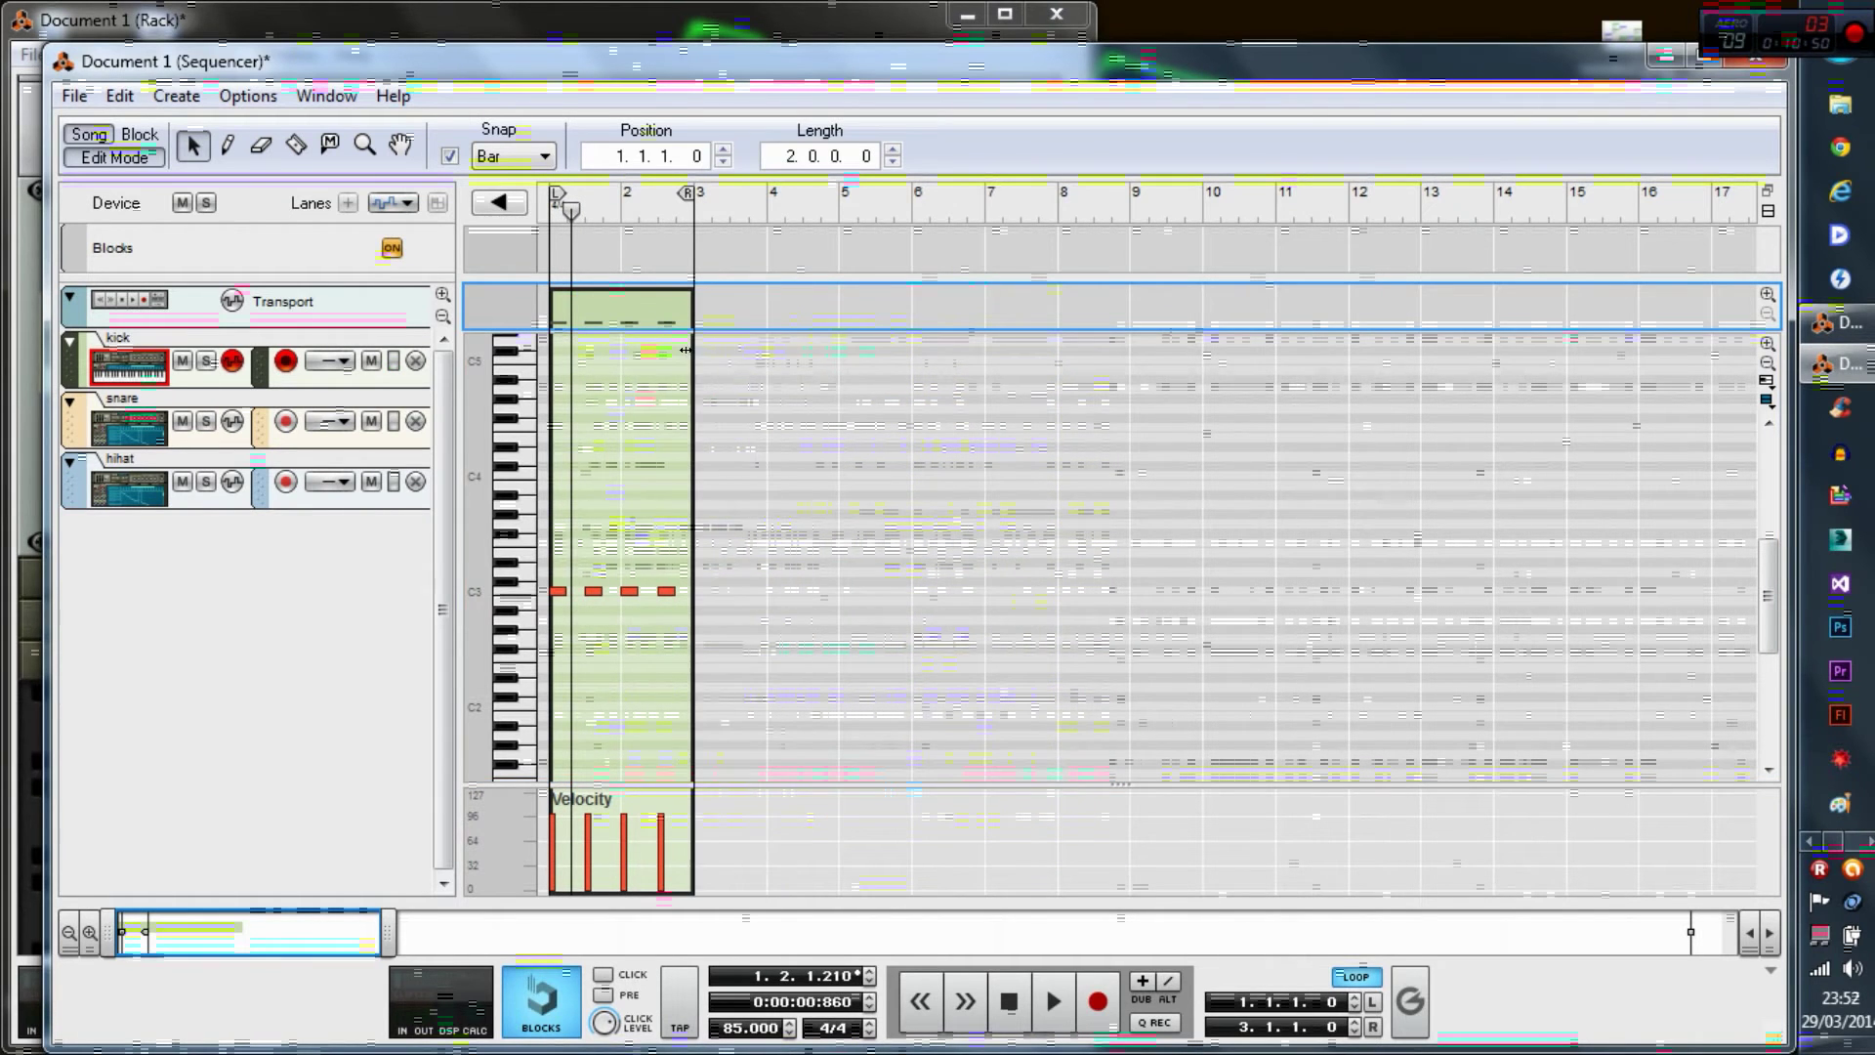
{"action": "left_click", "coordinate": [1141, 303]}
{"action": "left_click", "coordinate": [115, 157]}
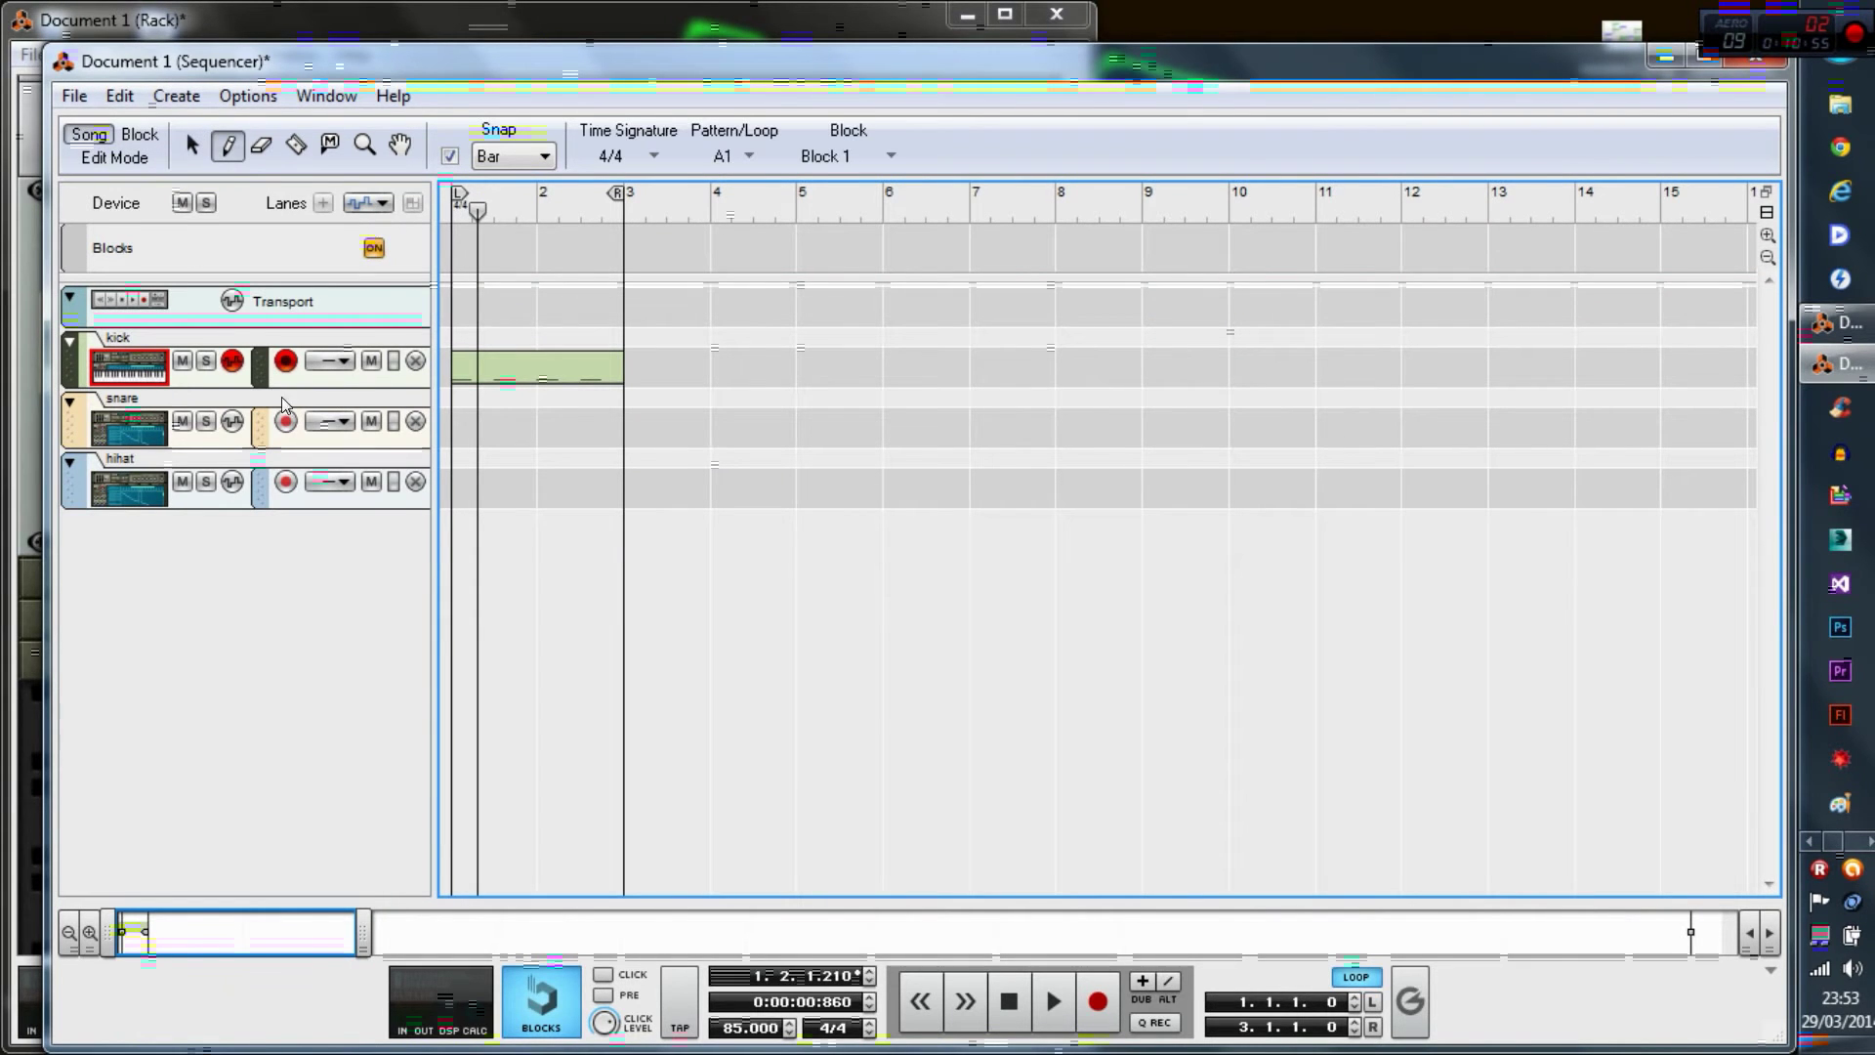
- Draw a two-bar clip on the snare track from bar 1 and open it for note editing
{"action": "mouse_move", "coordinate": [457, 426]}
{"action": "left_mouse_down"}
{"action": "mouse_move", "coordinate": [711, 426]}
{"action": "mouse_move", "coordinate": [621, 426]}
{"action": "left_mouse_up"}
{"action": "left_click", "coordinate": [189, 147]}
{"action": "double_click", "coordinate": [497, 433]}
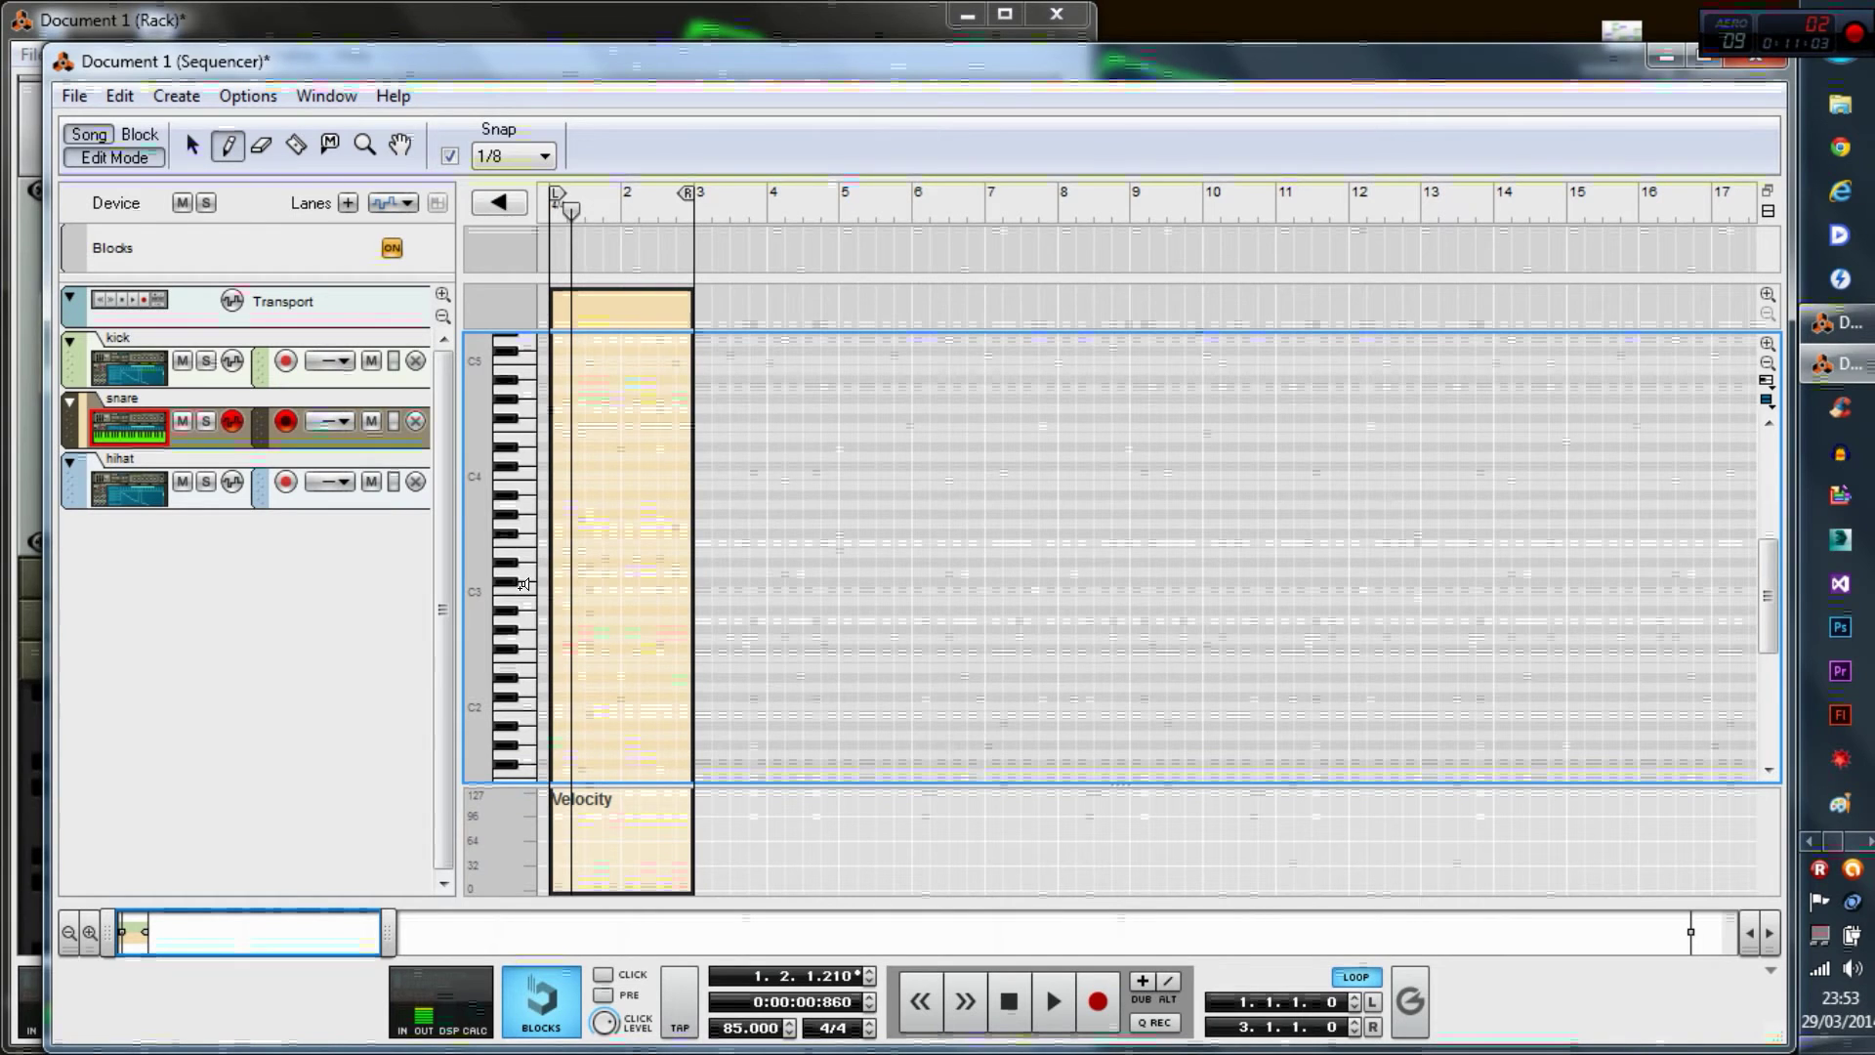
- Draw C3 snare notes at 1.2.1.0, 1.4.1.0, 2.2.1.0 and 2.4.1.0, each 0.1.0.0 long, and play the loop from the start
{"action": "left_click", "coordinate": [572, 587]}
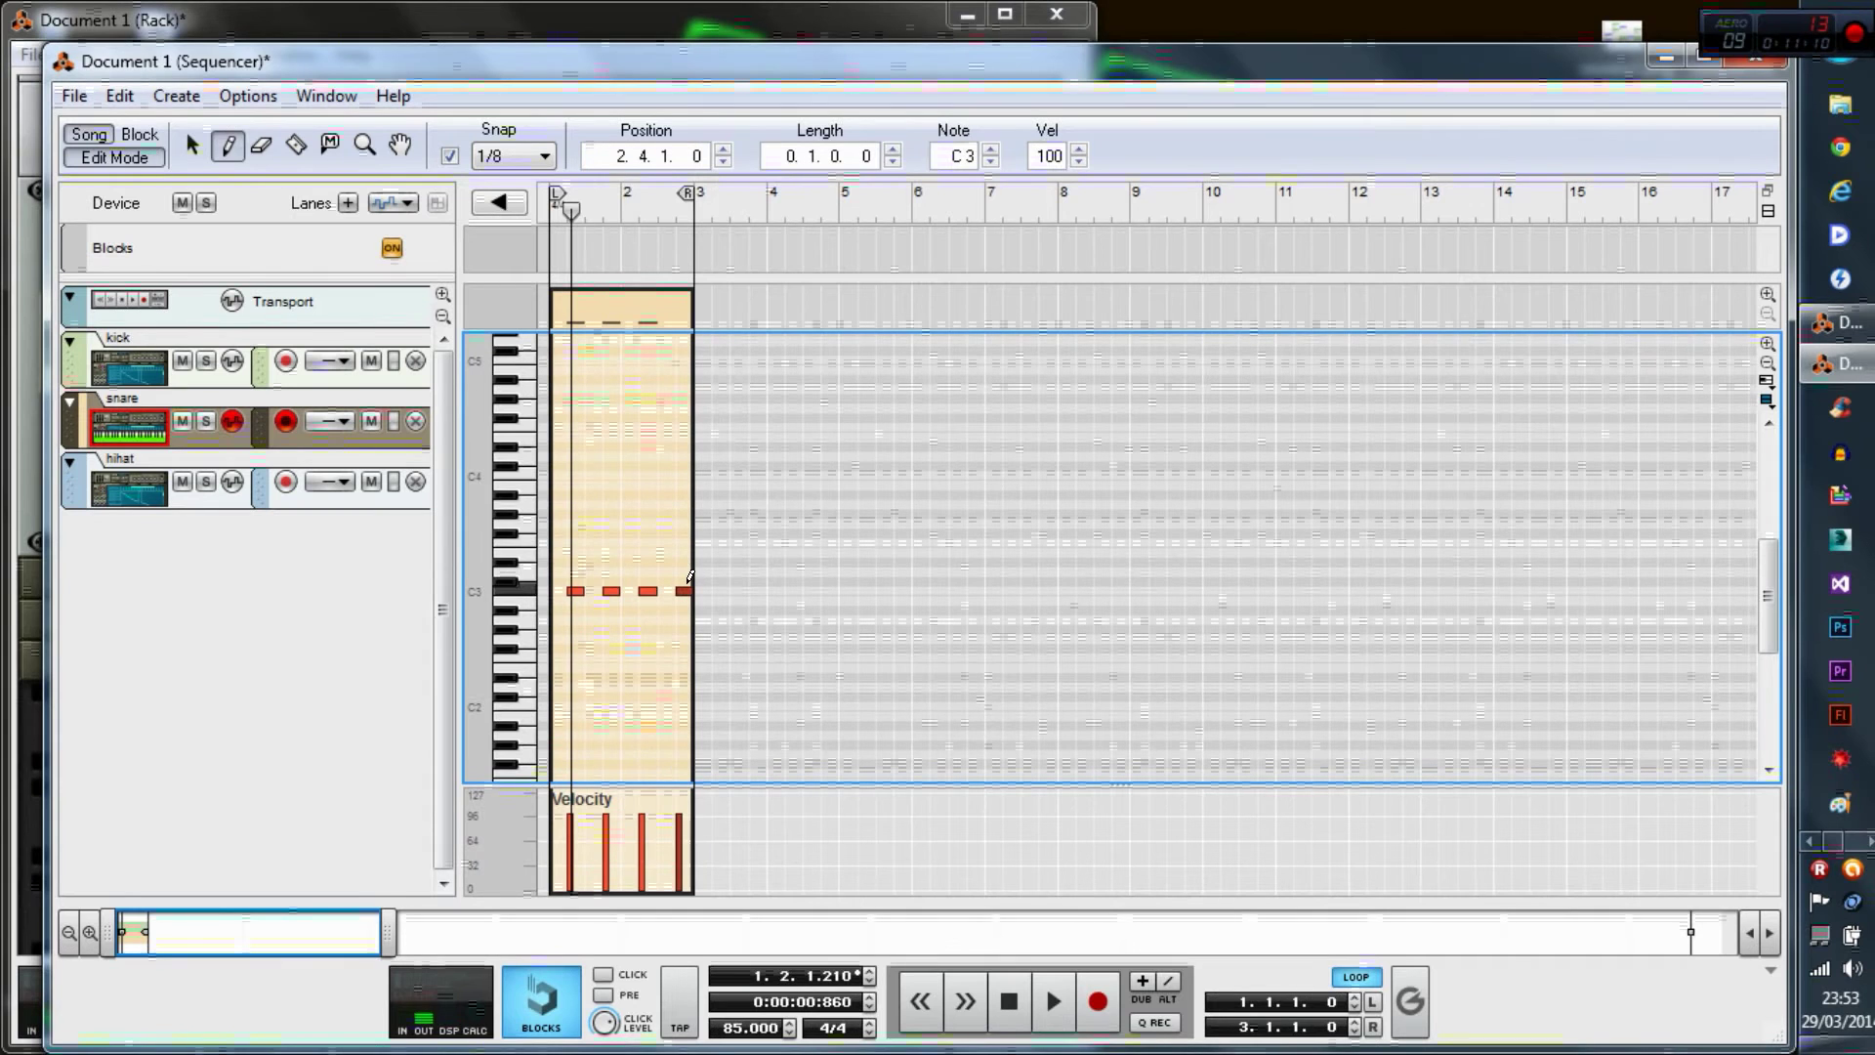
{"action": "left_click_drag", "start_coordinate": [571, 221], "coordinate": [468, 219]}
{"action": "key", "text": "space"}
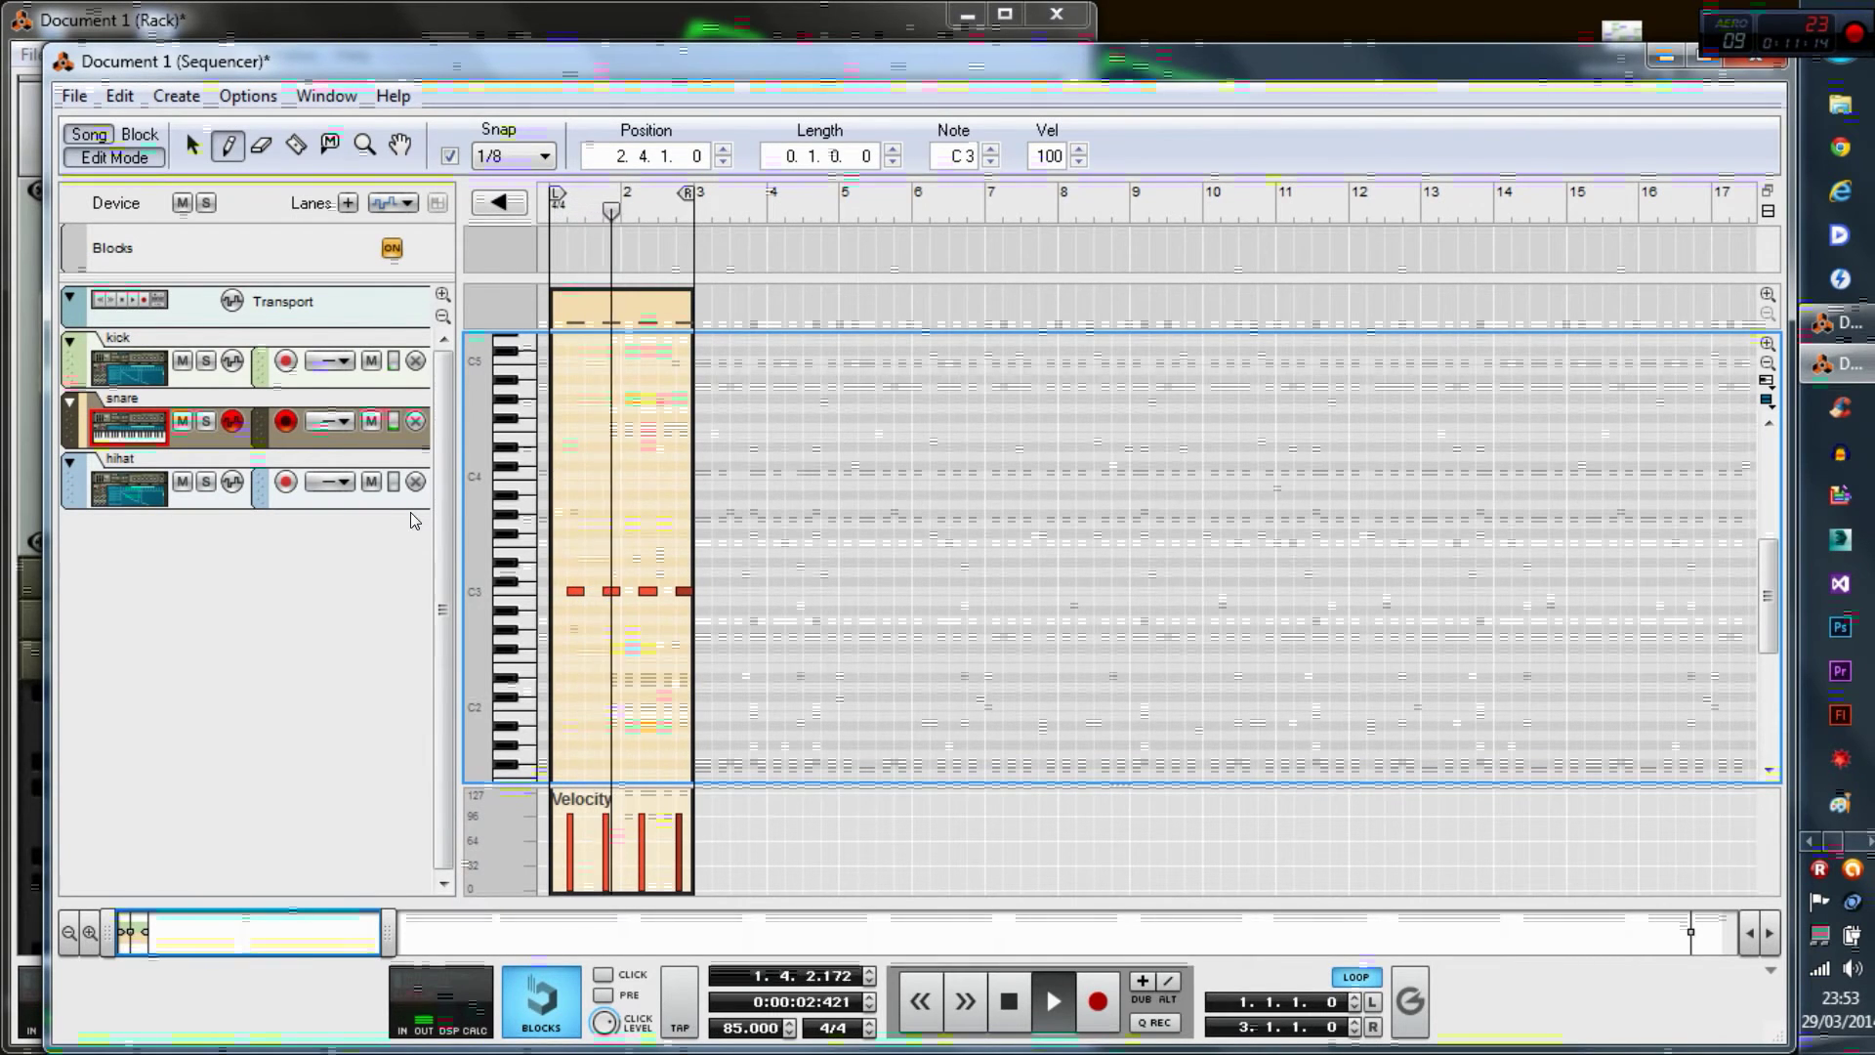
- Raise the snare channel's fader slightly on the rack mixer while the loop plays
{"action": "left_click", "coordinate": [14, 354]}
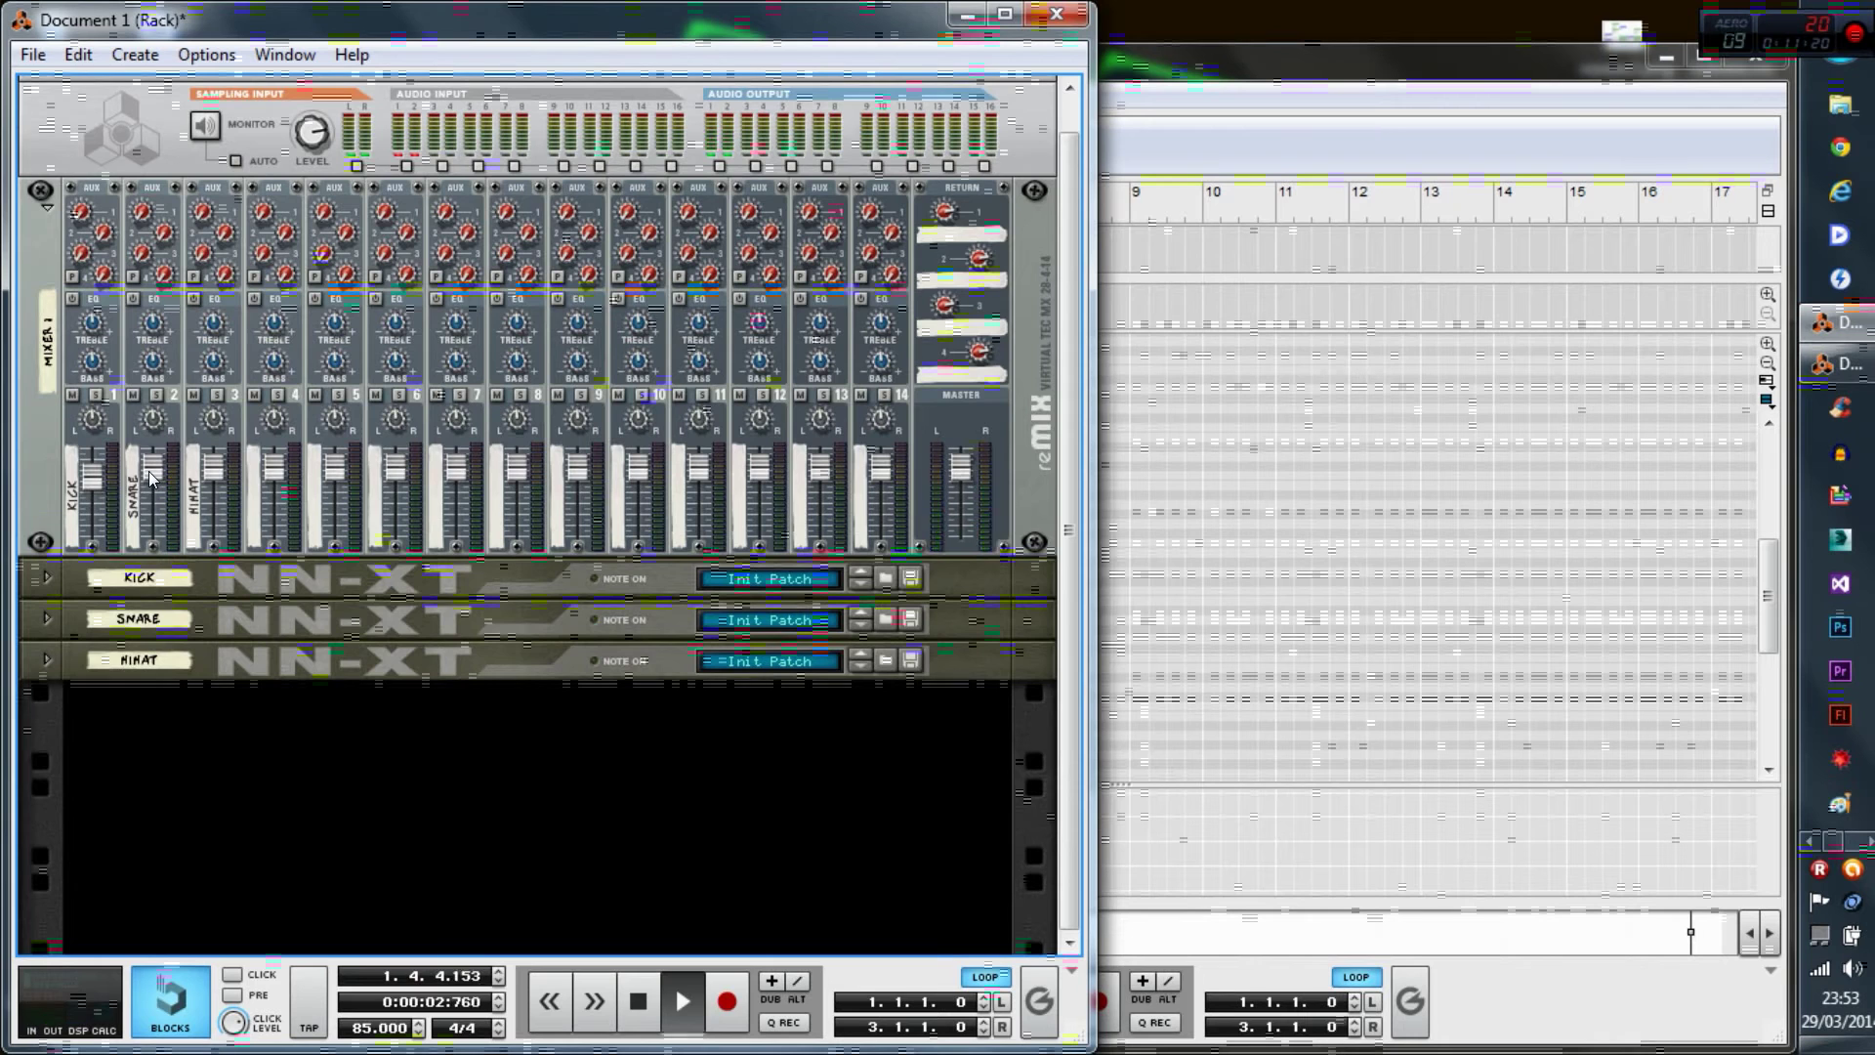
{"action": "left_click_drag", "start_coordinate": [151, 471], "coordinate": [150, 461]}
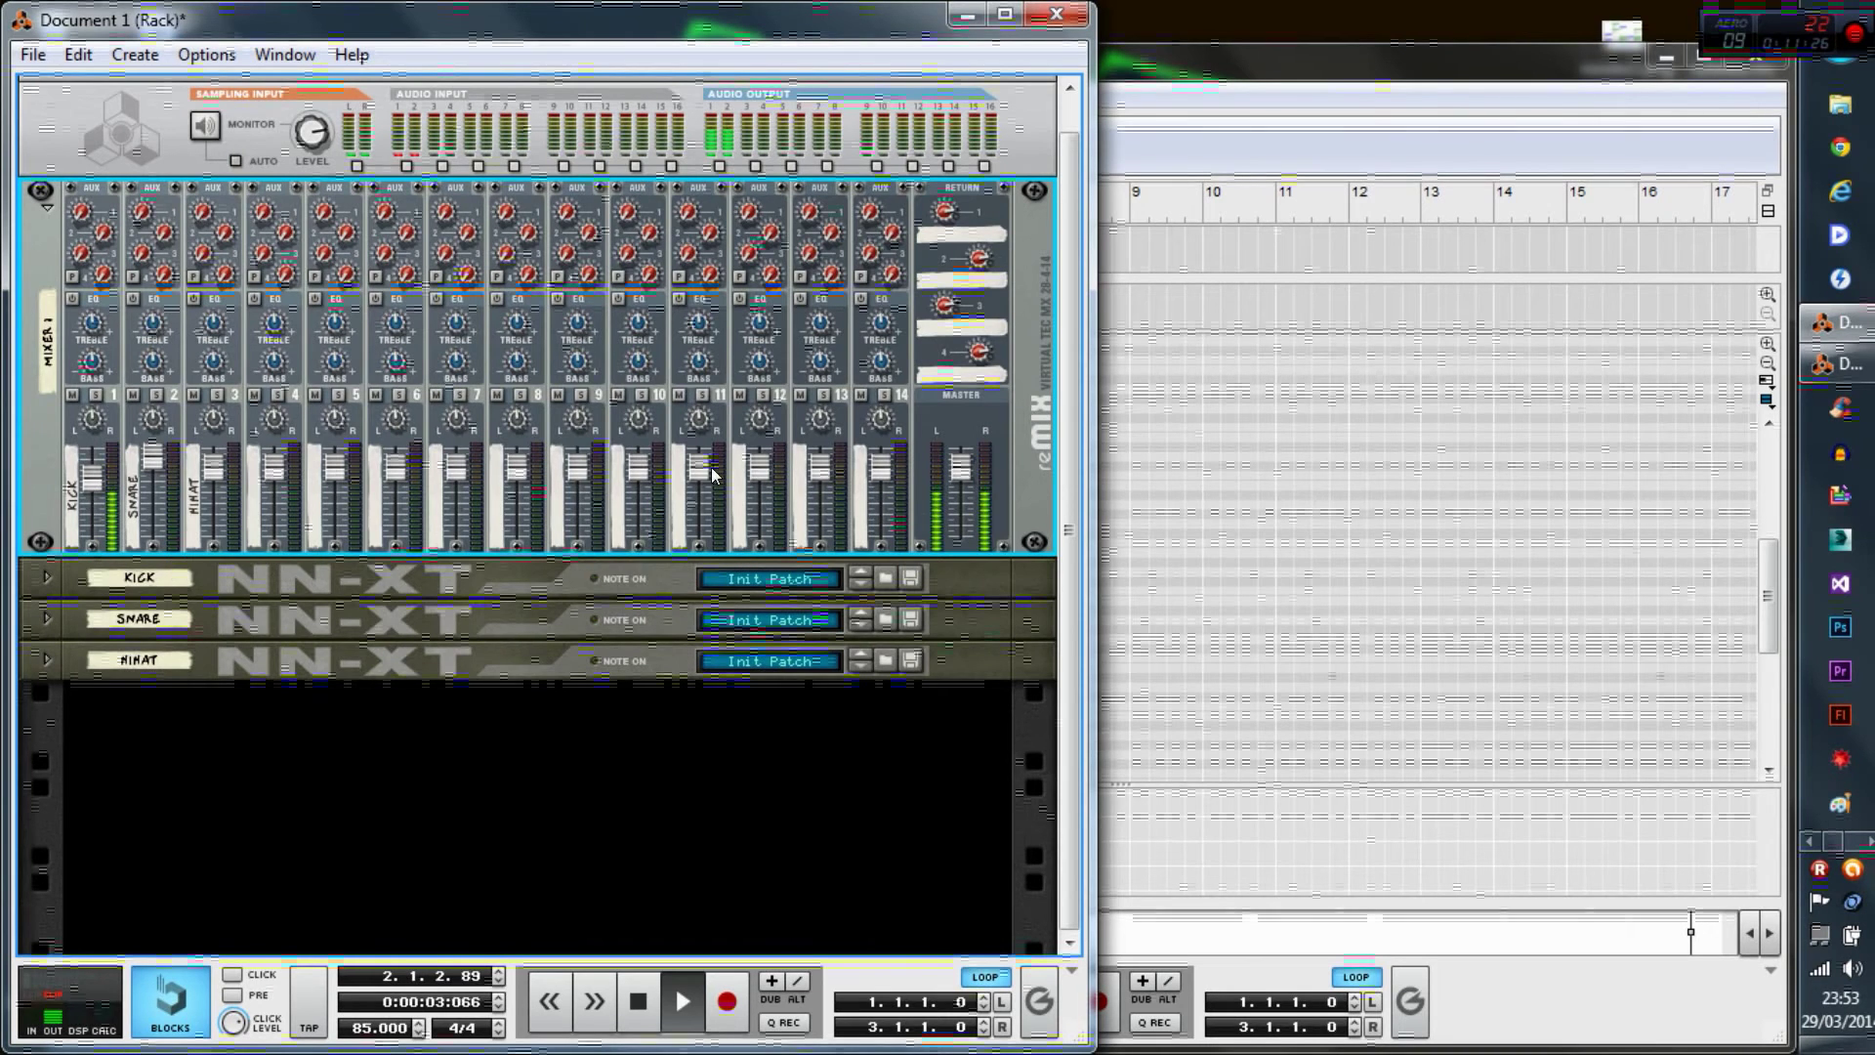
{"action": "left_click_drag", "start_coordinate": [154, 465], "coordinate": [153, 459]}
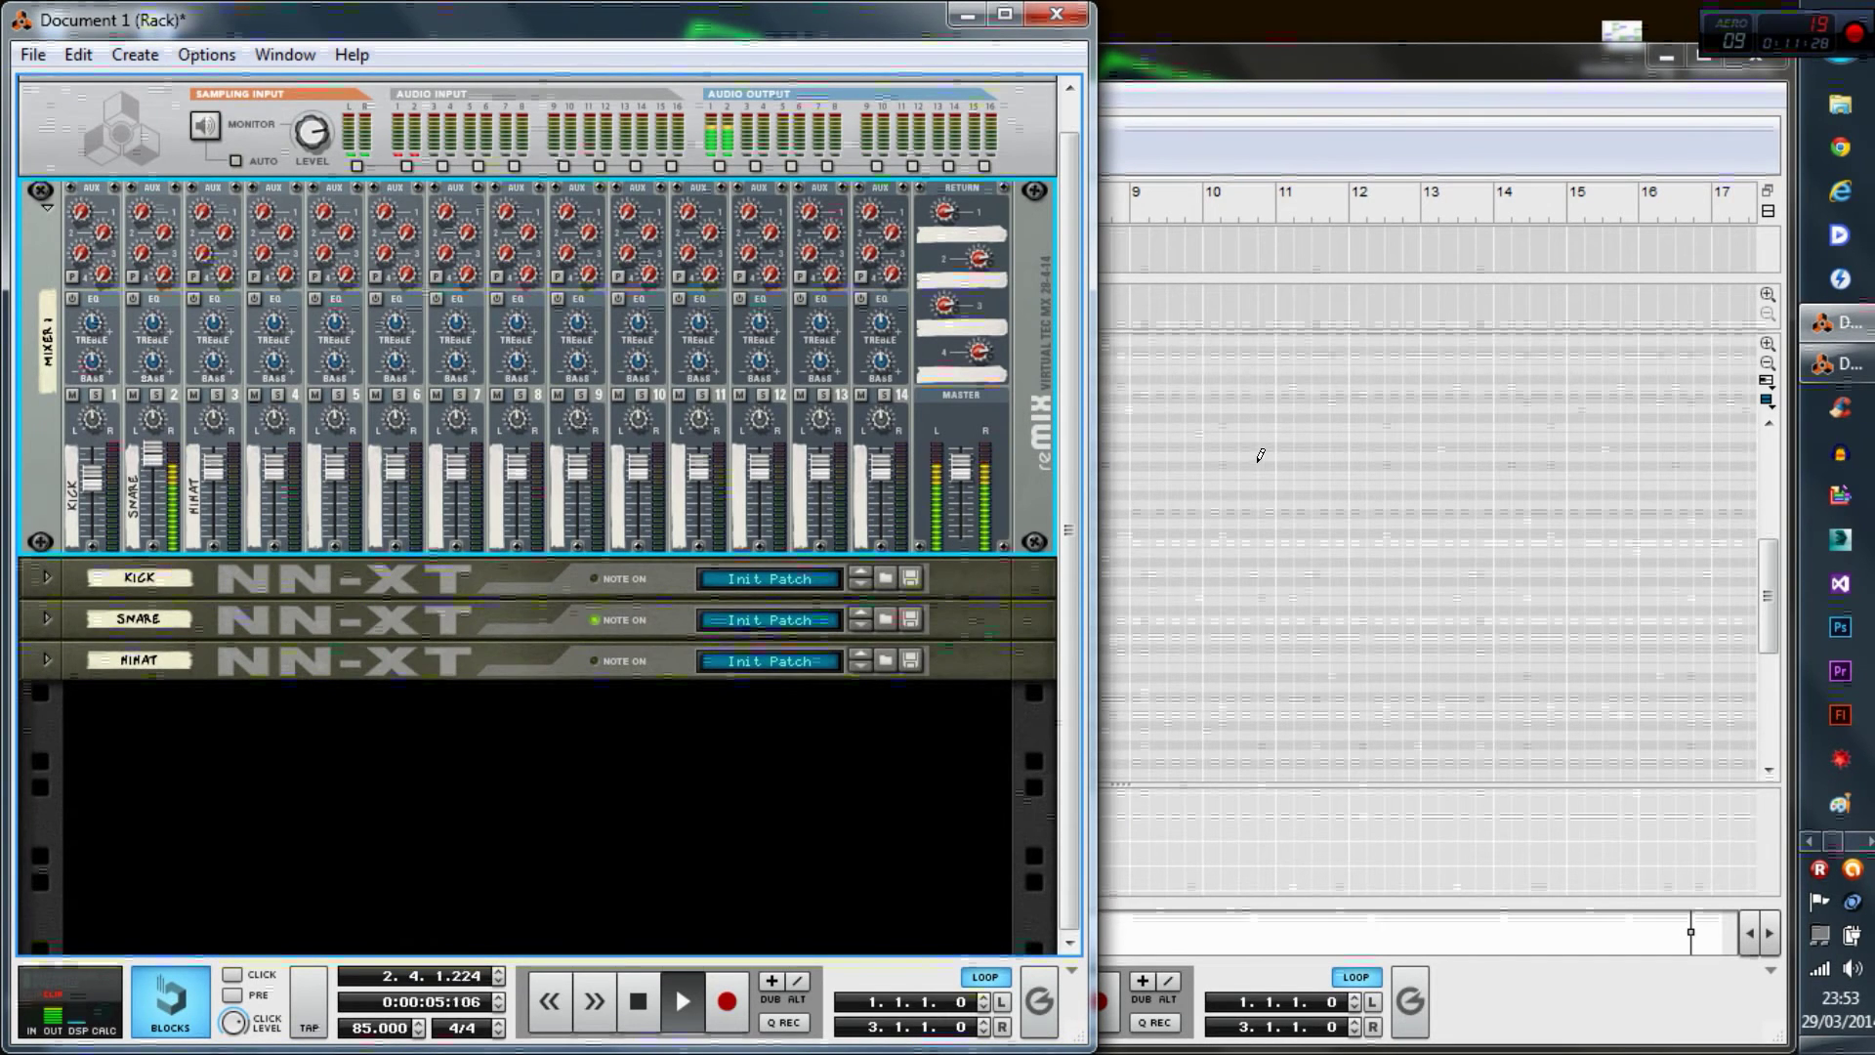
- Back in the sequencer, draw a two-bar clip on the hihat track from bar 1 and open it for note editing
{"action": "left_click", "coordinate": [1157, 162]}
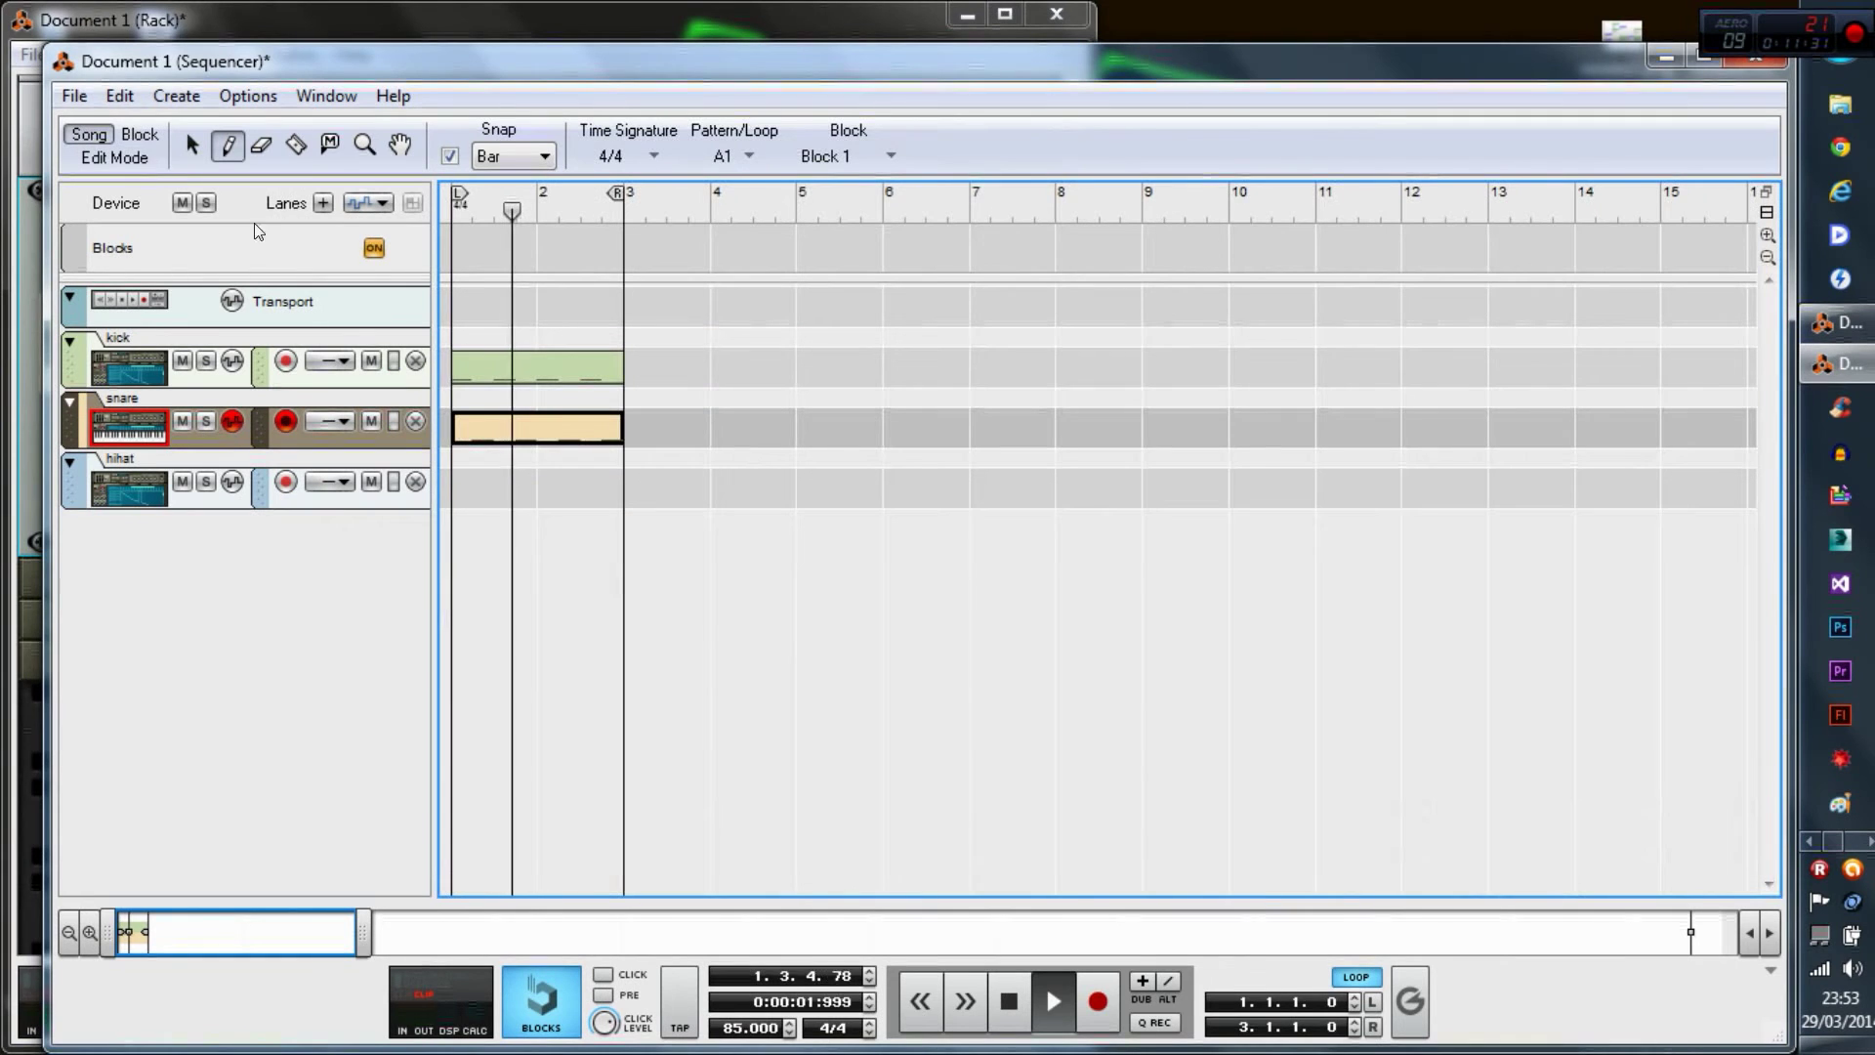
{"action": "left_click_drag", "start_coordinate": [459, 486], "coordinate": [615, 478]}
{"action": "left_click", "coordinate": [195, 146]}
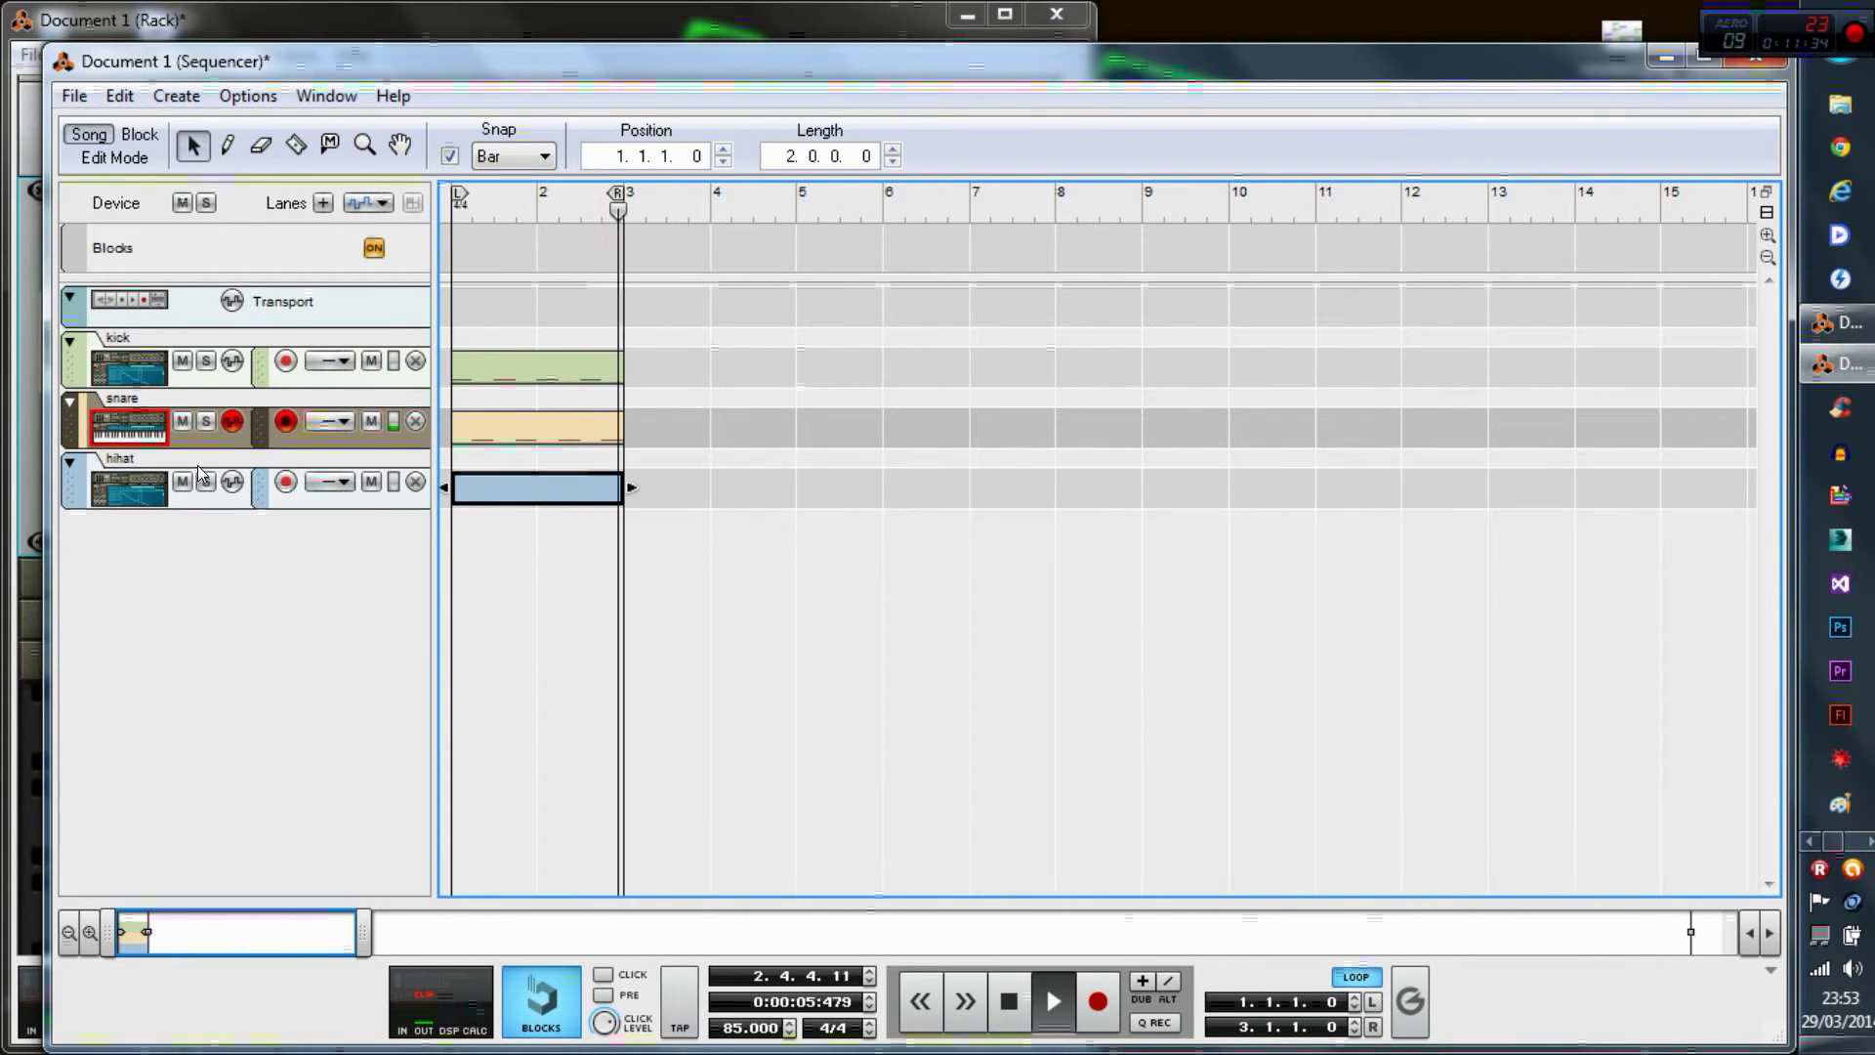
{"action": "double_click", "coordinate": [537, 488]}
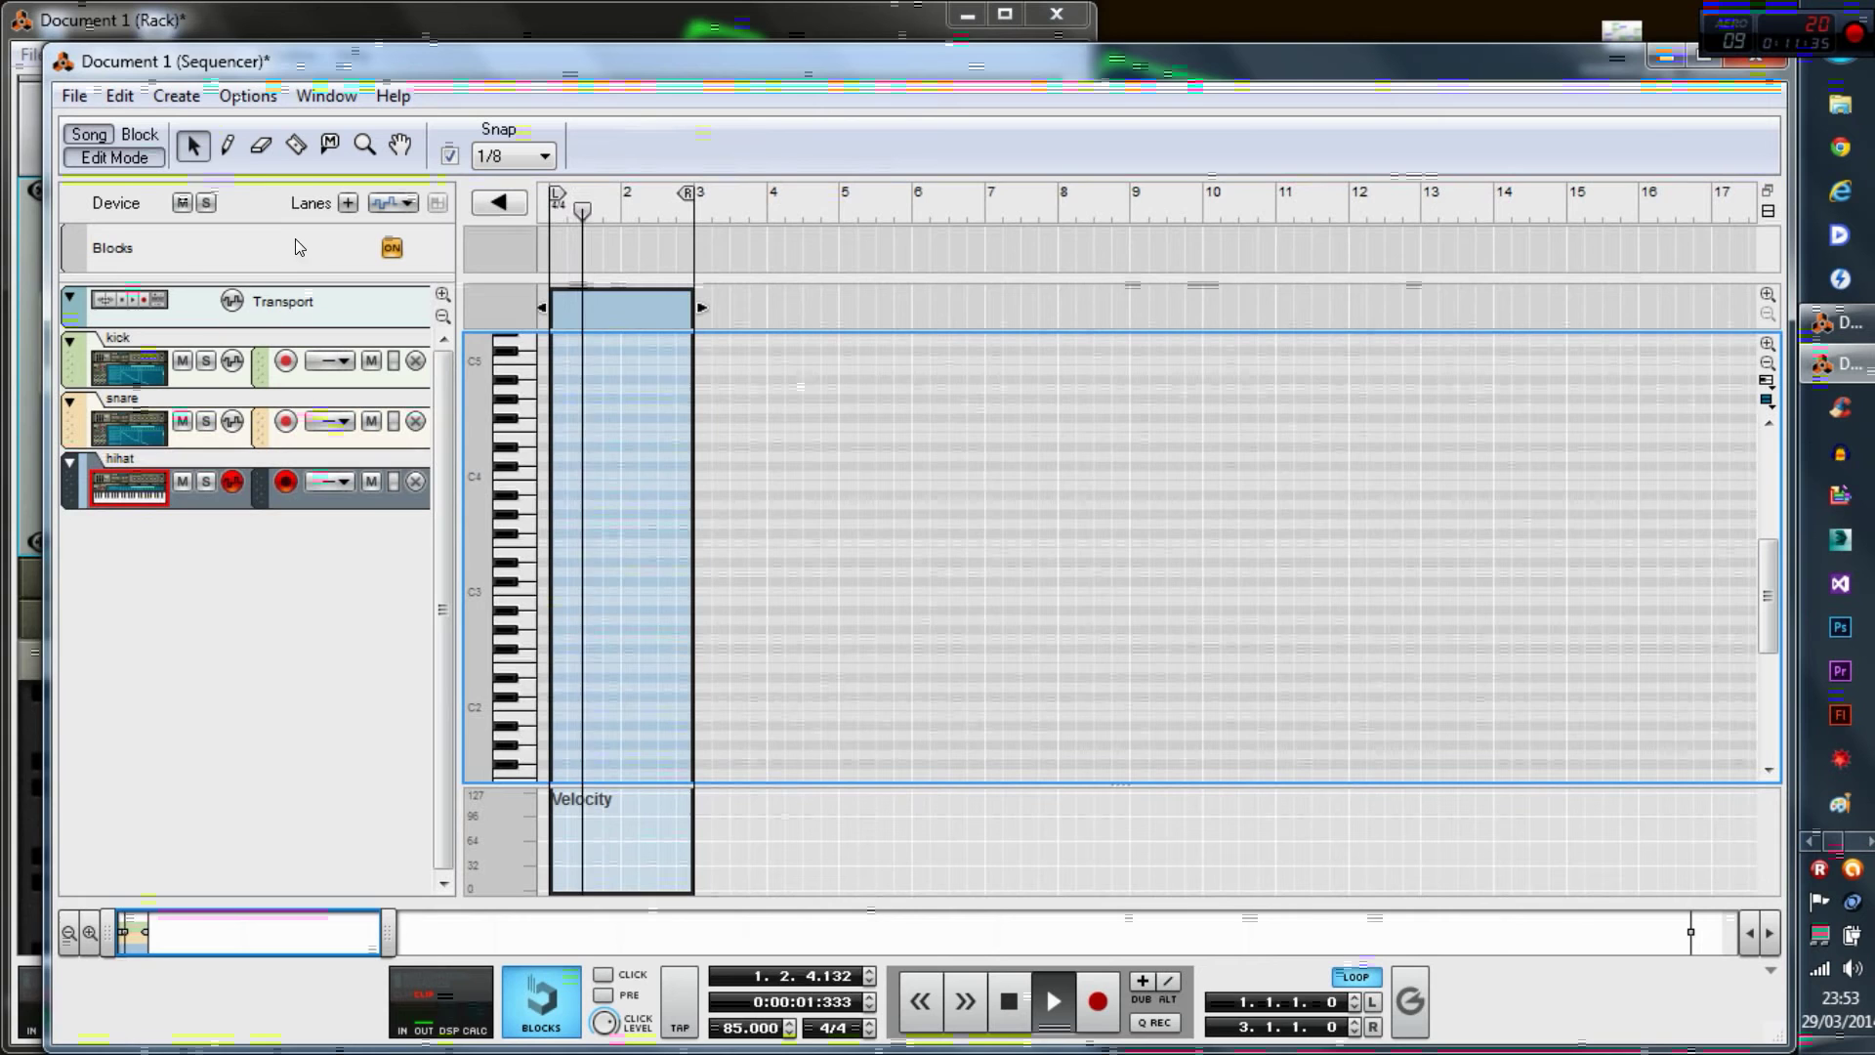
- Audition the hi-hat near C3 and draw C3 notes of length 0.0.2.0 on the four beats of bar 1
{"action": "left_click", "coordinate": [228, 147]}
{"action": "left_click", "coordinate": [518, 581]}
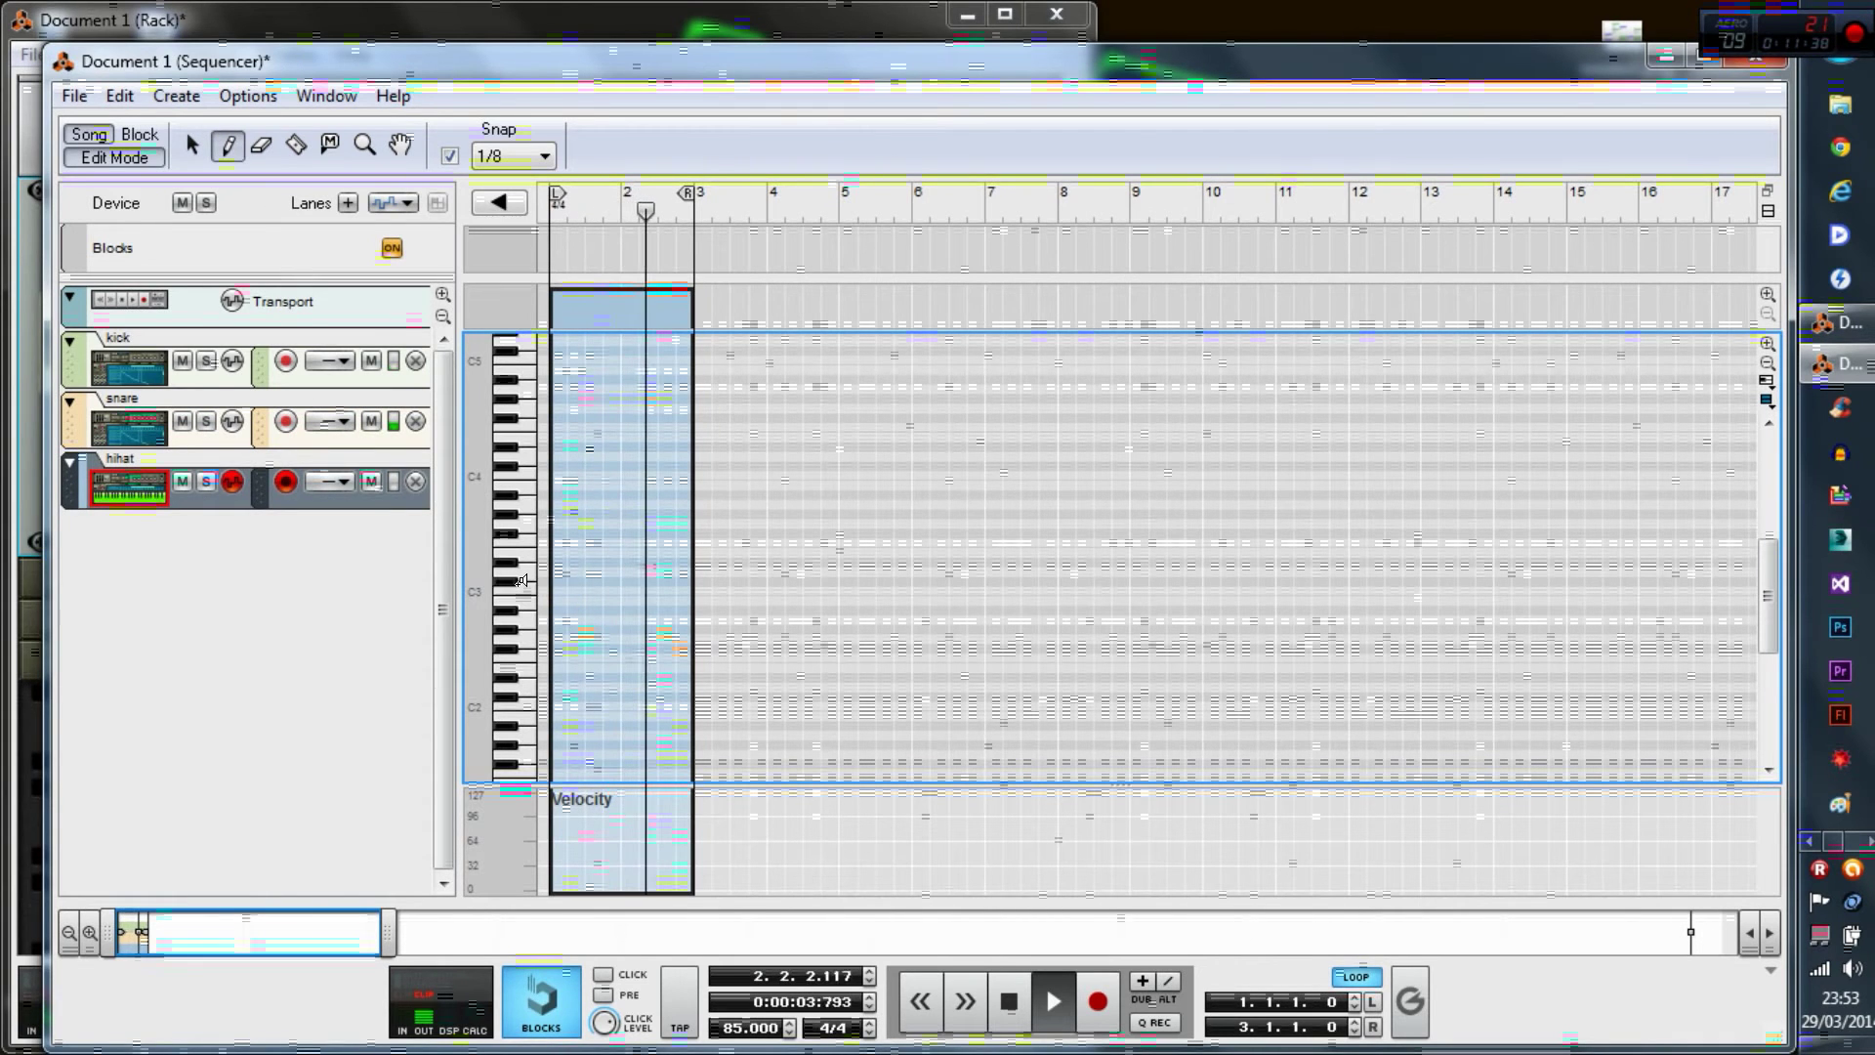
{"action": "left_click", "coordinate": [521, 581]}
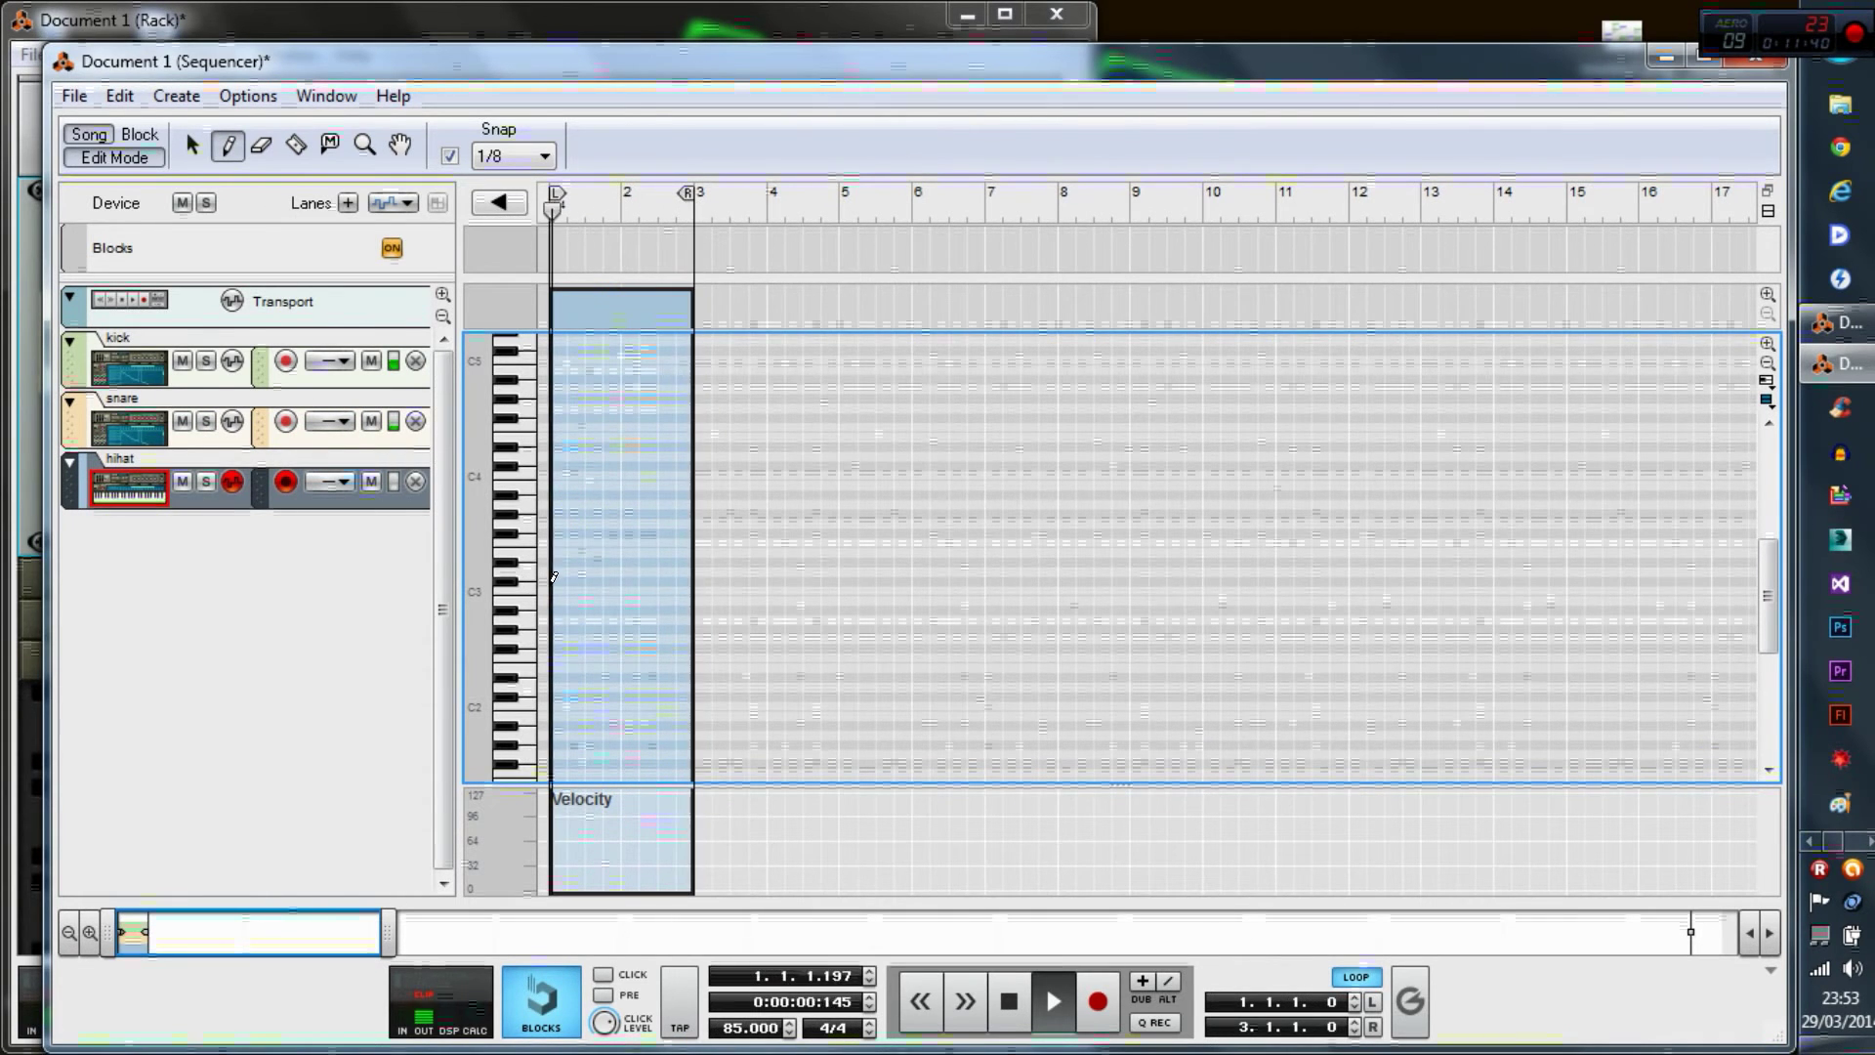
{"action": "left_click", "coordinate": [553, 590]}
{"action": "left_click", "coordinate": [570, 590]}
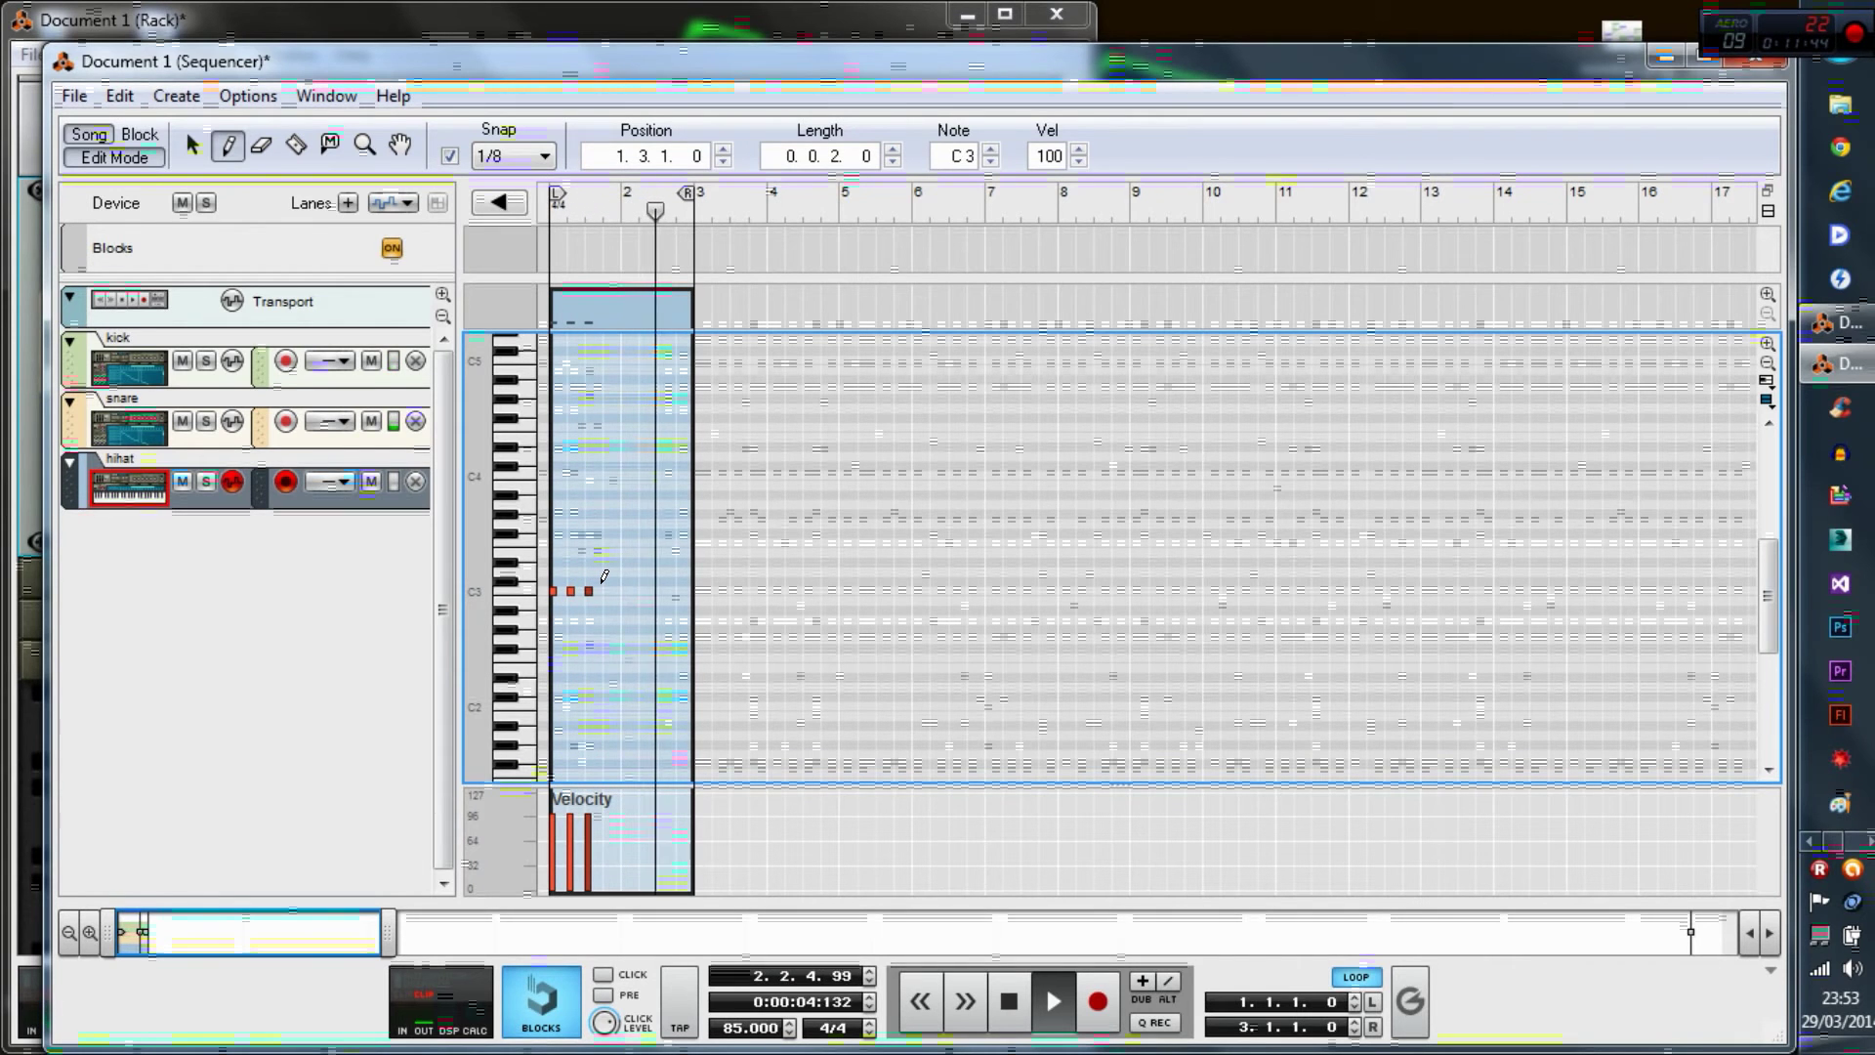
{"action": "left_click", "coordinate": [589, 590]}
{"action": "left_click", "coordinate": [606, 590]}
- Draw C3 hi-hat notes of length 0.0.2.0 at 2.1.3.0, 2.2.1.0, 2.3.1.0 and 2.4.1.0
{"action": "left_click", "coordinate": [635, 589]}
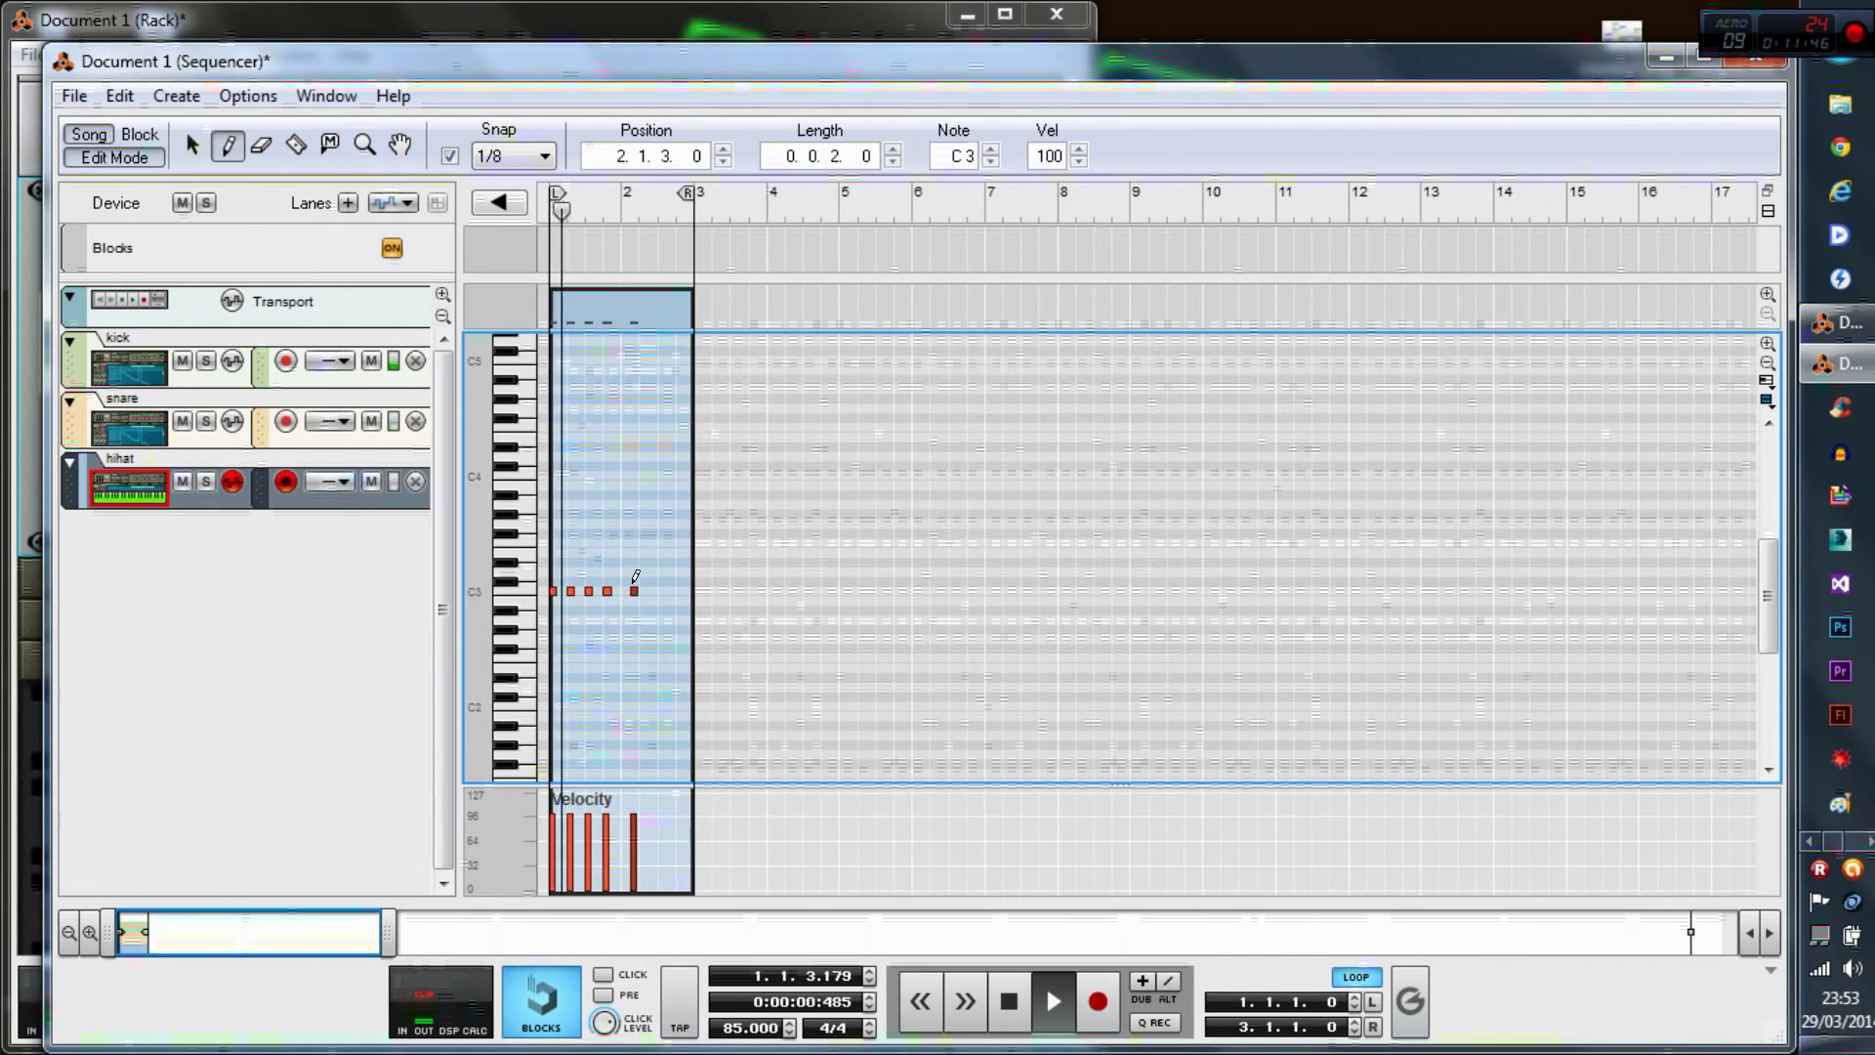
{"action": "left_click", "coordinate": [643, 589]}
{"action": "left_click", "coordinate": [662, 590]}
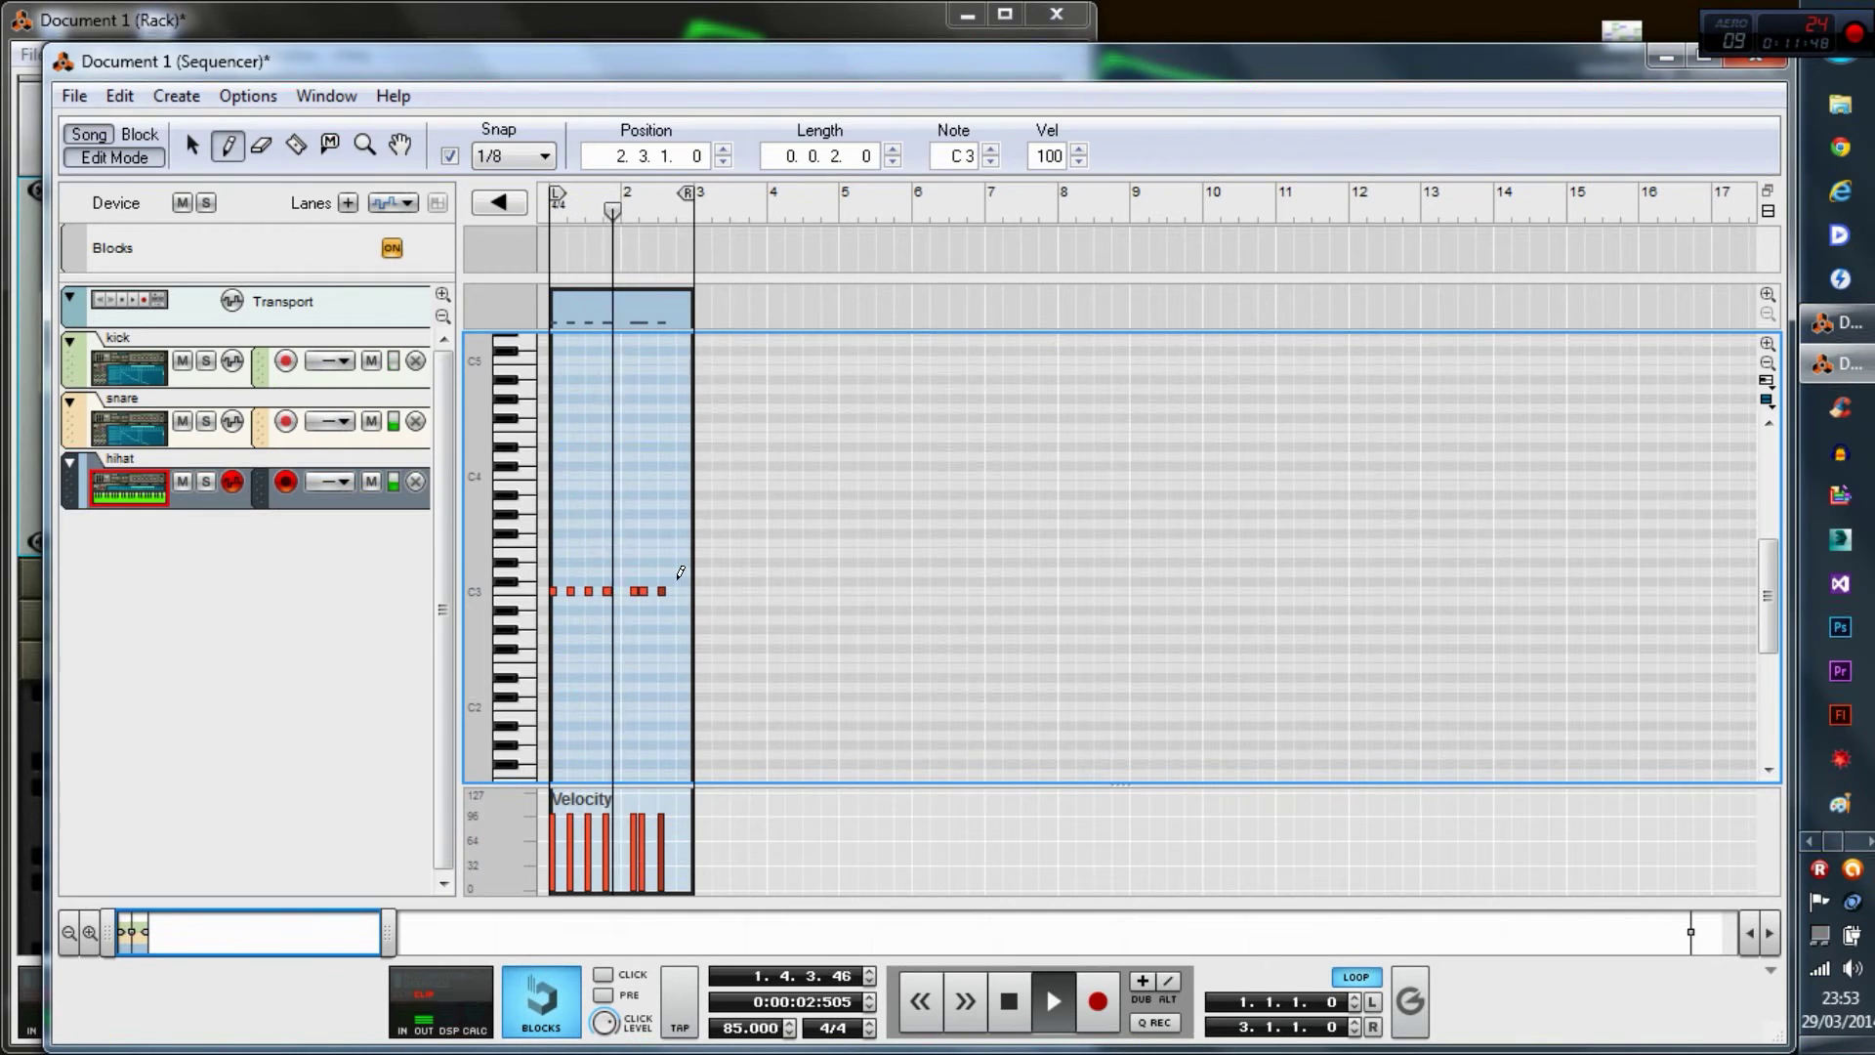
{"action": "left_click", "coordinate": [679, 590]}
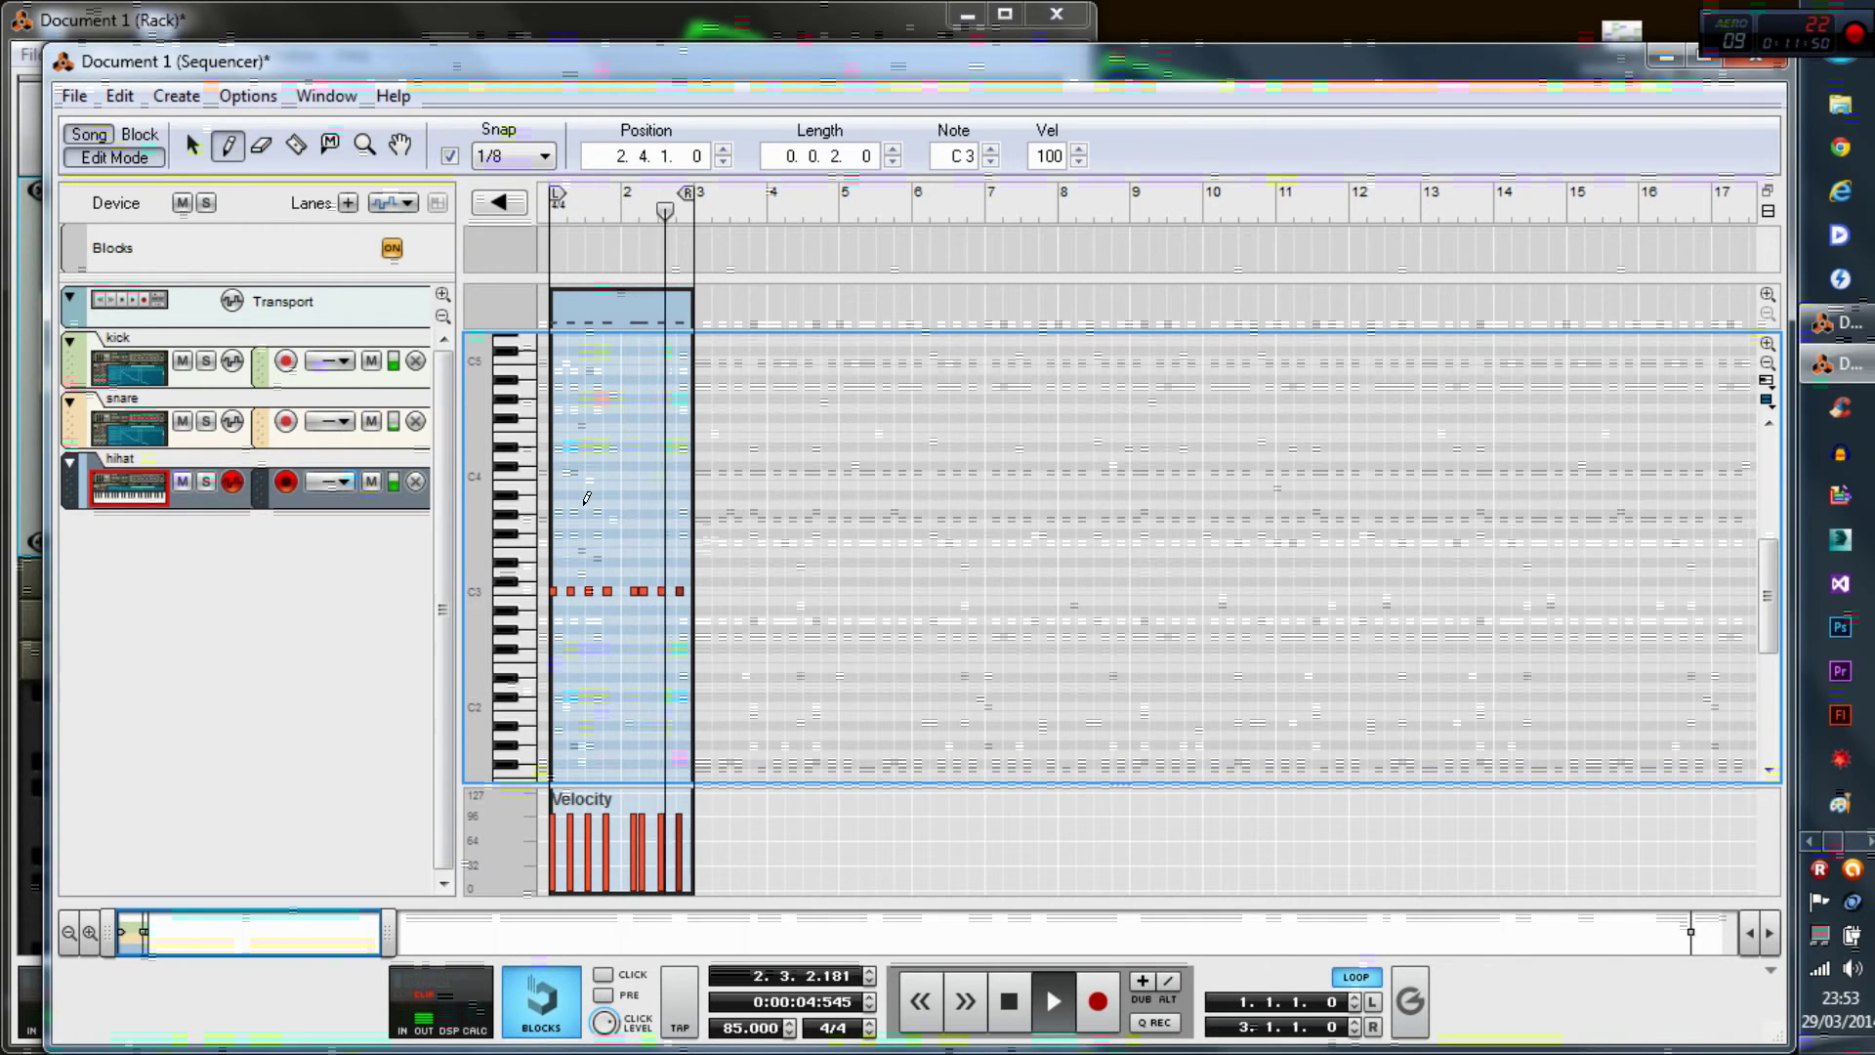
- Fill the gaps in the two-bar hi-hat clip so that C3 notes run continuously on every 1/8
{"action": "left_click", "coordinate": [192, 145]}
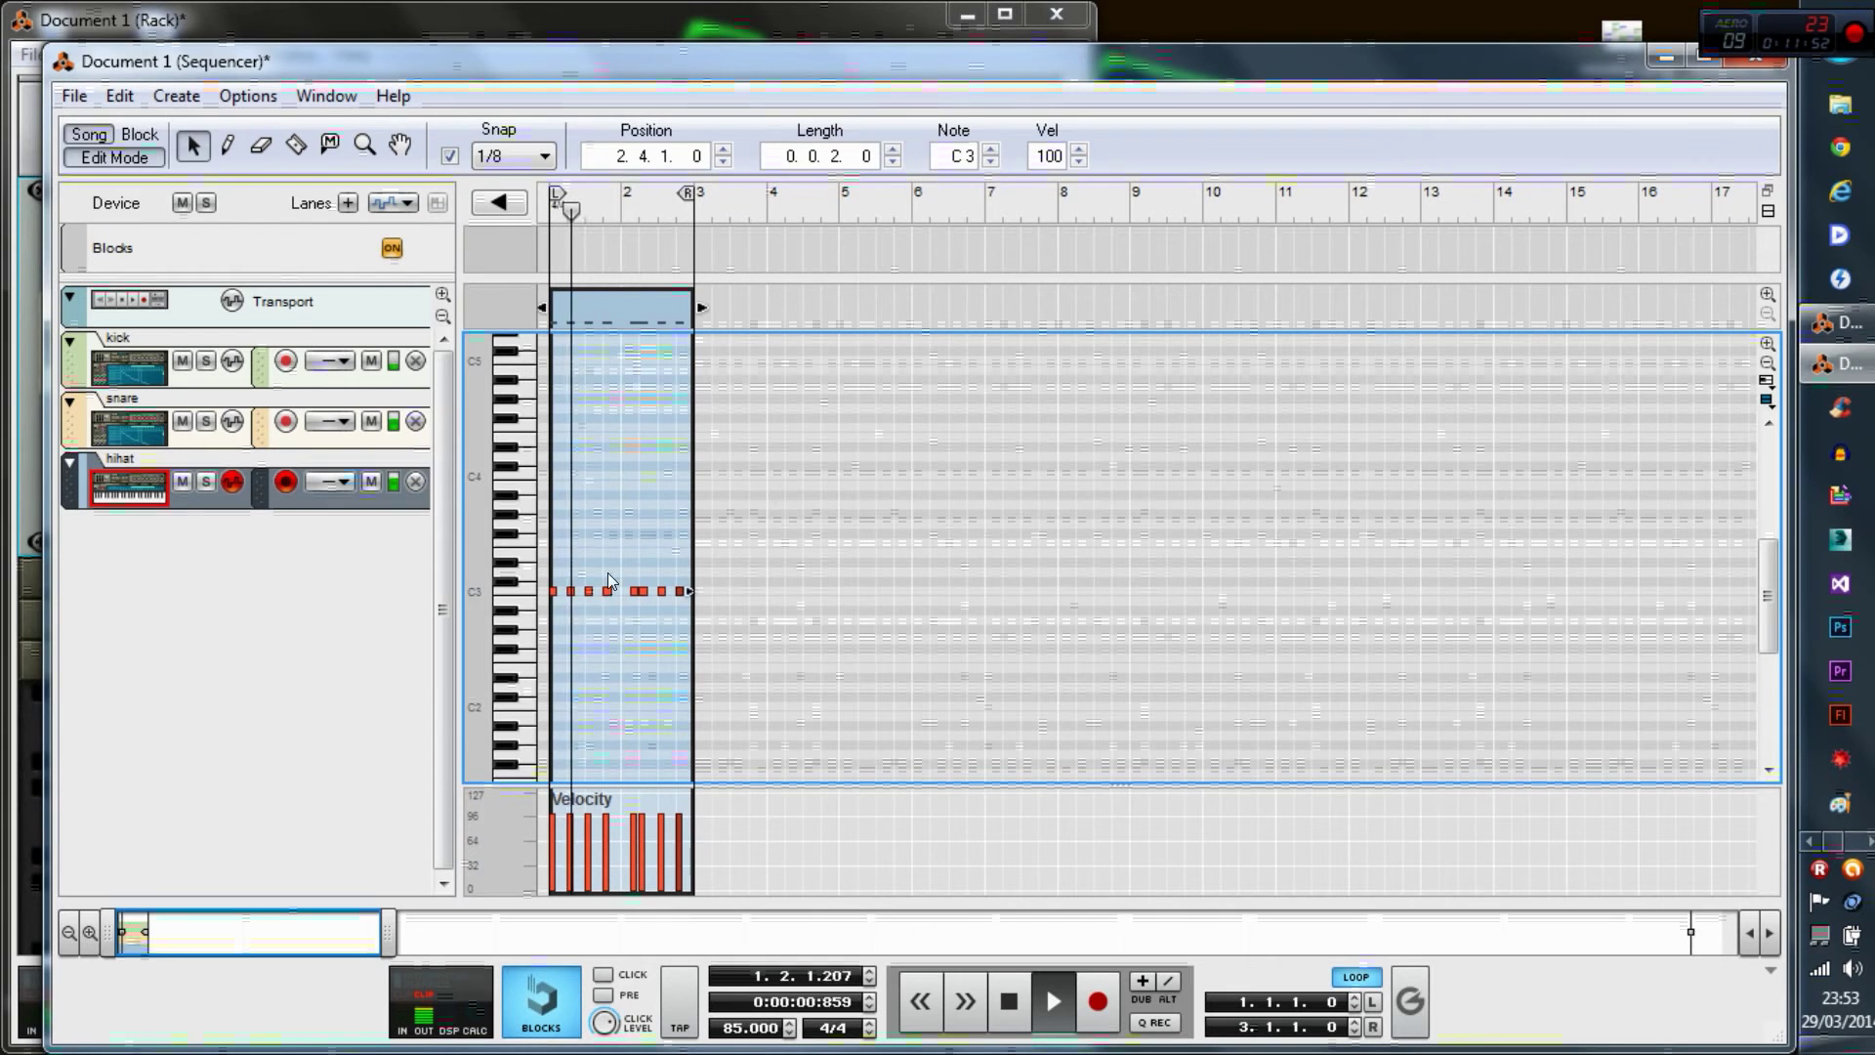
{"action": "left_click_drag", "start_coordinate": [607, 572], "coordinate": [646, 590]}
{"action": "left_click", "coordinate": [609, 616]}
{"action": "left_click", "coordinate": [636, 625]}
{"action": "left_click", "coordinate": [646, 615]}
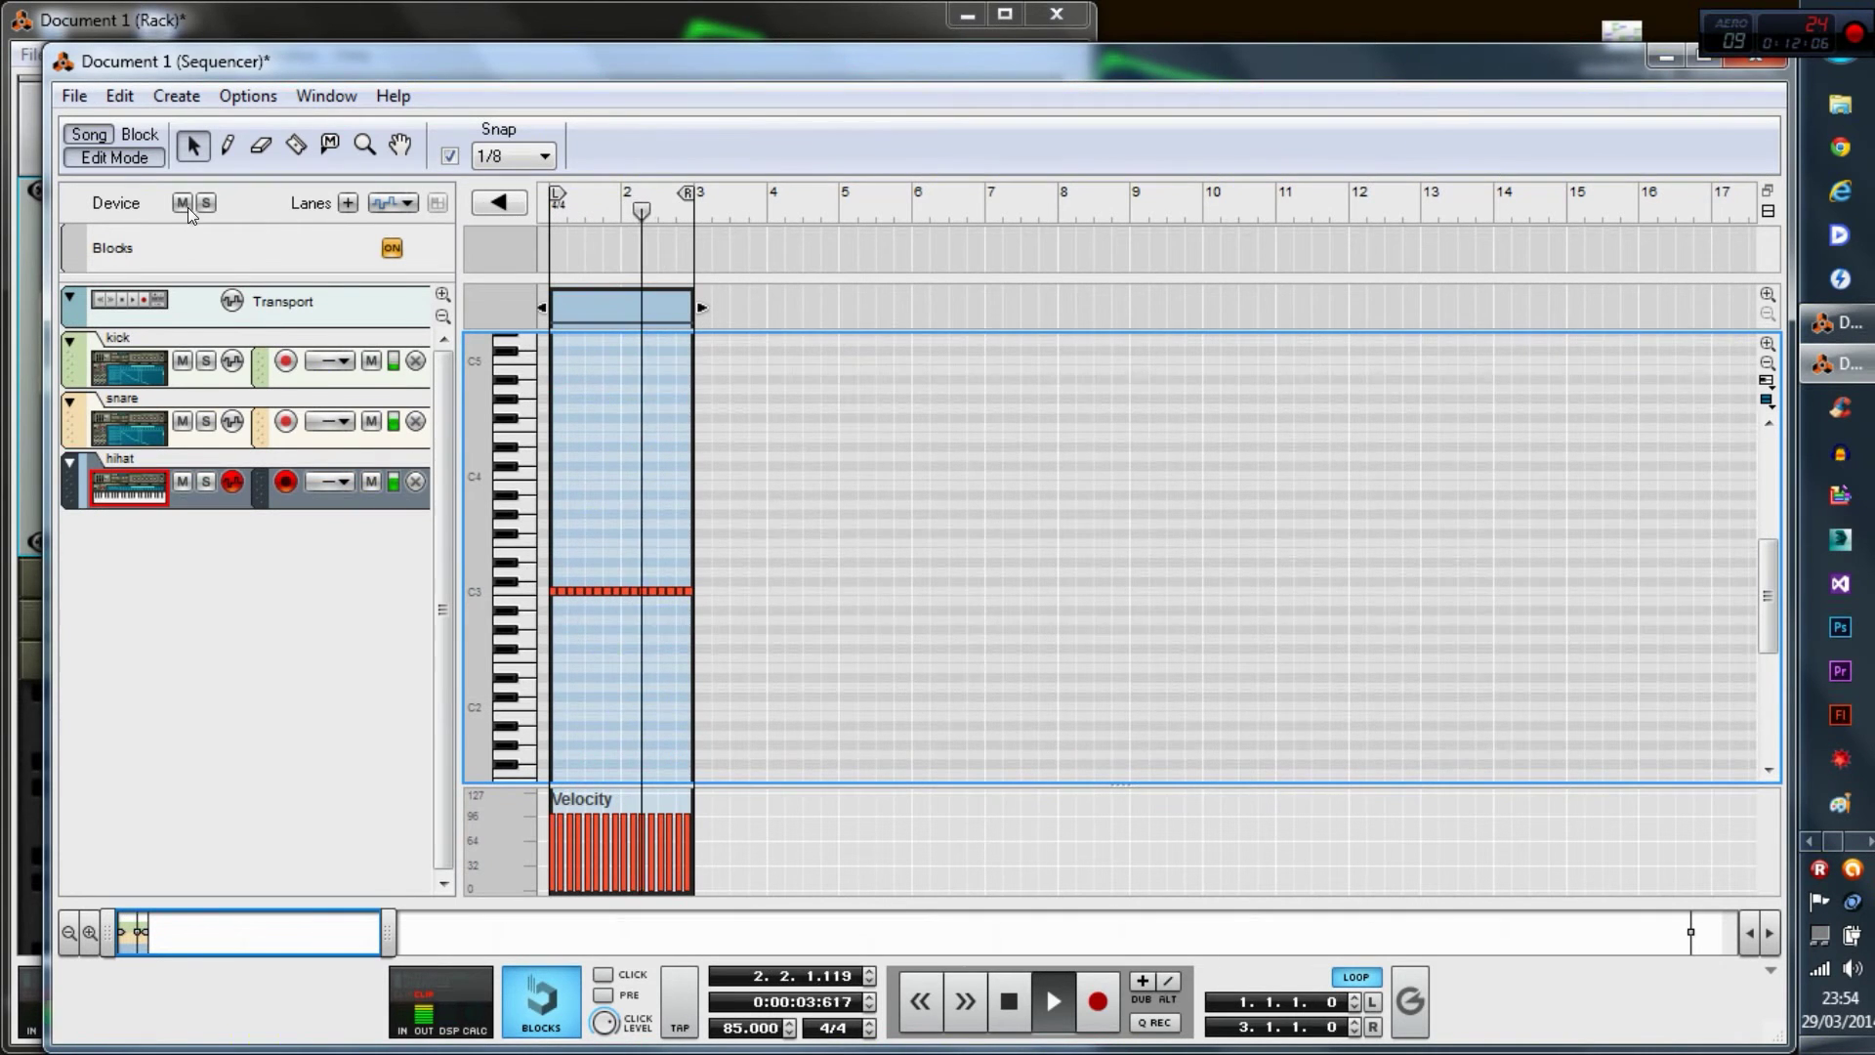
- Stop playback in the song arrangement and move the right loop locator to 11.1.1.0
{"action": "left_click", "coordinate": [86, 135]}
{"action": "left_click", "coordinate": [702, 542]}
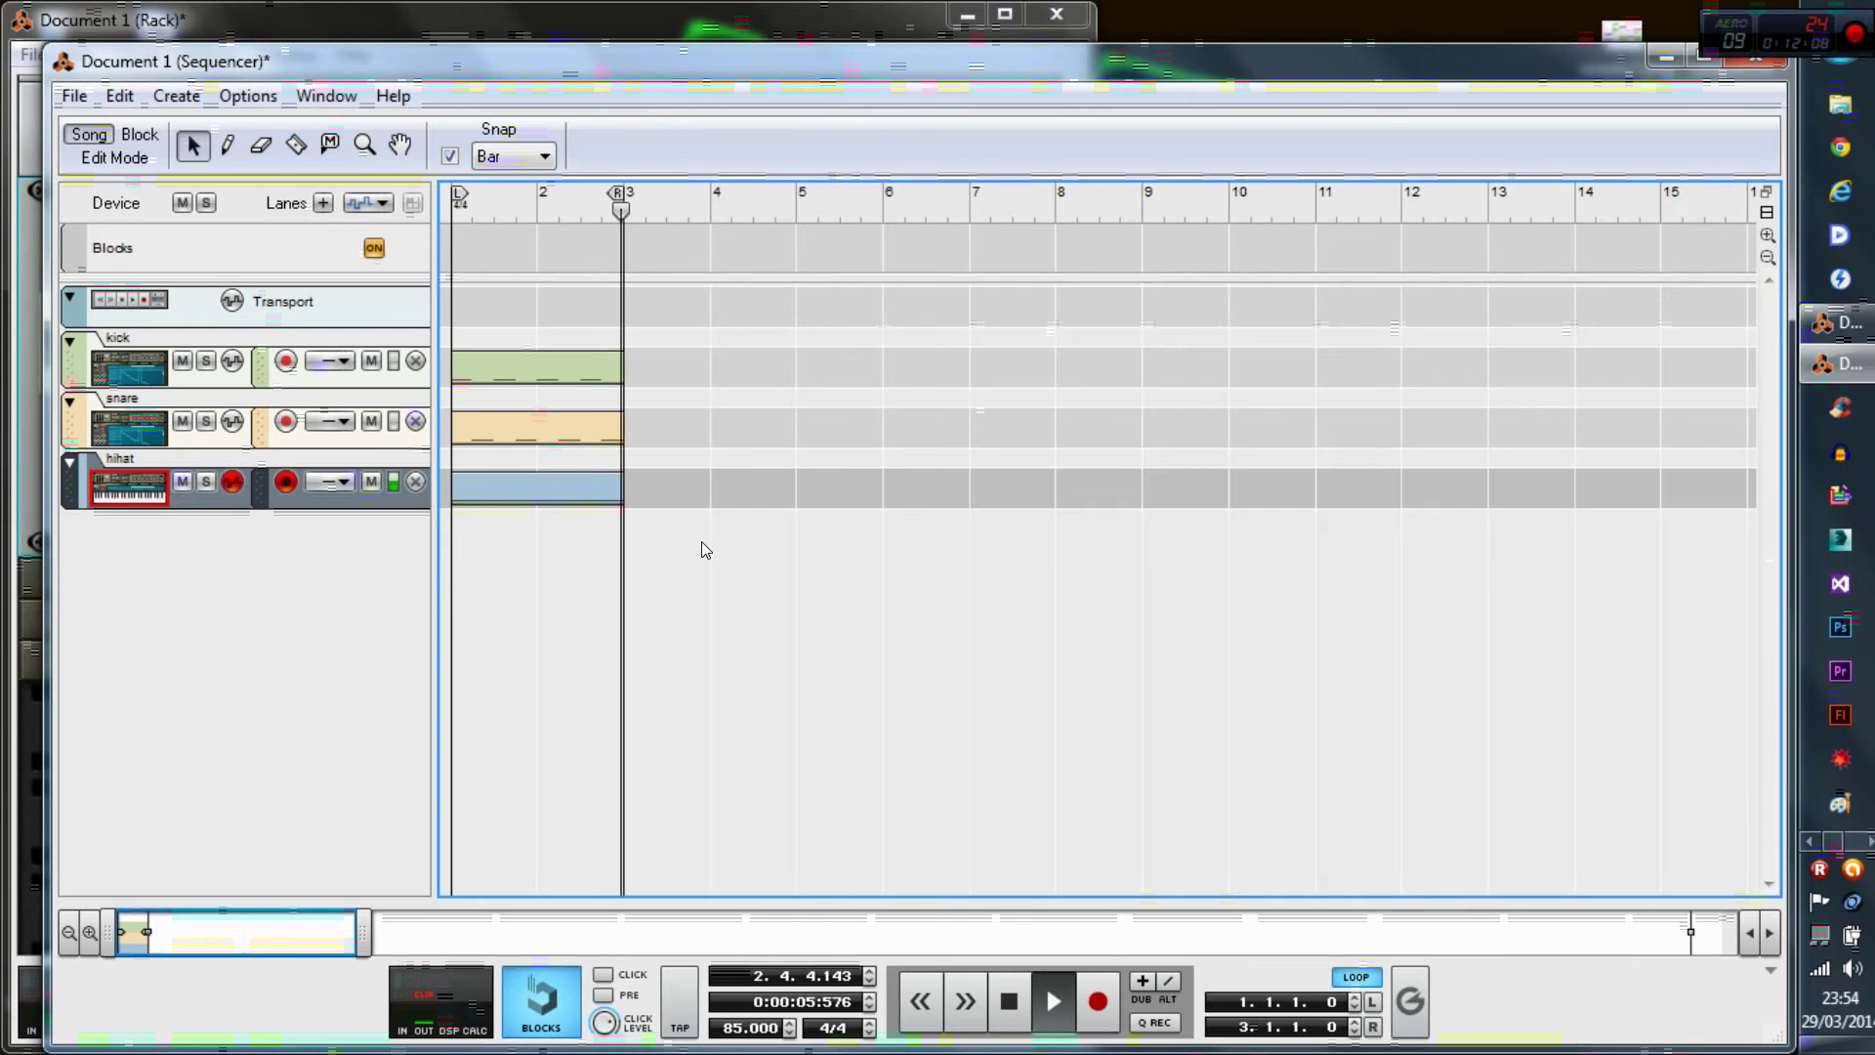
{"action": "left_click_drag", "start_coordinate": [657, 383], "coordinate": [551, 532]}
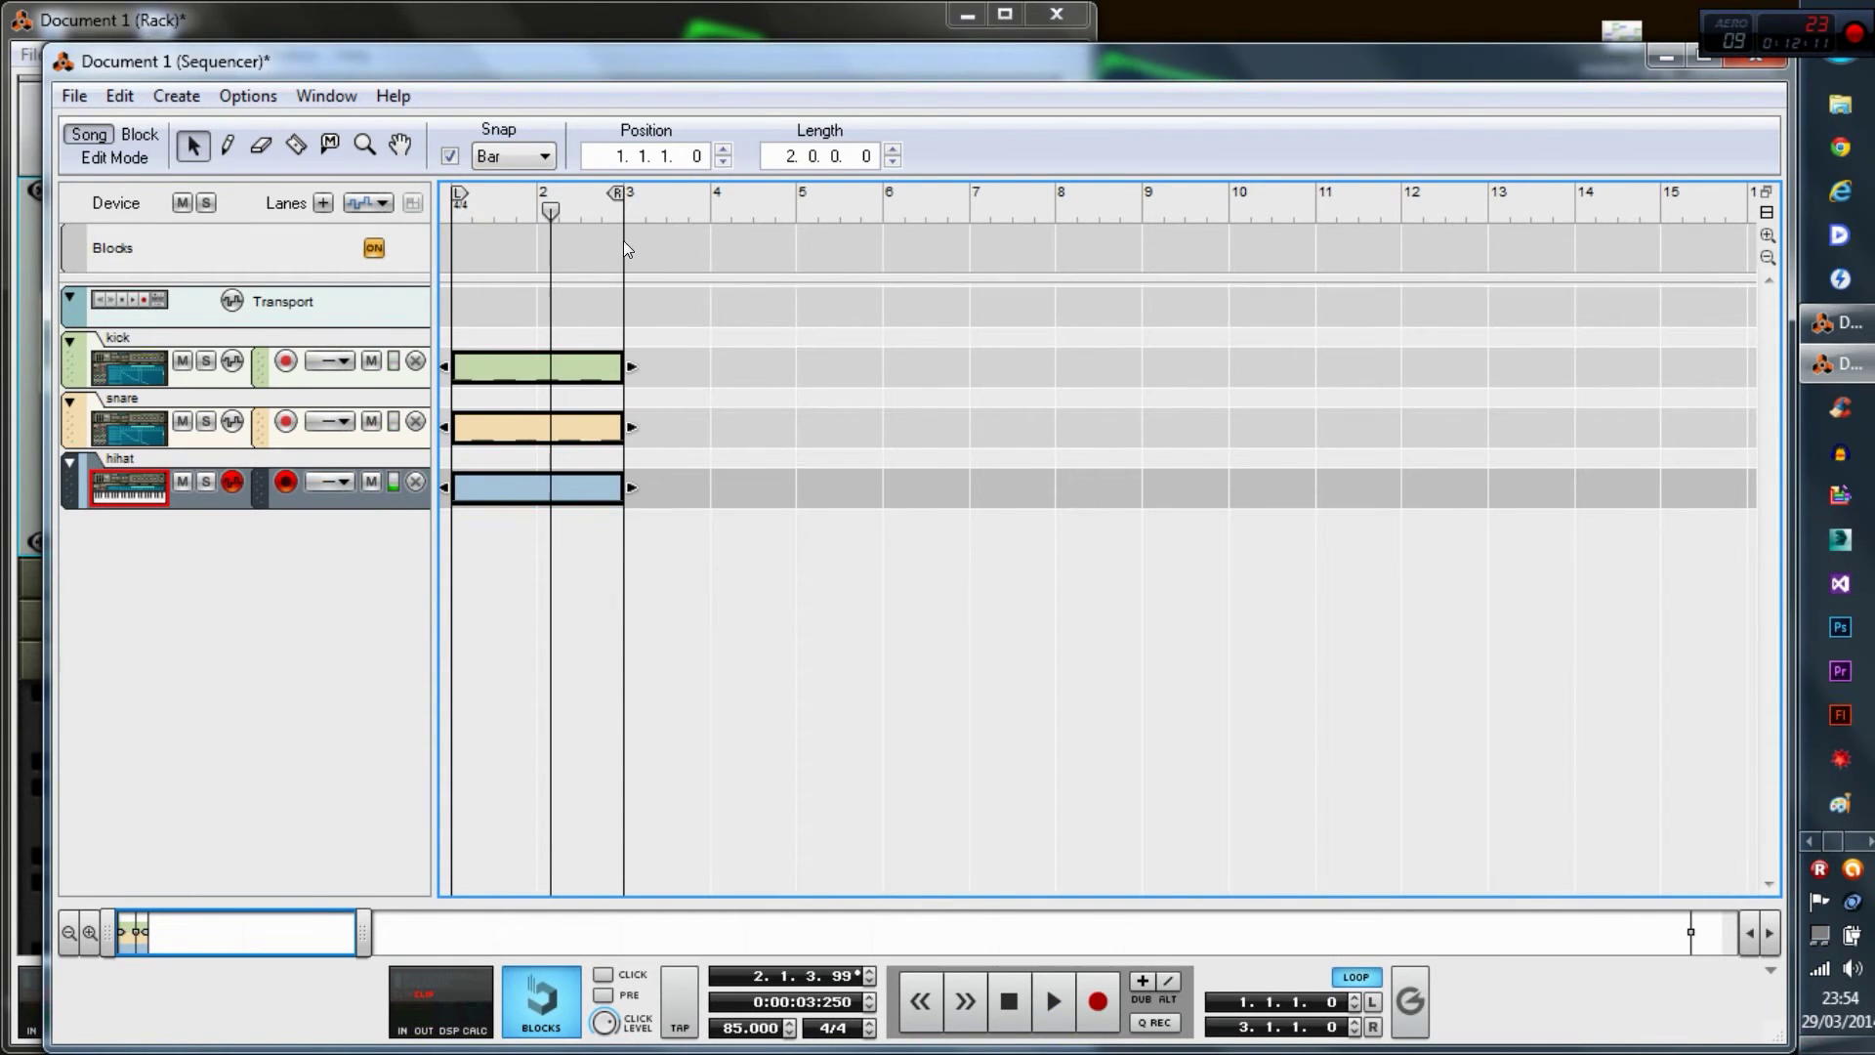
{"action": "left_click_drag", "start_coordinate": [617, 197], "coordinate": [1271, 235]}
- Copy the kick, snare and hihat clips together end to end until they fill bars 1 to 8
{"action": "left_click_drag", "start_coordinate": [645, 285], "coordinate": [507, 547]}
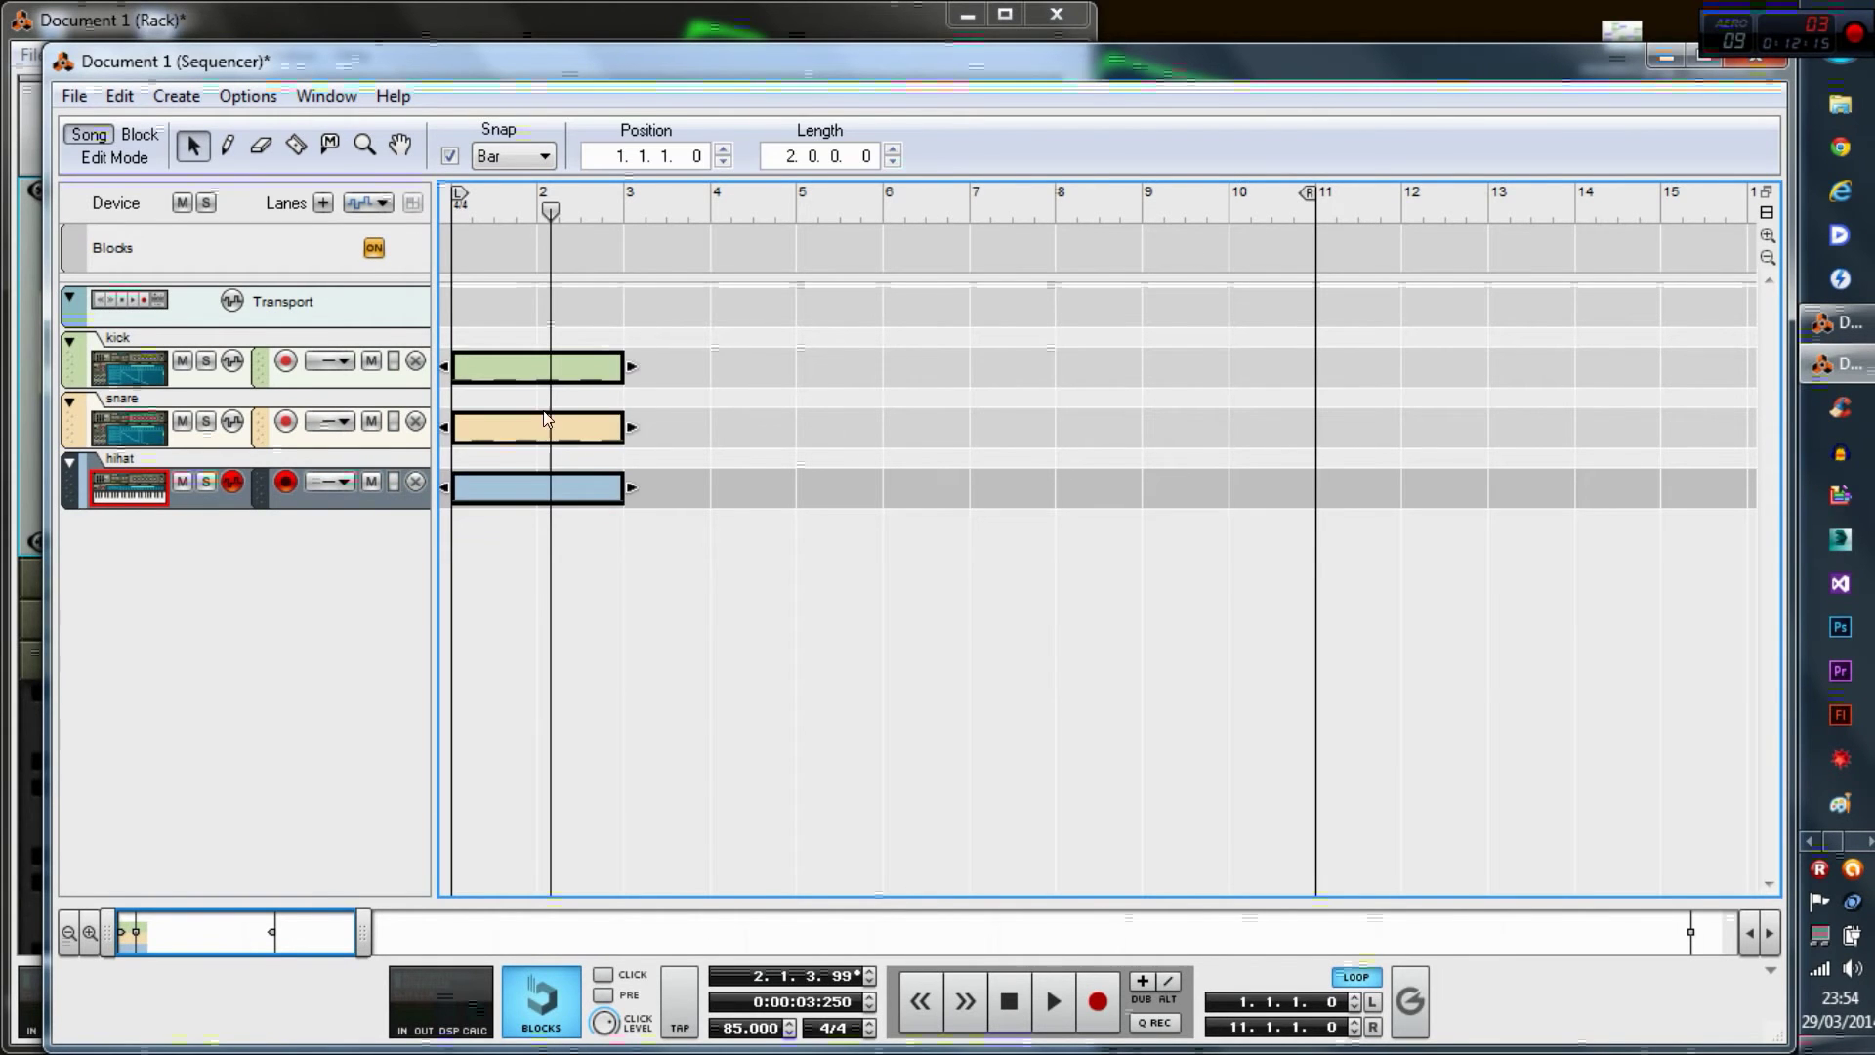
{"action": "left_click_drag", "start_coordinate": [562, 379], "coordinate": [711, 372]}
{"action": "left_click_drag", "start_coordinate": [711, 372], "coordinate": [1023, 367]}
{"action": "left_click", "coordinate": [1033, 327]}
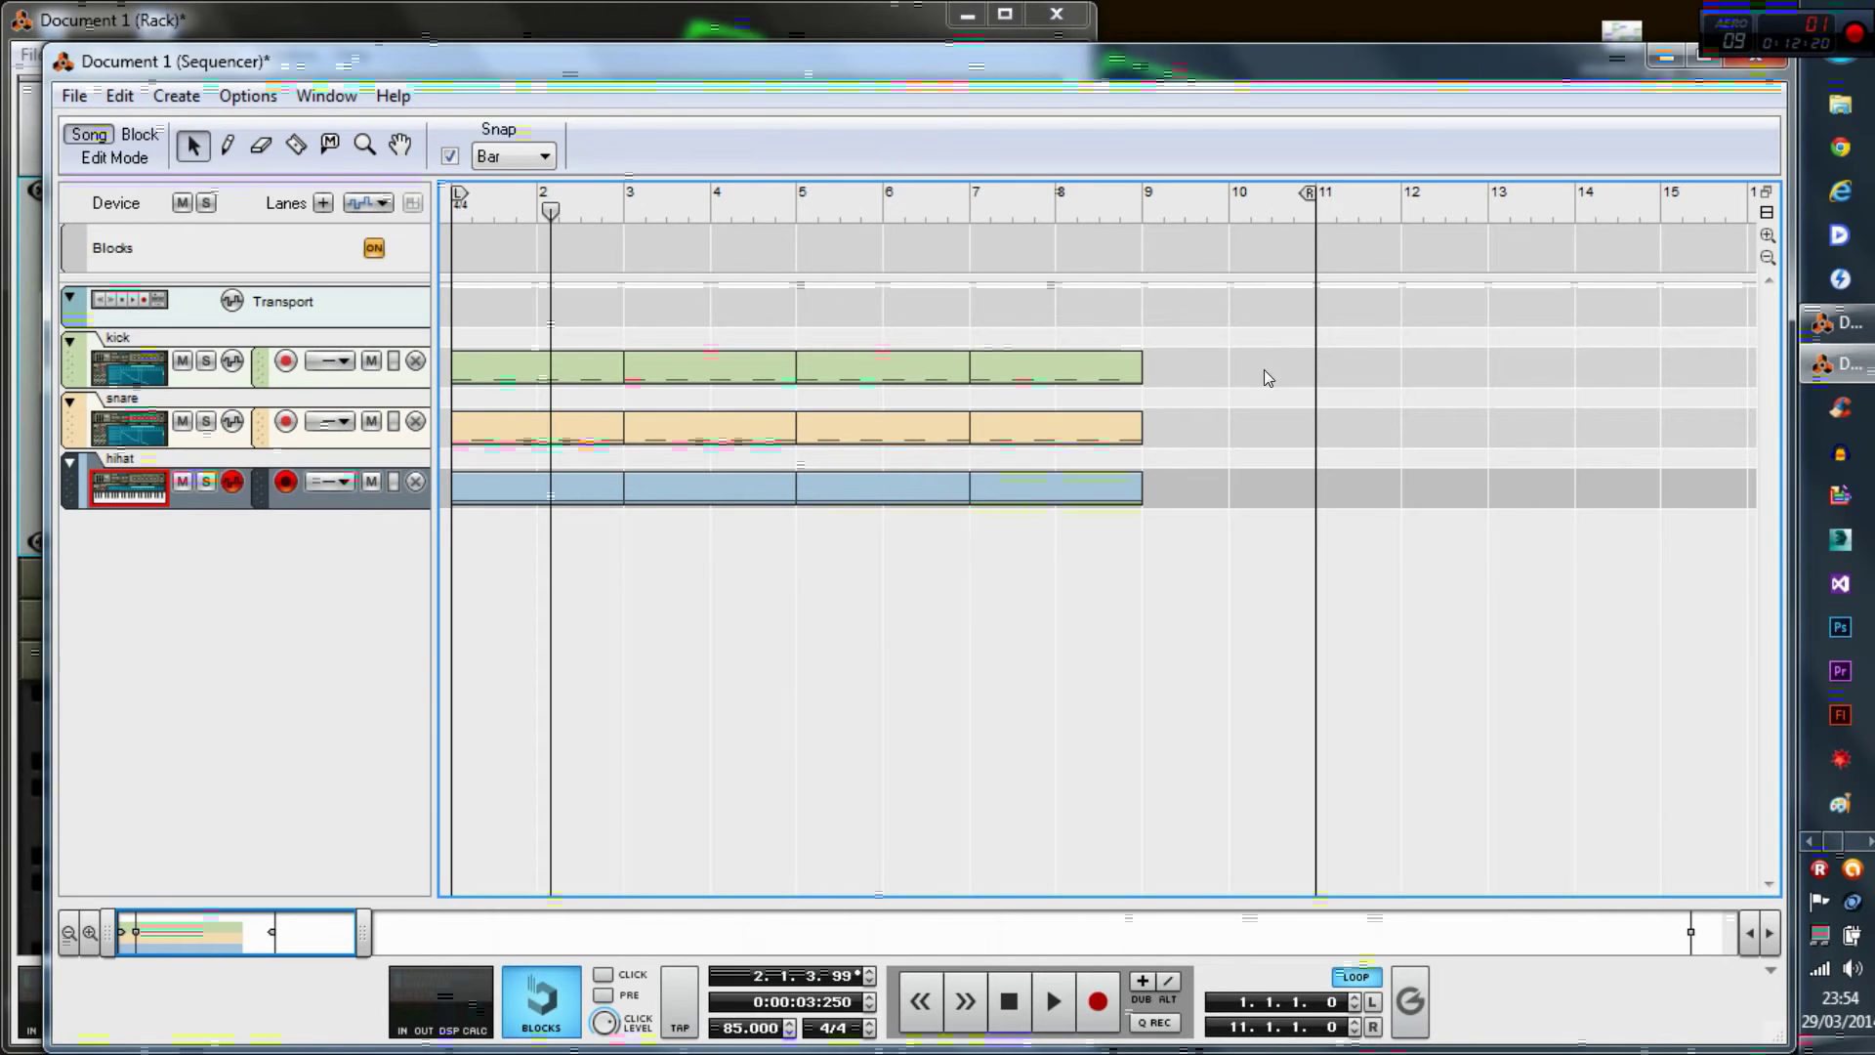
- Move the right loop locator to 9.1.1.0 and play the arrangement from the start
{"action": "left_click_drag", "start_coordinate": [1295, 200], "coordinate": [1140, 212]}
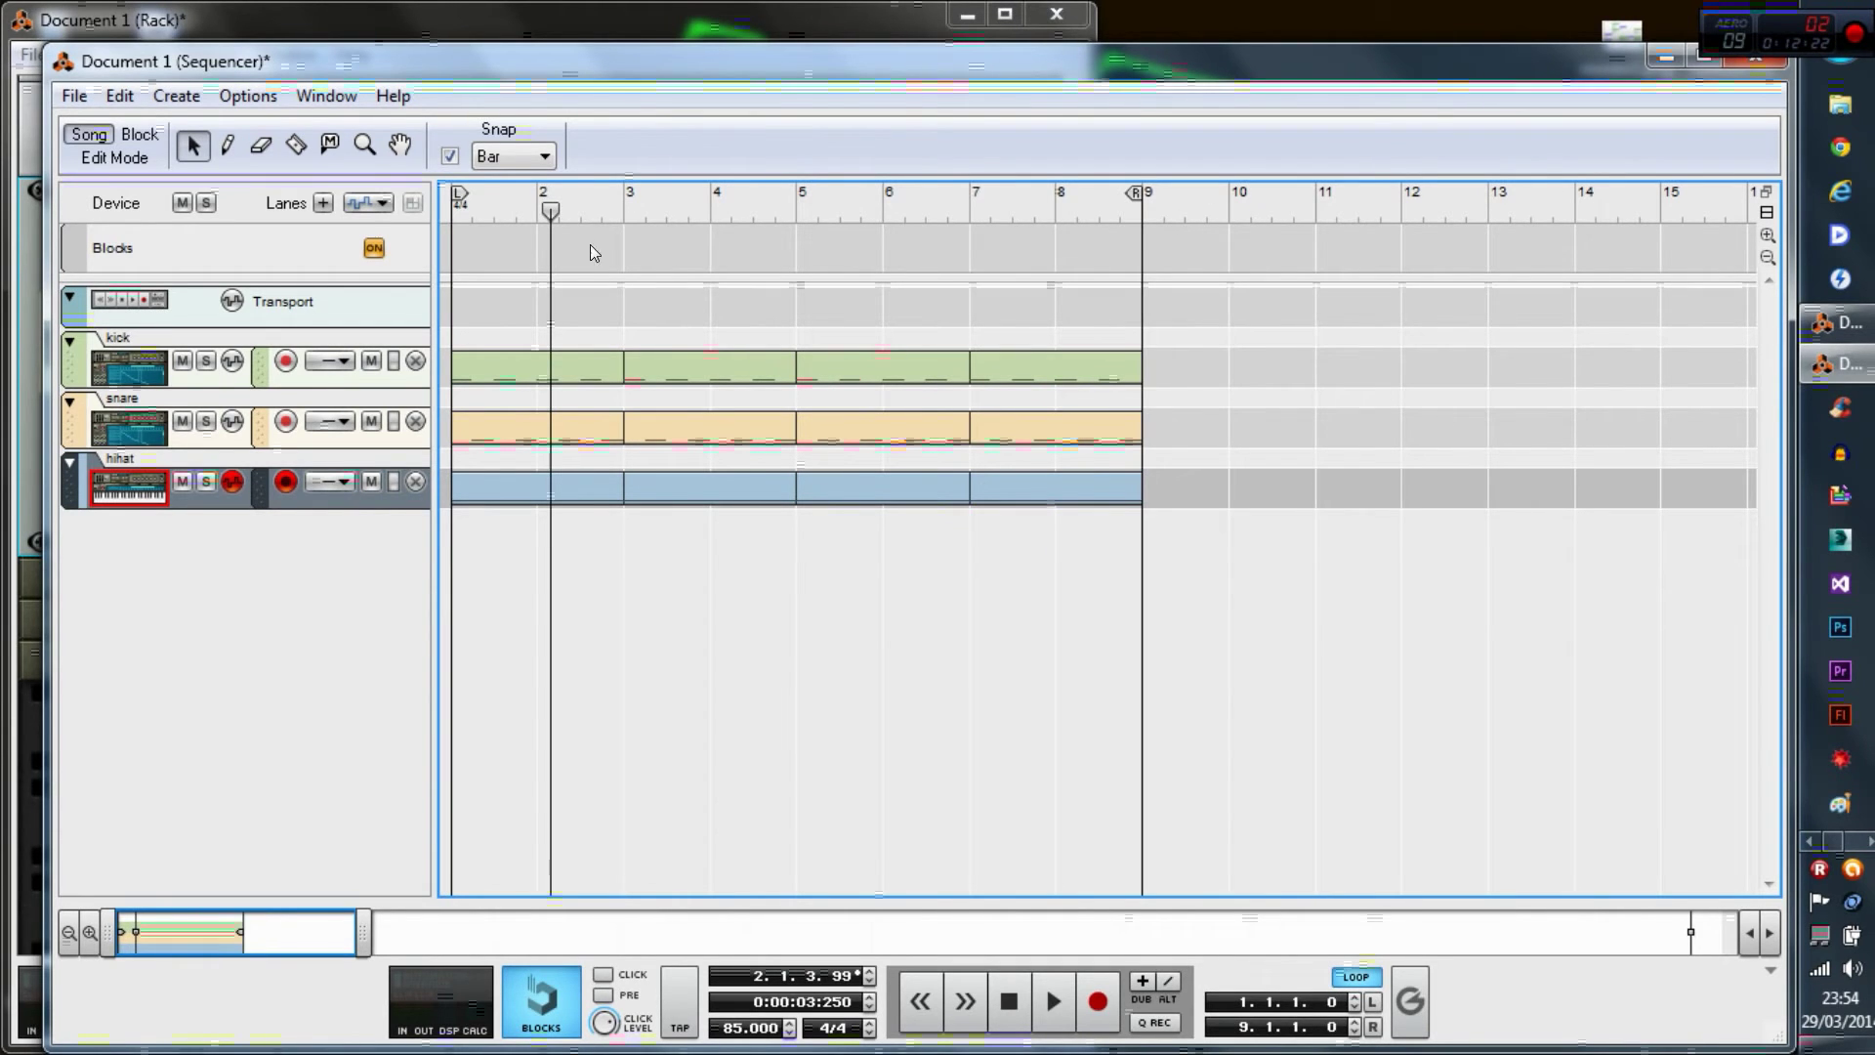
{"action": "left_click_drag", "start_coordinate": [550, 211], "coordinate": [304, 213]}
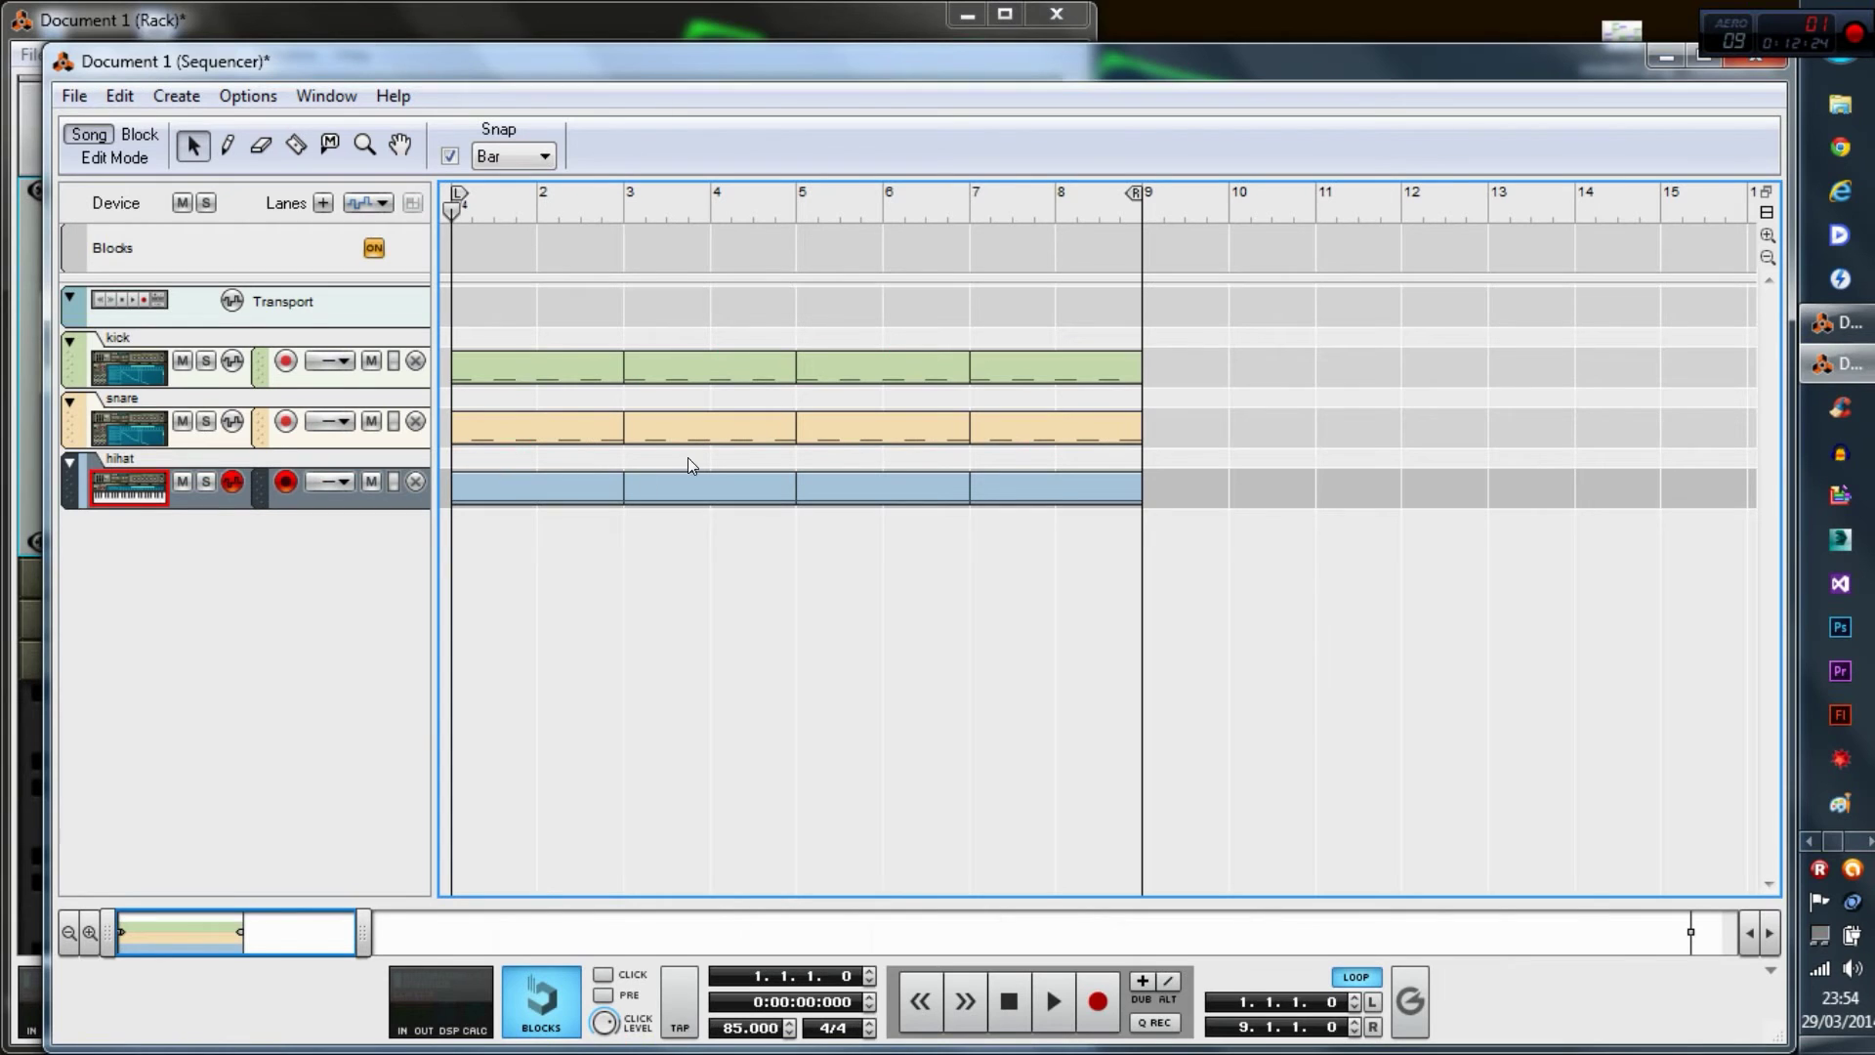
{"action": "key", "text": "space"}
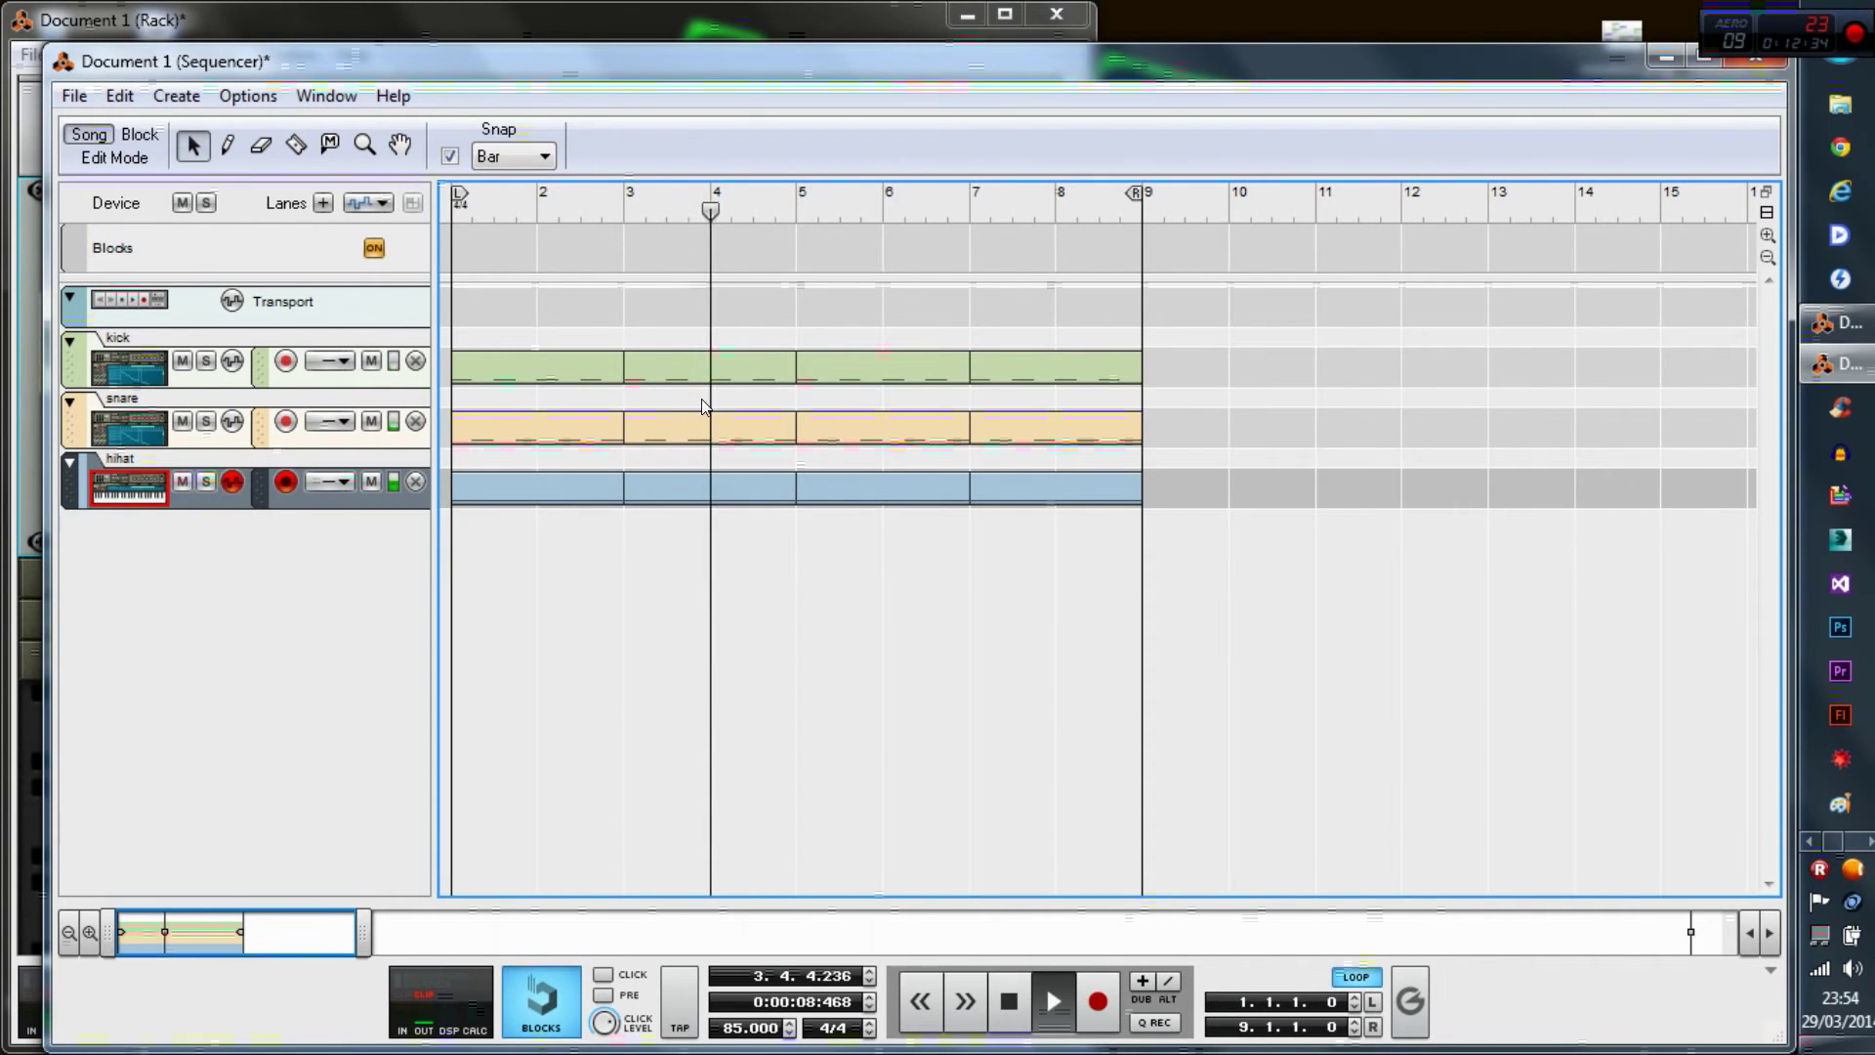
{"action": "key", "text": "space"}
- Open the first two-bar kick clip for note editing and play it from the start
{"action": "double_click", "coordinate": [586, 365]}
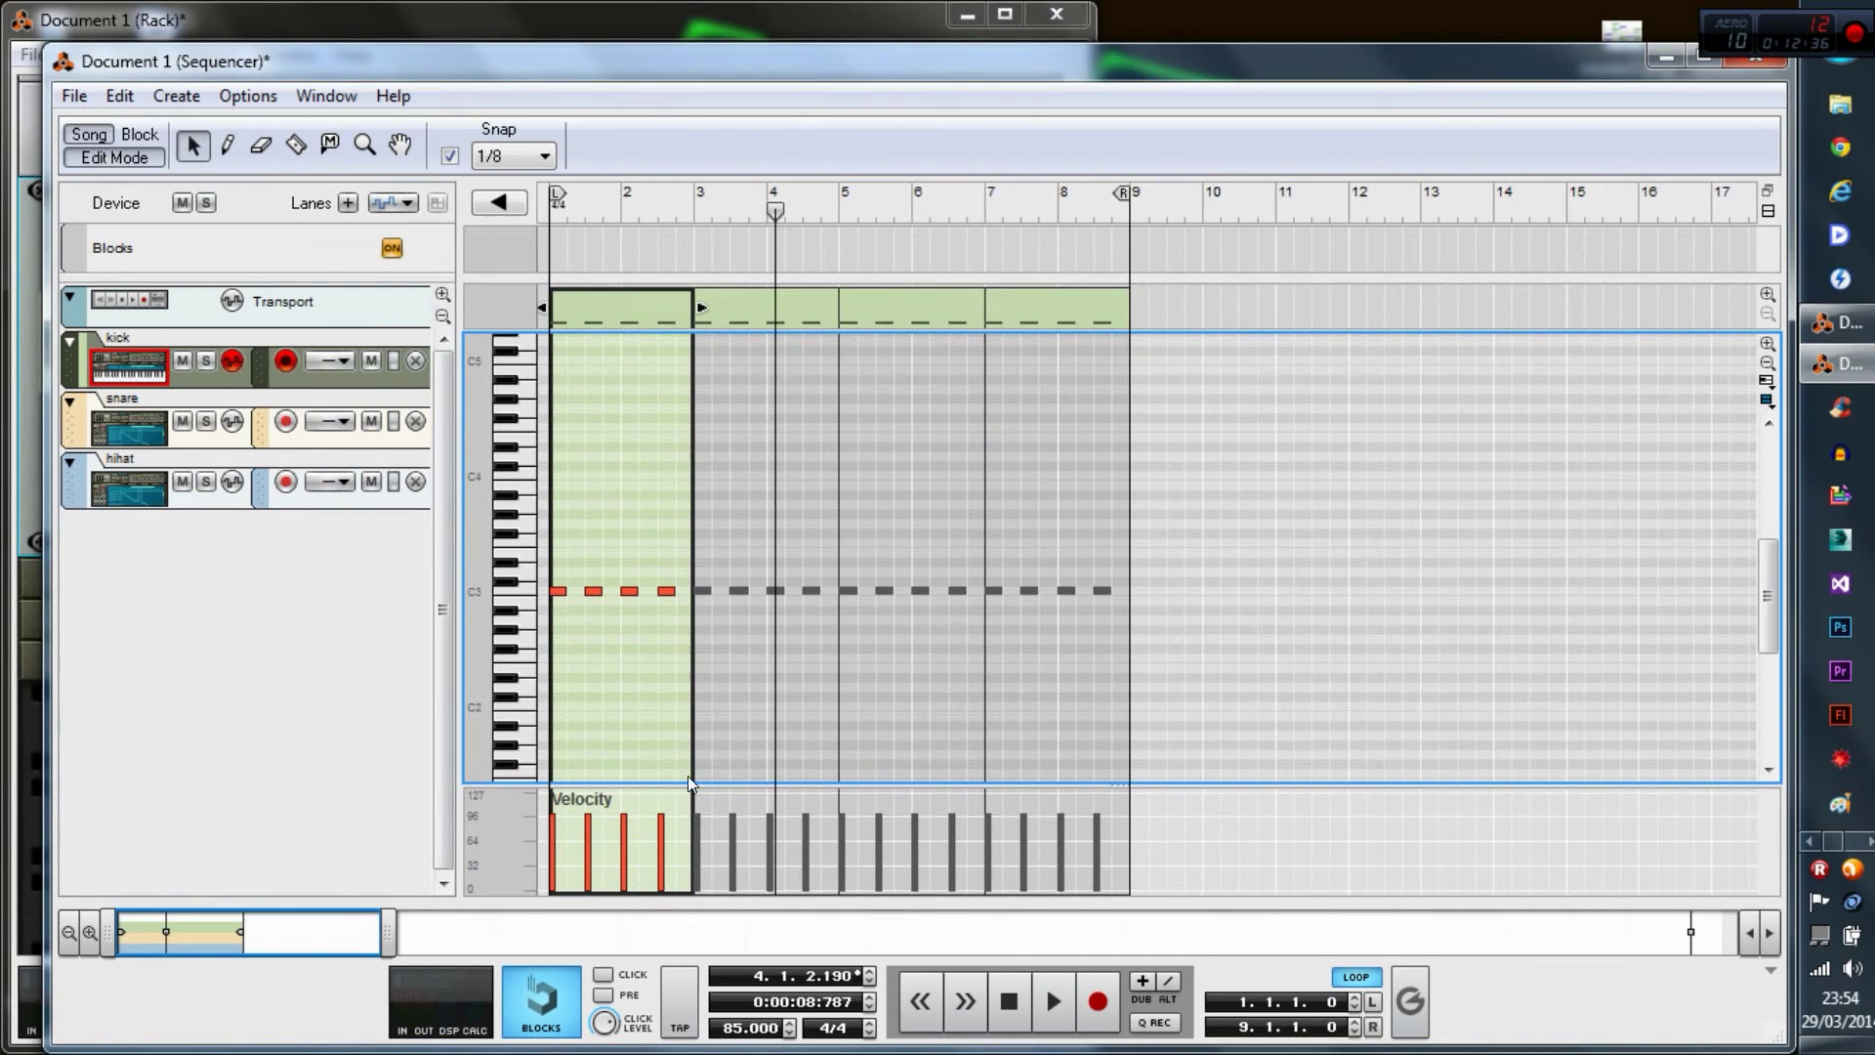
{"action": "left_click_drag", "start_coordinate": [368, 936], "coordinate": [197, 935]}
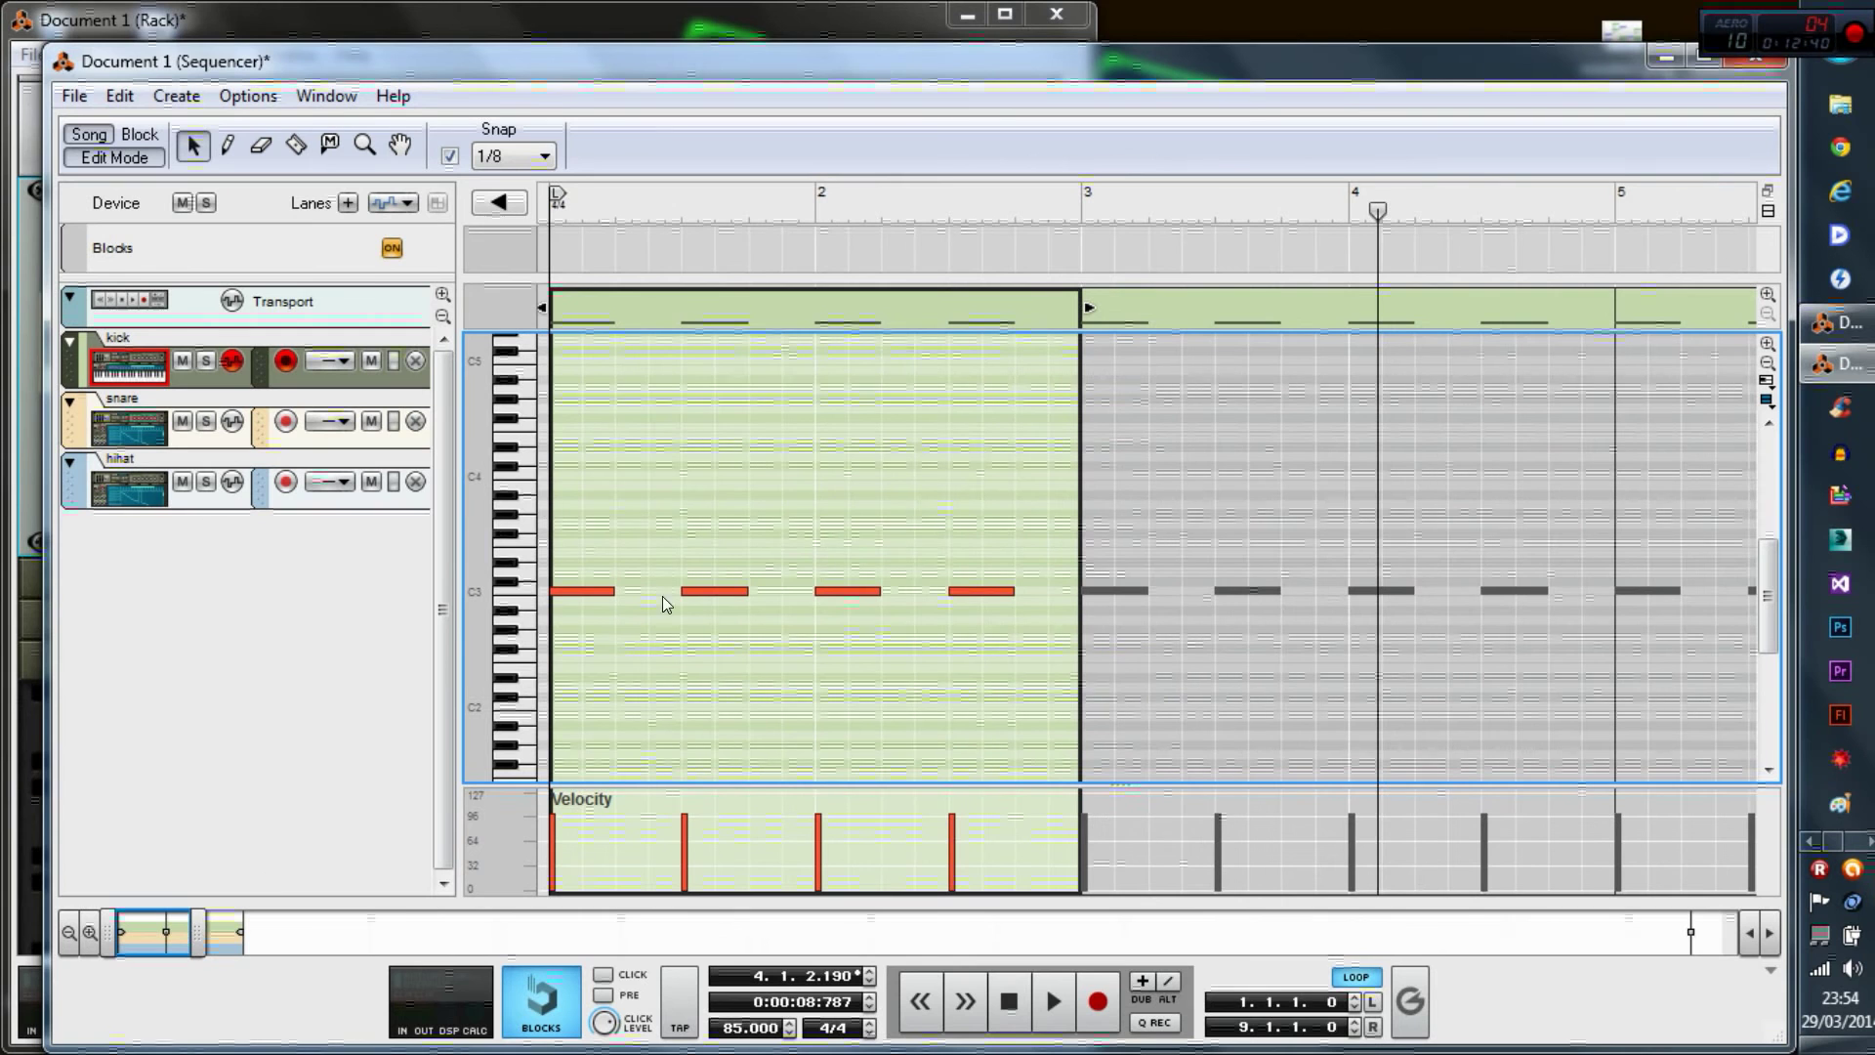
{"action": "left_click", "coordinate": [557, 203]}
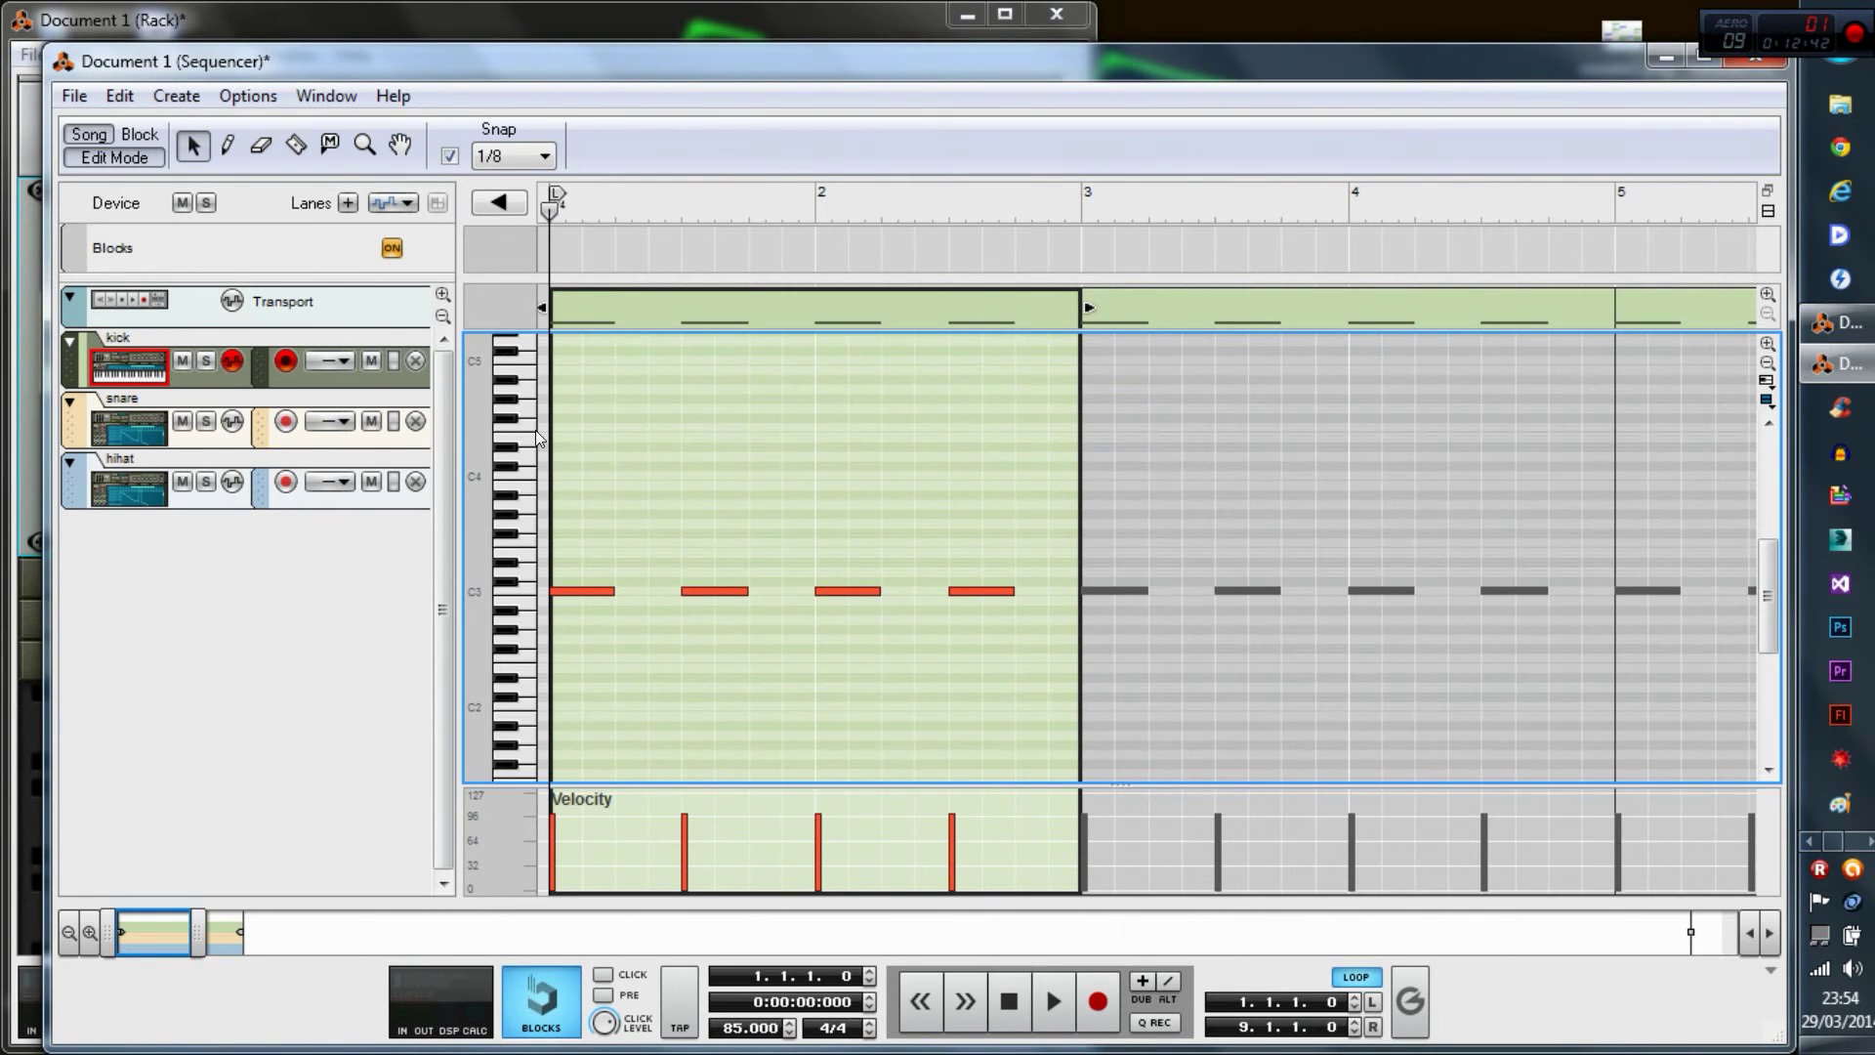
{"action": "key", "text": "space"}
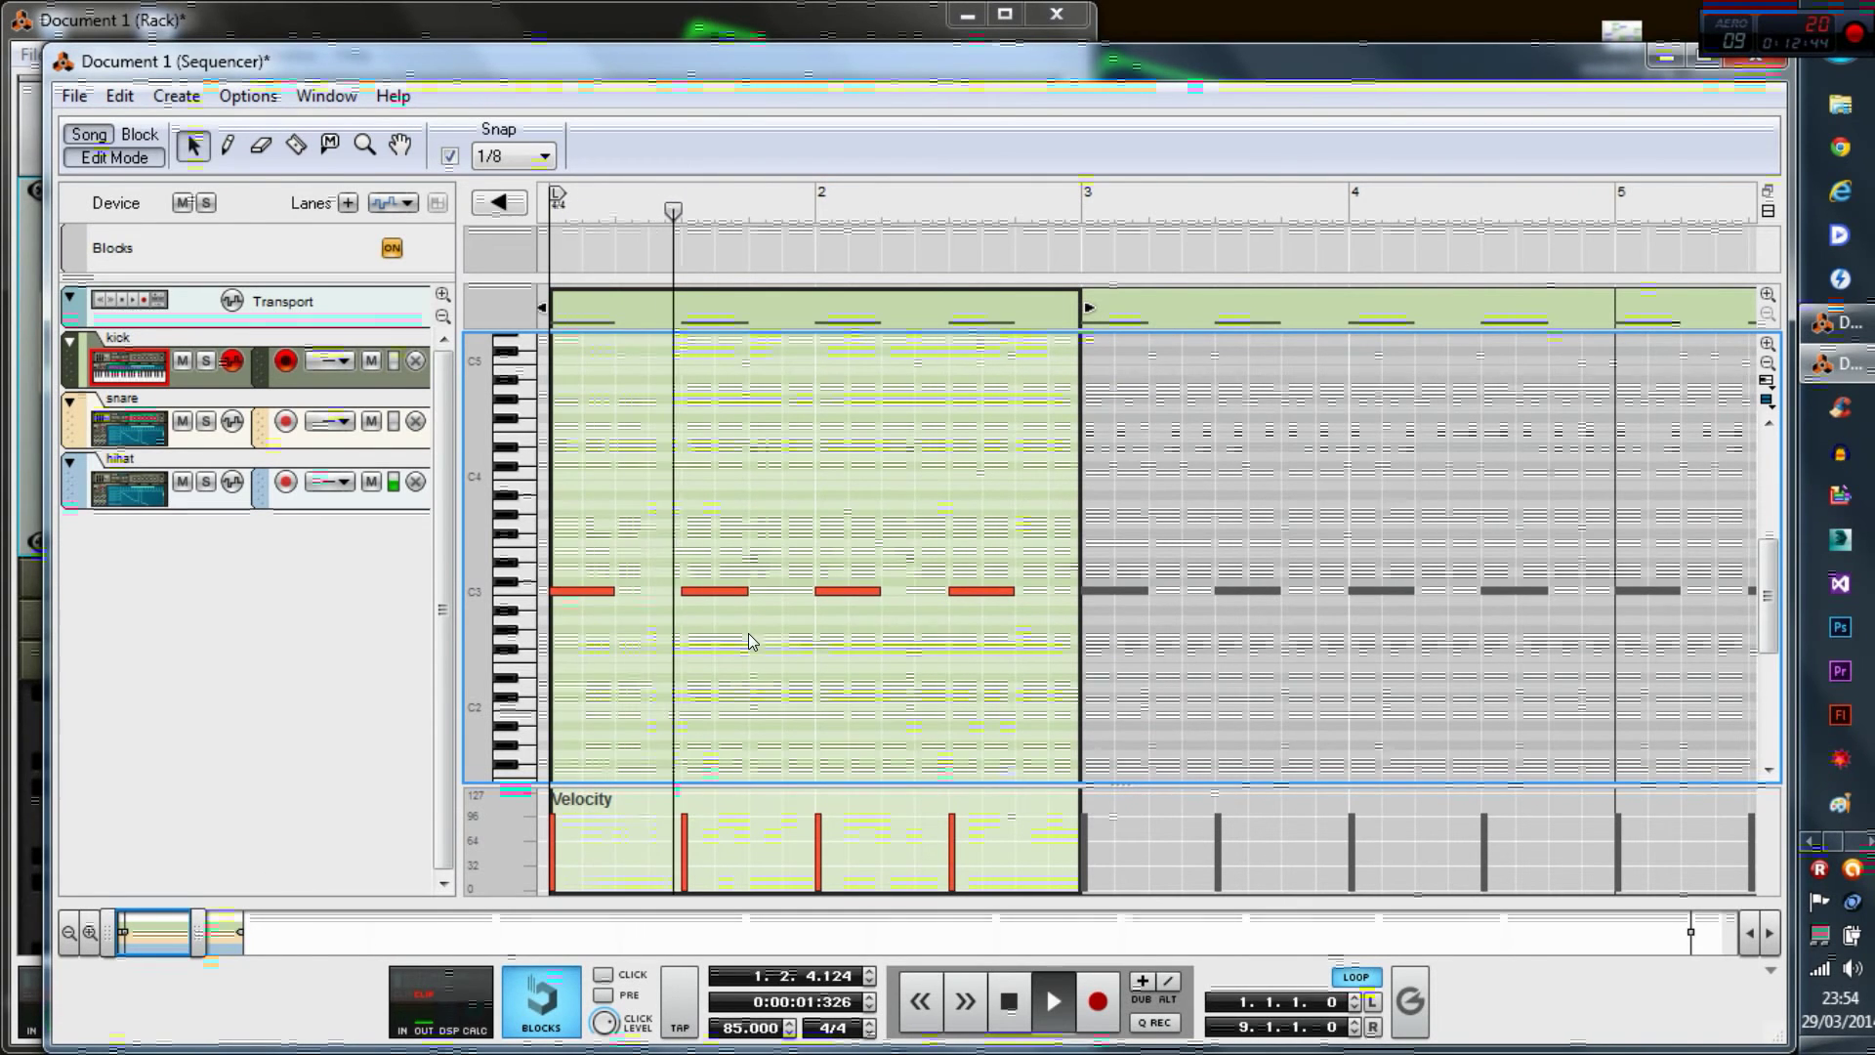
- Shorten the C3 kick note at 1.3.1.0 to 0.0.2.0 and add an equally long note directly after it
{"action": "left_click", "coordinate": [736, 591]}
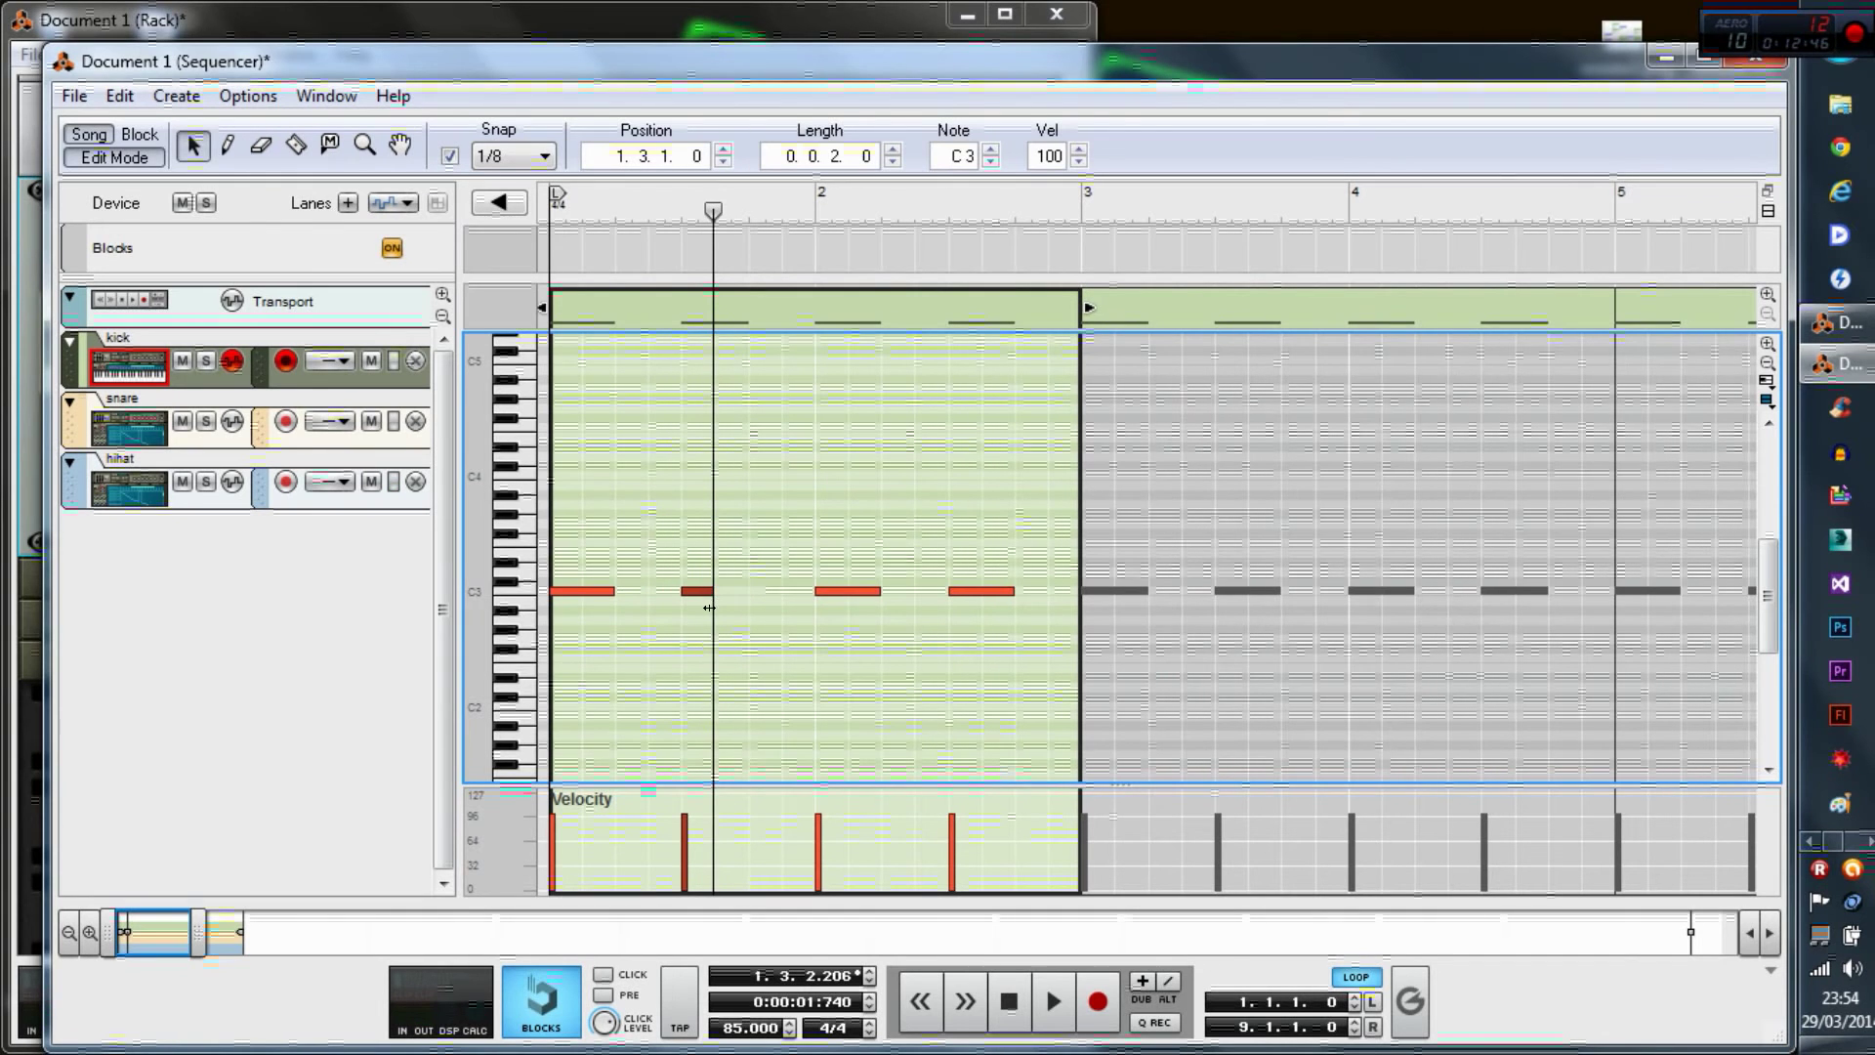
{"action": "left_click_drag", "start_coordinate": [705, 593], "coordinate": [733, 593]}
{"action": "left_click", "coordinate": [701, 440]}
{"action": "left_click", "coordinate": [705, 212]}
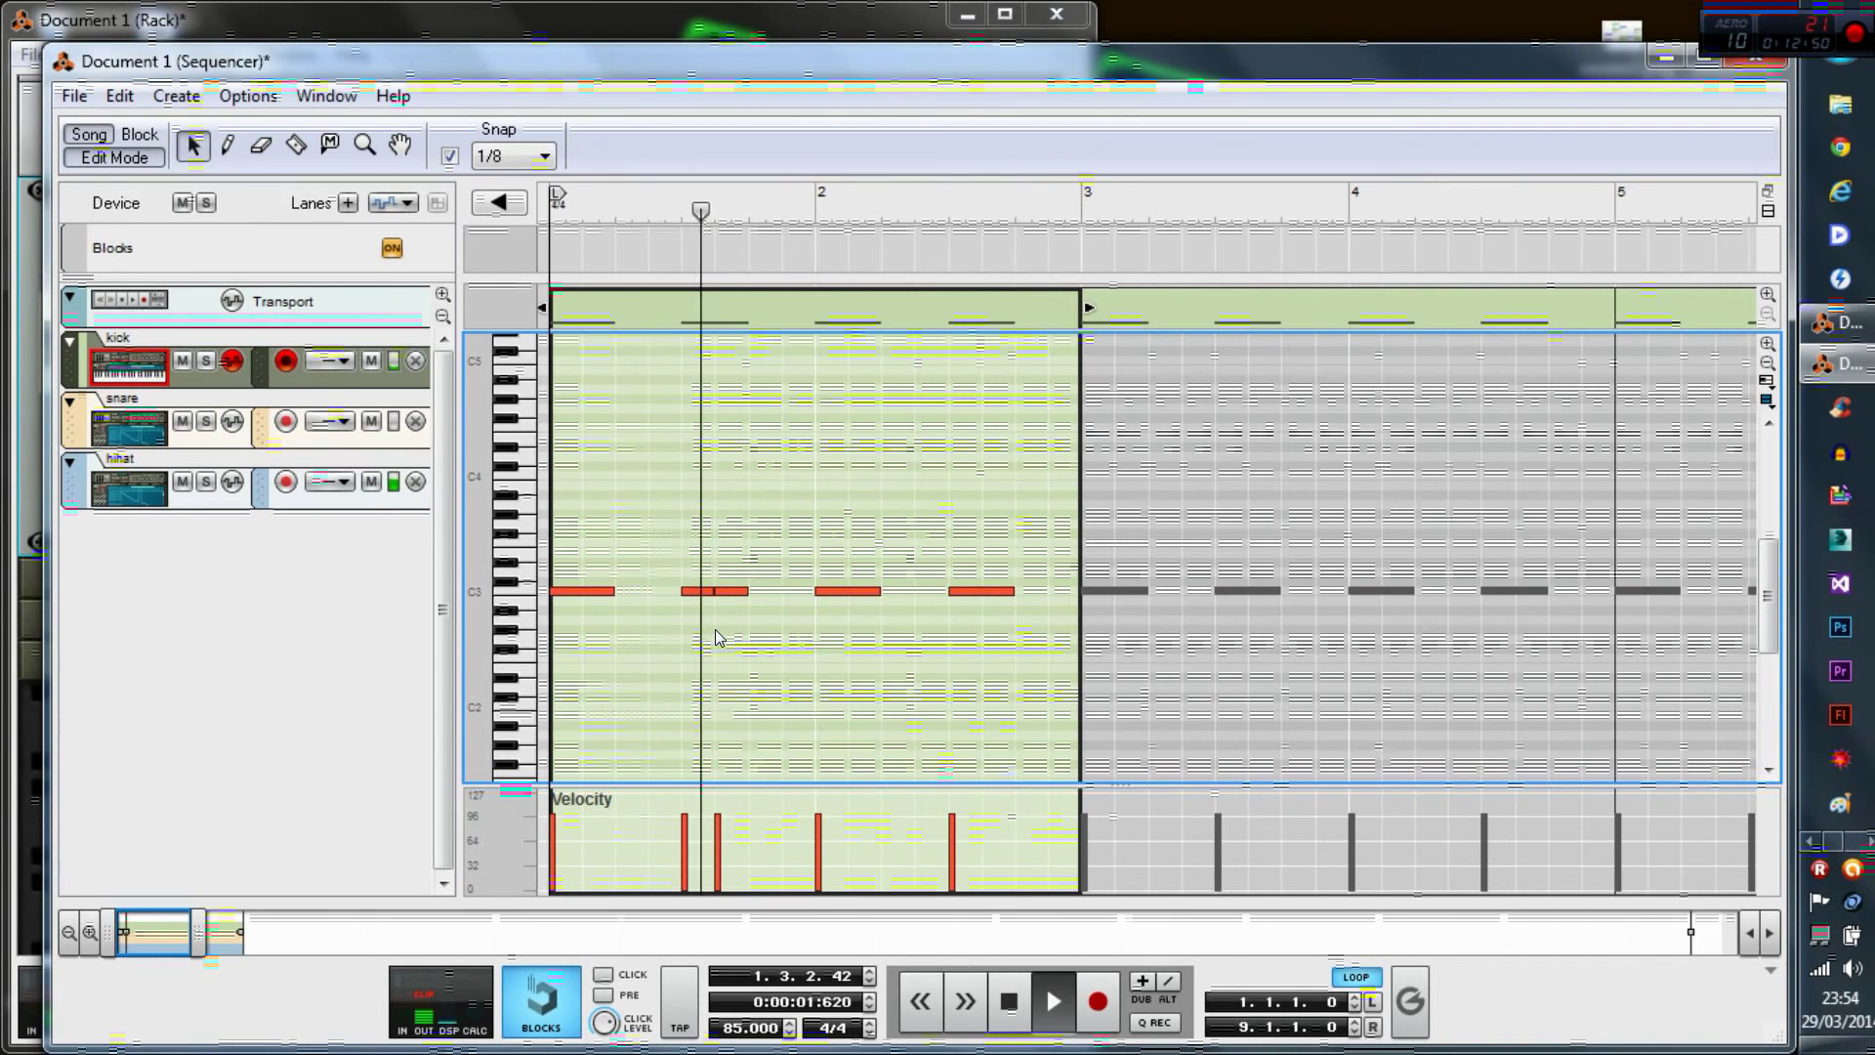
{"action": "key", "text": "space"}
- Add a C3 kick note of length 0.0.2.0 at 1.4.3.0 and play the clip from the start
{"action": "left_click_drag", "start_coordinate": [760, 592], "coordinate": [793, 594]}
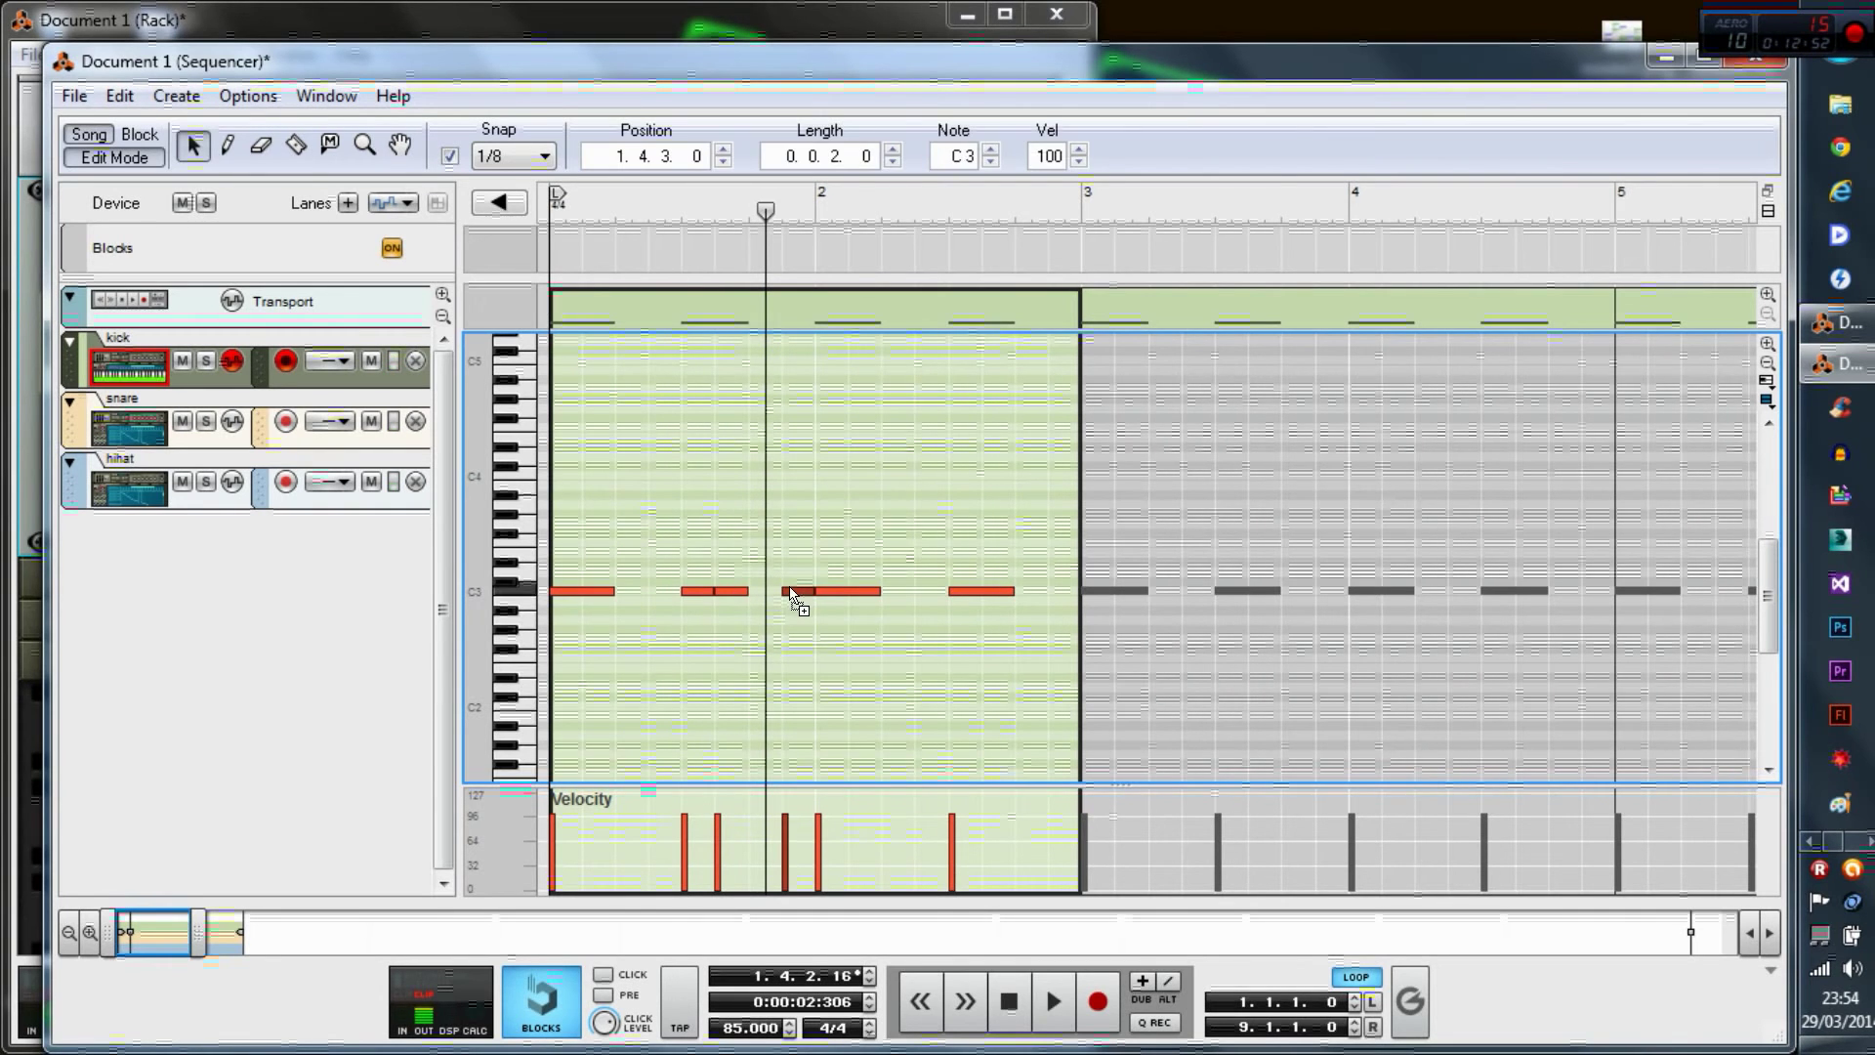
{"action": "left_click", "coordinate": [757, 439]}
{"action": "left_click", "coordinate": [557, 203]}
{"action": "key", "text": "space"}
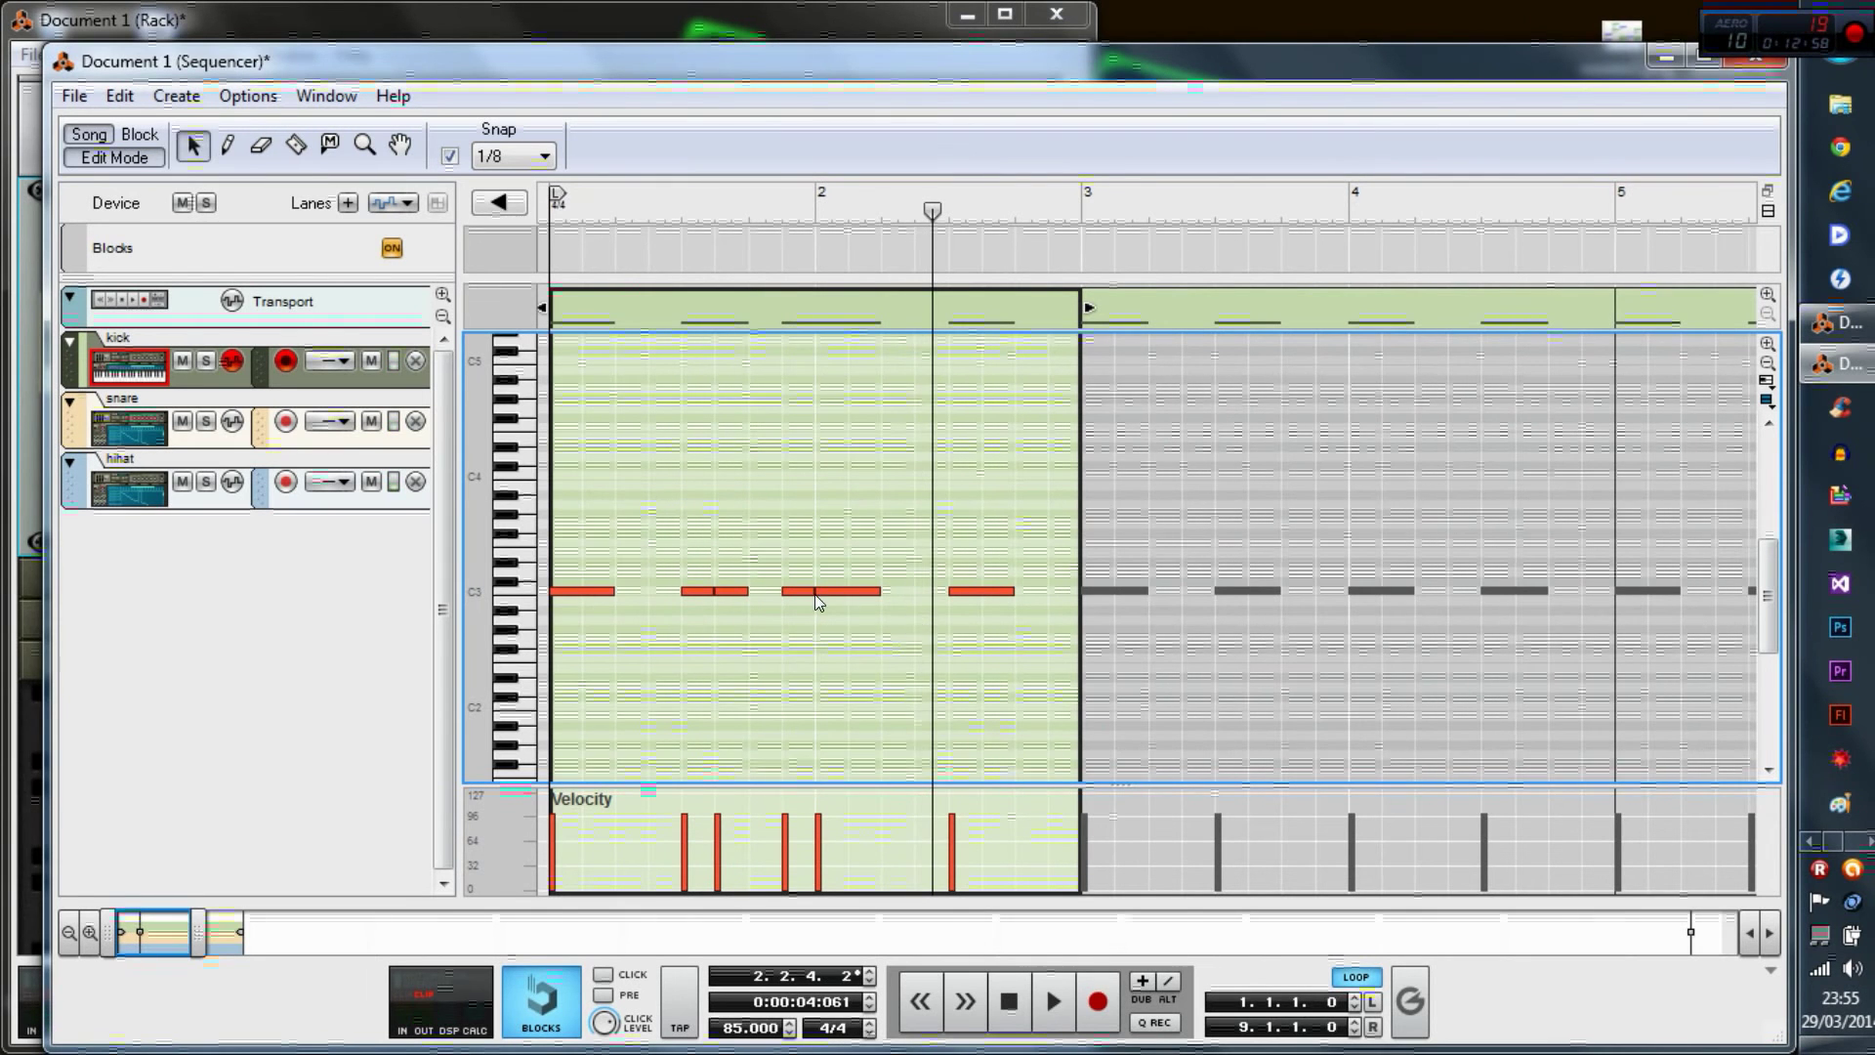
- Copy a C3 kick note into bar 2, place it at 2.2.4.0 with 1/16 snap, shorten it to 0.0.1.0 and play the clip
{"action": "left_click_drag", "start_coordinate": [799, 589], "coordinate": [943, 600]}
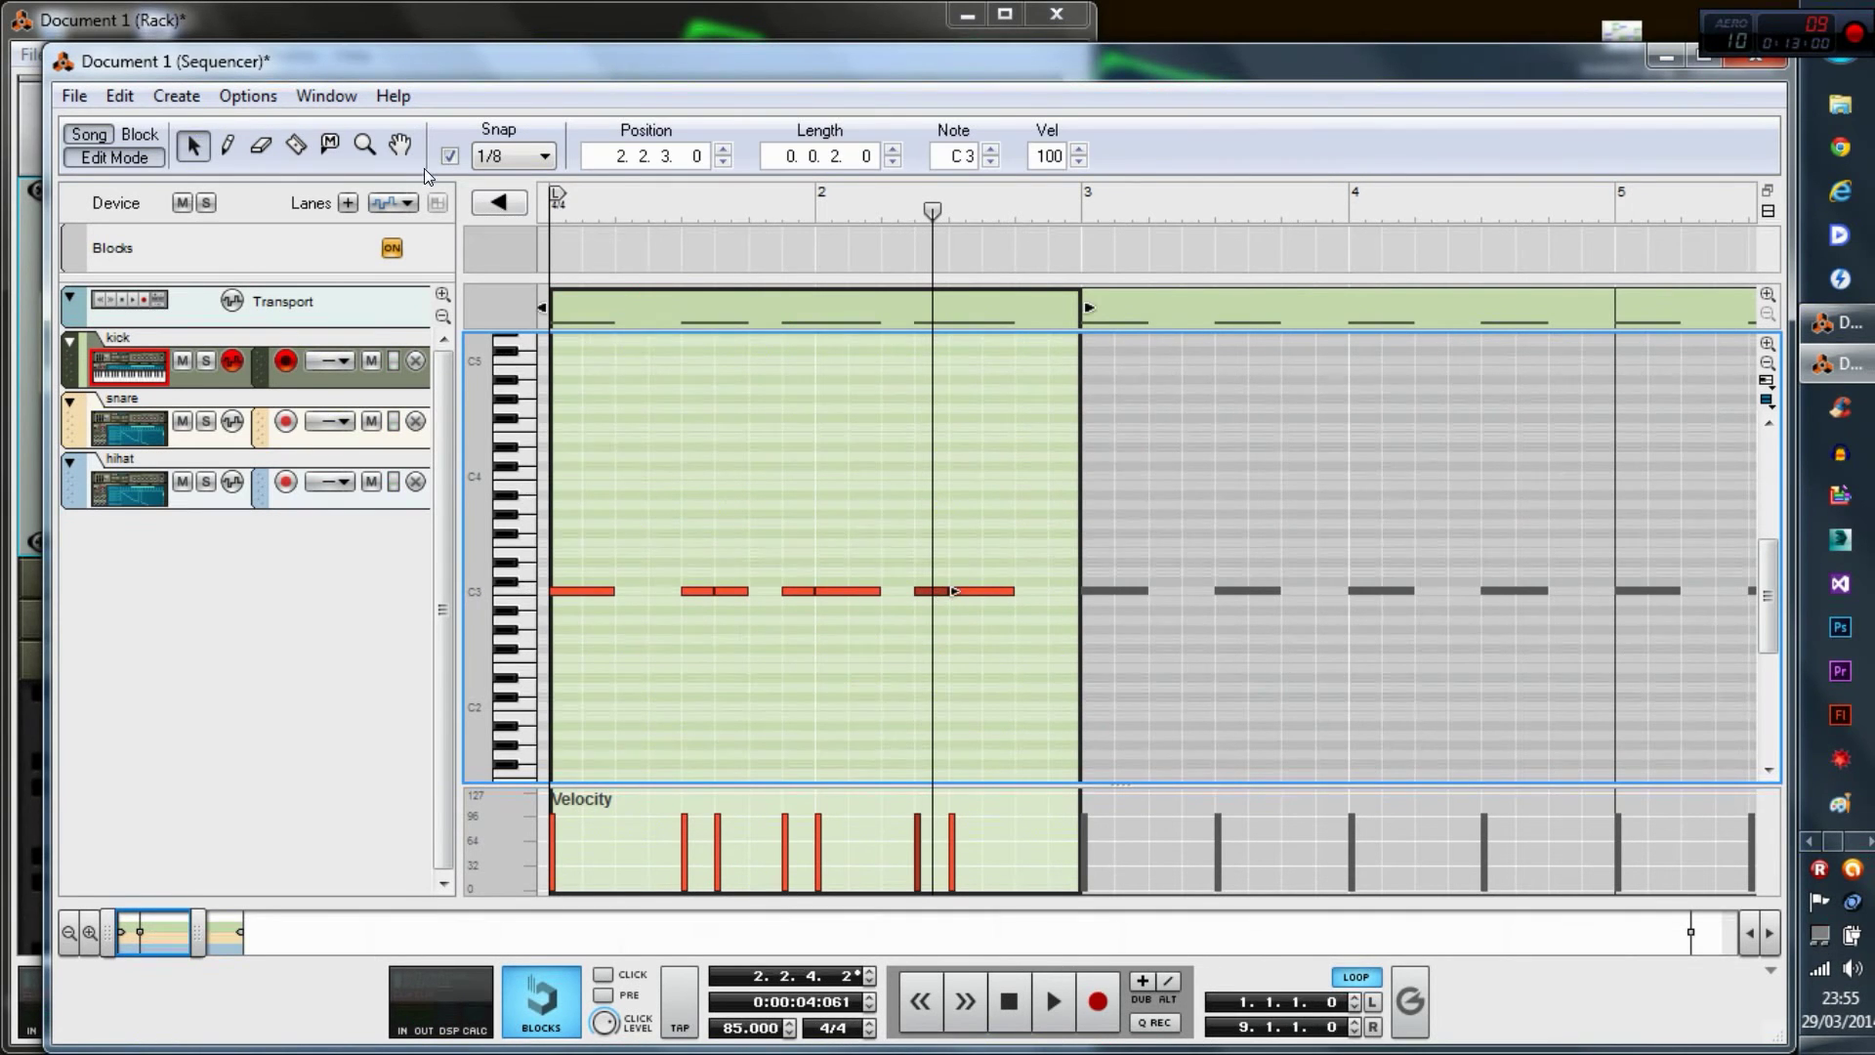
{"action": "left_click", "coordinate": [475, 160]}
{"action": "left_click", "coordinate": [505, 268]}
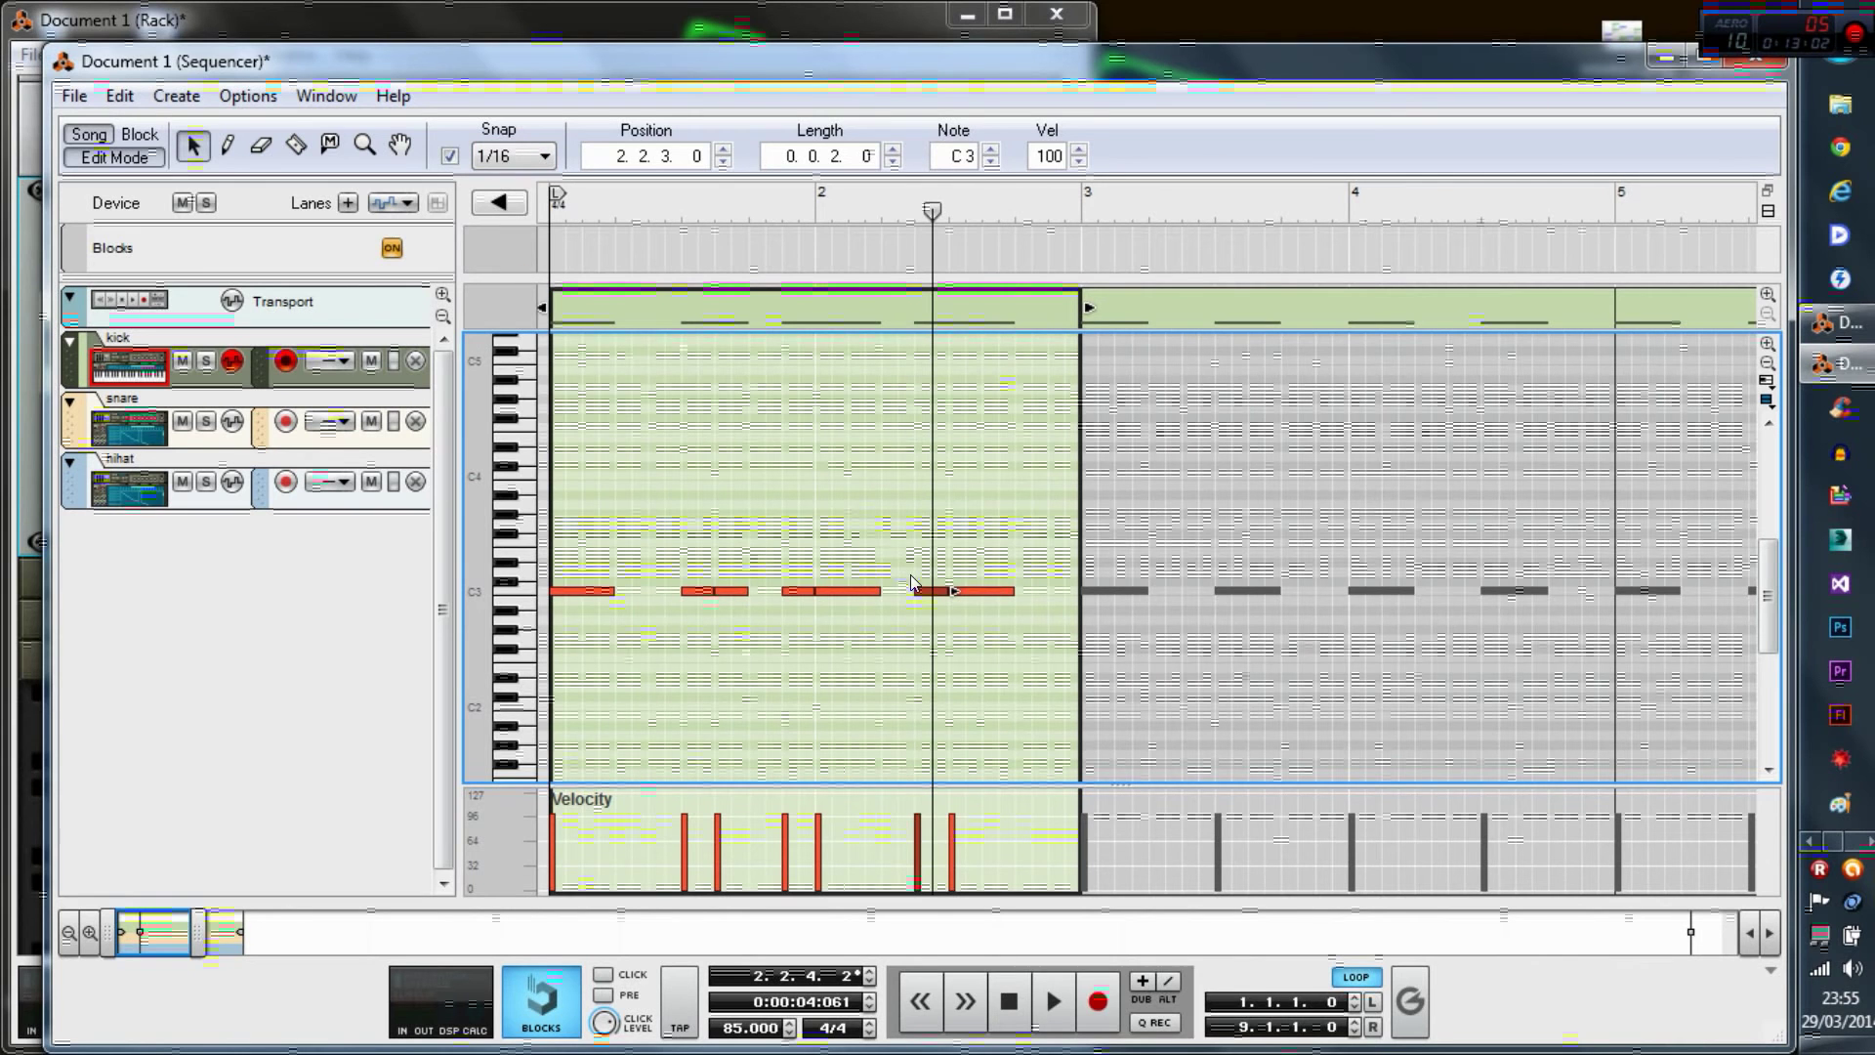
{"action": "left_click_drag", "start_coordinate": [932, 598], "coordinate": [944, 599]}
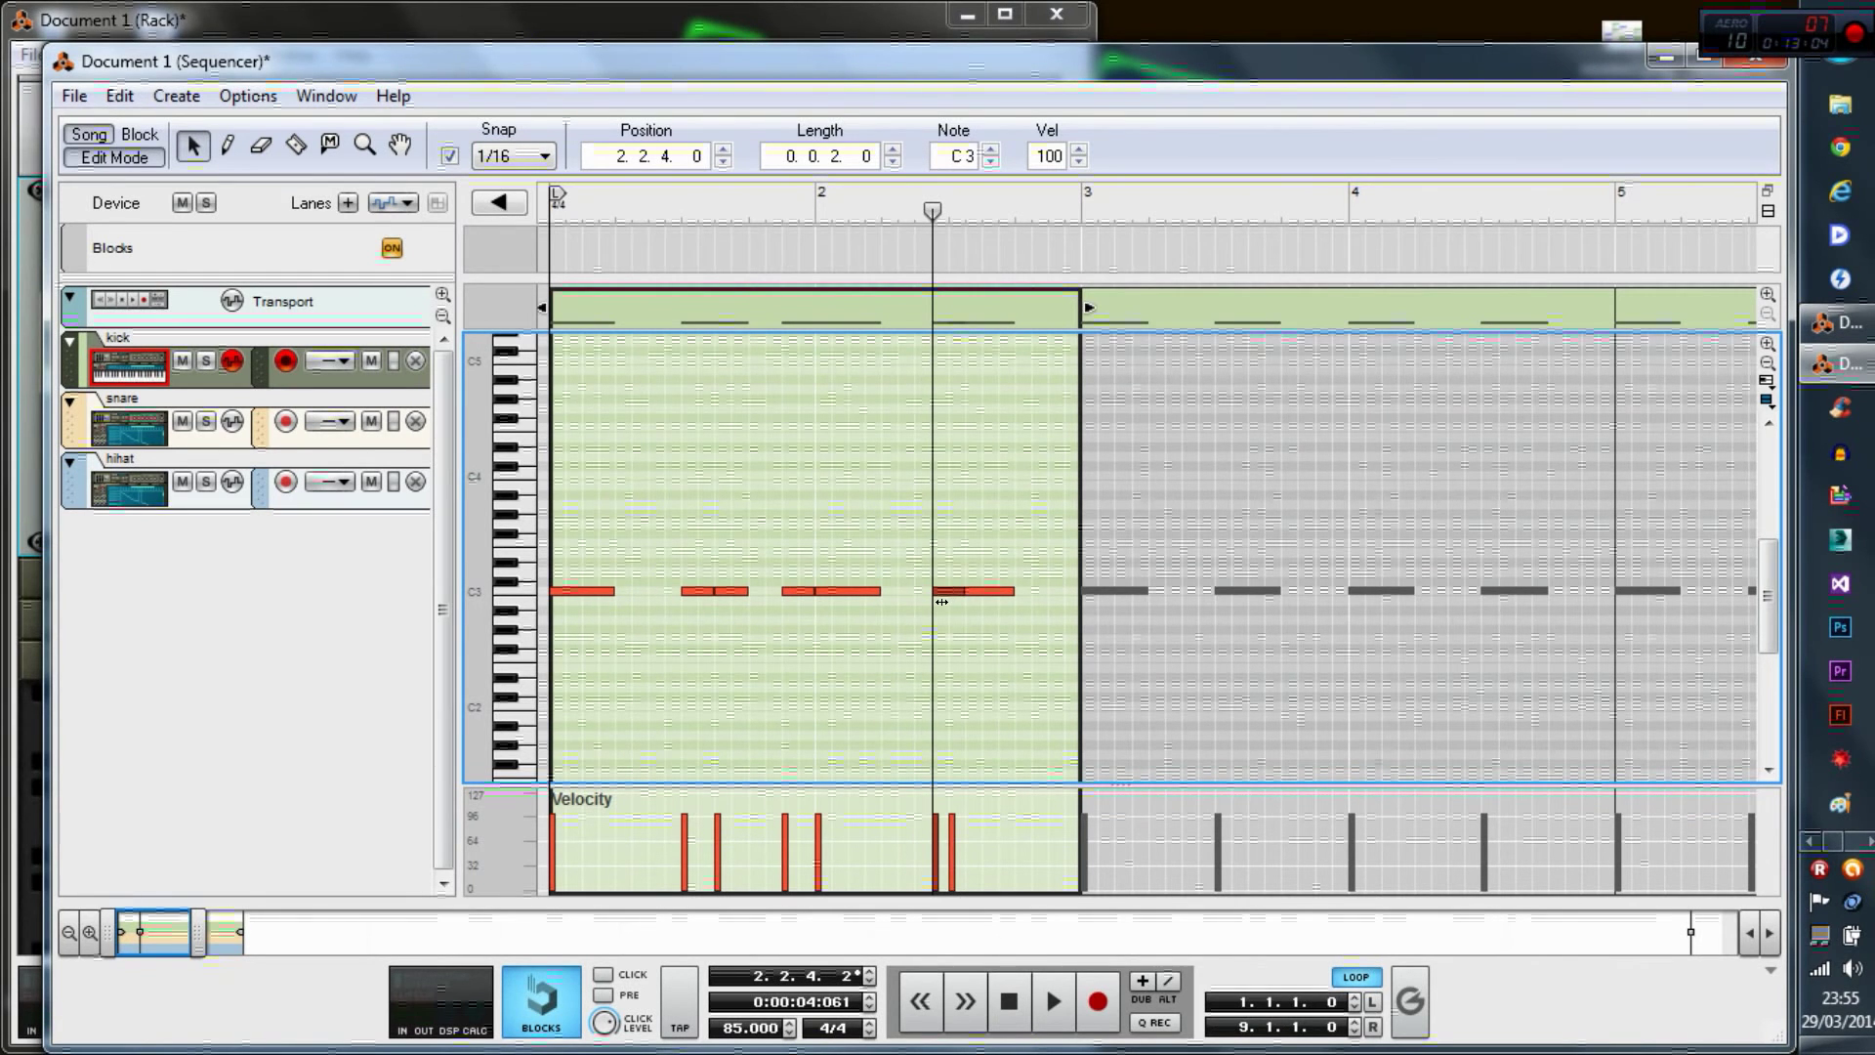
{"action": "left_click", "coordinate": [665, 190]}
{"action": "key", "text": "space"}
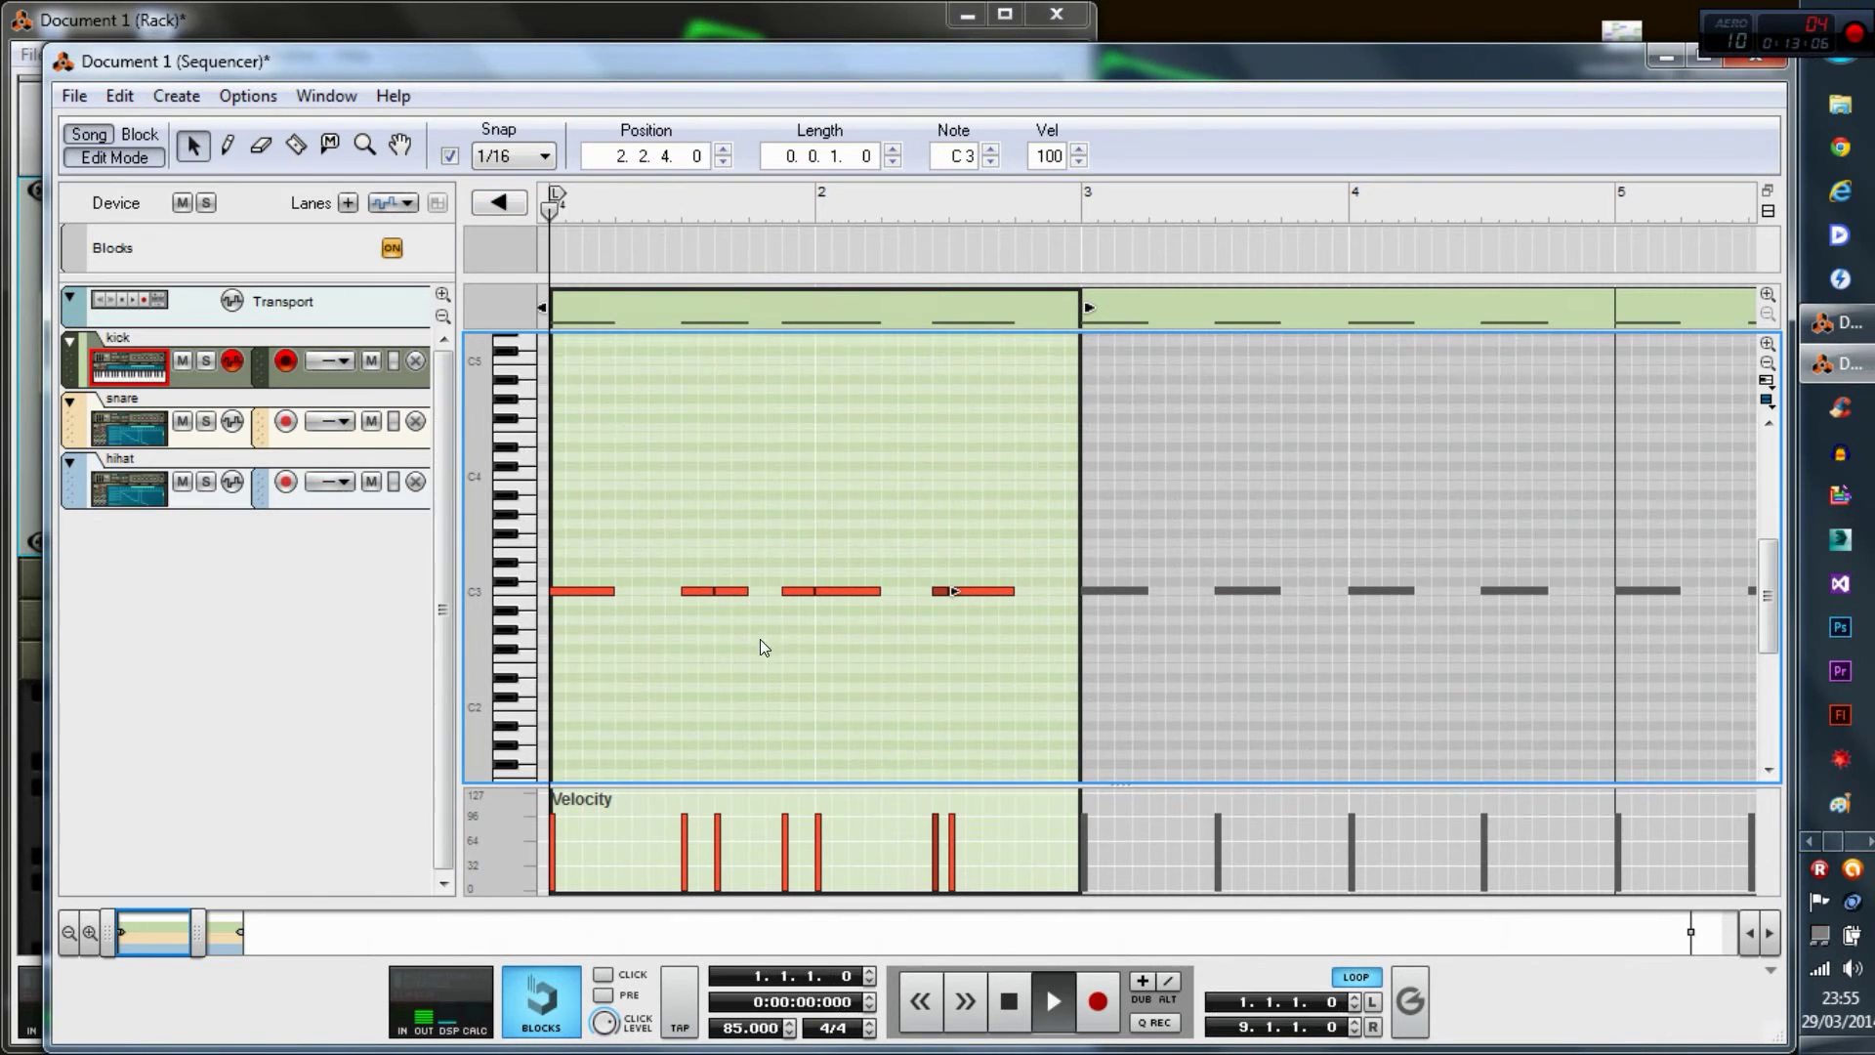
{"action": "left_click", "coordinate": [767, 647]}
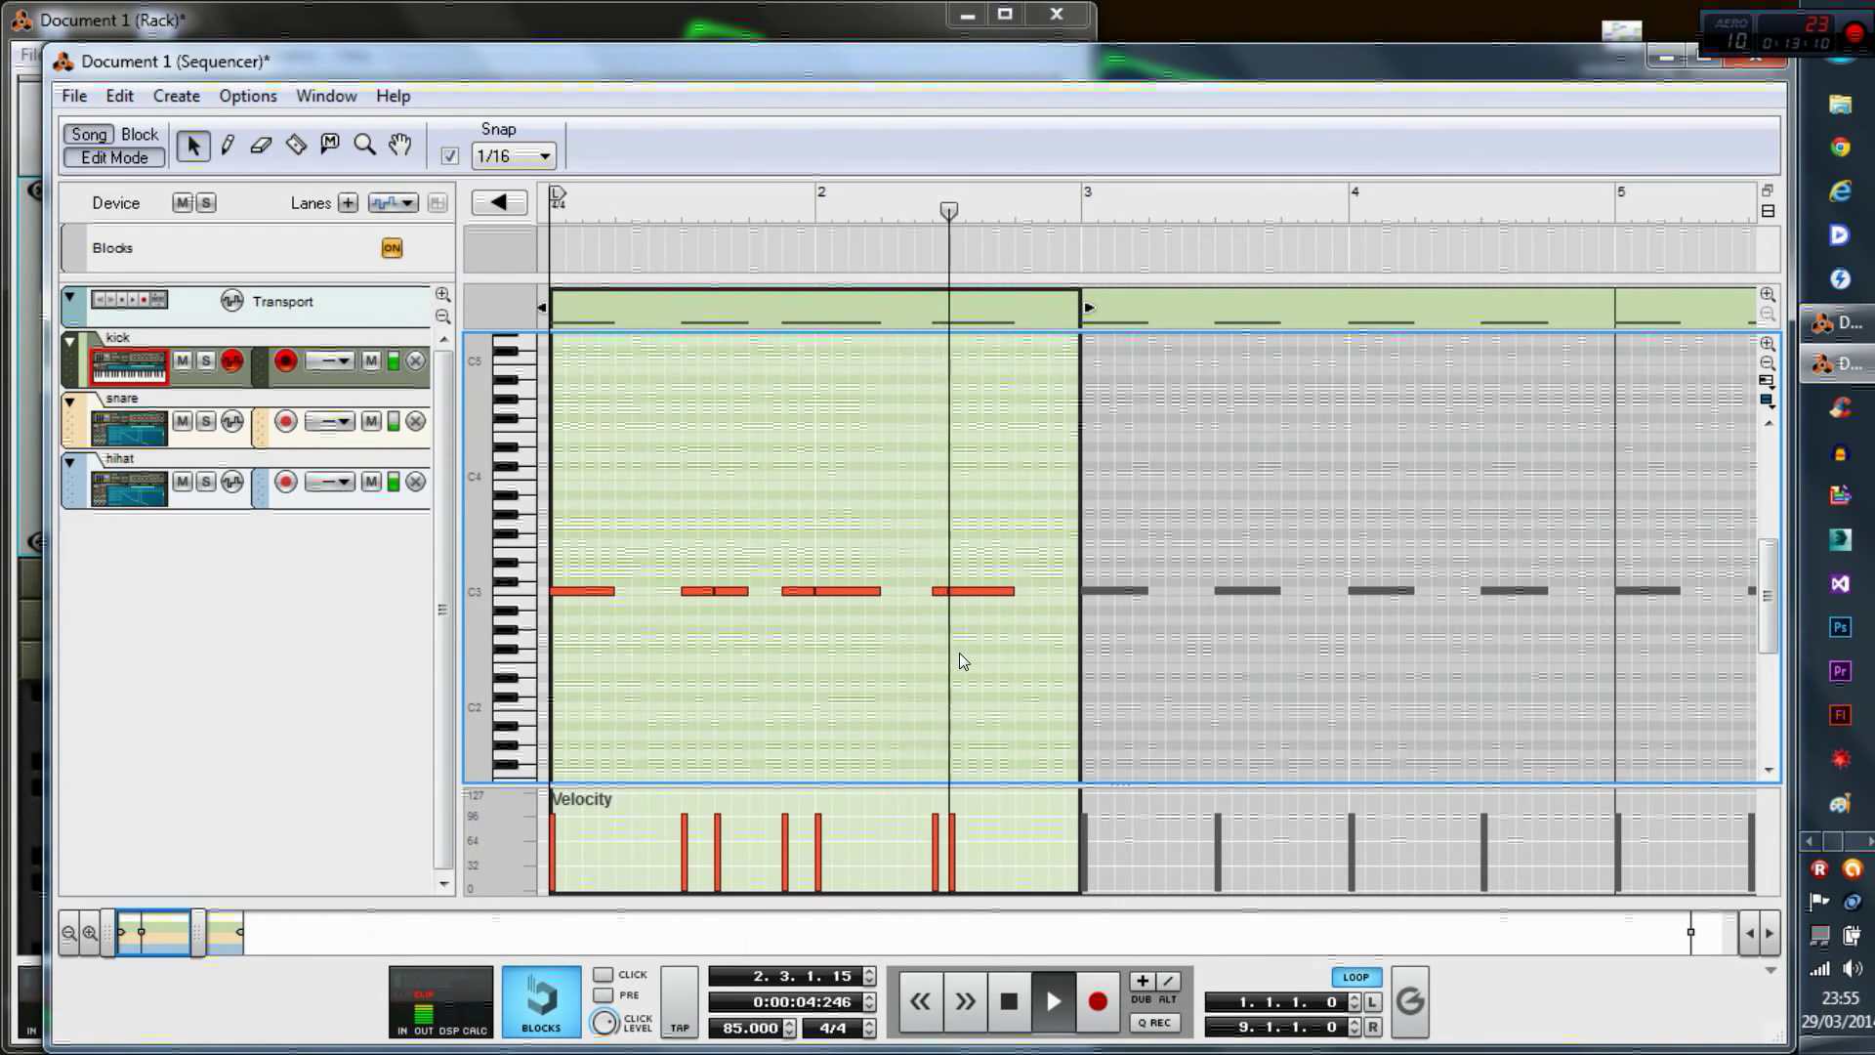
- Shorten the kick note at 2.3.1.0 to 0.0.2.0, add a C3 note of the same length at 2.3.3.0 and play the clip
{"action": "left_click", "coordinate": [988, 592]}
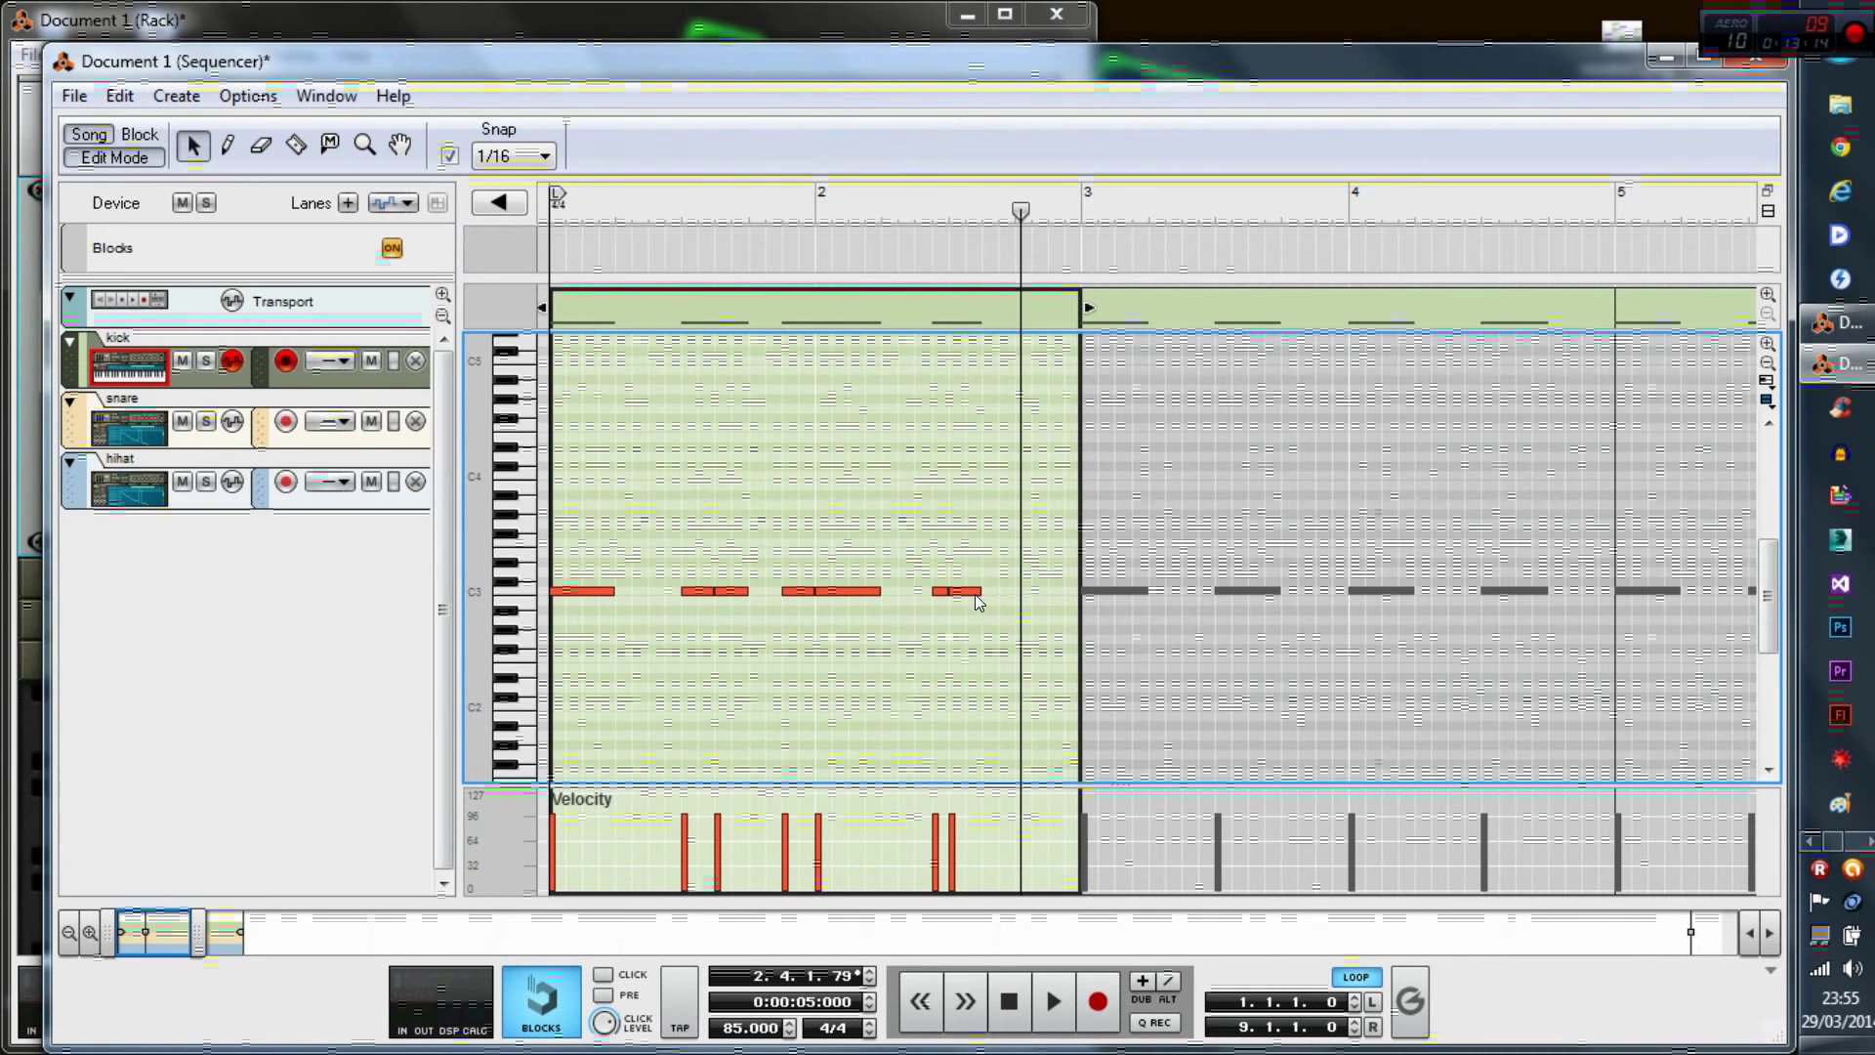
{"action": "left_click_drag", "start_coordinate": [984, 594], "coordinate": [1000, 603]}
{"action": "key", "text": "space"}
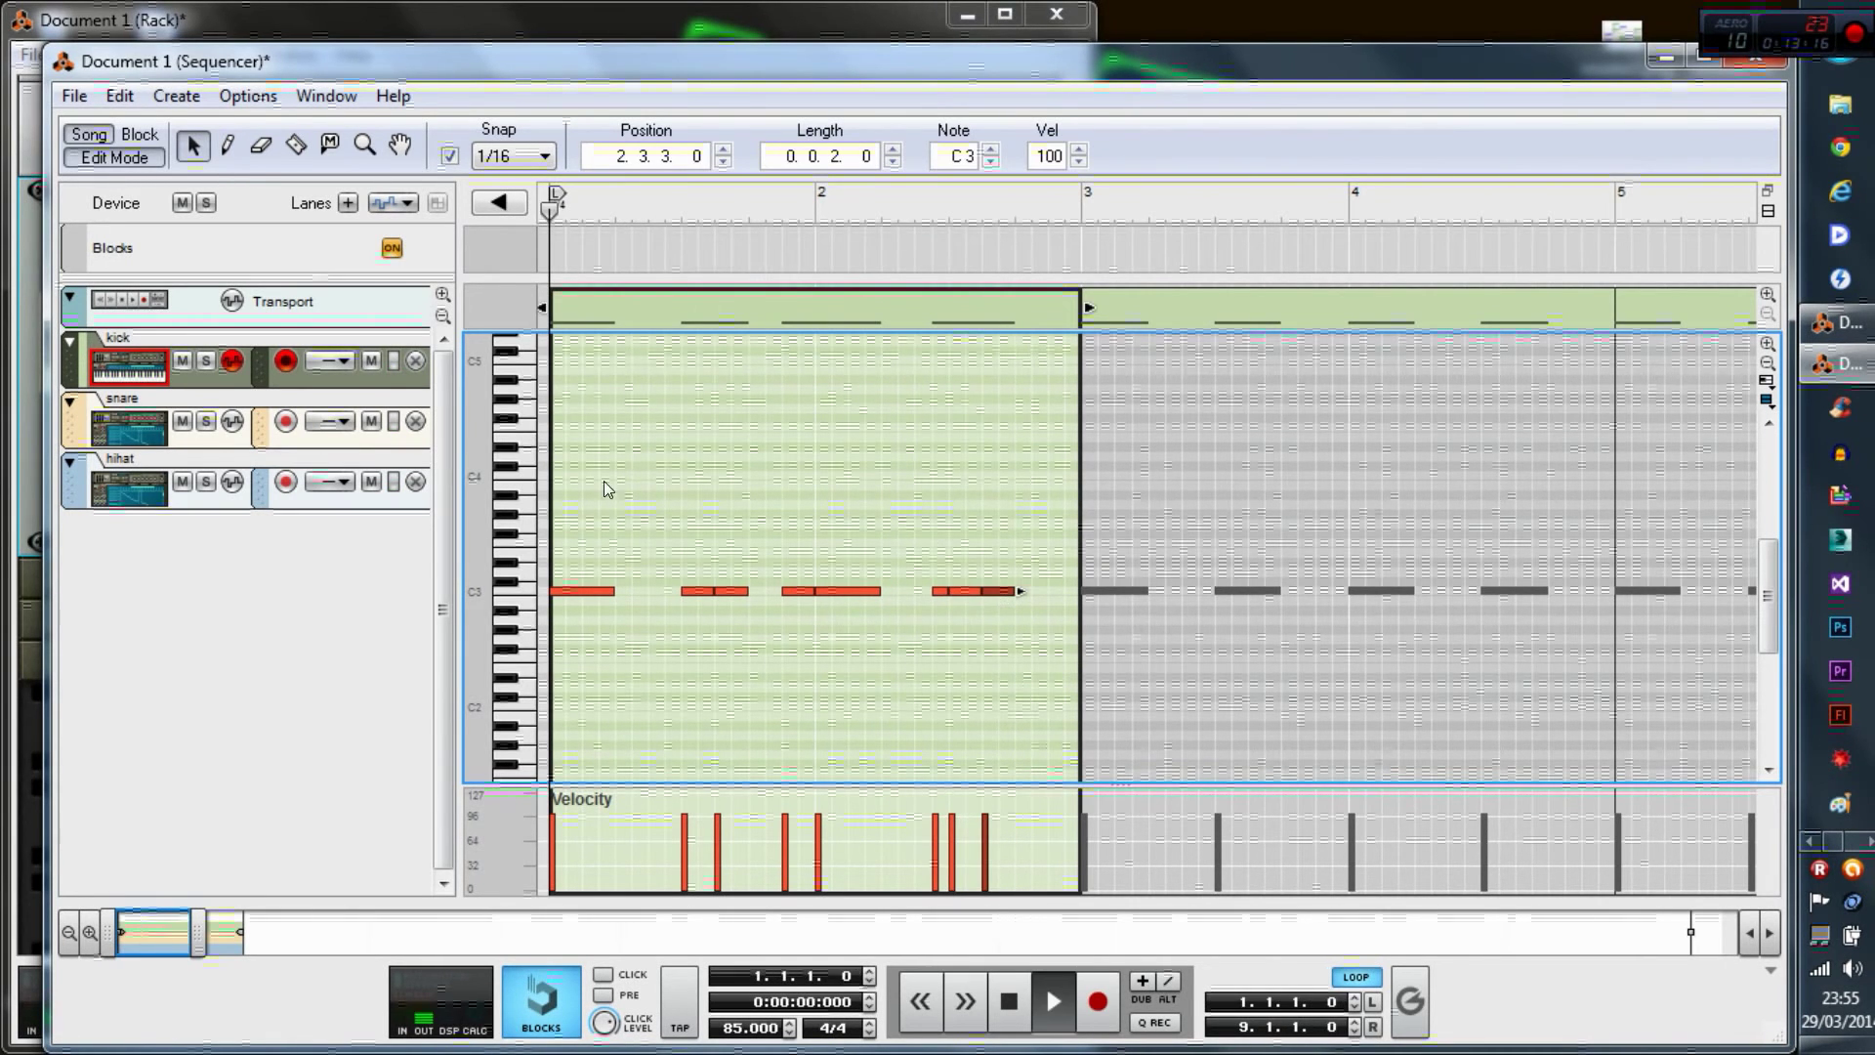
{"action": "left_click", "coordinate": [738, 625]}
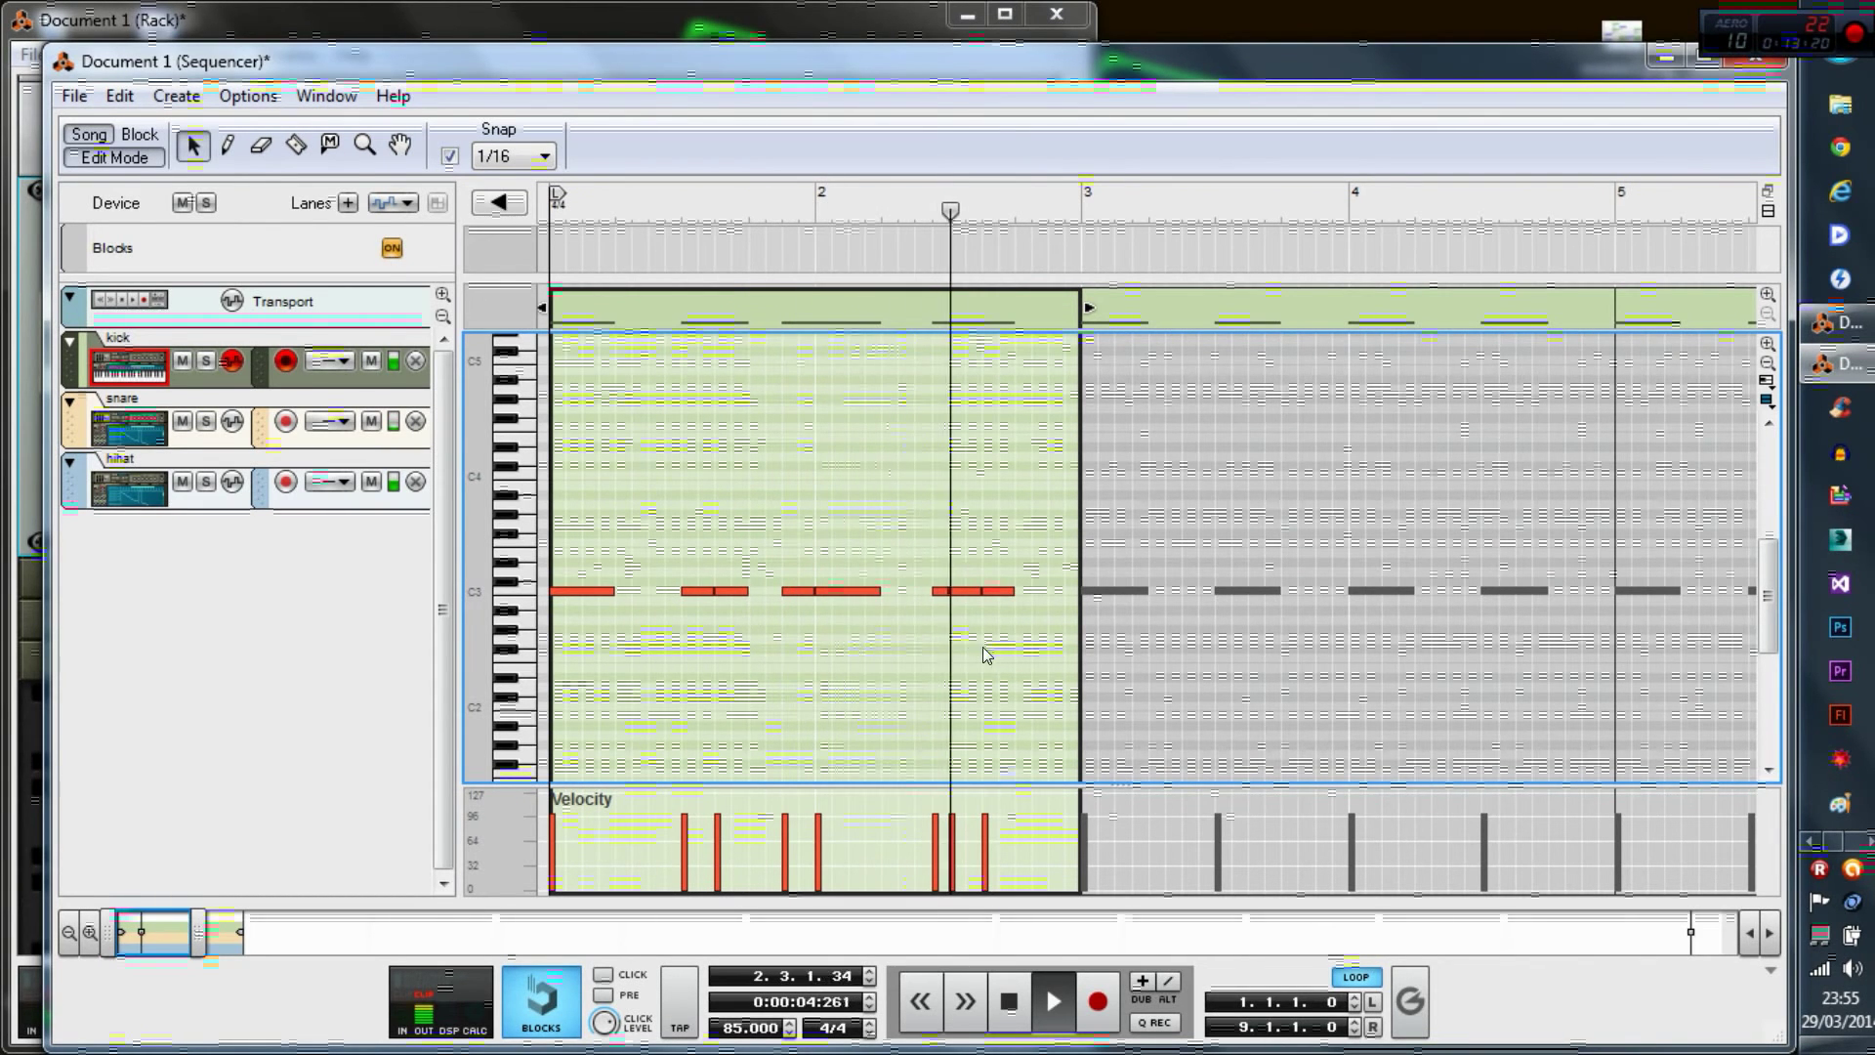
{"action": "key", "text": "space"}
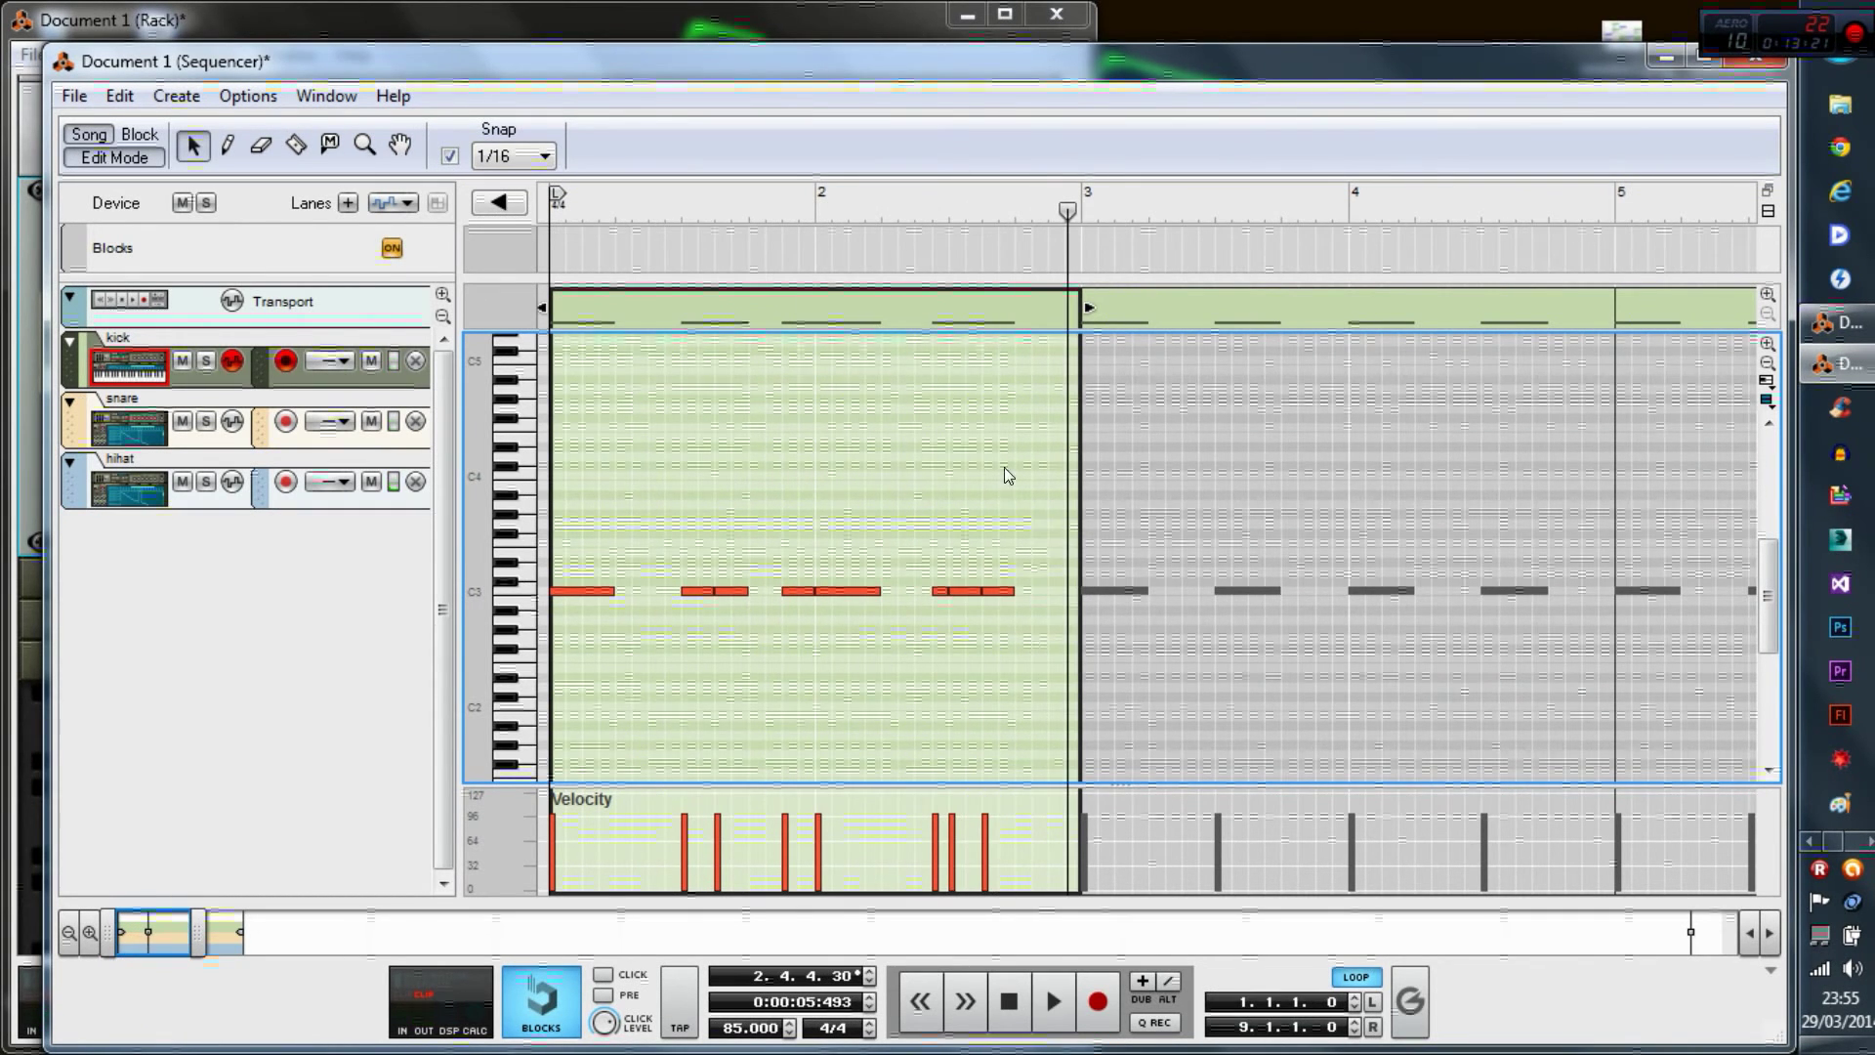
- Replace the kick clips in bars 3 to 8 of the arrangement with copies of the edited first clip and play from the start
{"action": "left_click", "coordinate": [122, 149]}
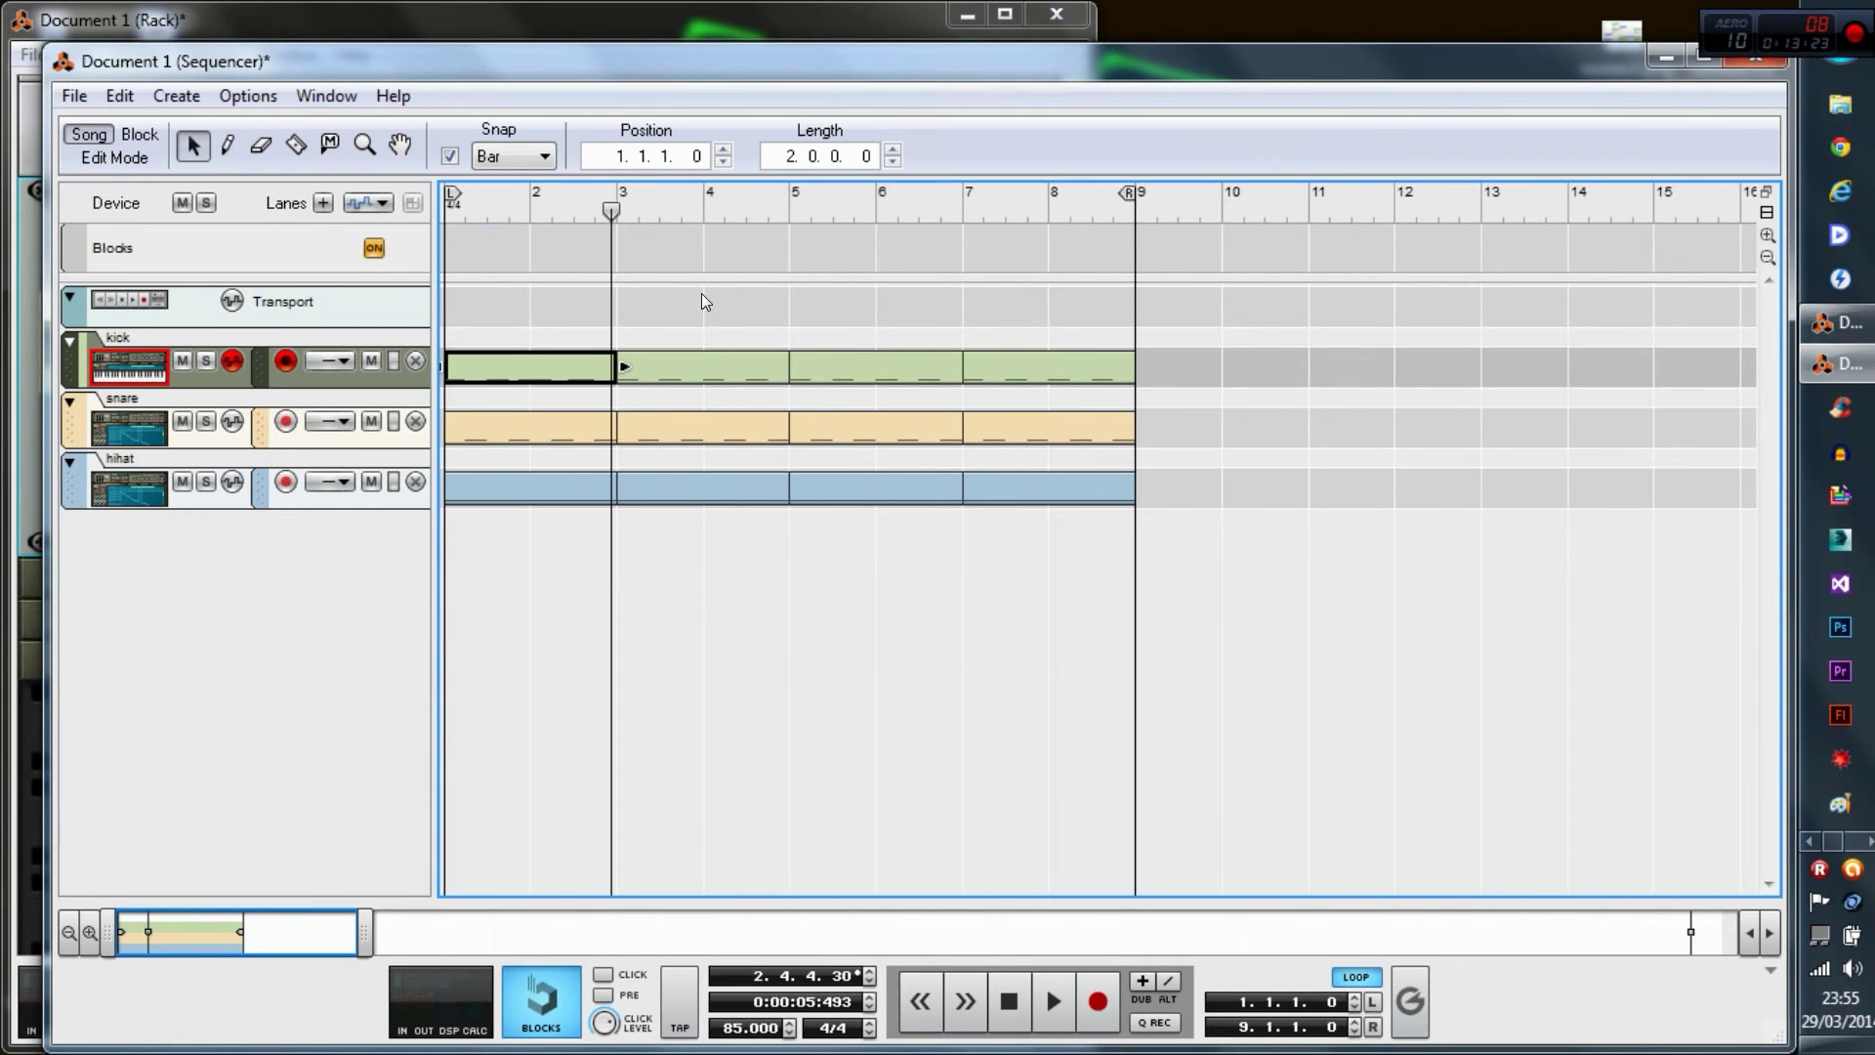
{"action": "left_click_drag", "start_coordinate": [703, 289], "coordinate": [1023, 348]}
{"action": "key", "text": "Delete"}
{"action": "left_click_drag", "start_coordinate": [592, 362], "coordinate": [881, 381]}
{"action": "left_click_drag", "start_coordinate": [611, 208], "coordinate": [332, 235]}
{"action": "key", "text": "space"}
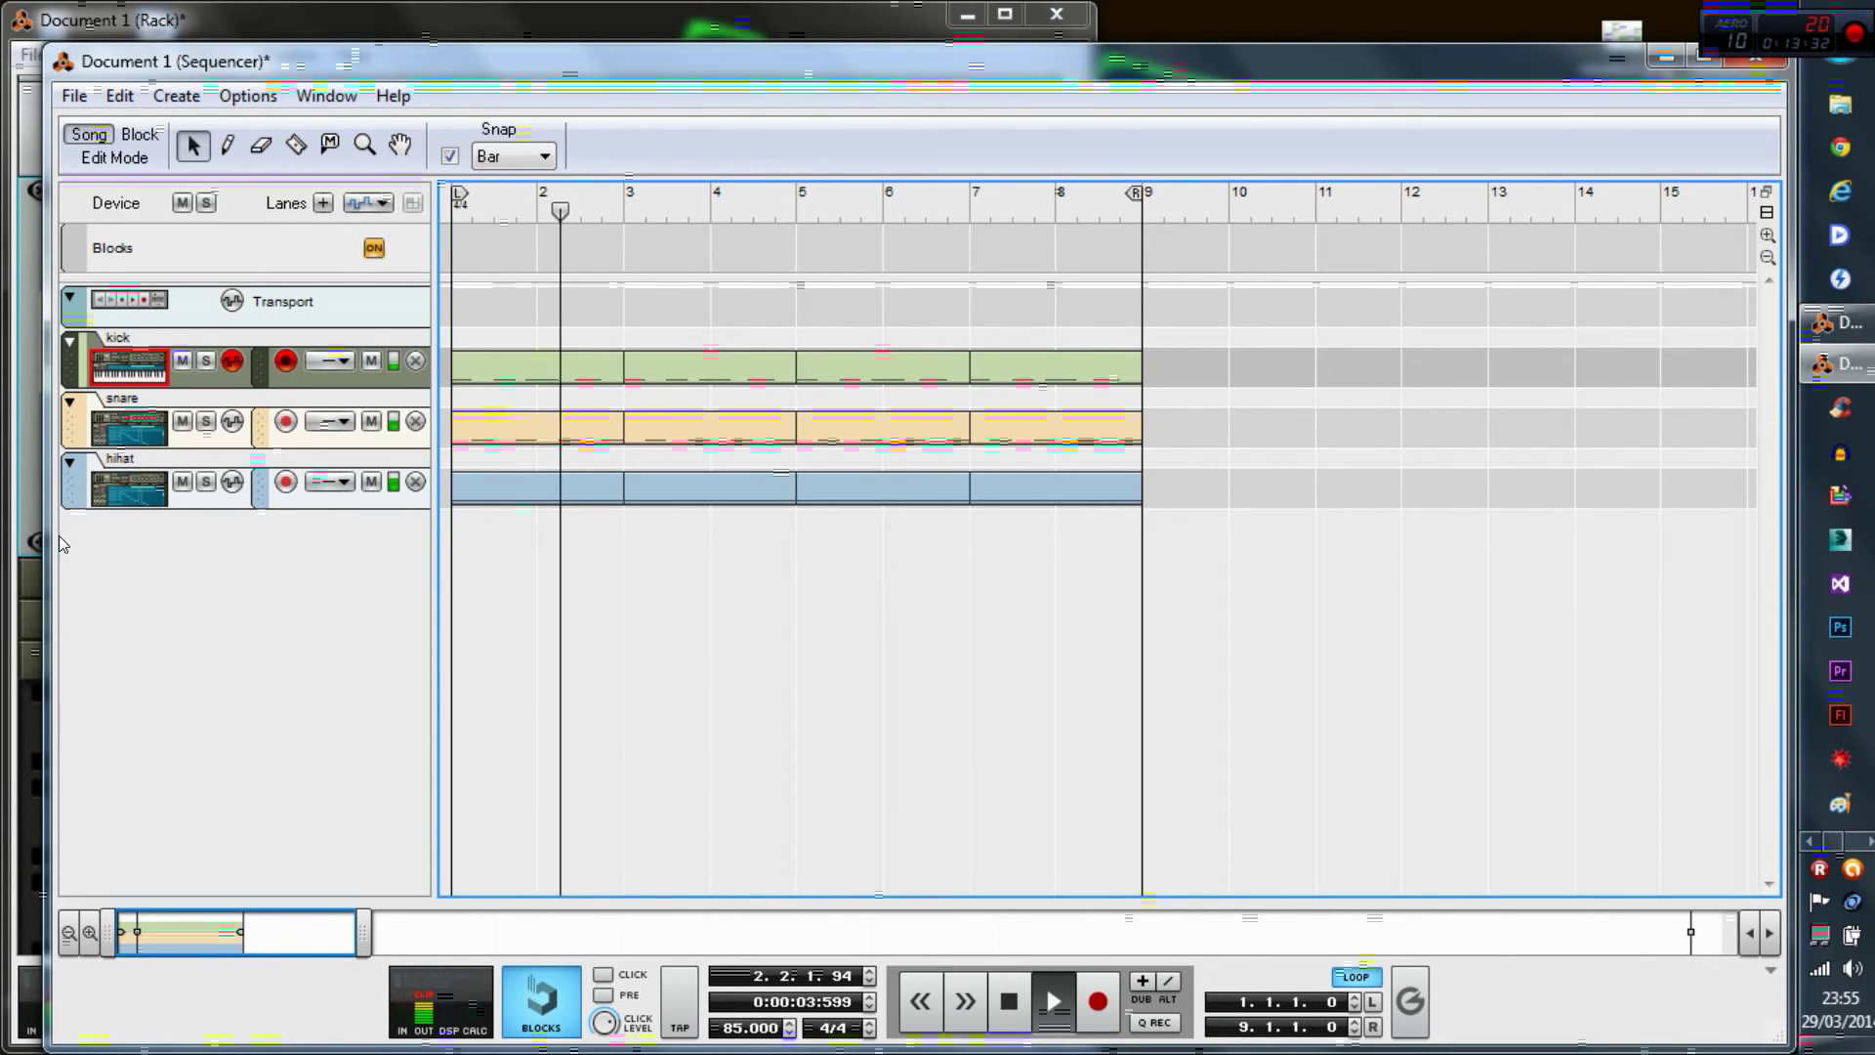
{"action": "key", "text": "space"}
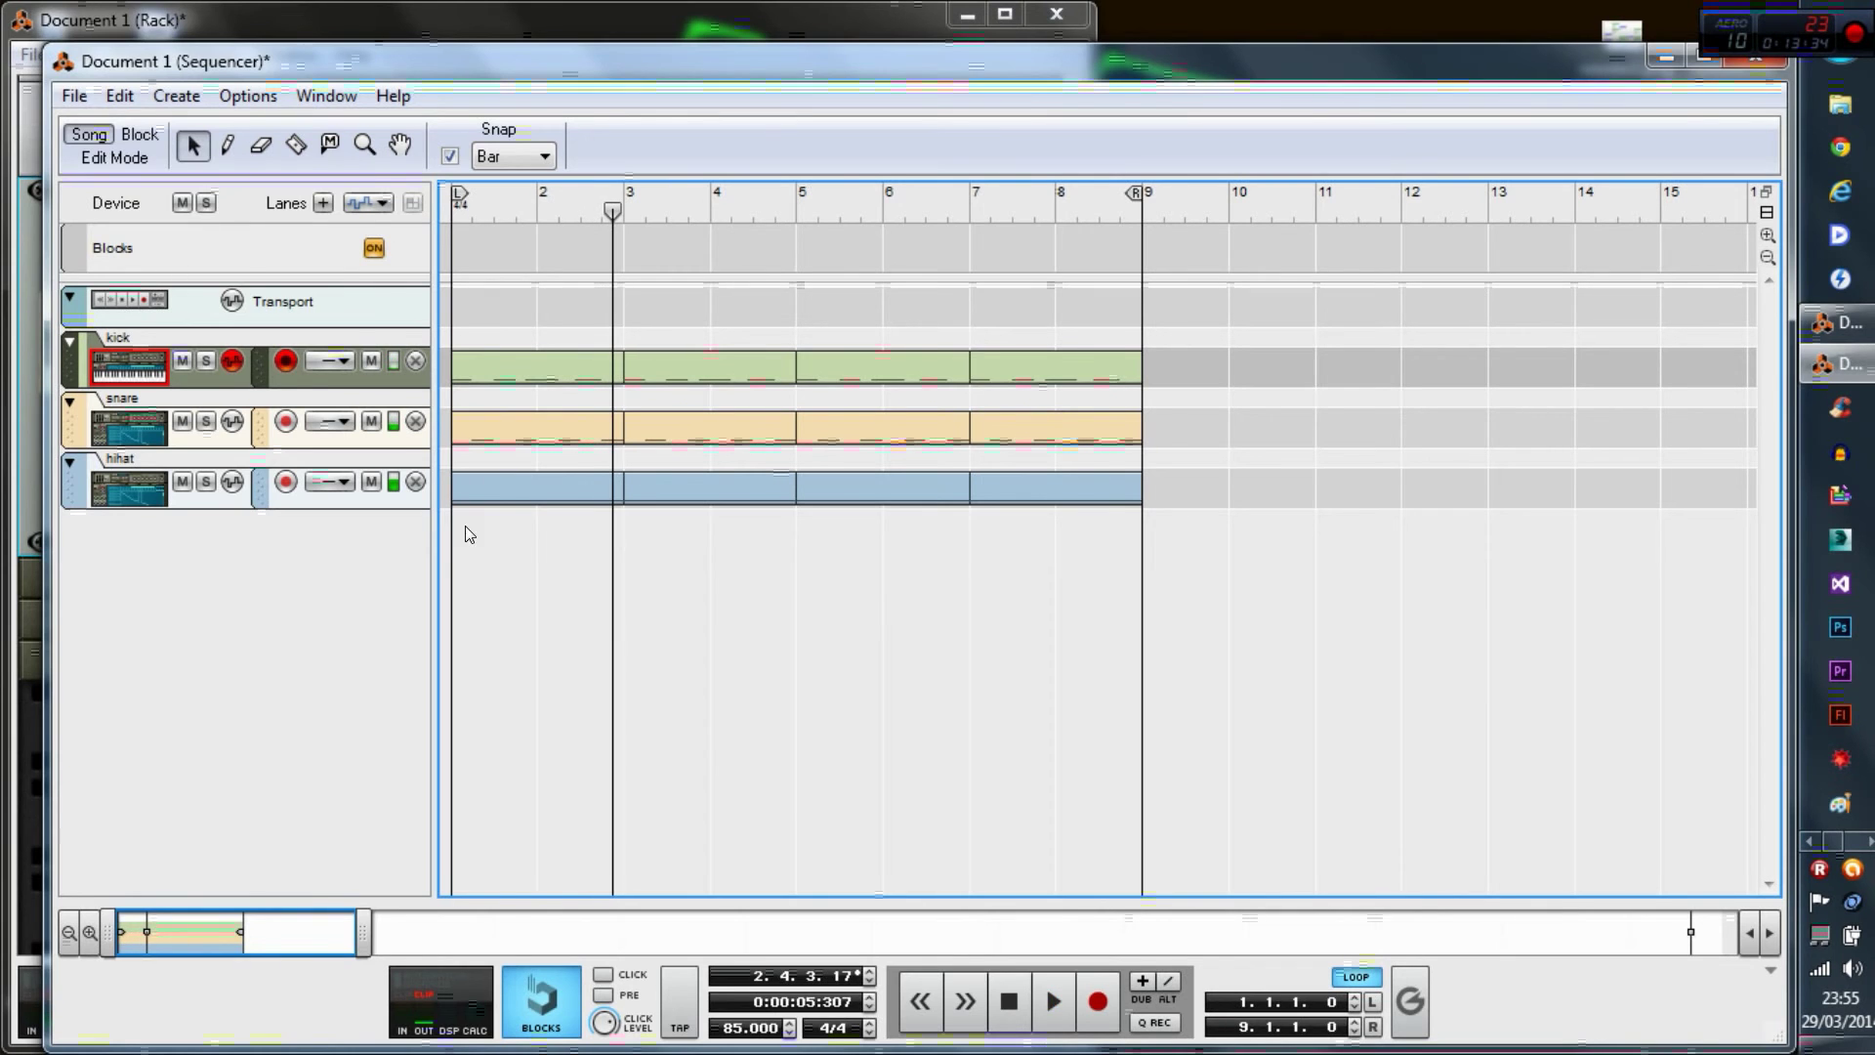
- Create another NN-XT Advanced Sampler in the rack and open its sample browser
{"action": "left_click", "coordinate": [35, 470]}
{"action": "right_click", "coordinate": [146, 713]}
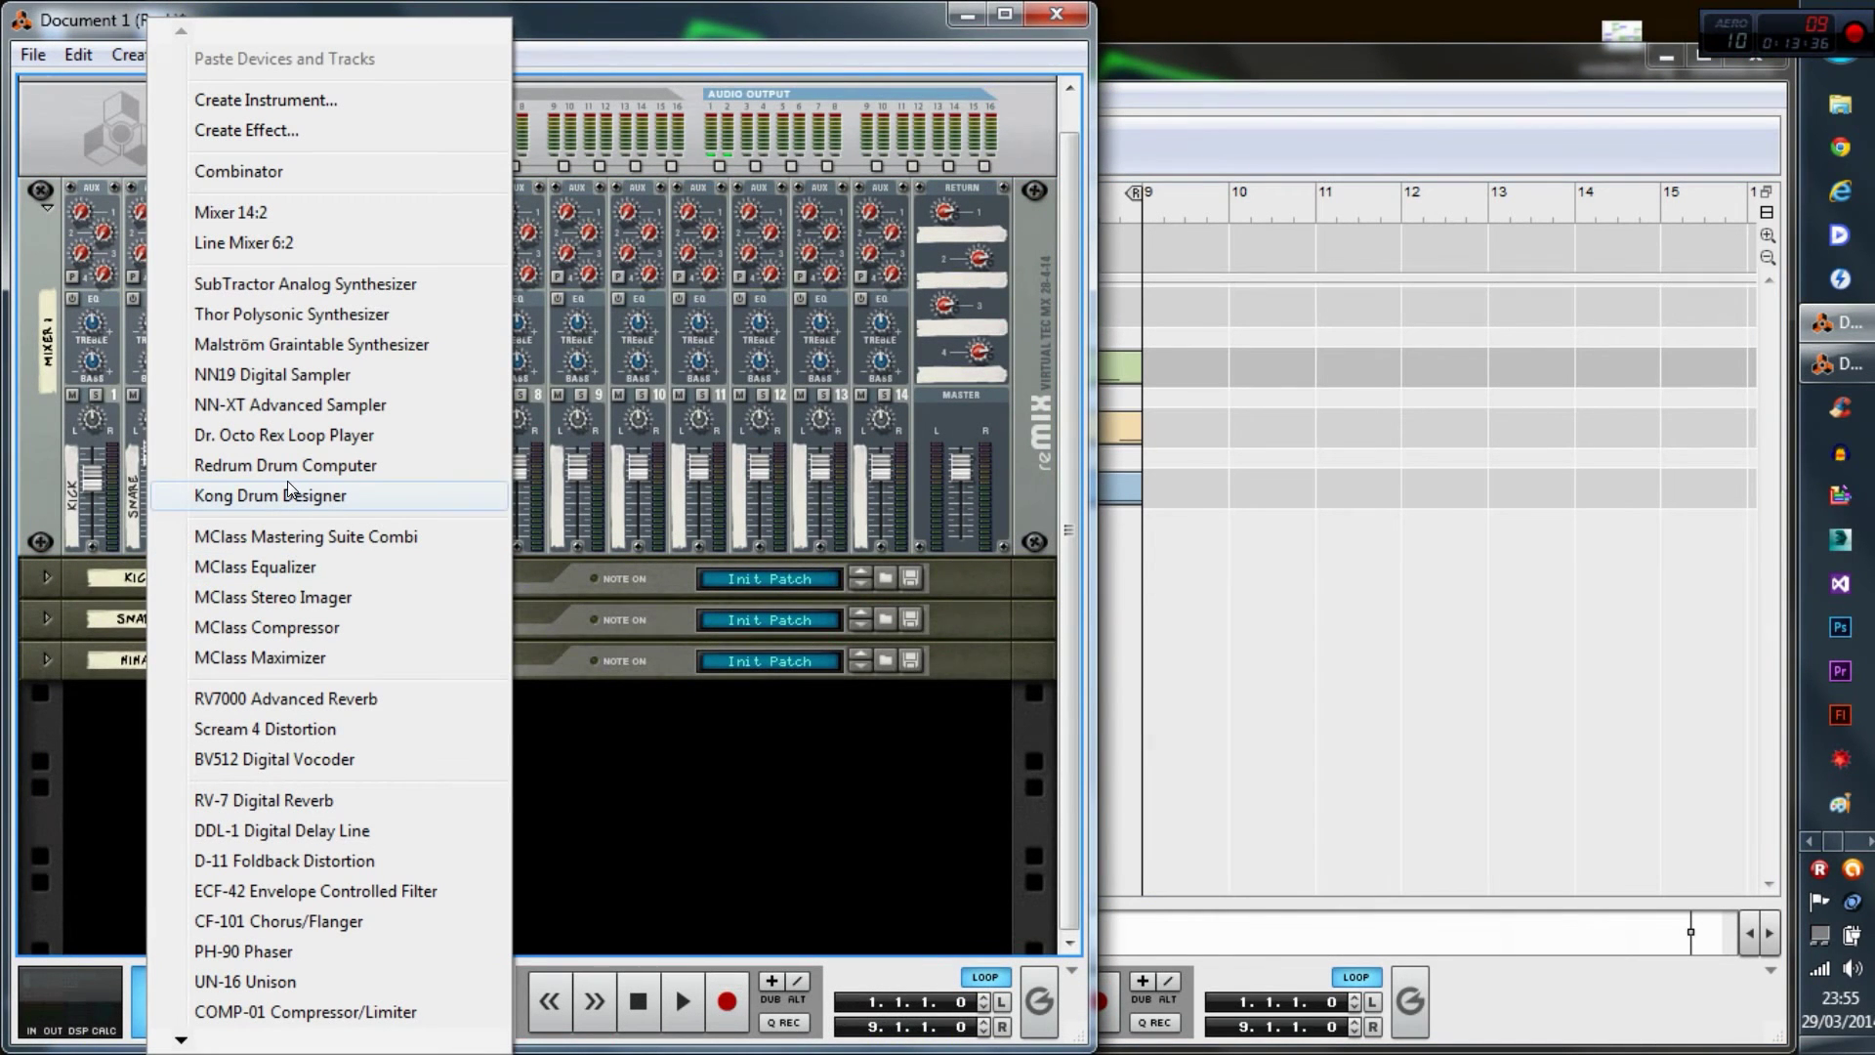
{"action": "left_click", "coordinate": [274, 404]}
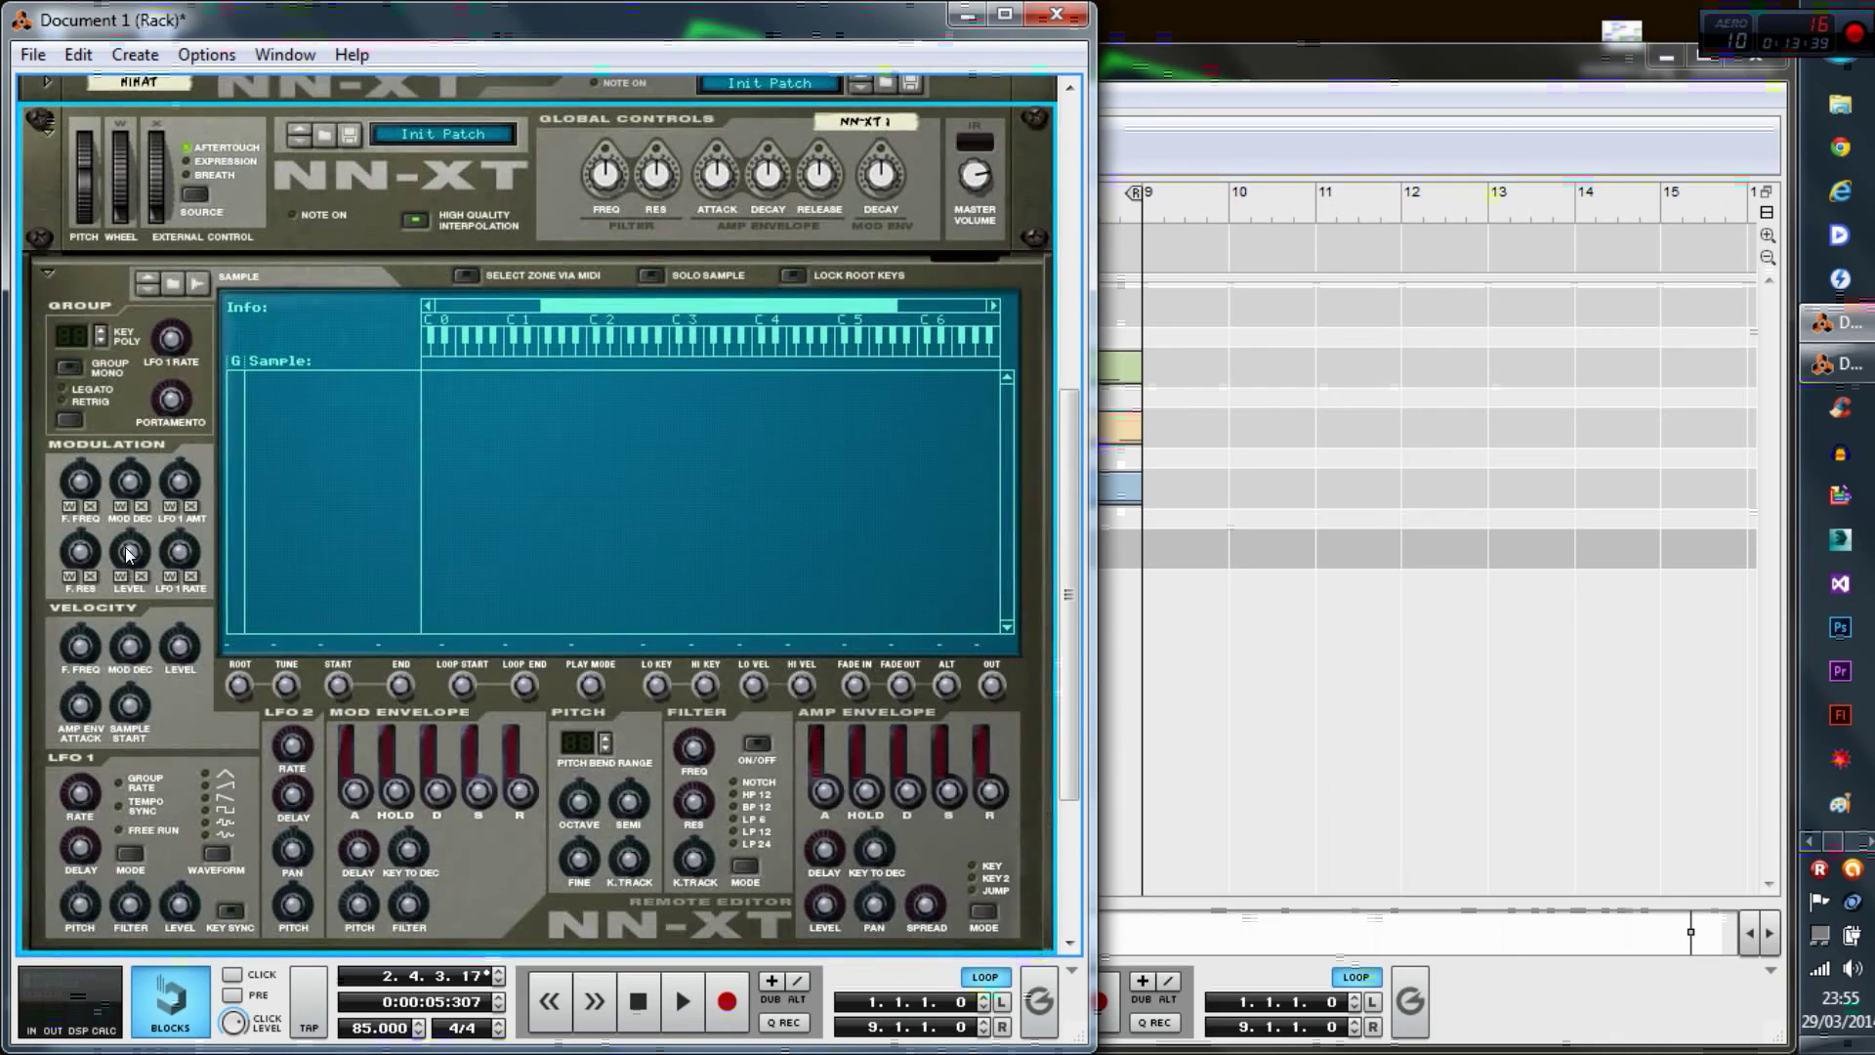
{"action": "left_click", "coordinate": [43, 850]}
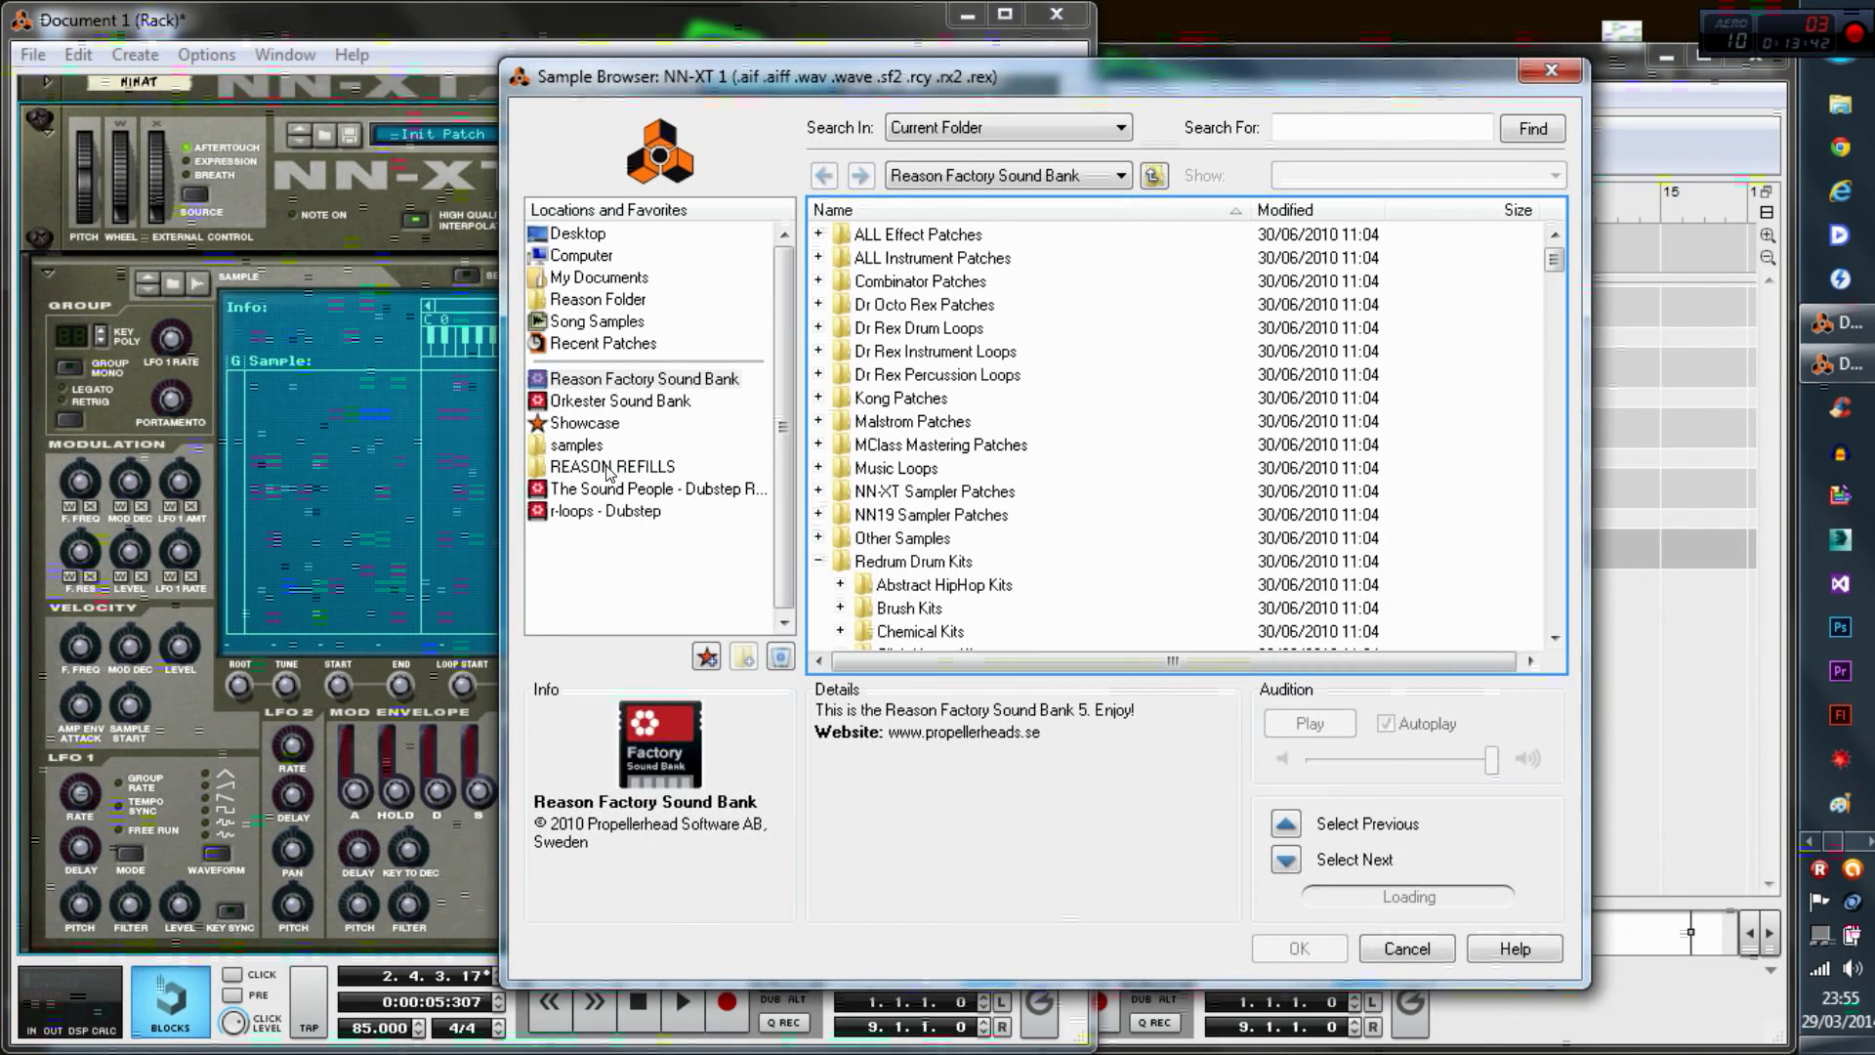
- Expand the 05_HiHats folder under Redrum Drum Kits, xclusive drums-sorted, in the Reason Factory Sound Bank
{"action": "left_click", "coordinate": [609, 469]}
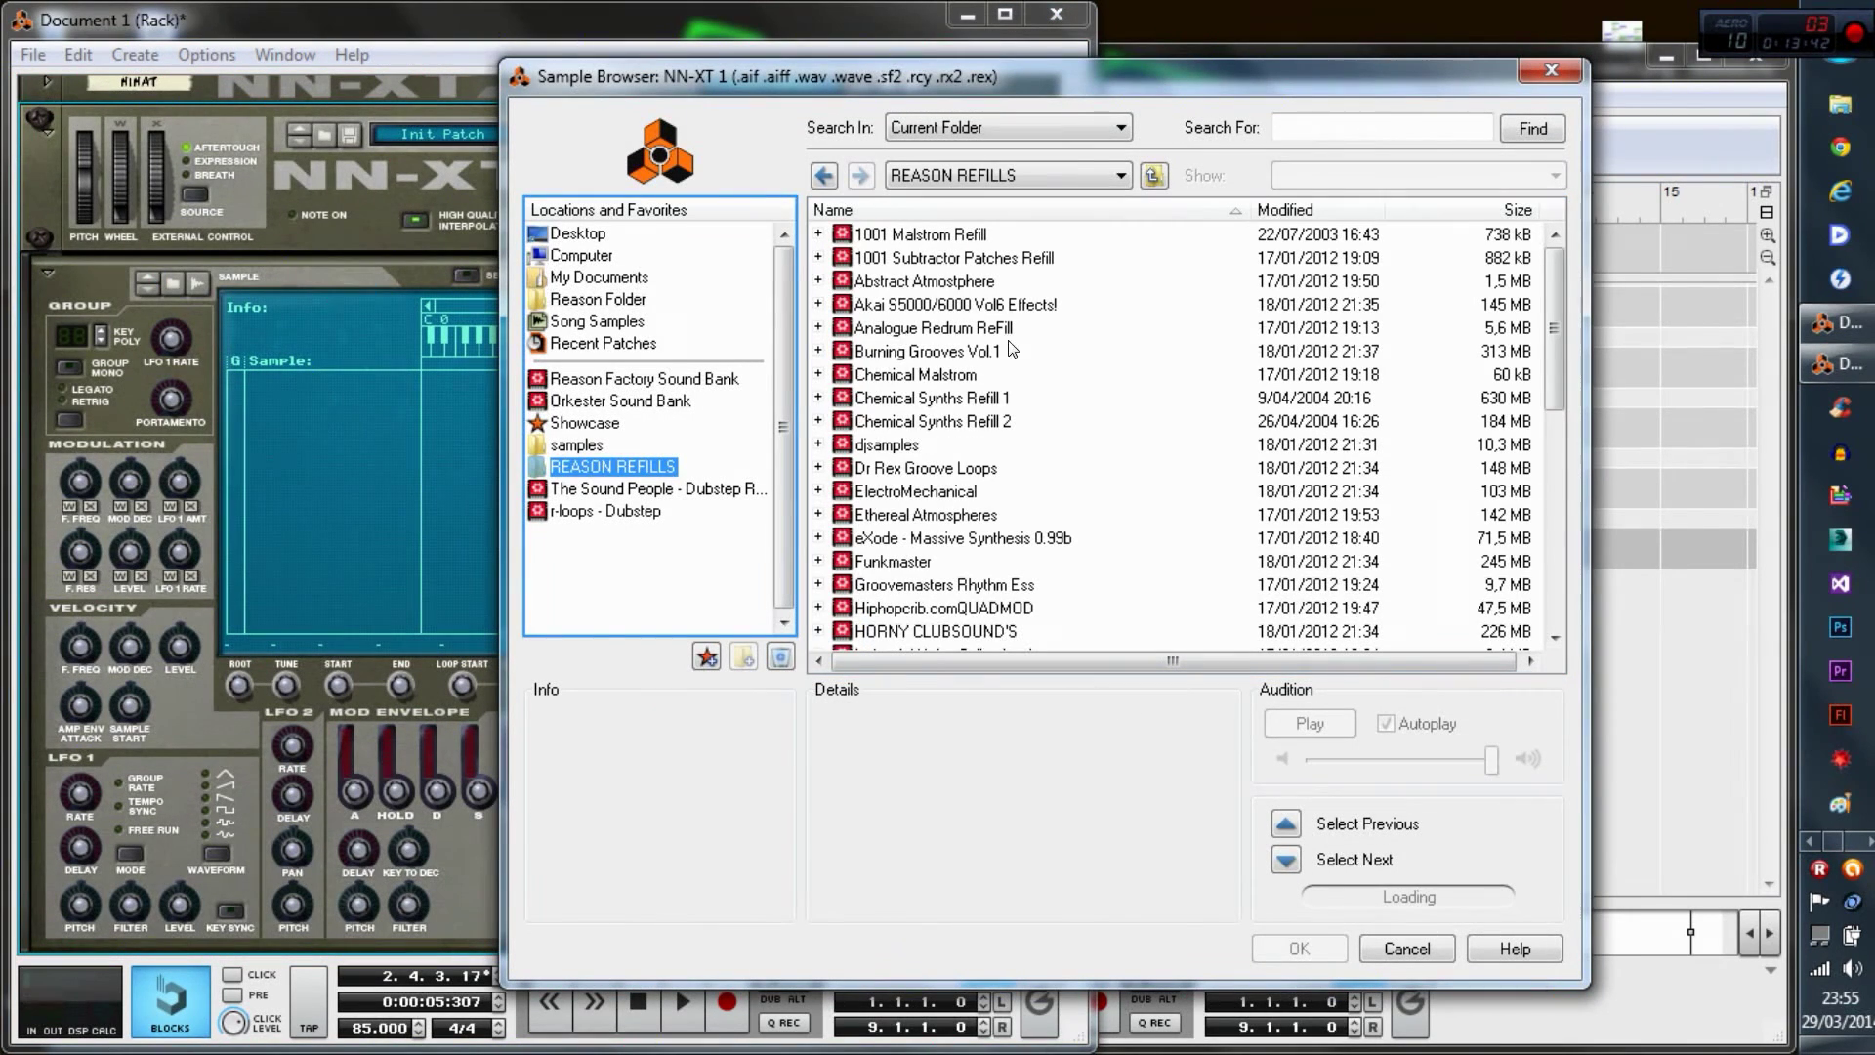
{"action": "left_click", "coordinate": [527, 379]}
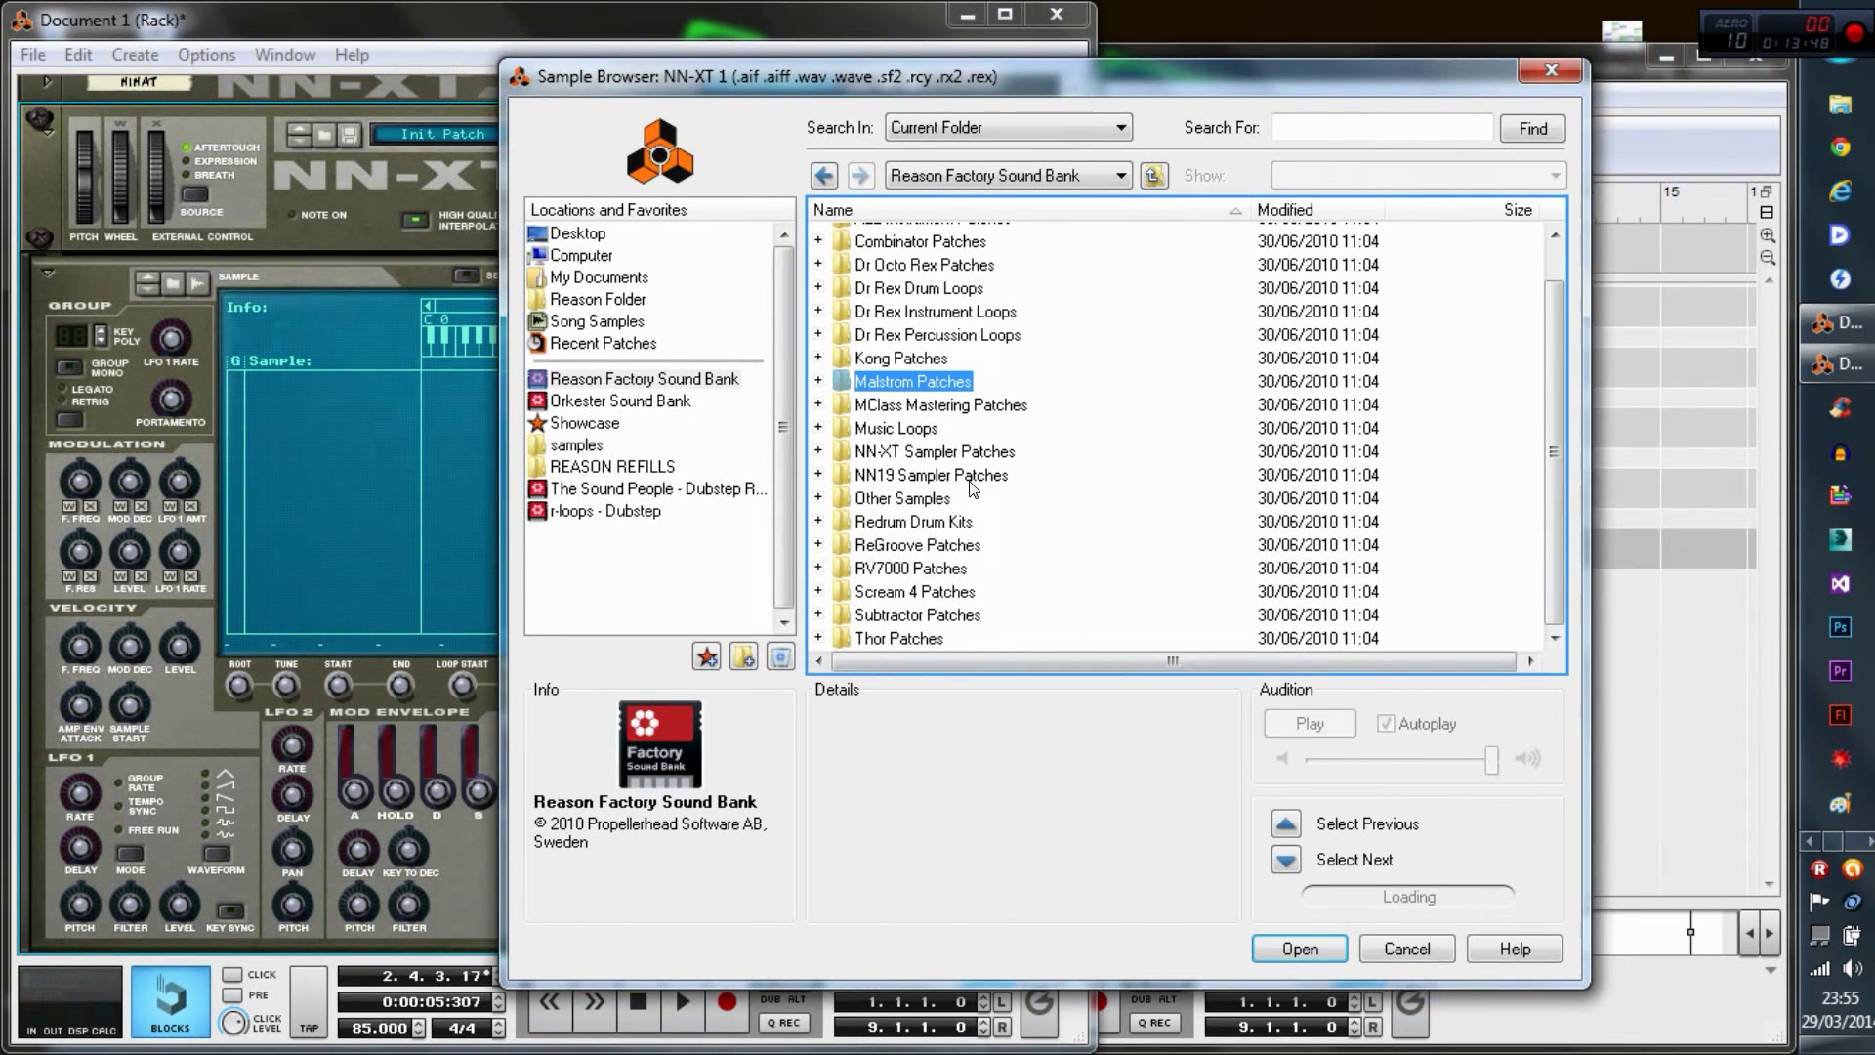
{"action": "left_click", "coordinate": [817, 525]}
{"action": "scroll", "coordinate": [843, 532], "scroll_direction": "down", "scroll_amount": 3}
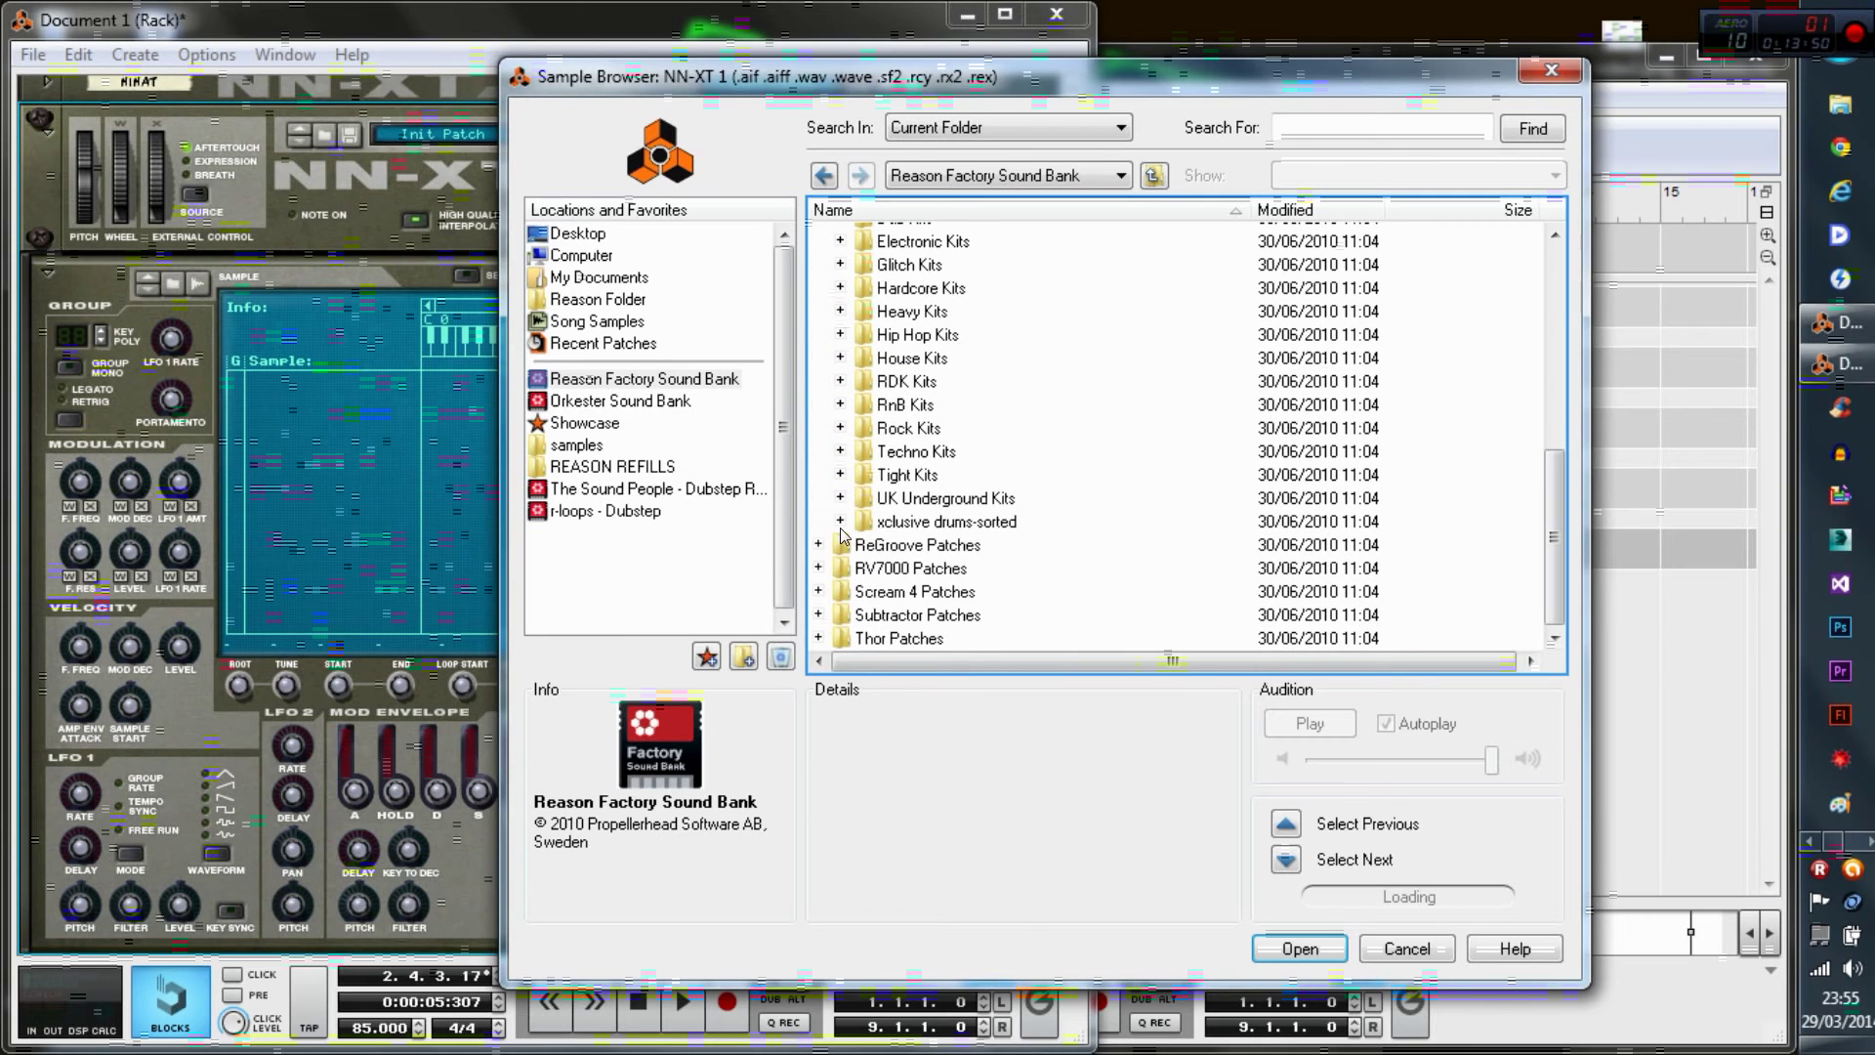
{"action": "left_click", "coordinate": [838, 521]}
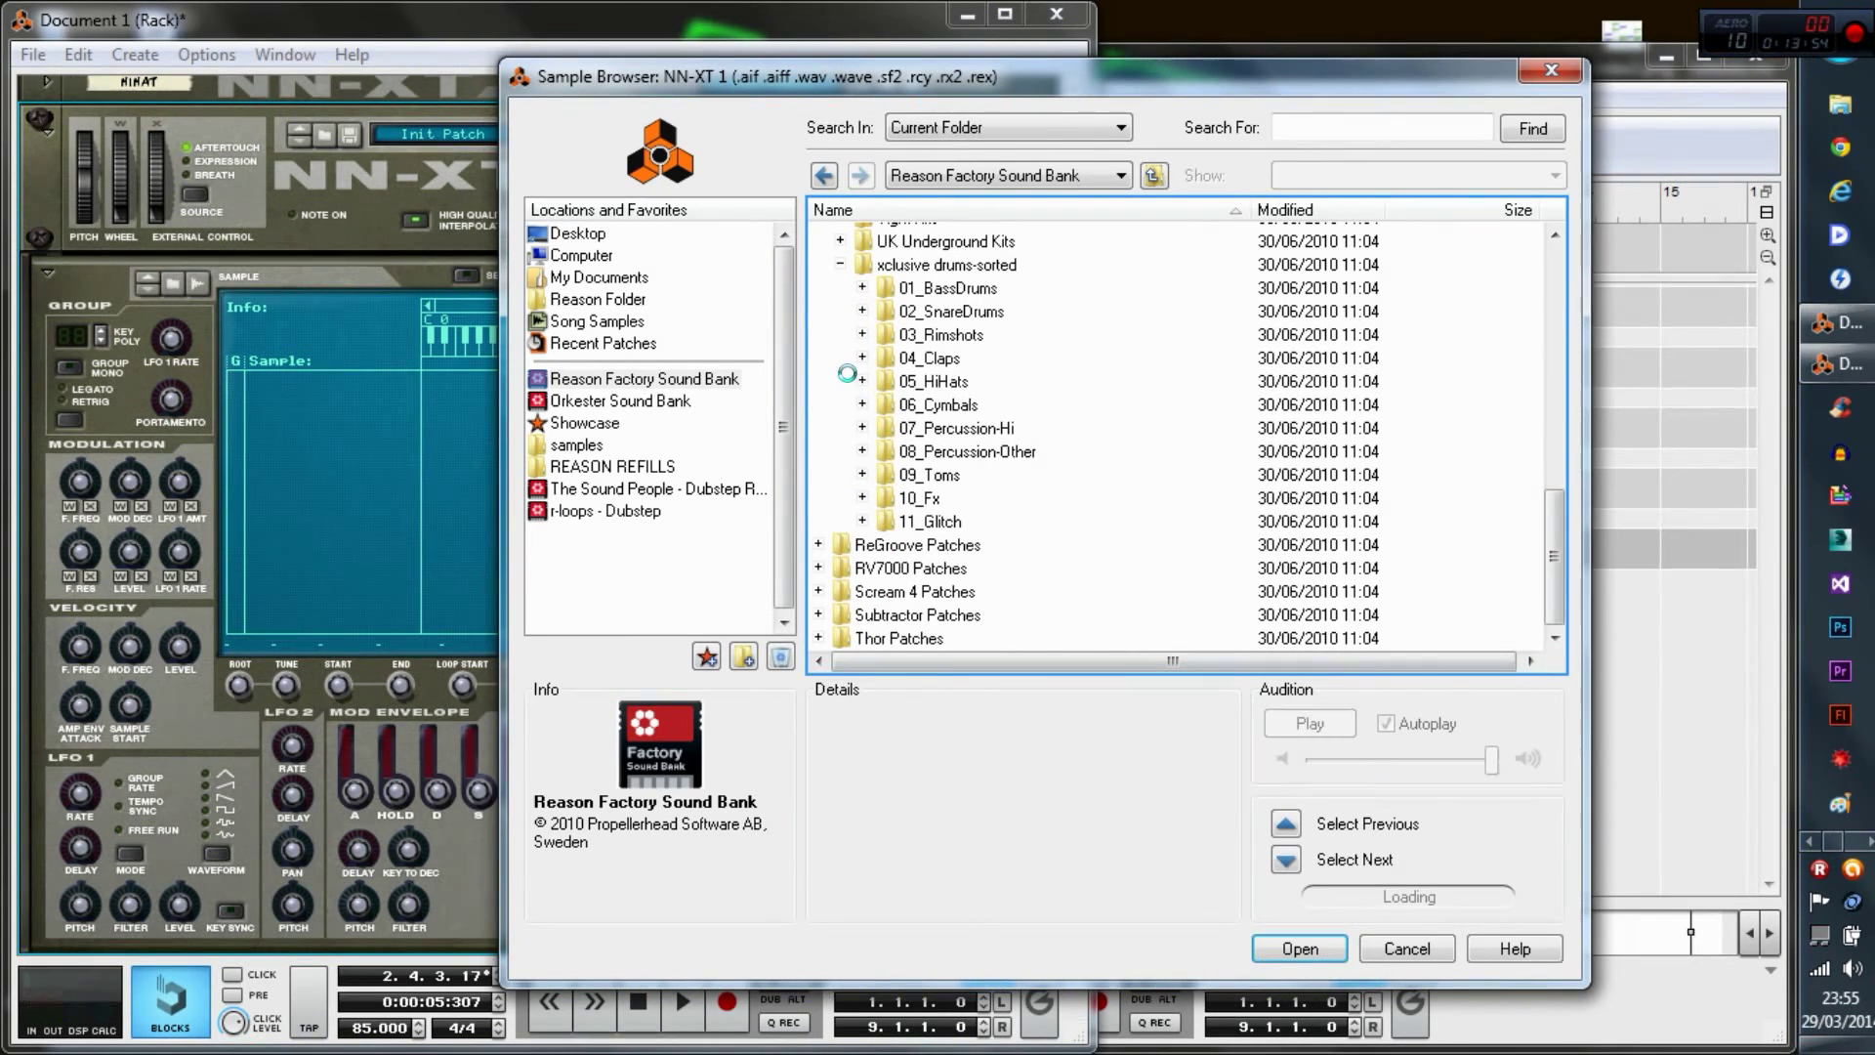
{"action": "scroll", "coordinate": [871, 514], "scroll_direction": "down", "scroll_amount": 3}
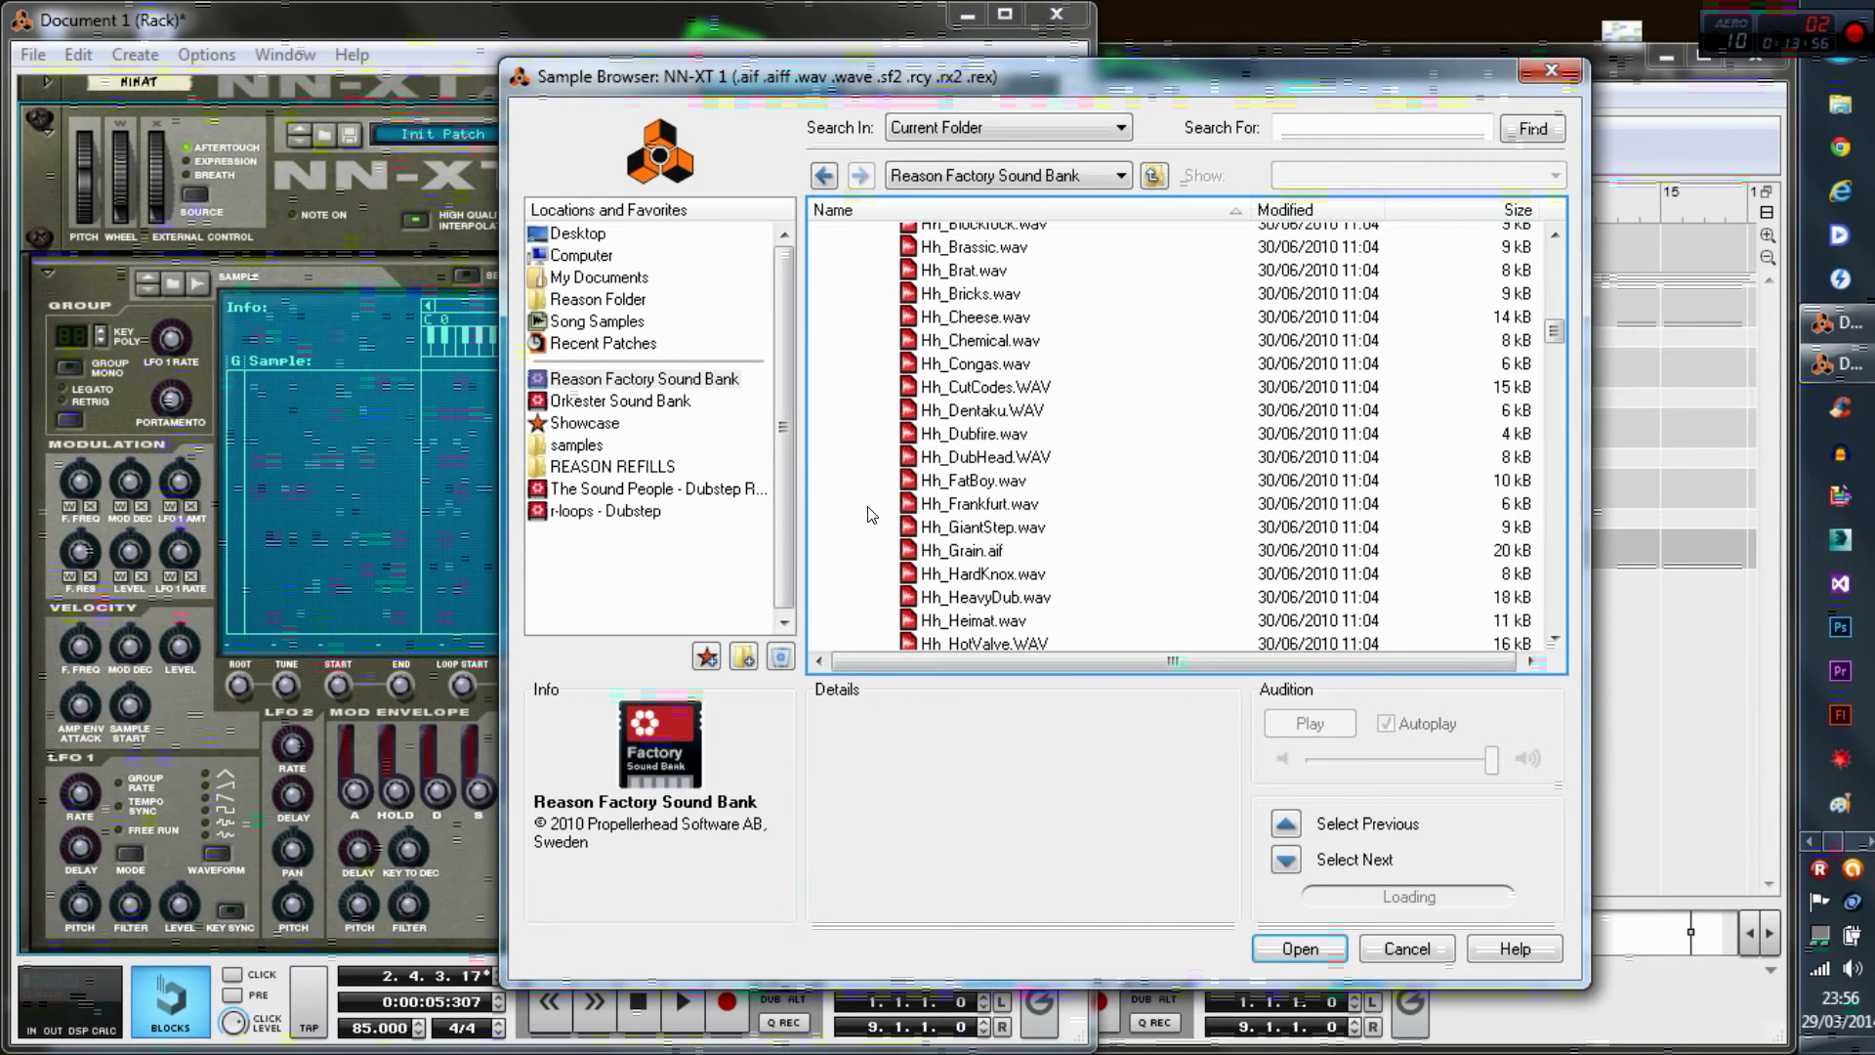
- Audition samples in the 05_HiHats folder and load HH1lng1.aif into the NN-XT 1 sampler
{"action": "left_click", "coordinate": [935, 459]}
{"action": "key", "text": "Down"}
{"action": "key", "text": "Down"}
{"action": "key", "text": "Down"}
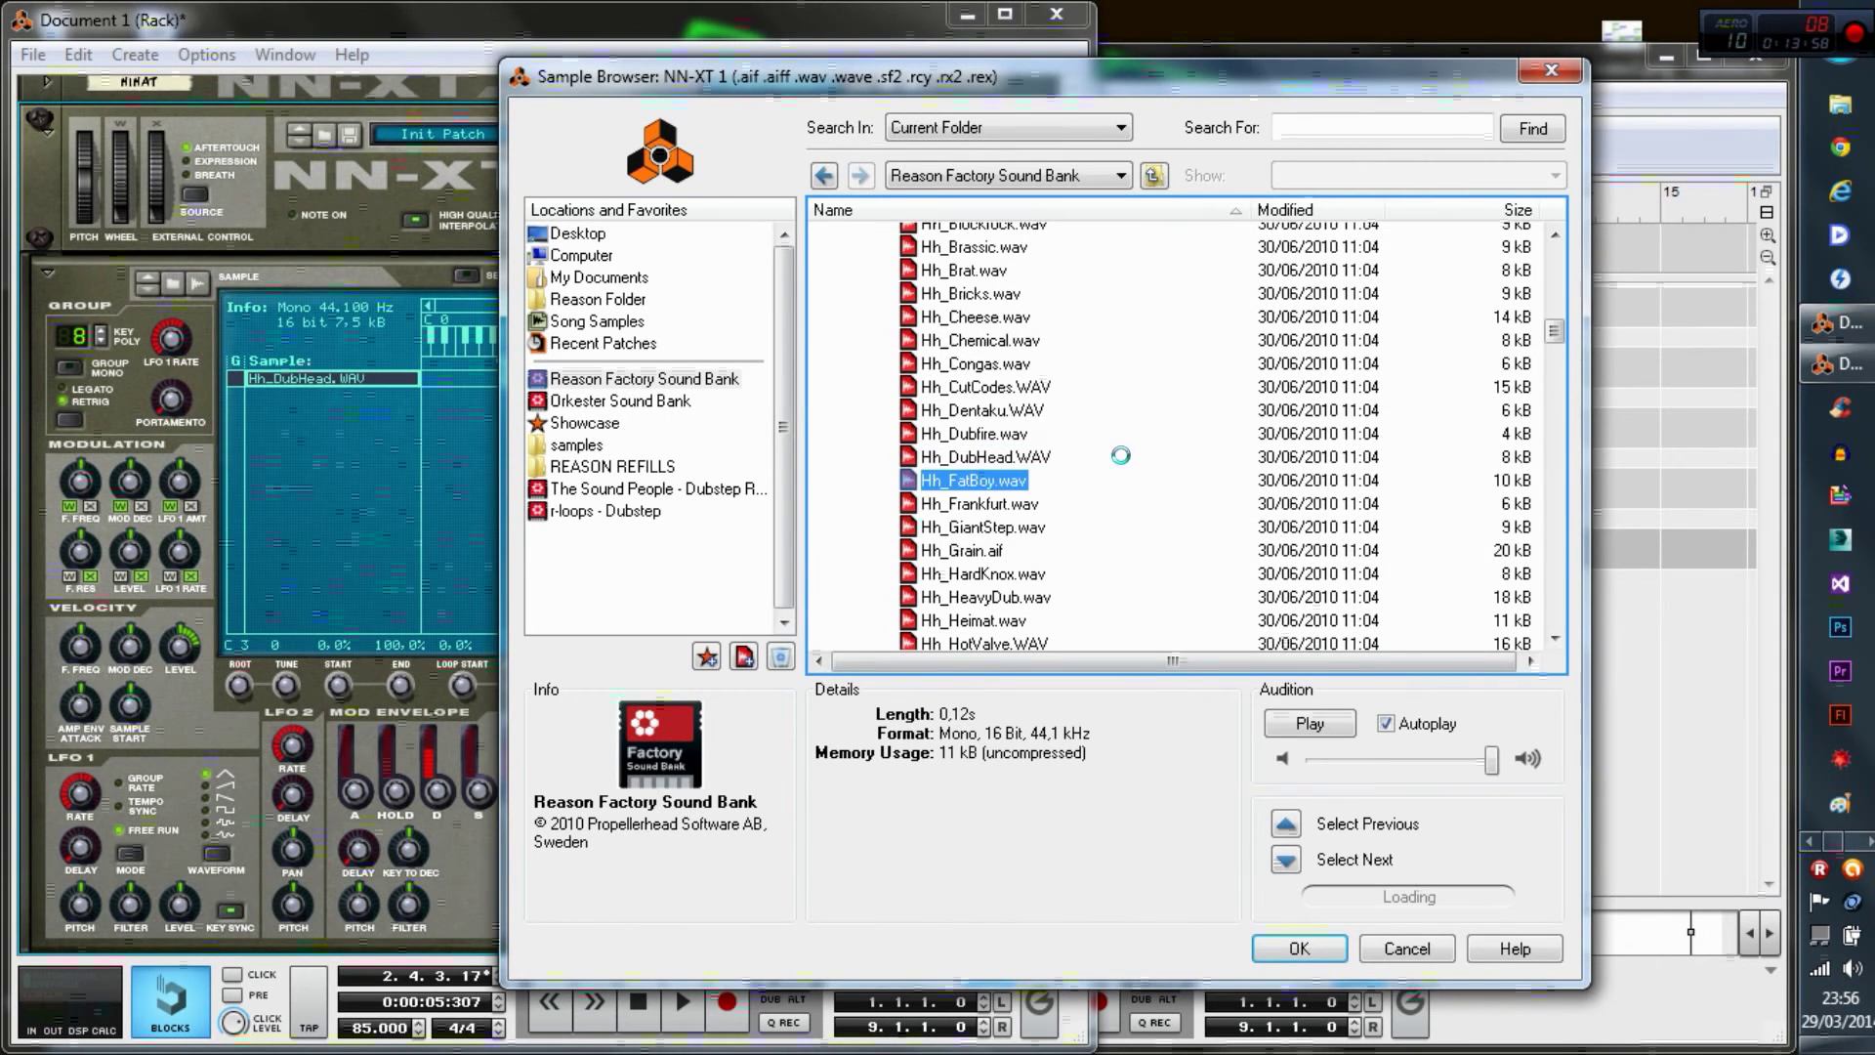
{"action": "scroll", "coordinate": [1216, 478], "scroll_direction": "down", "scroll_amount": 5}
{"action": "scroll", "coordinate": [1216, 478], "scroll_direction": "down", "scroll_amount": 15}
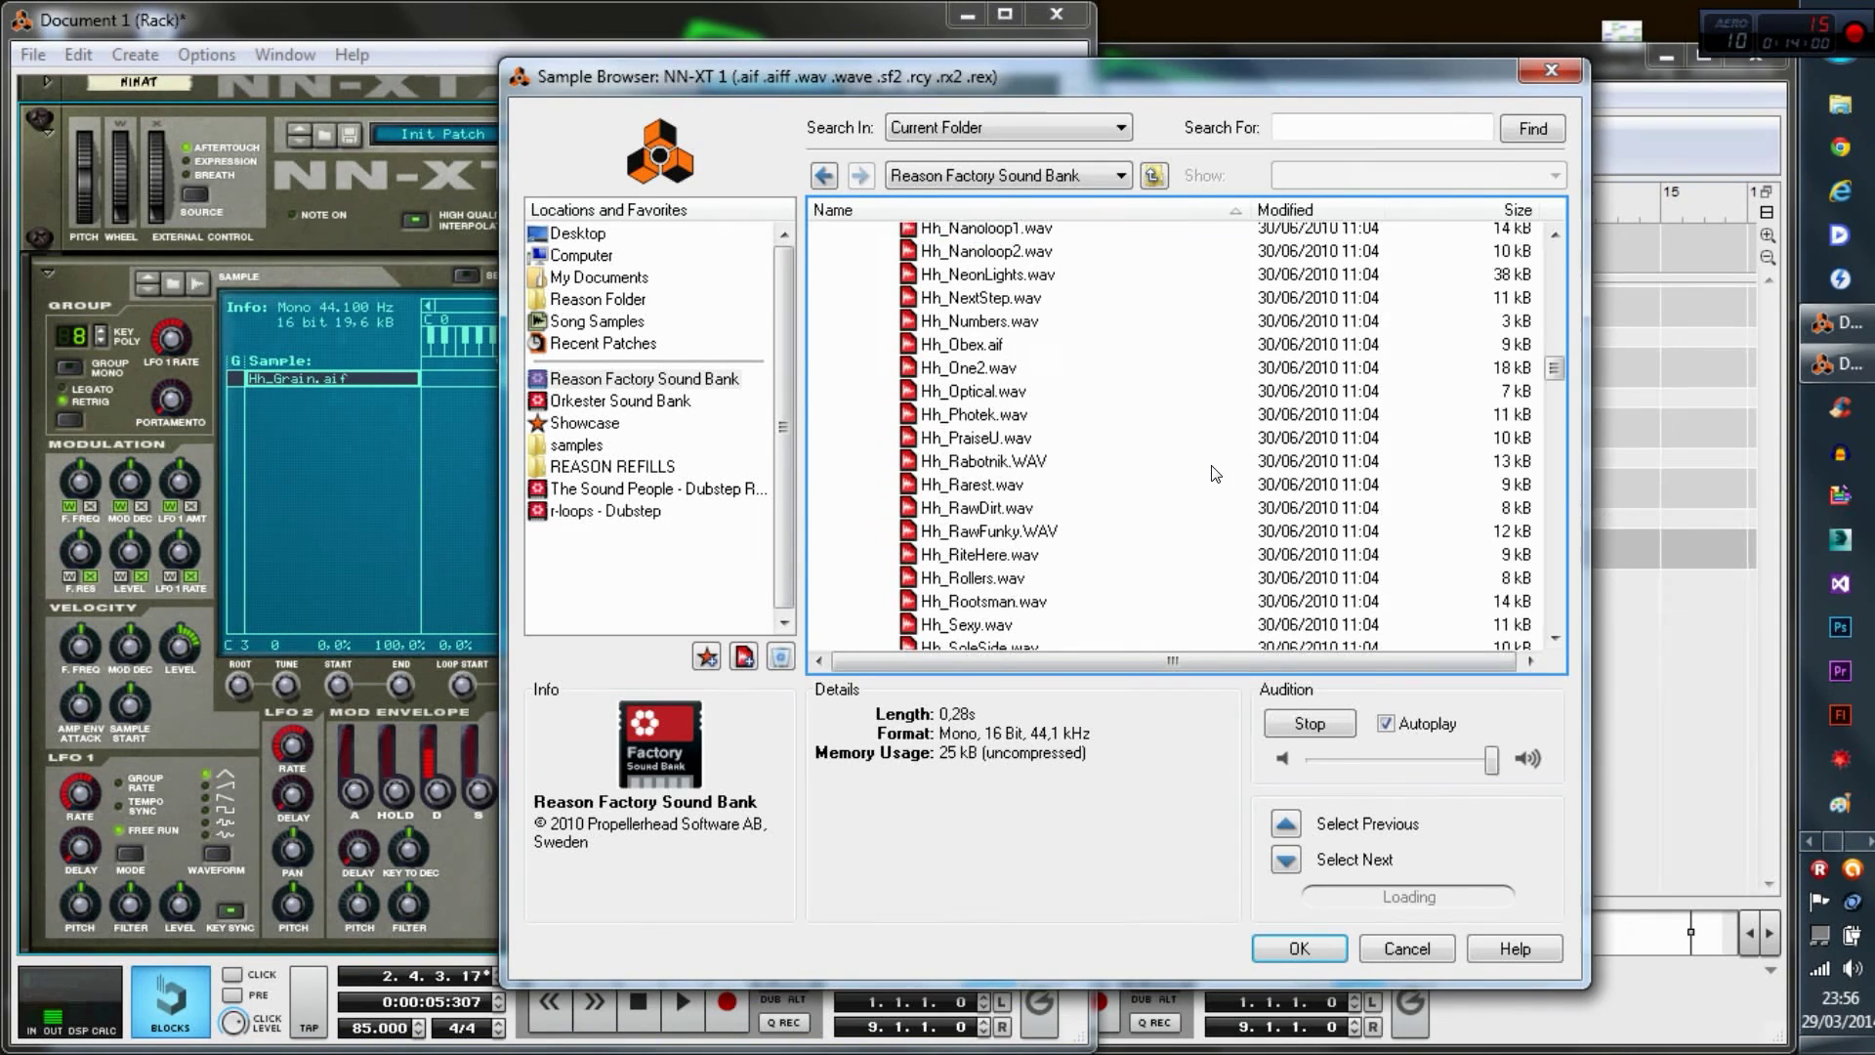
{"action": "left_click", "coordinate": [1070, 457]}
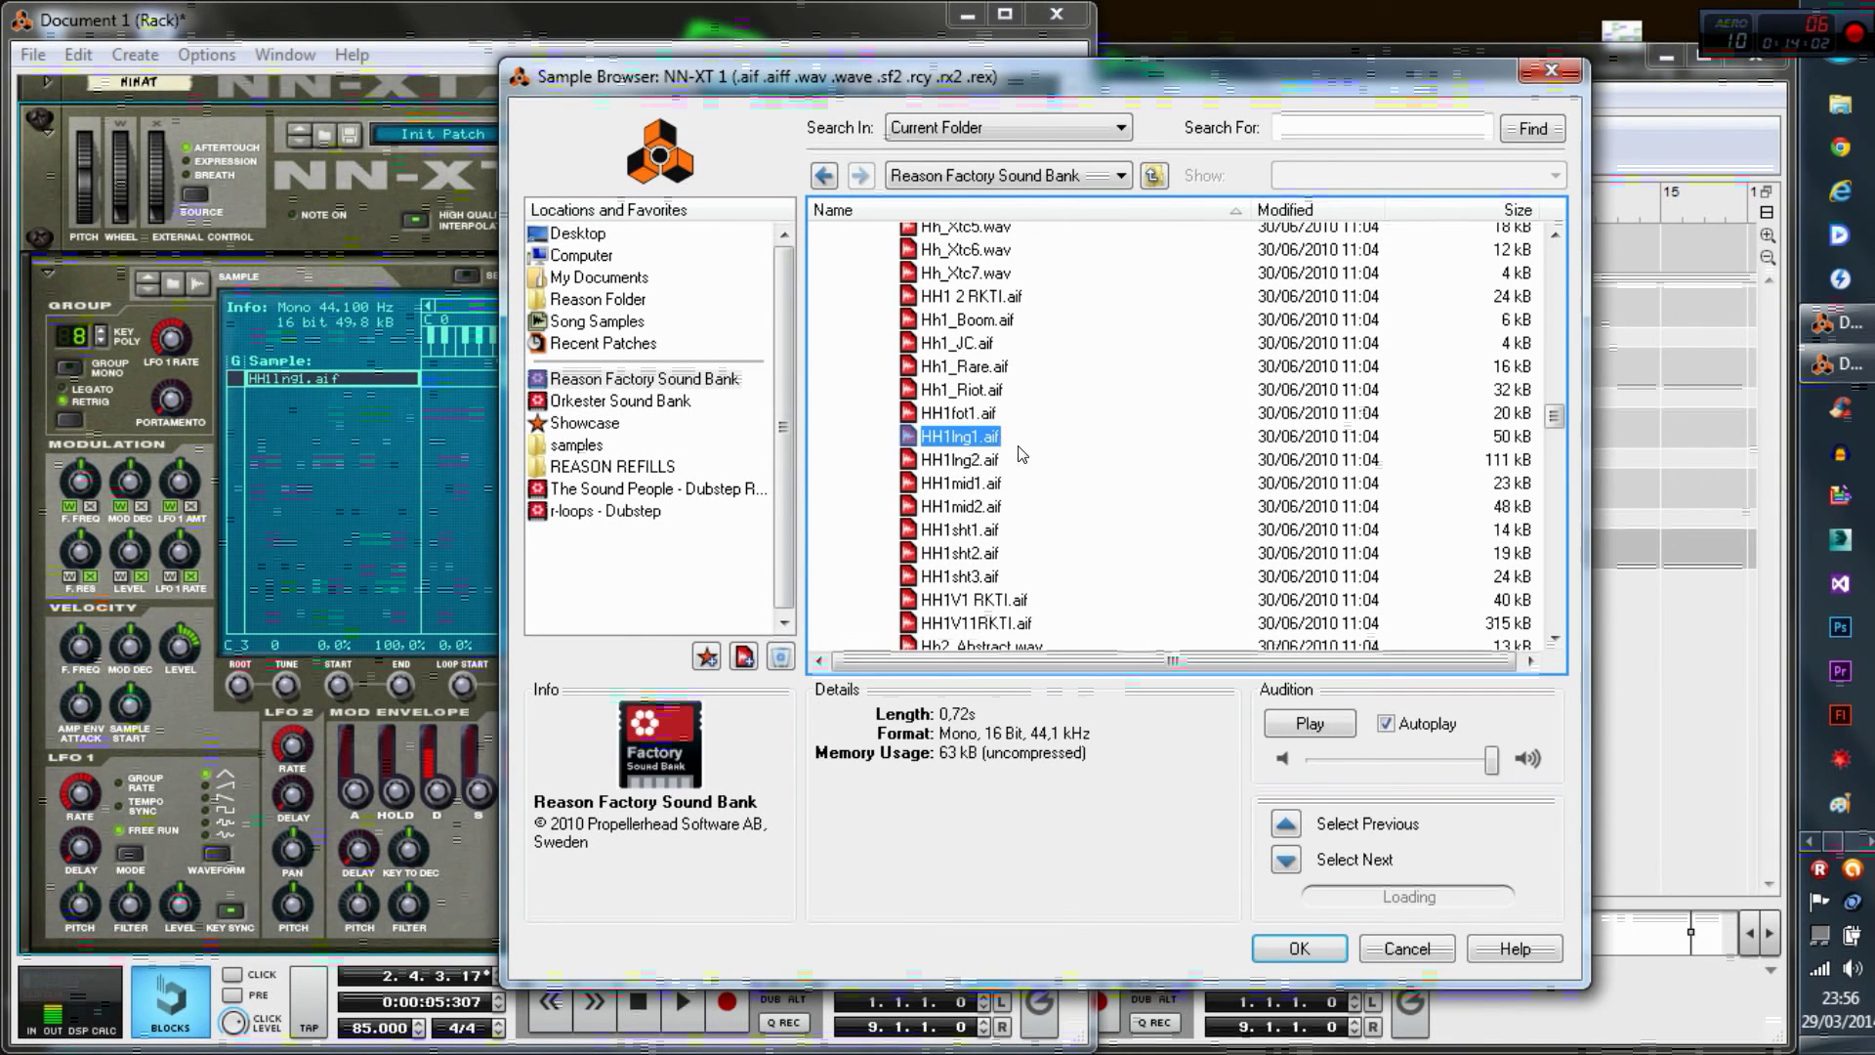
{"action": "scroll", "coordinate": [1065, 457], "scroll_direction": "down", "scroll_amount": 3}
{"action": "scroll", "coordinate": [1040, 462], "scroll_direction": "up", "scroll_amount": 2}
{"action": "key", "text": "Up"}
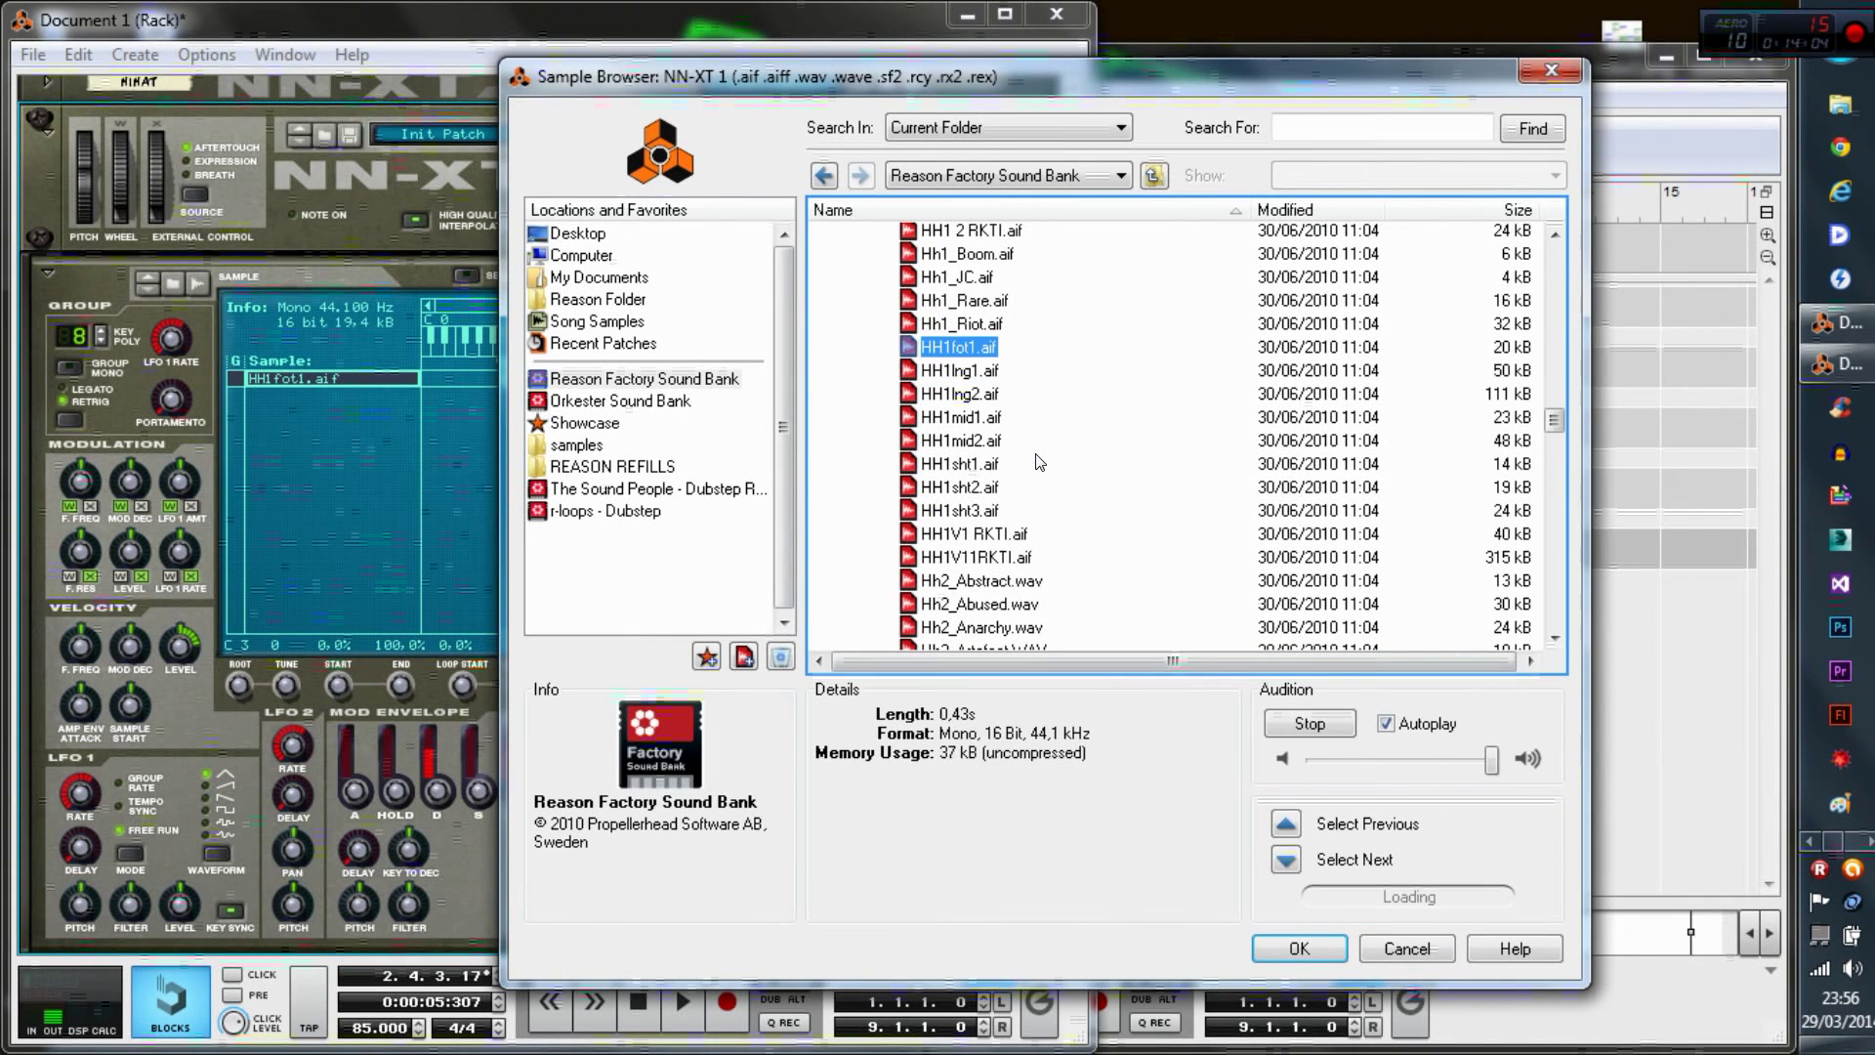
{"action": "key", "text": "Down"}
{"action": "key", "text": "Down"}
{"action": "key", "text": "Up"}
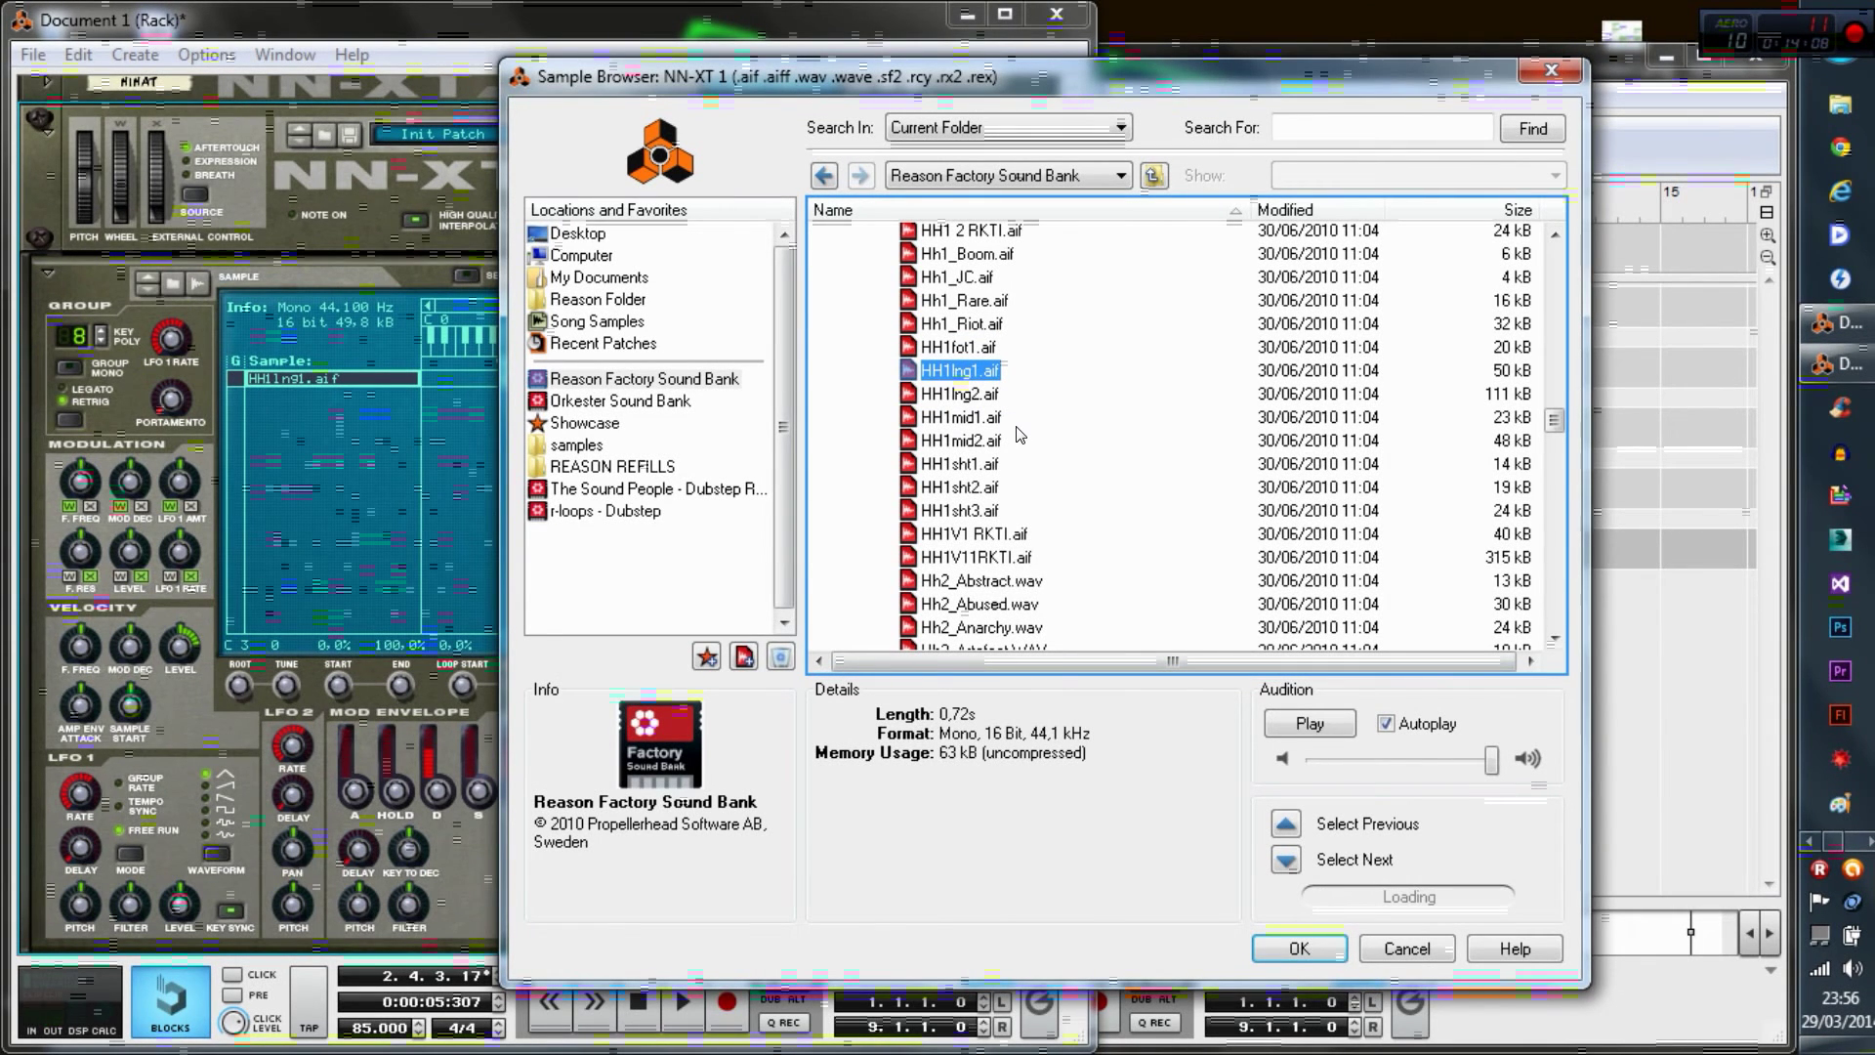
{"action": "key", "text": "Return"}
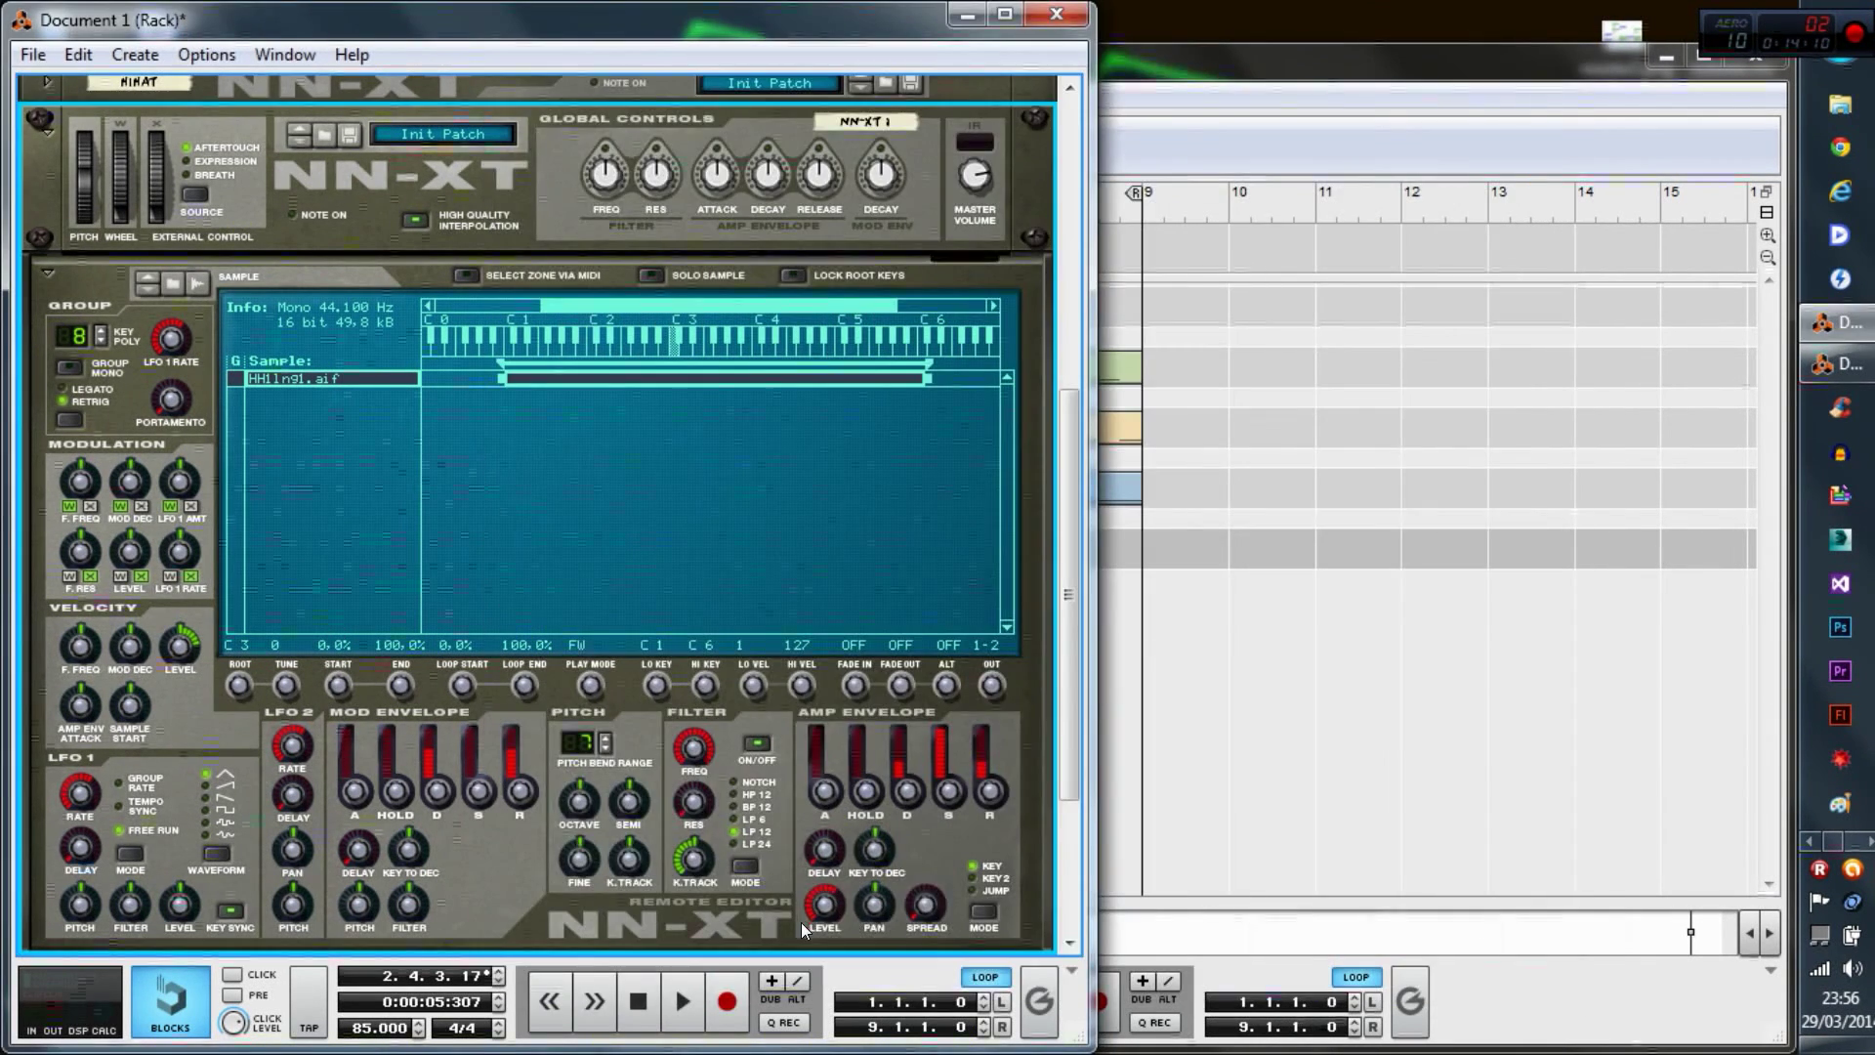
- Copy the first two-bar hihat clip onto the NN-XT 1 track at bar 1 and open the copy for editing
{"action": "left_click", "coordinate": [1365, 567]}
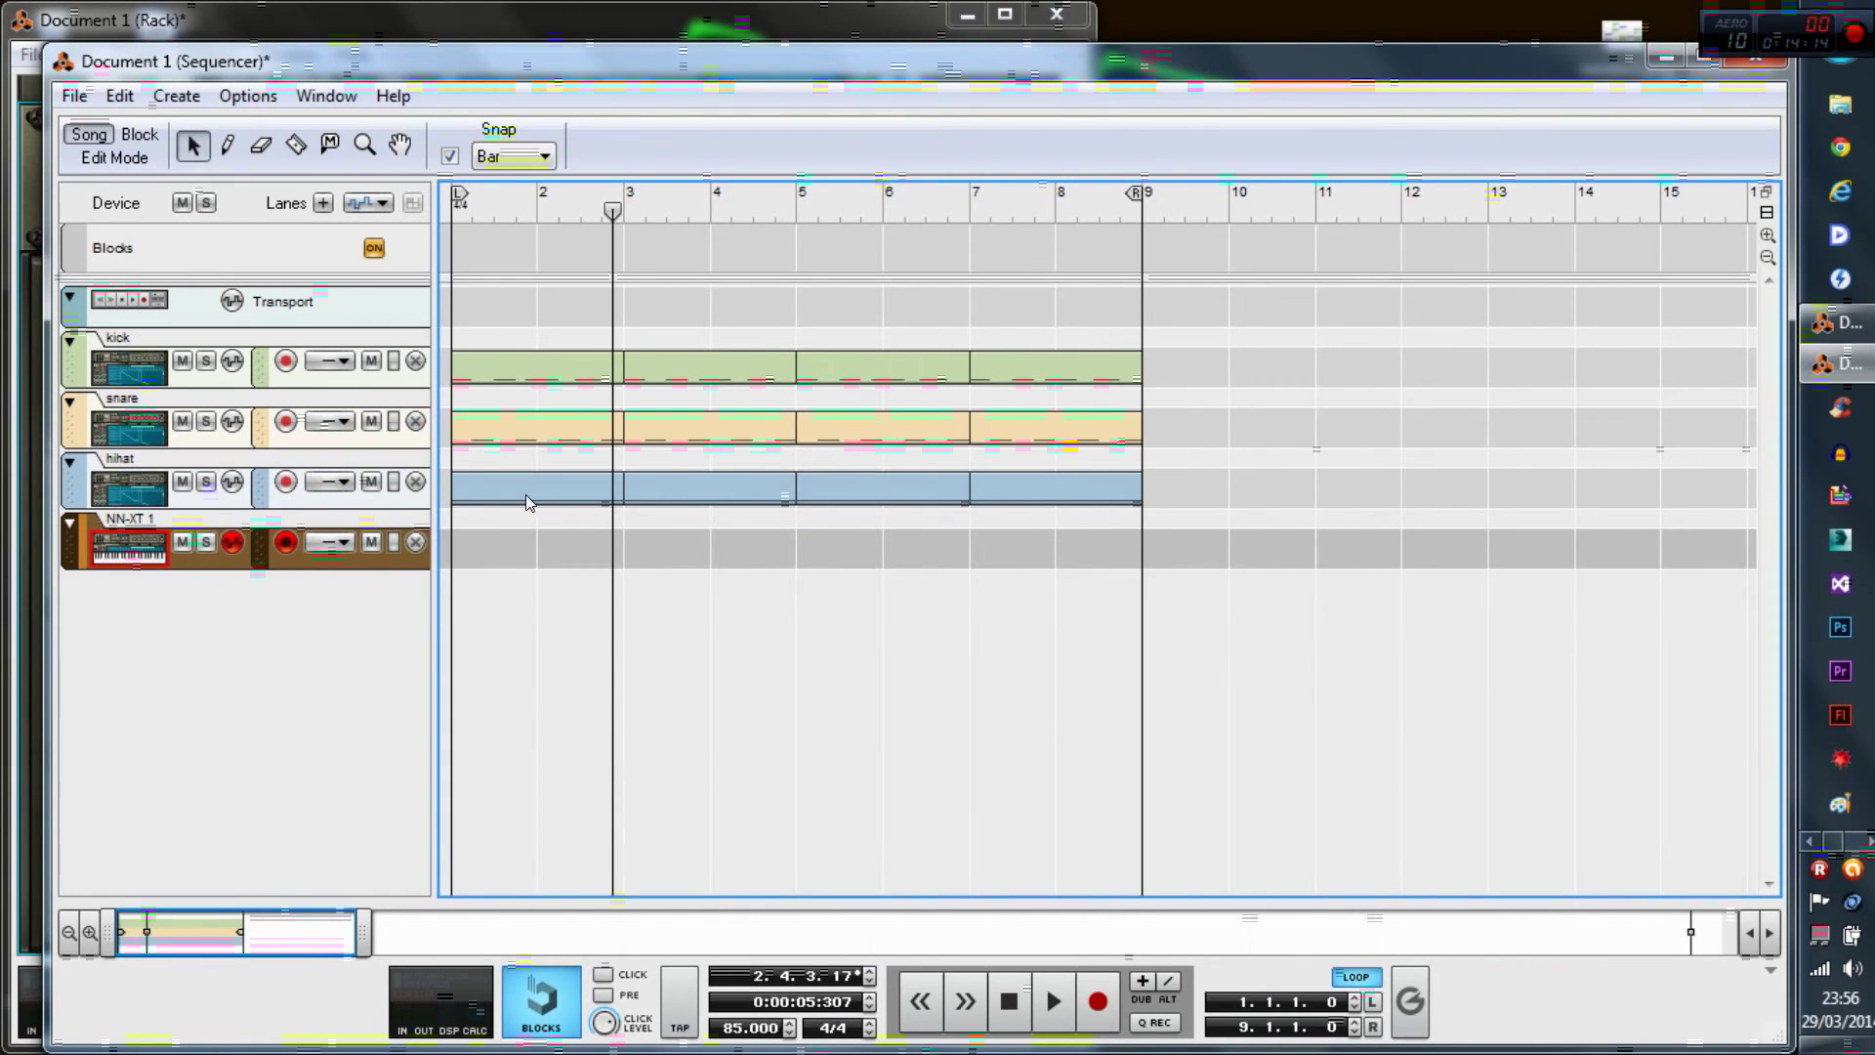
{"action": "left_click_drag", "start_coordinate": [526, 494], "coordinate": [493, 566]}
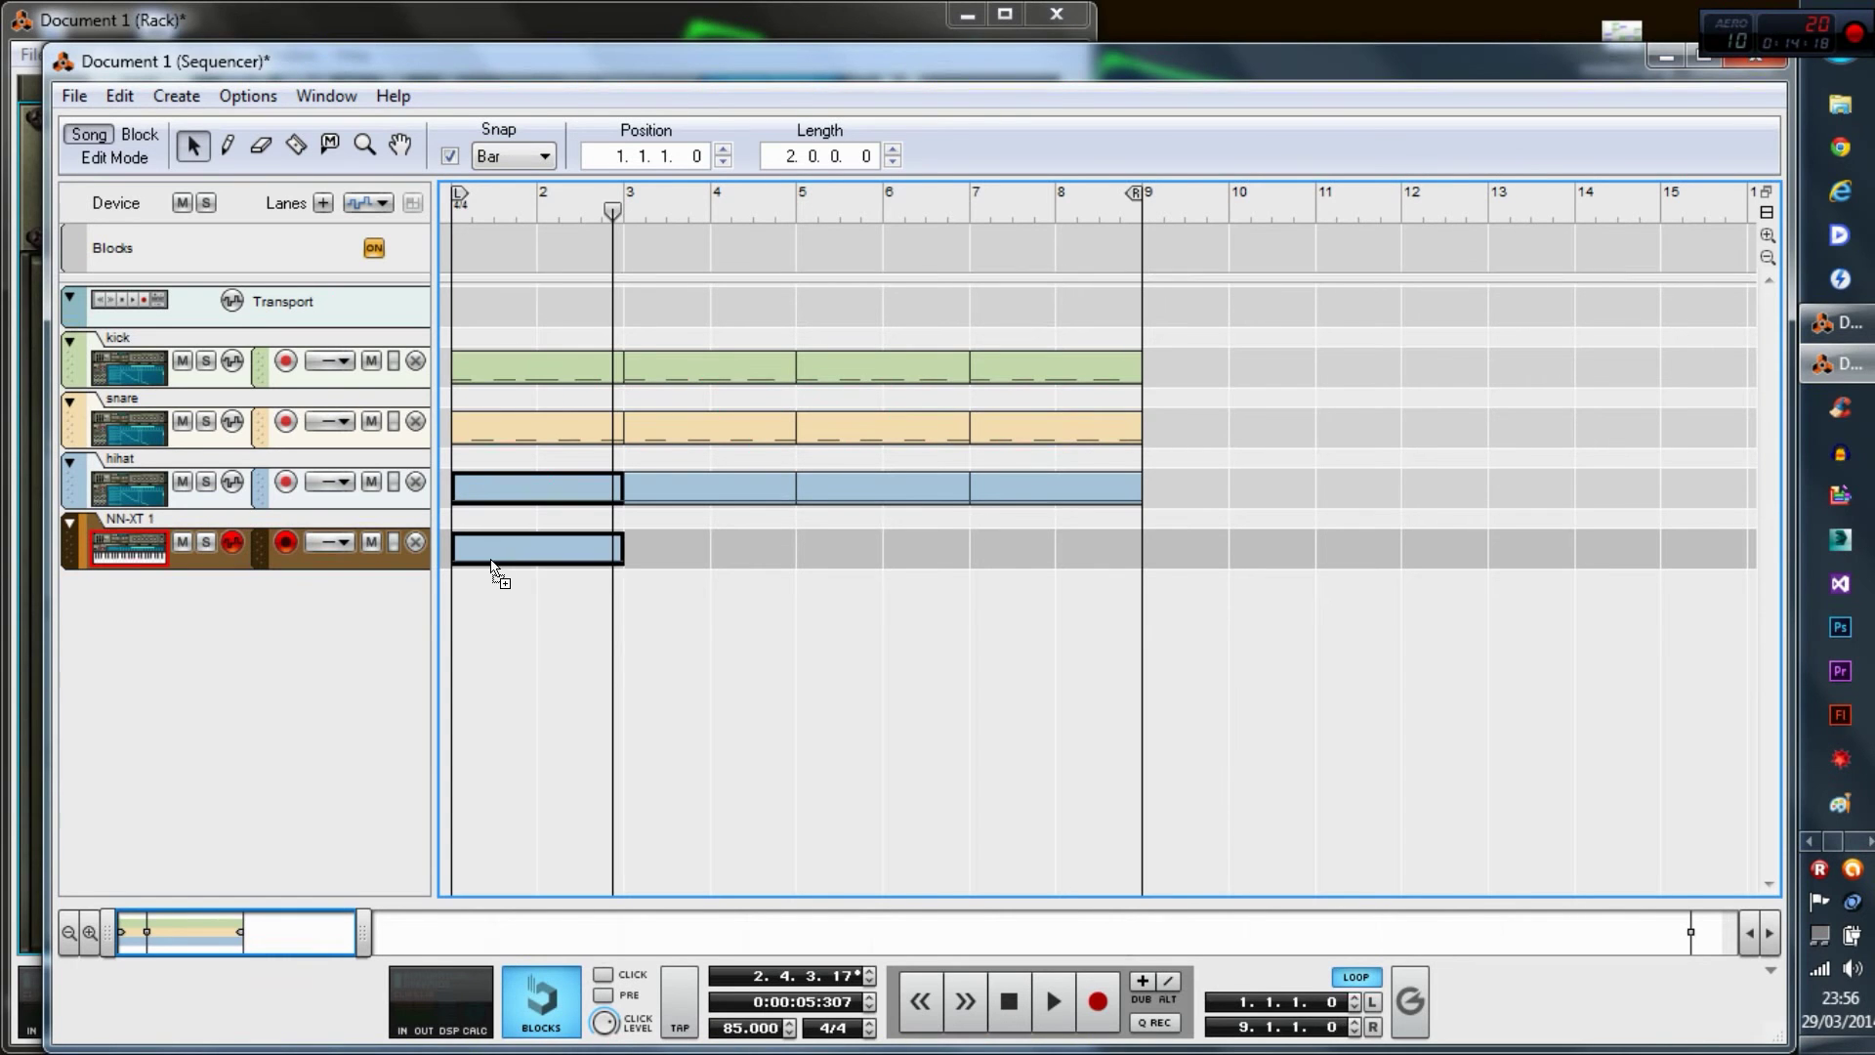
{"action": "double_click", "coordinate": [518, 545]}
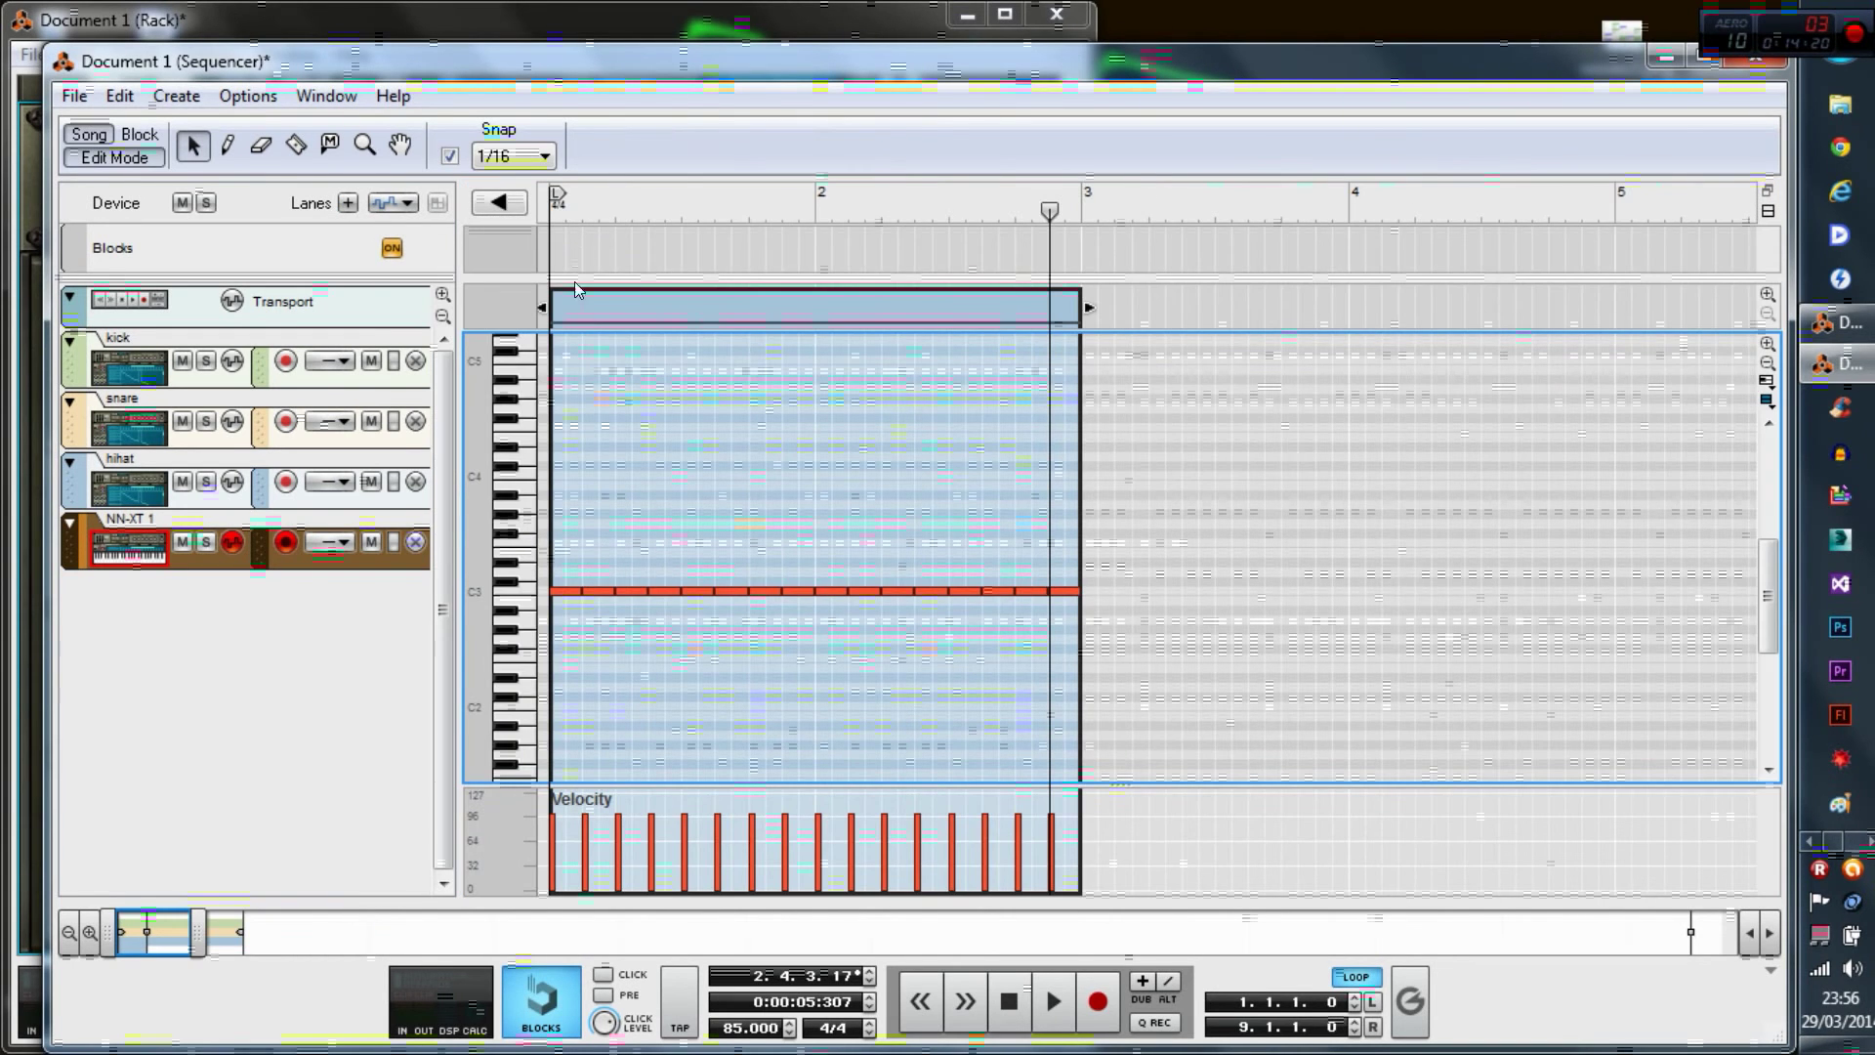
- Delete all notes in the copied clip except the C3 at 2.4.1.0, lengthen it to 0.1.0.0 and play from 1.4.4.0
{"action": "left_click_drag", "start_coordinate": [653, 610], "coordinate": [990, 634]}
{"action": "key", "text": "Delete"}
{"action": "left_click", "coordinate": [1046, 590]}
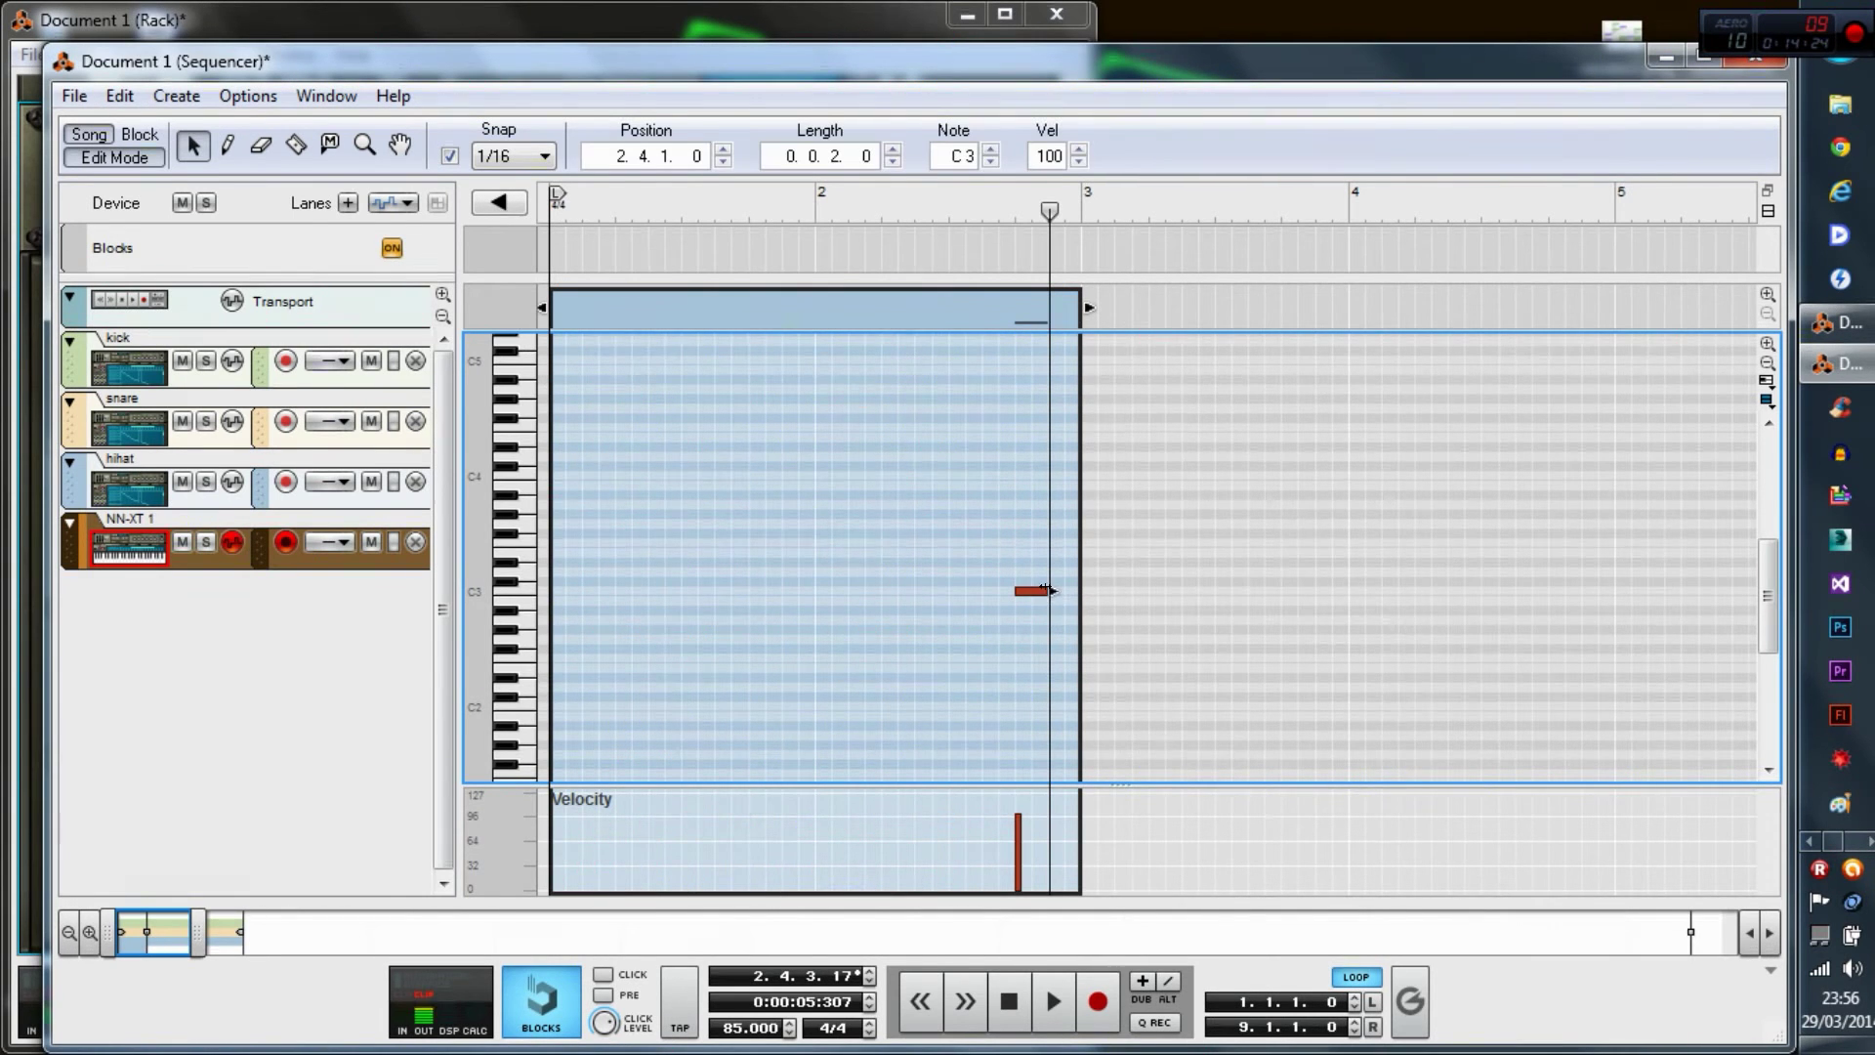
{"action": "left_click_drag", "start_coordinate": [915, 214], "coordinate": [800, 211]}
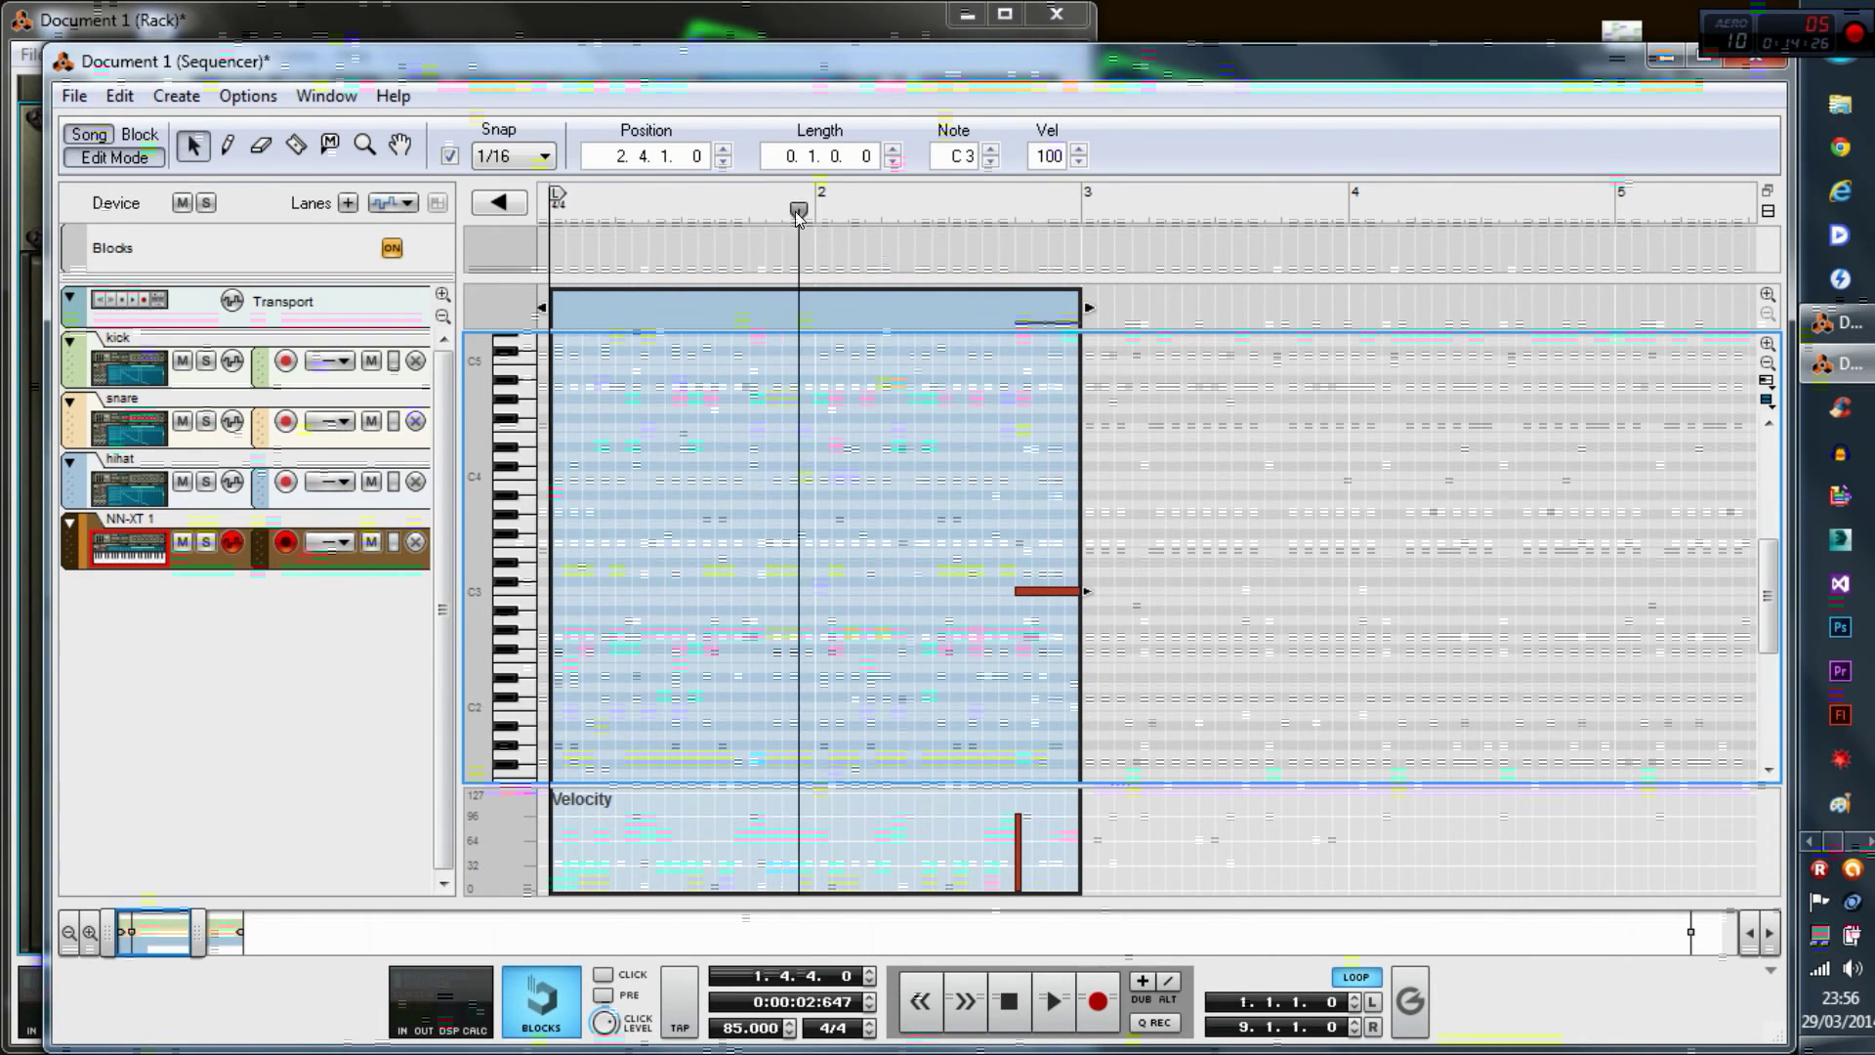
{"action": "key", "text": "space"}
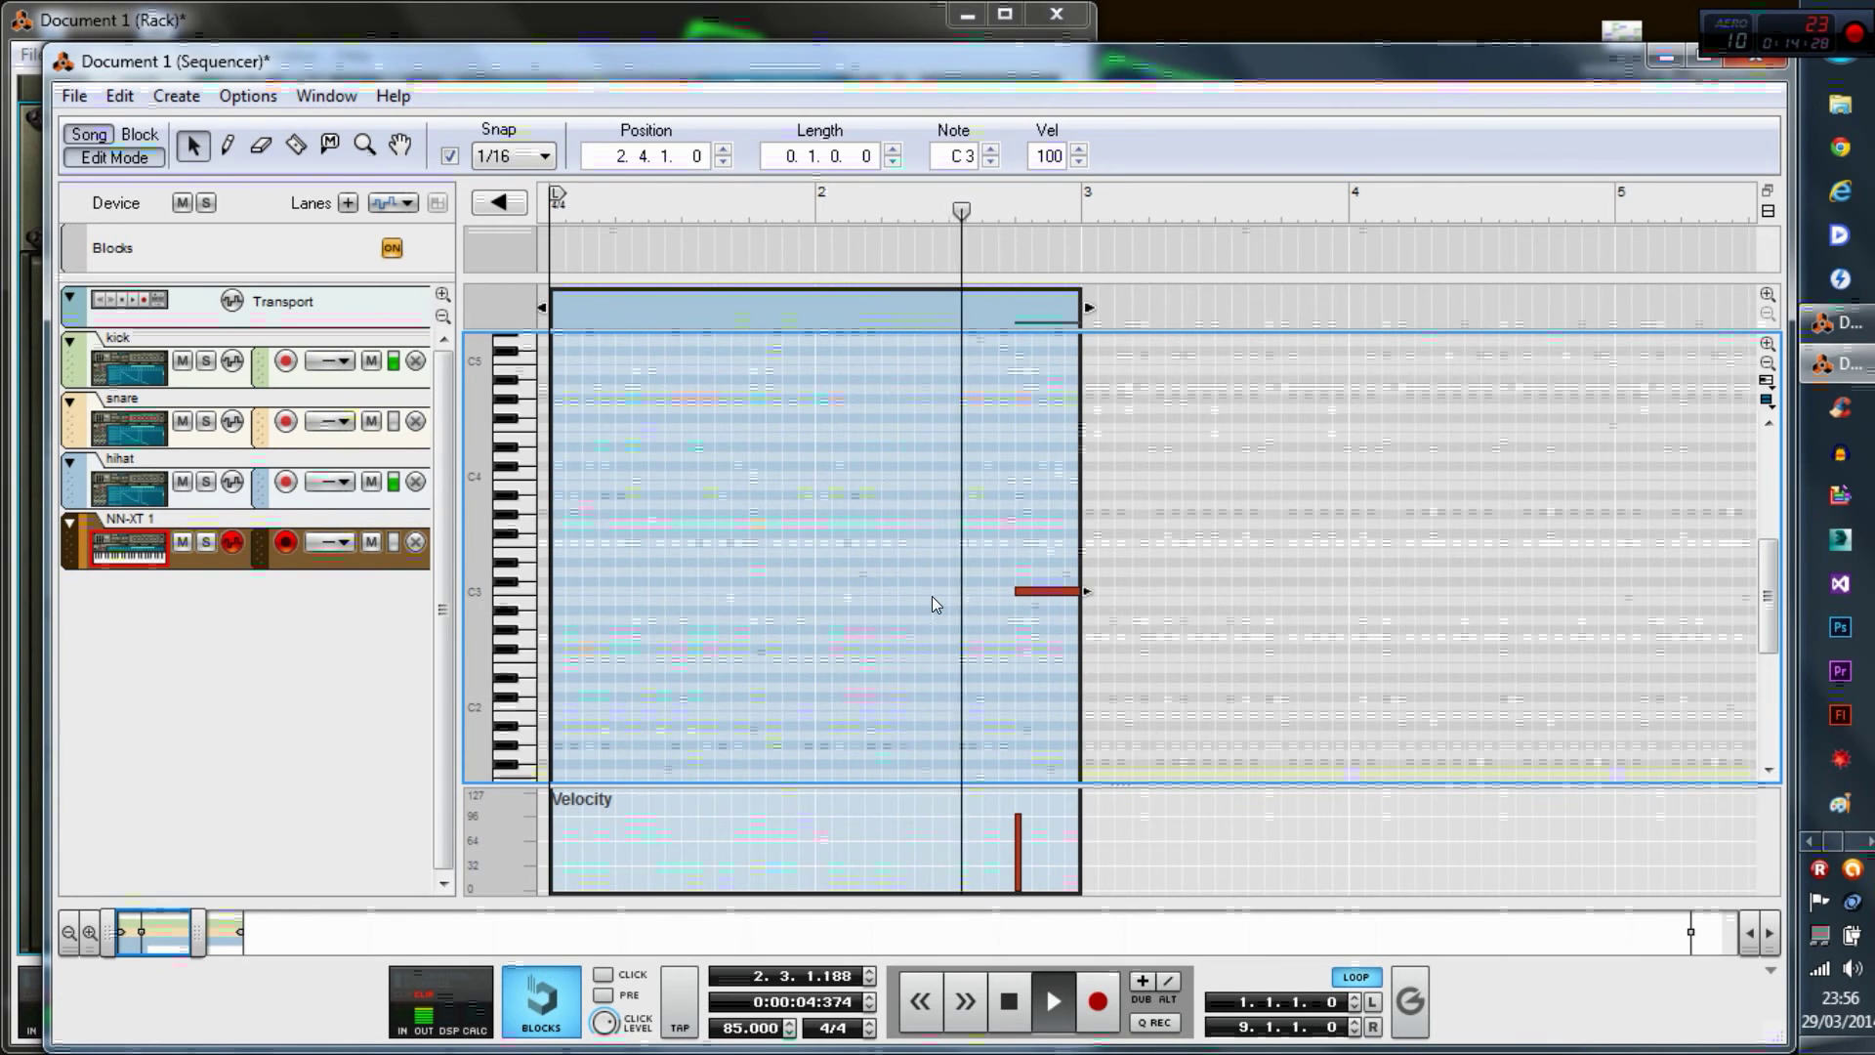
{"action": "key", "text": "space"}
- Place the remaining C3 note at 2.4.3.0 with a length of 0.0.2.0 and play the clip from the start
{"action": "left_click_drag", "start_coordinate": [1045, 592], "coordinate": [1062, 593]}
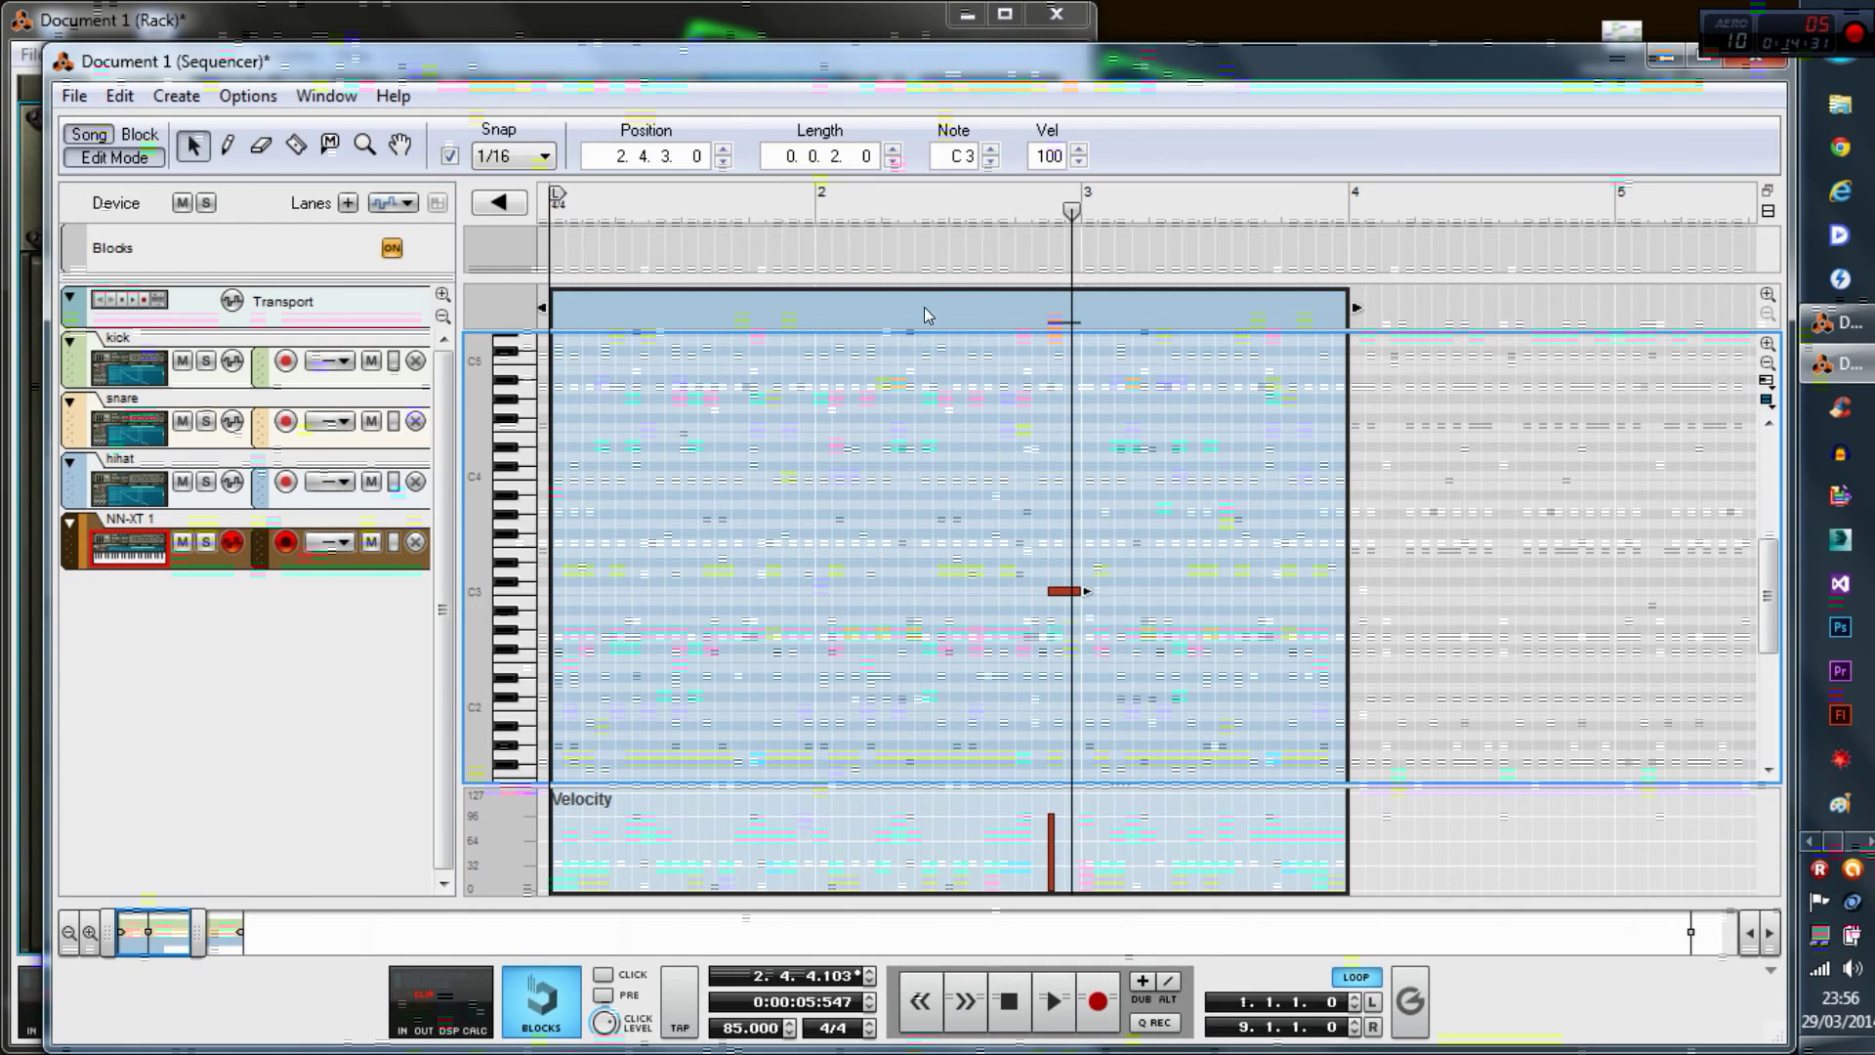
{"action": "left_click", "coordinate": [553, 209]}
{"action": "key", "text": "space"}
- Set the clip's length to 2.0.0.0 and repeat it across bars 3 to 8 of the NN-XT 1 track
{"action": "left_click_drag", "start_coordinate": [1355, 308], "coordinate": [1081, 346]}
{"action": "key", "text": "ctrl+e"}
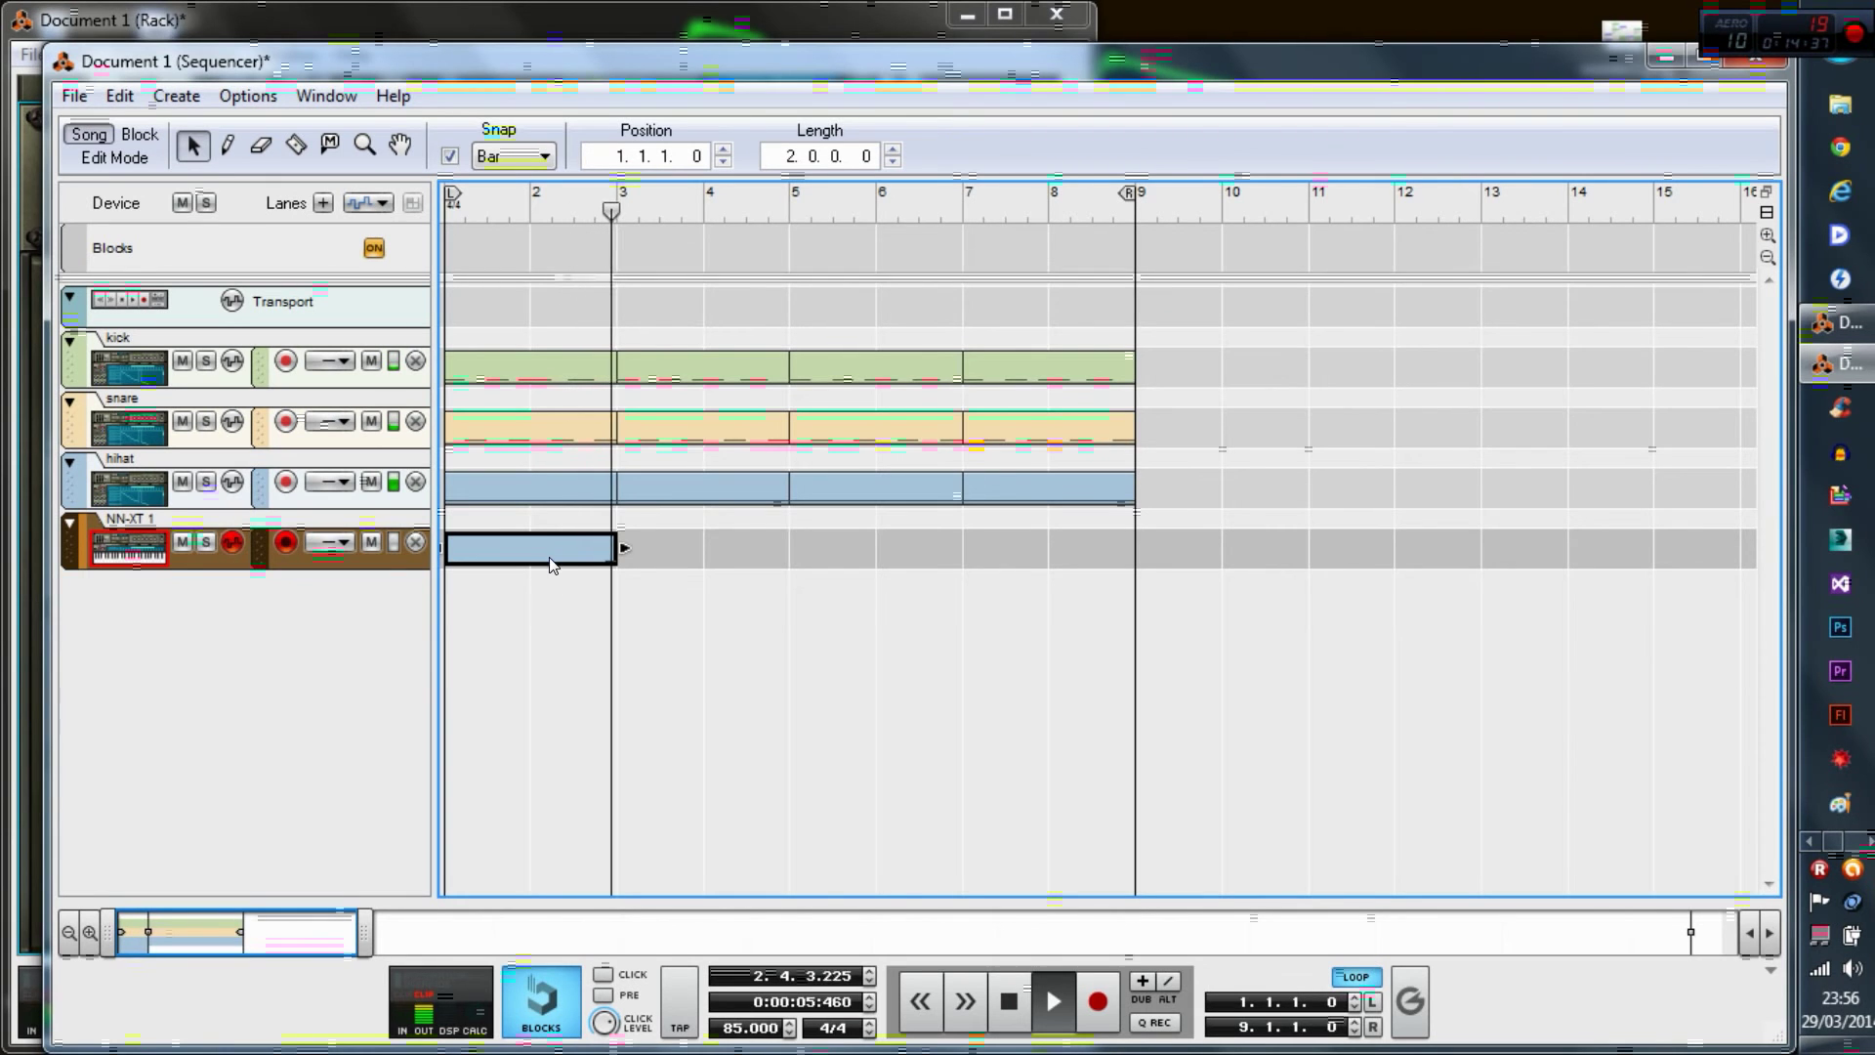
{"action": "left_click_drag", "start_coordinate": [553, 564], "coordinate": [1038, 549]}
- While the loop plays, raise the hihat fader in the mixer and lower the NN-XT 1 channel to level 70
{"action": "left_click", "coordinate": [33, 186]}
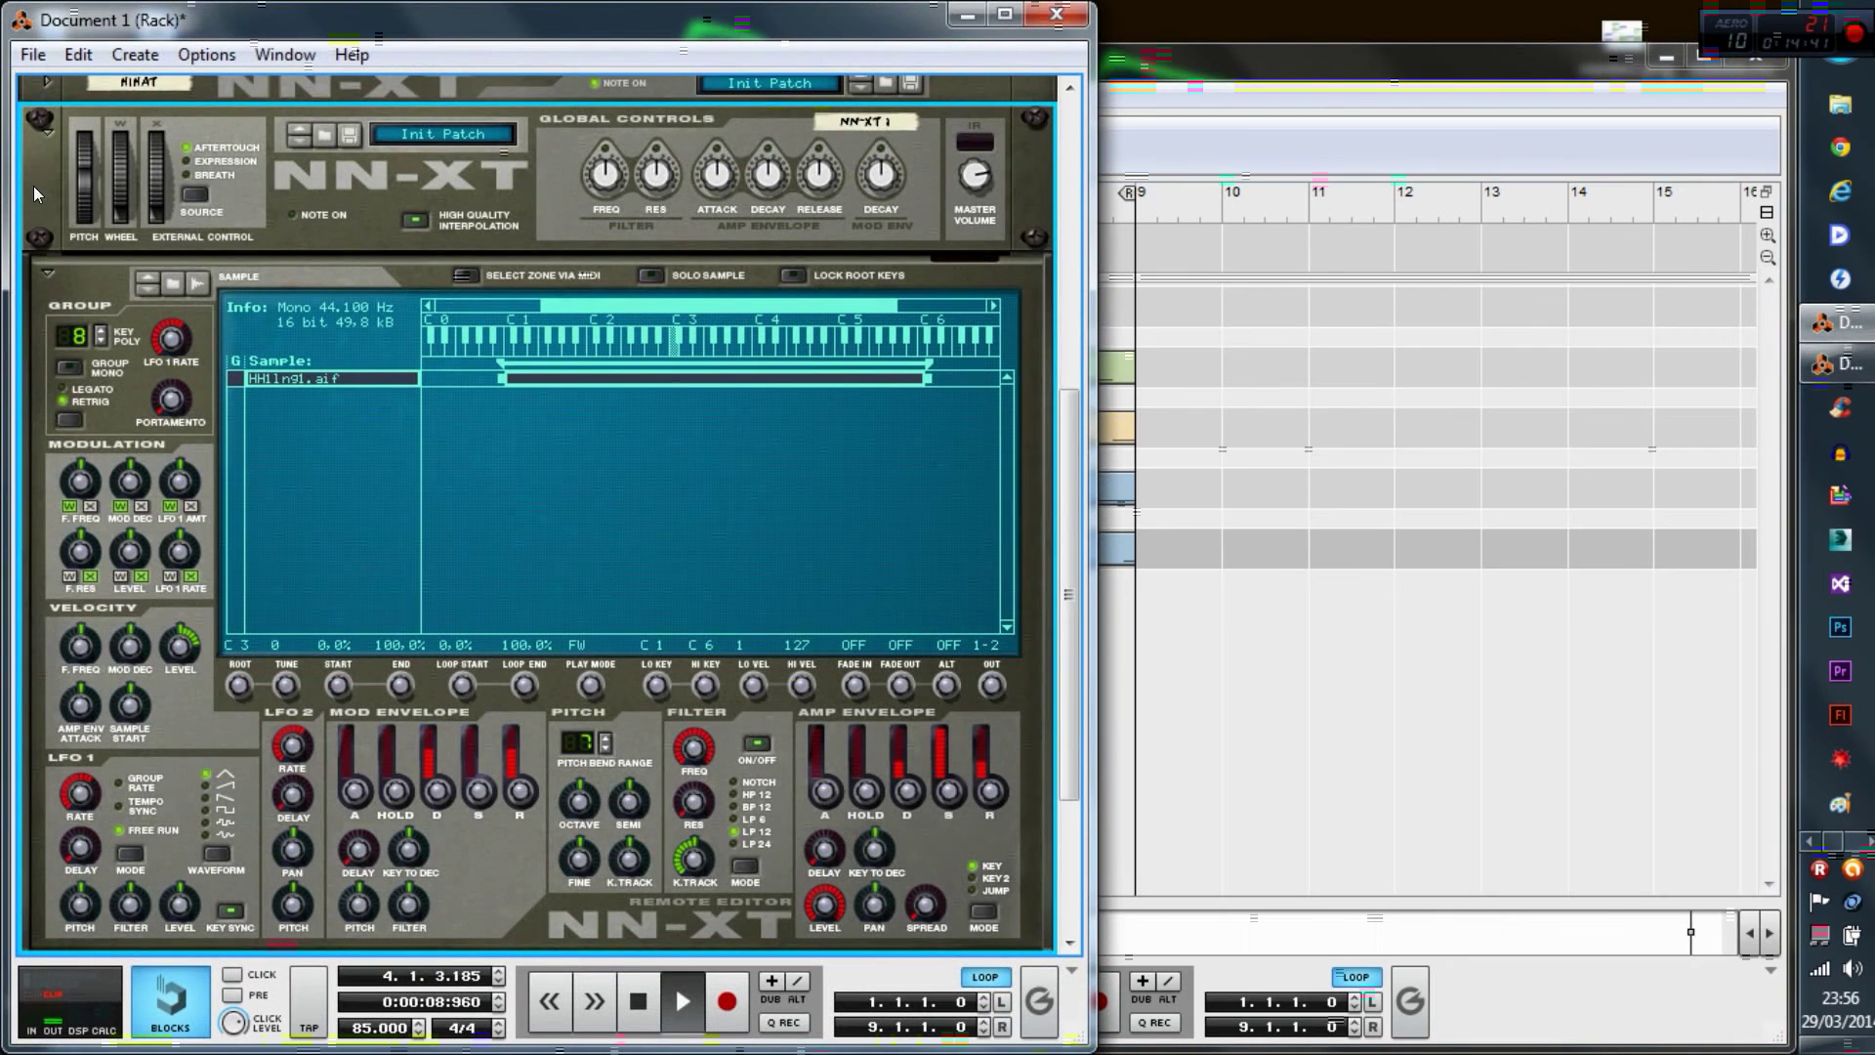
{"action": "left_click", "coordinate": [46, 135]}
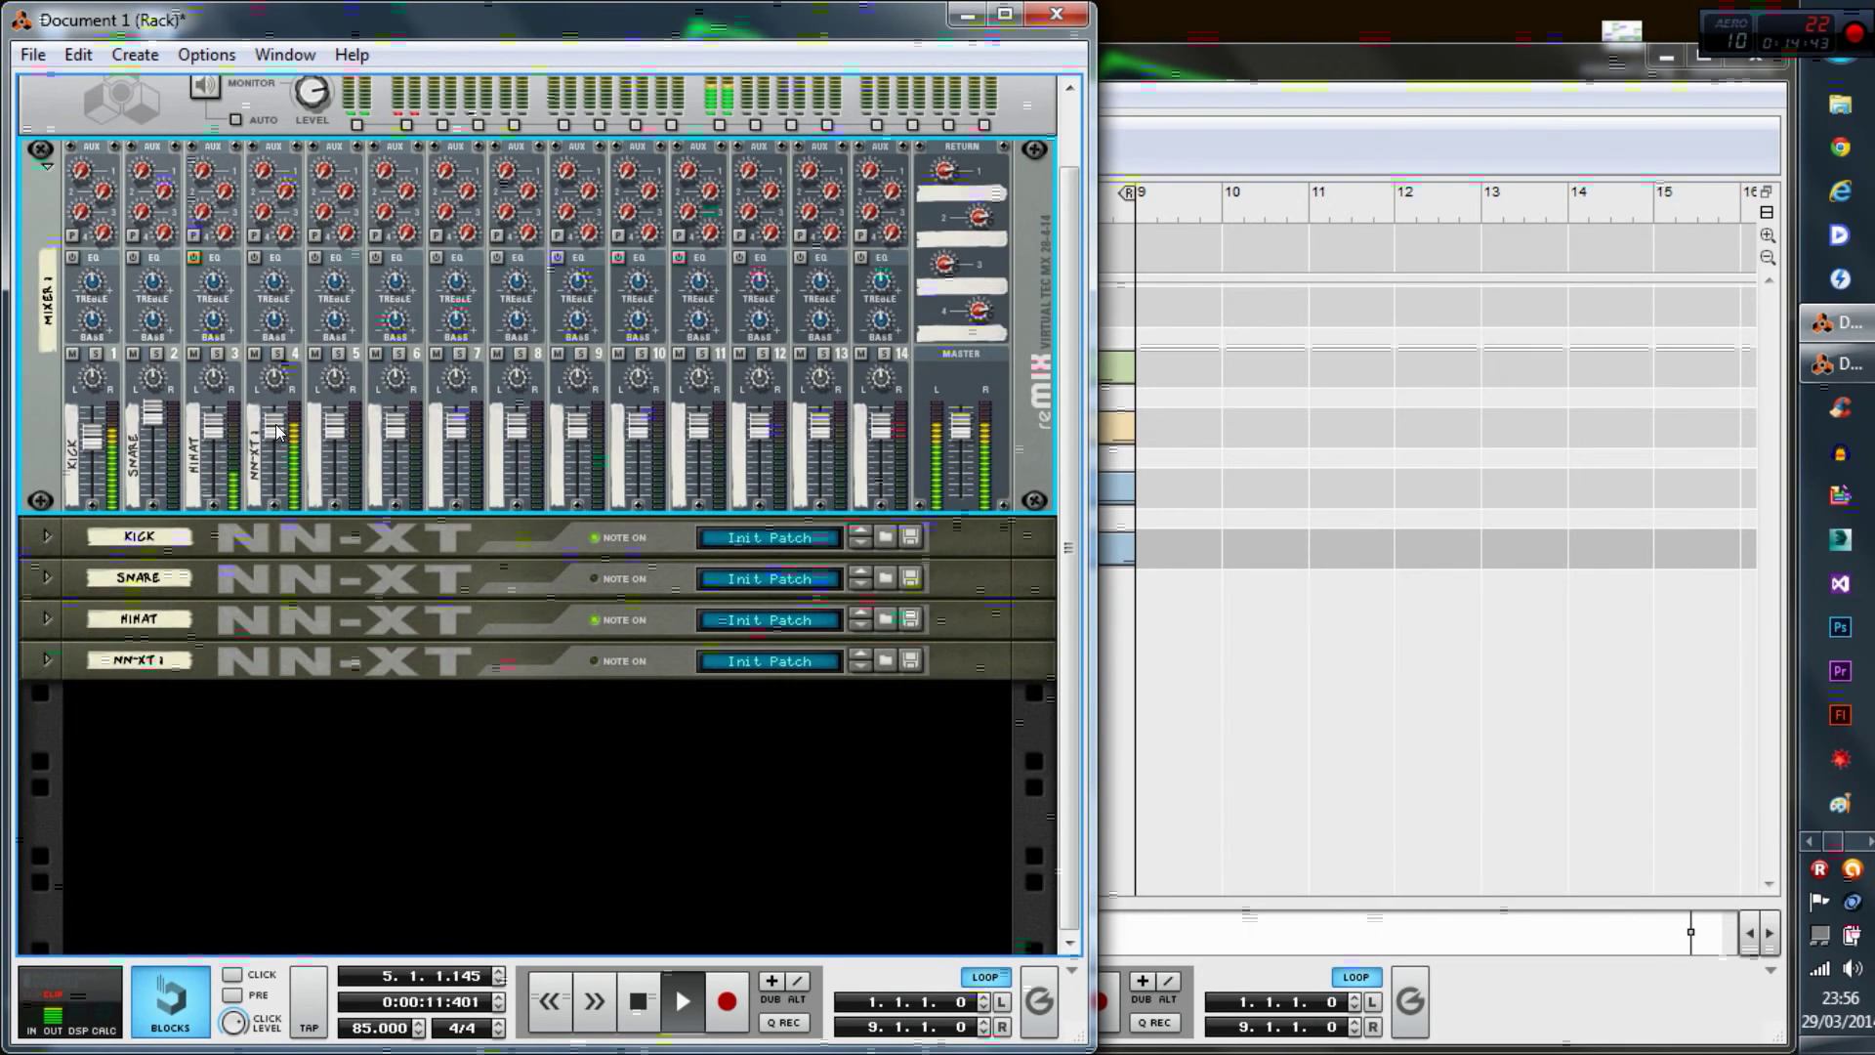
{"action": "left_click_drag", "start_coordinate": [279, 432], "coordinate": [278, 455]}
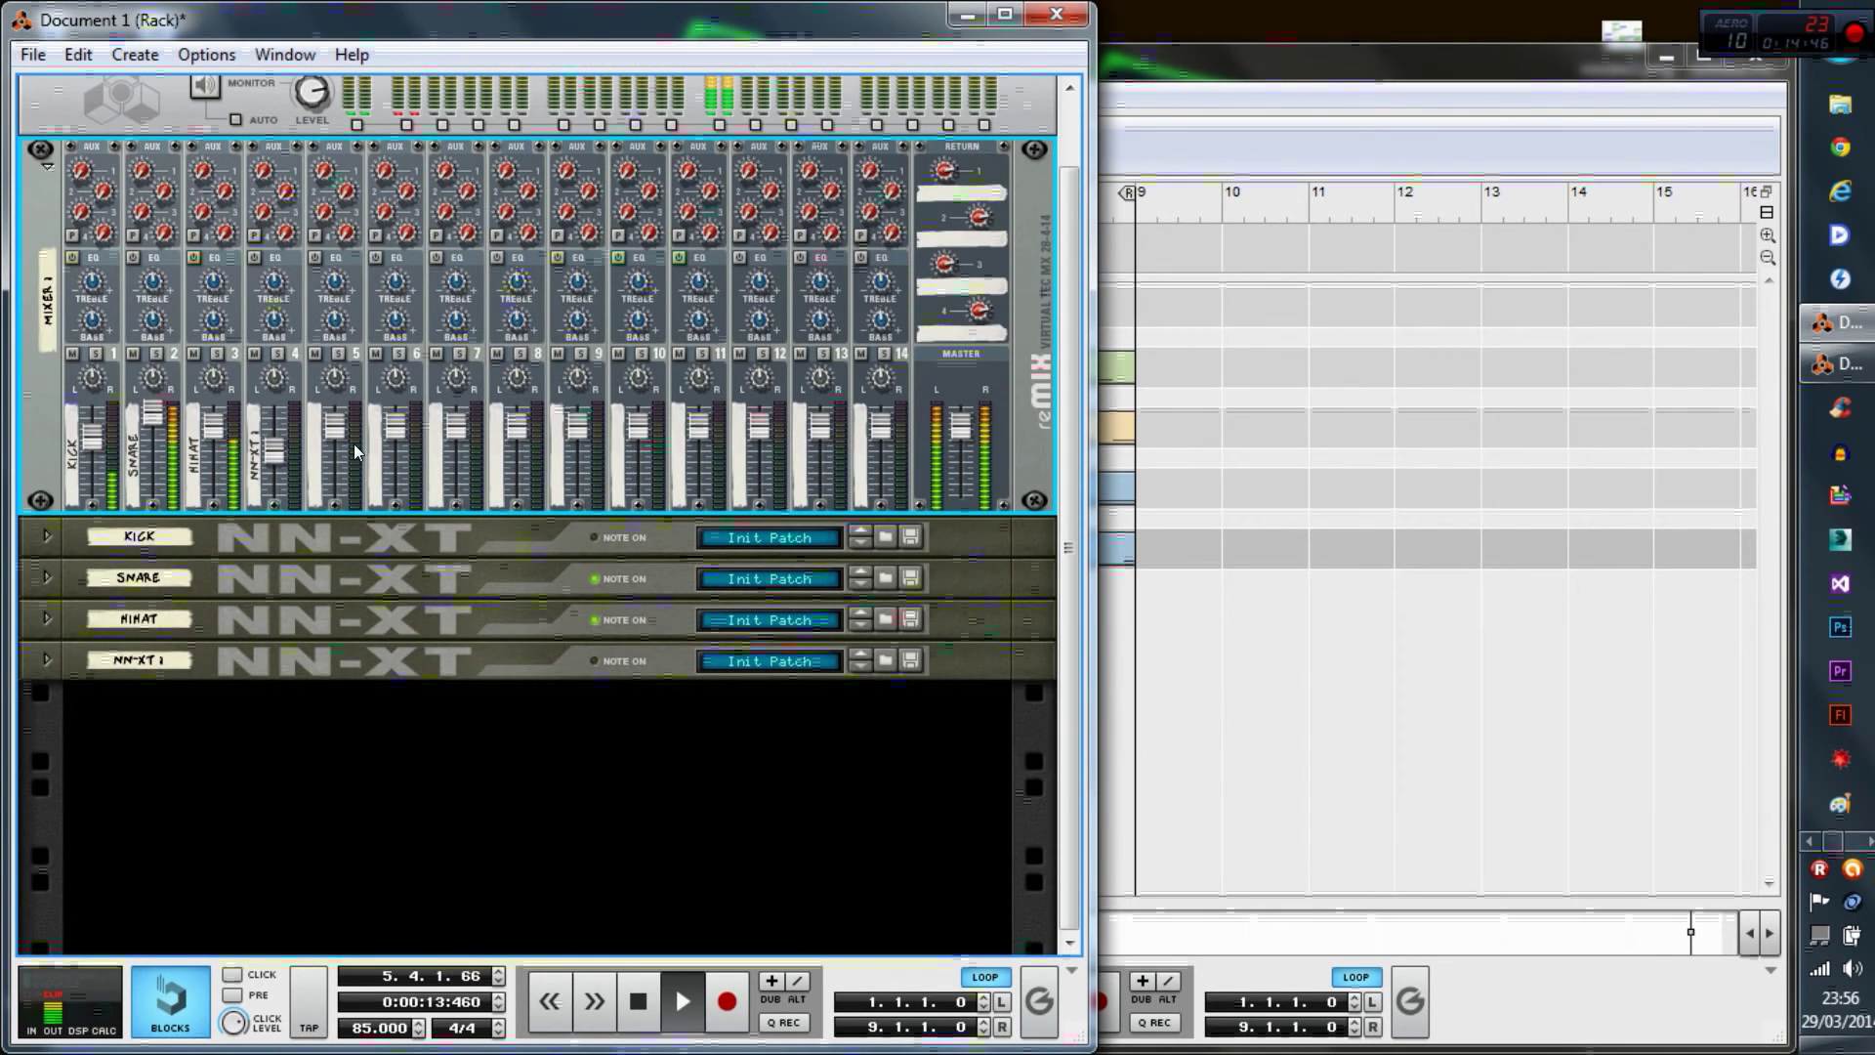
{"action": "left_click", "coordinate": [1132, 510]}
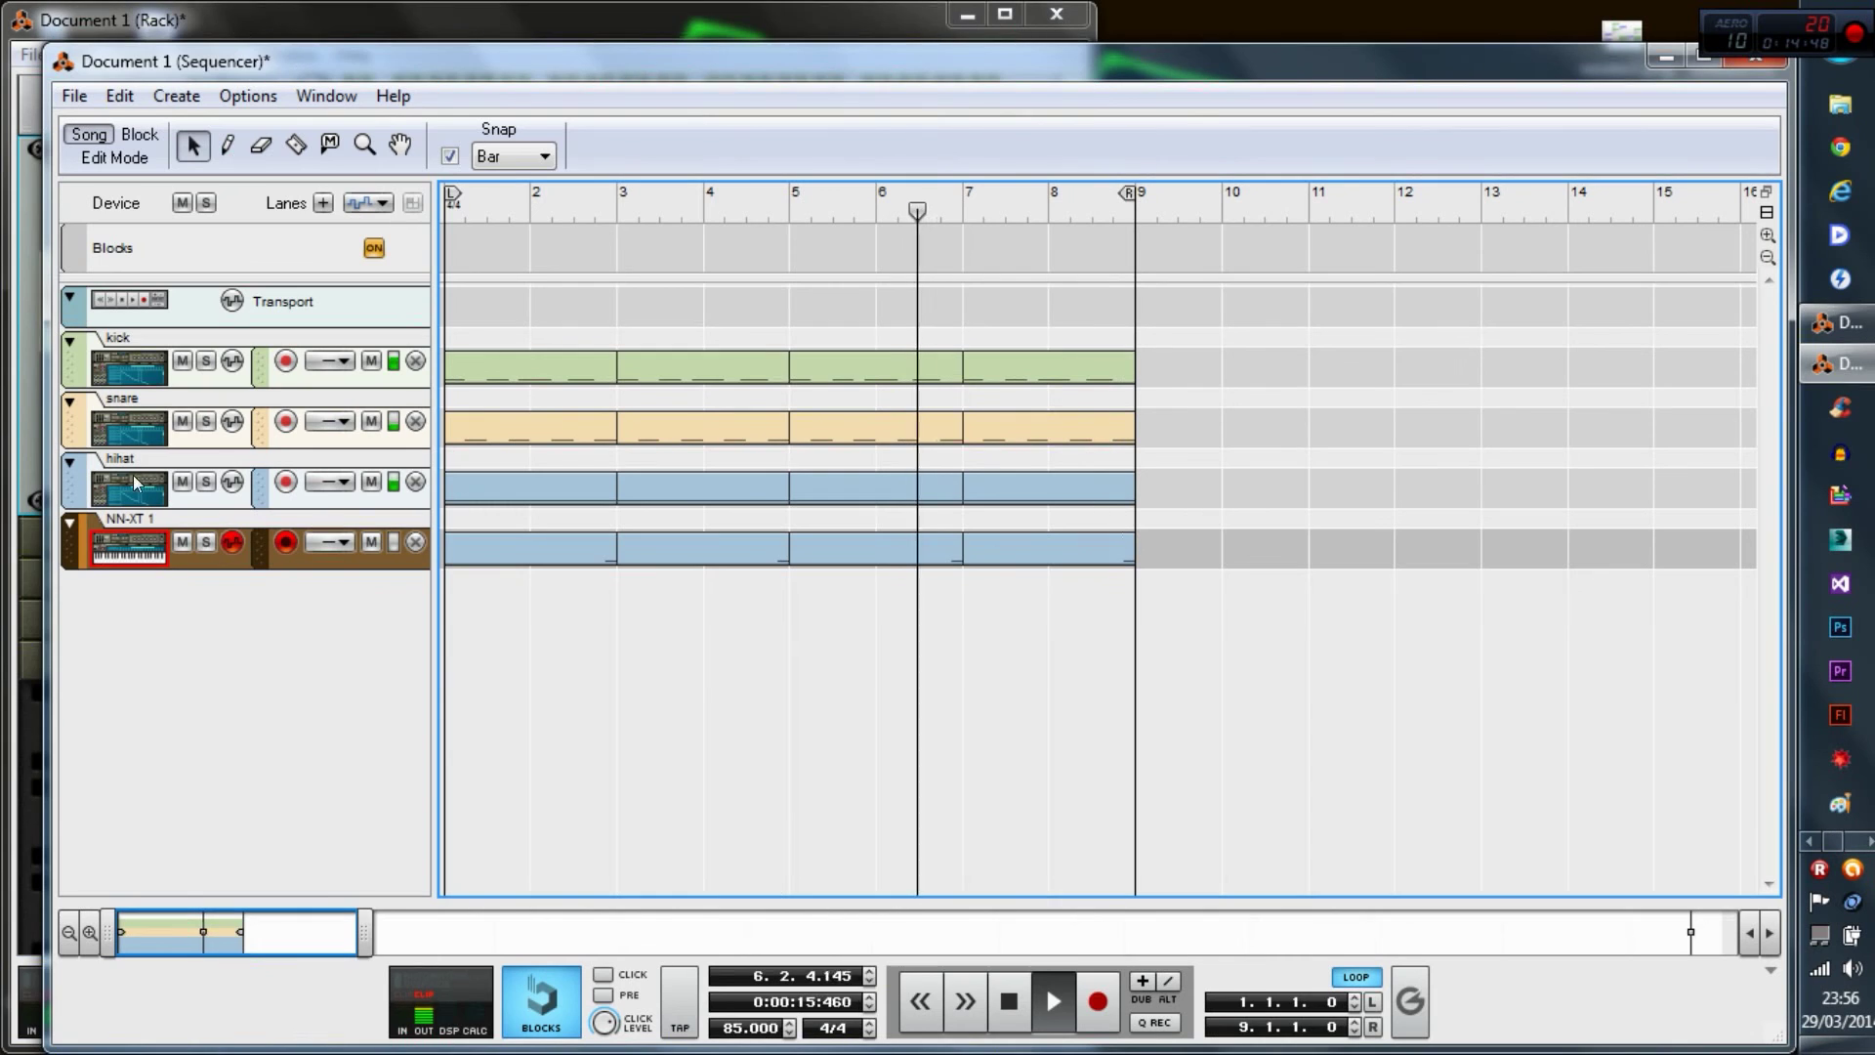
{"action": "left_click", "coordinate": [27, 392]}
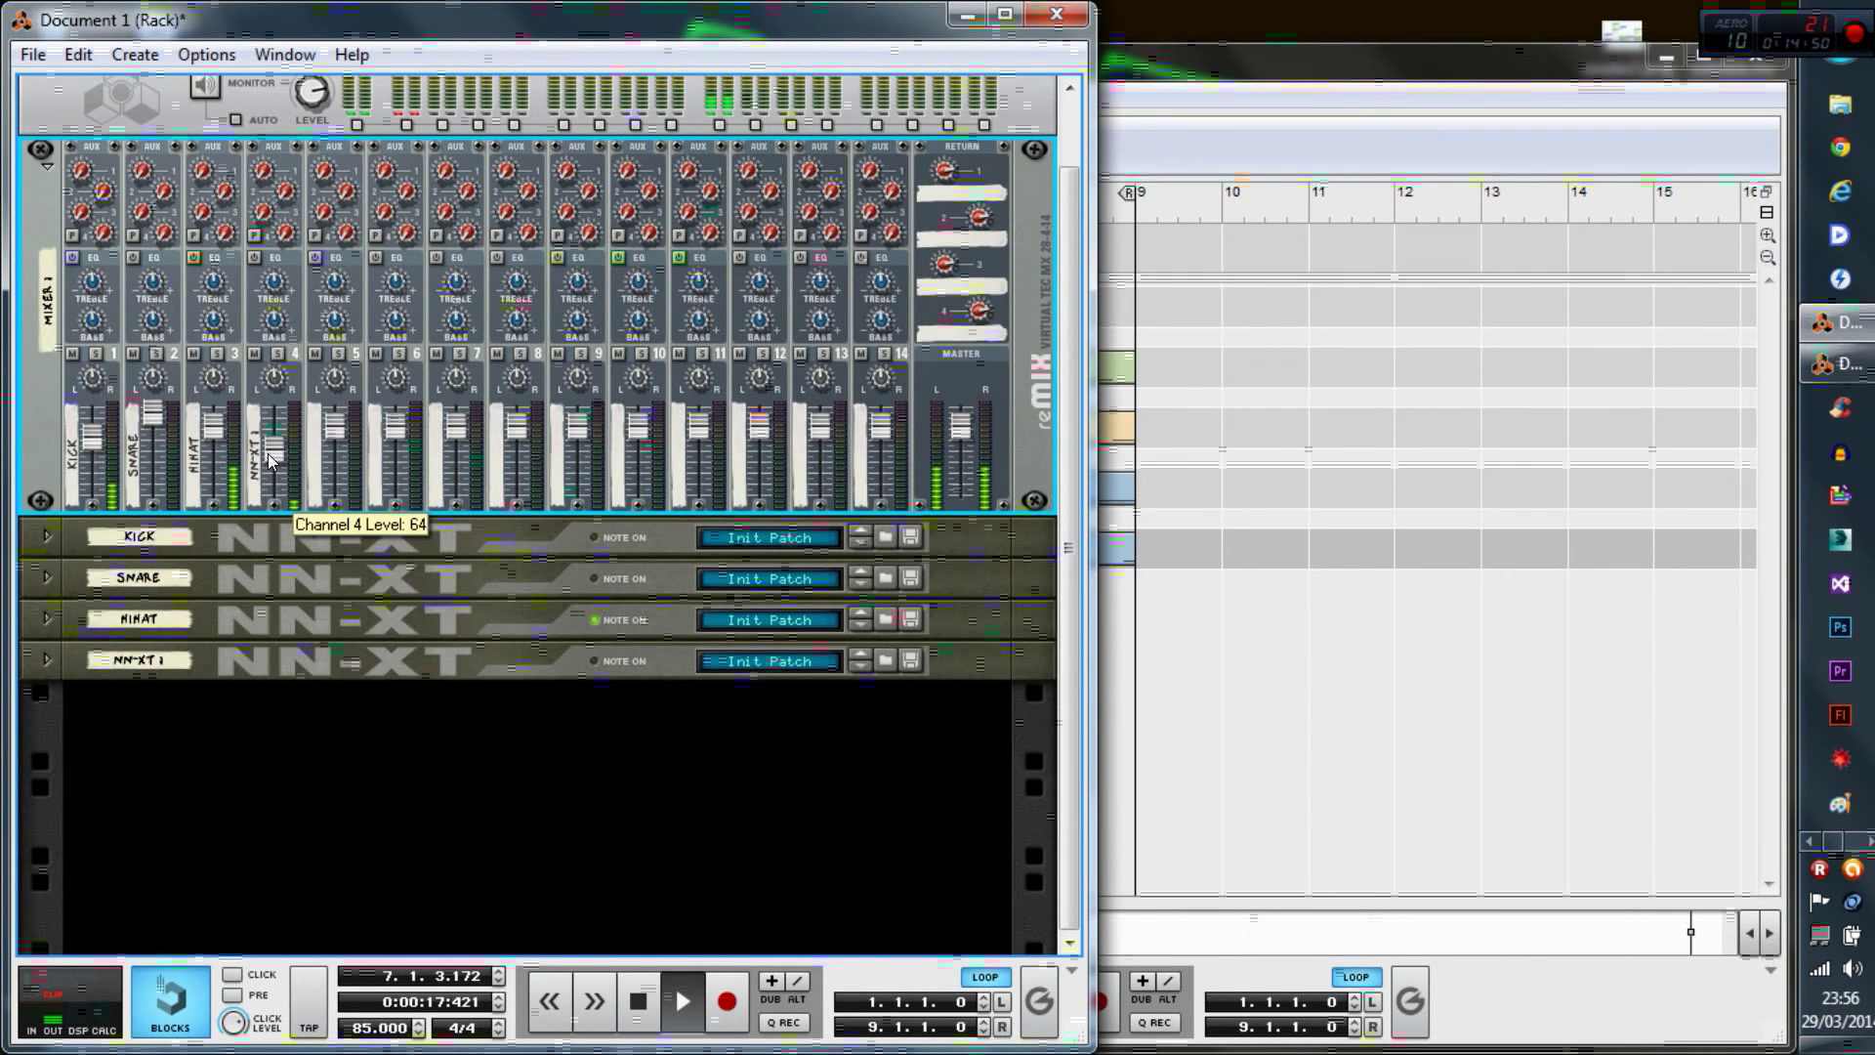
{"action": "left_click_drag", "start_coordinate": [219, 431], "coordinate": [278, 441]}
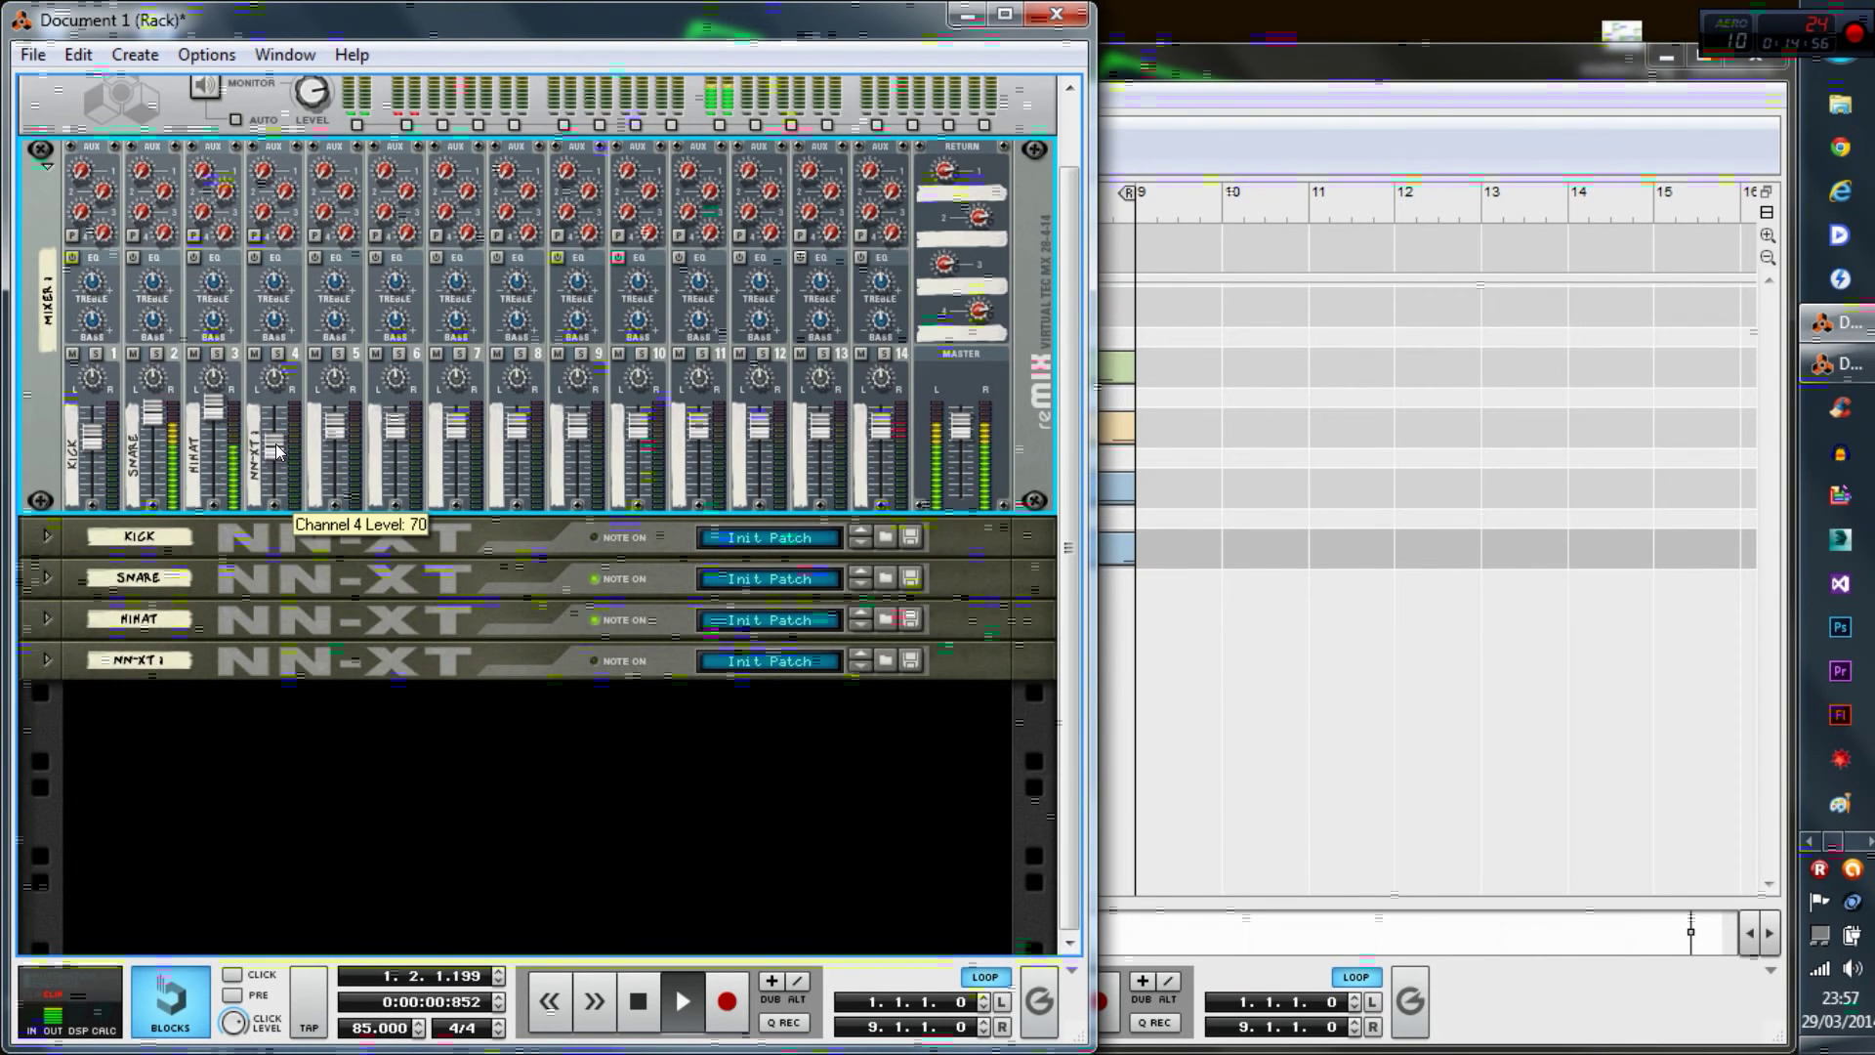
{"action": "left_click", "coordinate": [1137, 590]}
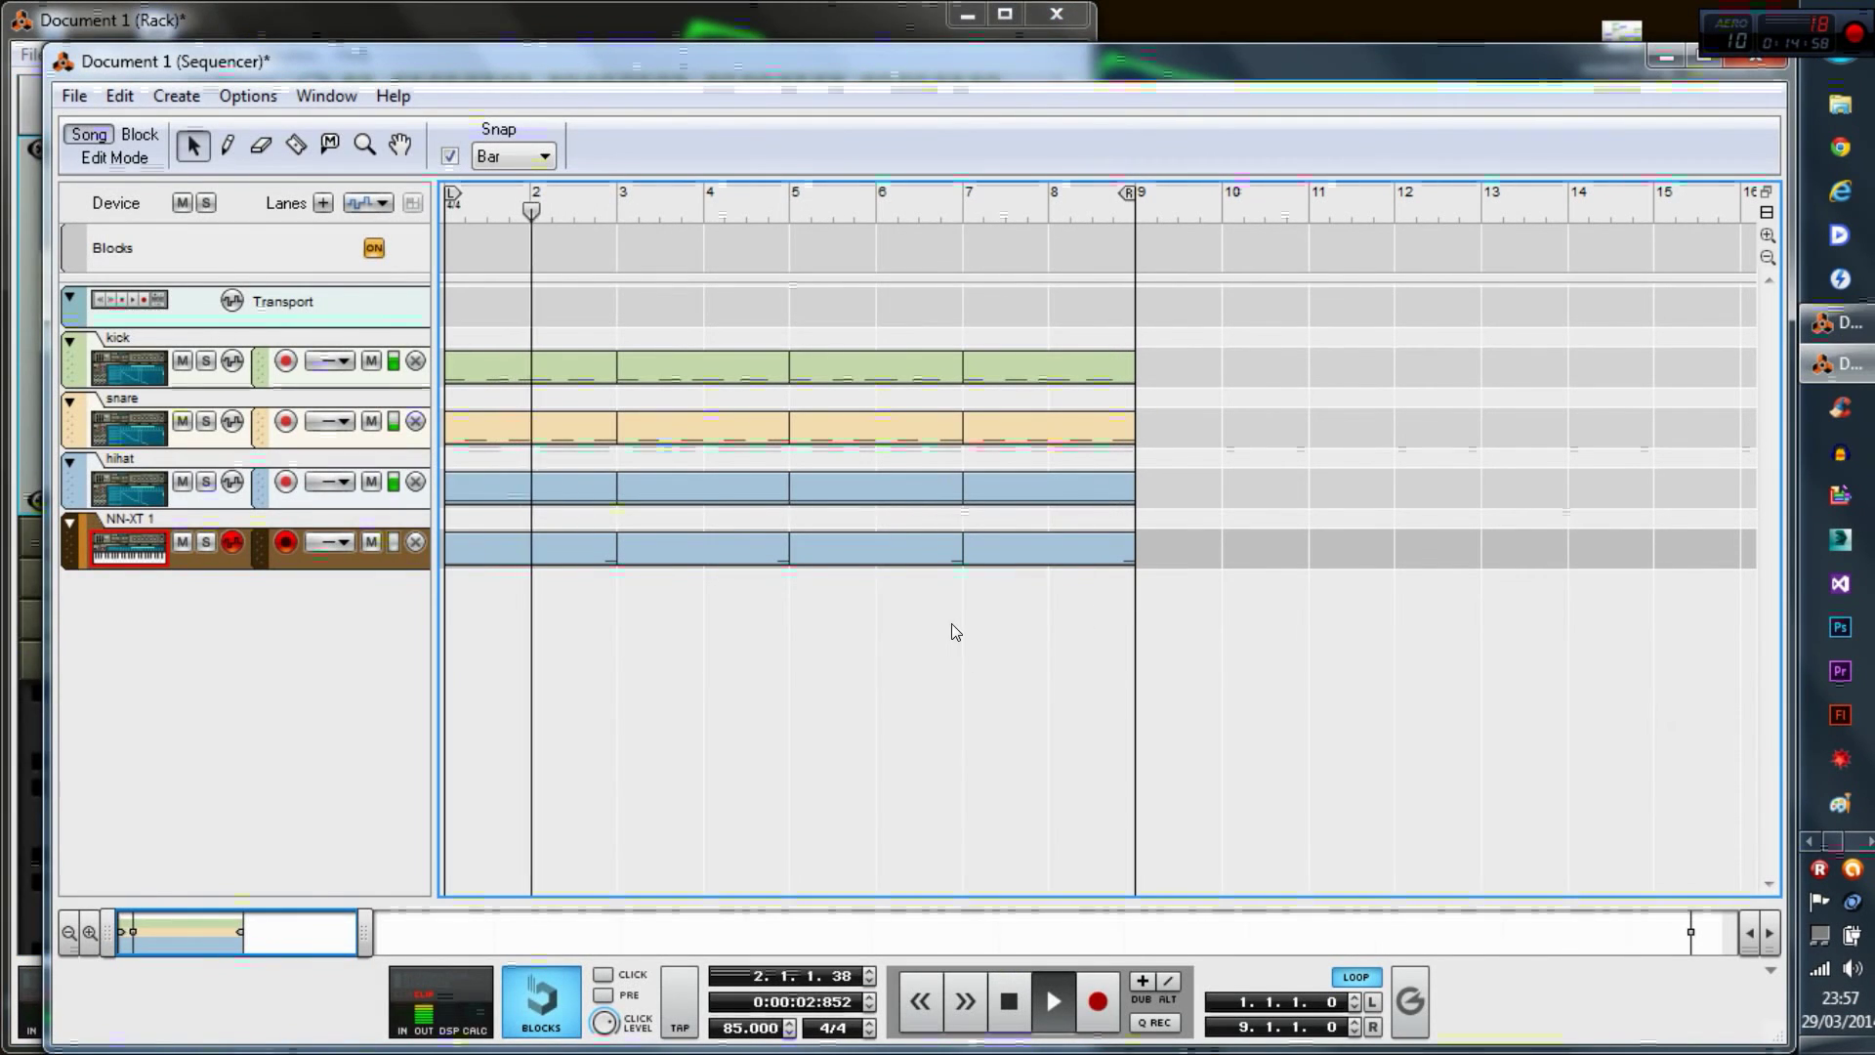
{"action": "key", "text": "space"}
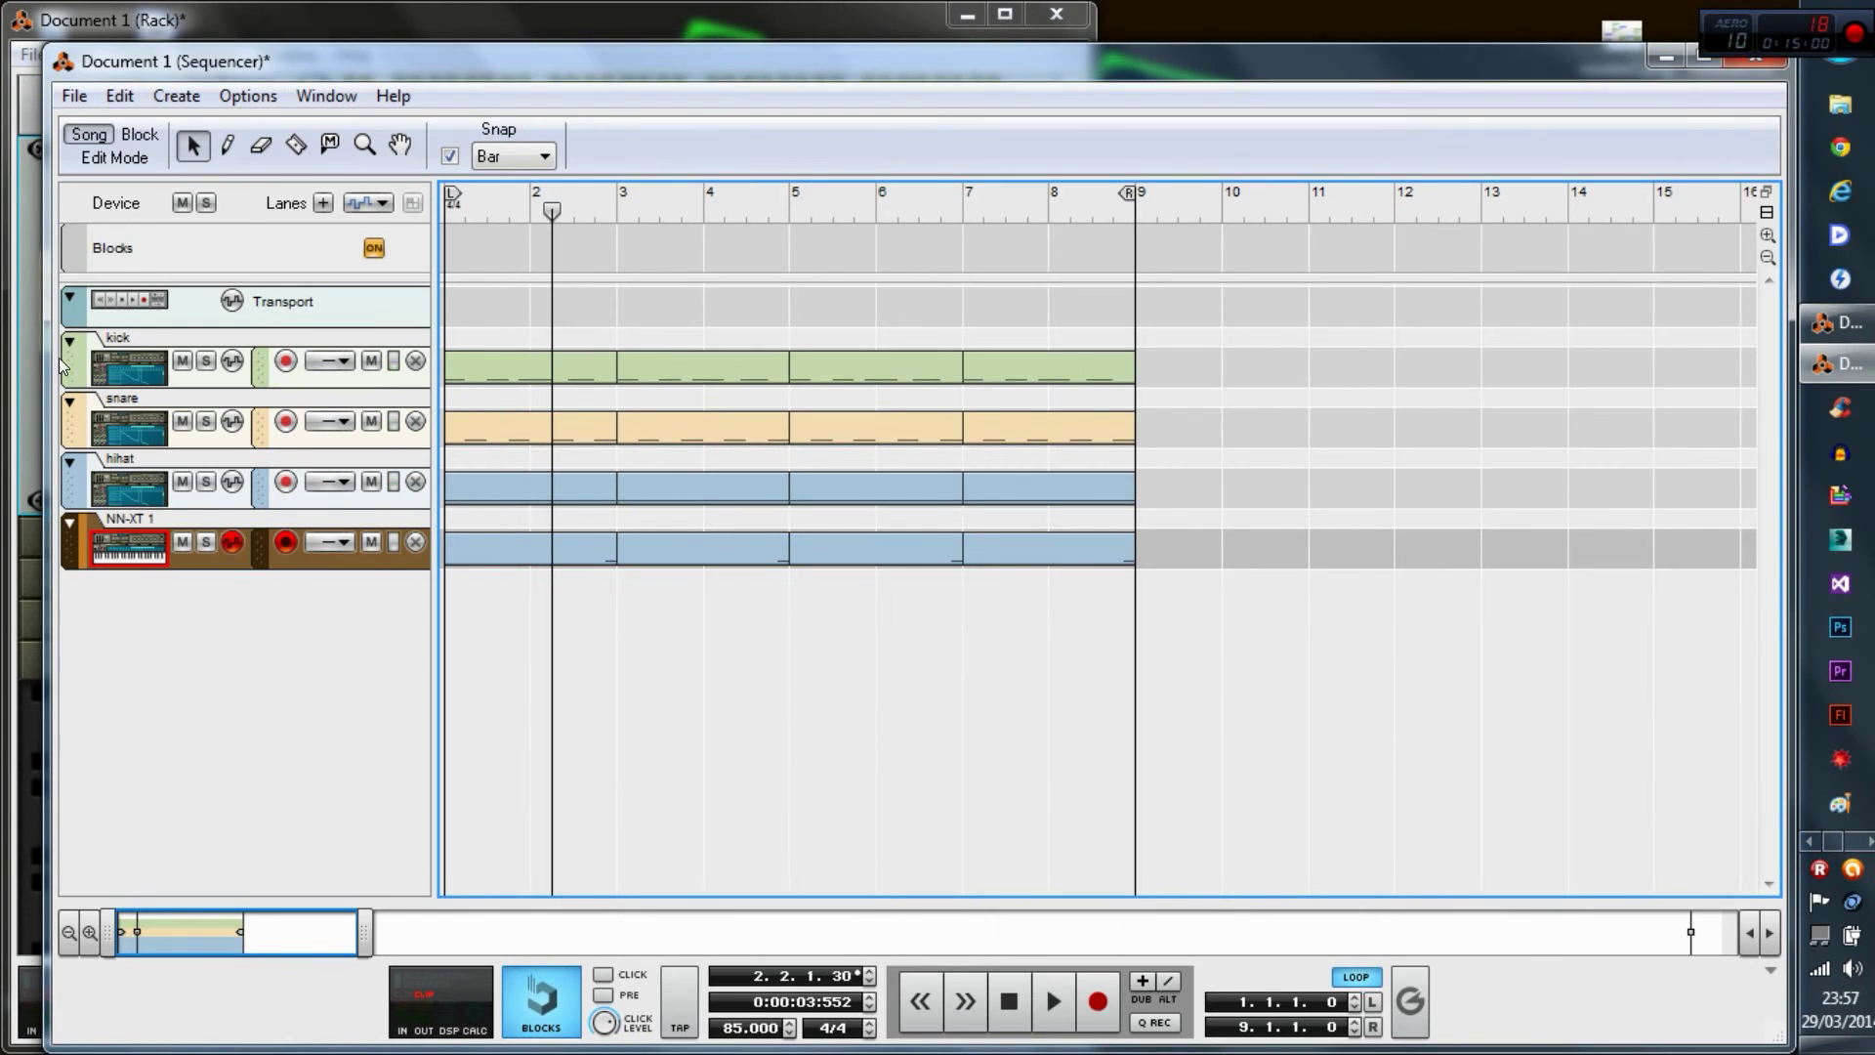
- Add an NN-XT Advanced Sampler below NN-XT 1 in the rack and open its sample browser
{"action": "left_click", "coordinate": [17, 365]}
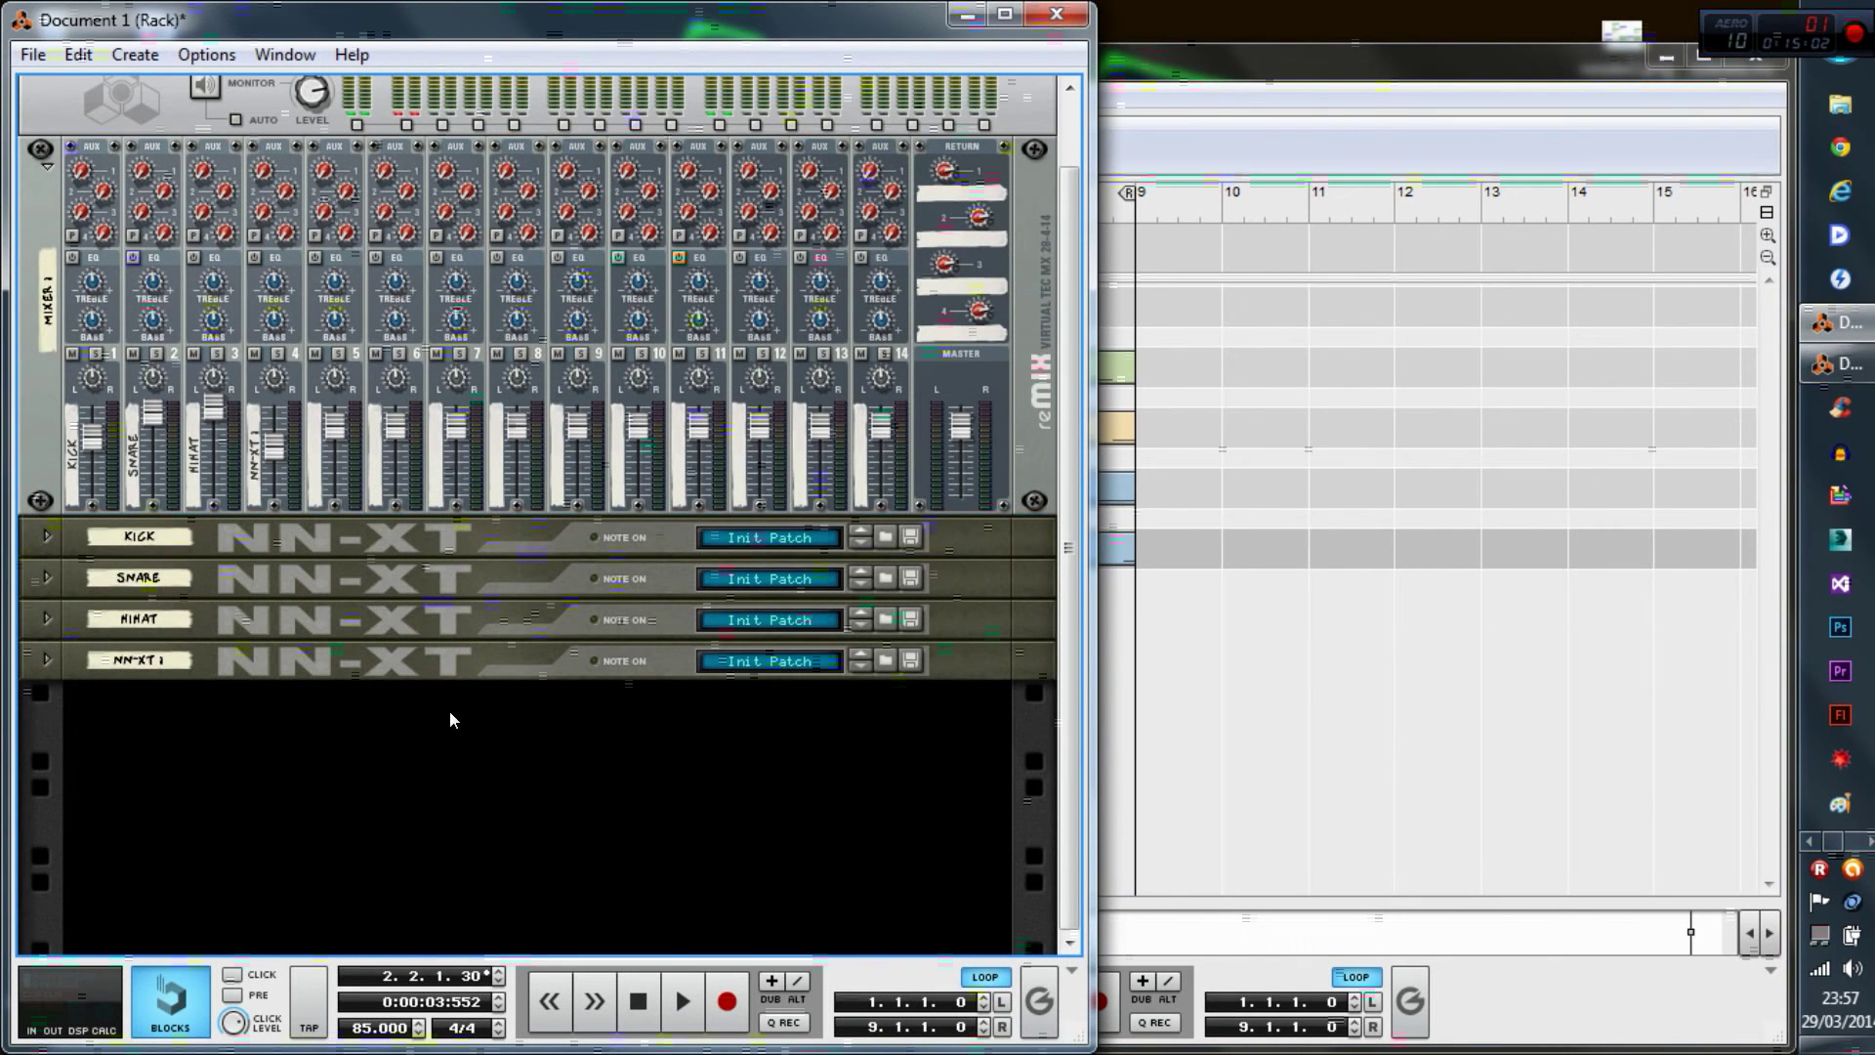
{"action": "right_click", "coordinate": [405, 776]}
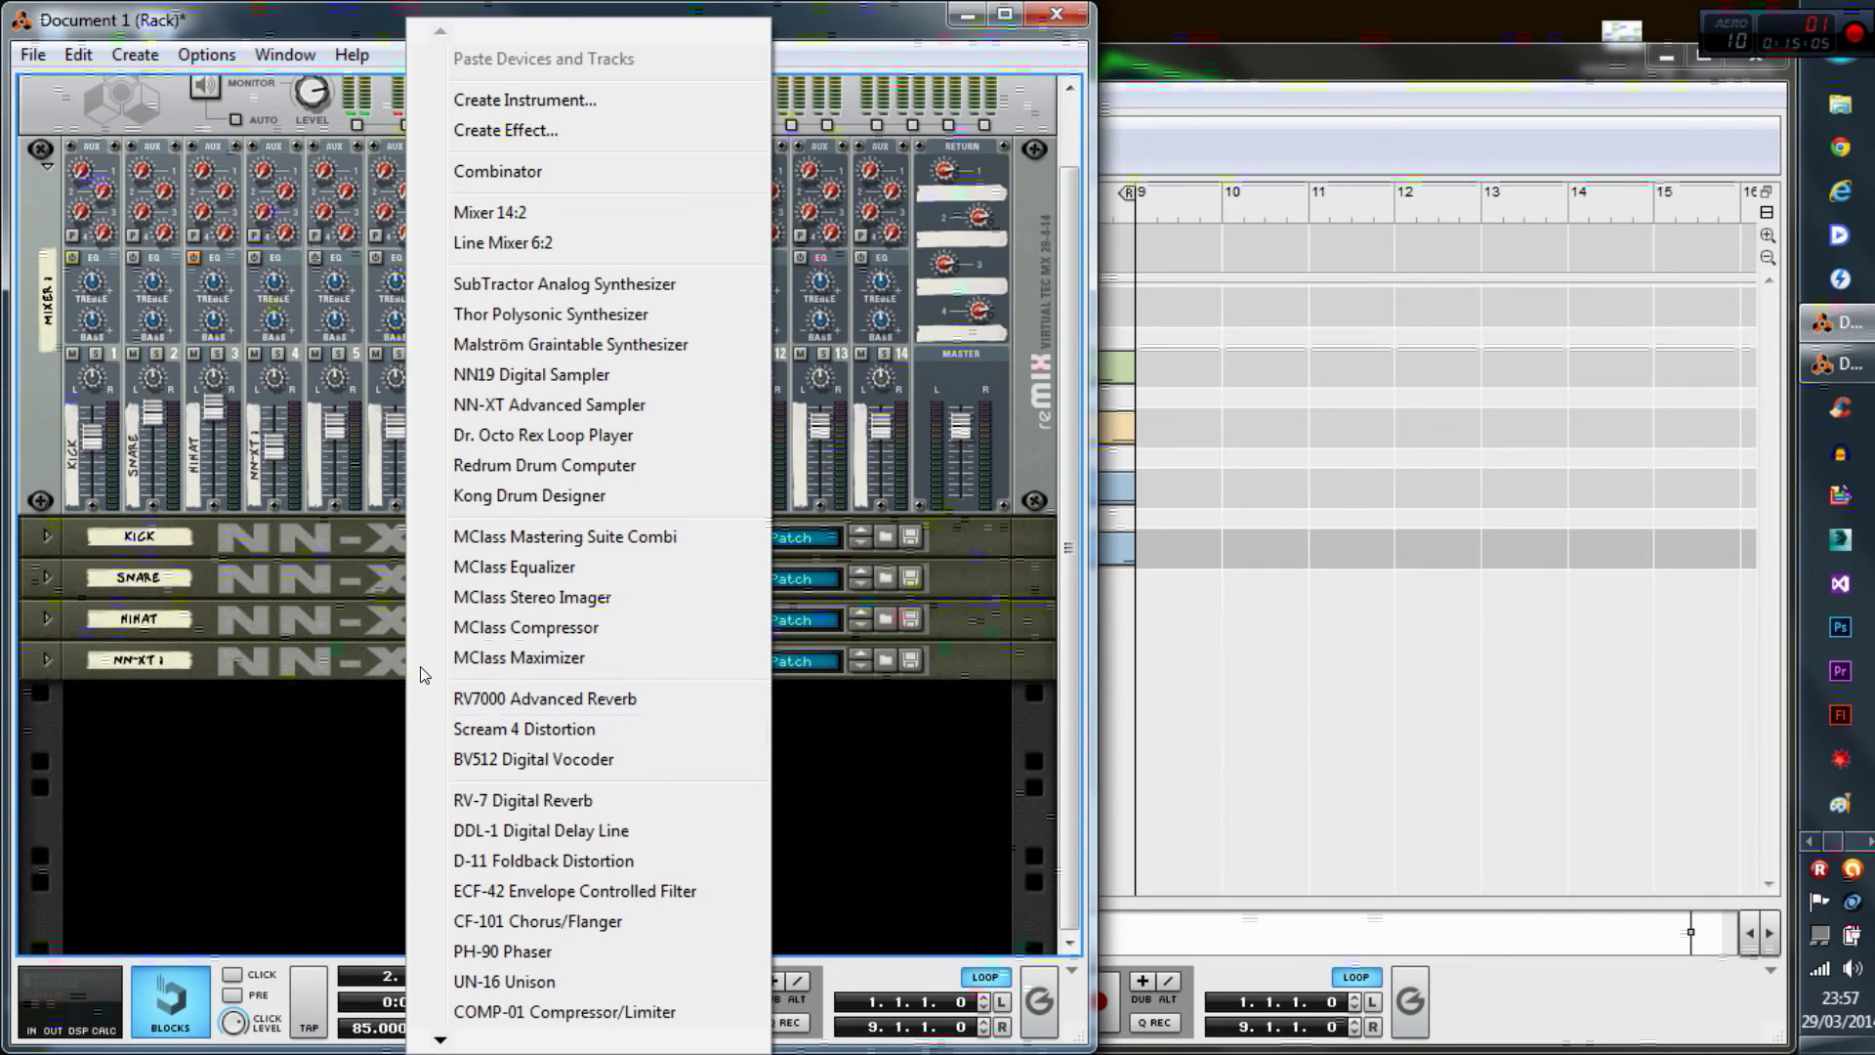
{"action": "left_click", "coordinate": [534, 402]}
{"action": "left_click", "coordinate": [51, 849]}
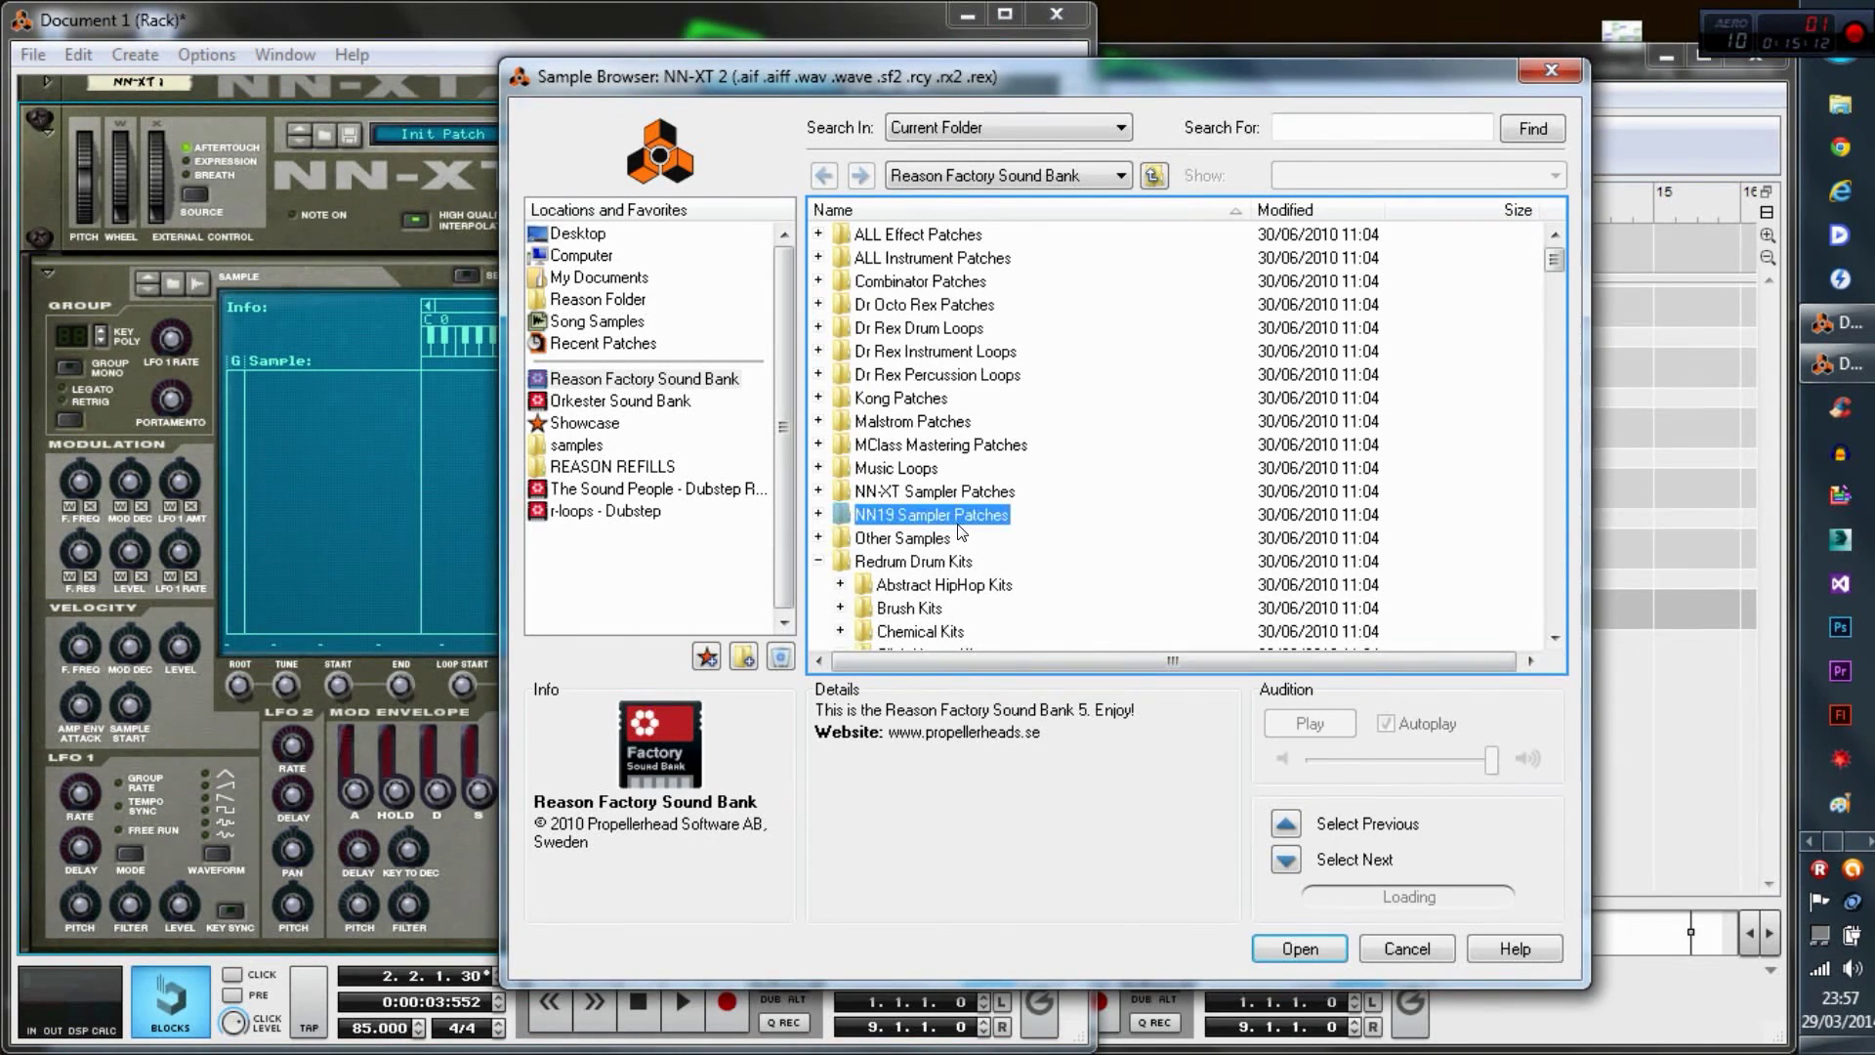
- Audition samples in the 06_Cymbals folder under xclusive drums-sorted and load Cr_JC.aif into NN-XT 2
{"action": "left_click", "coordinate": [857, 395]}
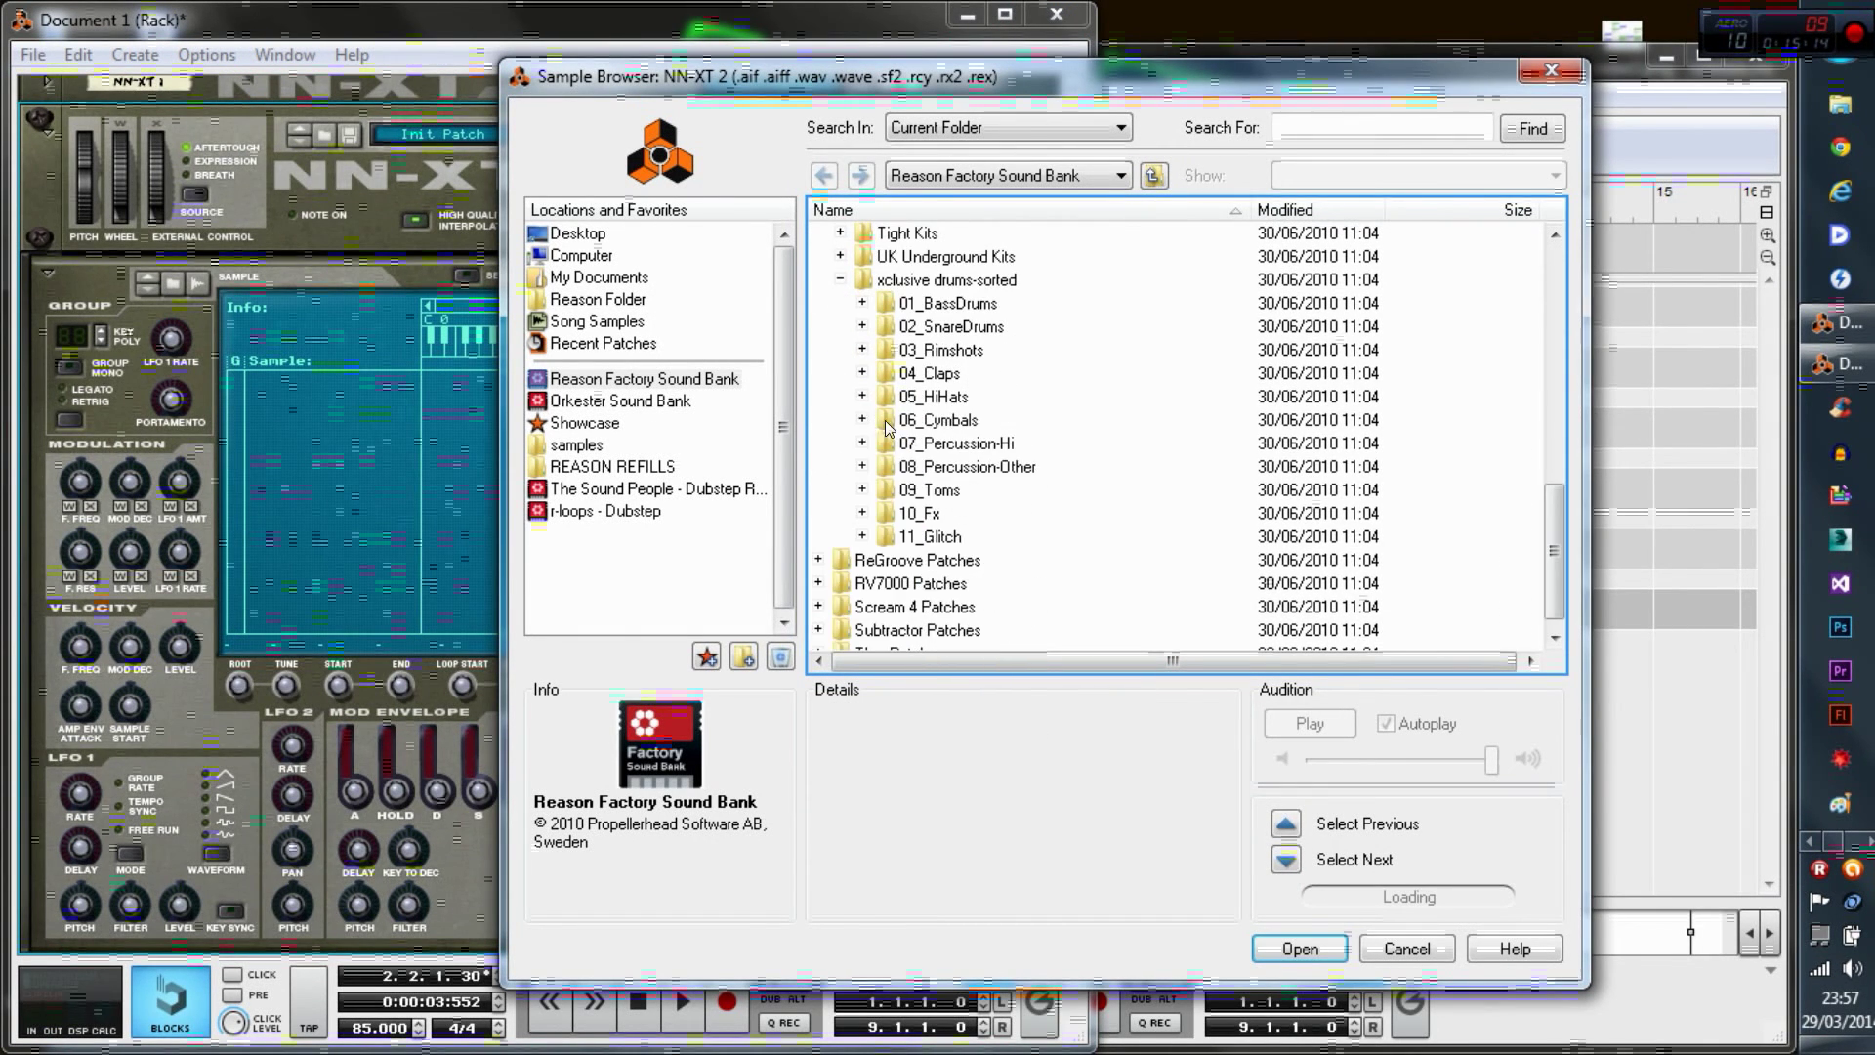
{"action": "left_click", "coordinate": [862, 420]}
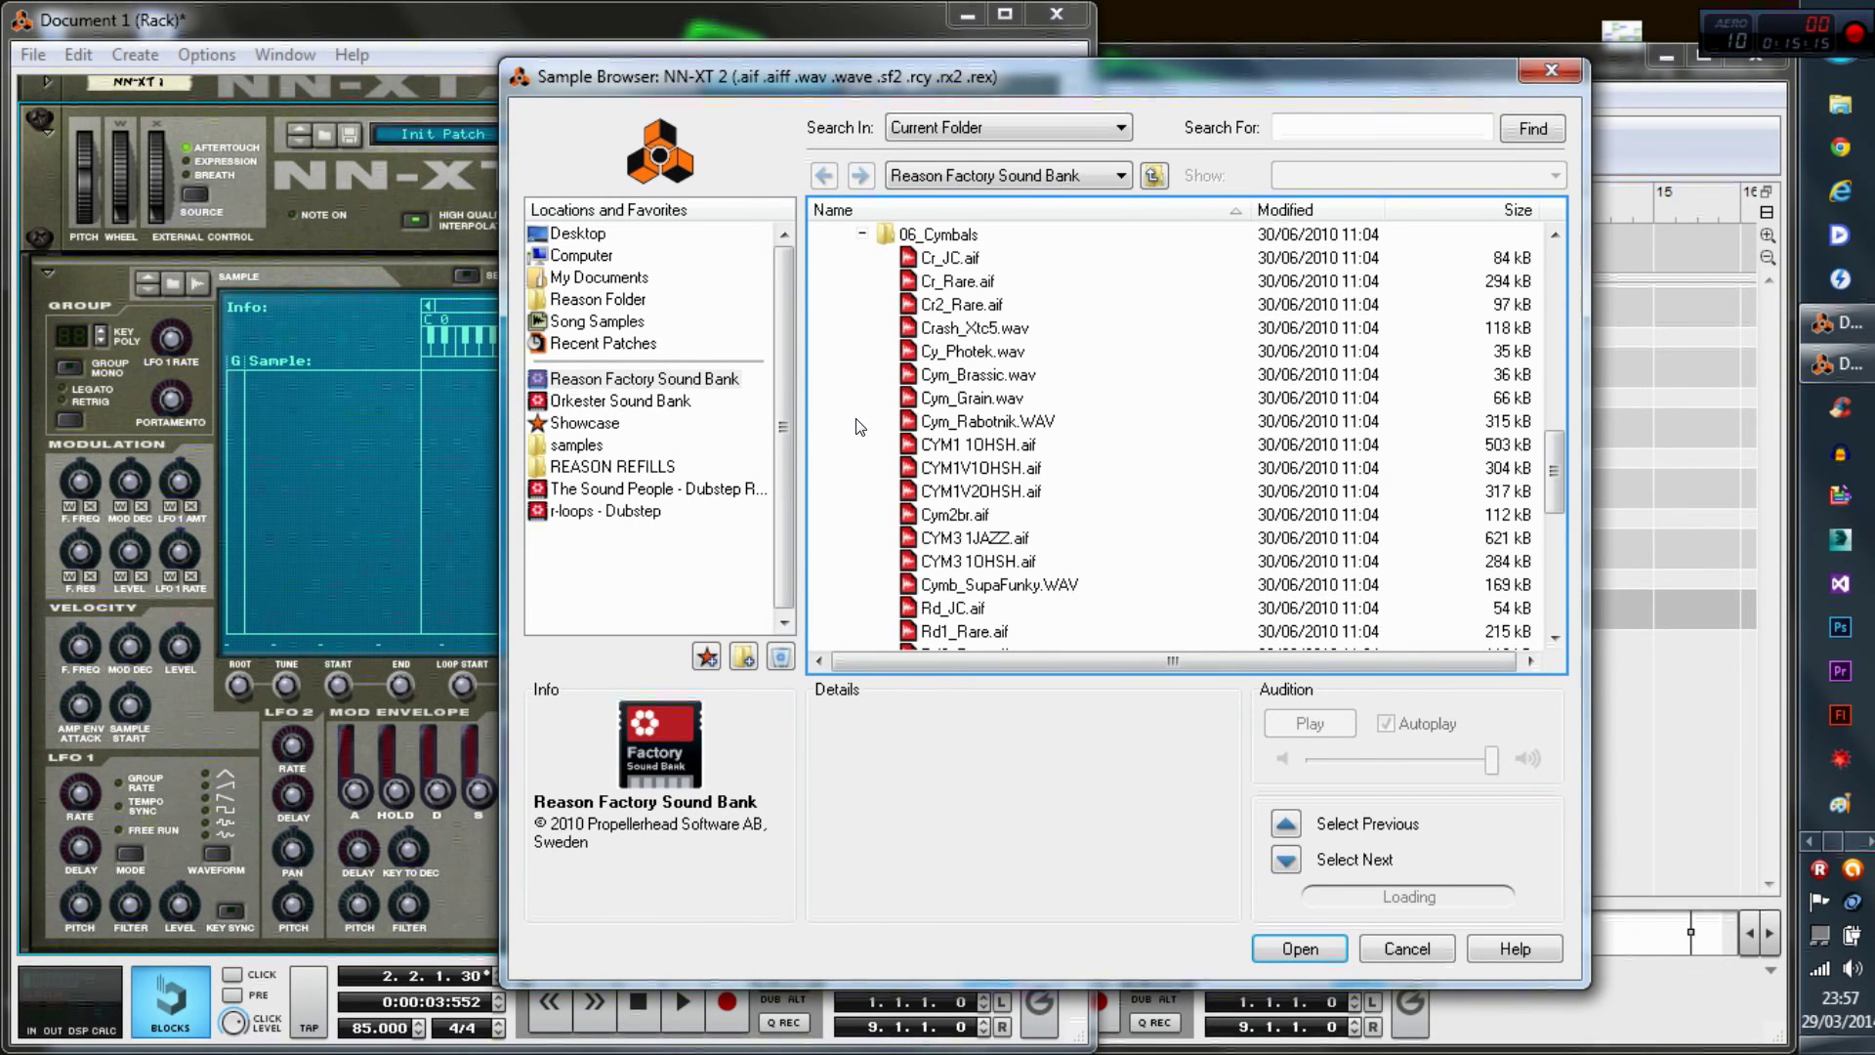
{"action": "left_click", "coordinate": [935, 283]}
{"action": "left_click", "coordinate": [955, 260]}
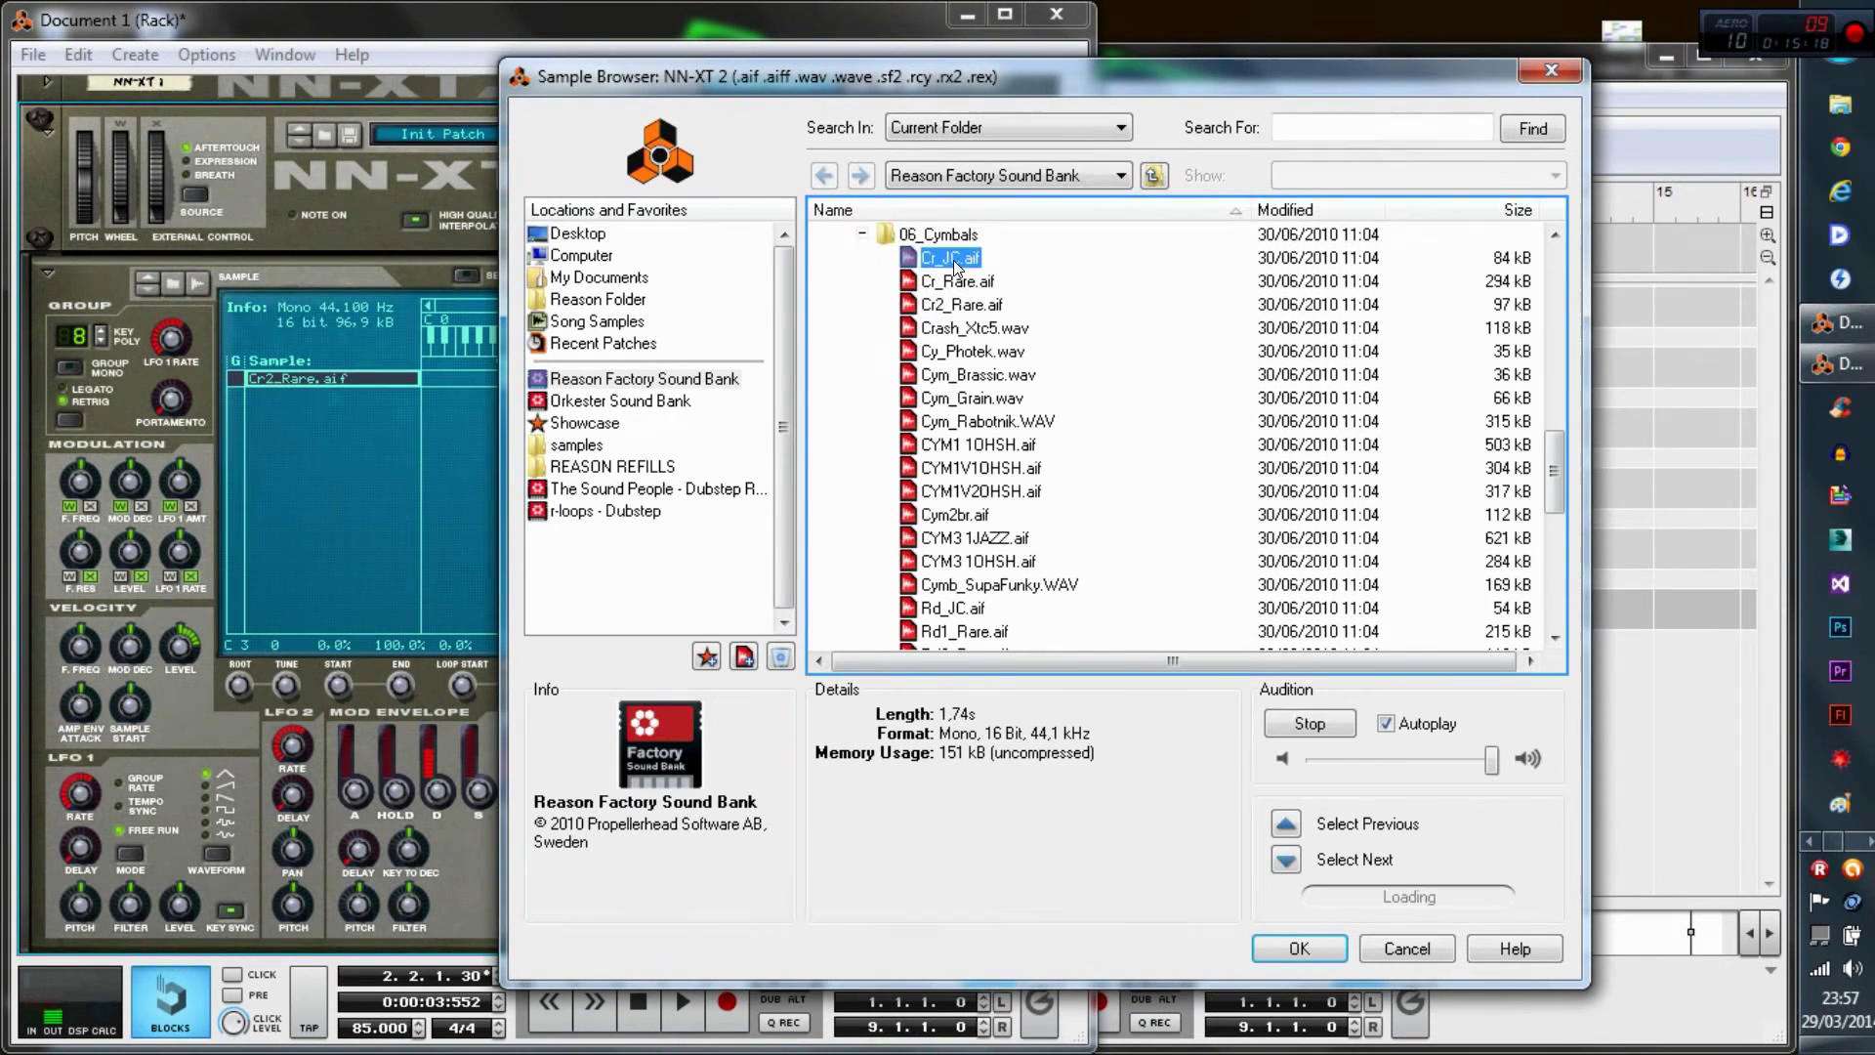
{"action": "left_click", "coordinate": [965, 332]}
{"action": "left_click", "coordinate": [968, 354]}
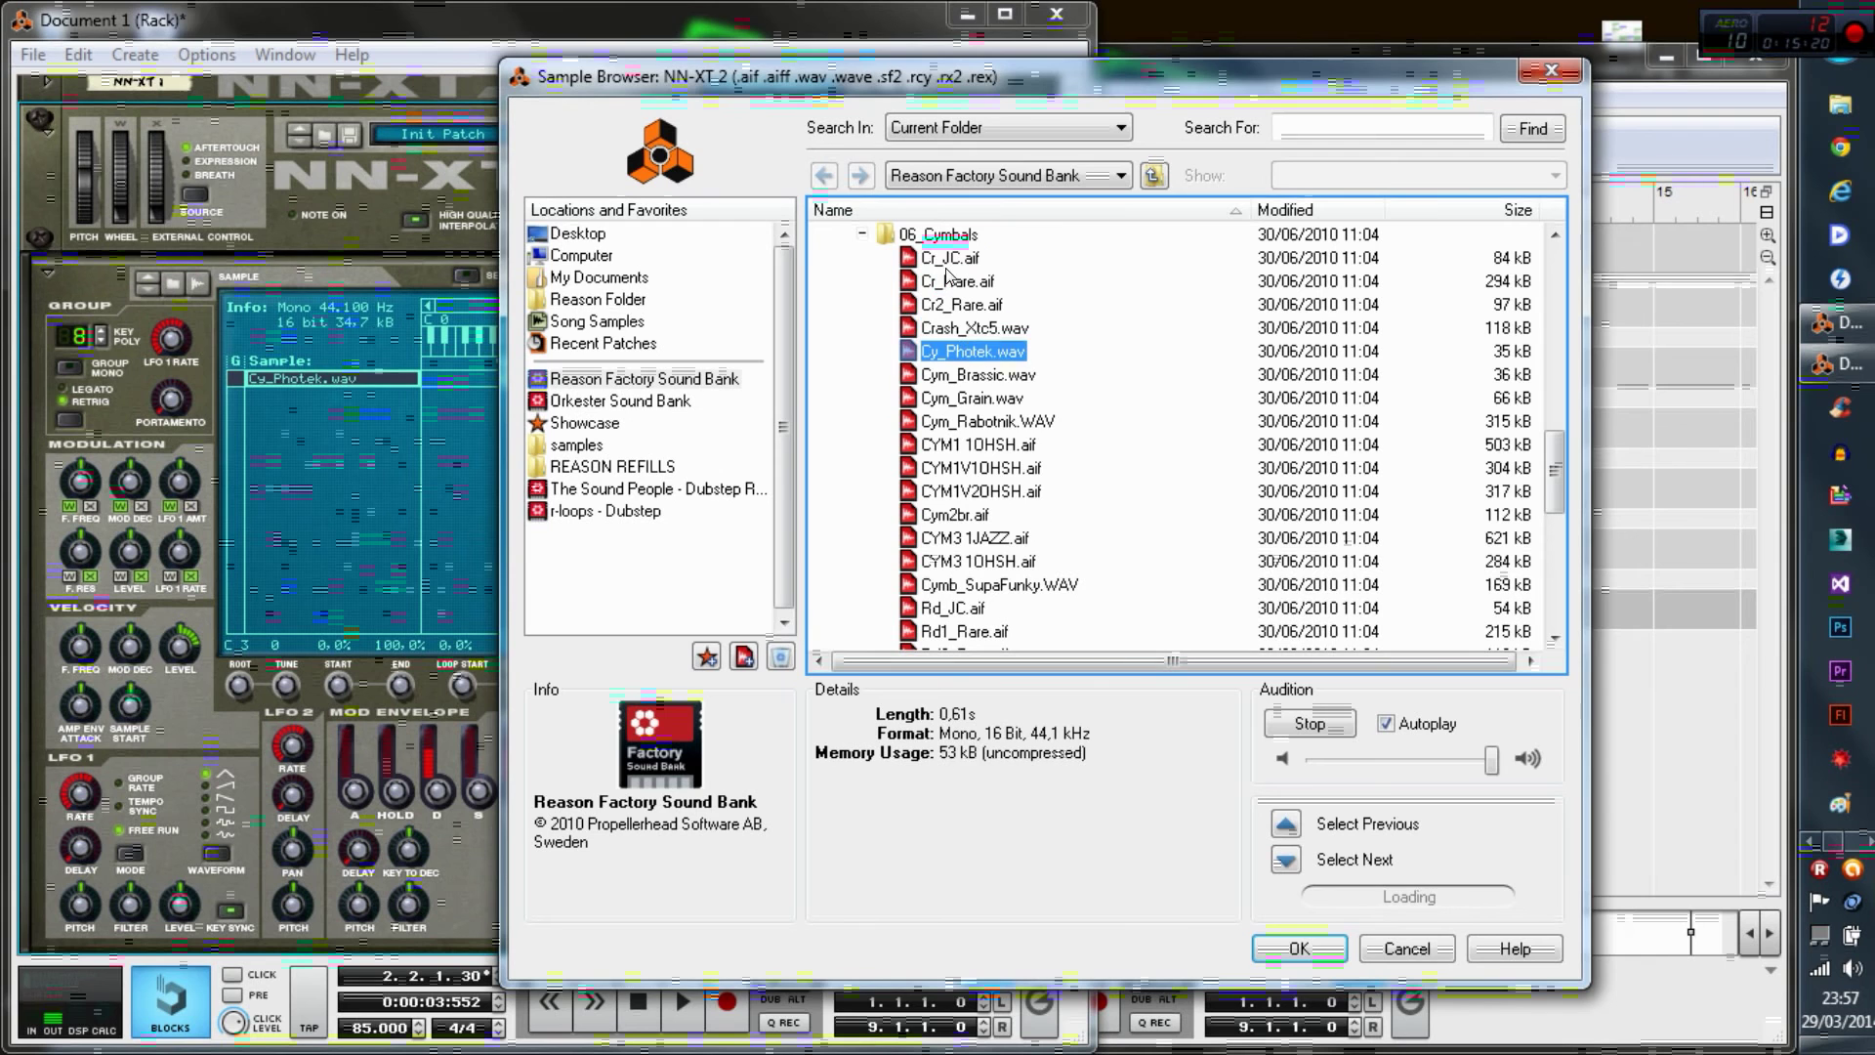
{"action": "left_click", "coordinate": [953, 261]}
{"action": "left_click", "coordinate": [1300, 948]}
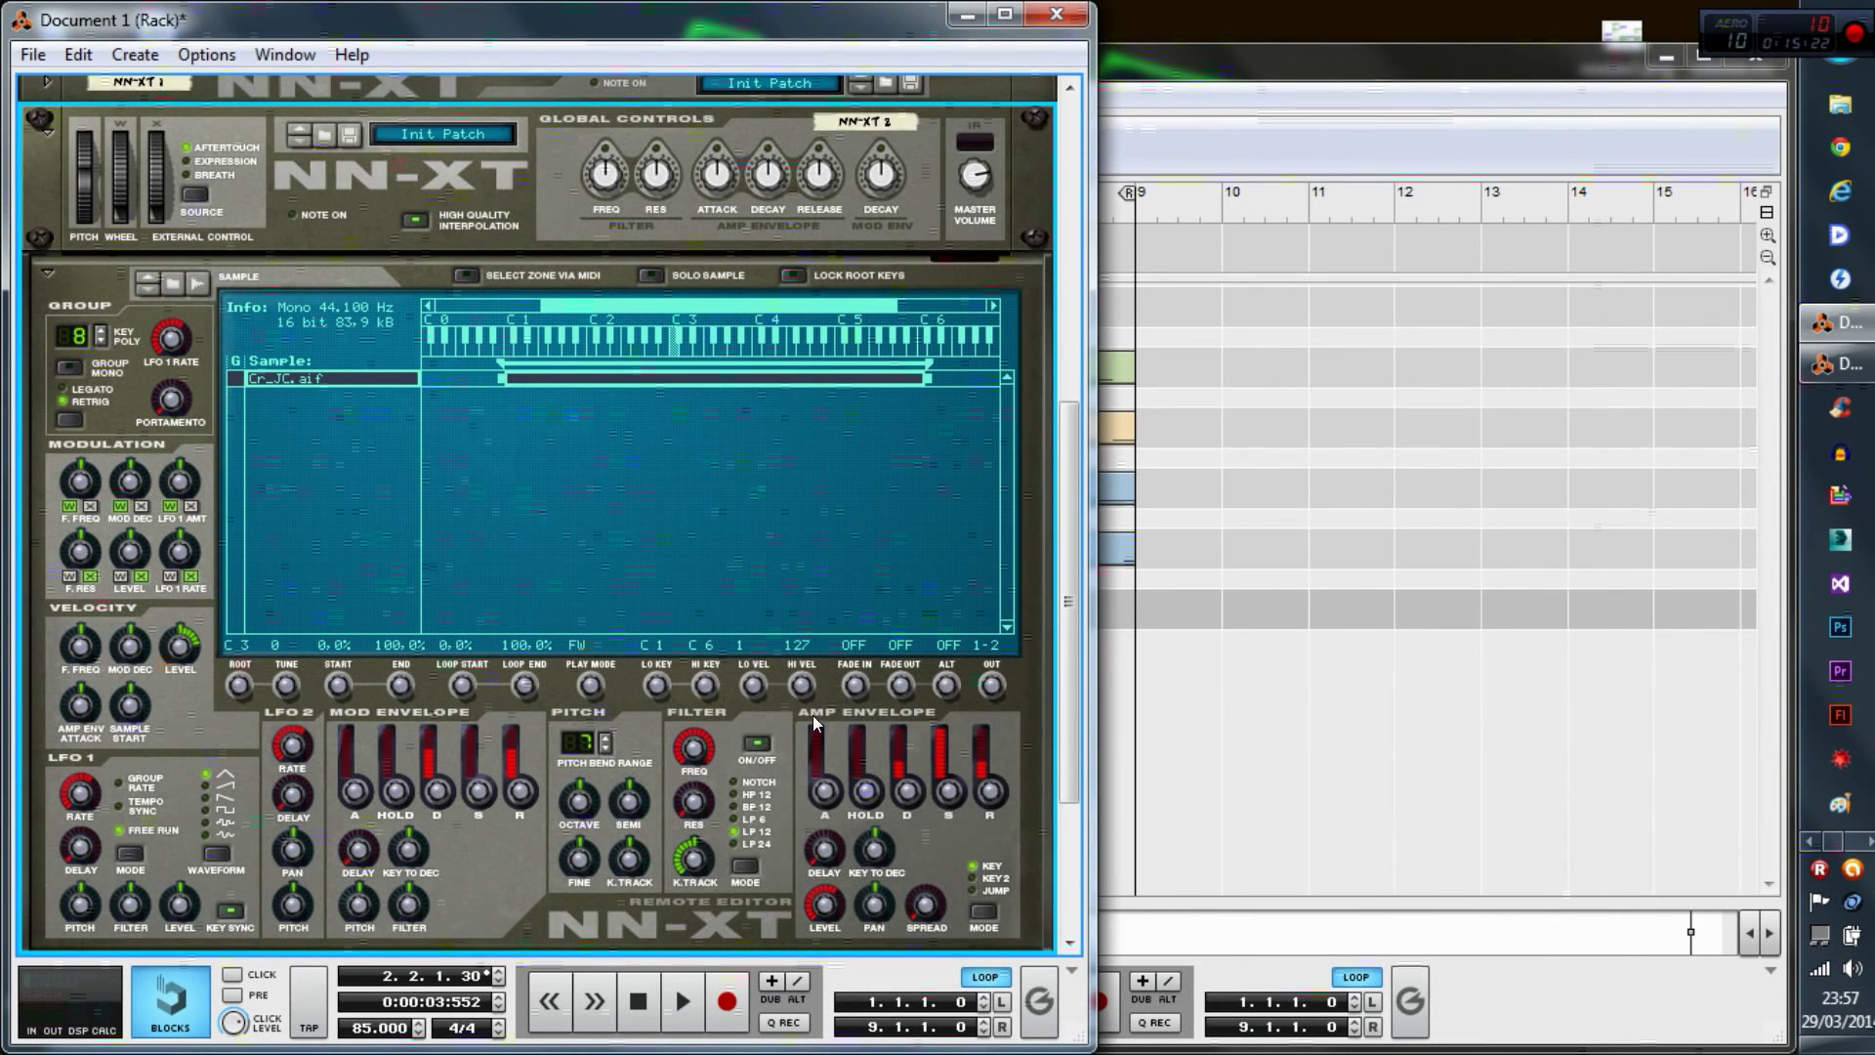
- Copy the first NN-XT 1 clip onto the NN-XT 2 track at bar 1 and open the copy for editing
{"action": "left_click", "coordinate": [1162, 593]}
{"action": "left_click_drag", "start_coordinate": [557, 540], "coordinate": [549, 584]}
{"action": "left_click", "coordinate": [549, 584]}
{"action": "left_click", "coordinate": [548, 599]}
{"action": "double_click", "coordinate": [549, 601]}
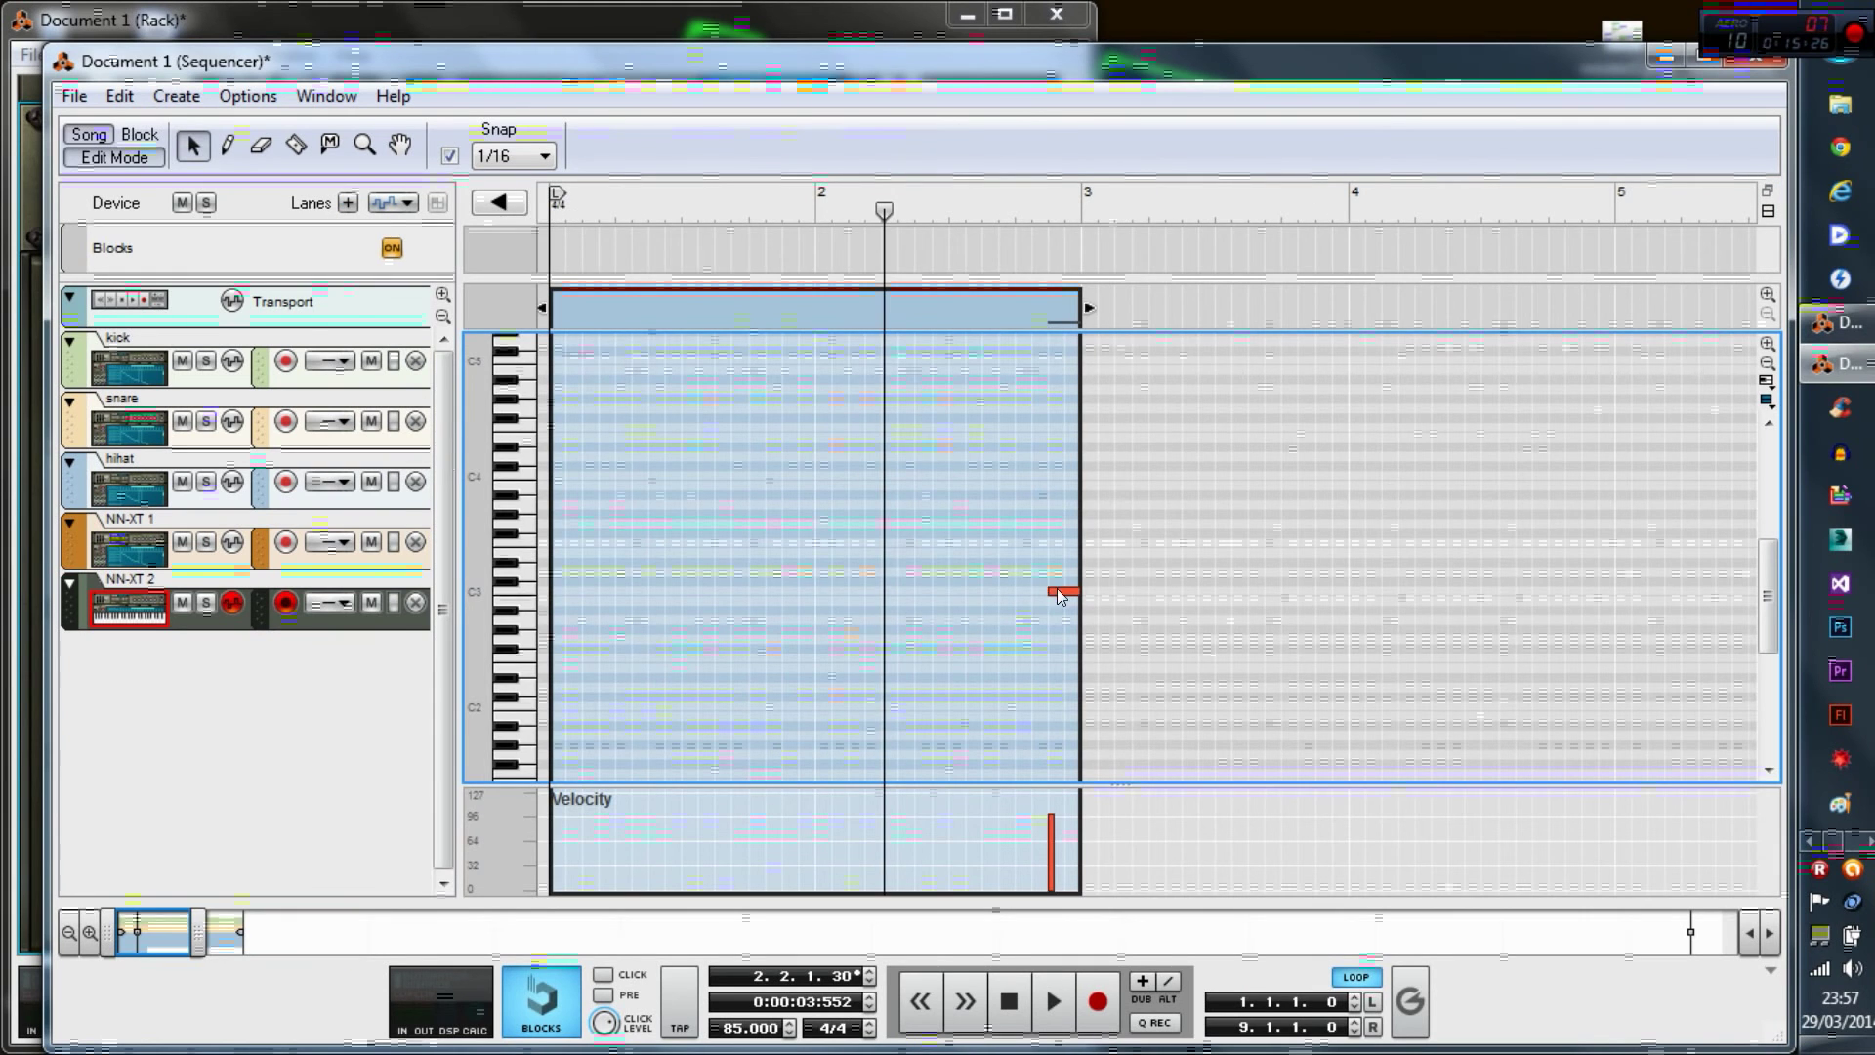
- Move the NN-XT 2 clip's C3 note to 1.1.1.0 and replay the clip from the start
{"action": "left_click_drag", "start_coordinate": [1062, 593], "coordinate": [574, 593]}
{"action": "key", "text": "space"}
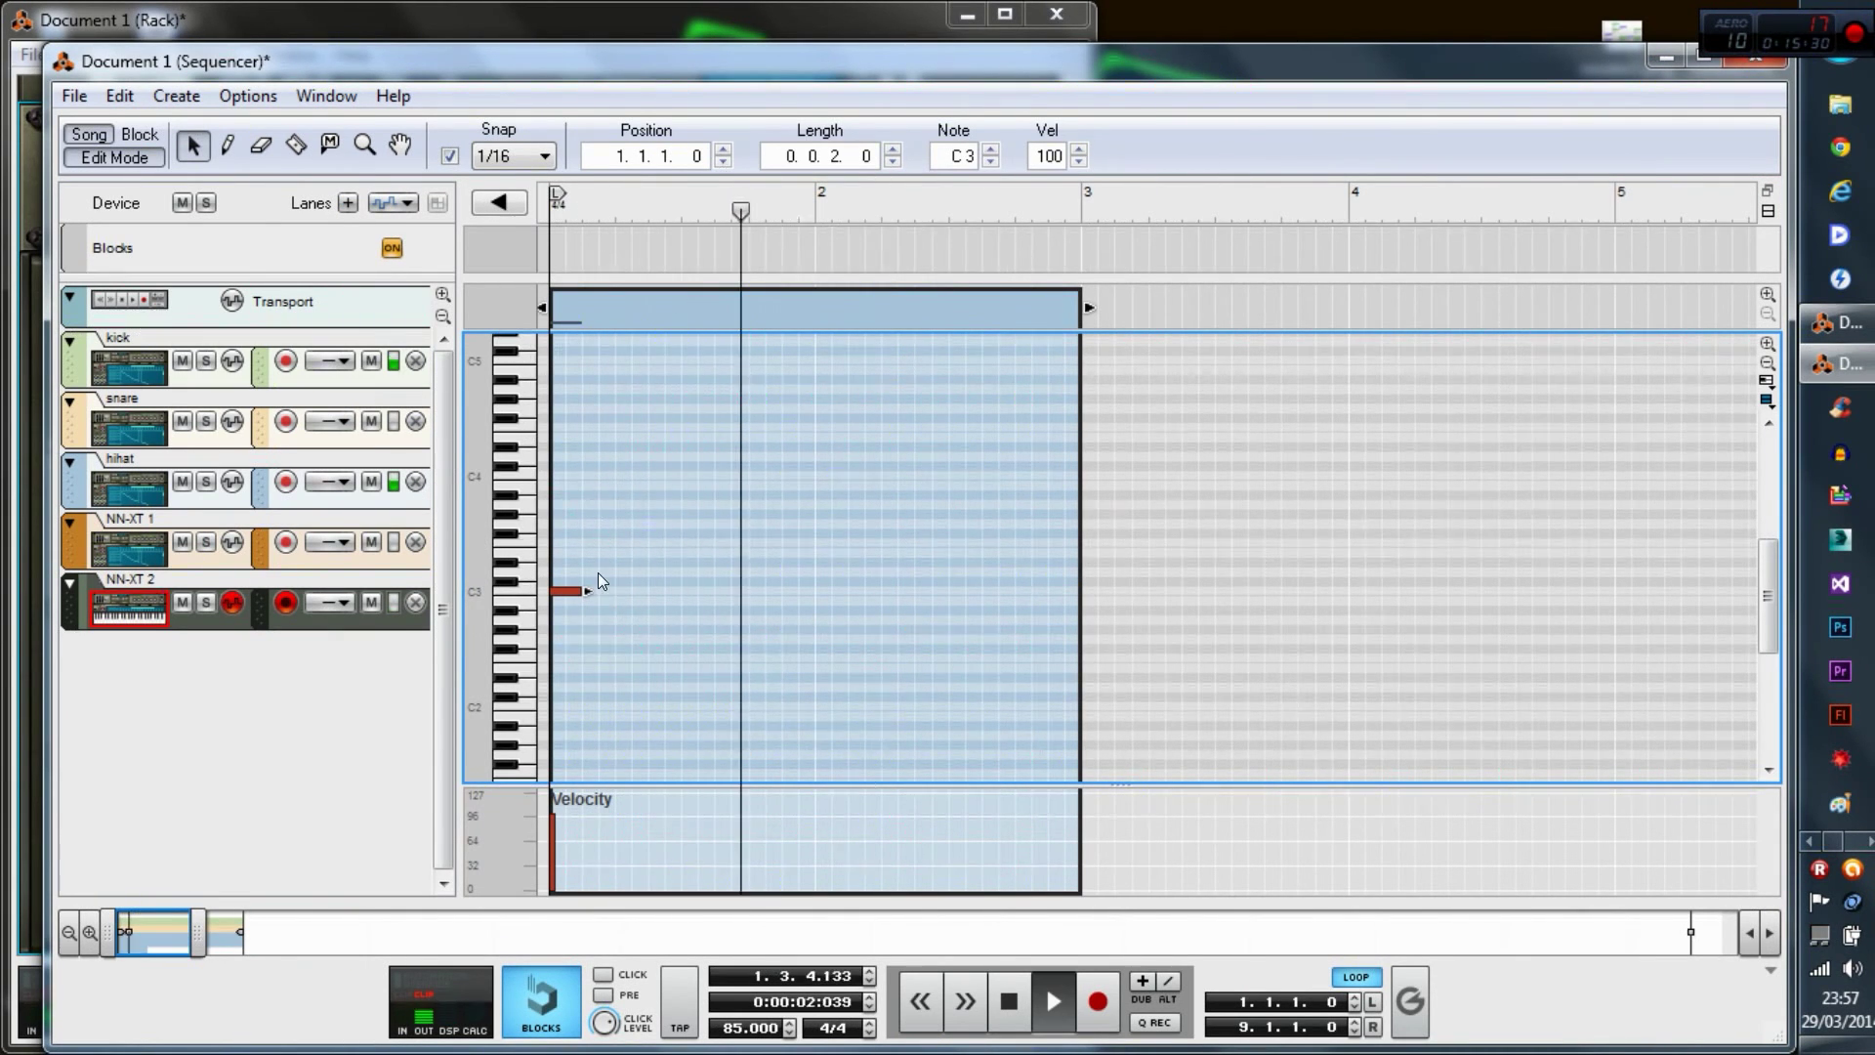
{"action": "left_click", "coordinate": [575, 595]}
{"action": "left_click", "coordinate": [576, 215]}
{"action": "left_click_drag", "start_coordinate": [574, 215], "coordinate": [406, 215]}
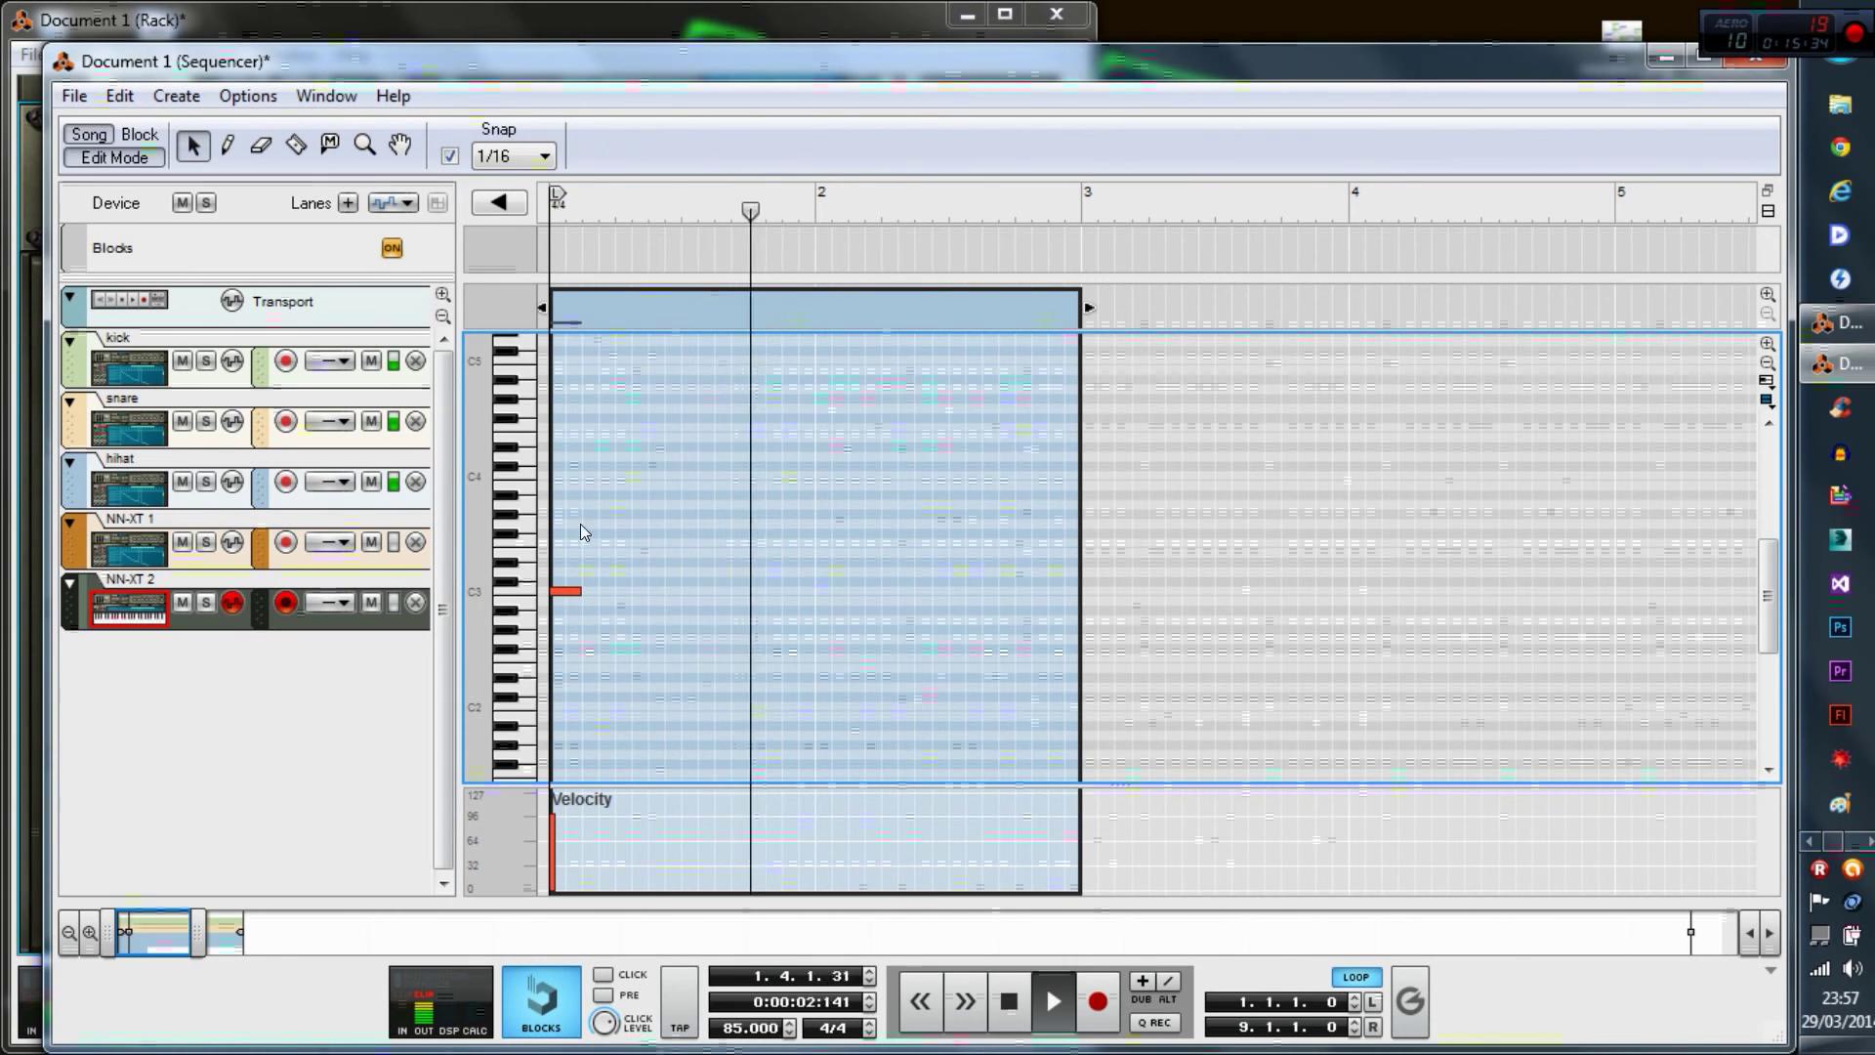
{"action": "left_click", "coordinate": [573, 217]}
{"action": "left_click_drag", "start_coordinate": [572, 217], "coordinate": [412, 219]}
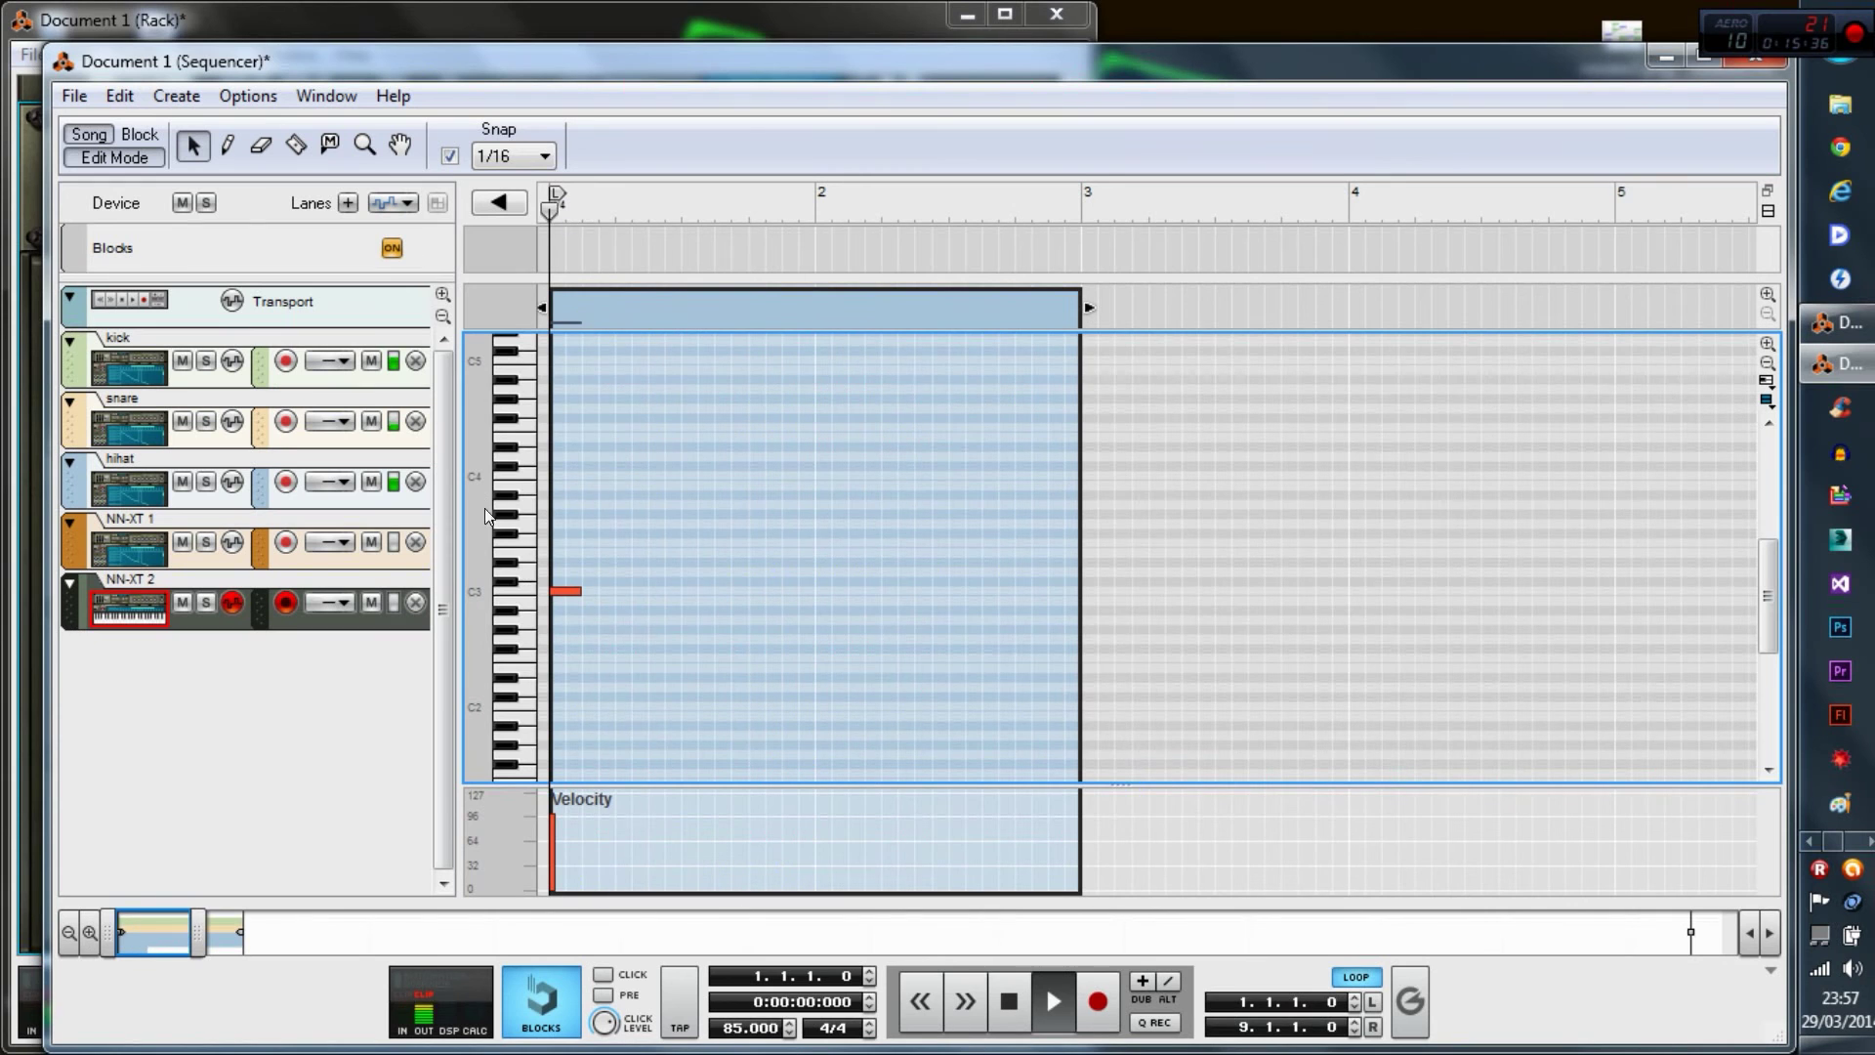
{"action": "left_click", "coordinate": [571, 591]}
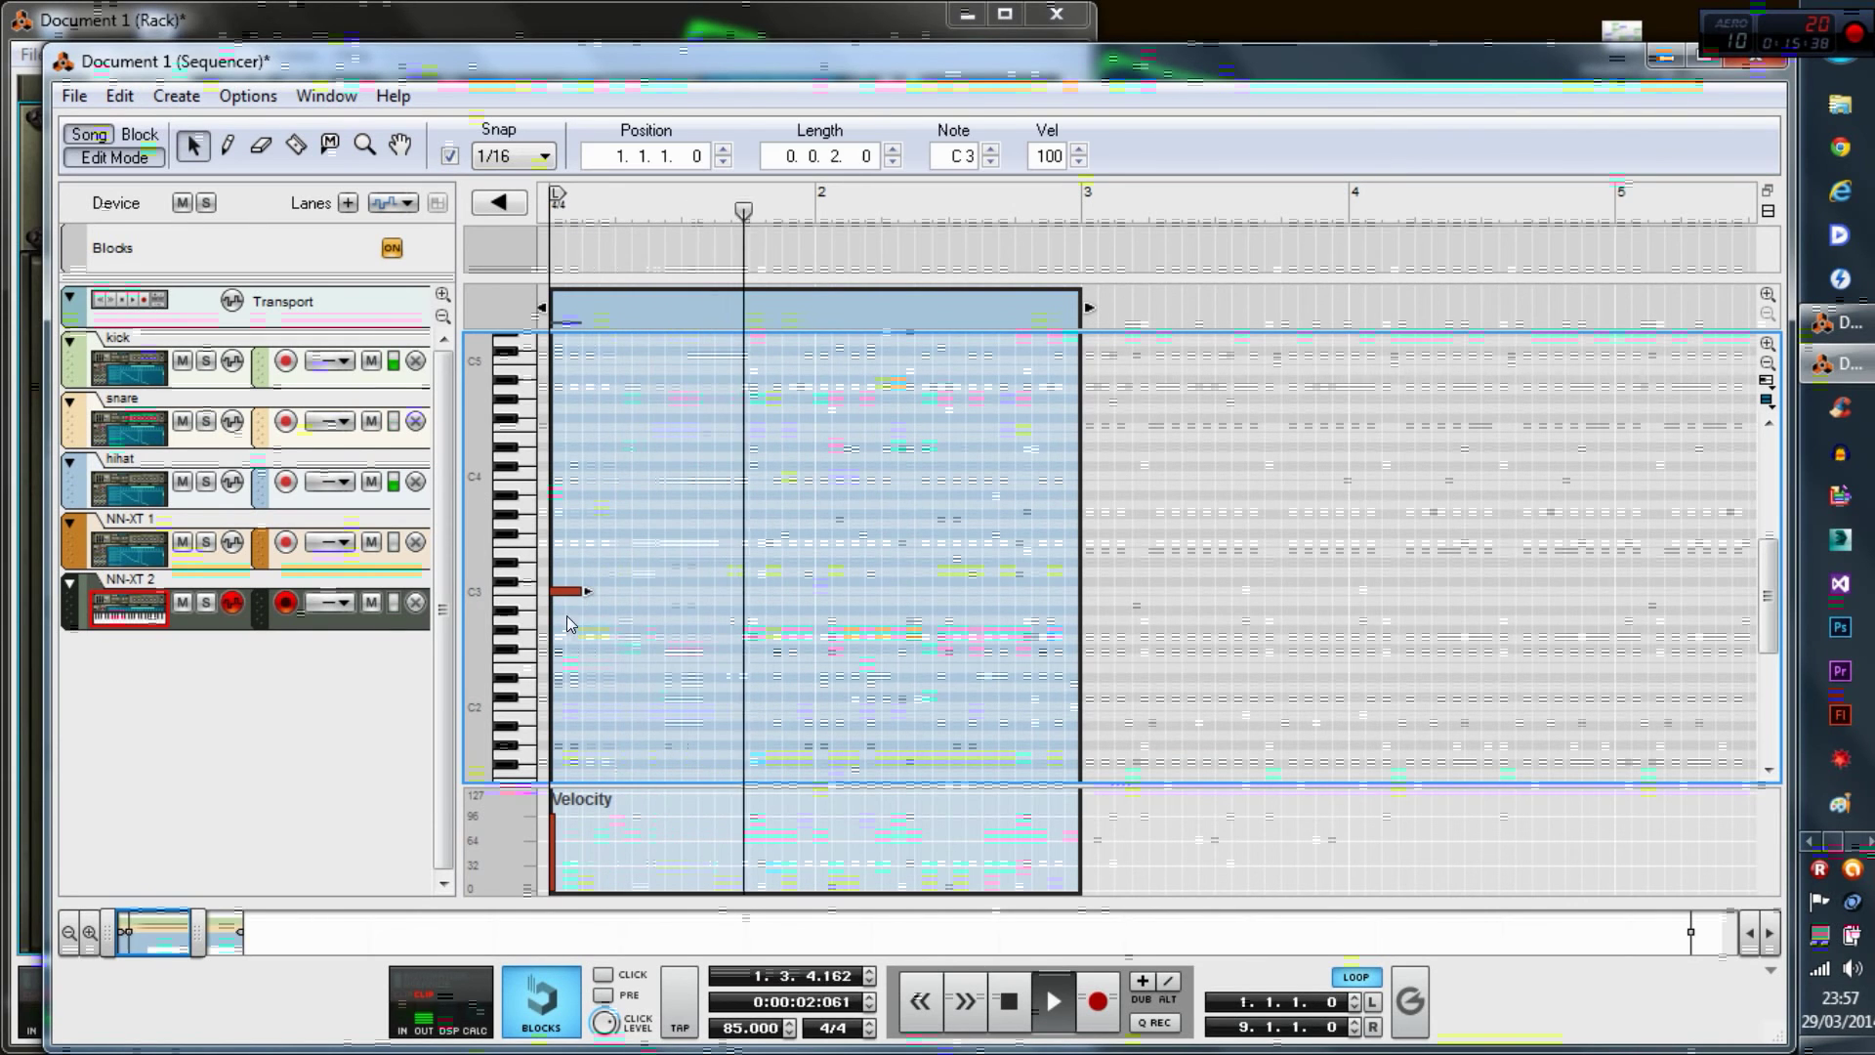
- Lengthen the NN-XT 2 clip's C3 note to half a bar, replay from the start, and return to the song arrangement
{"action": "left_click_drag", "start_coordinate": [583, 591], "coordinate": [816, 591]}
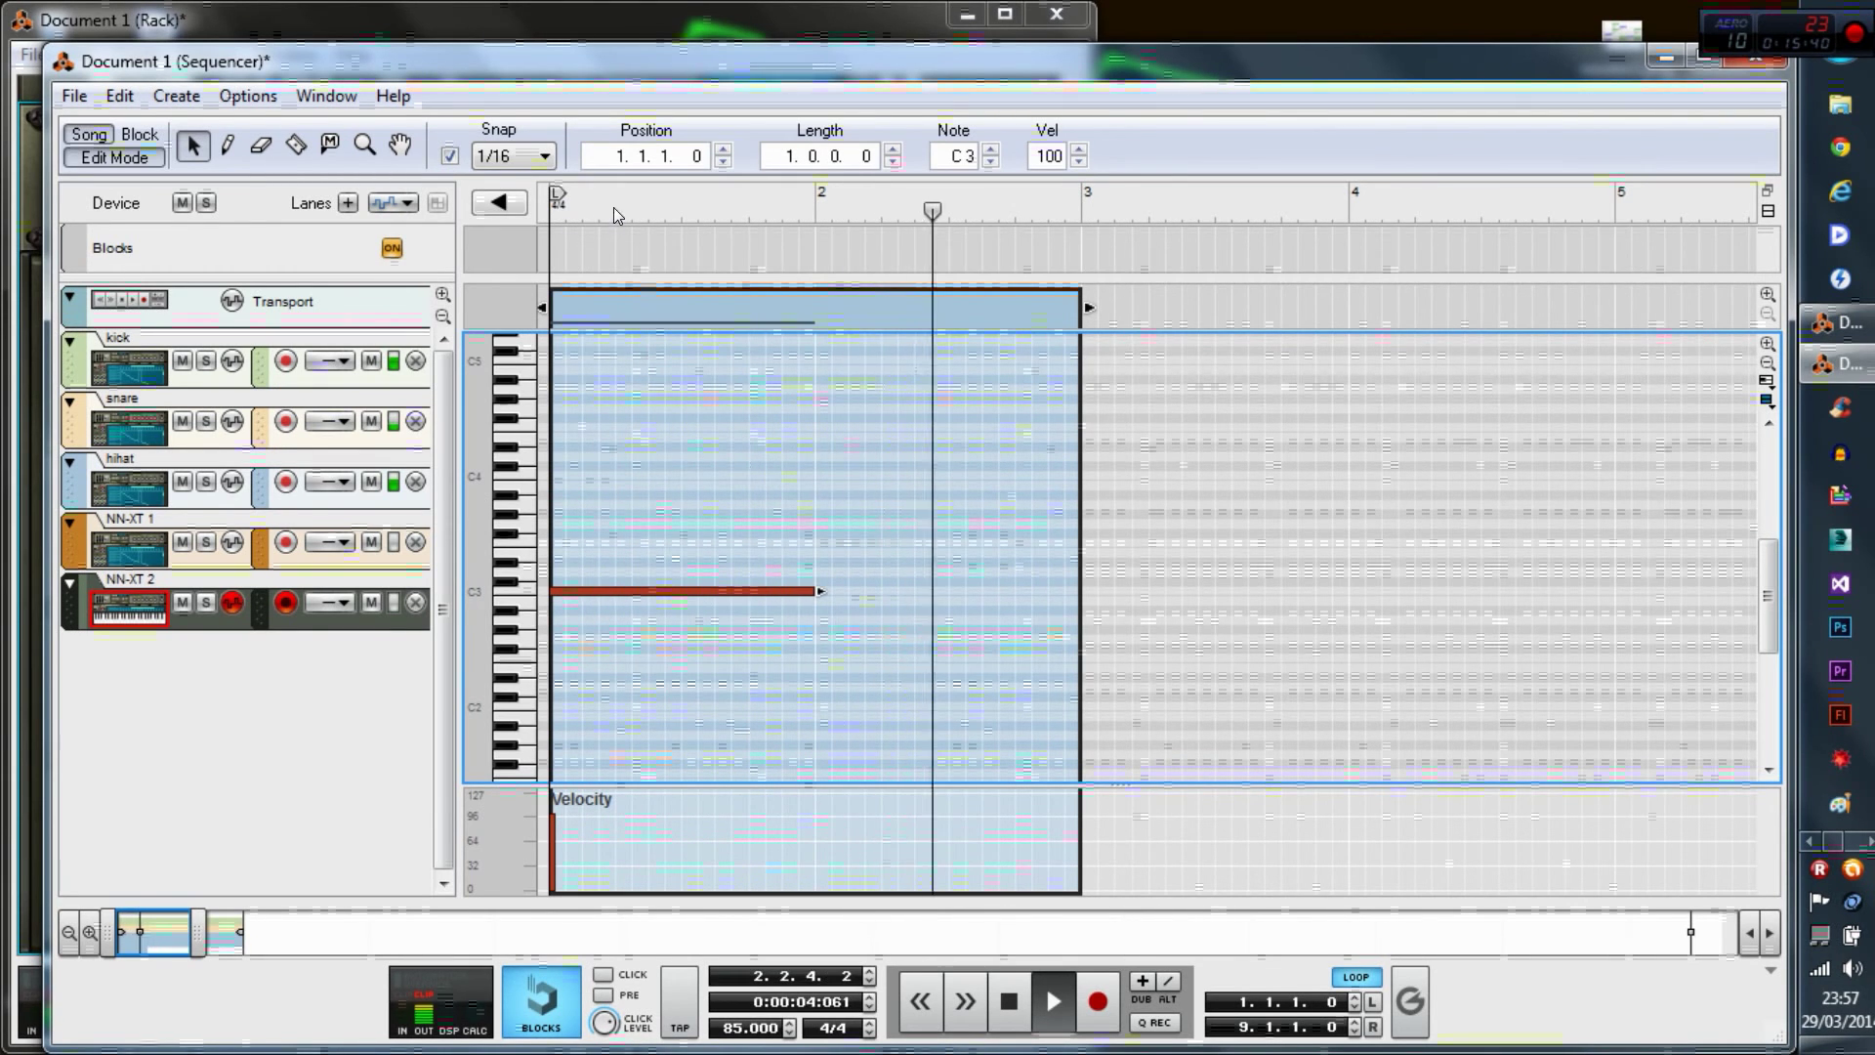
{"action": "left_click_drag", "start_coordinate": [614, 207], "coordinate": [459, 205]}
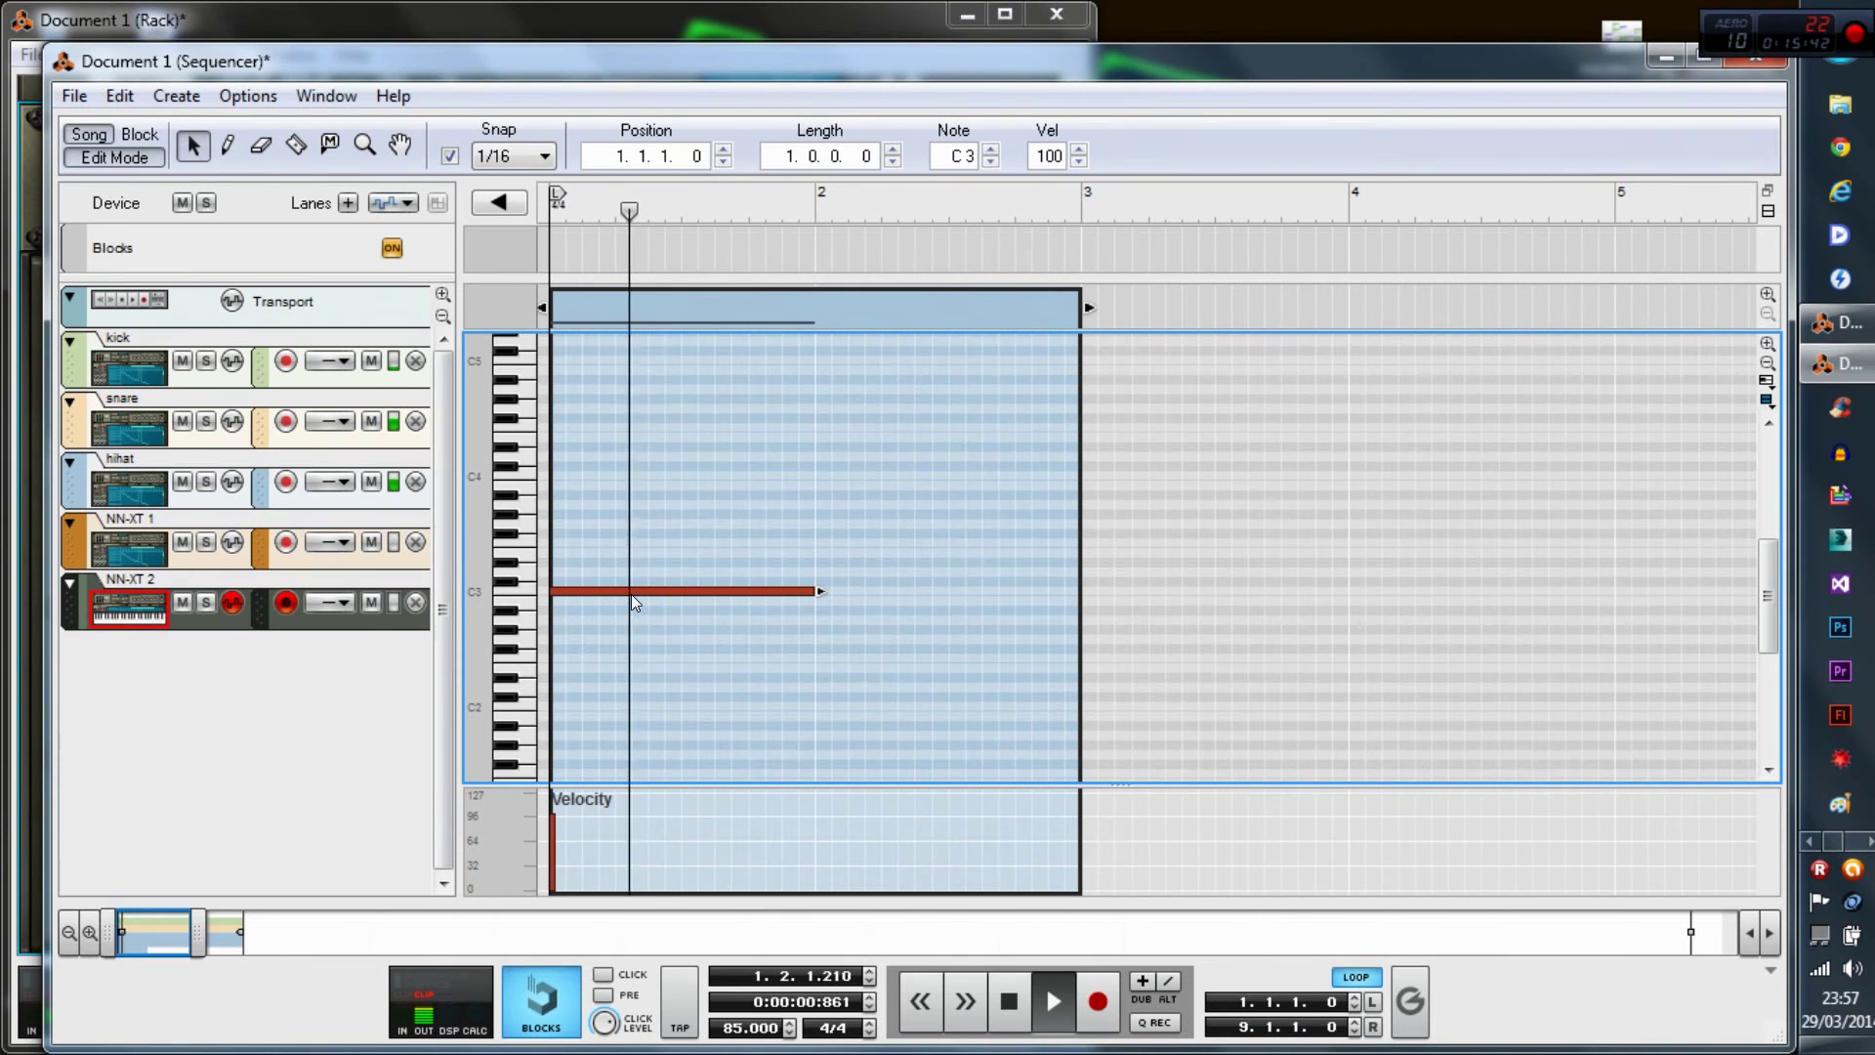
{"action": "left_click_drag", "start_coordinate": [811, 589], "coordinate": [686, 606]}
{"action": "left_click", "coordinate": [689, 607]}
{"action": "left_click_drag", "start_coordinate": [631, 209], "coordinate": [365, 198]}
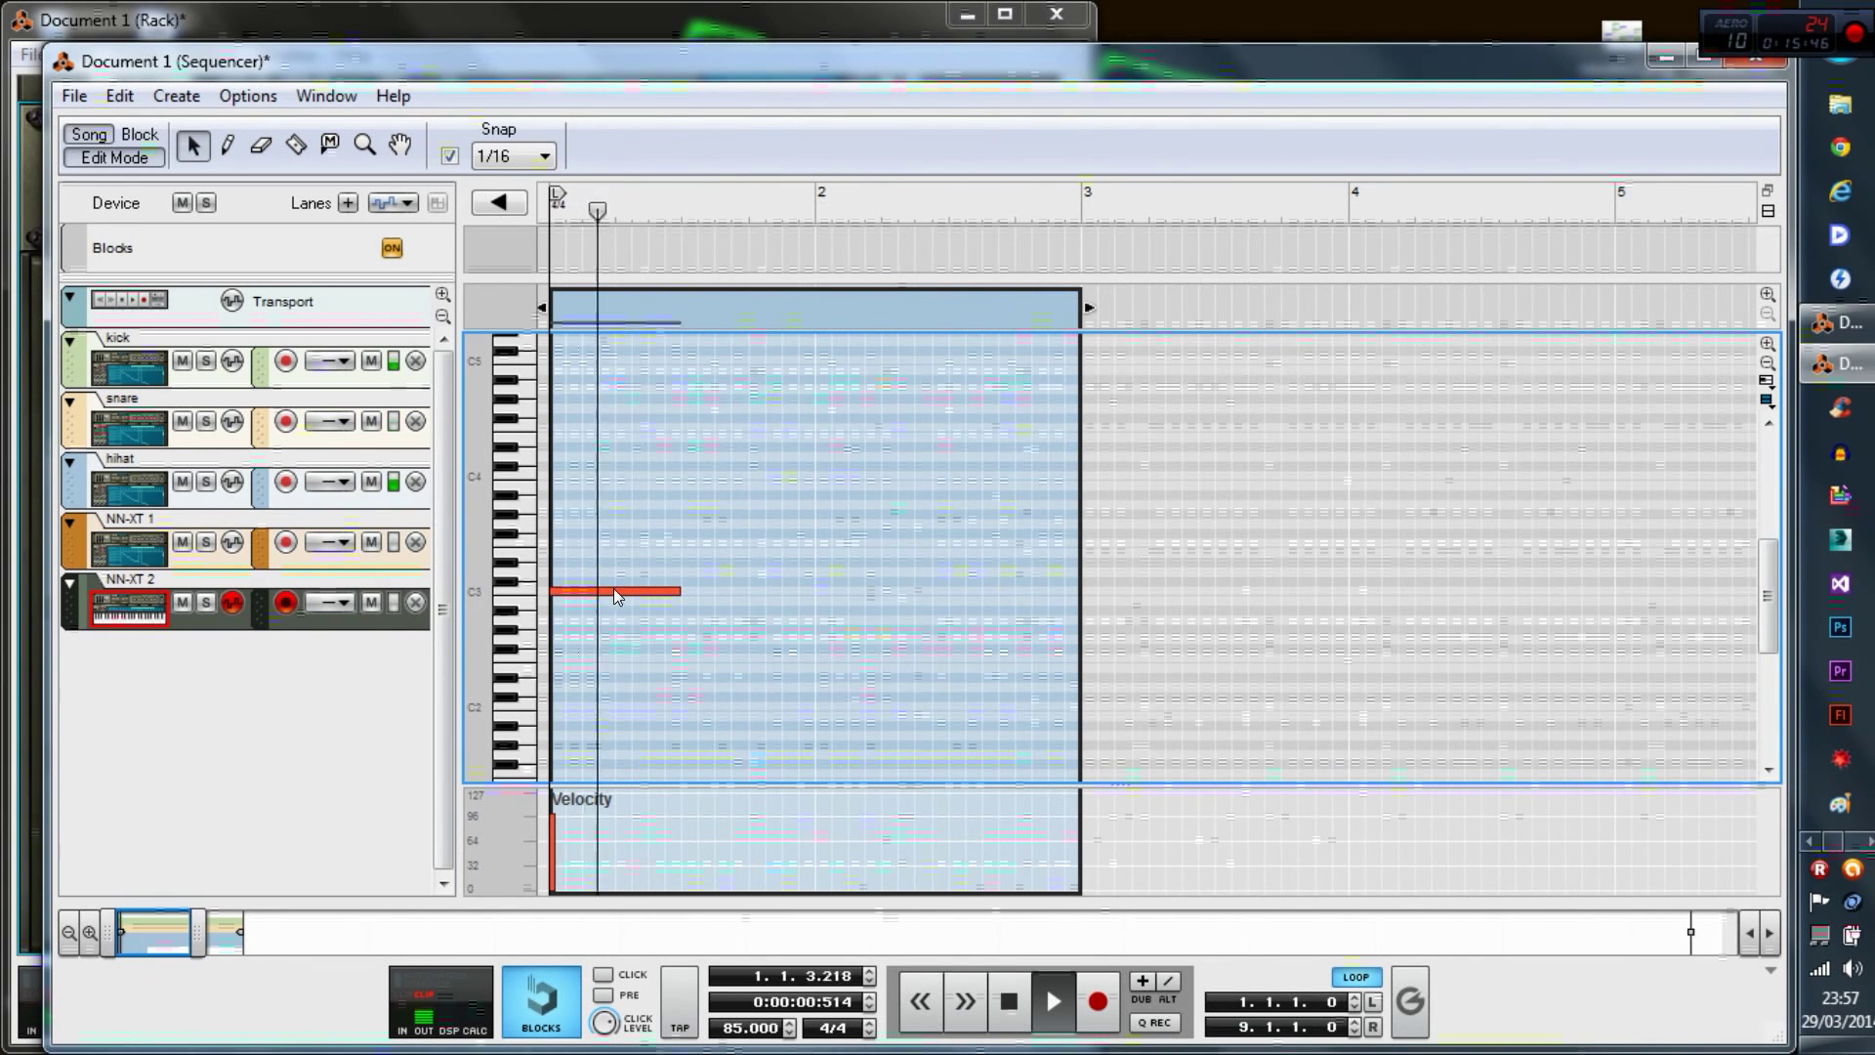
{"action": "left_click", "coordinate": [75, 158]}
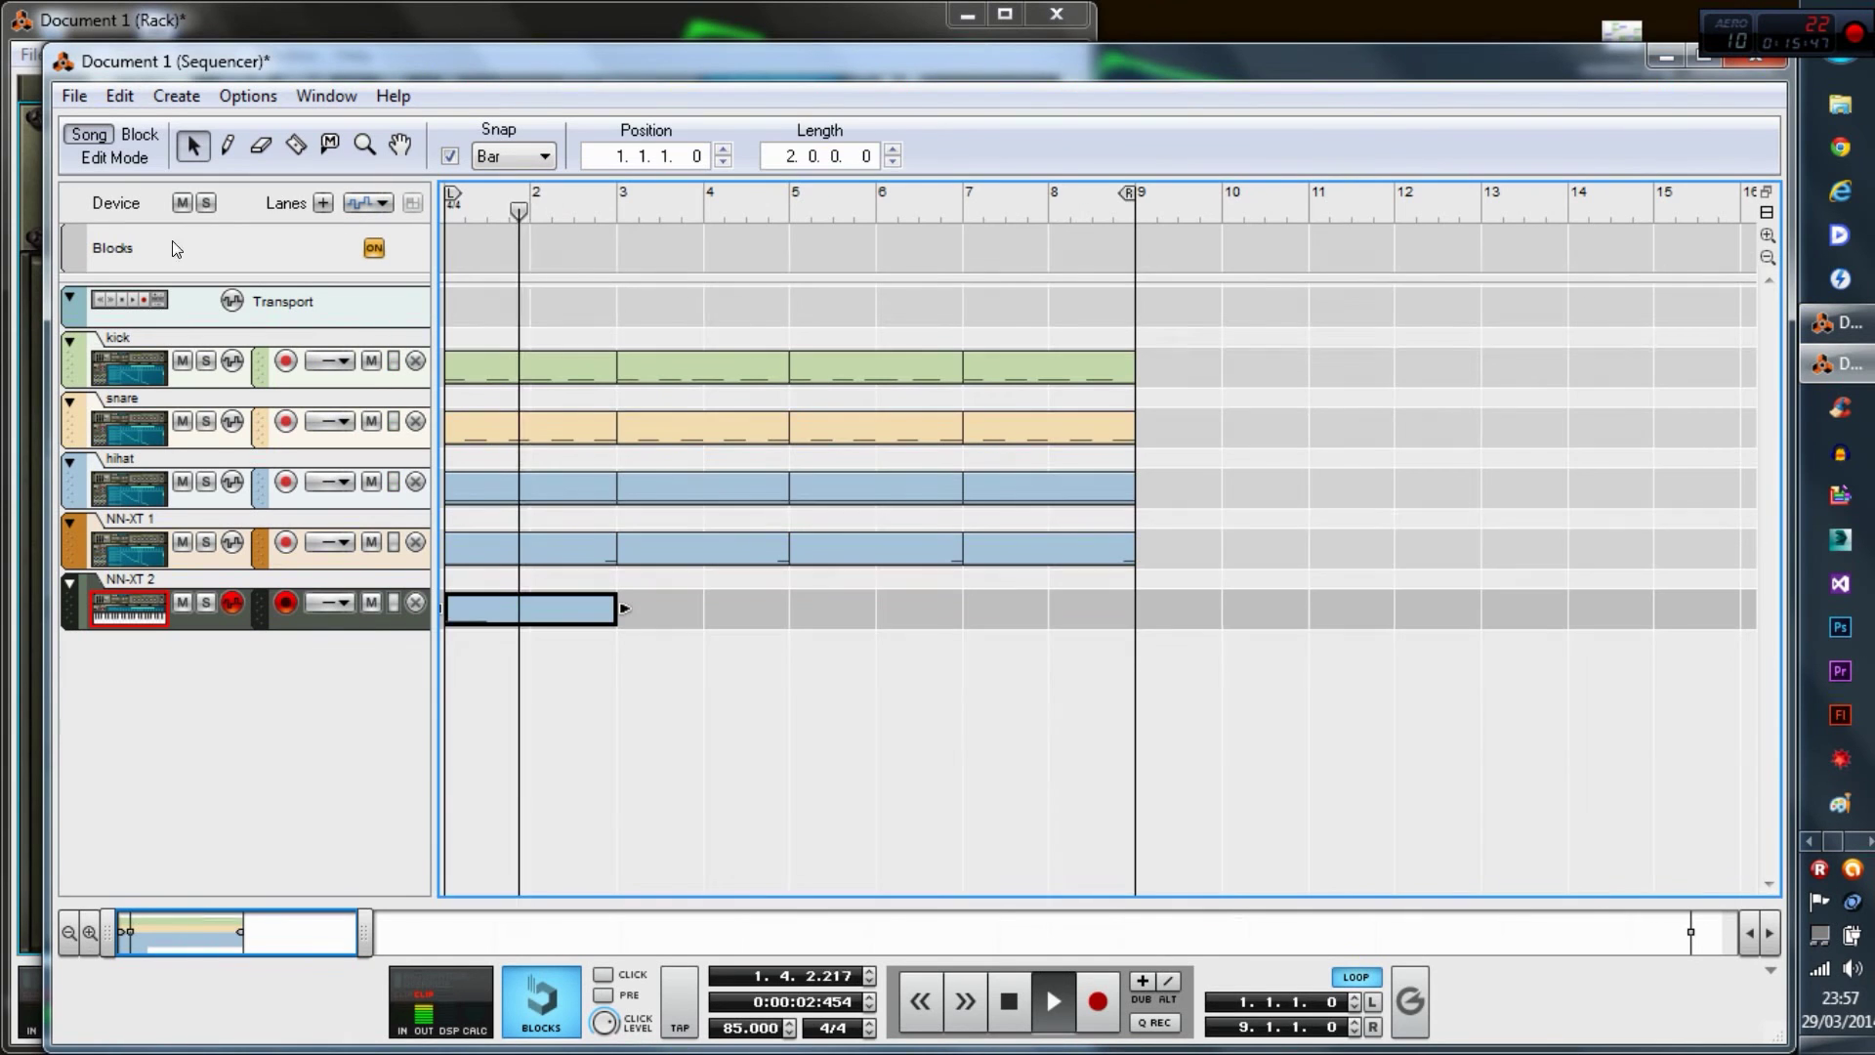
- Delete the NN-XT 1 clip that starts at bar 7
{"action": "left_click", "coordinate": [652, 614]}
{"action": "left_click", "coordinate": [496, 609]}
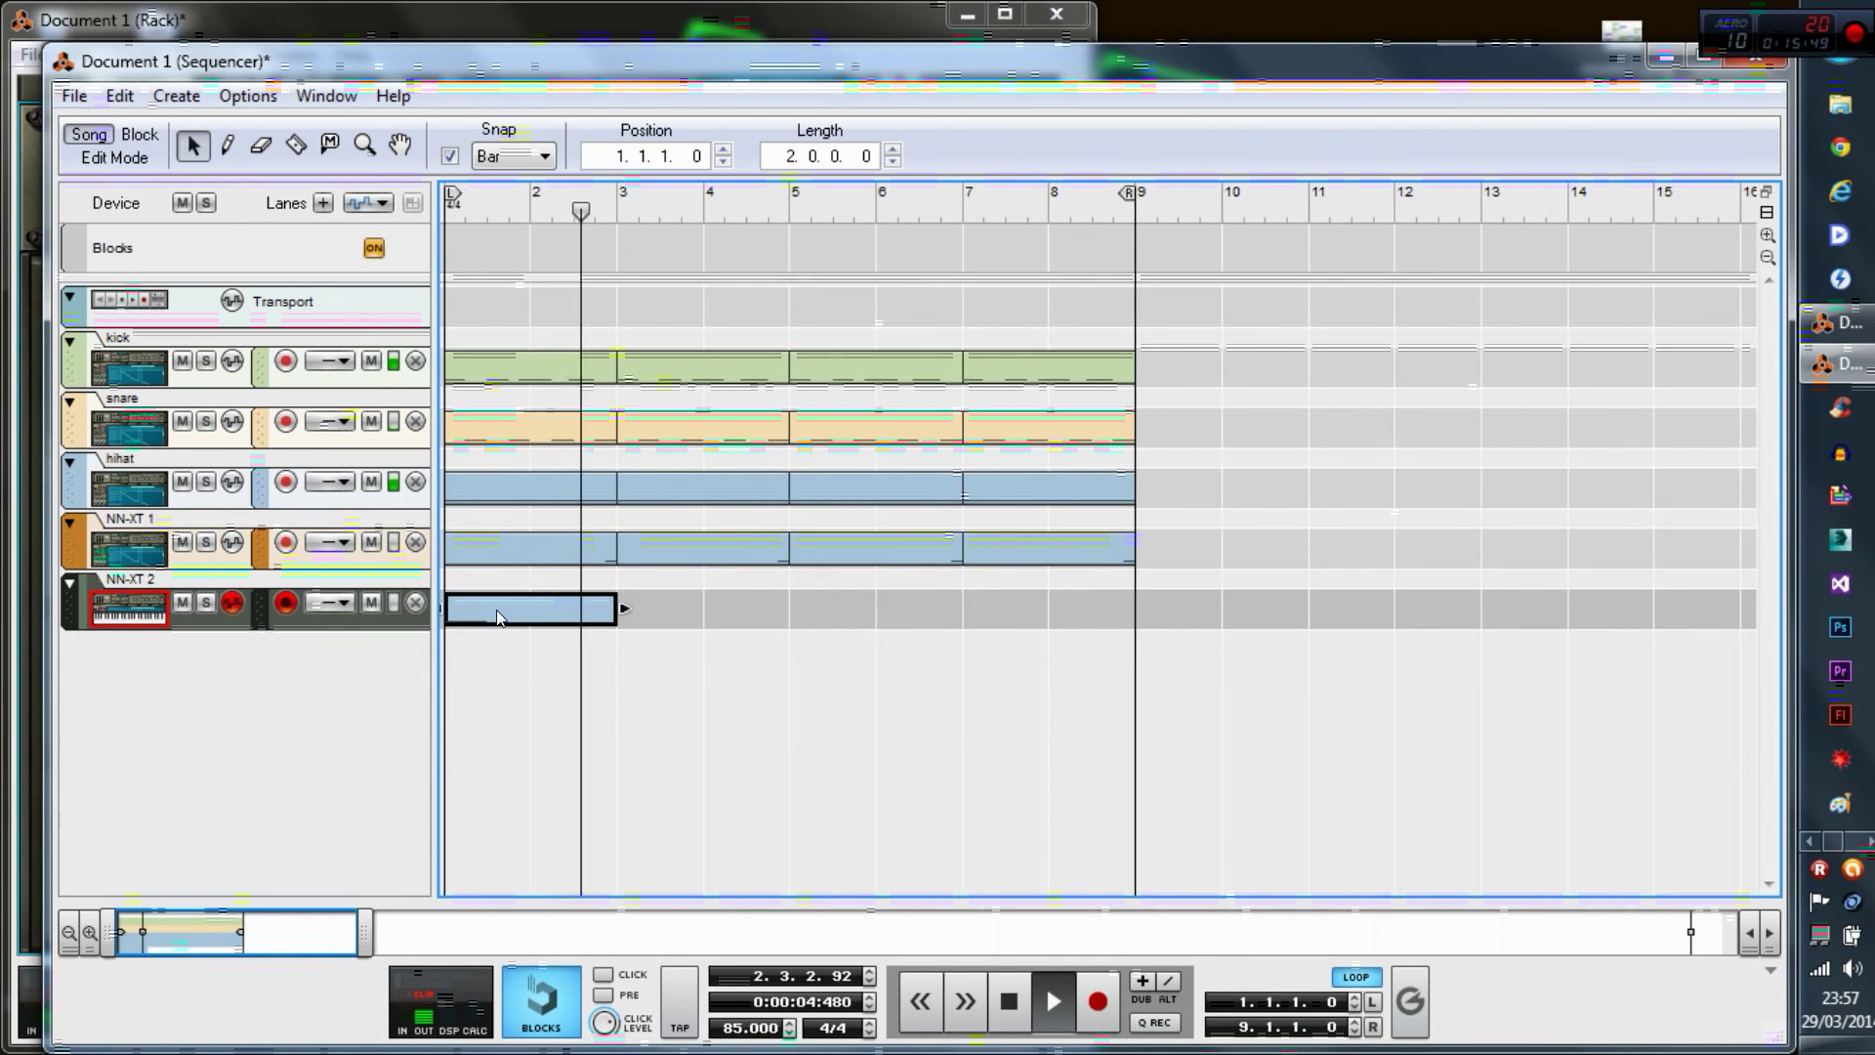
{"action": "left_click", "coordinate": [494, 629]}
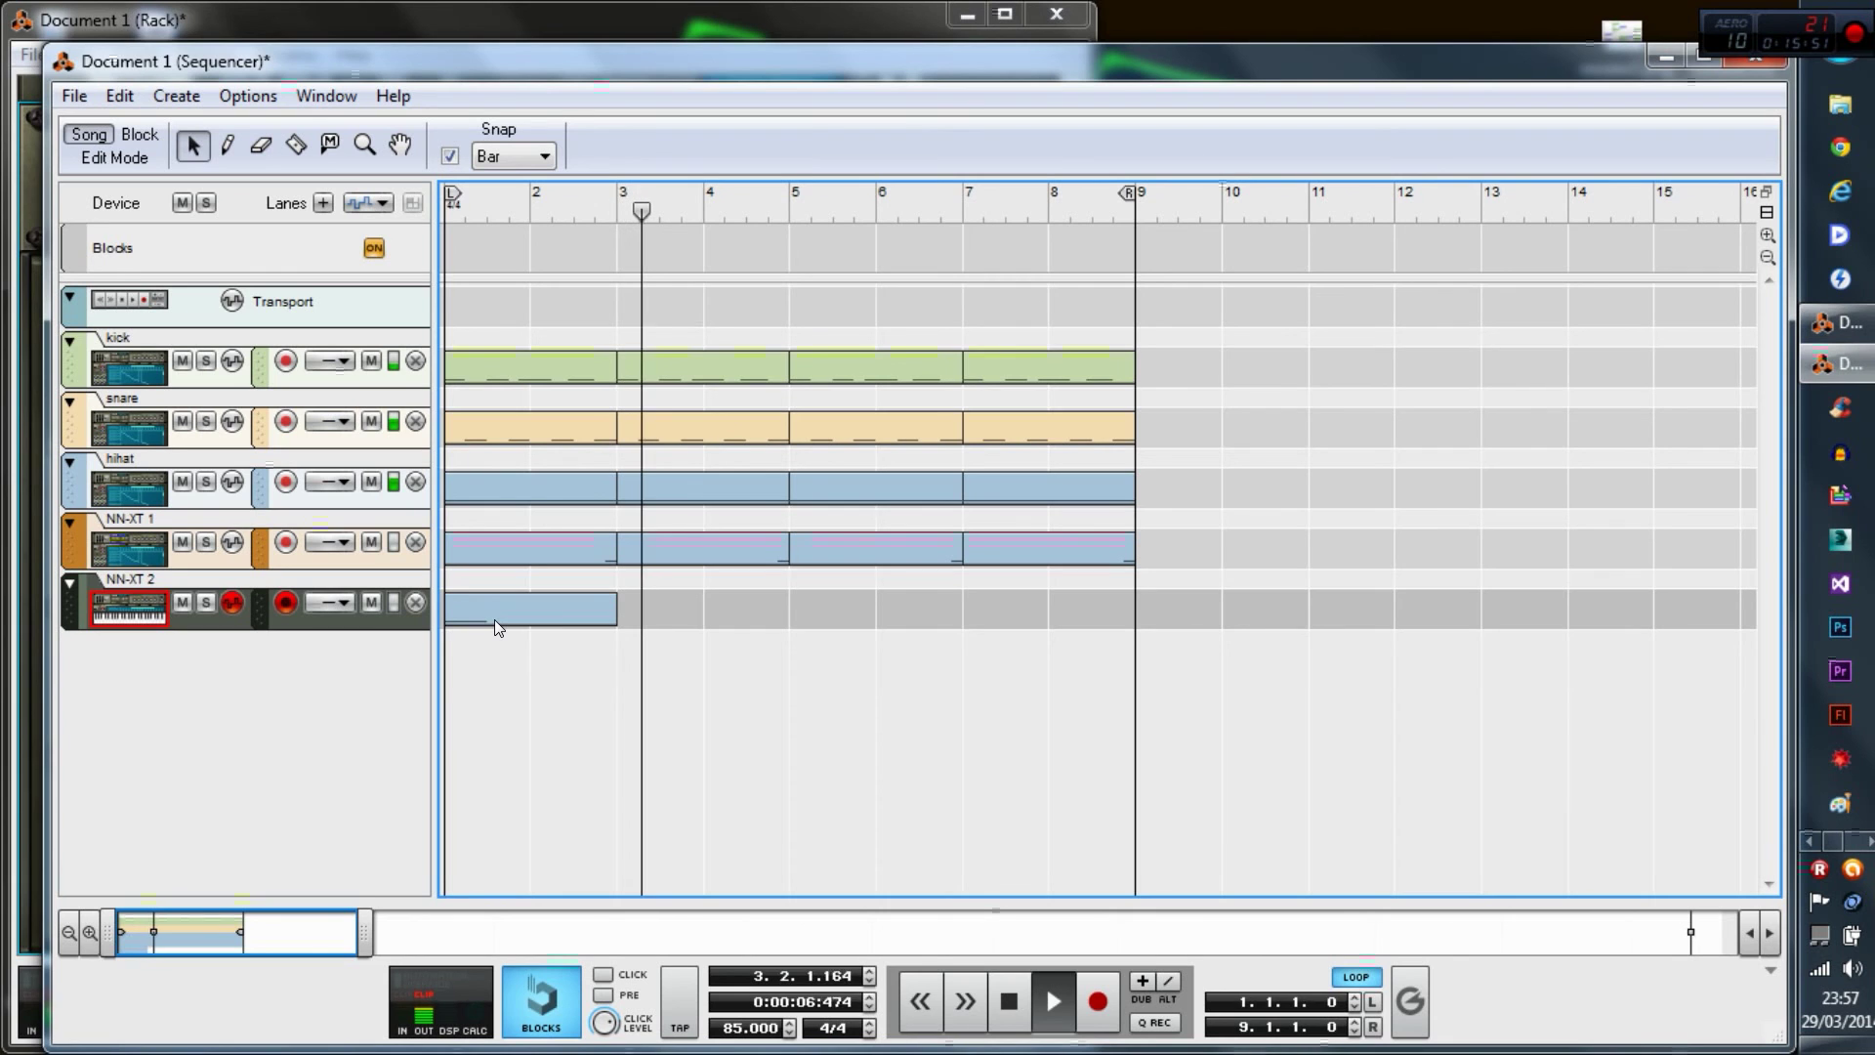
{"action": "left_click", "coordinate": [1019, 560]}
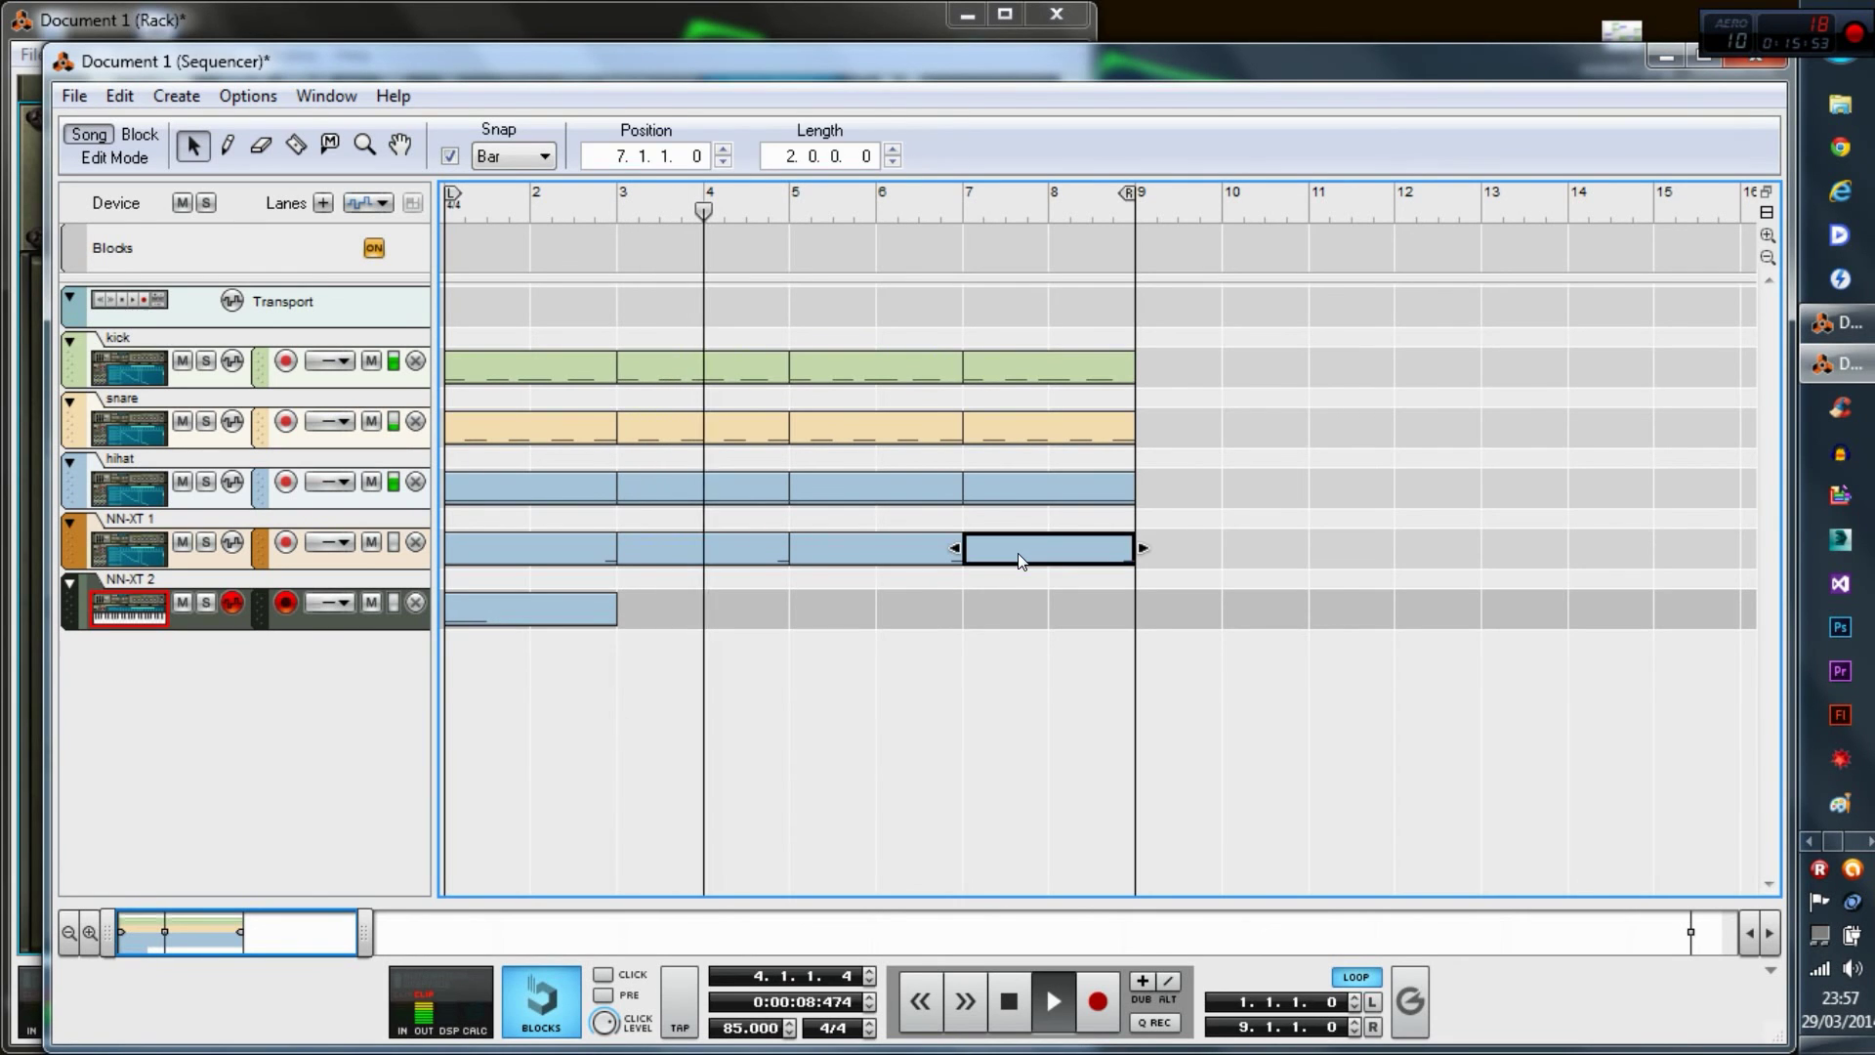
{"action": "key", "text": "Delete"}
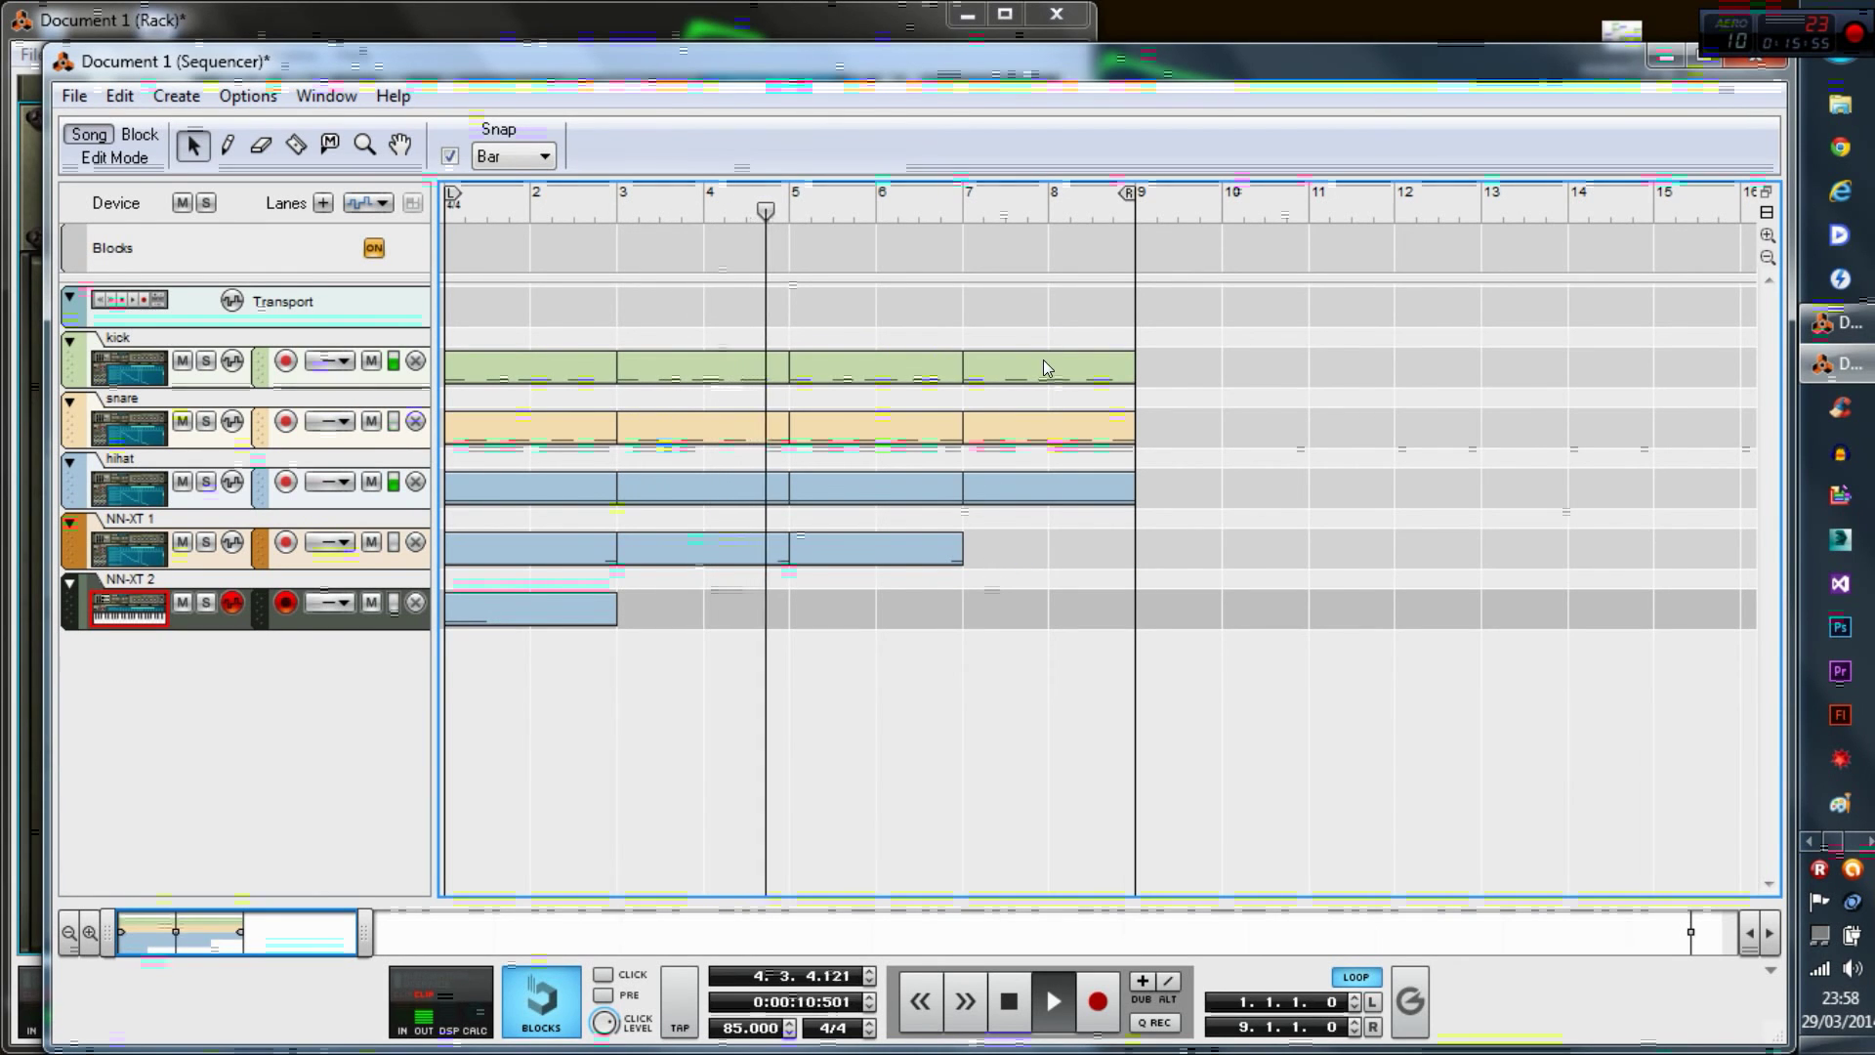
- Open the snare clip at bar 7 and copy its third C3 note to 8.3.1.0
{"action": "double_click", "coordinate": [1044, 427]}
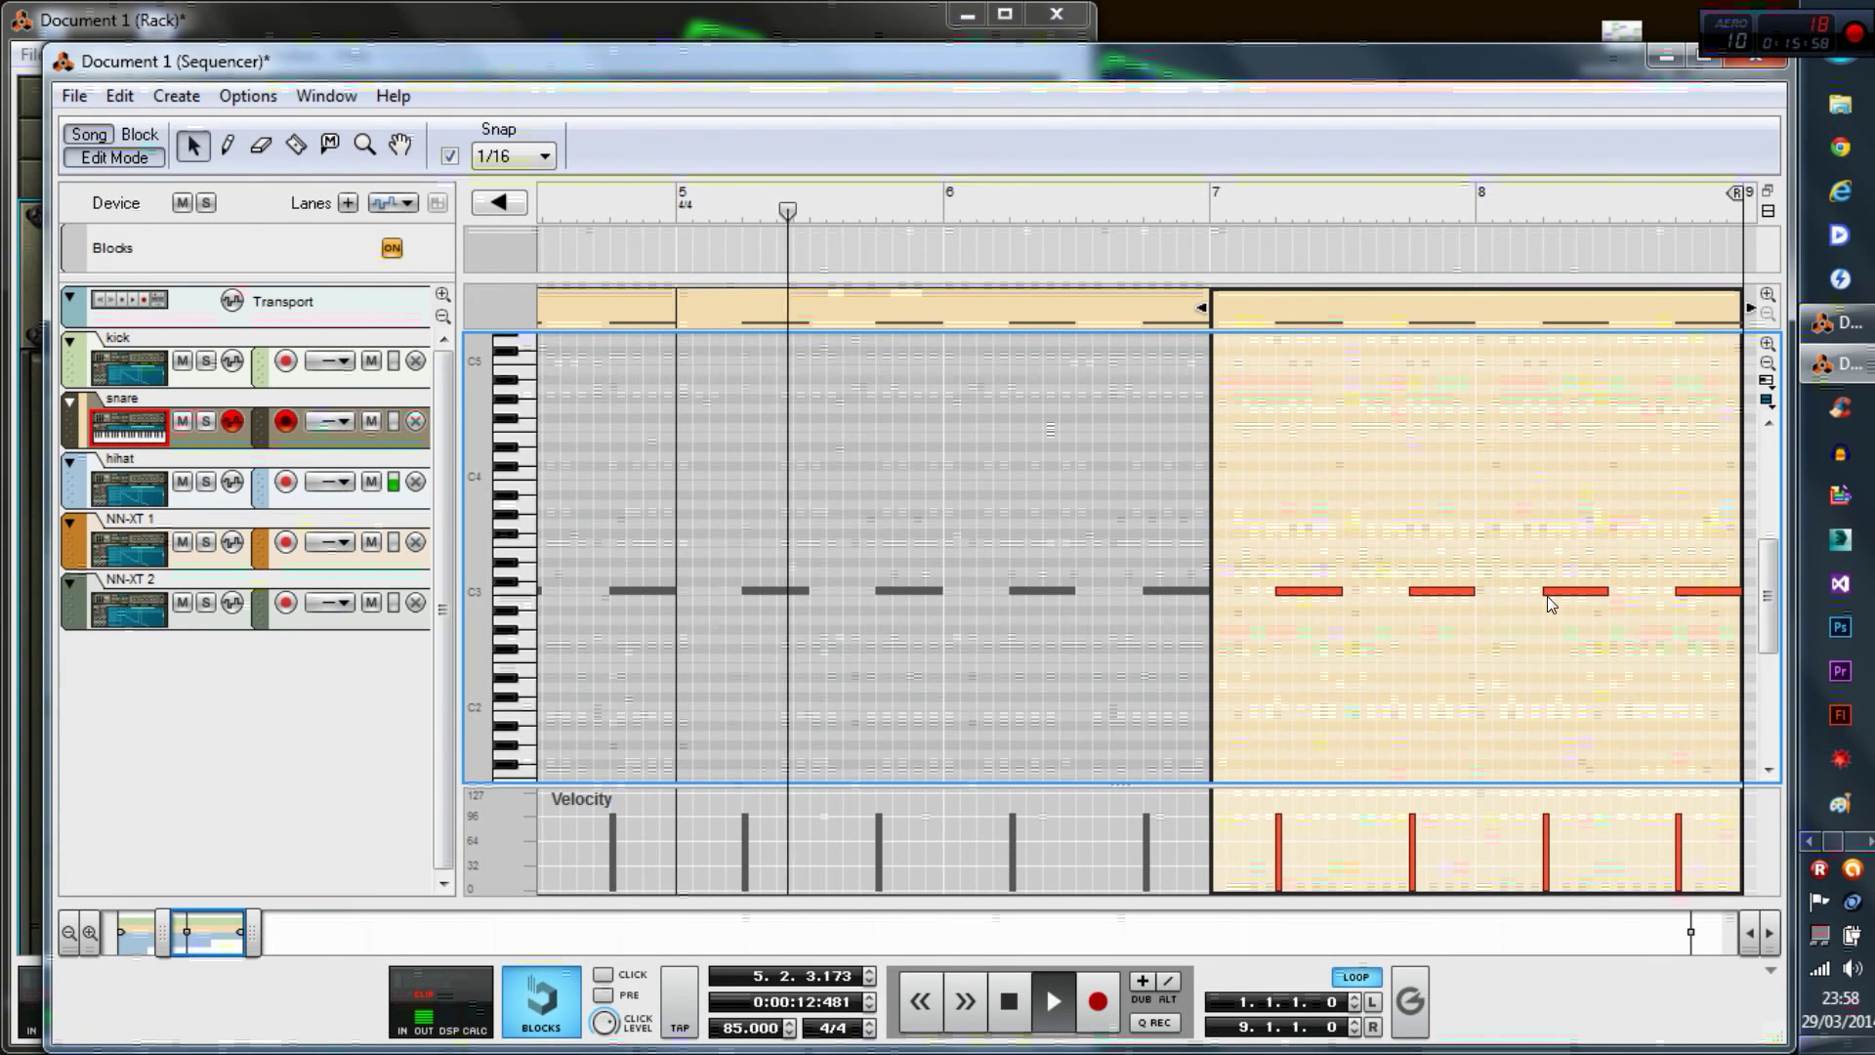
{"action": "left_click_drag", "start_coordinate": [1564, 591], "coordinate": [1621, 598]}
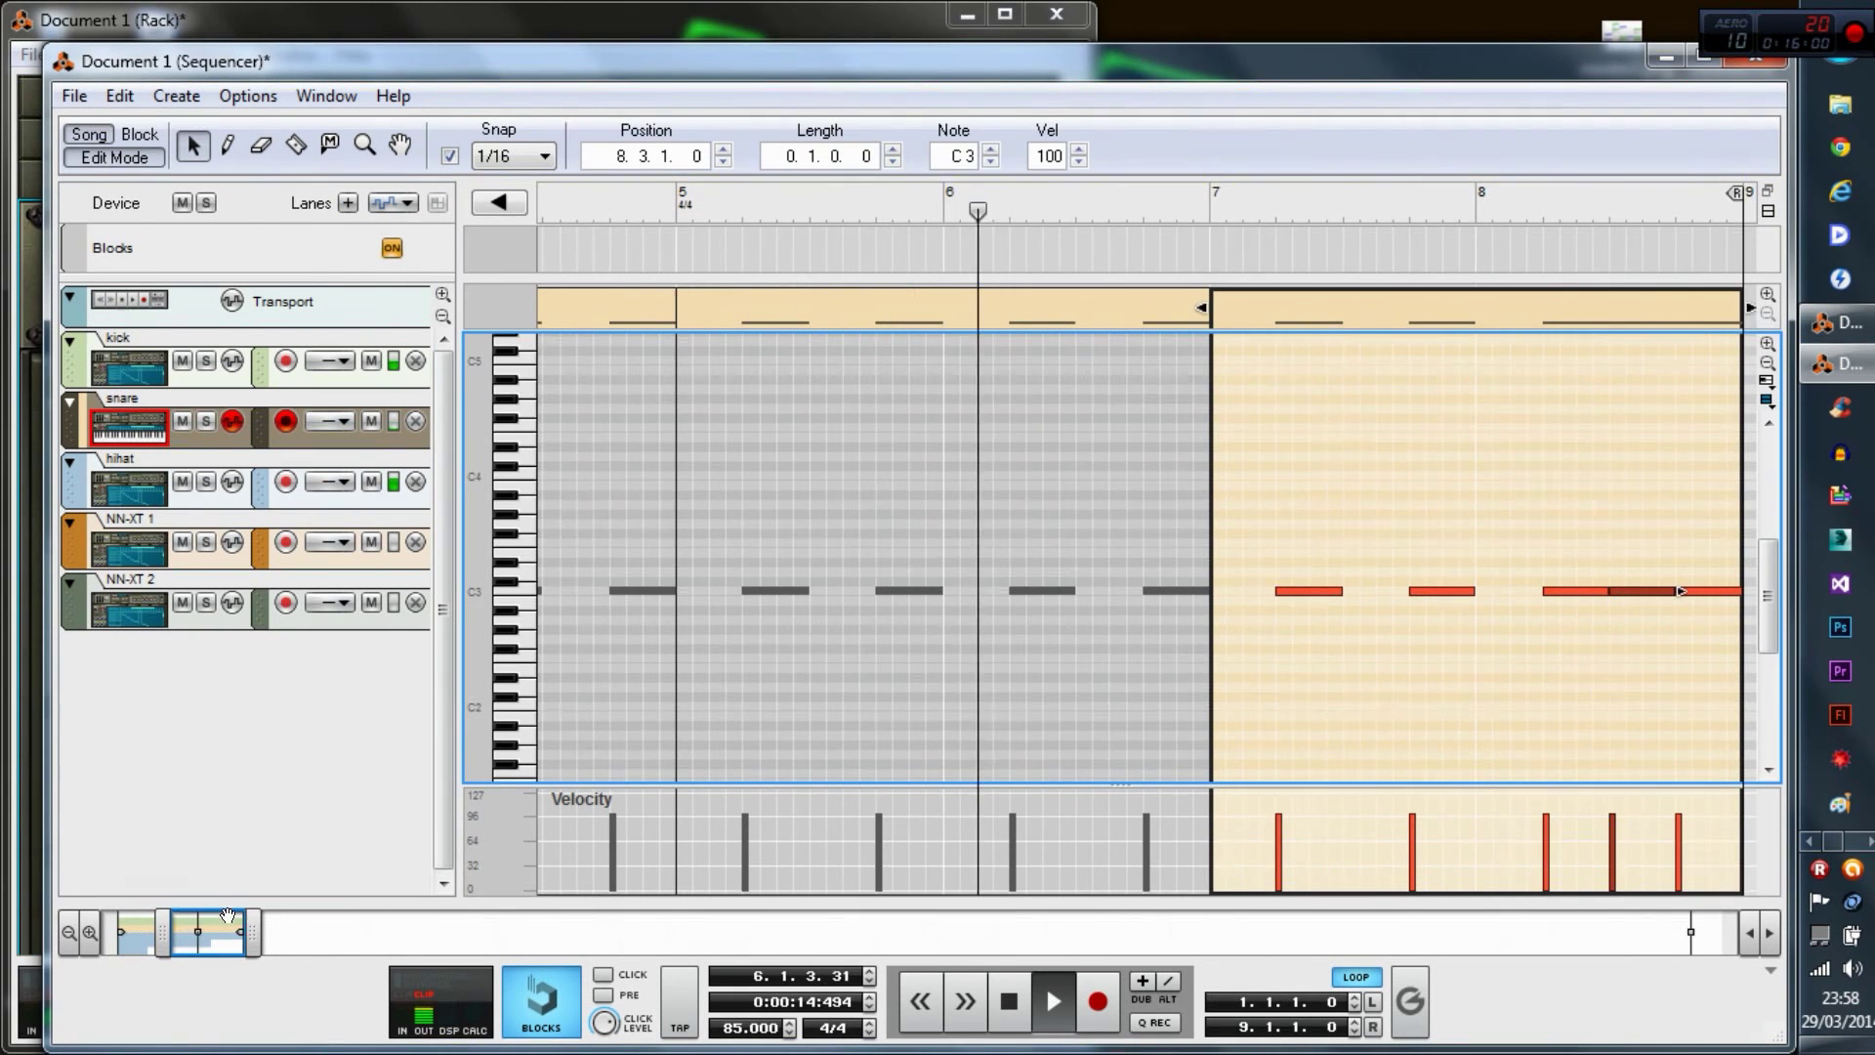
- Shorten the snare note at 8.4.1.0 to 0.0.2.0 and add a copy at 8.4.3.0 with length 0.0.1.0
{"action": "left_click_drag", "start_coordinate": [225, 928], "coordinate": [270, 927]}
{"action": "left_click", "coordinate": [1062, 591]}
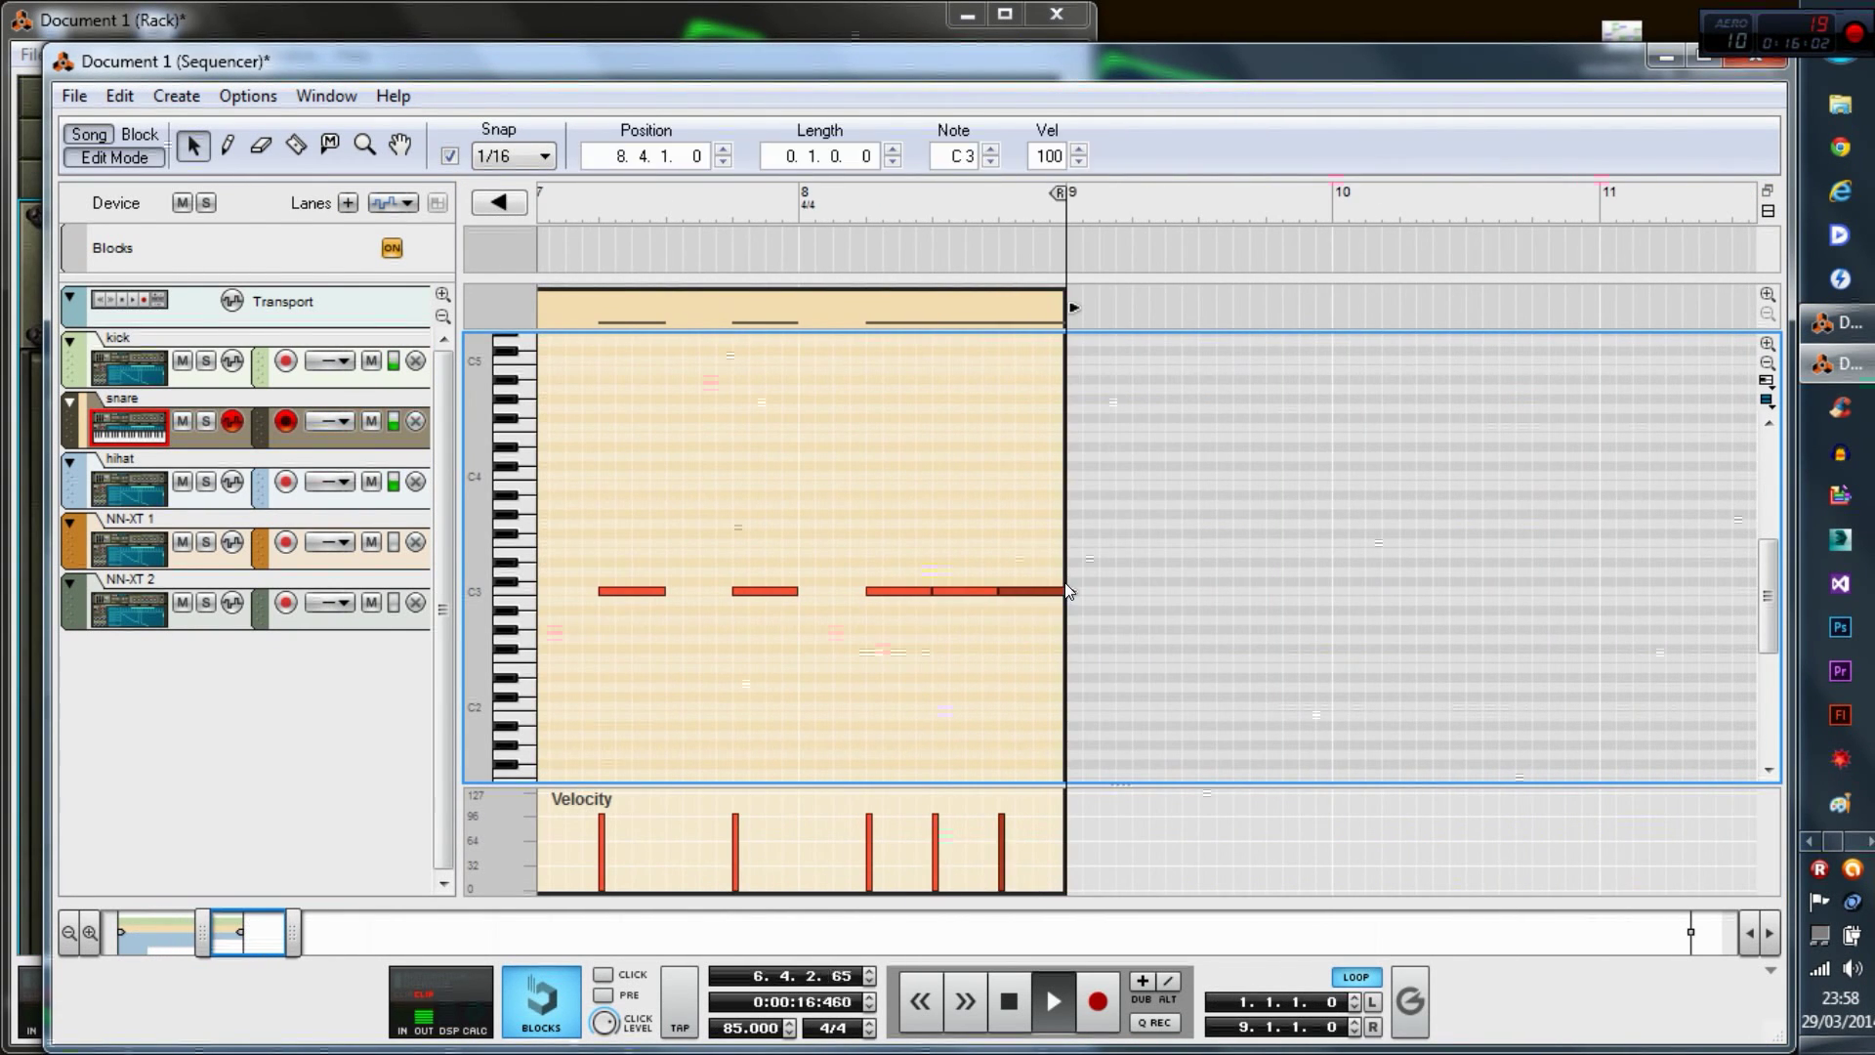
{"action": "mouse_move", "coordinate": [1039, 599]}
{"action": "left_mouse_down"}
{"action": "mouse_move", "coordinate": [1017, 605]}
{"action": "mouse_move", "coordinate": [1050, 597]}
{"action": "left_mouse_up"}
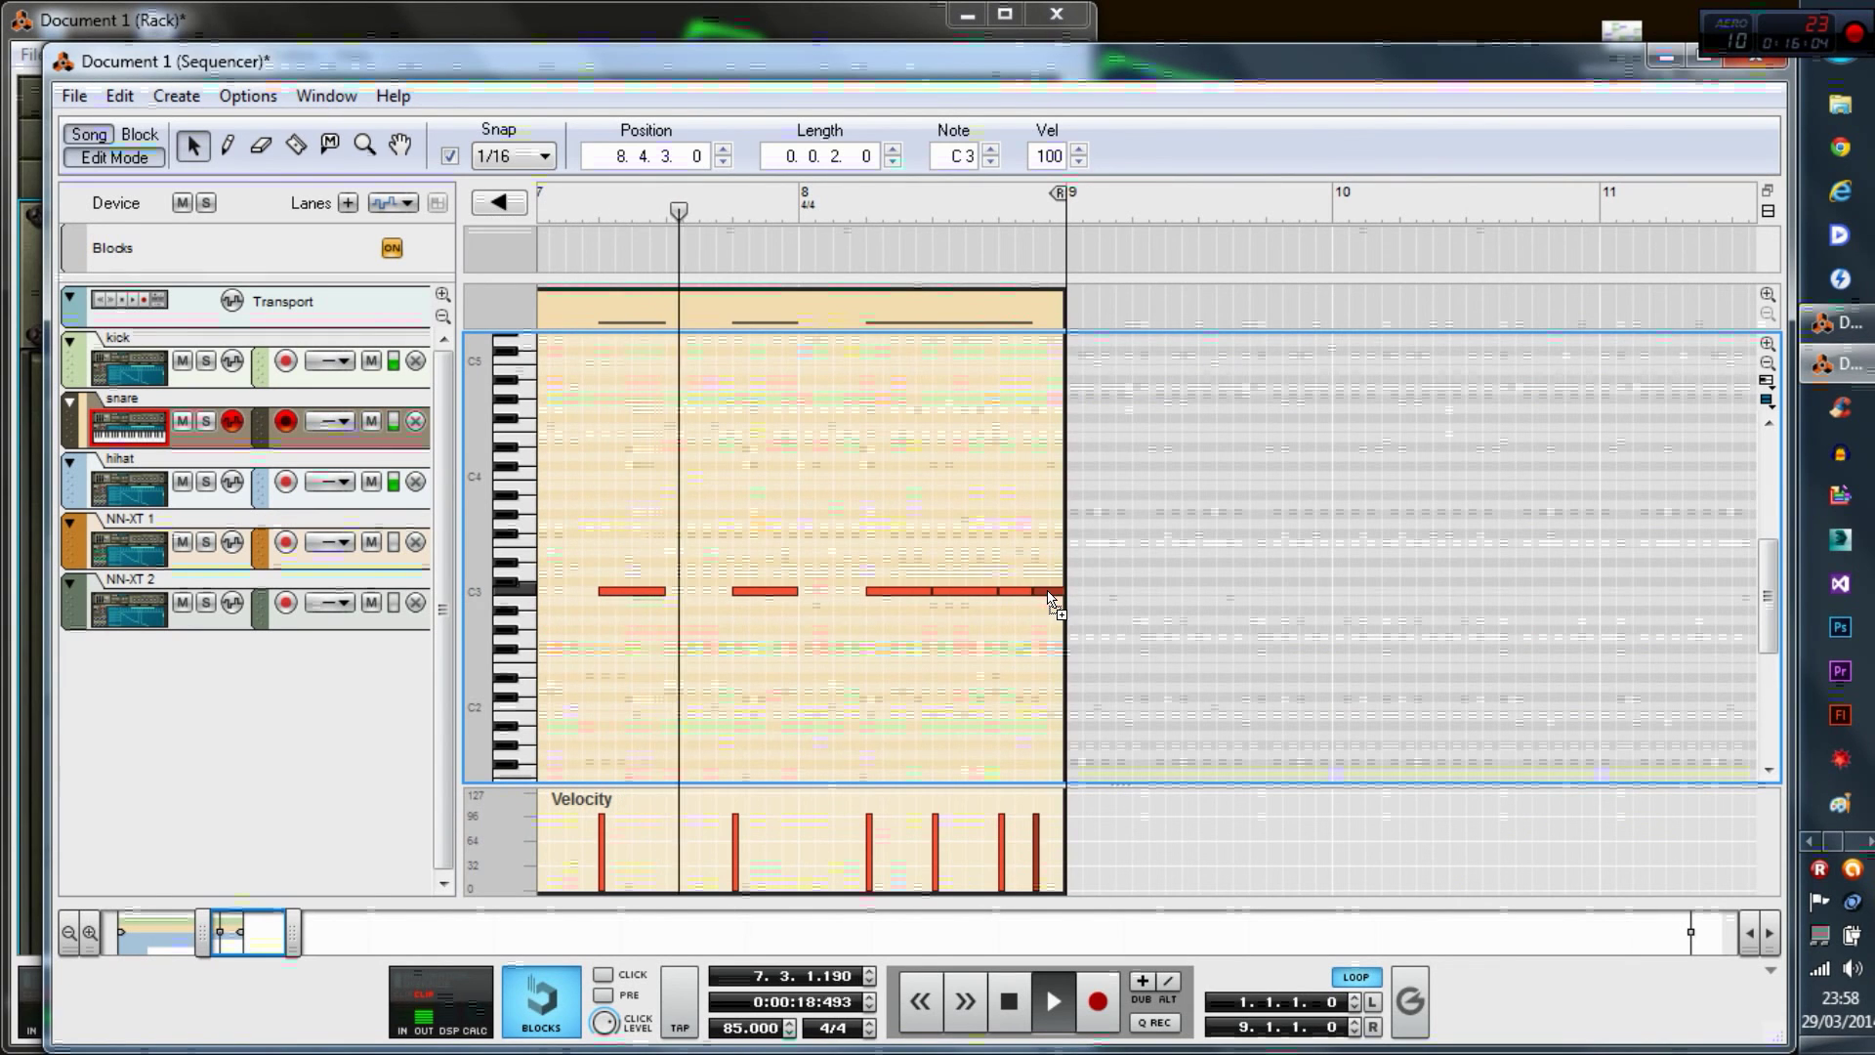
{"action": "left_click", "coordinate": [1029, 616]}
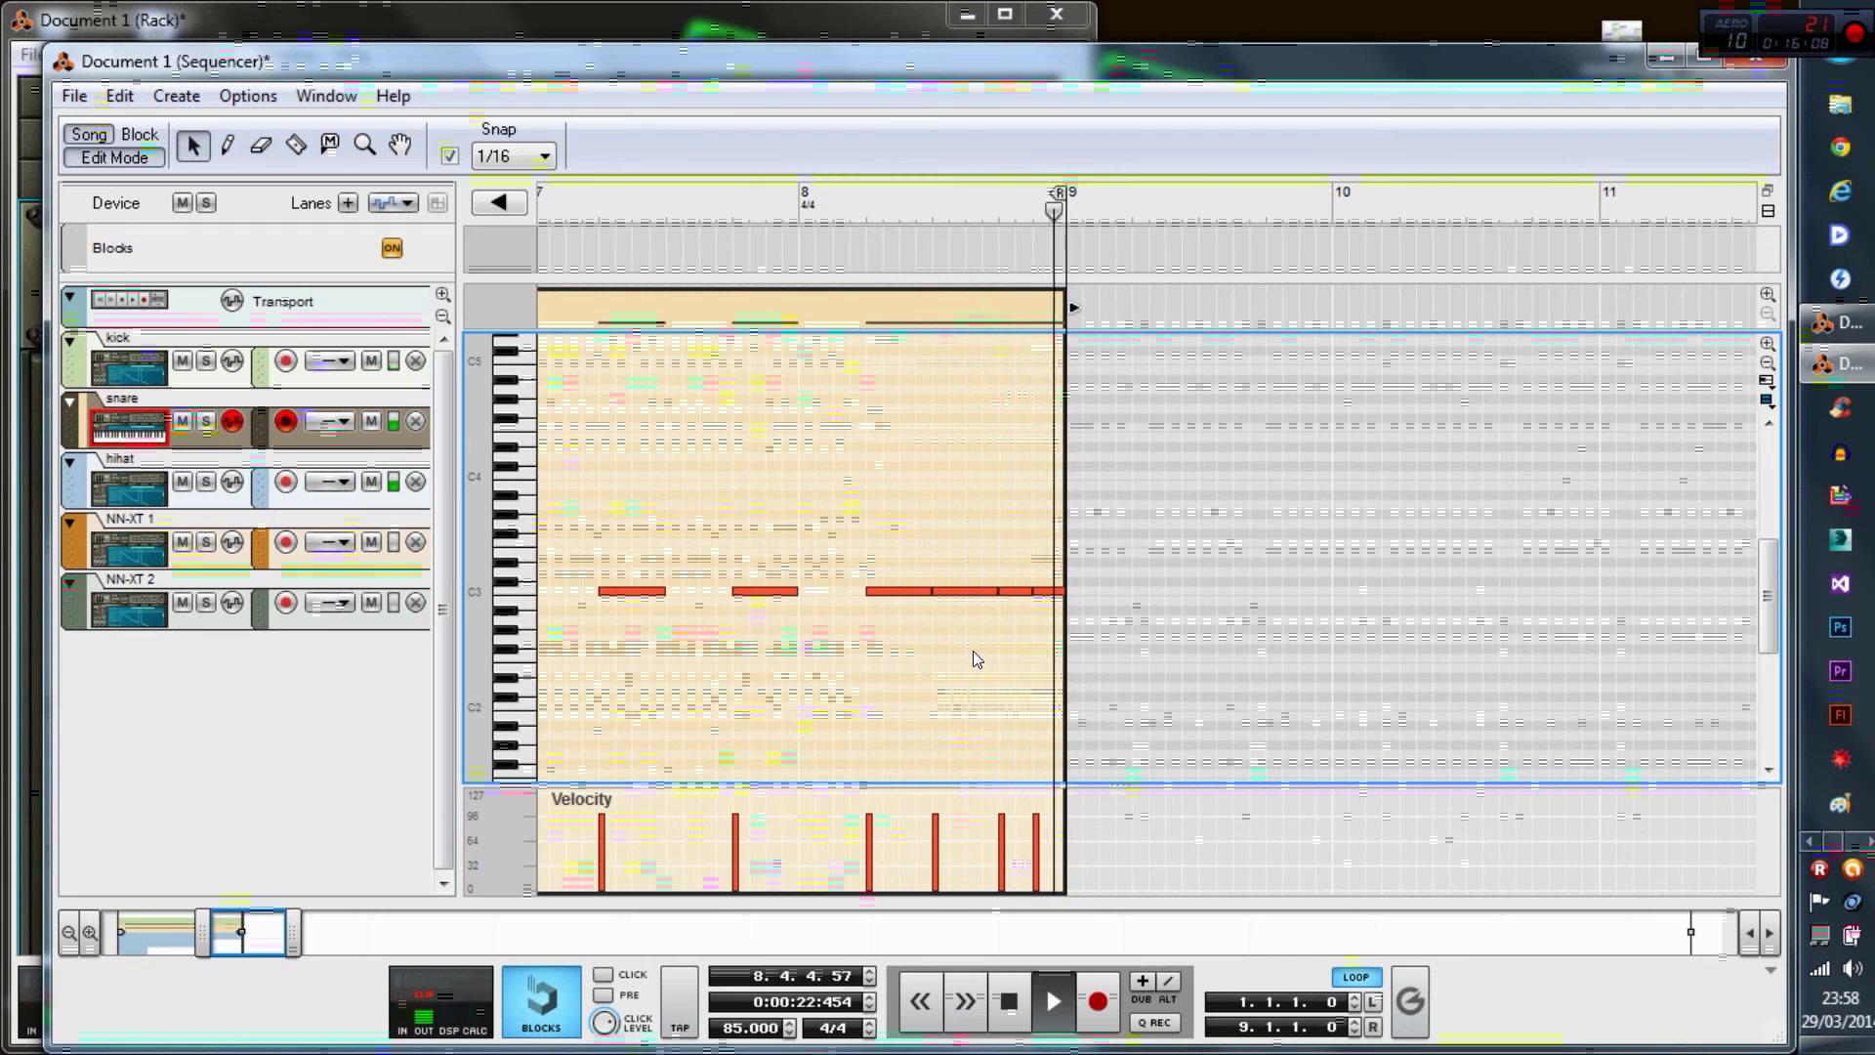
{"action": "left_click", "coordinate": [1055, 592]}
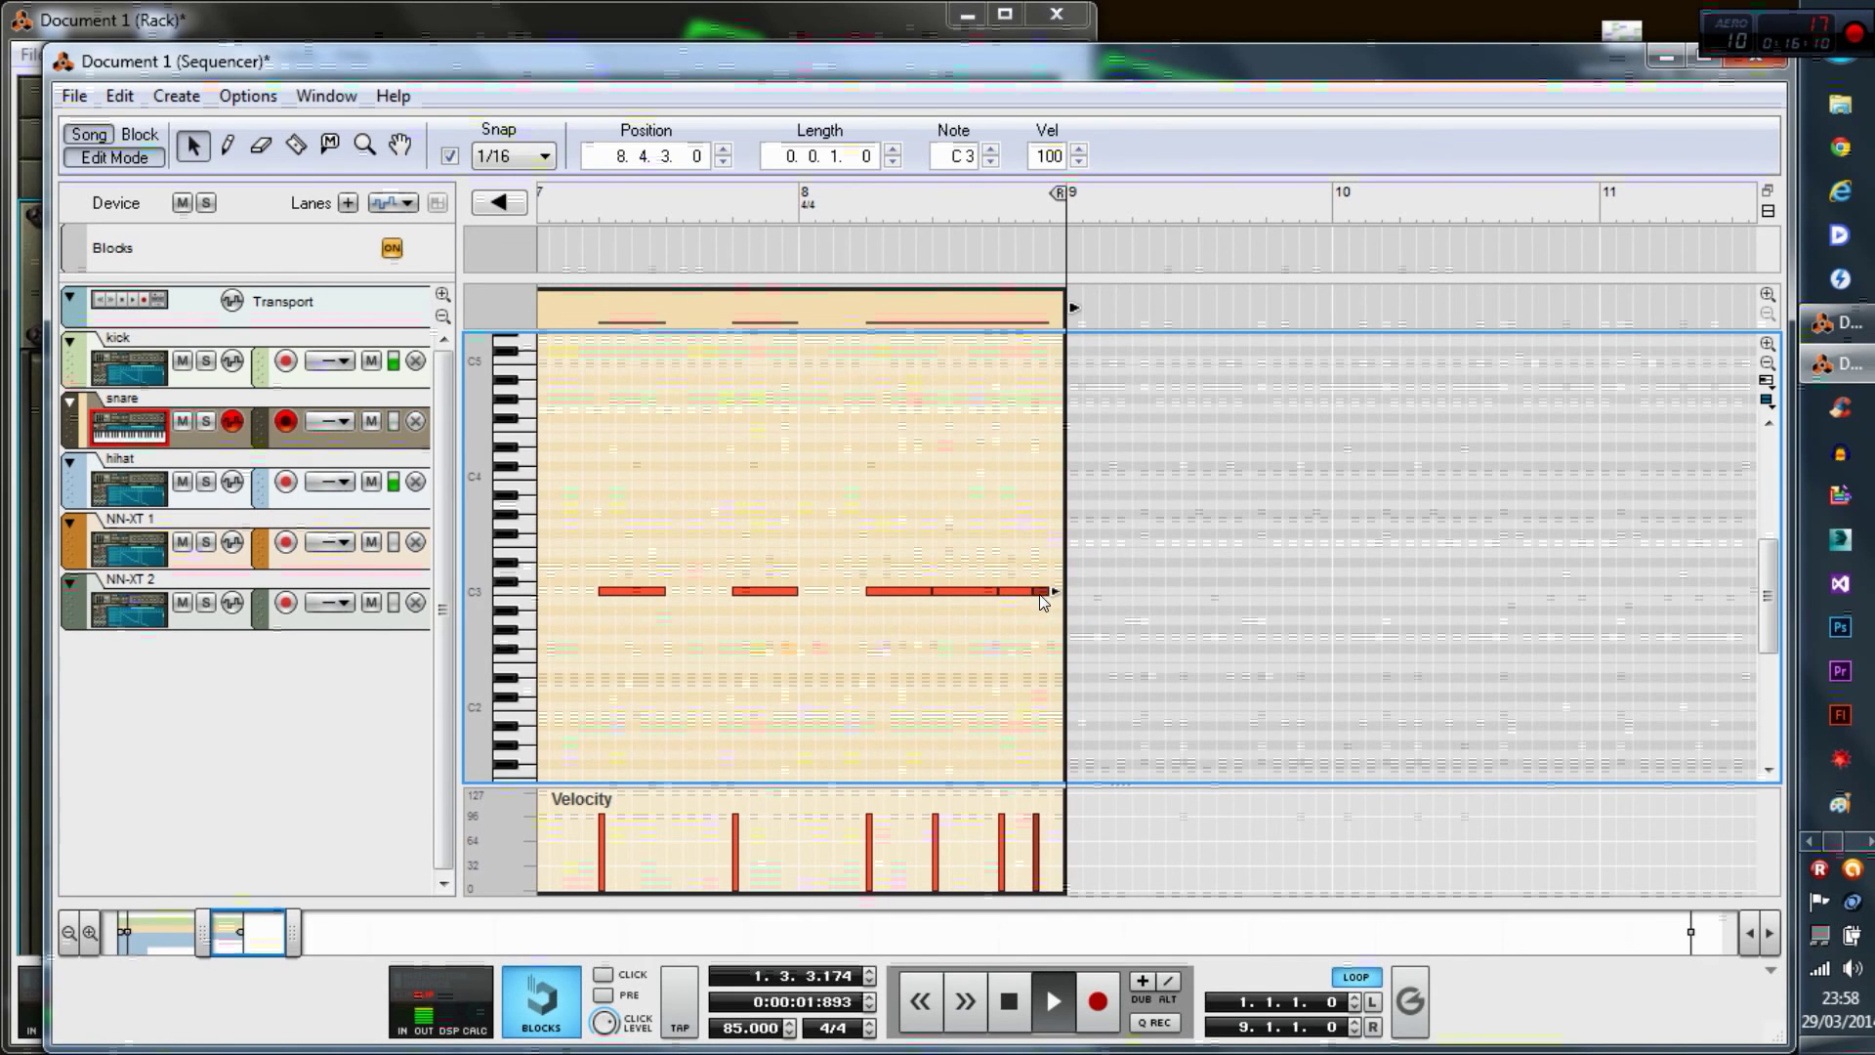
{"action": "left_click", "coordinate": [1027, 633]}
{"action": "left_click", "coordinate": [85, 140]}
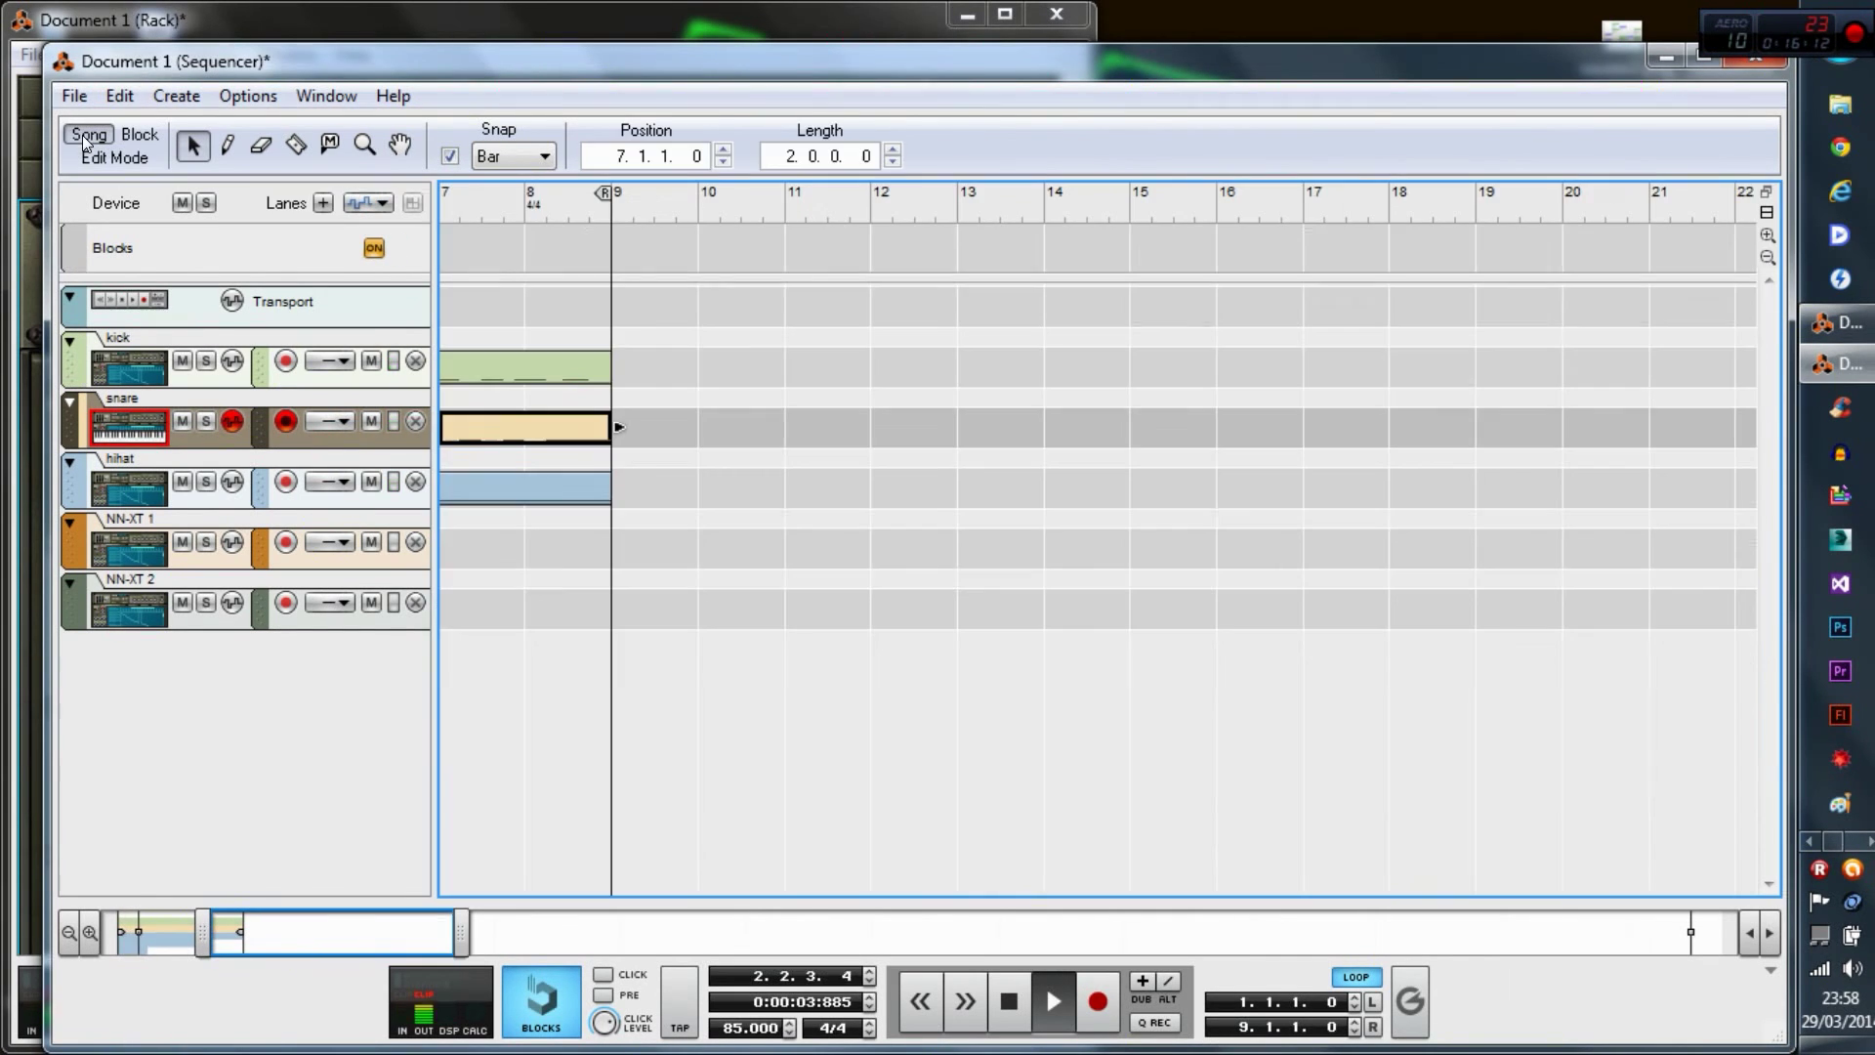
- Open the kick clip at bar 7, play it from bar 8, and delete its C3 note at 8.3.1.0
{"action": "double_click", "coordinate": [574, 381]}
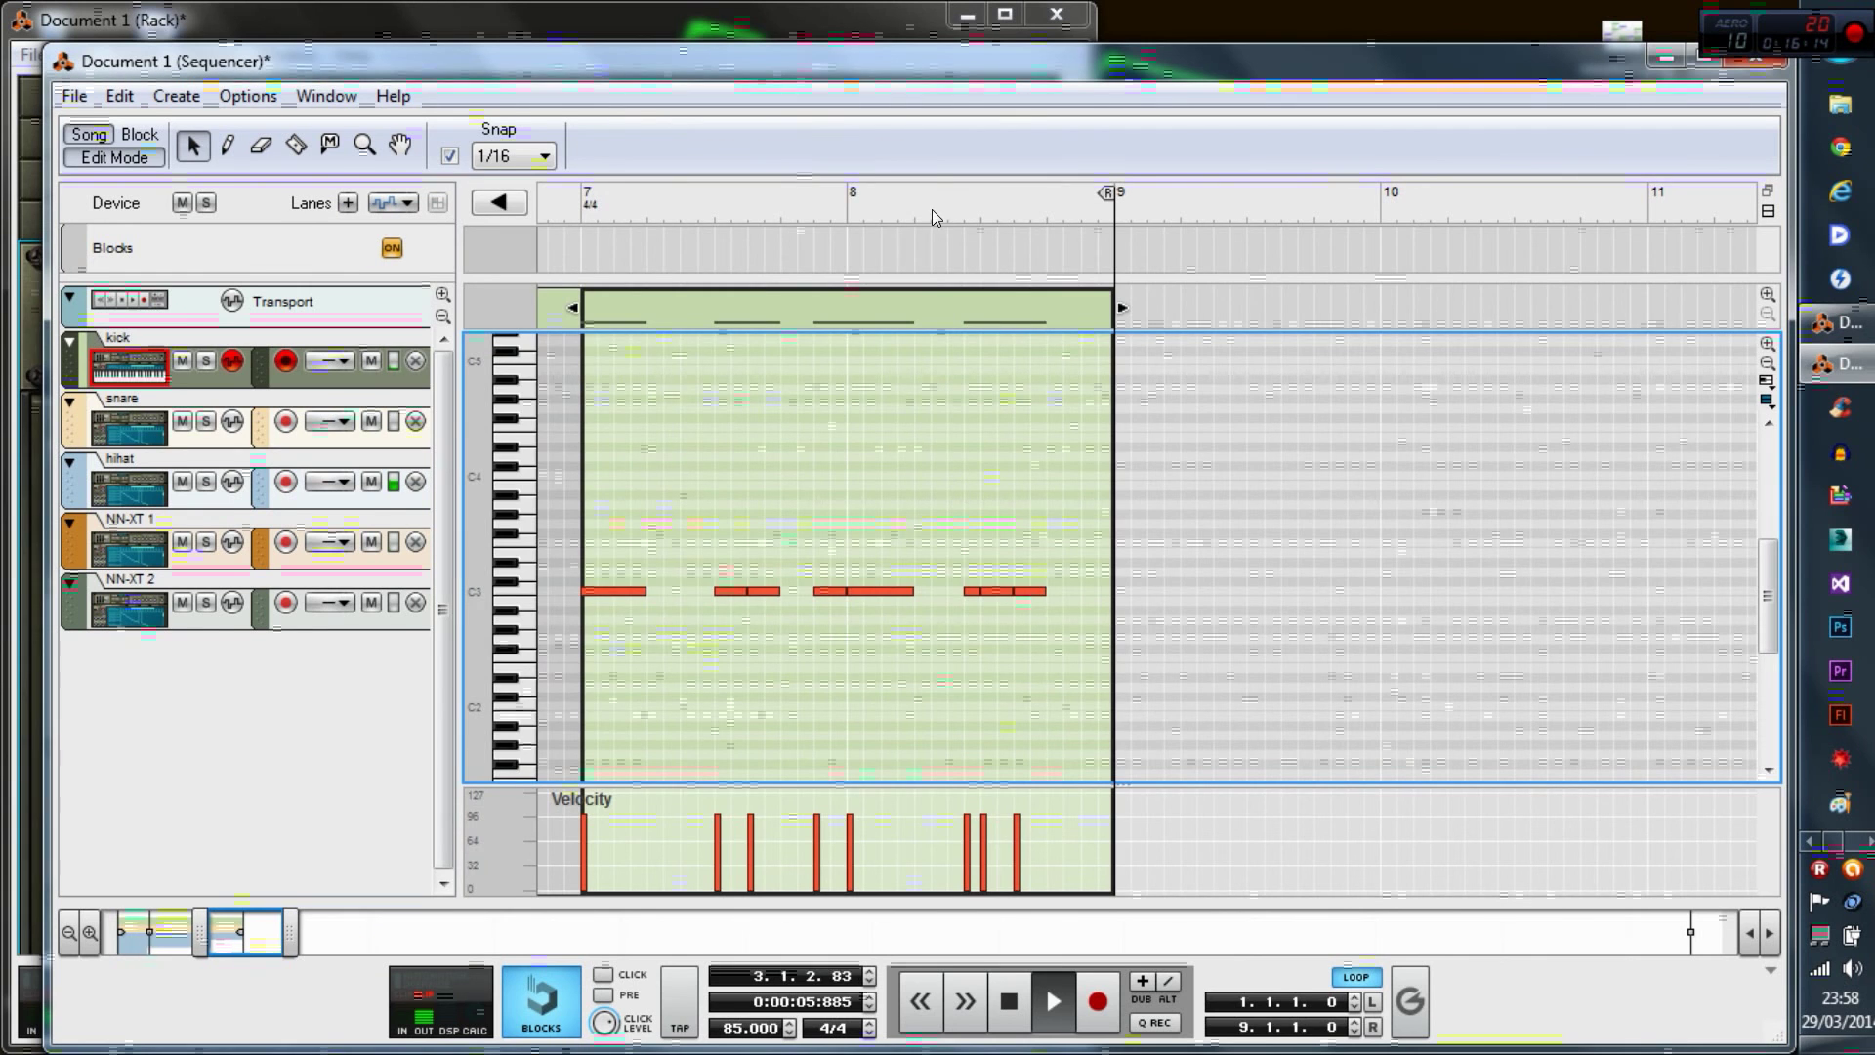
{"action": "left_click", "coordinate": [847, 203]}
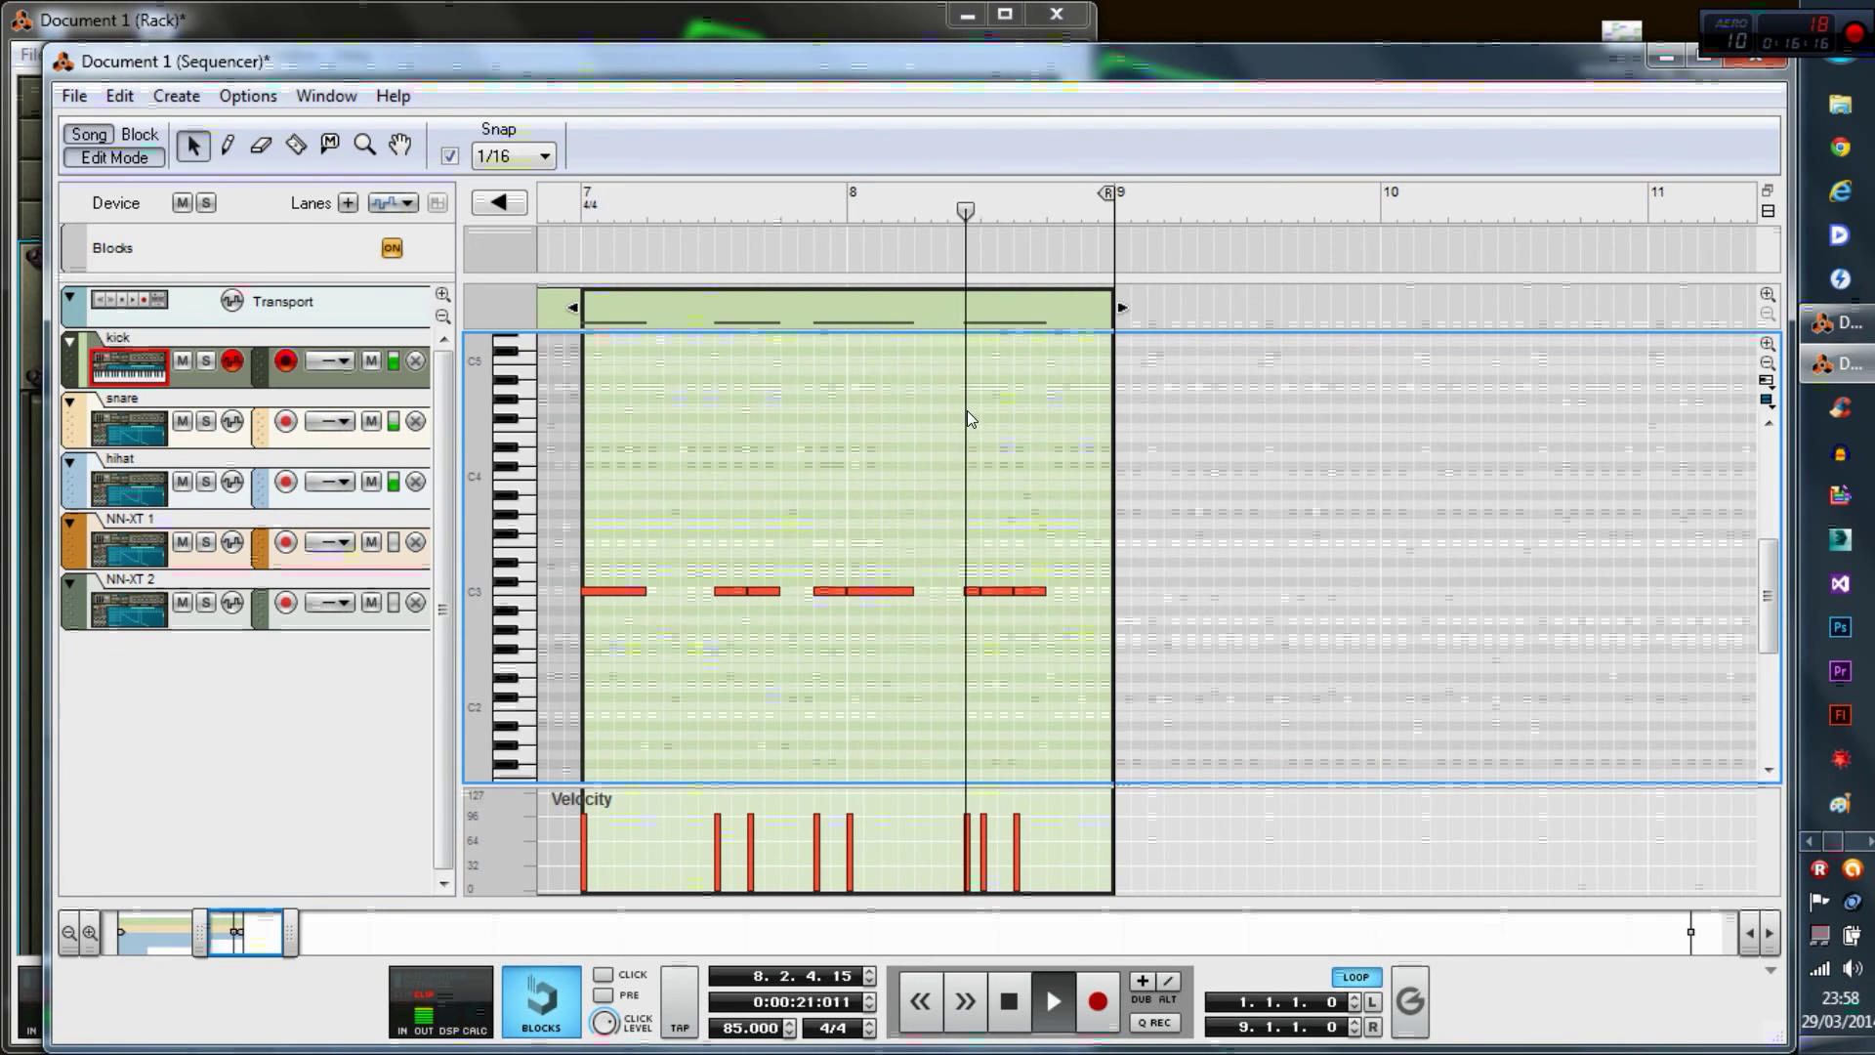
{"action": "key", "text": "space"}
{"action": "left_click", "coordinate": [994, 591]}
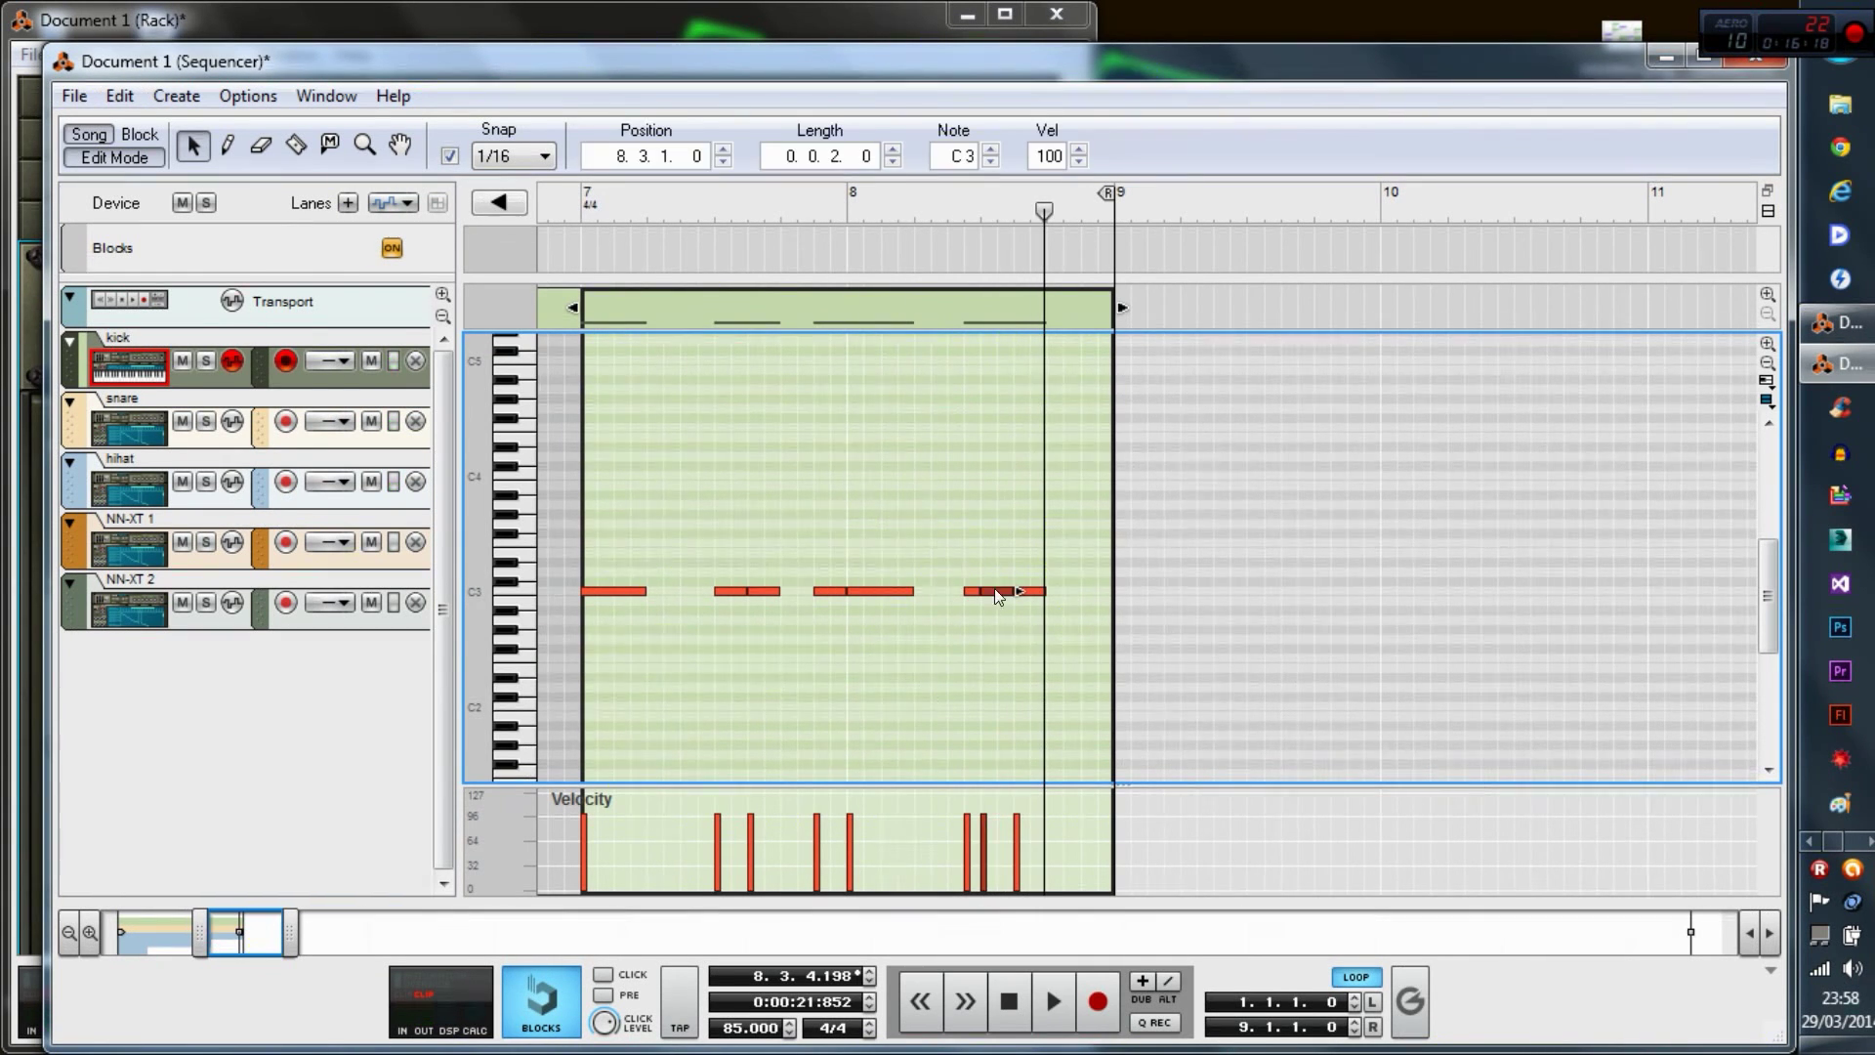
{"action": "key", "text": "Delete"}
- Shorten the kick note at 8.3.3.0 to 0.0.1.0, copy it to 8.3.4.0, and replay the beat from bar 8
{"action": "left_click", "coordinate": [1023, 592]}
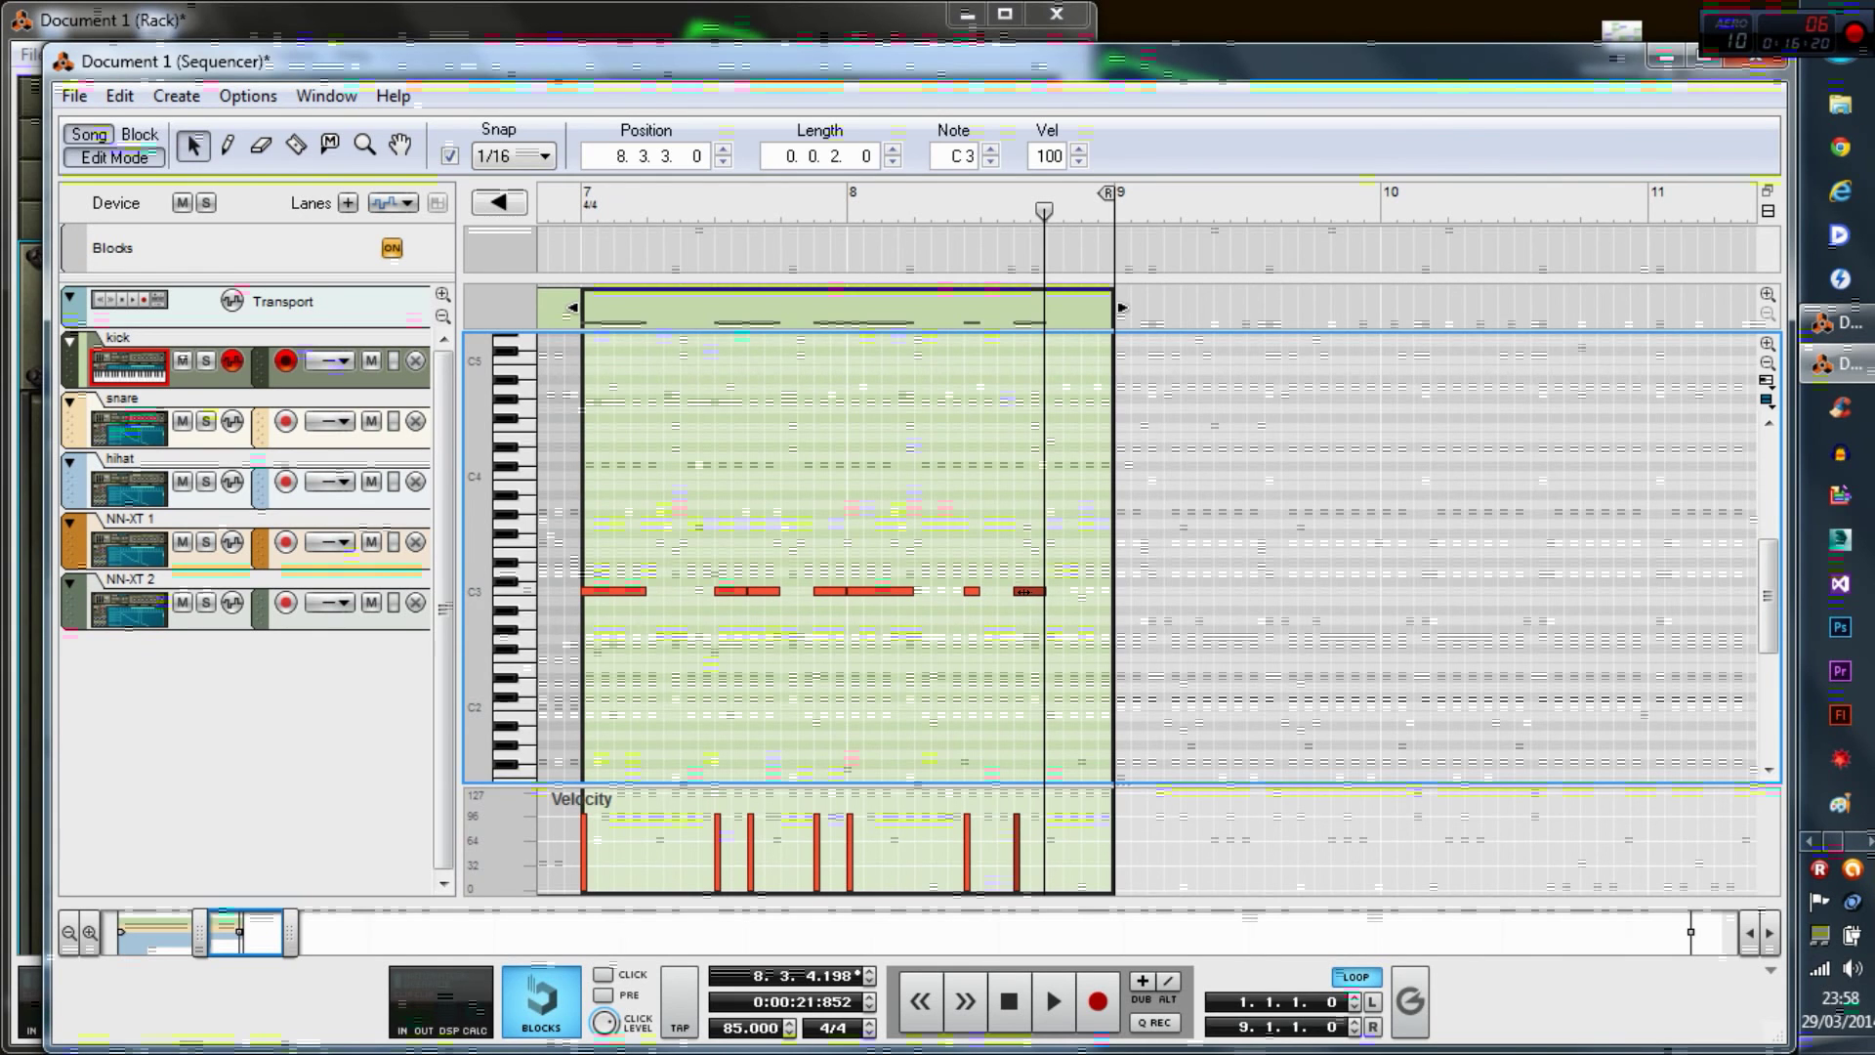
{"action": "left_click_drag", "start_coordinate": [1019, 593], "coordinate": [1032, 596]}
{"action": "left_click", "coordinate": [839, 217]}
{"action": "key", "text": "space"}
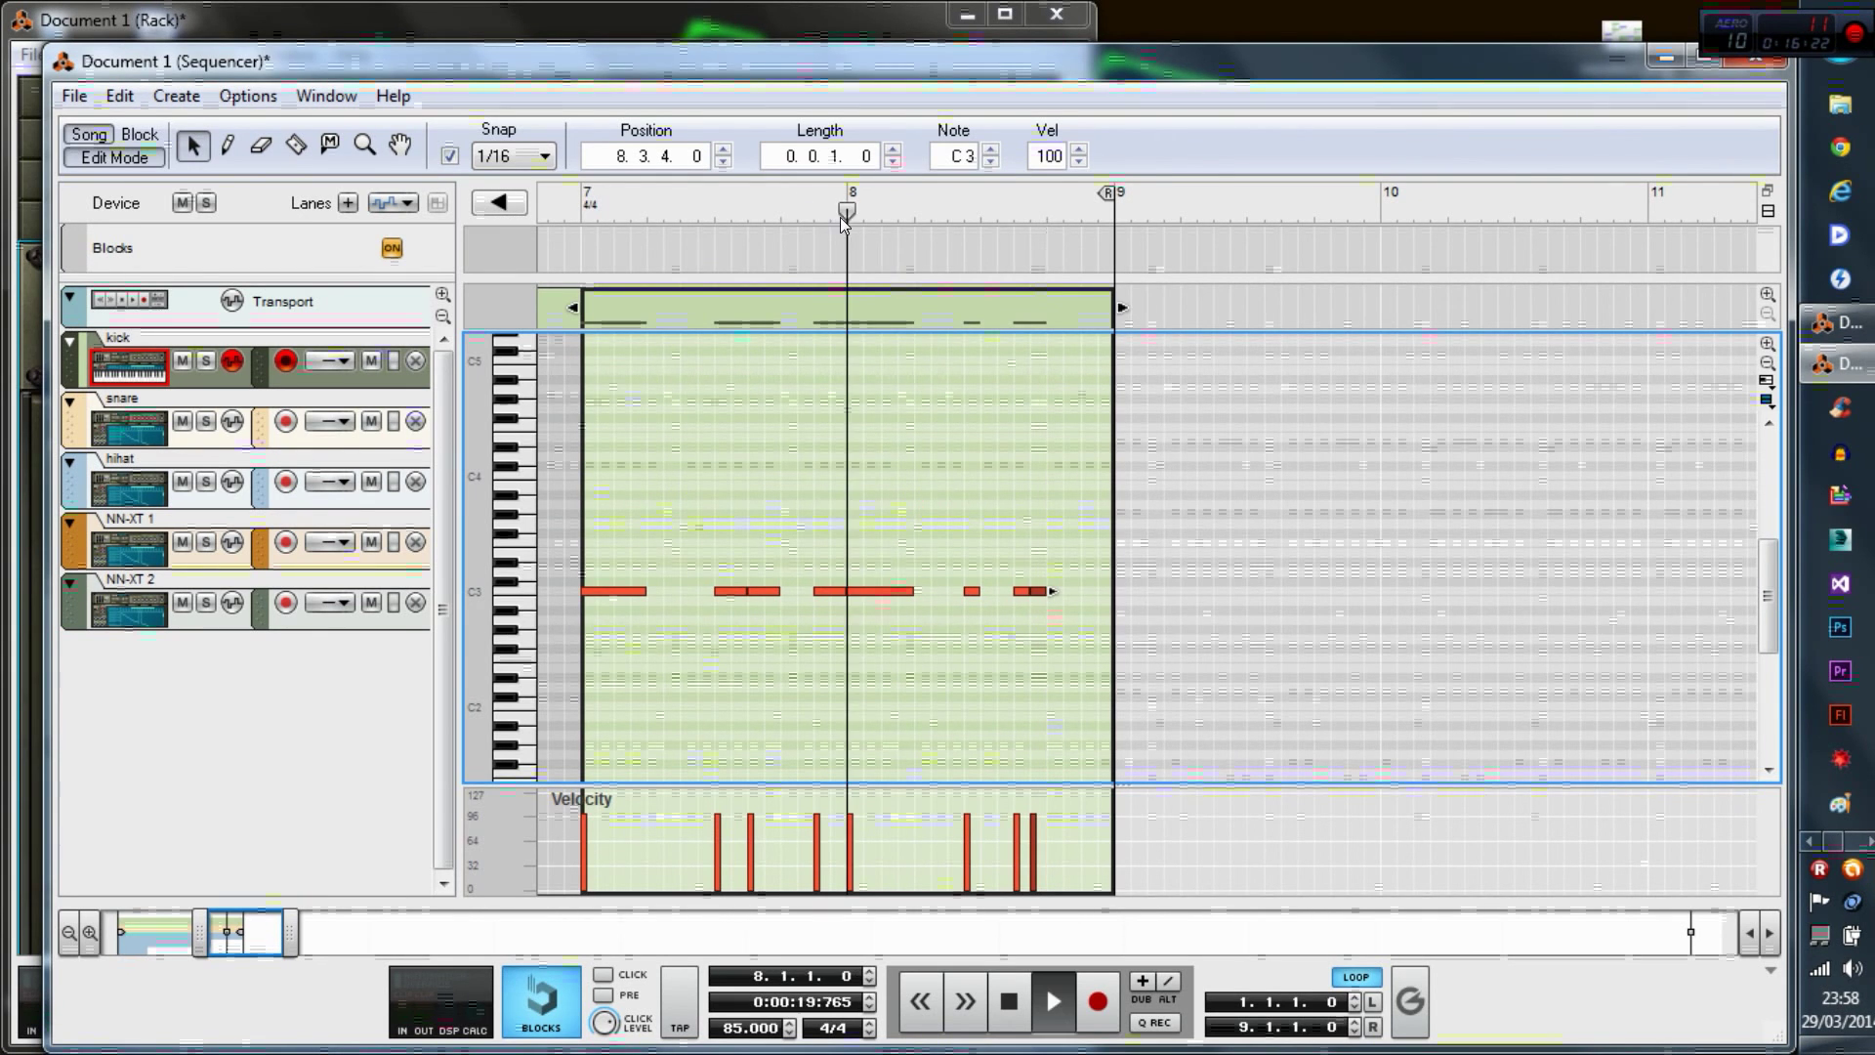
{"action": "left_click", "coordinate": [945, 614]}
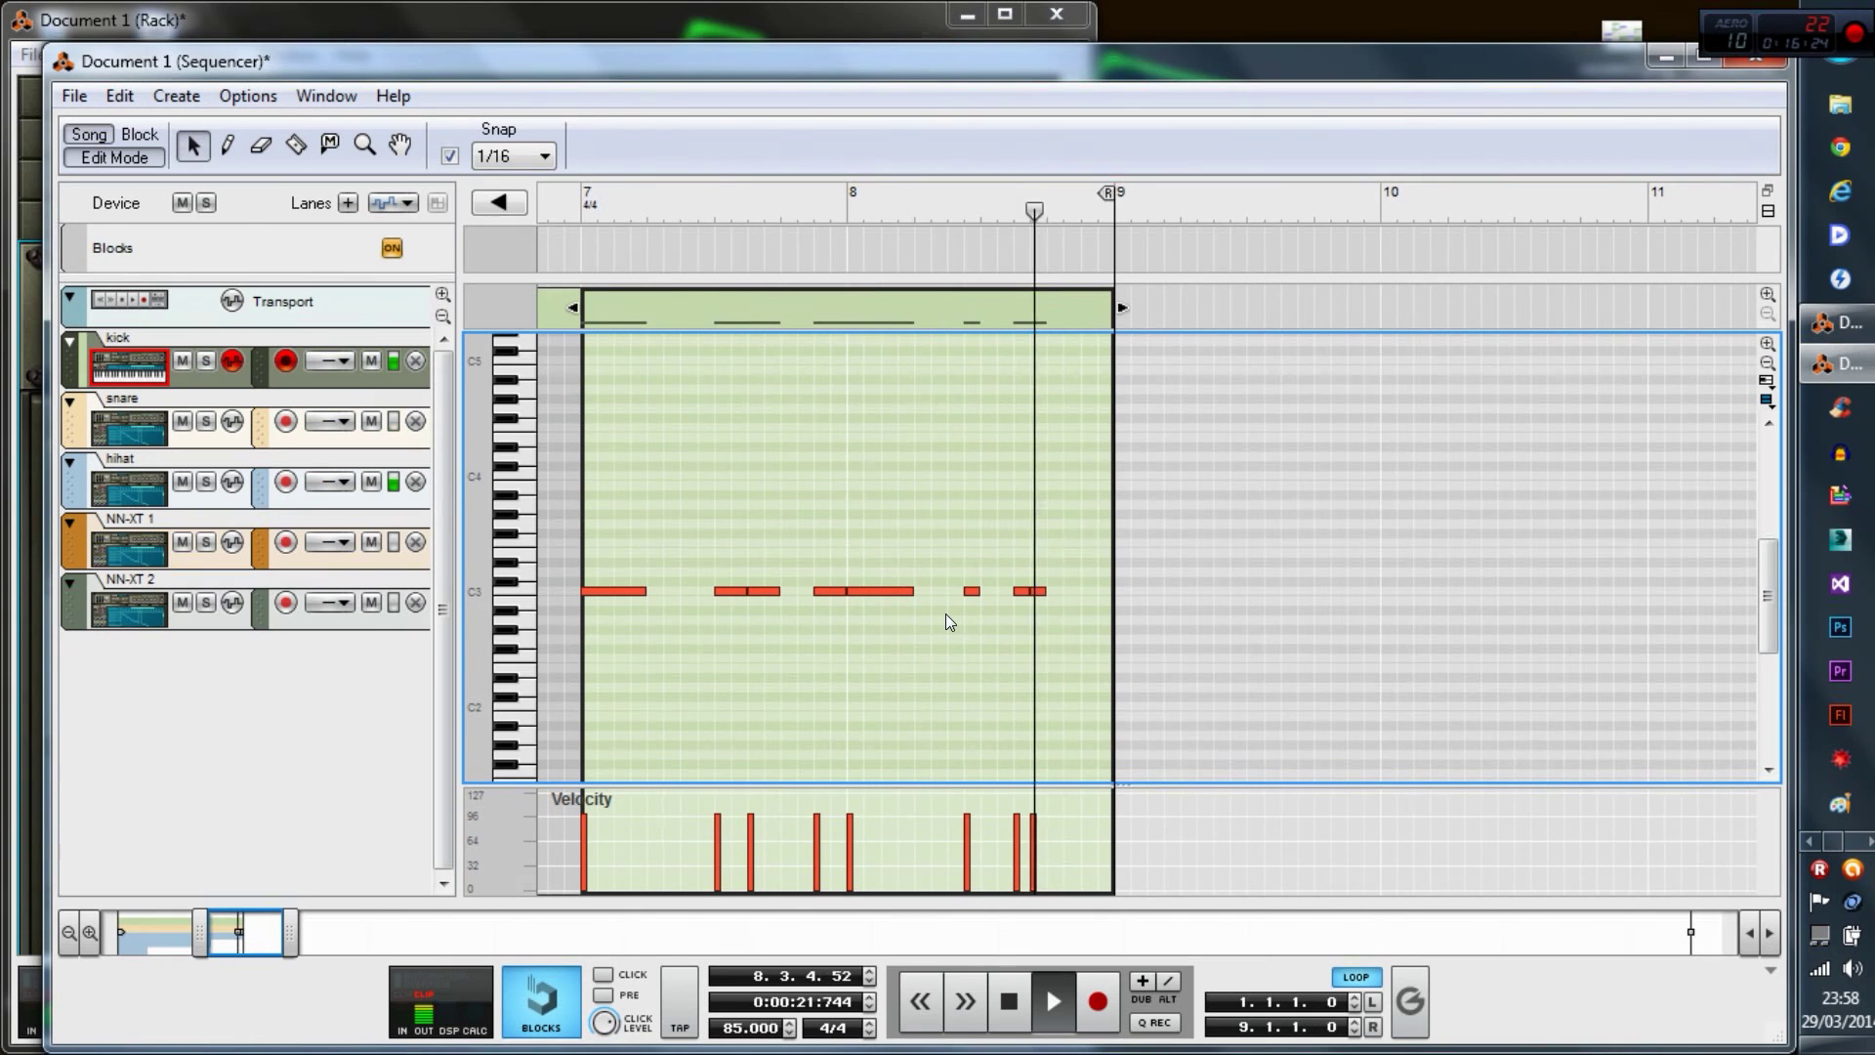
{"action": "left_click", "coordinate": [90, 135]}
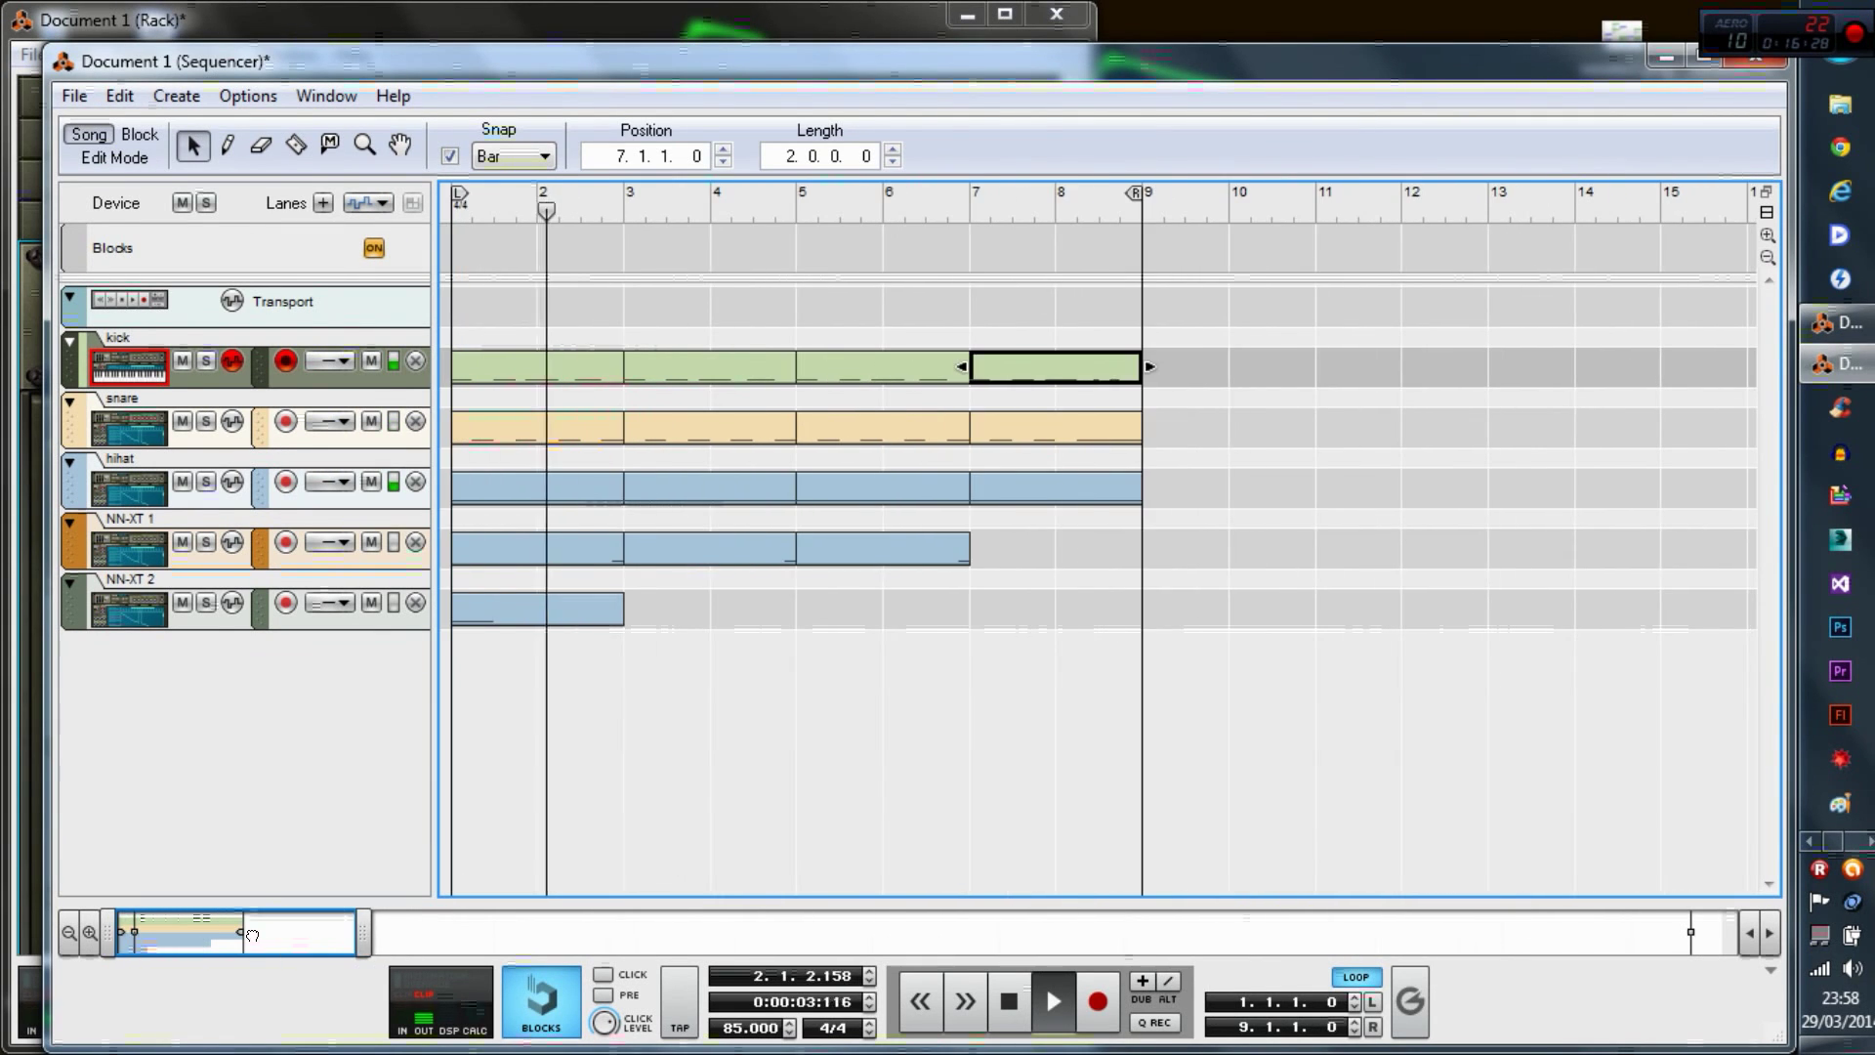
{"action": "left_click", "coordinate": [627, 756]}
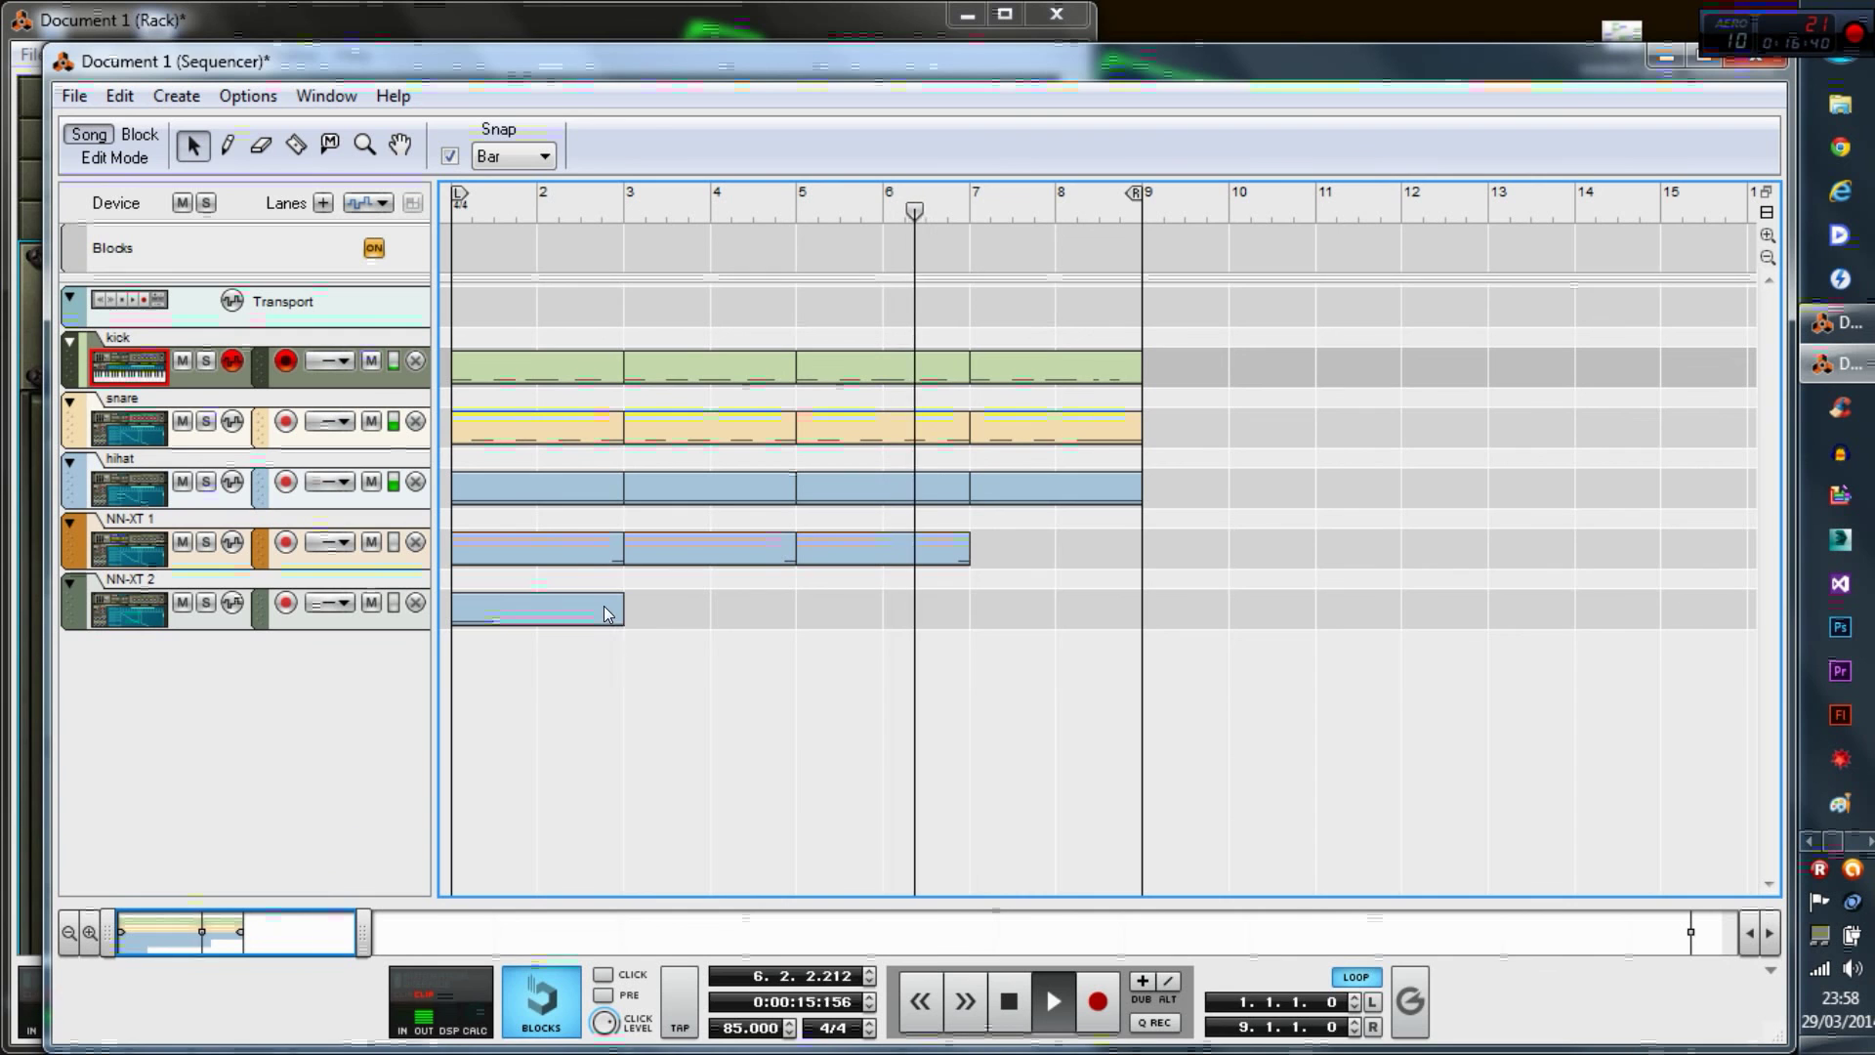
- Reduce the track height and collapse the kick, snare, hihat, NN-XT 1 and NN-XT 2 tracks
{"action": "left_click", "coordinate": [1756, 258]}
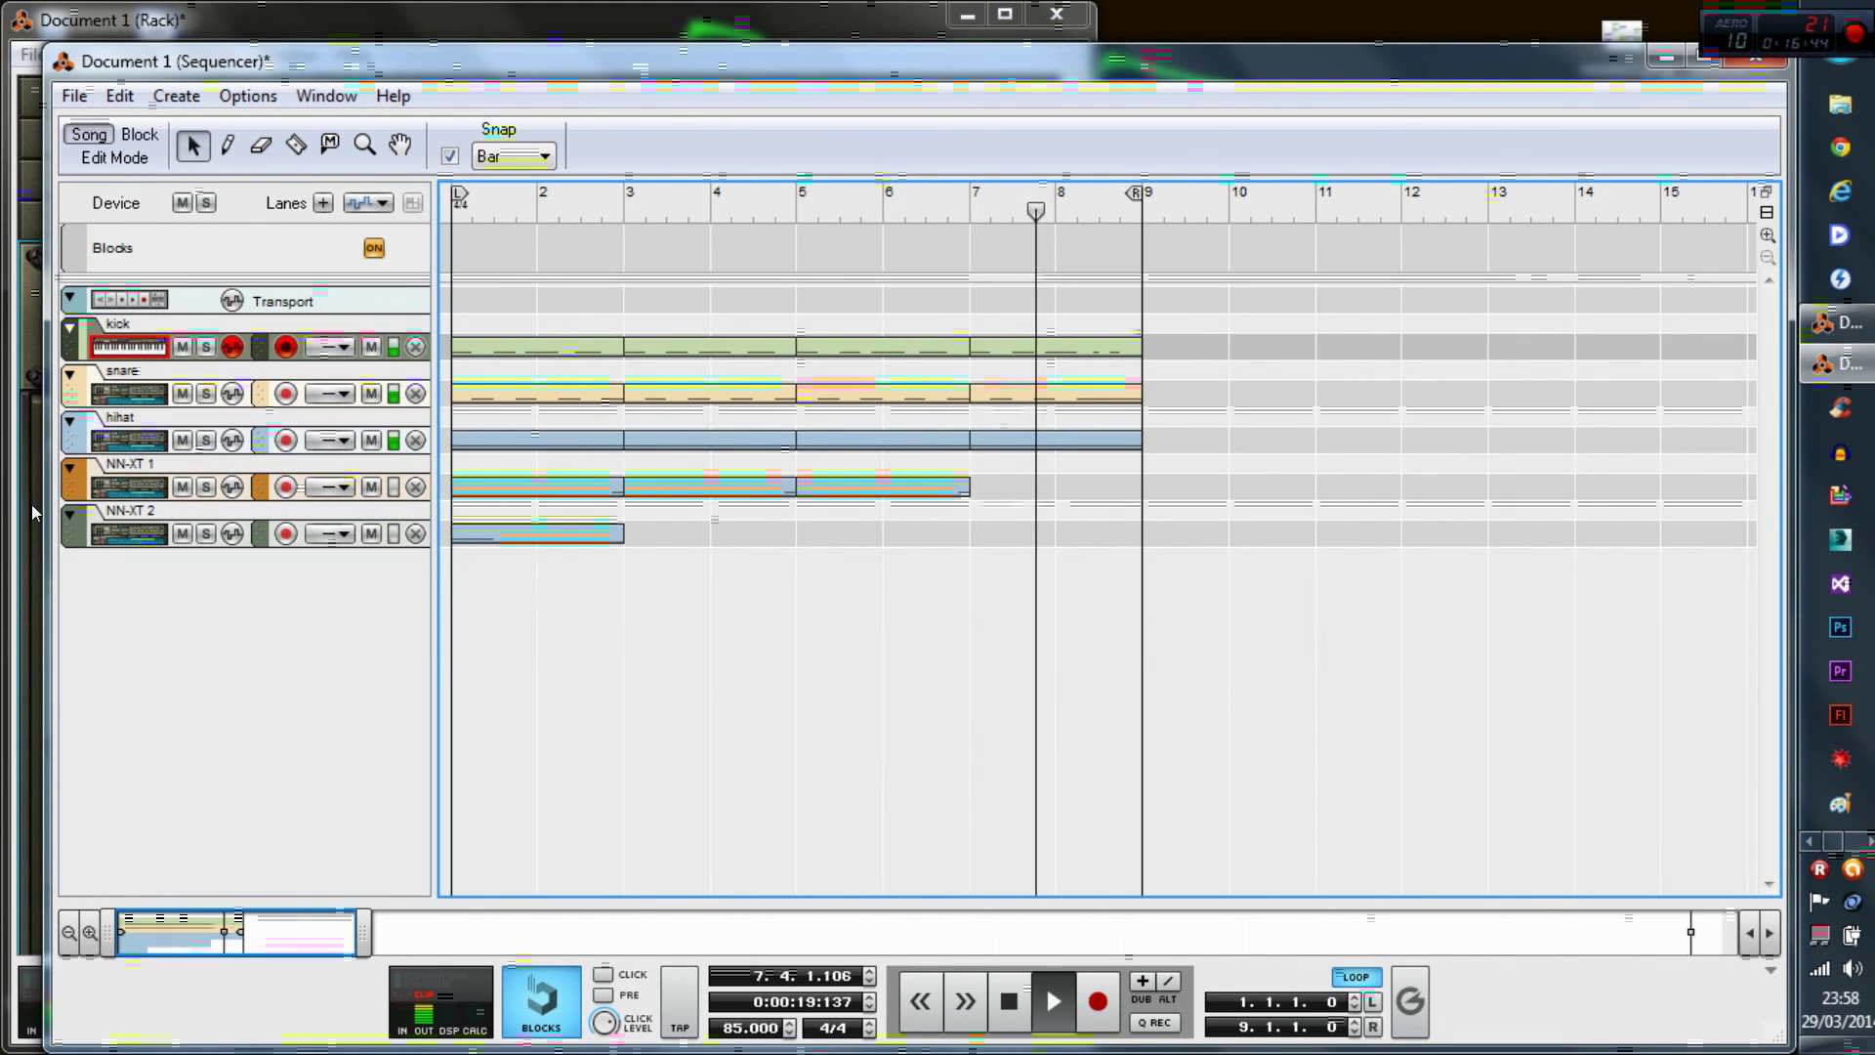
{"action": "left_click", "coordinate": [69, 515]}
{"action": "left_click", "coordinate": [71, 470]}
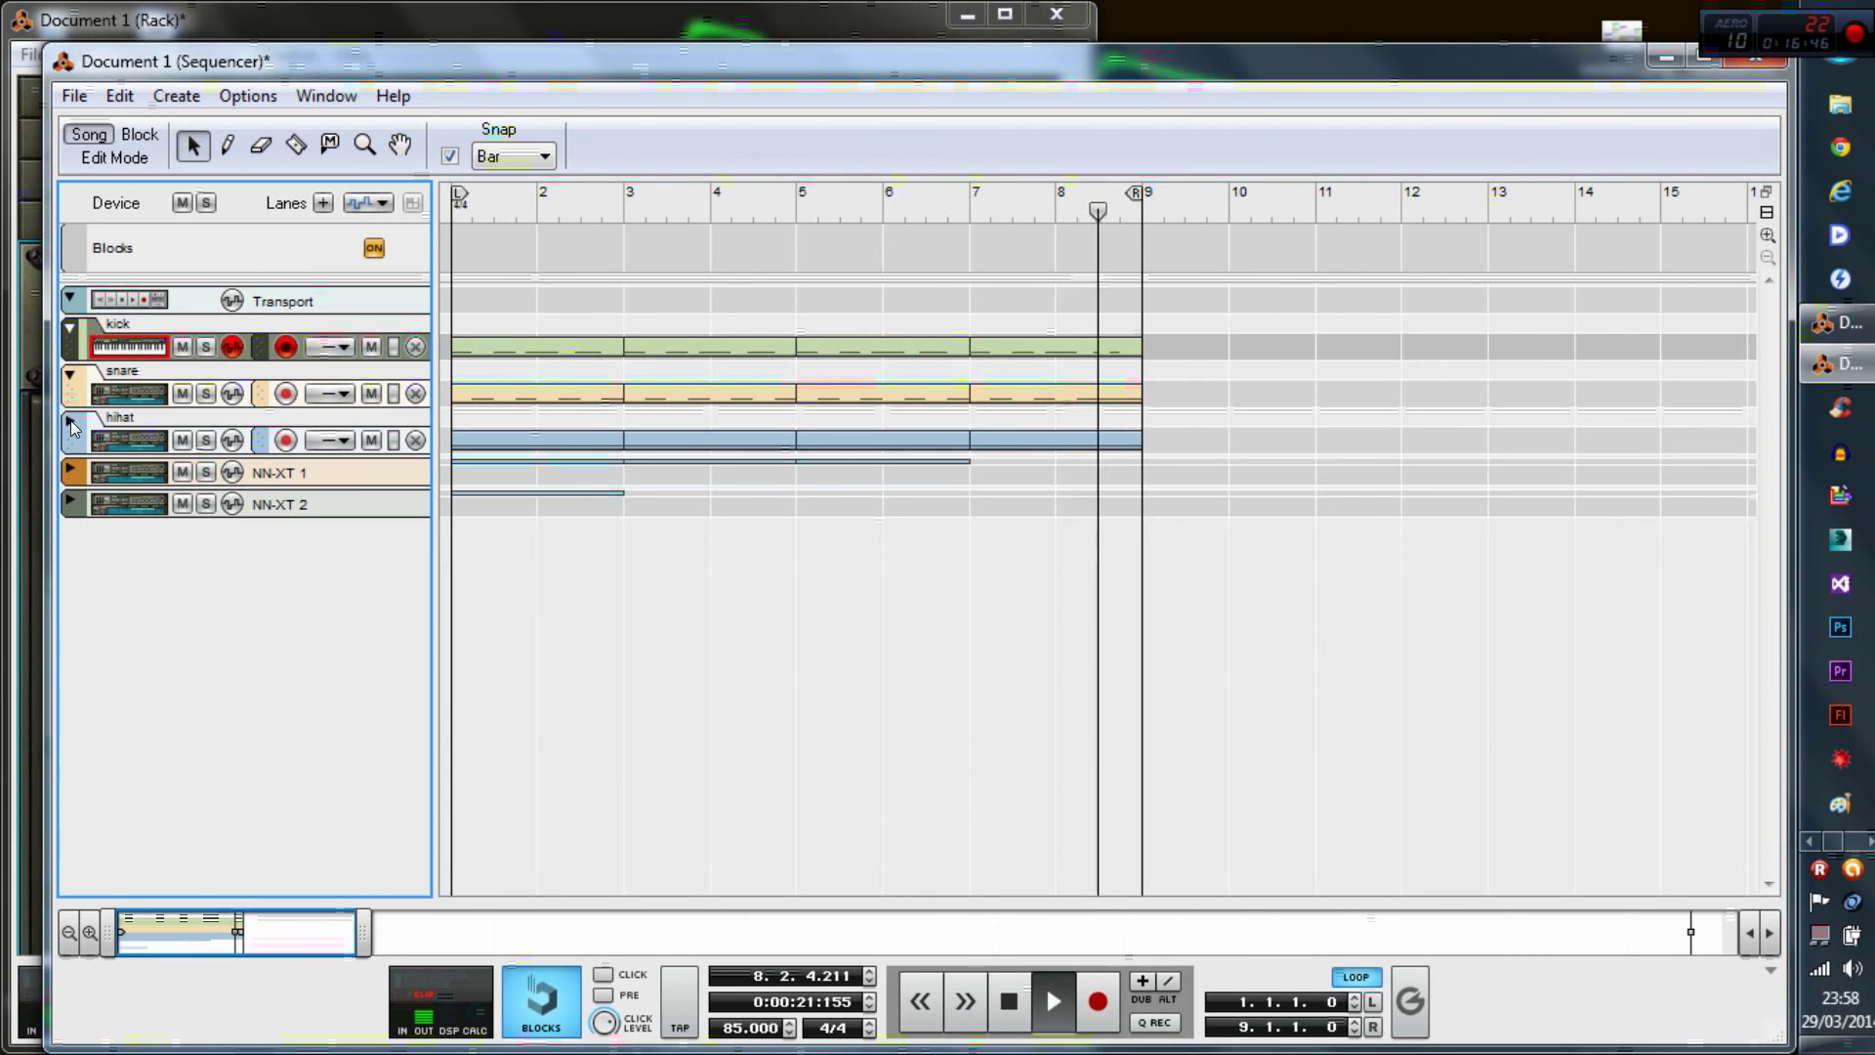
{"action": "left_click", "coordinate": [70, 421]}
{"action": "left_click", "coordinate": [69, 374]}
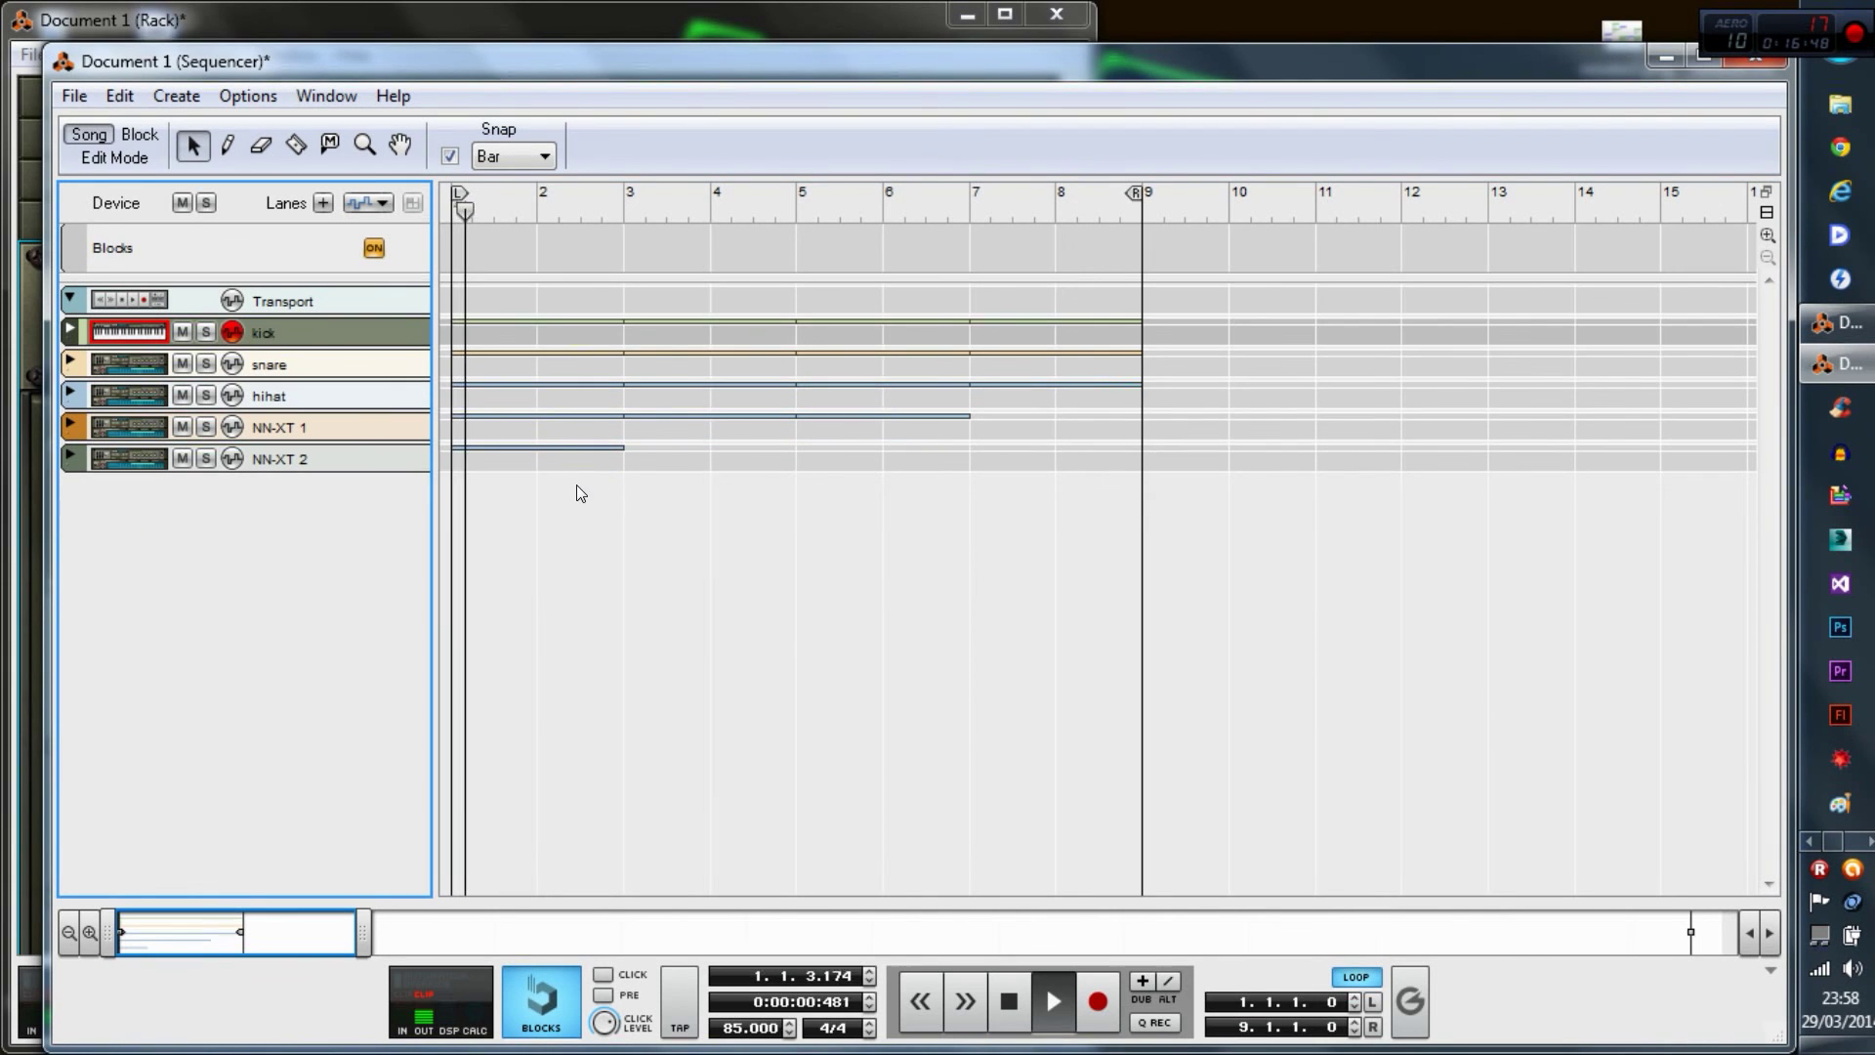
- Select all clips on the five drum tracks and color them dark red
{"action": "left_click", "coordinate": [1266, 439]}
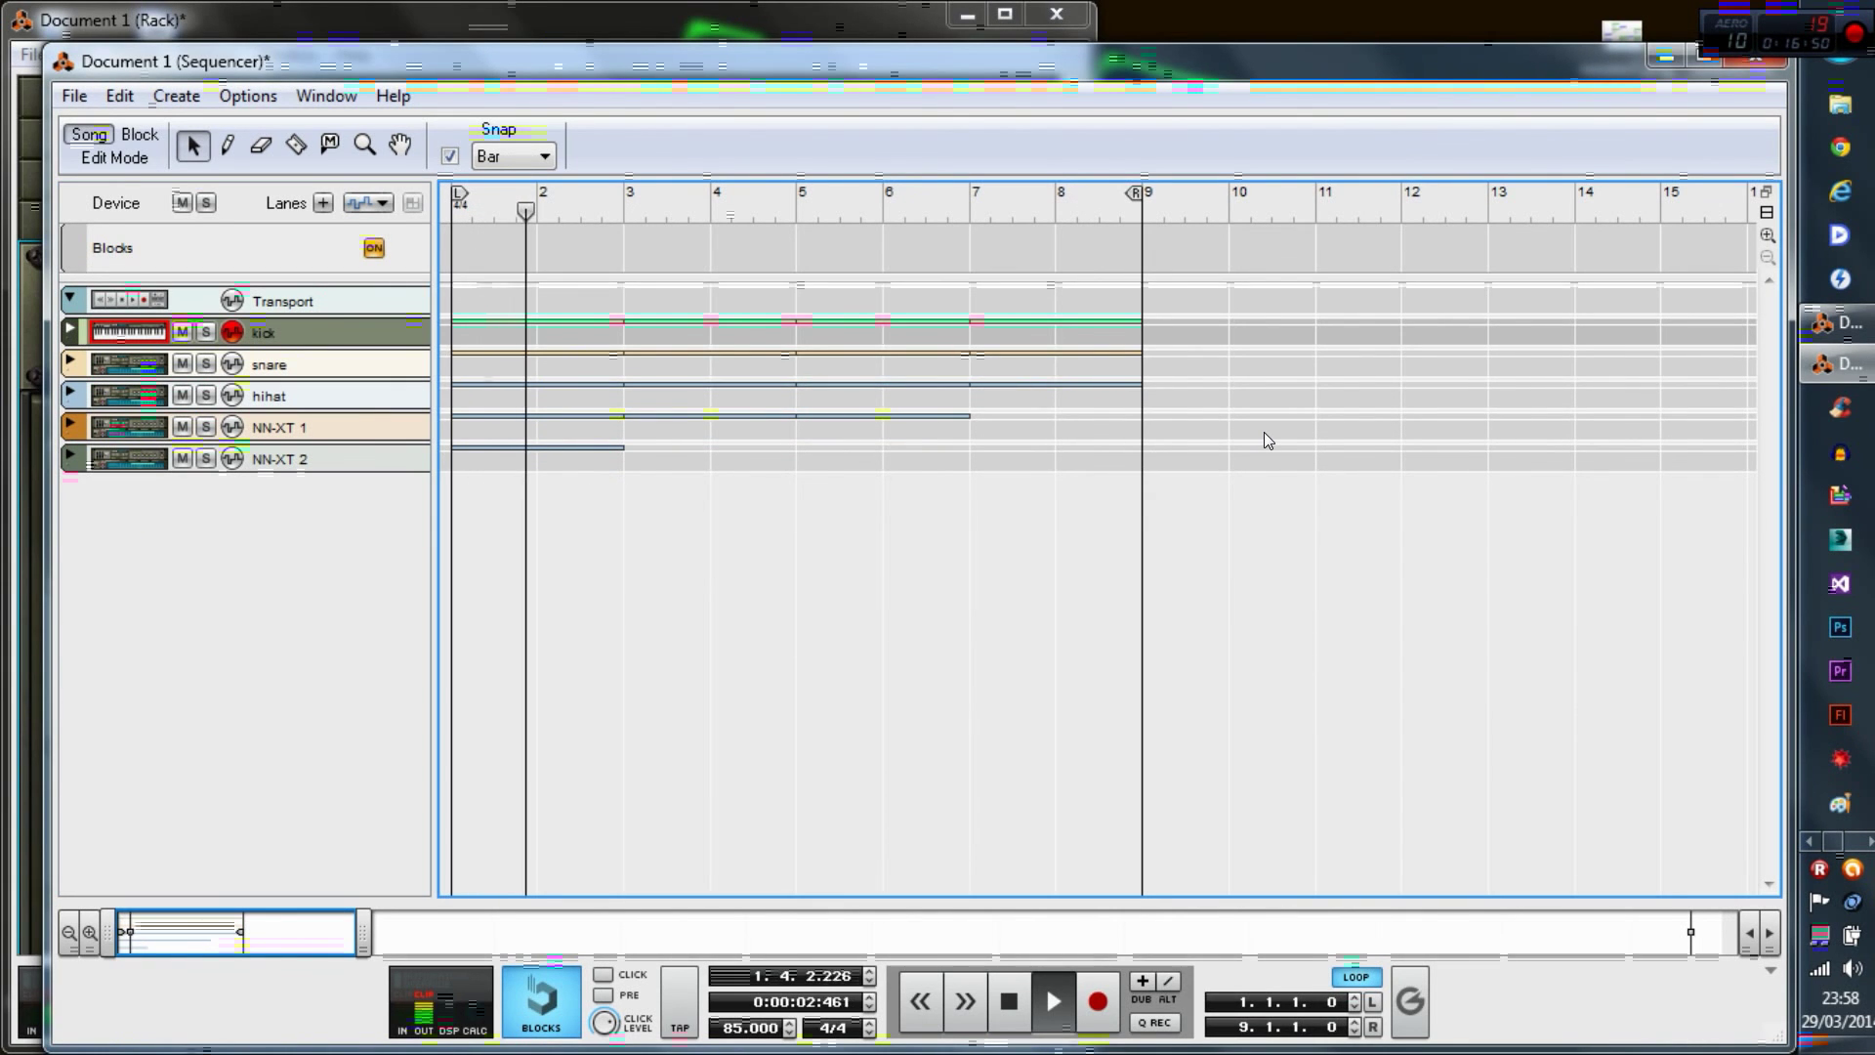
{"action": "left_click_drag", "start_coordinate": [1262, 450], "coordinate": [503, 320]}
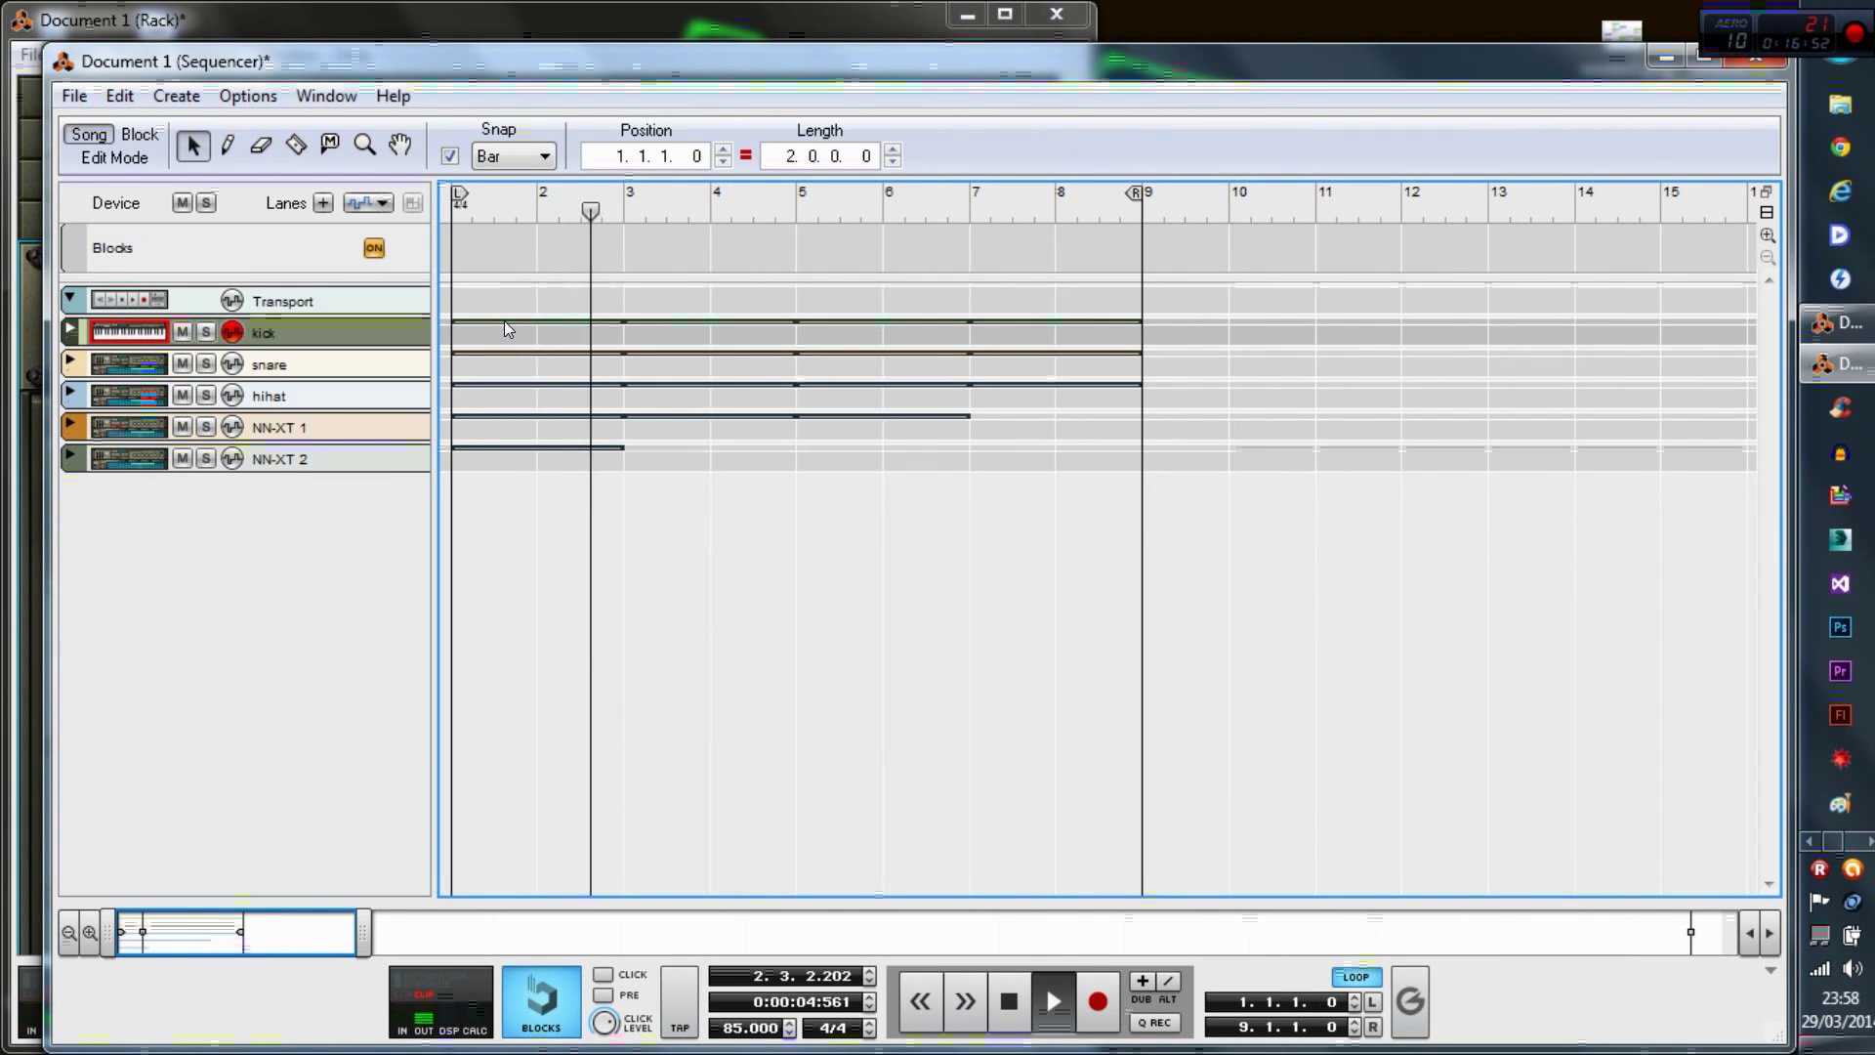
{"action": "right_click", "coordinate": [509, 322]}
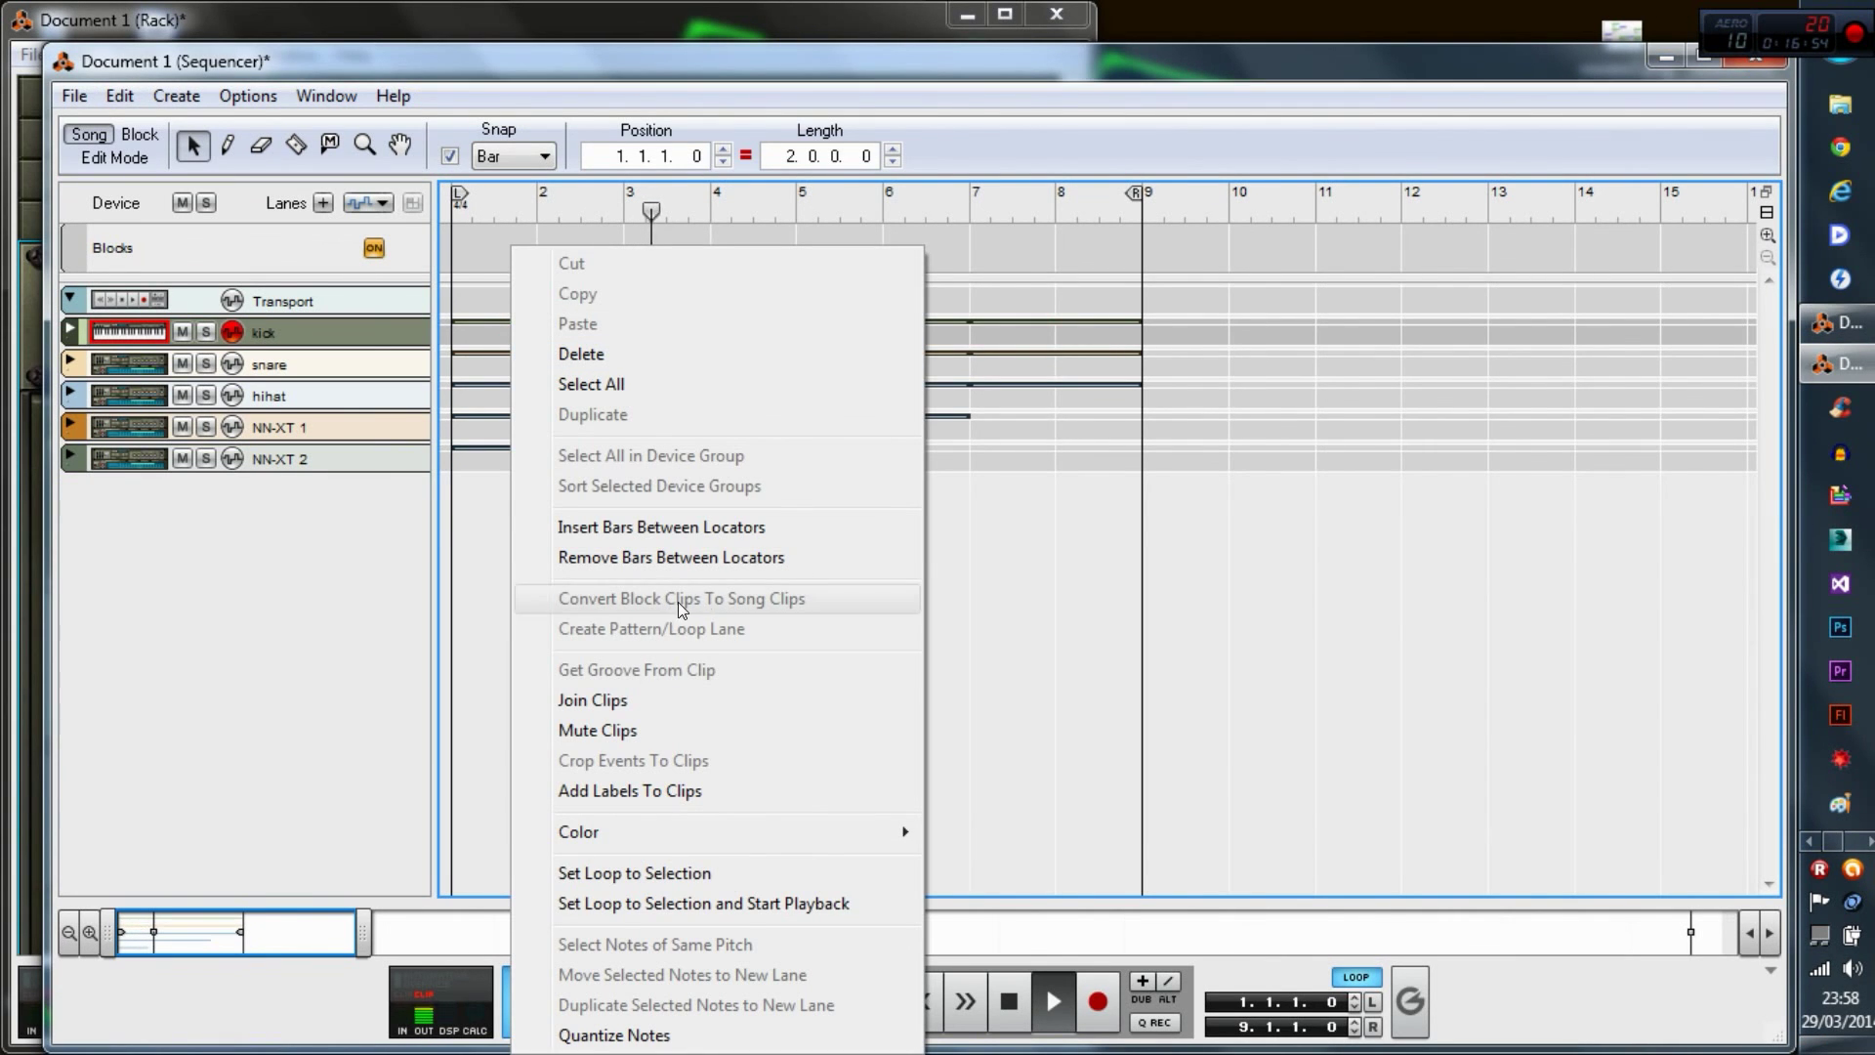
{"action": "mouse_move", "coordinate": [849, 831]}
{"action": "left_click", "coordinate": [957, 661]}
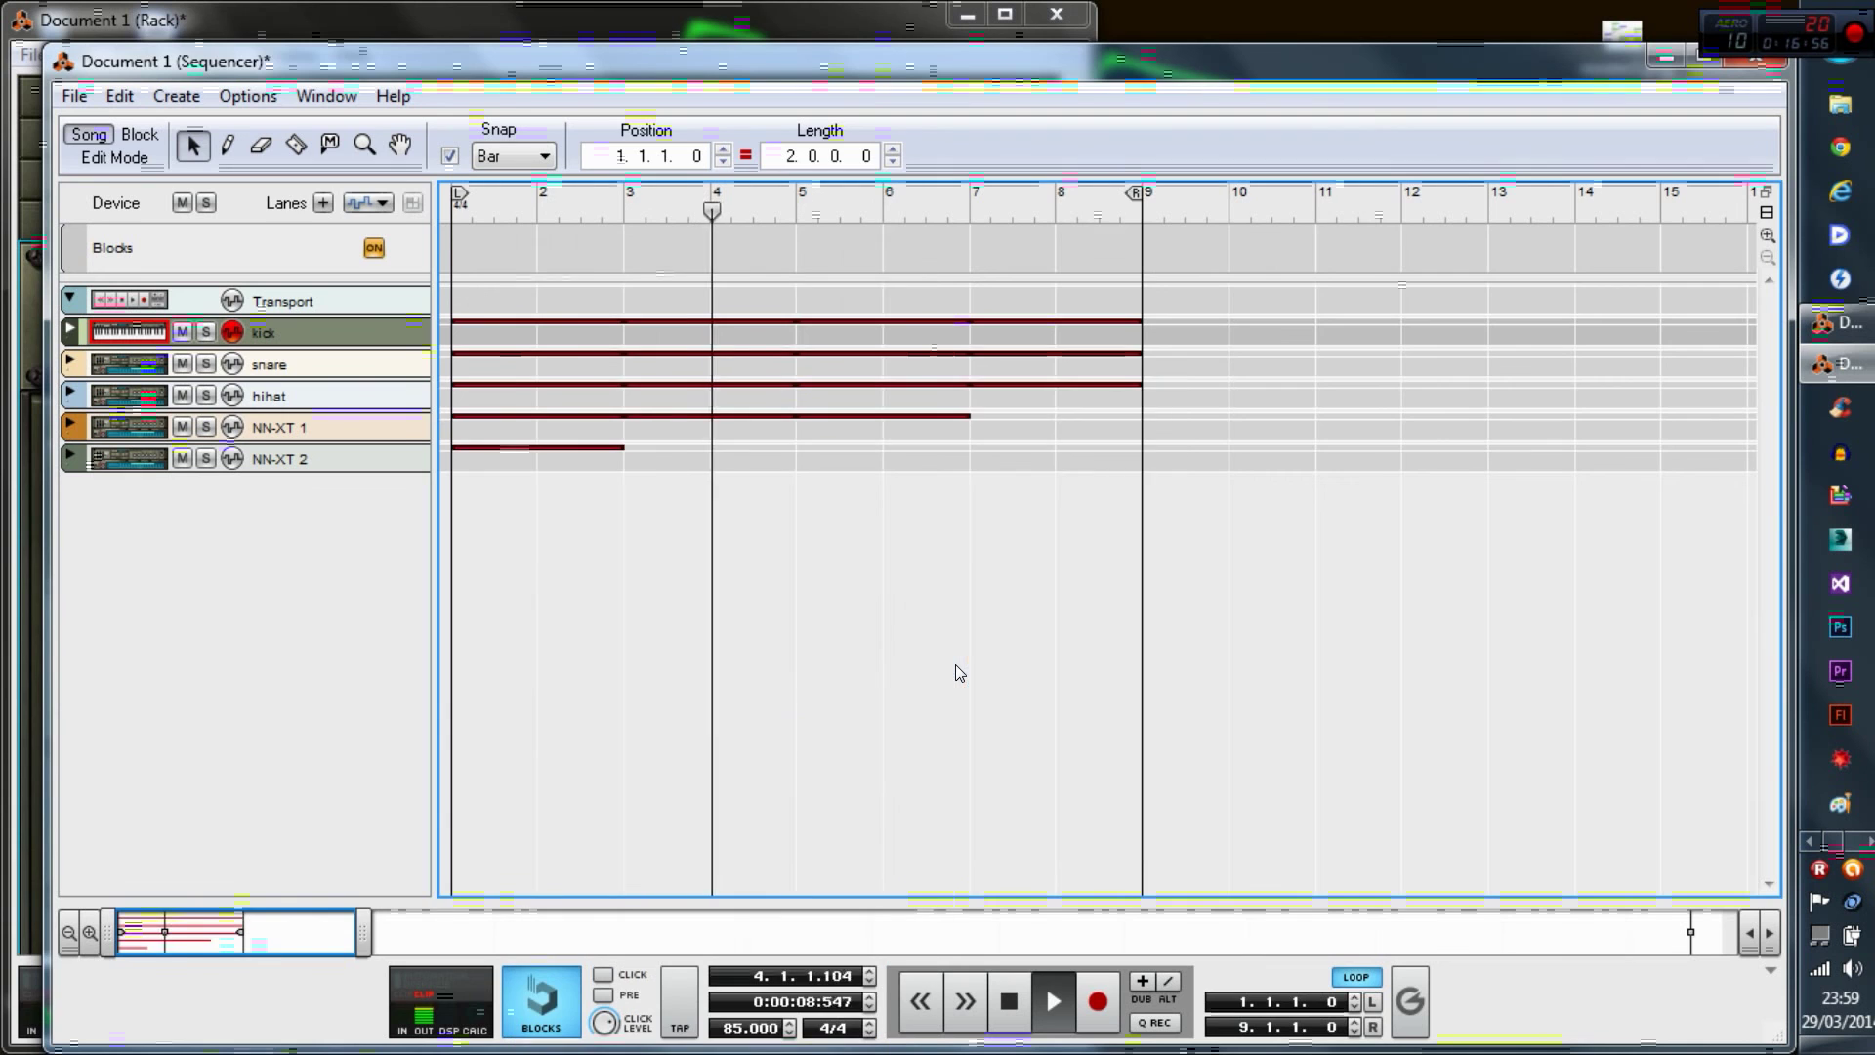
{"action": "key", "text": "ctrl+e"}
{"action": "left_click", "coordinate": [89, 133]}
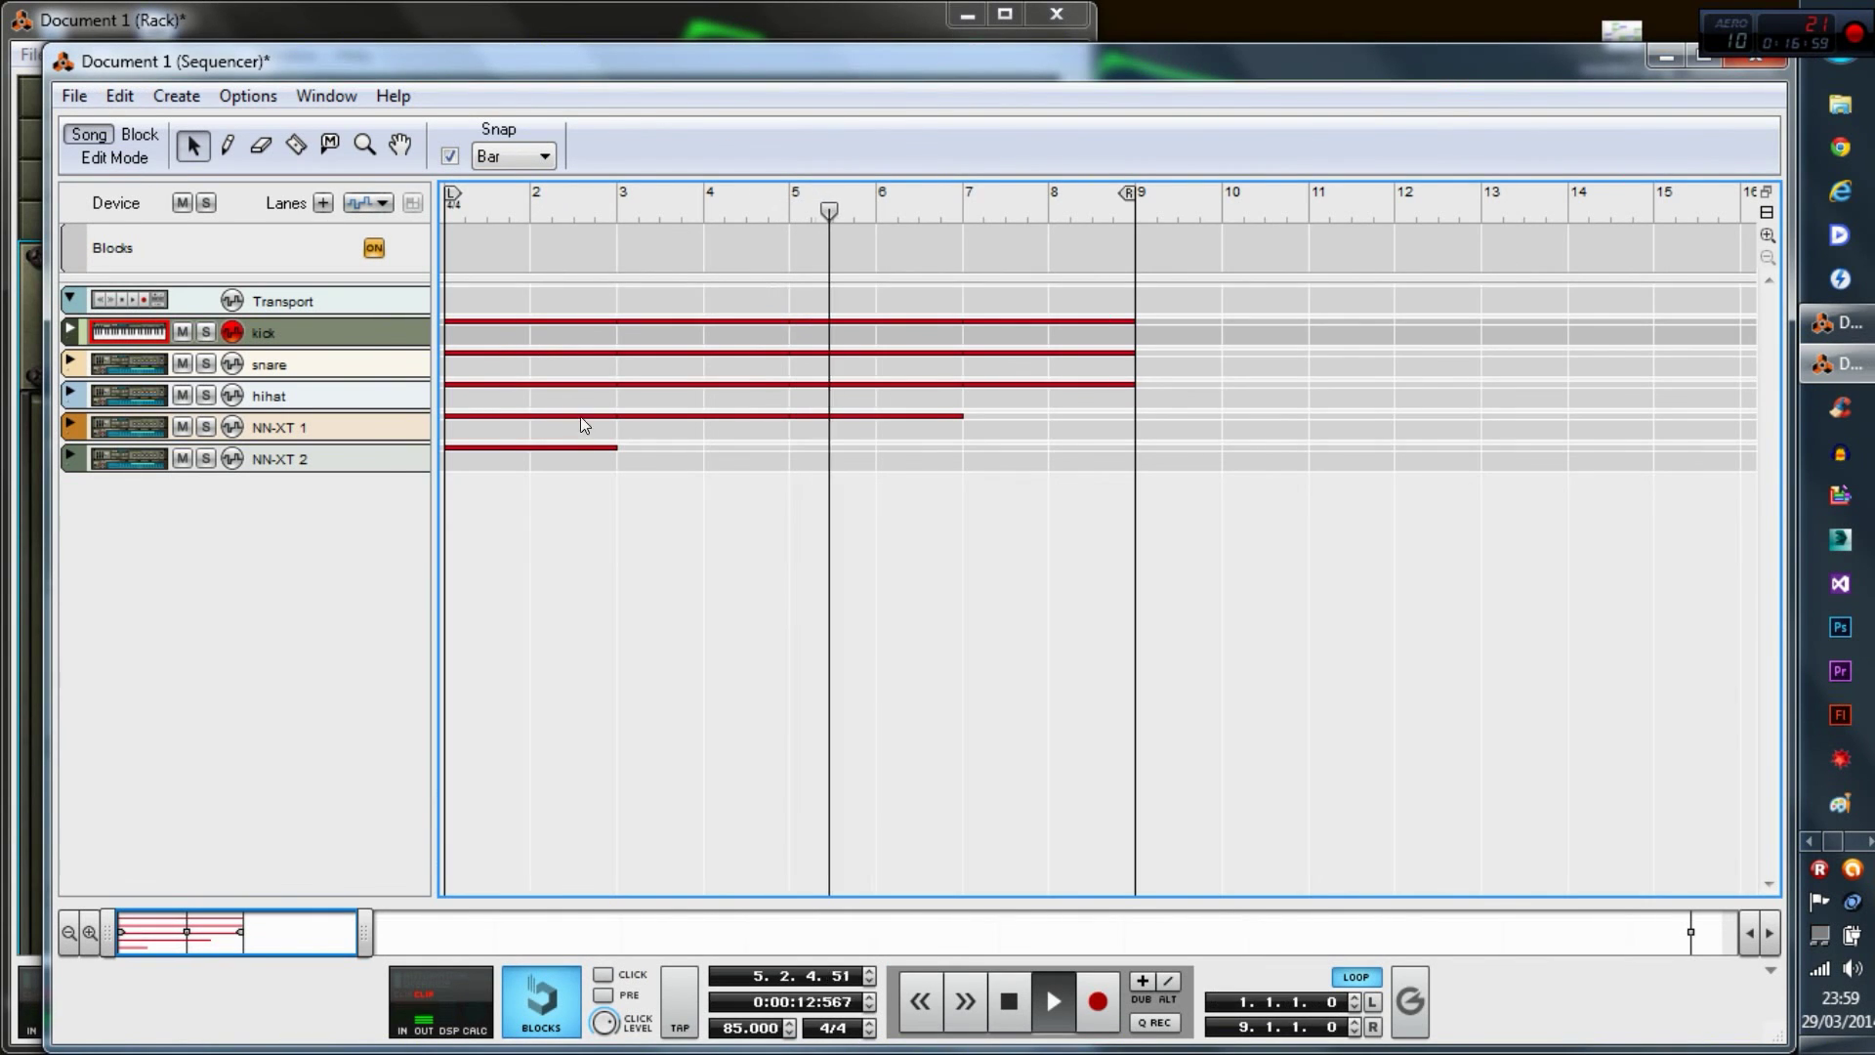
{"action": "left_click_drag", "start_coordinate": [671, 450], "coordinate": [1205, 302]}
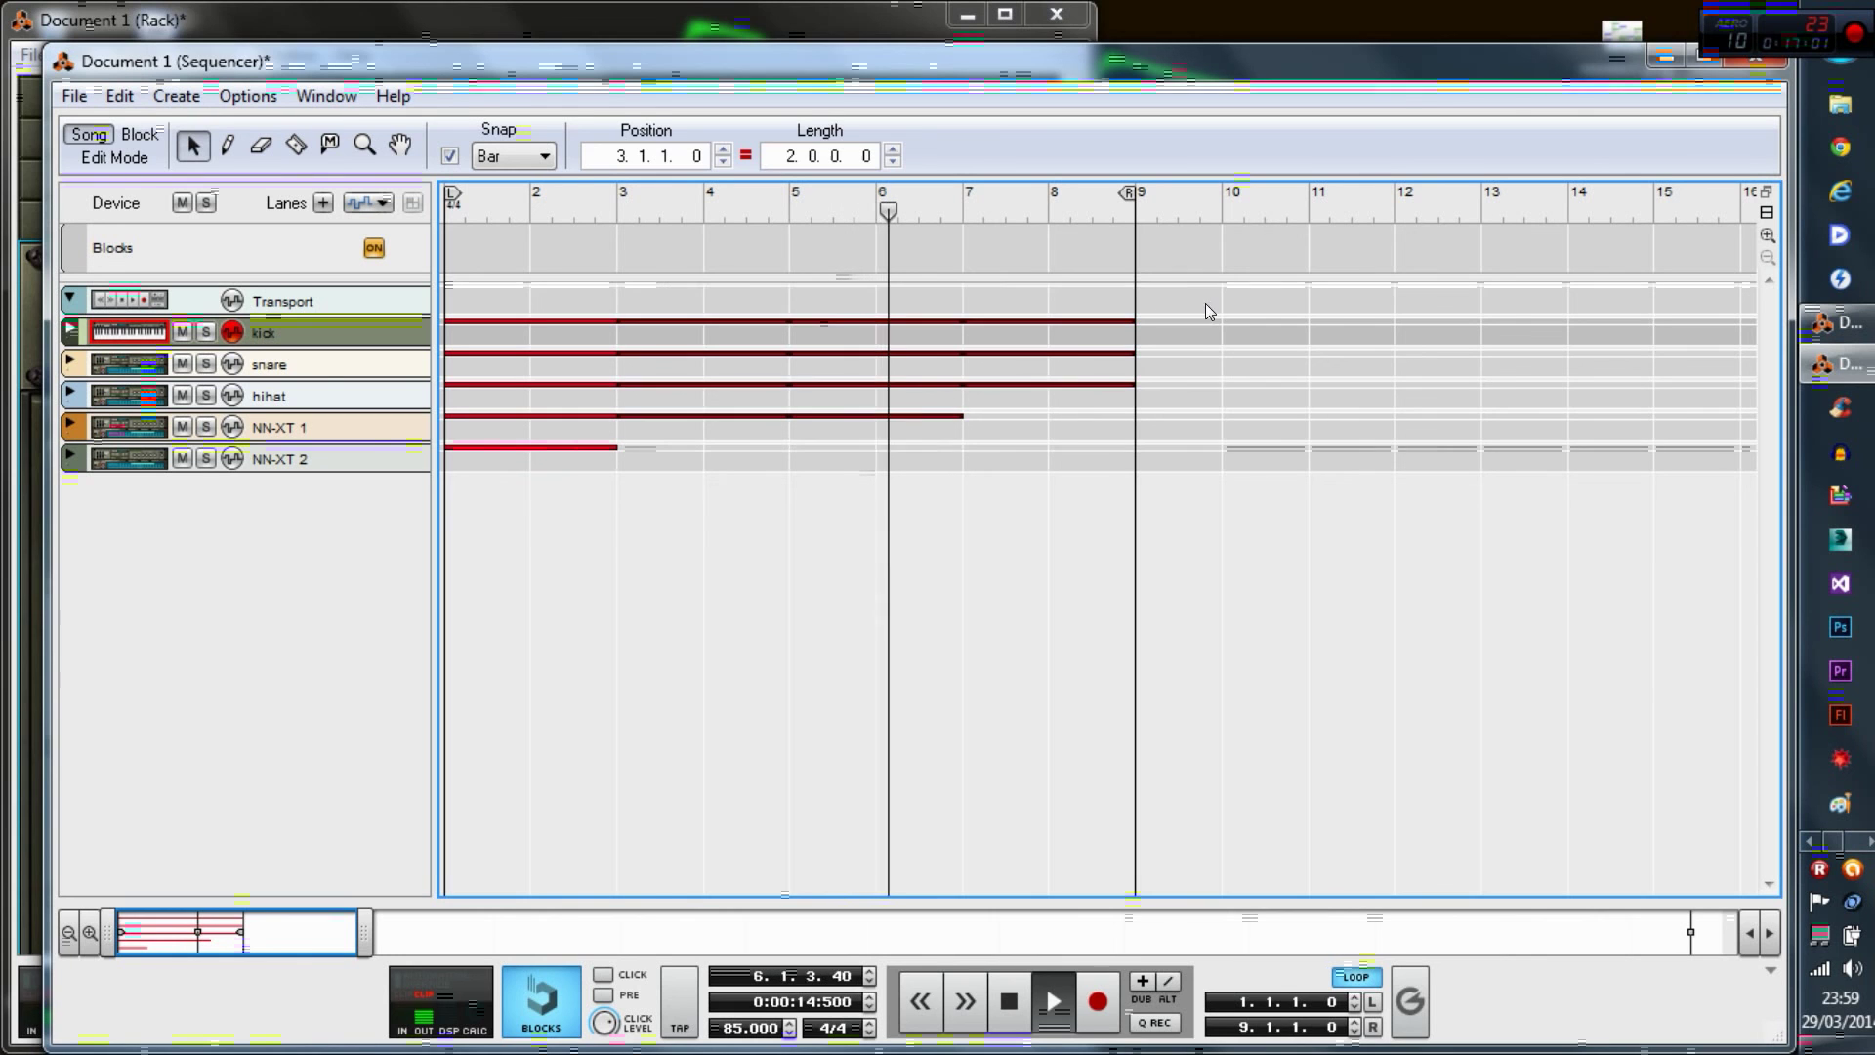
{"action": "left_click", "coordinate": [1053, 488]}
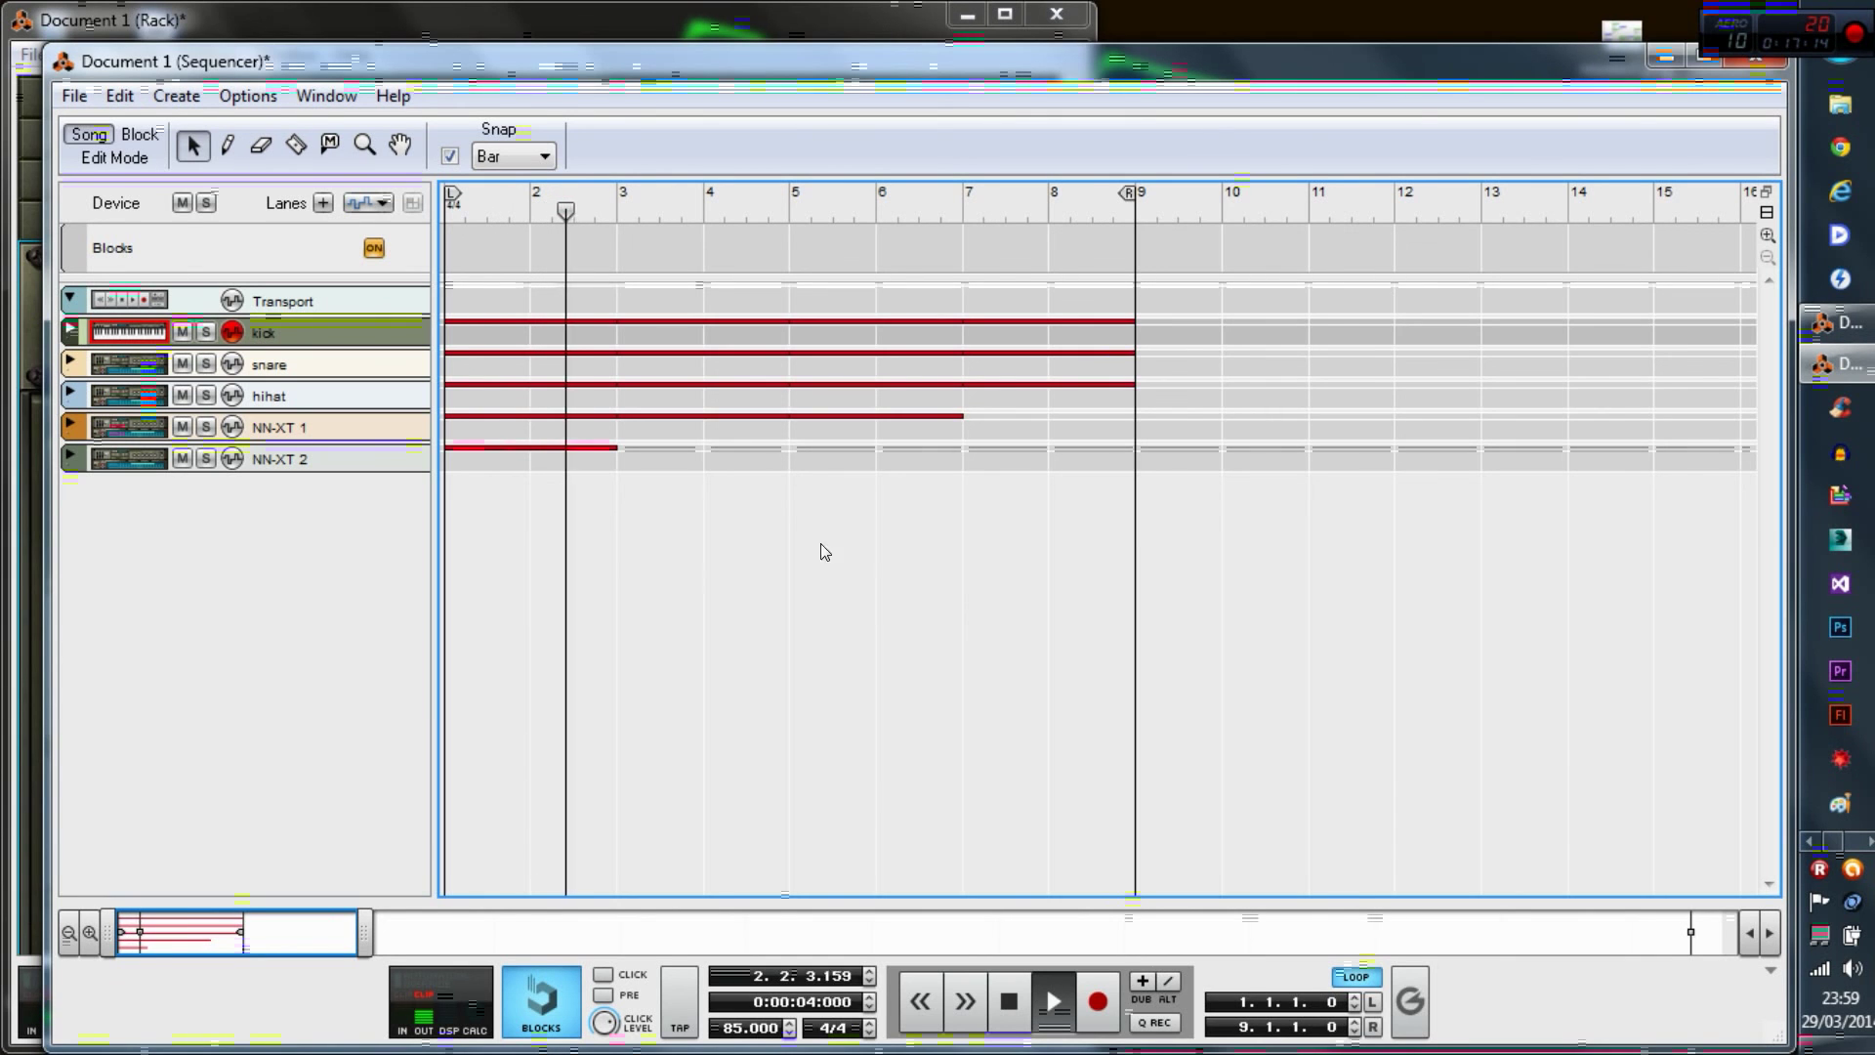
- Rename the NN-XT 2 track as "crash"
{"action": "double_click", "coordinate": [280, 425]}
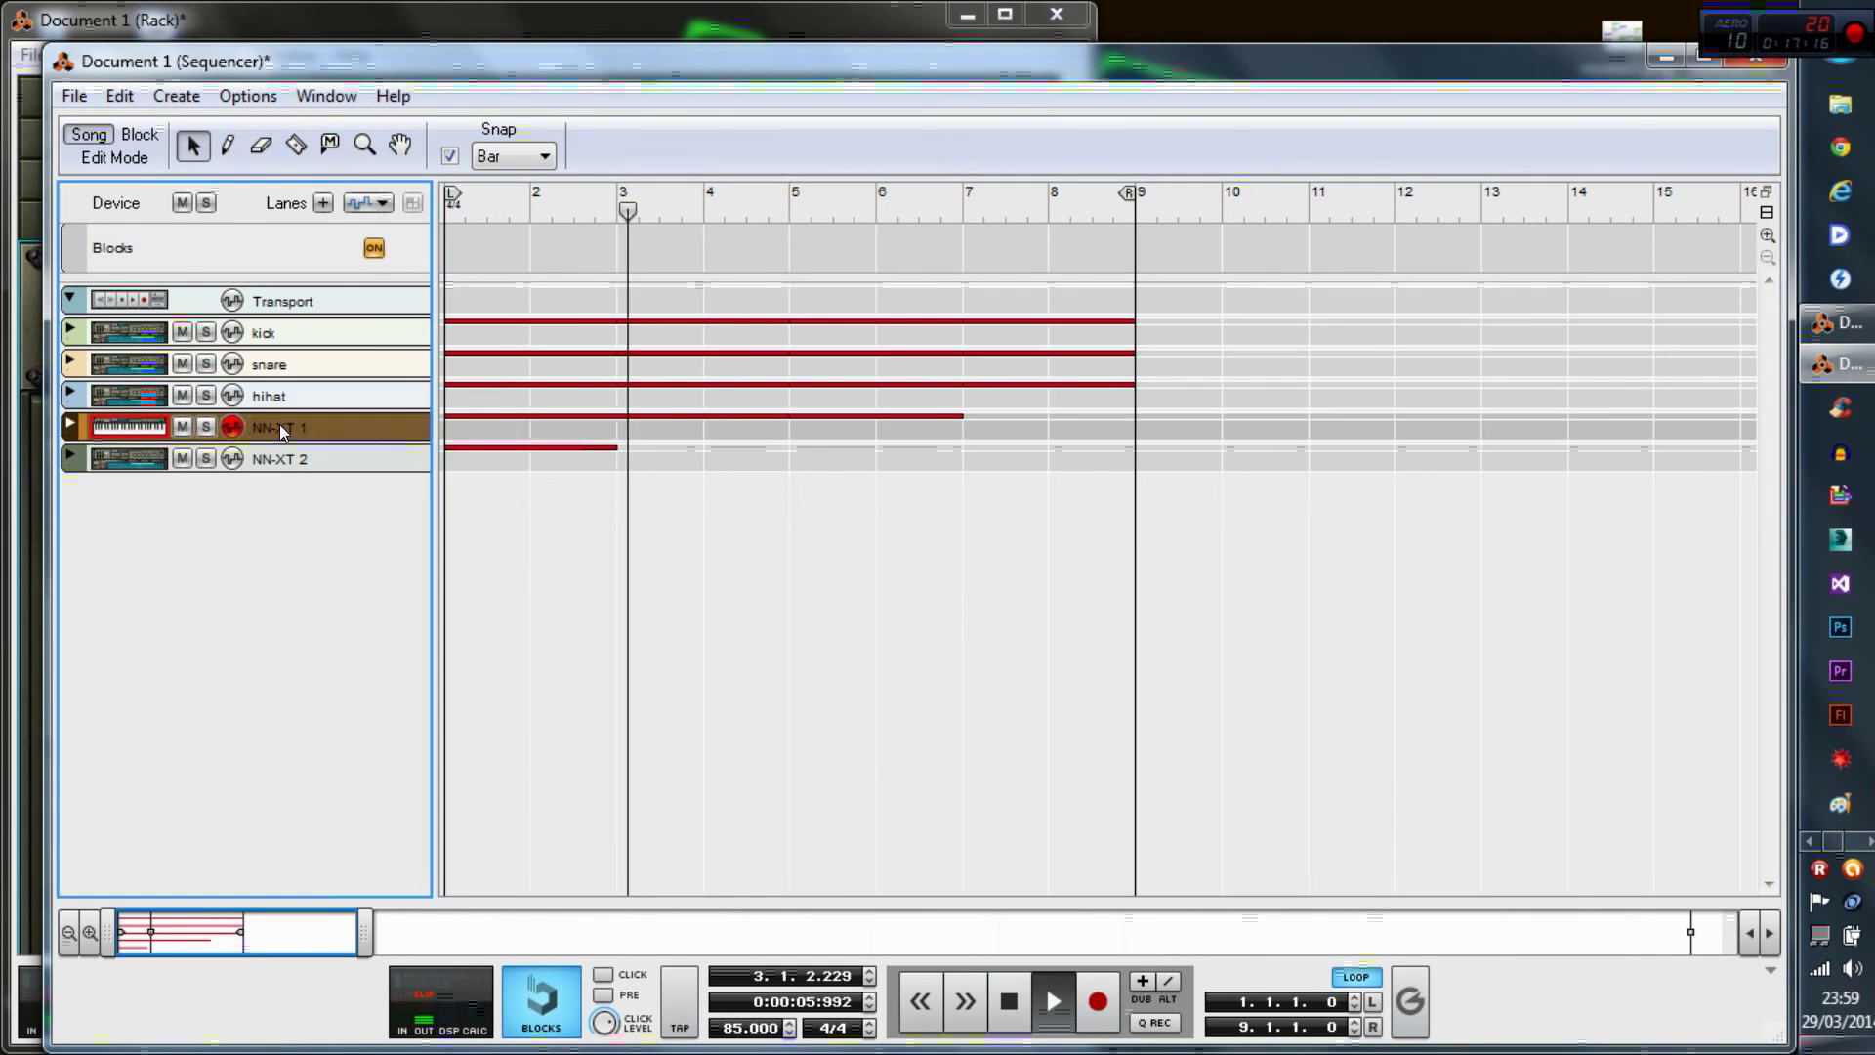
{"action": "left_click", "coordinate": [310, 612]}
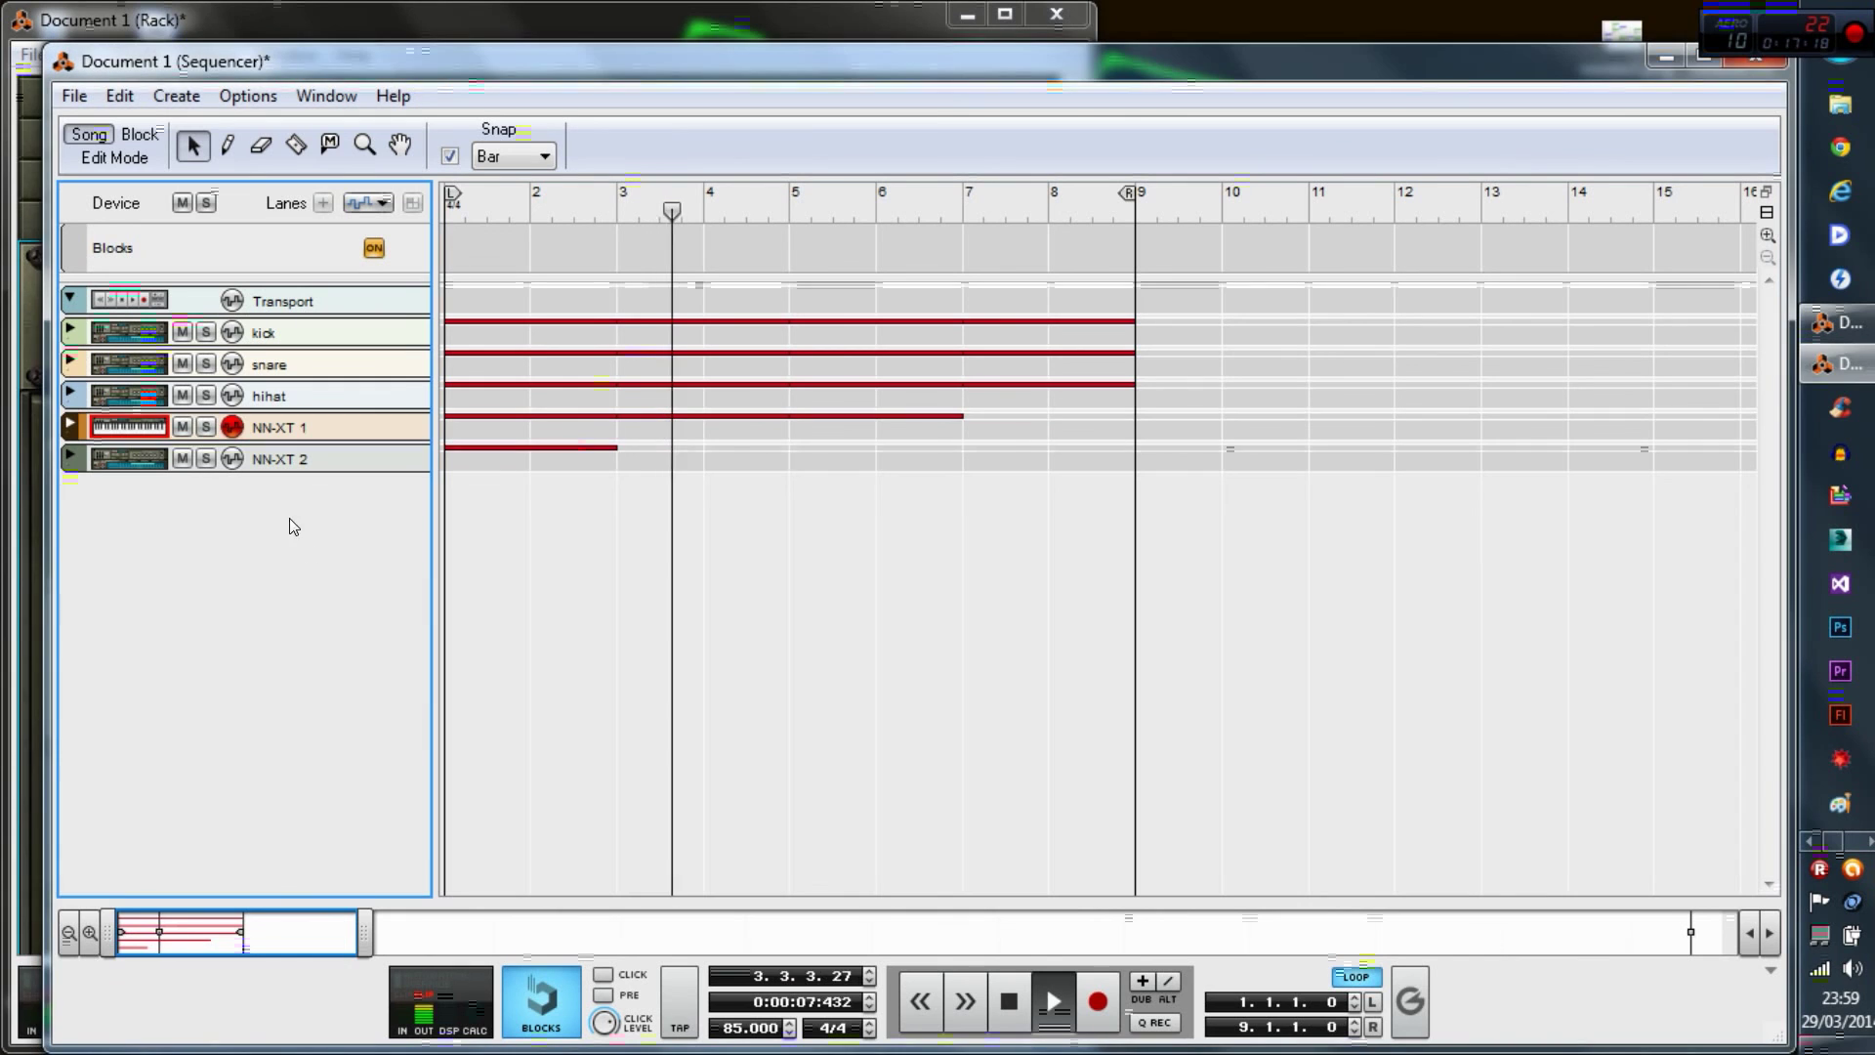
{"action": "double_click", "coordinate": [278, 458]}
{"action": "type", "text": "crash"}
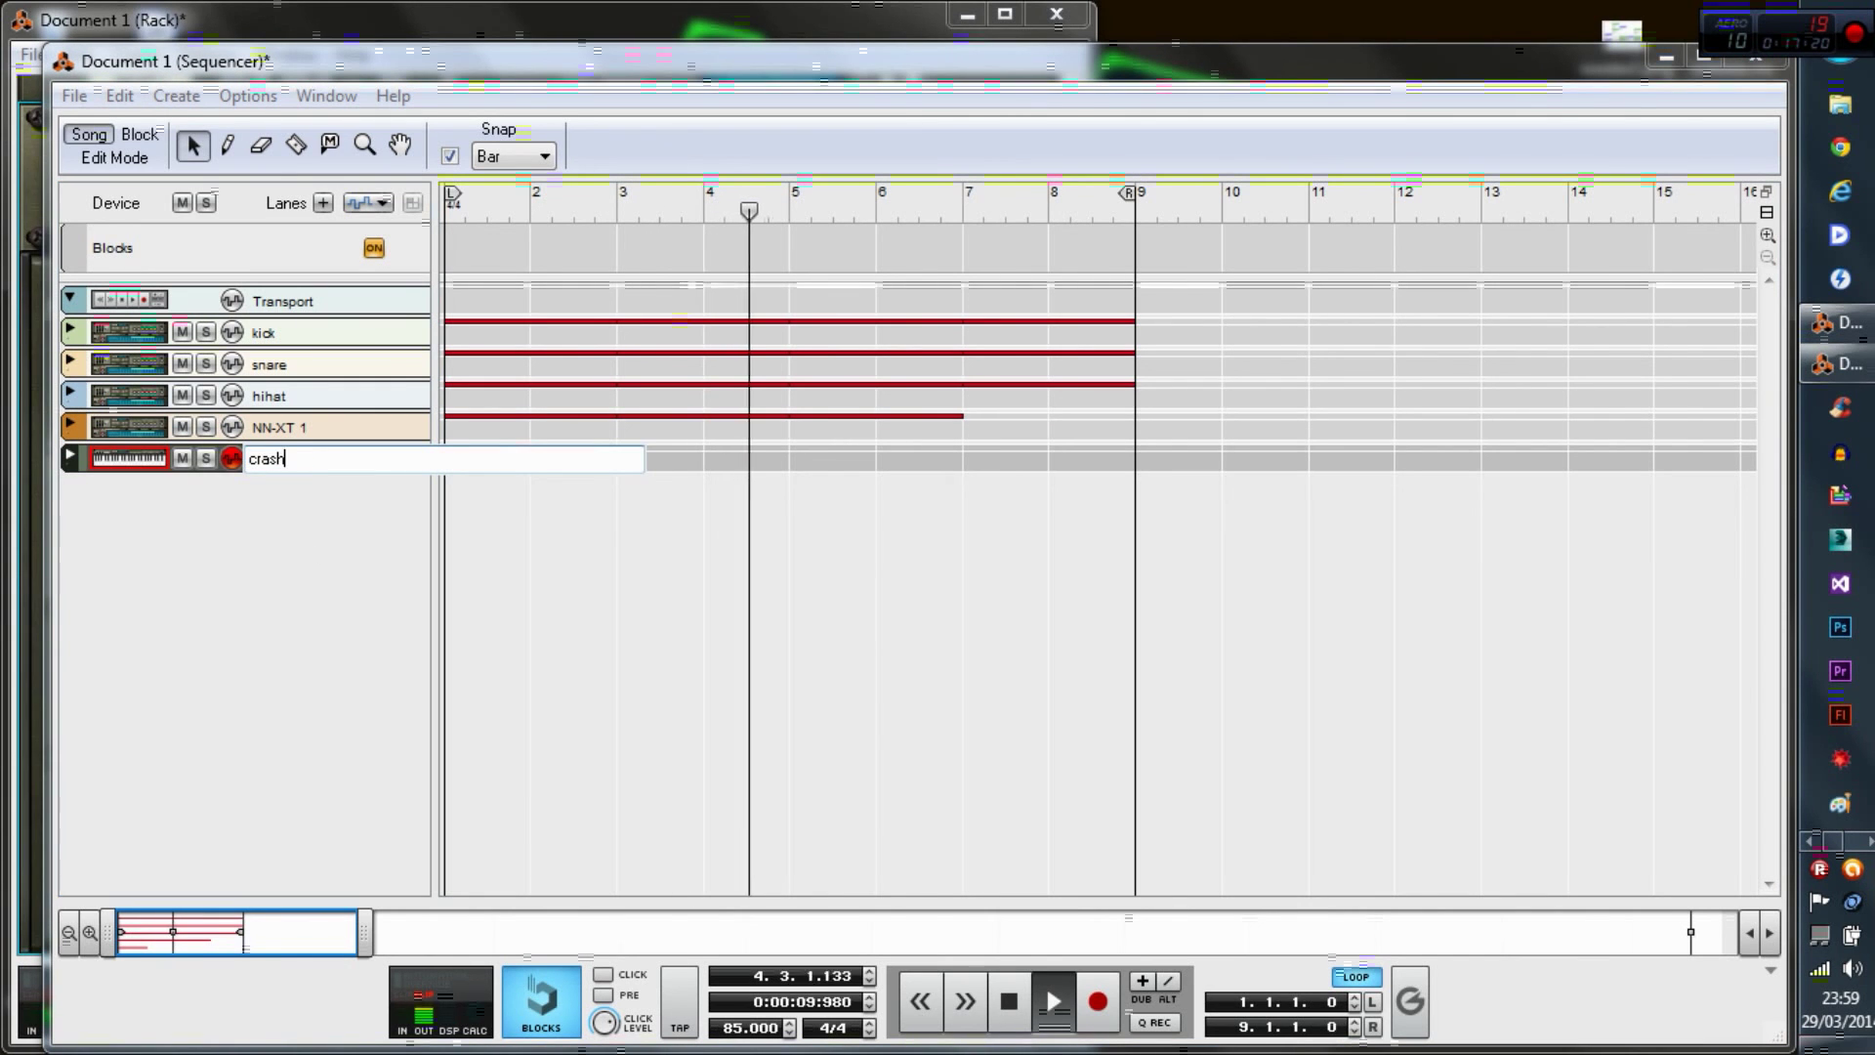
{"action": "key", "text": "Return"}
- Rename the NN-XT 1 track as "open hihat" and stop playback
{"action": "double_click", "coordinate": [279, 426]}
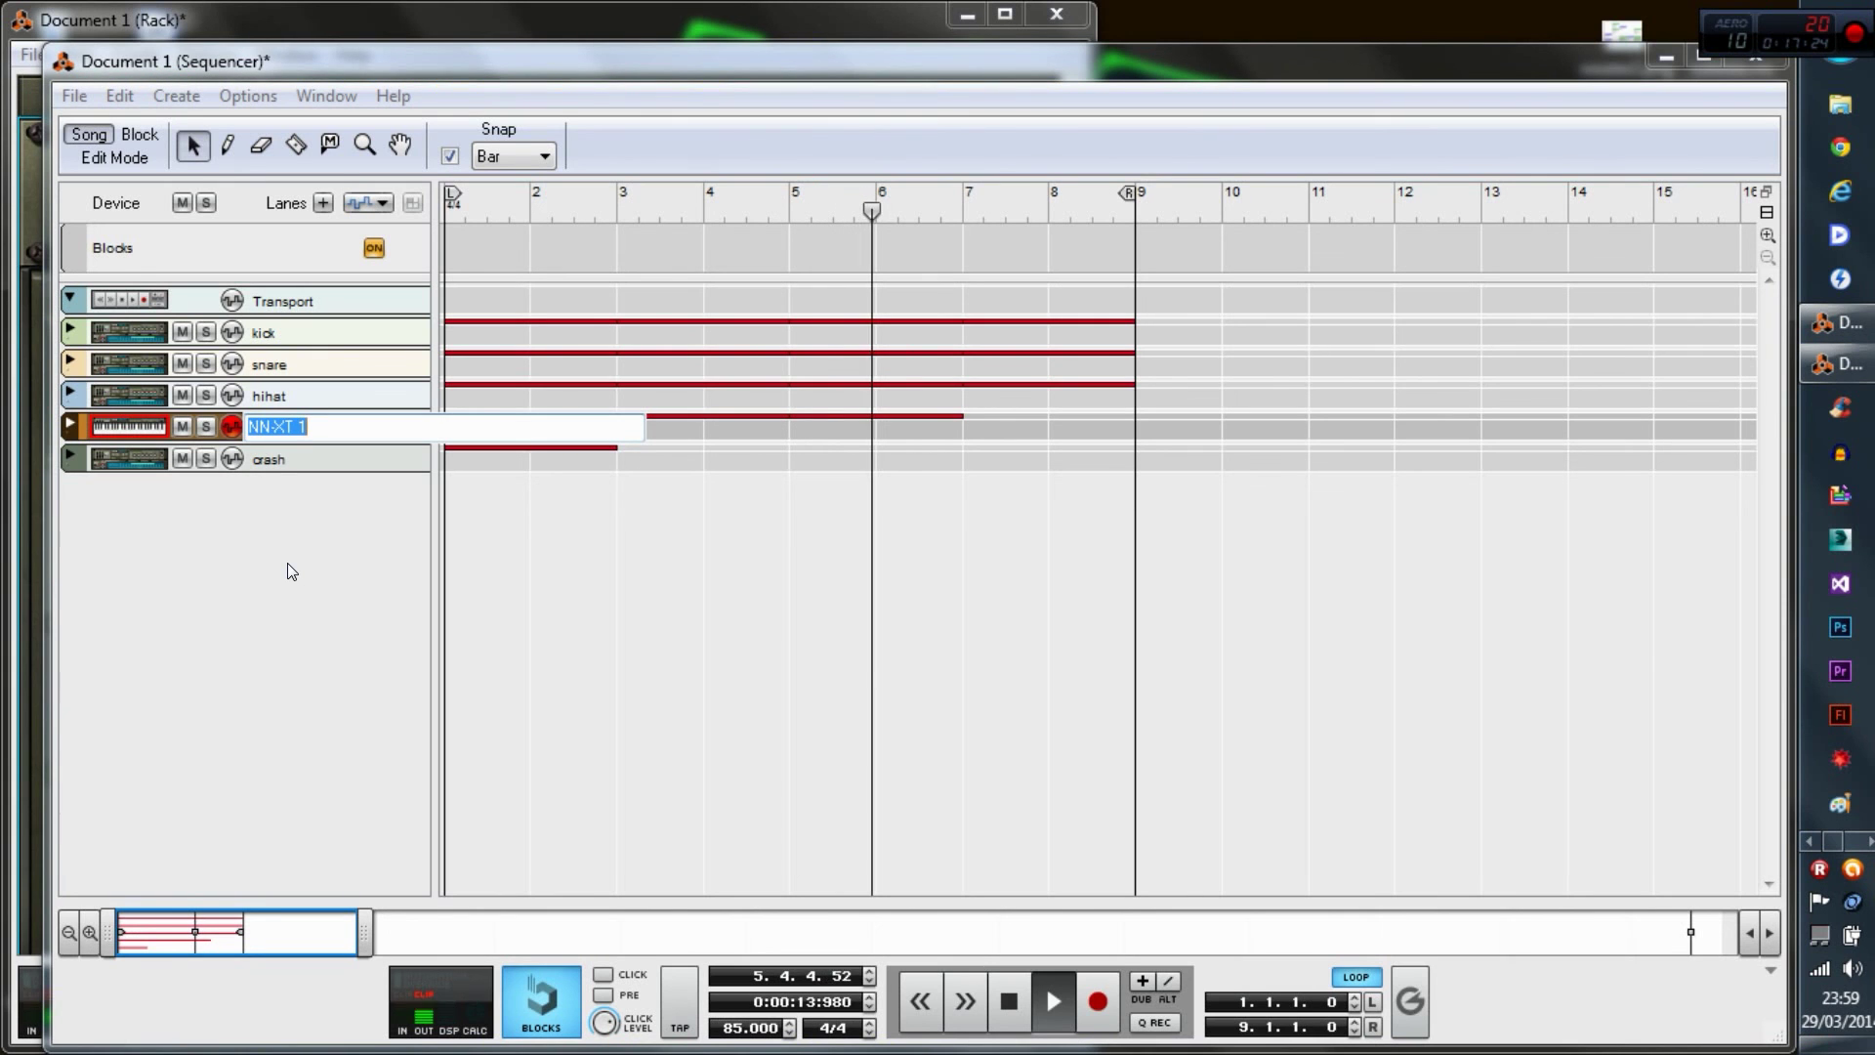
{"action": "type", "text": "open hihat"}
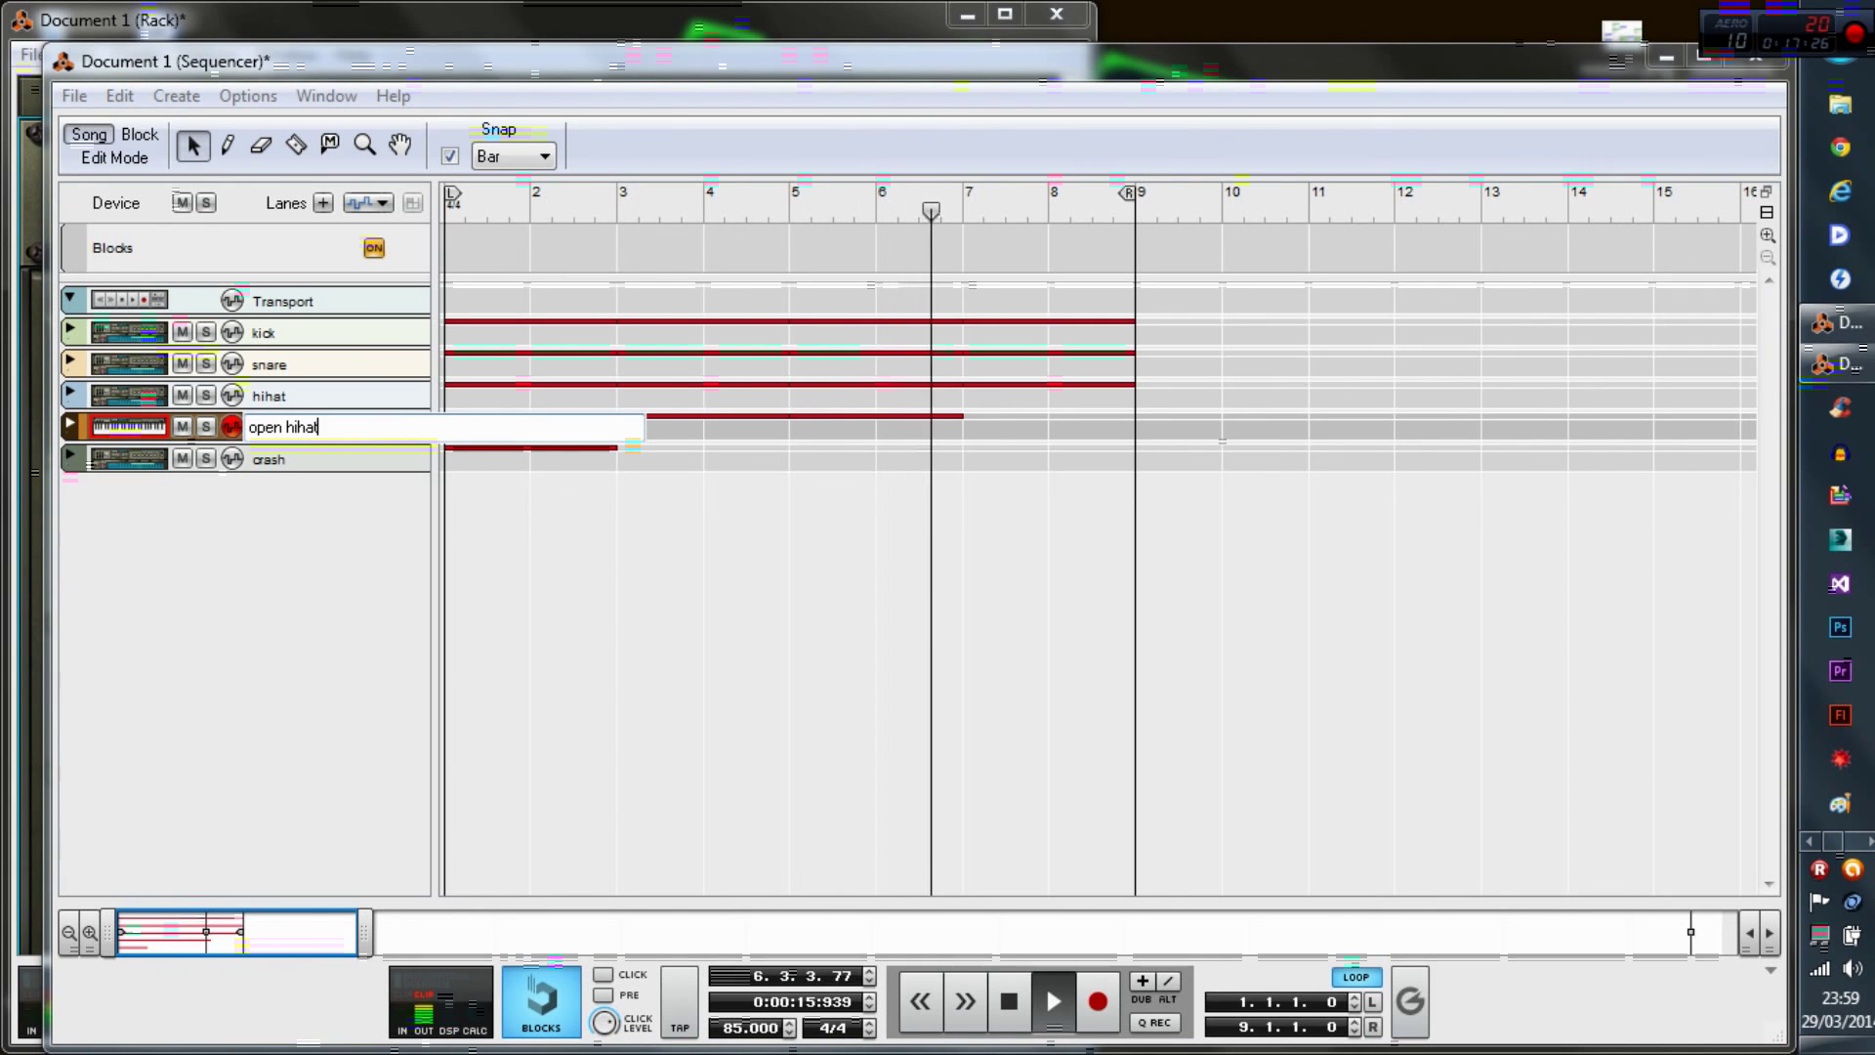
{"action": "key", "text": "Return"}
{"action": "left_click", "coordinate": [762, 596]}
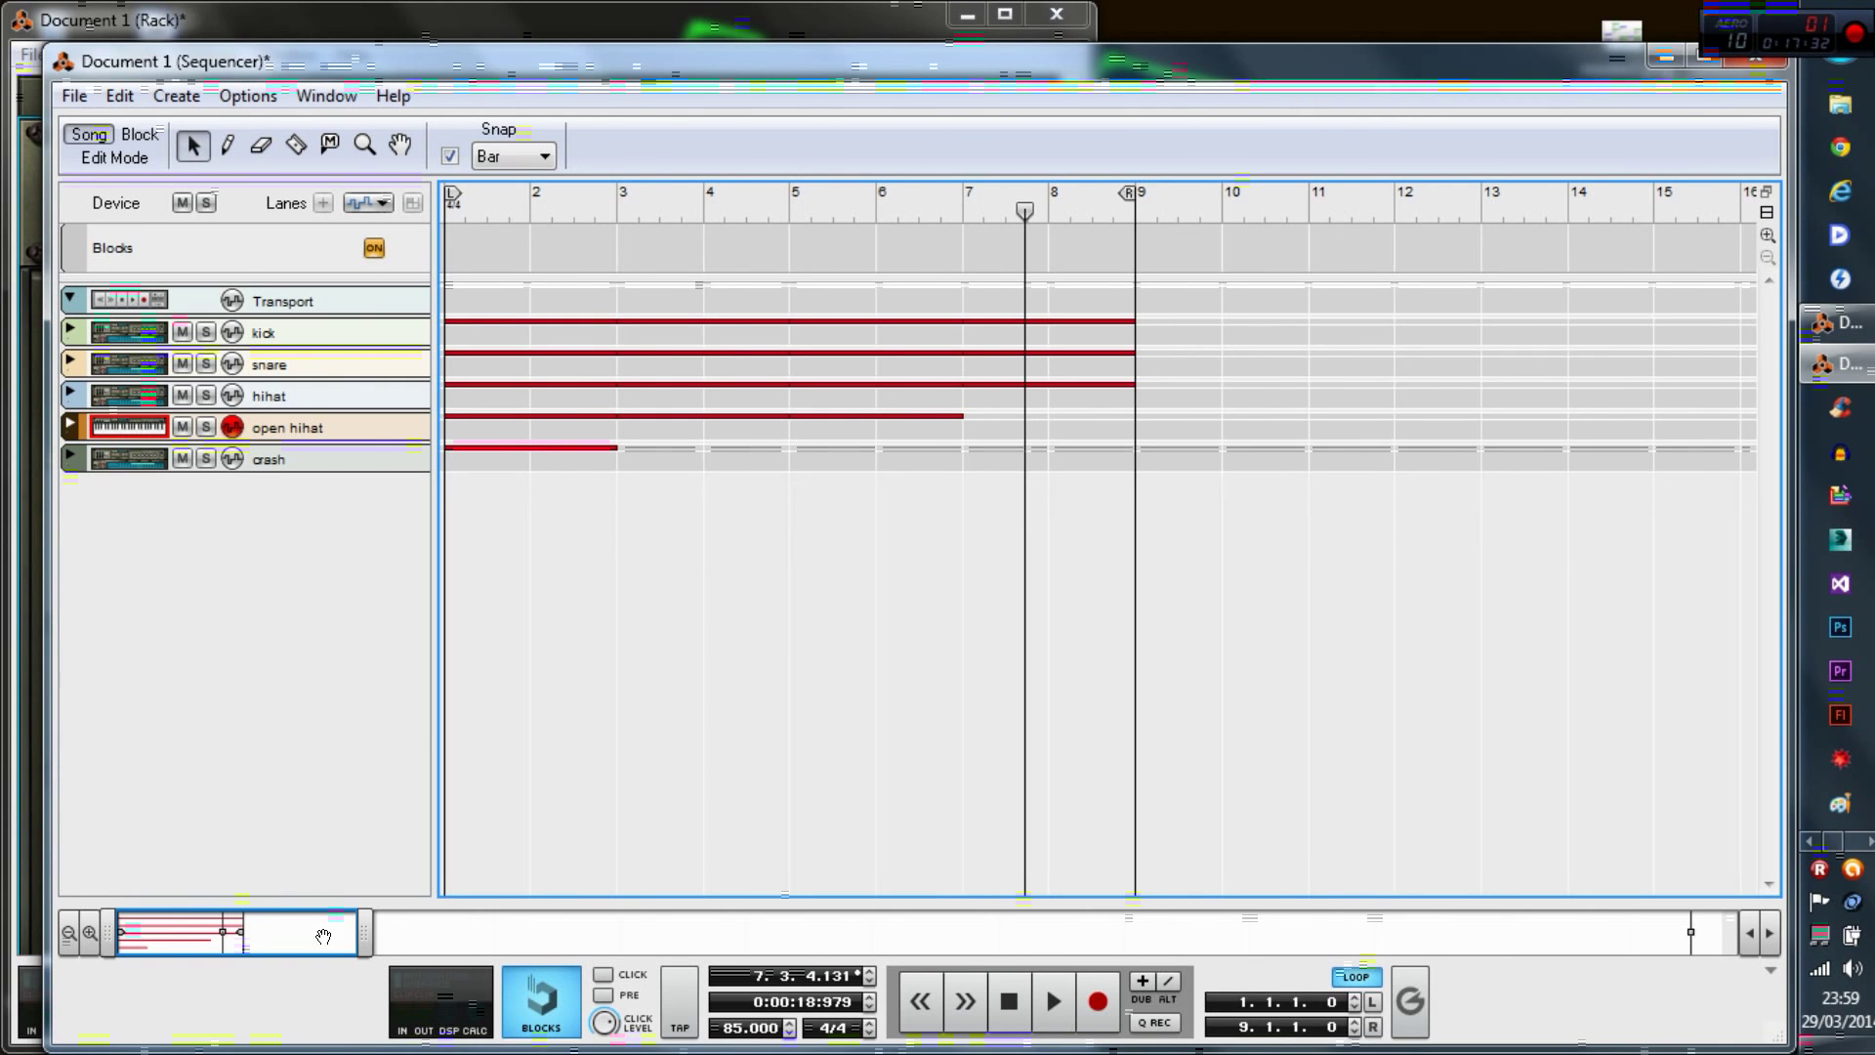
{"action": "left_click_drag", "start_coordinate": [322, 935], "coordinate": [274, 947]}
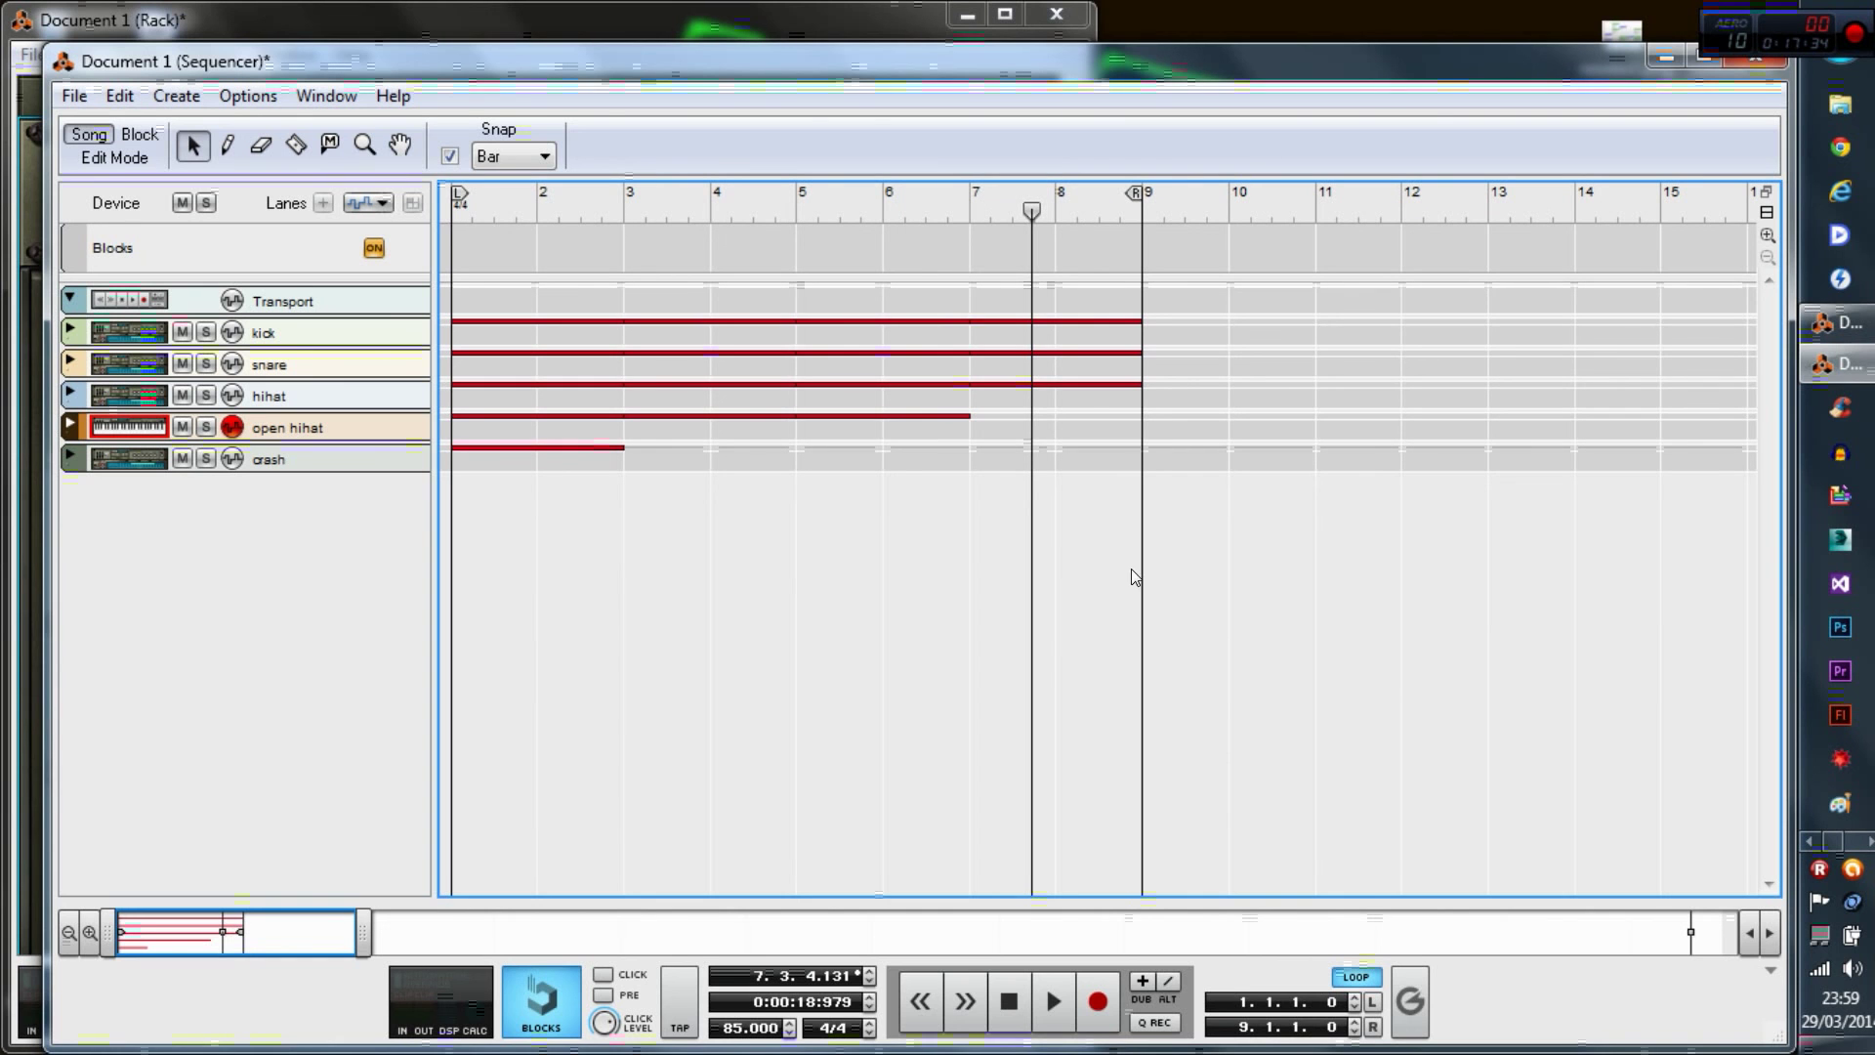